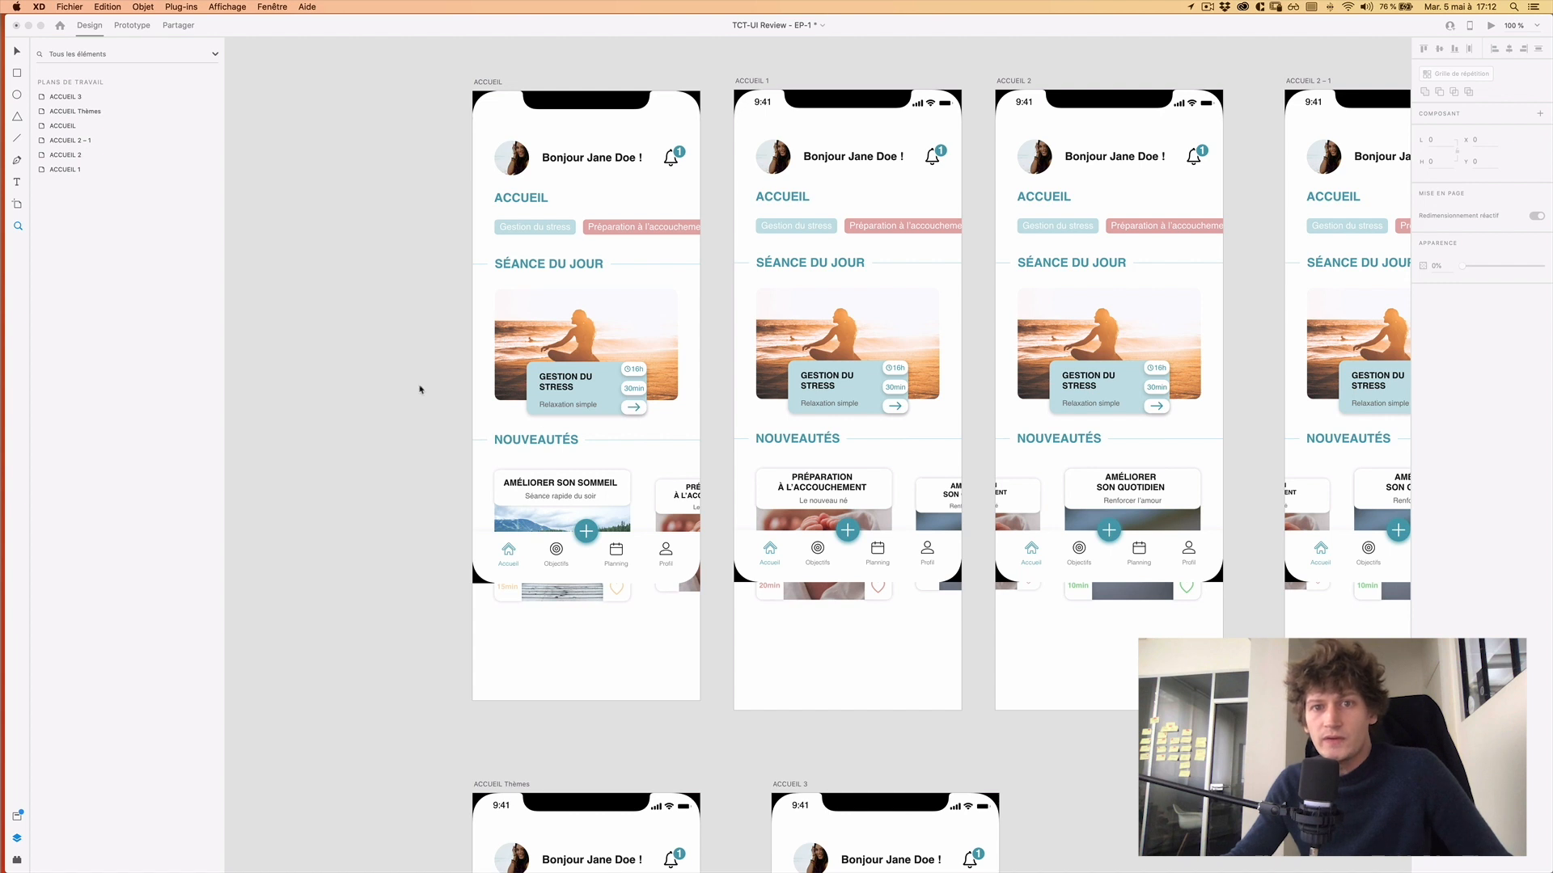
Save the TCT-UI Review - EP-1 document.
left_click(412, 426)
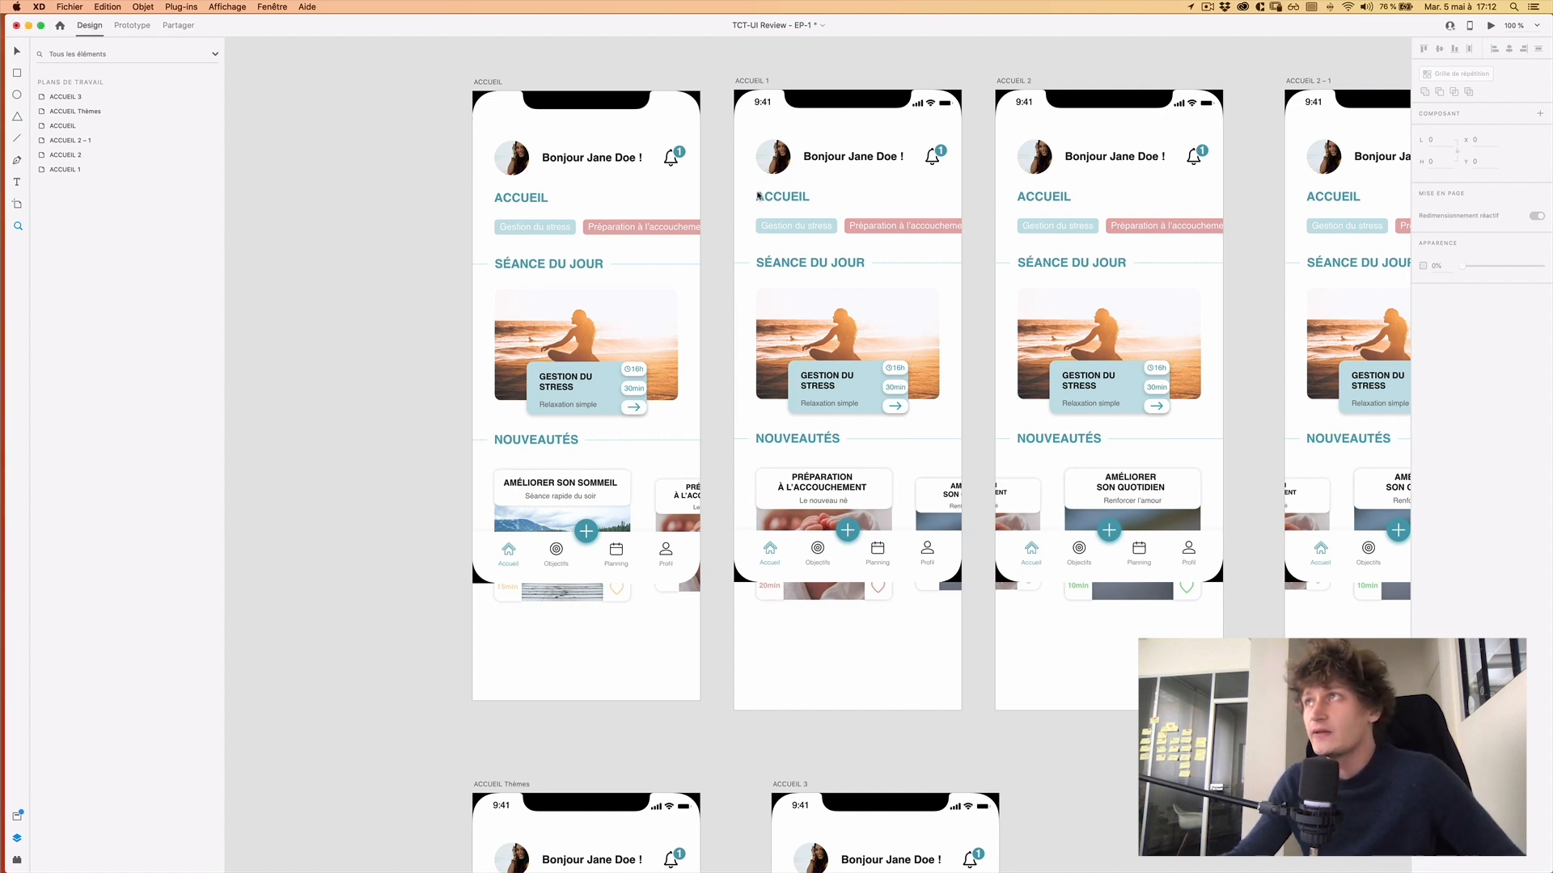
scroll(752, 216, "right", 3)
scroll(751, 216, "up", 2)
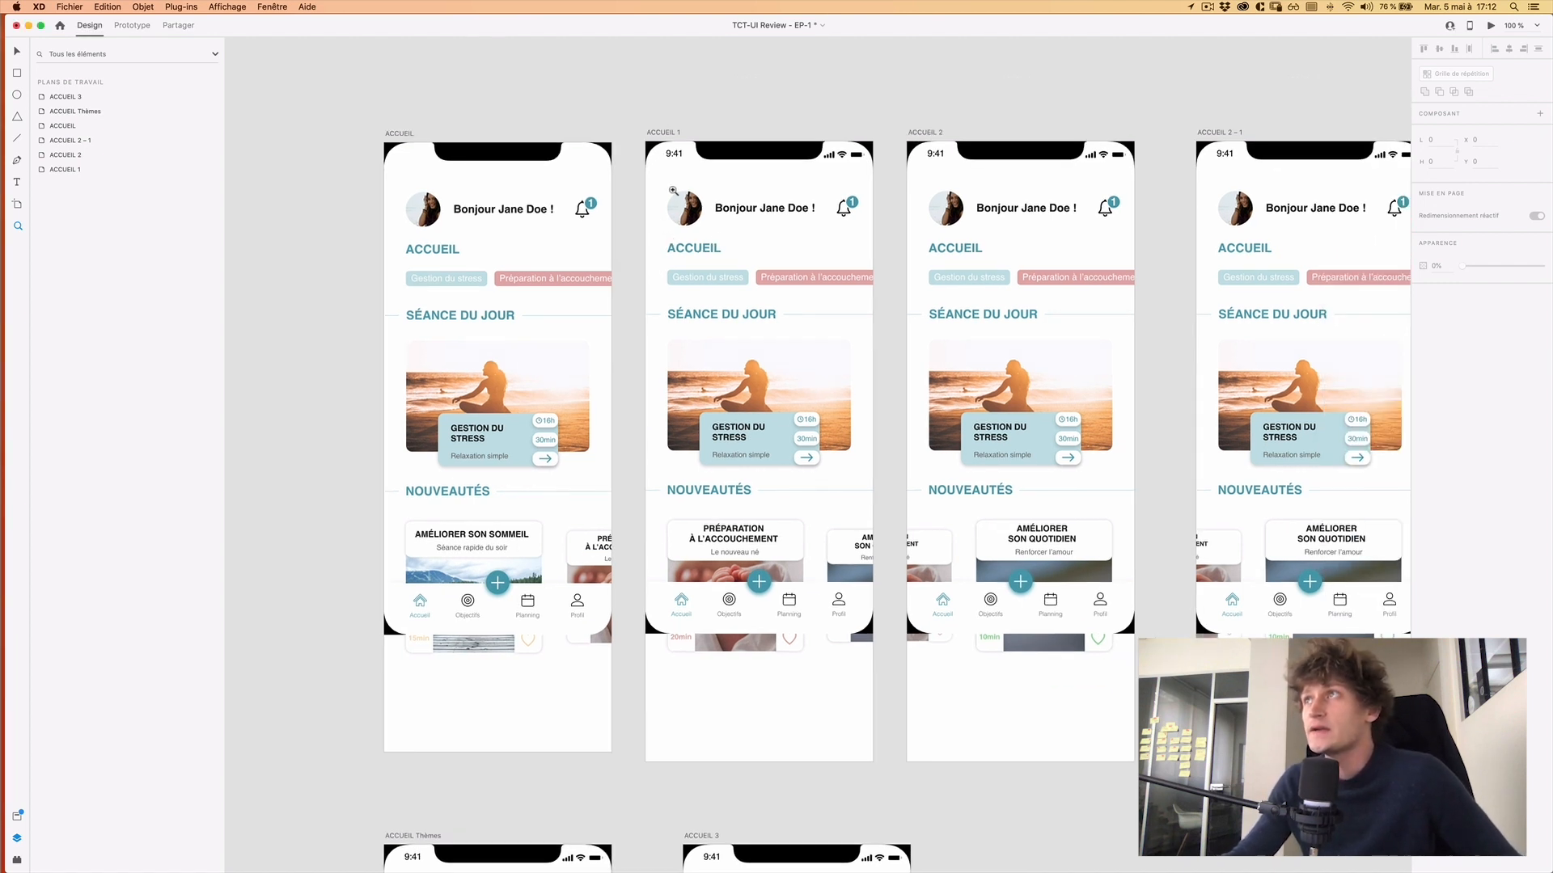
key("super+s")
scroll(759, 283, "down", 1)
scroll(758, 283, "right", 1)
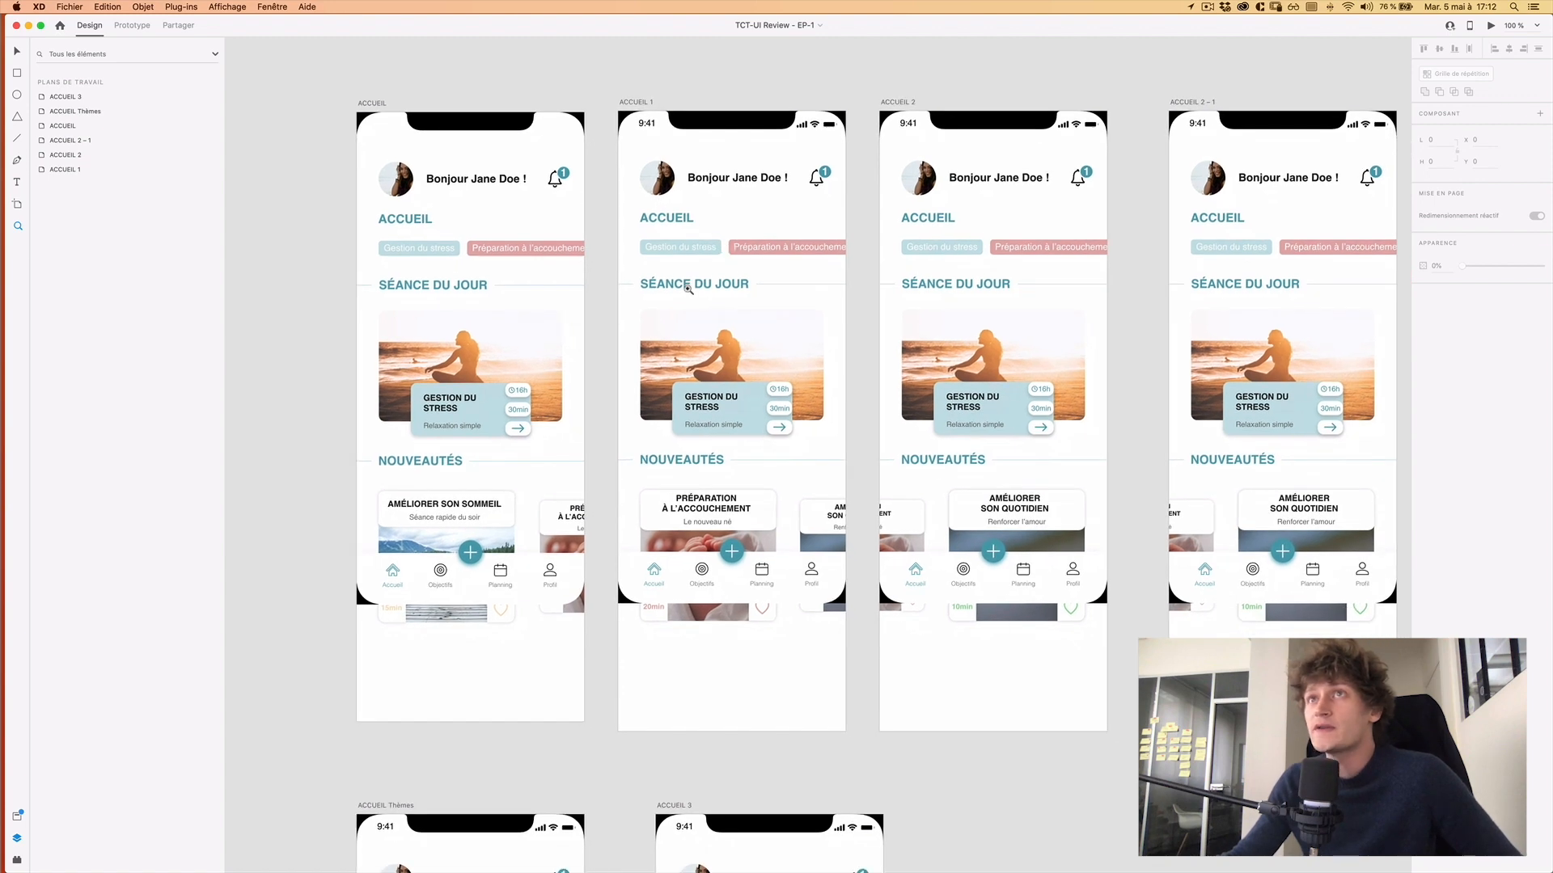
left_click(737, 271, "alt")
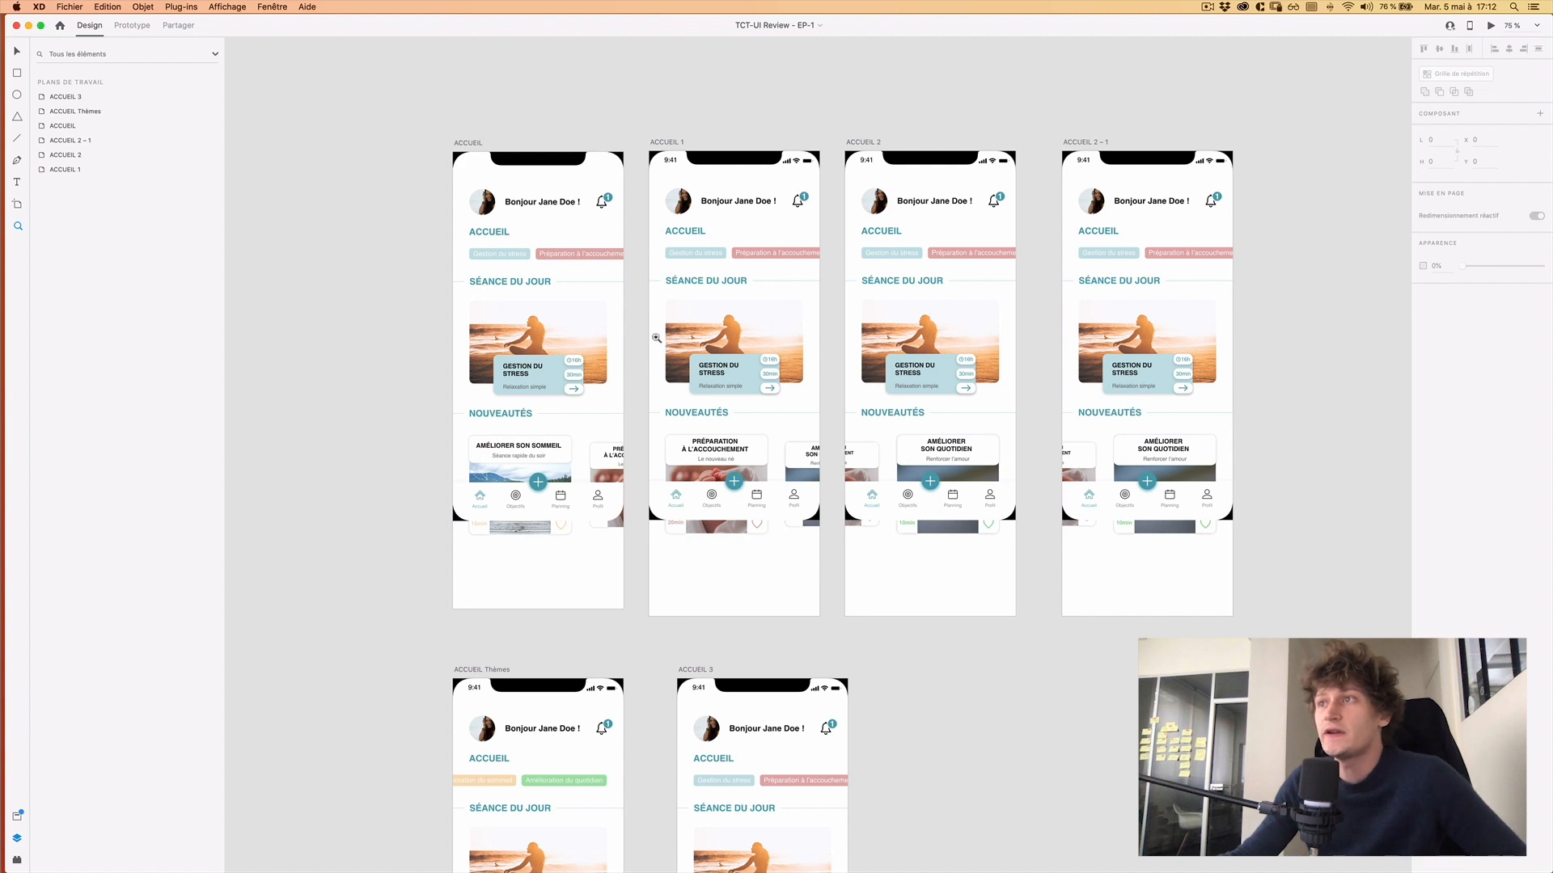
Move the first ACCUEIL artboard slightly left to about X 381 and open its preview over the artboards.
key("v")
left_click_drag(457, 143, 450, 142)
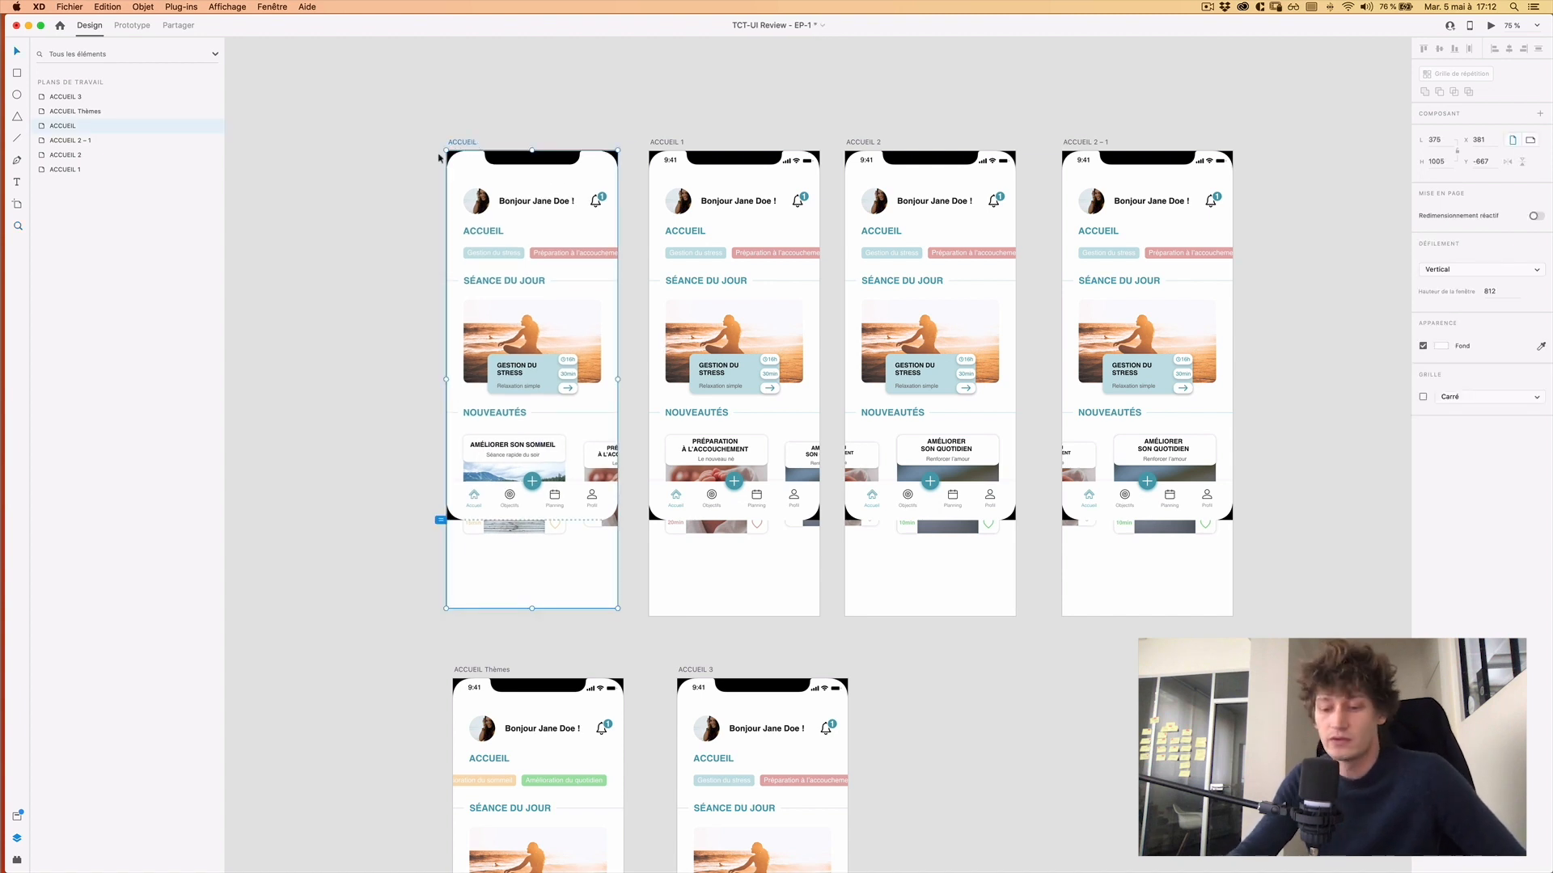
key("super+Return")
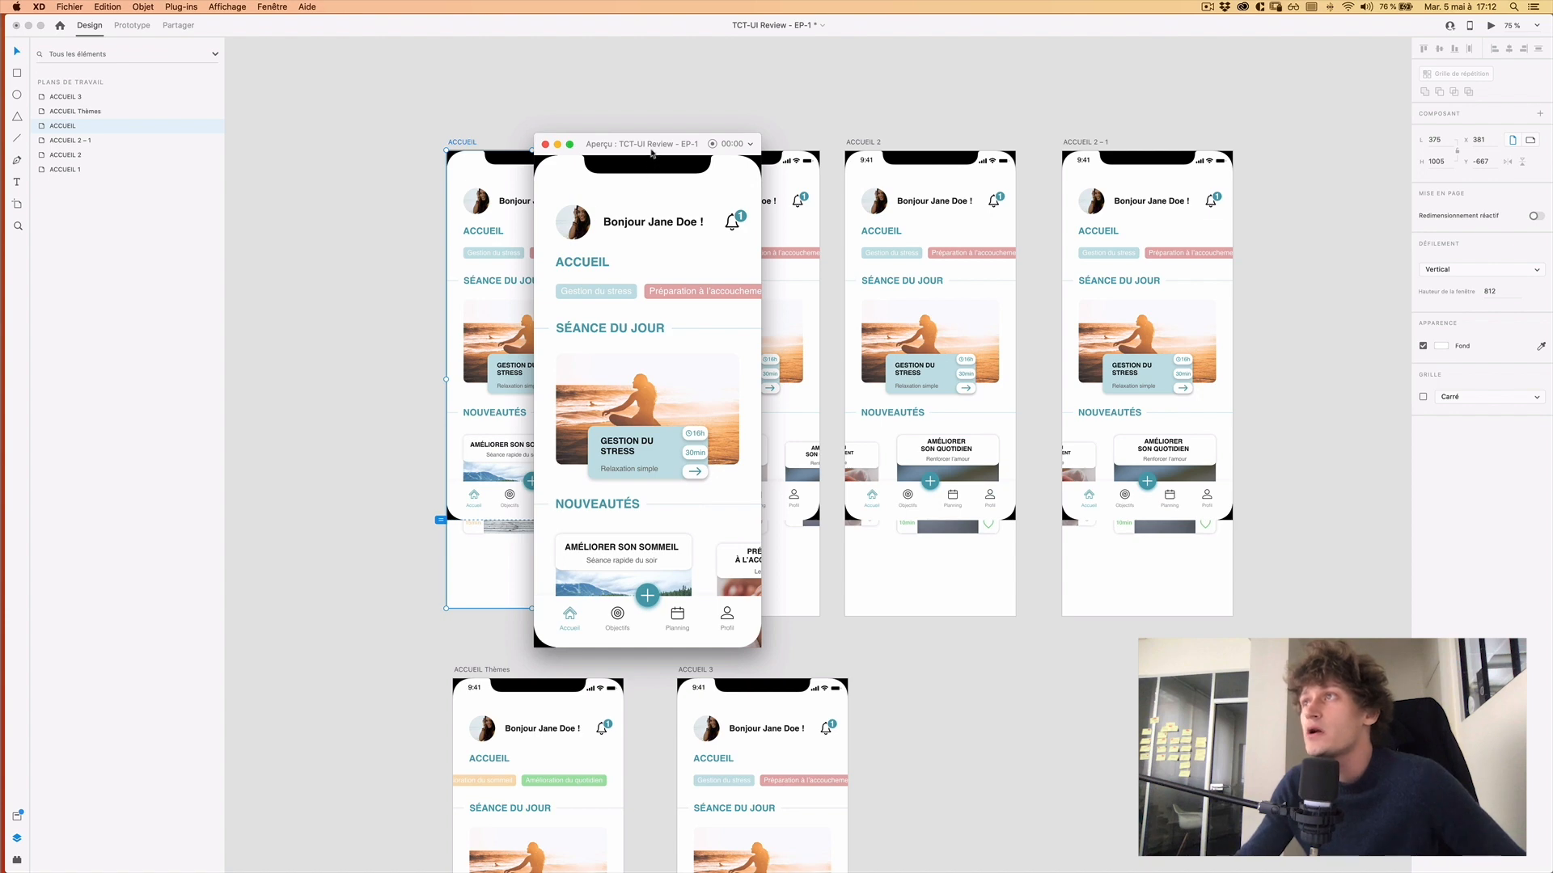
left_click_drag(651, 152, 638, 135)
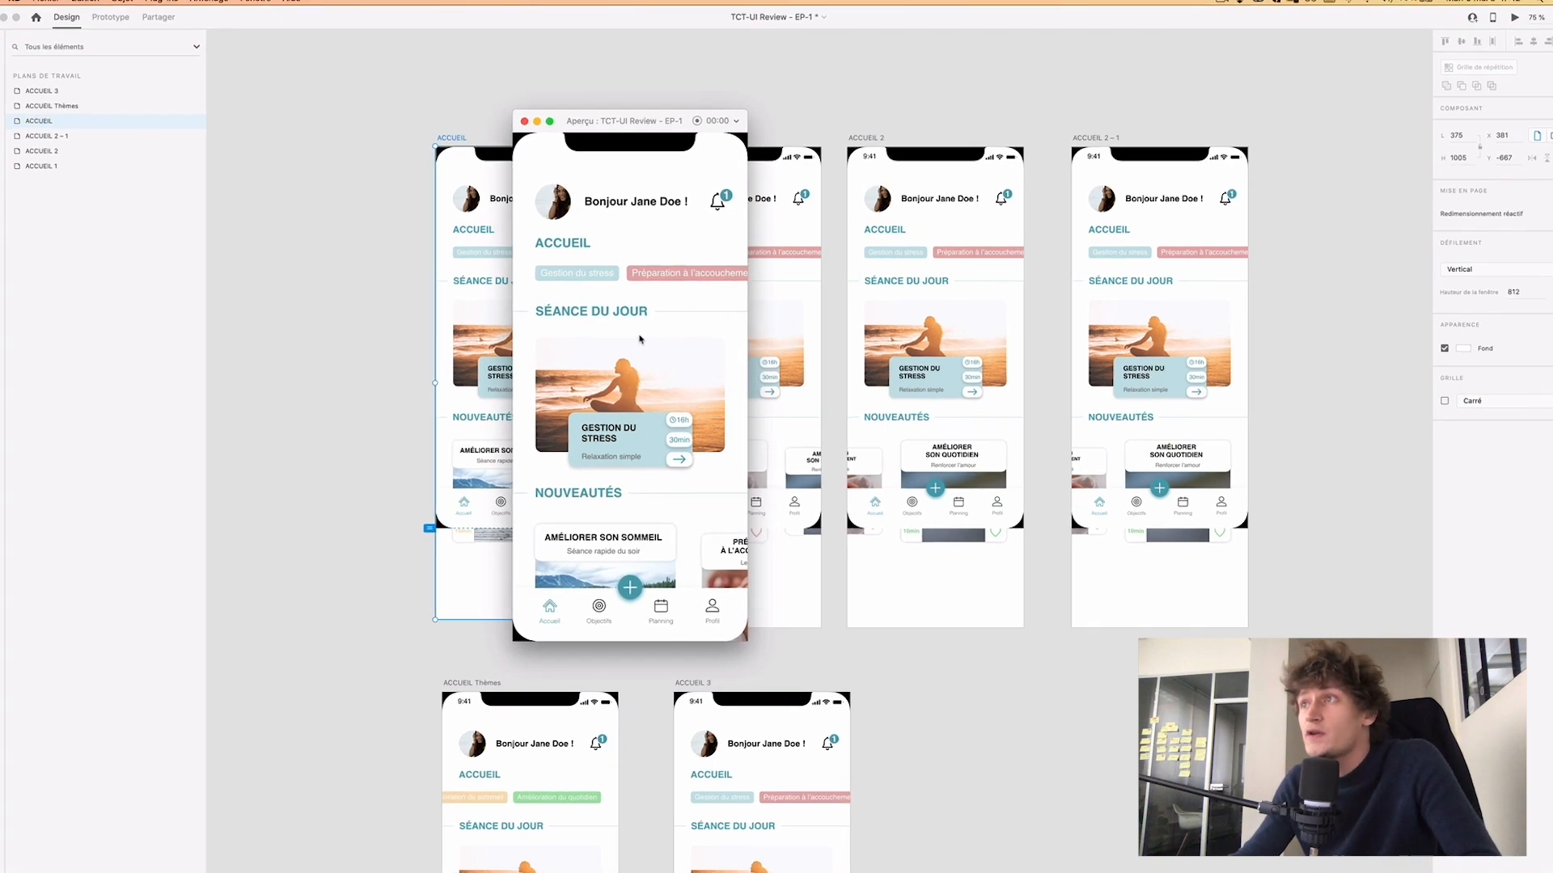
Examine the vertical scrolling of the home screen and the horizontal NOUVEAUTÉS card carousel in the preview.
scroll(689, 402, "down", 2)
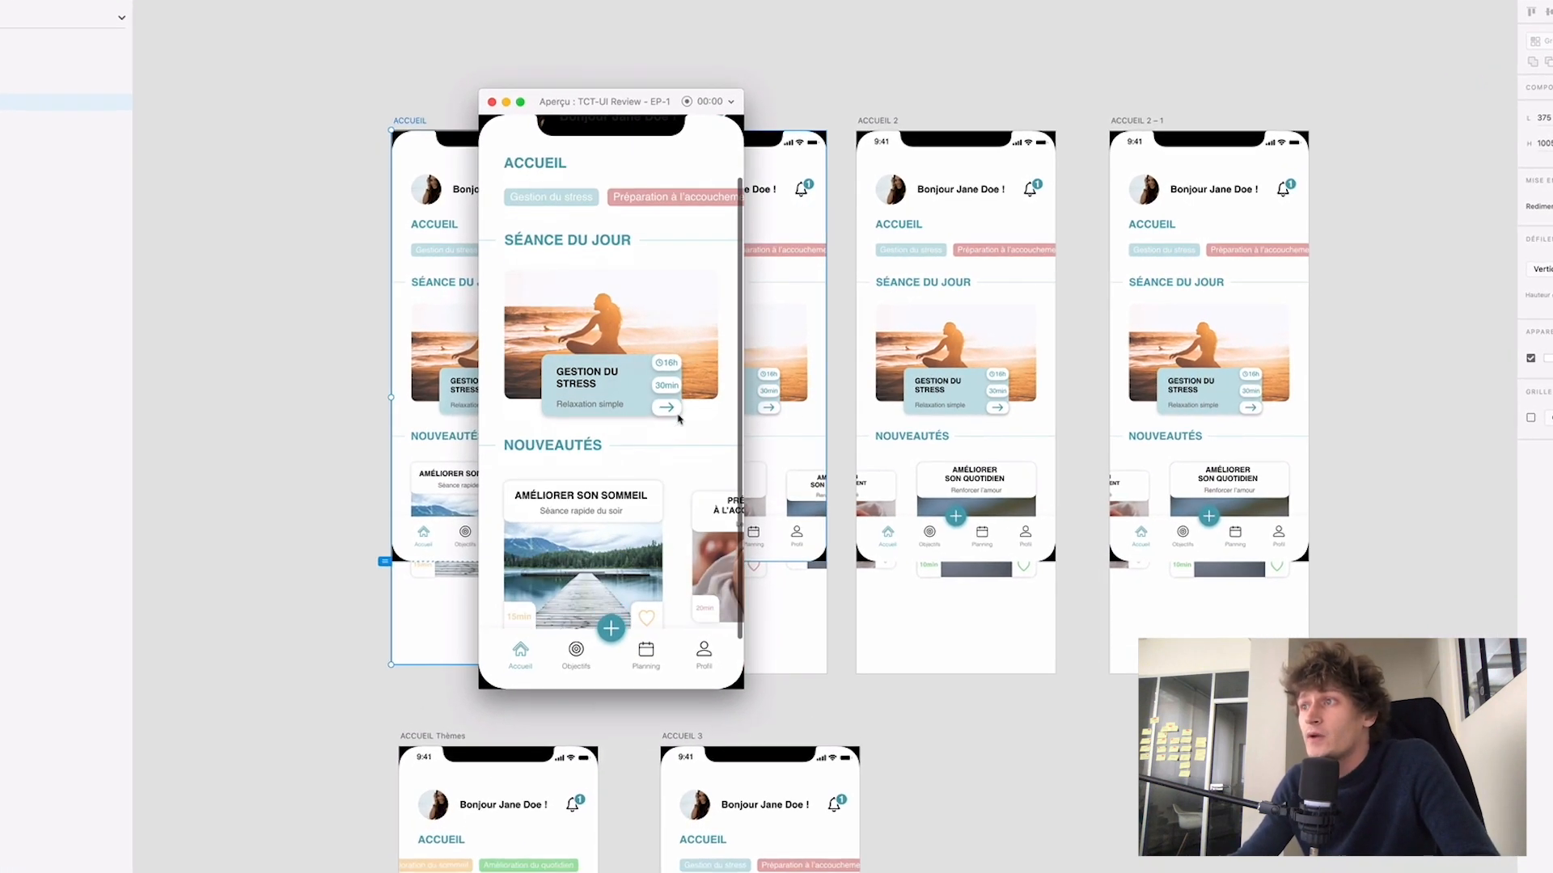
scroll(675, 417, "down", 2)
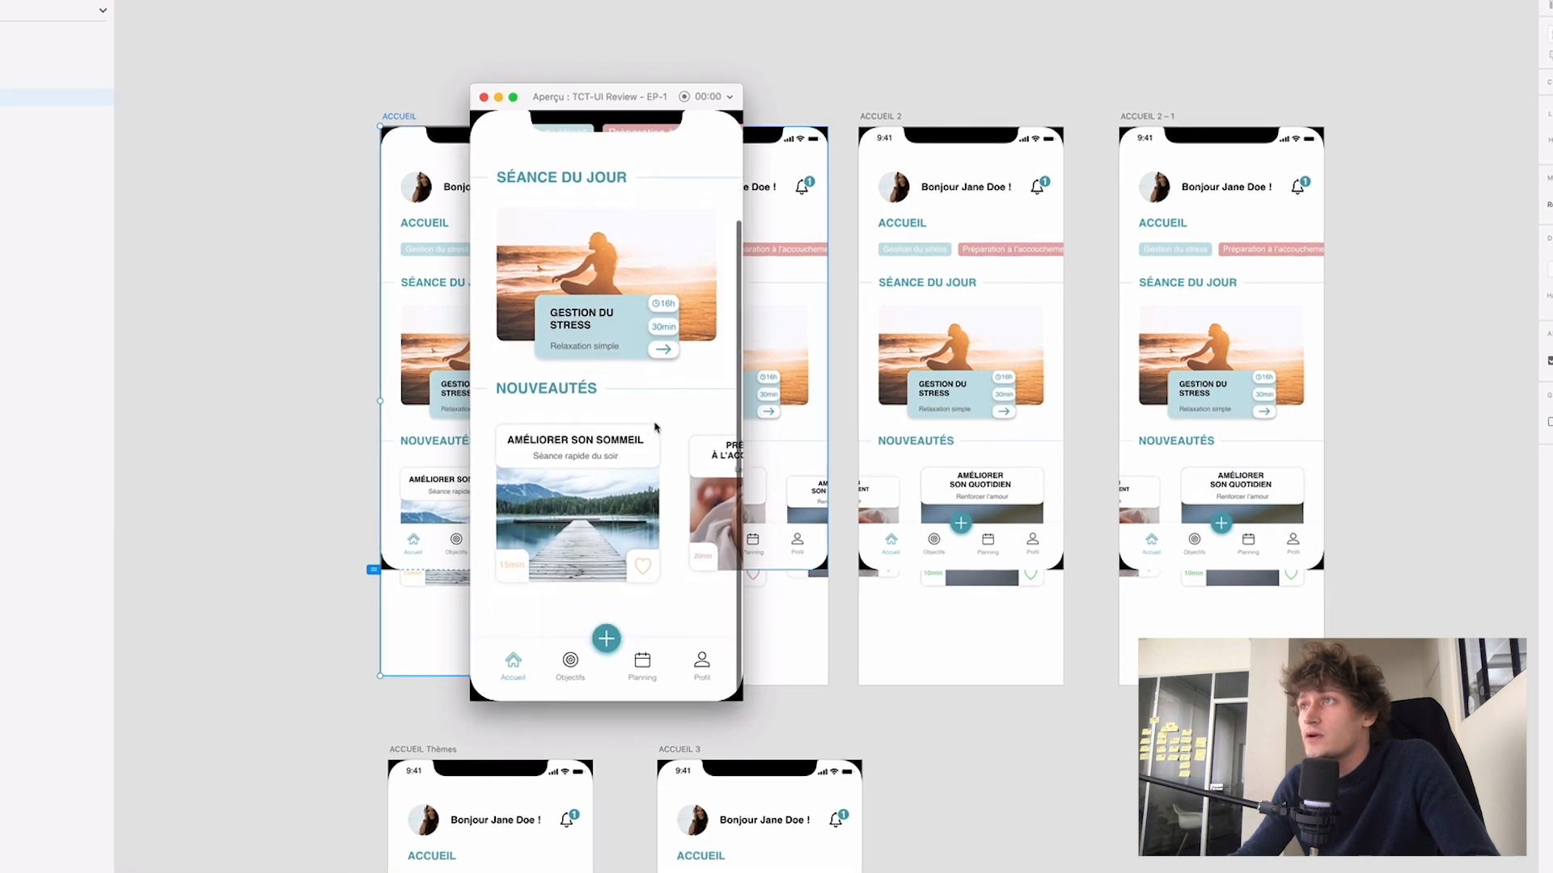
scroll(656, 427, "up", 3)
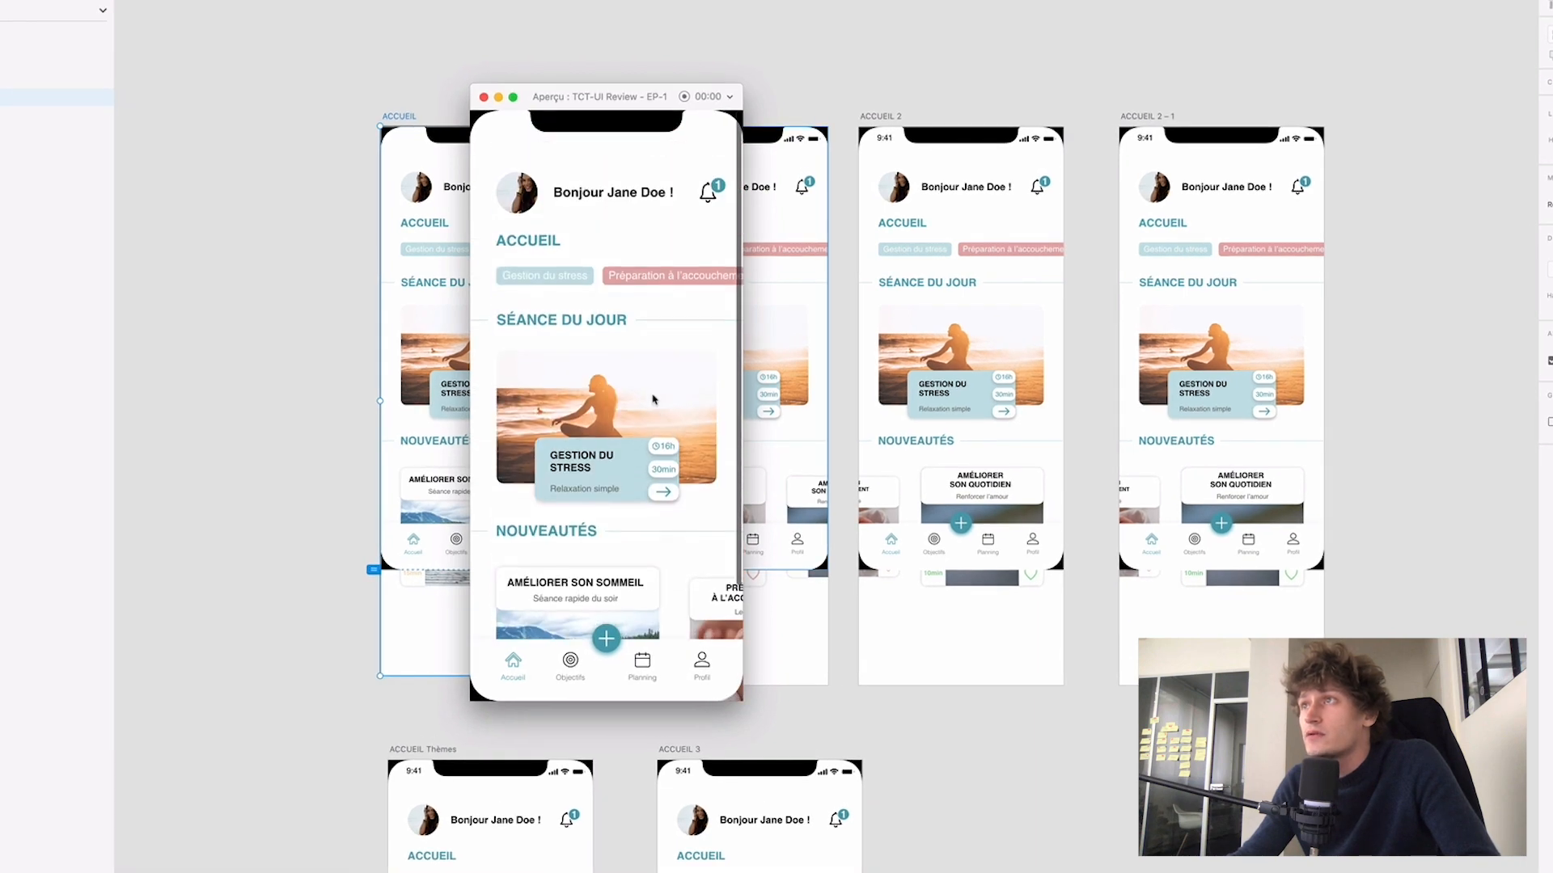
scroll(615, 526, "down", 3)
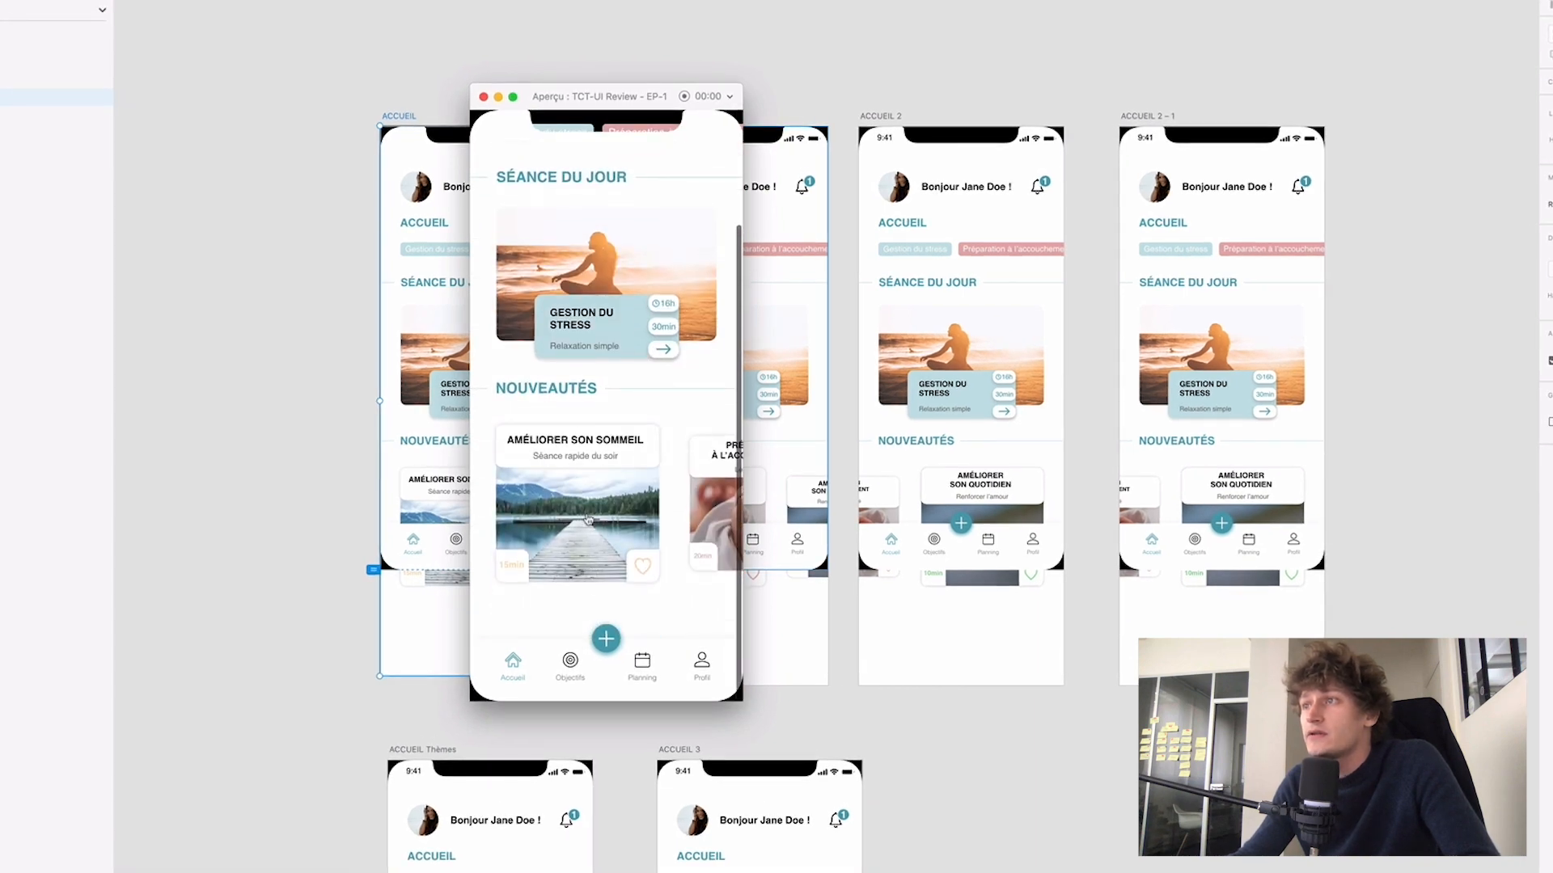
scroll(582, 517, "right", 5)
scroll(608, 505, "right", 5)
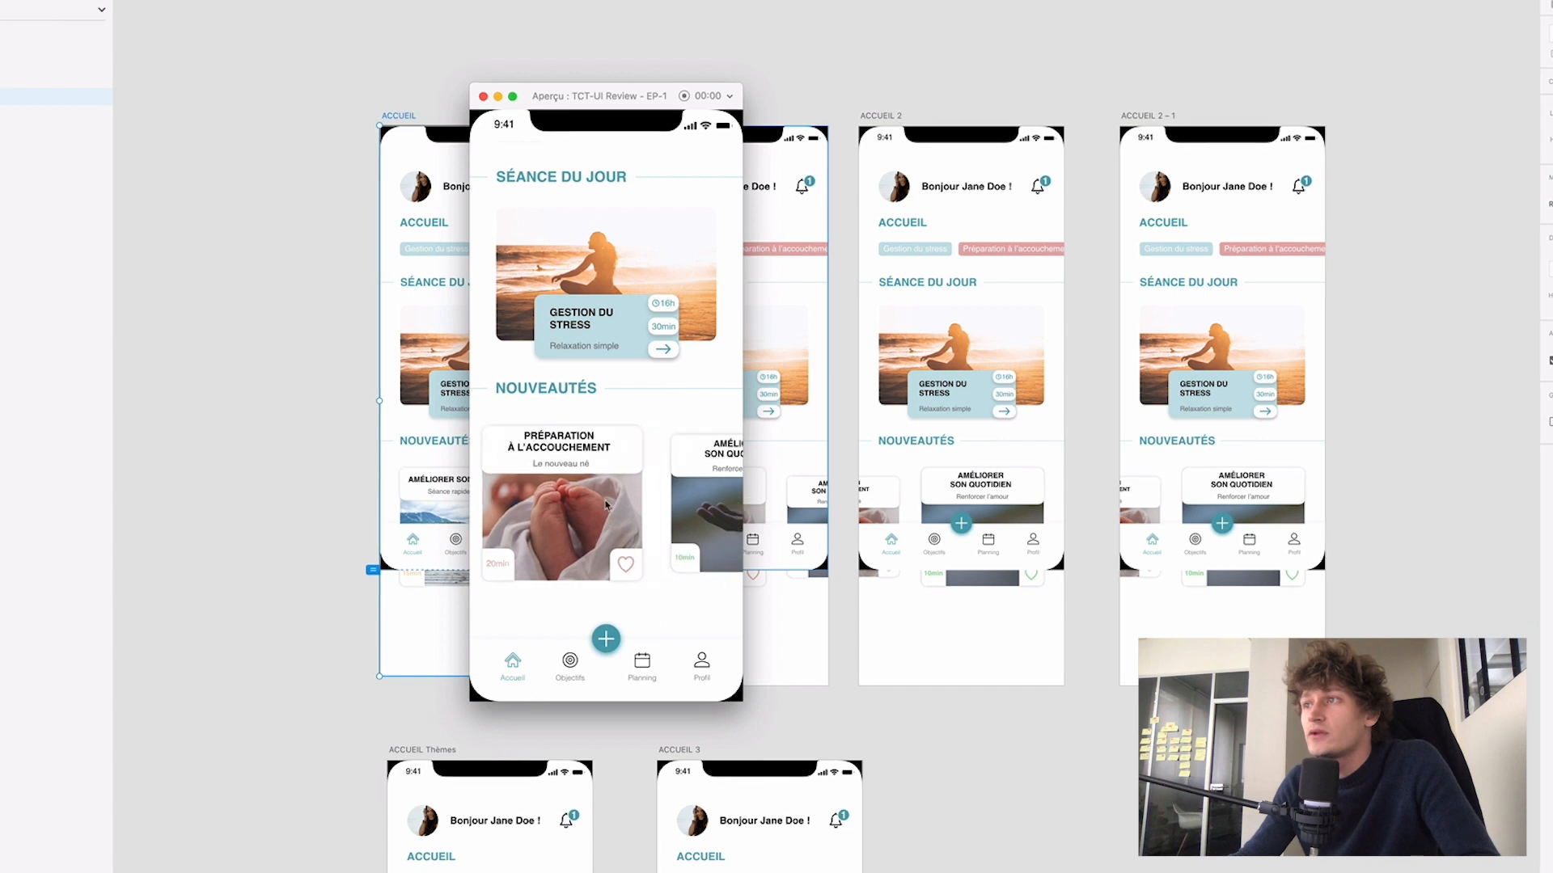
scroll(656, 492, "left", 3)
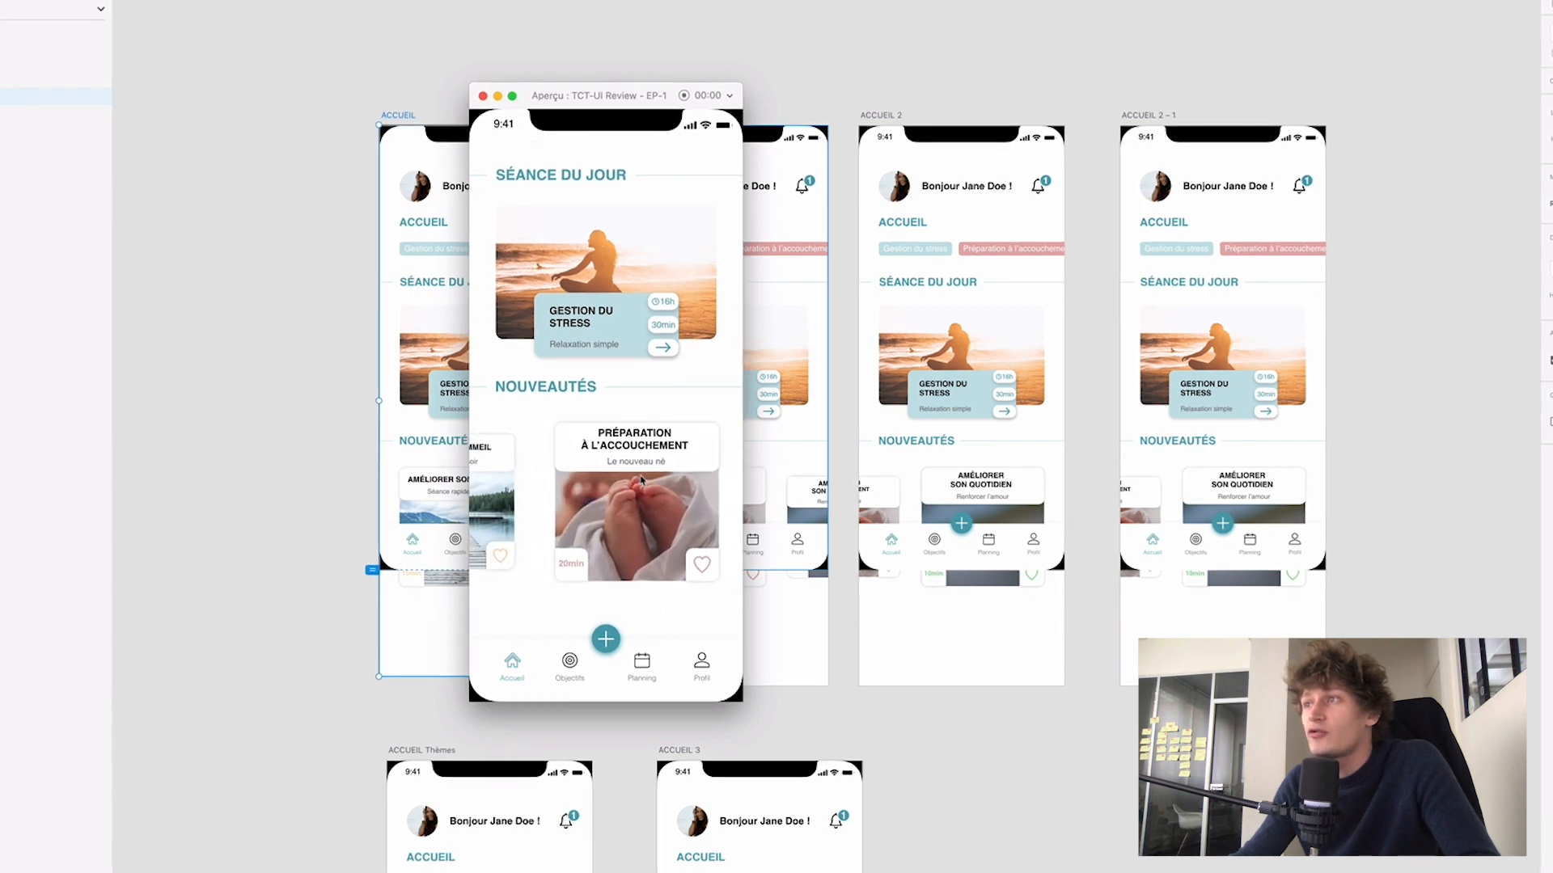
scroll(679, 472, "up", 1)
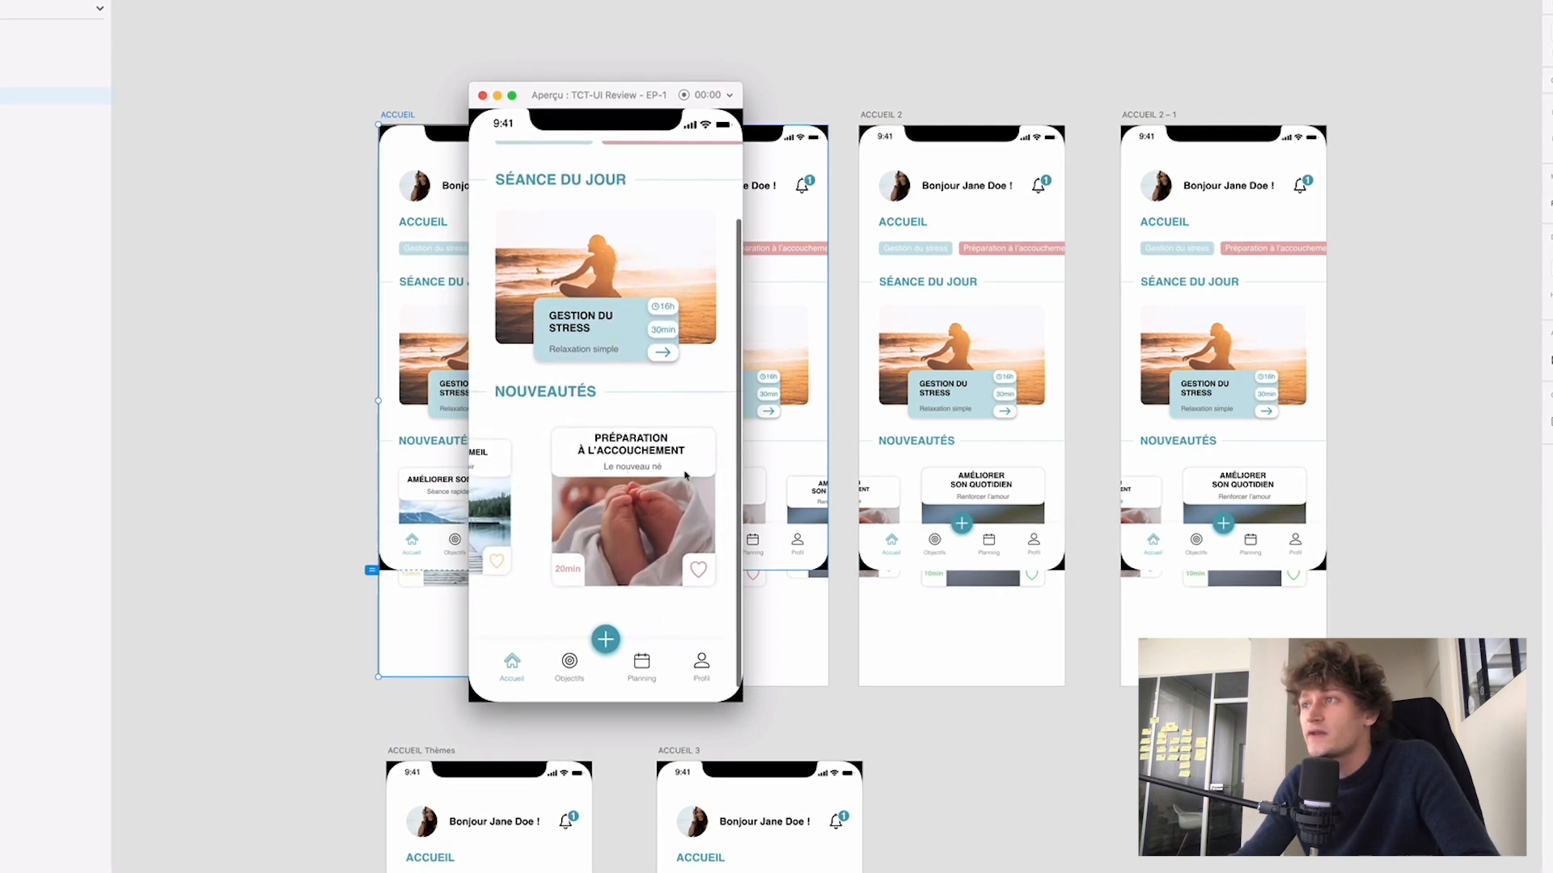
scroll(680, 485, "left", 3)
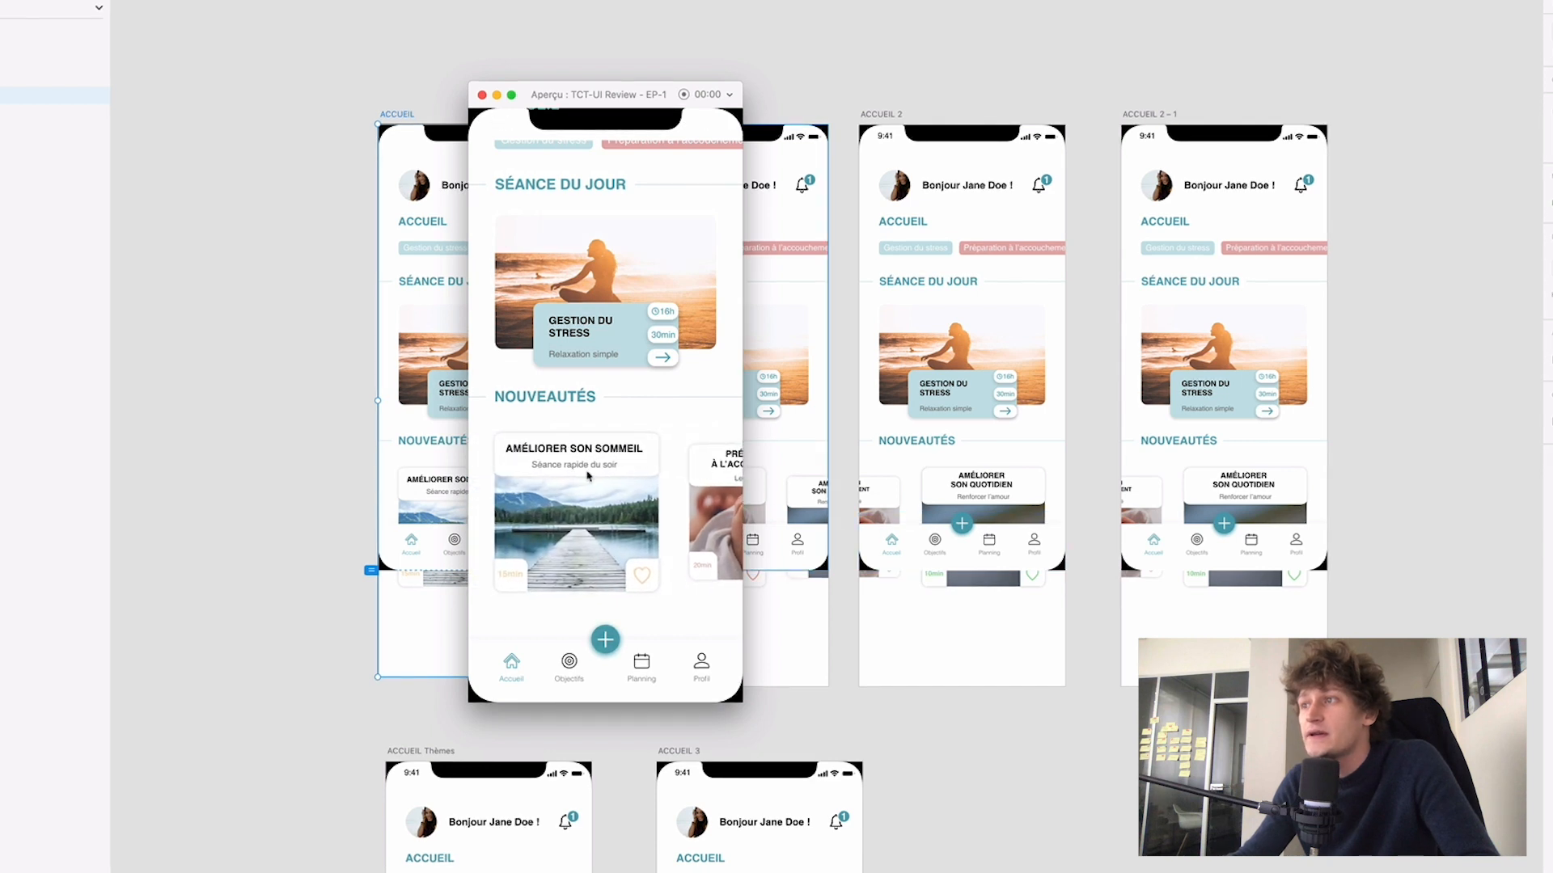
Test expanding and collapsing the floating plus button in the preview, twice, and return to the top of the page.
left_click(605, 641)
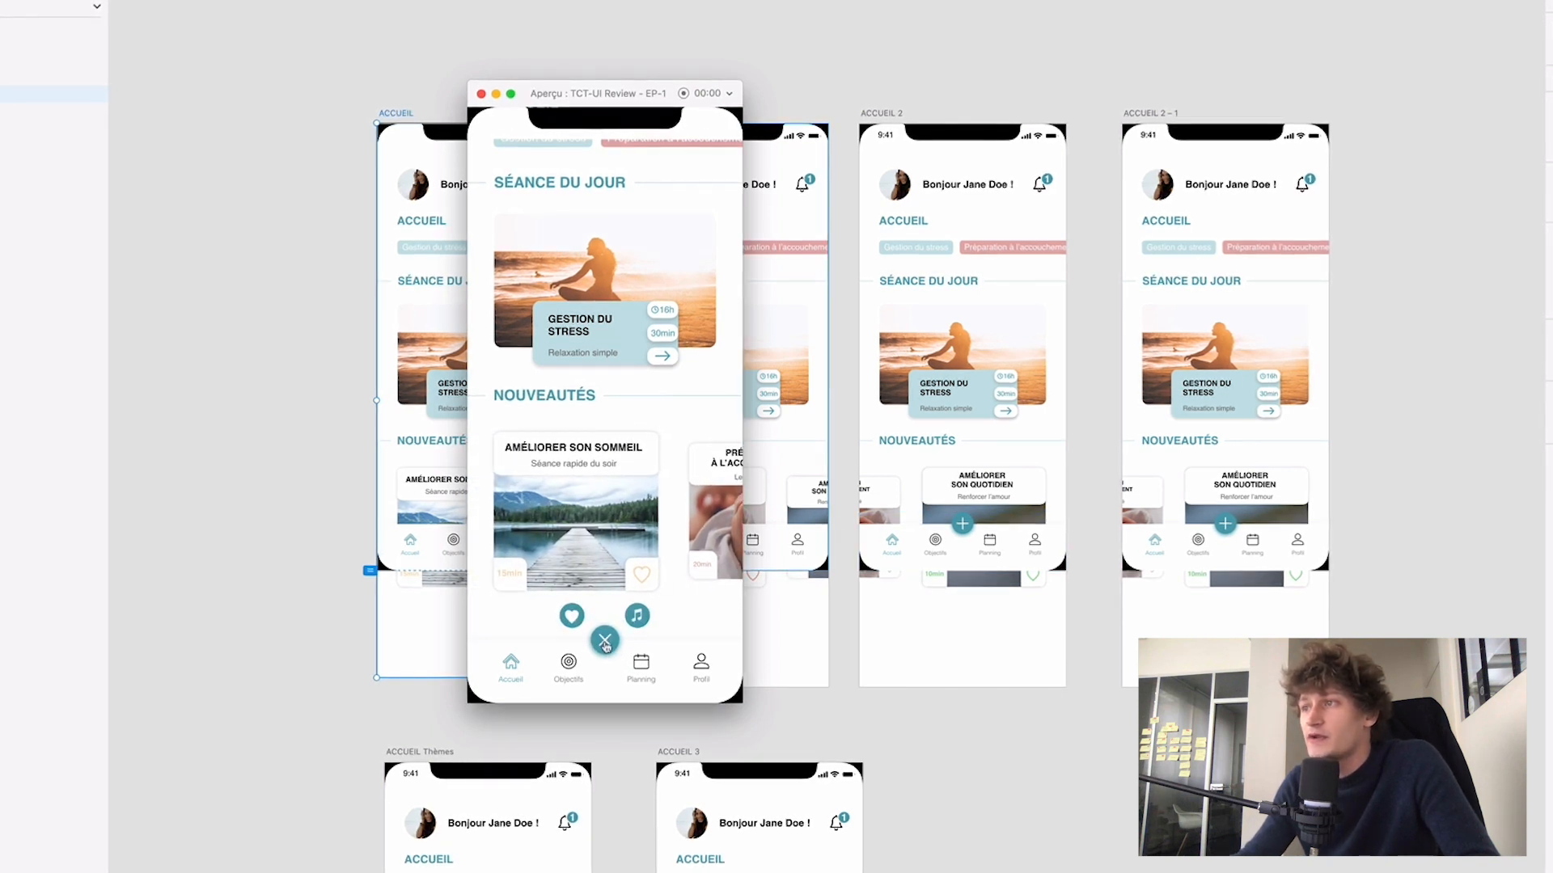
left_click(604, 643)
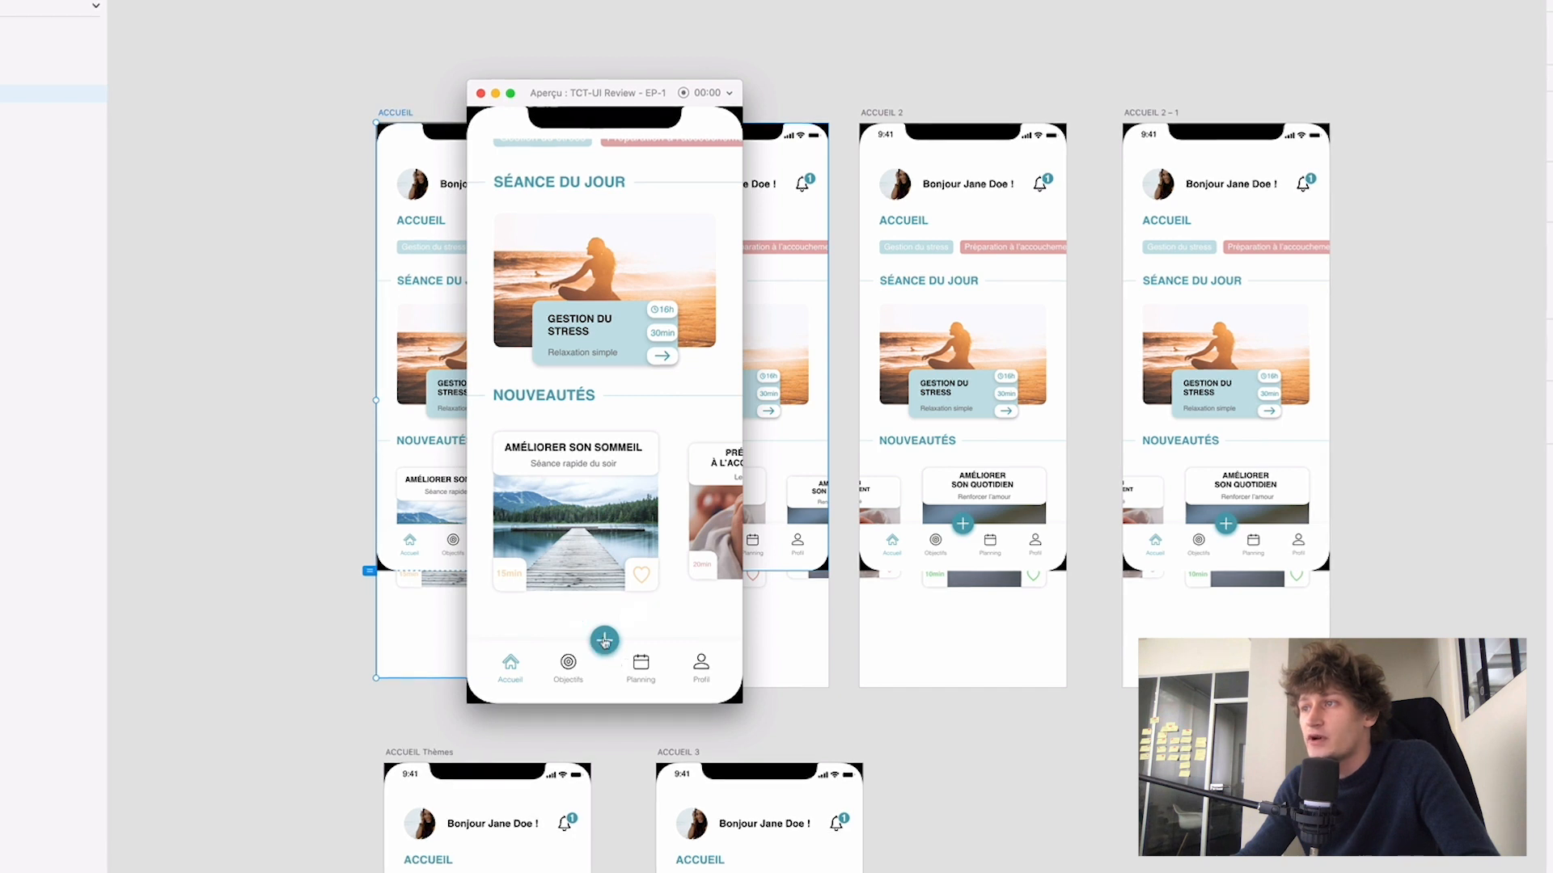
left_click(605, 640)
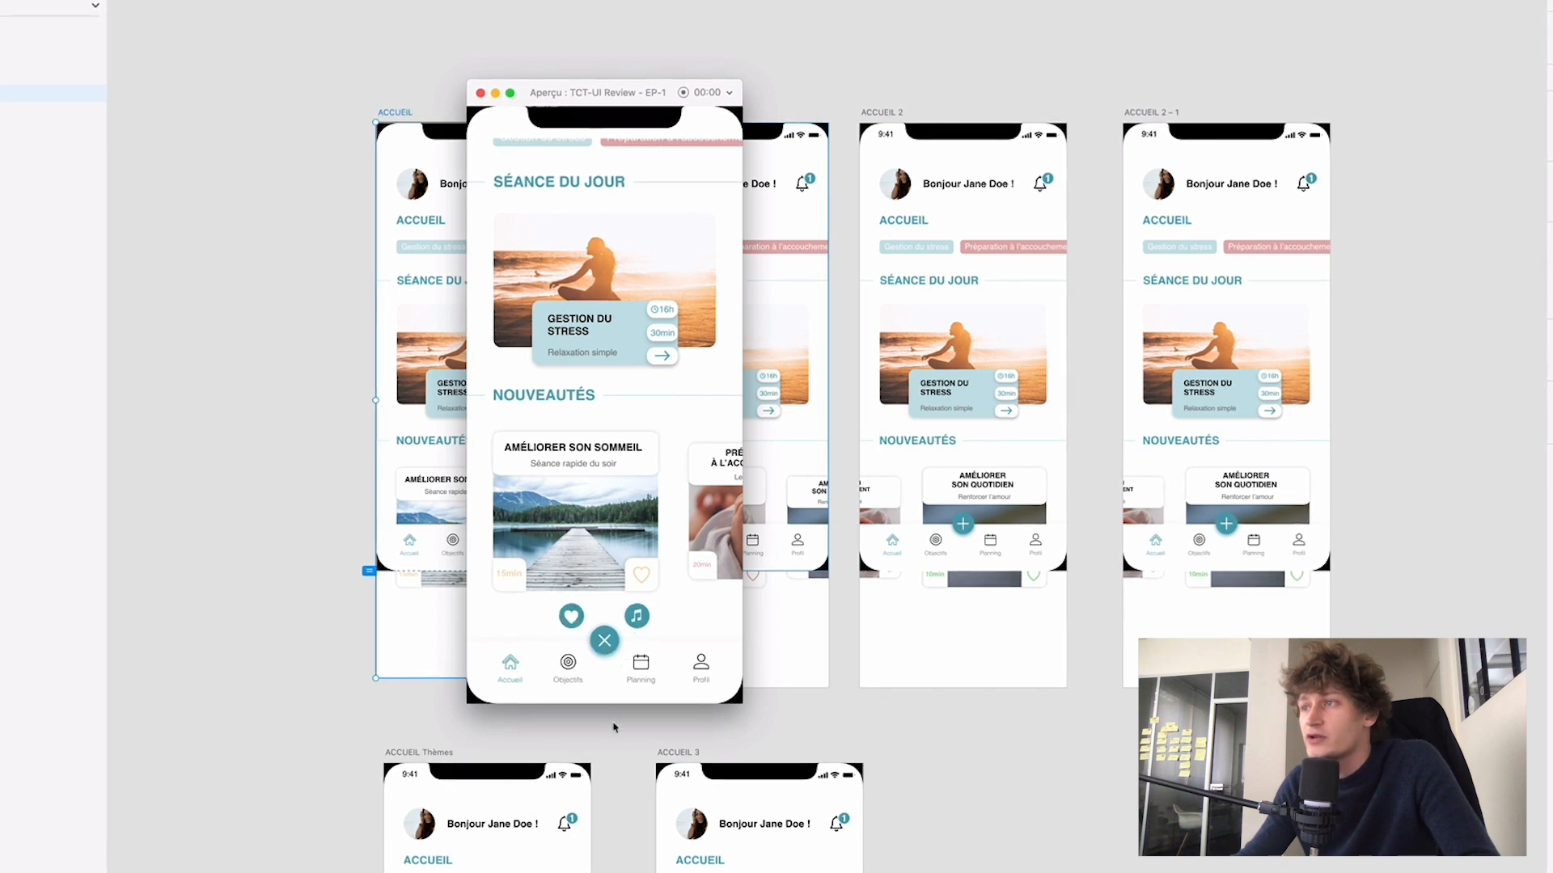
left_click(605, 640)
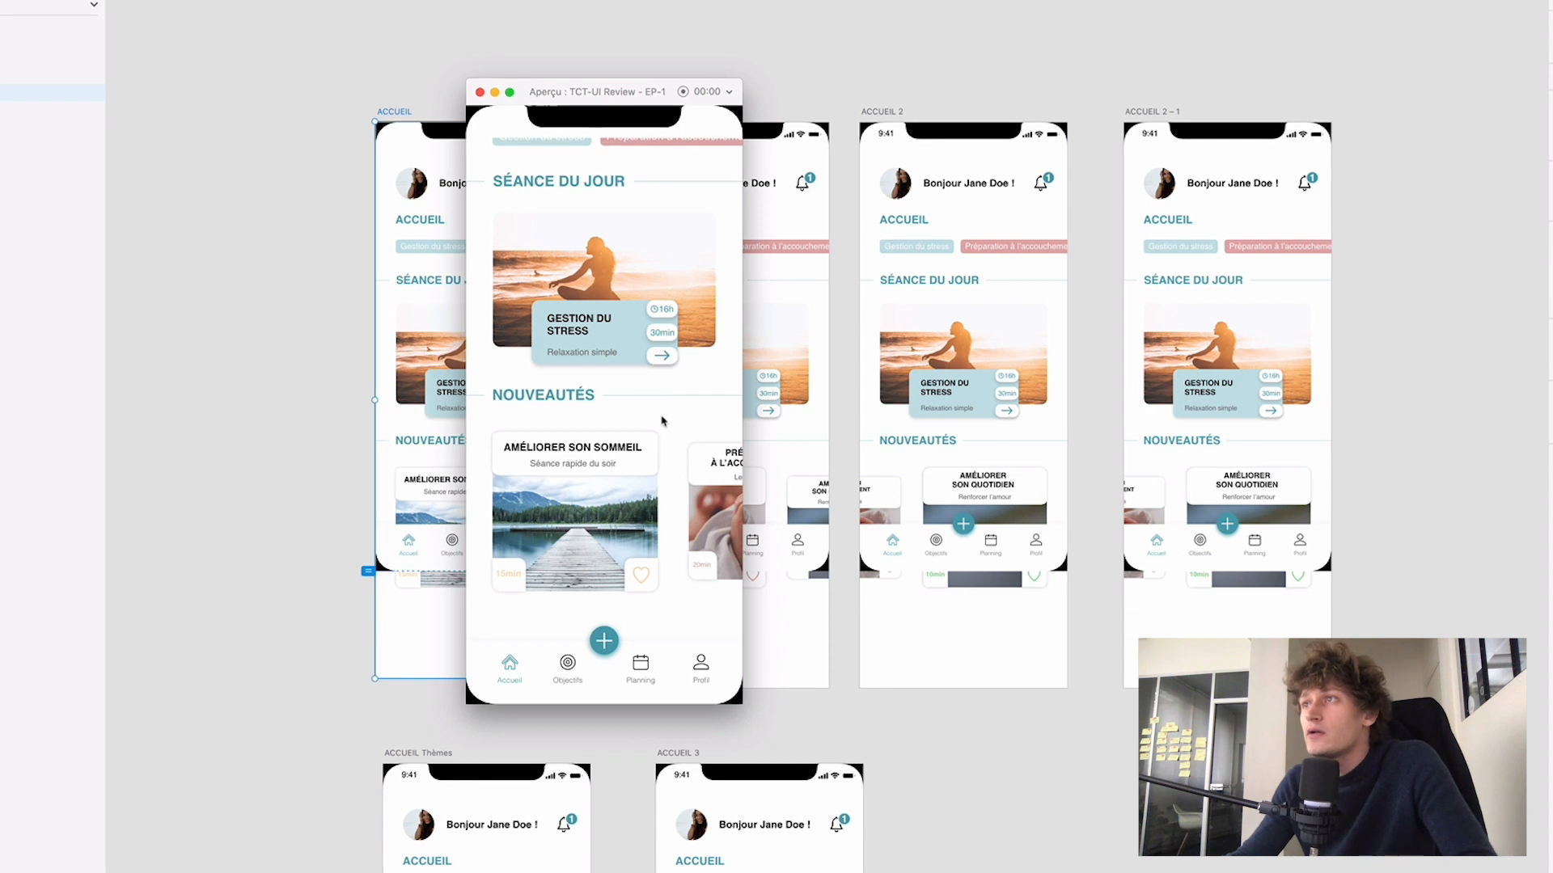
scroll(663, 453, "up", 3)
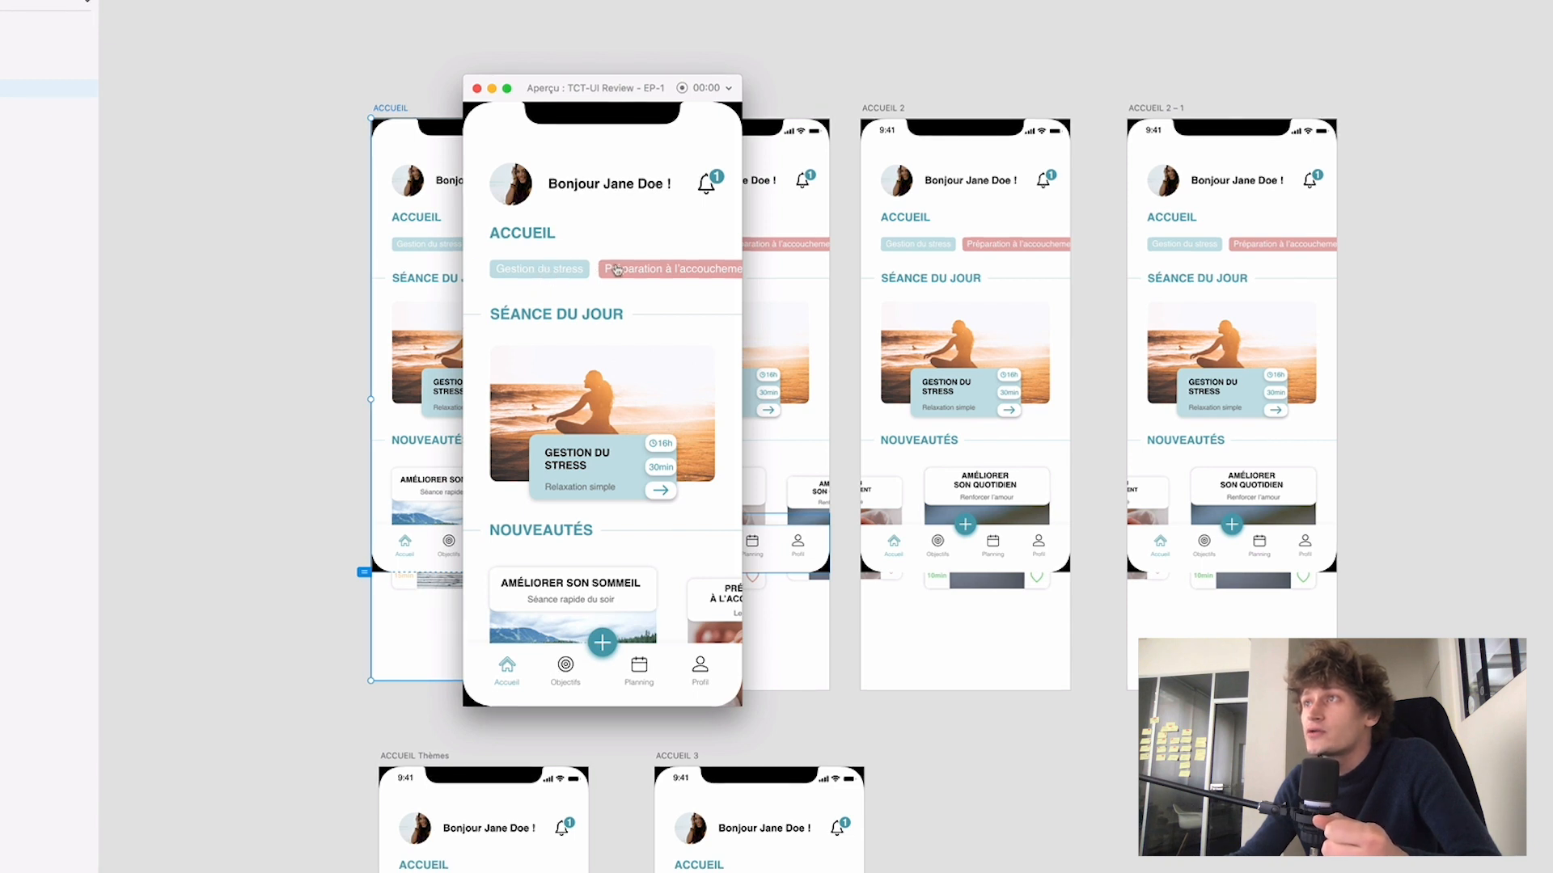
Test swiping the theme tags under ACCUEIL, review the home page's scrolling once more, and close the preview.
left_click_drag(617, 269, 550, 271)
left_click_drag(669, 271, 702, 279)
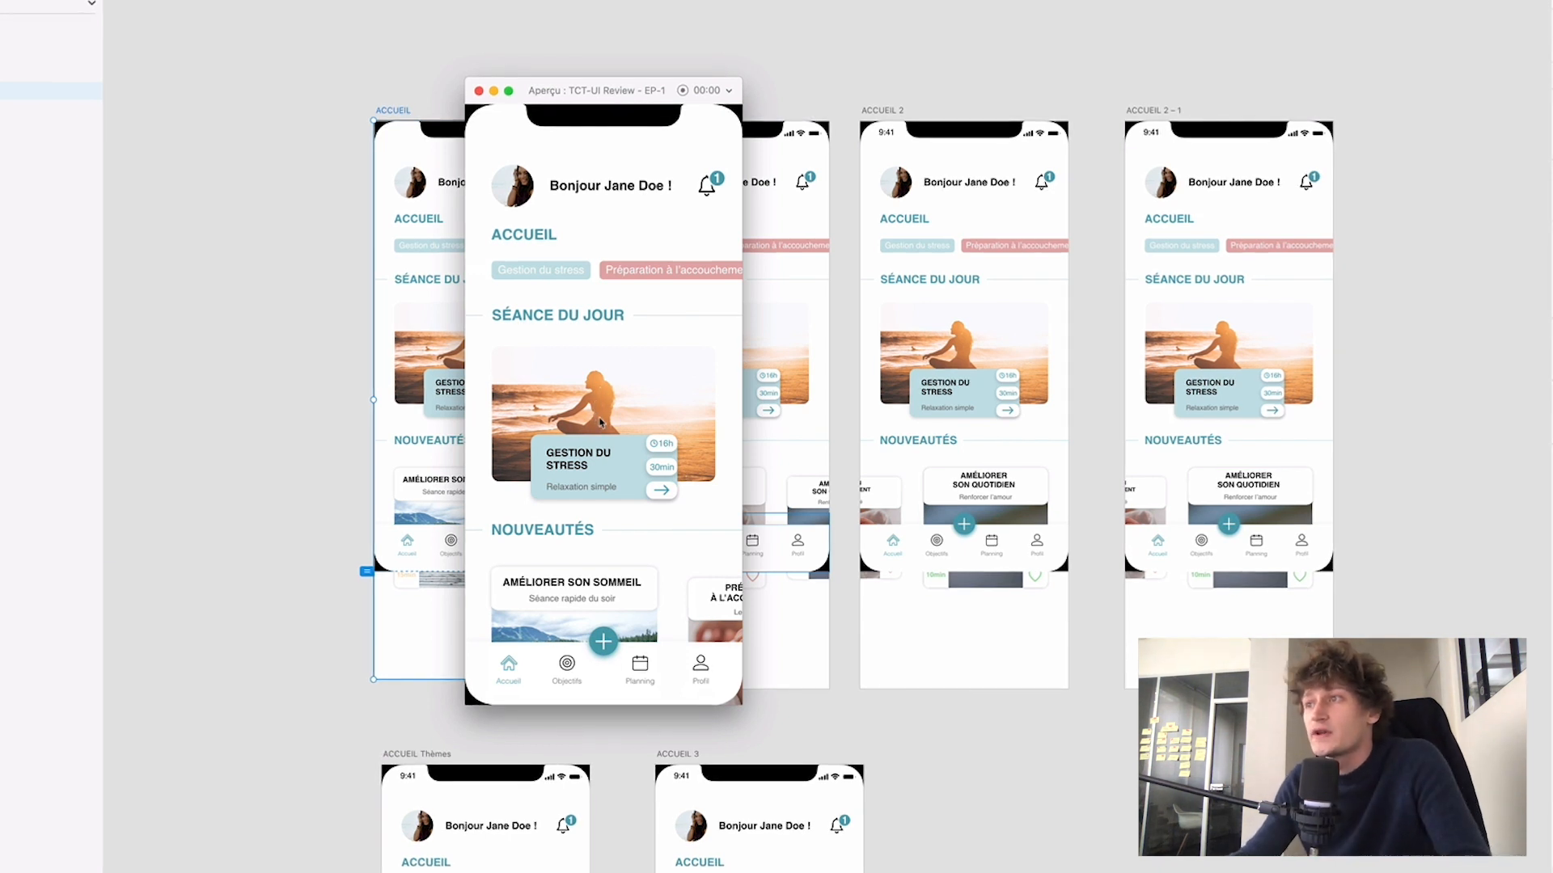
scroll(601, 422, "down", 3)
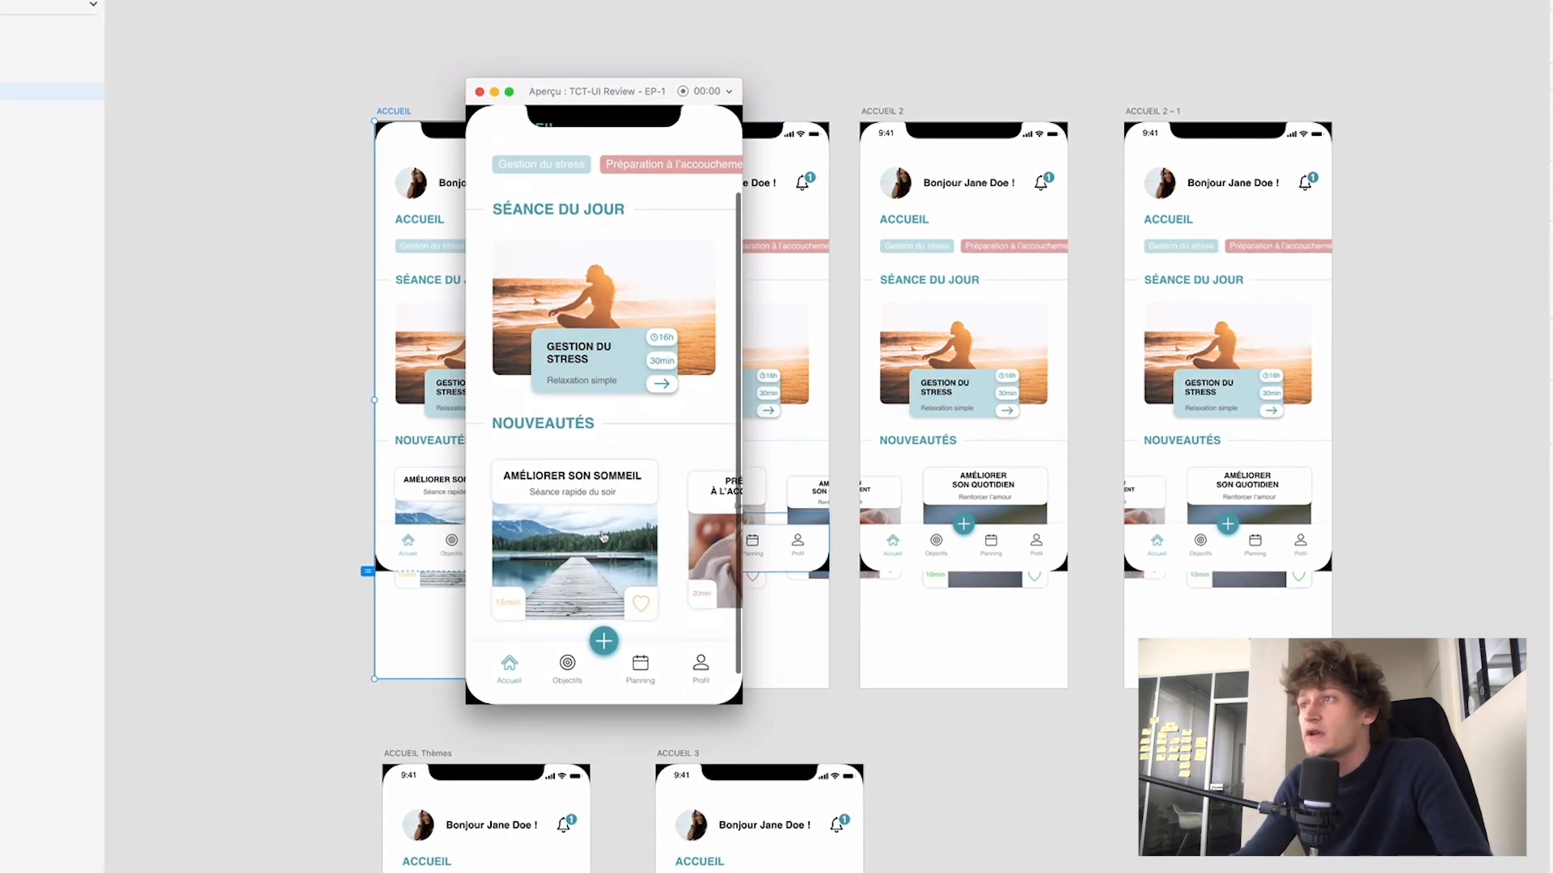
scroll(602, 536, "down", 1)
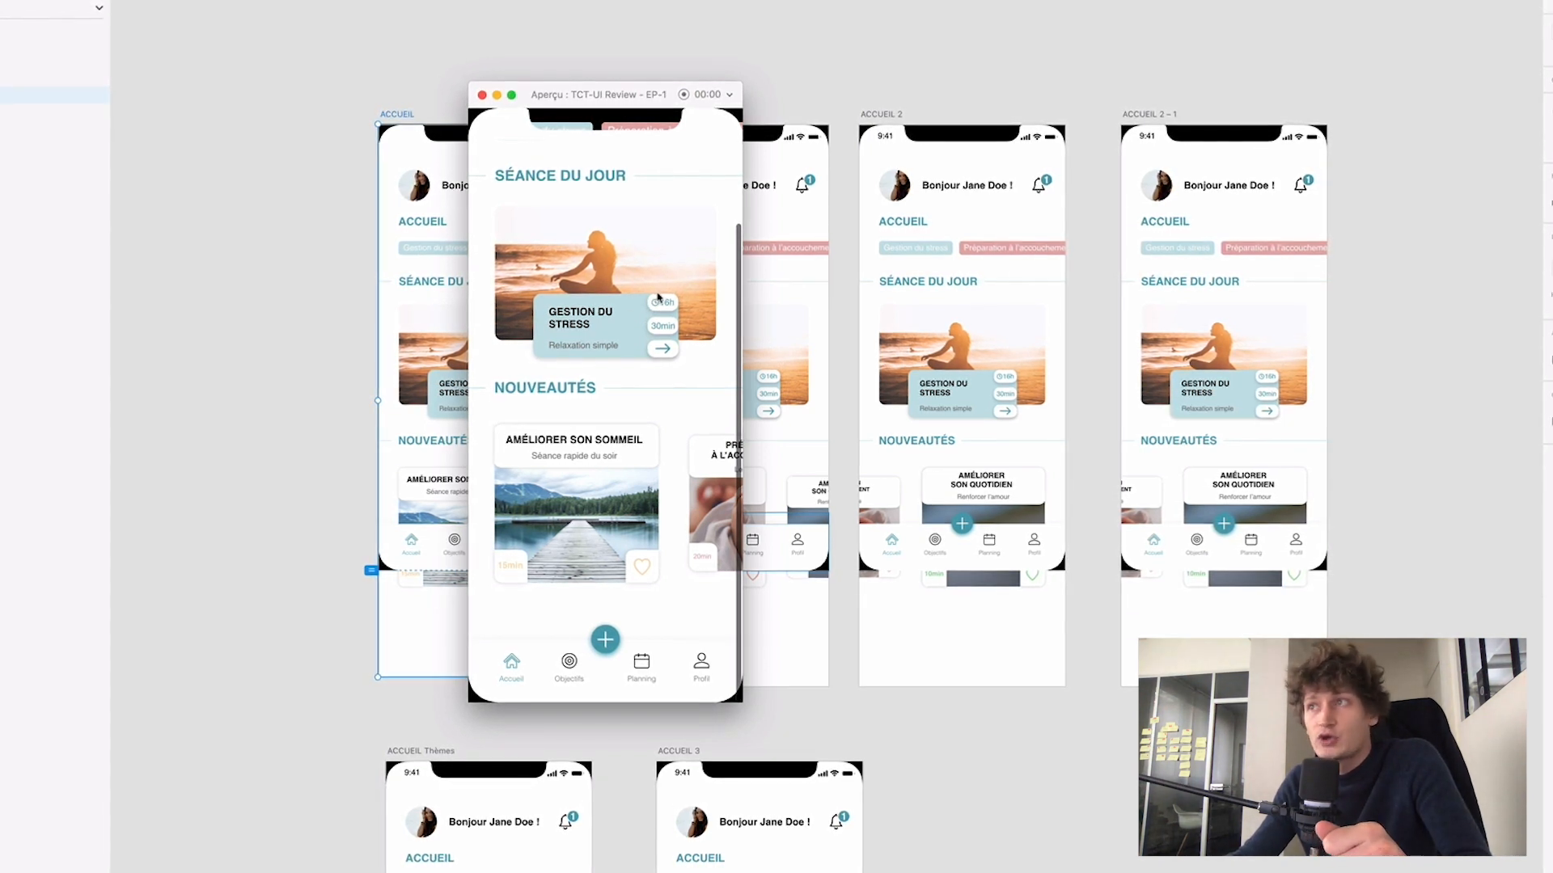
scroll(631, 360, "up", 4)
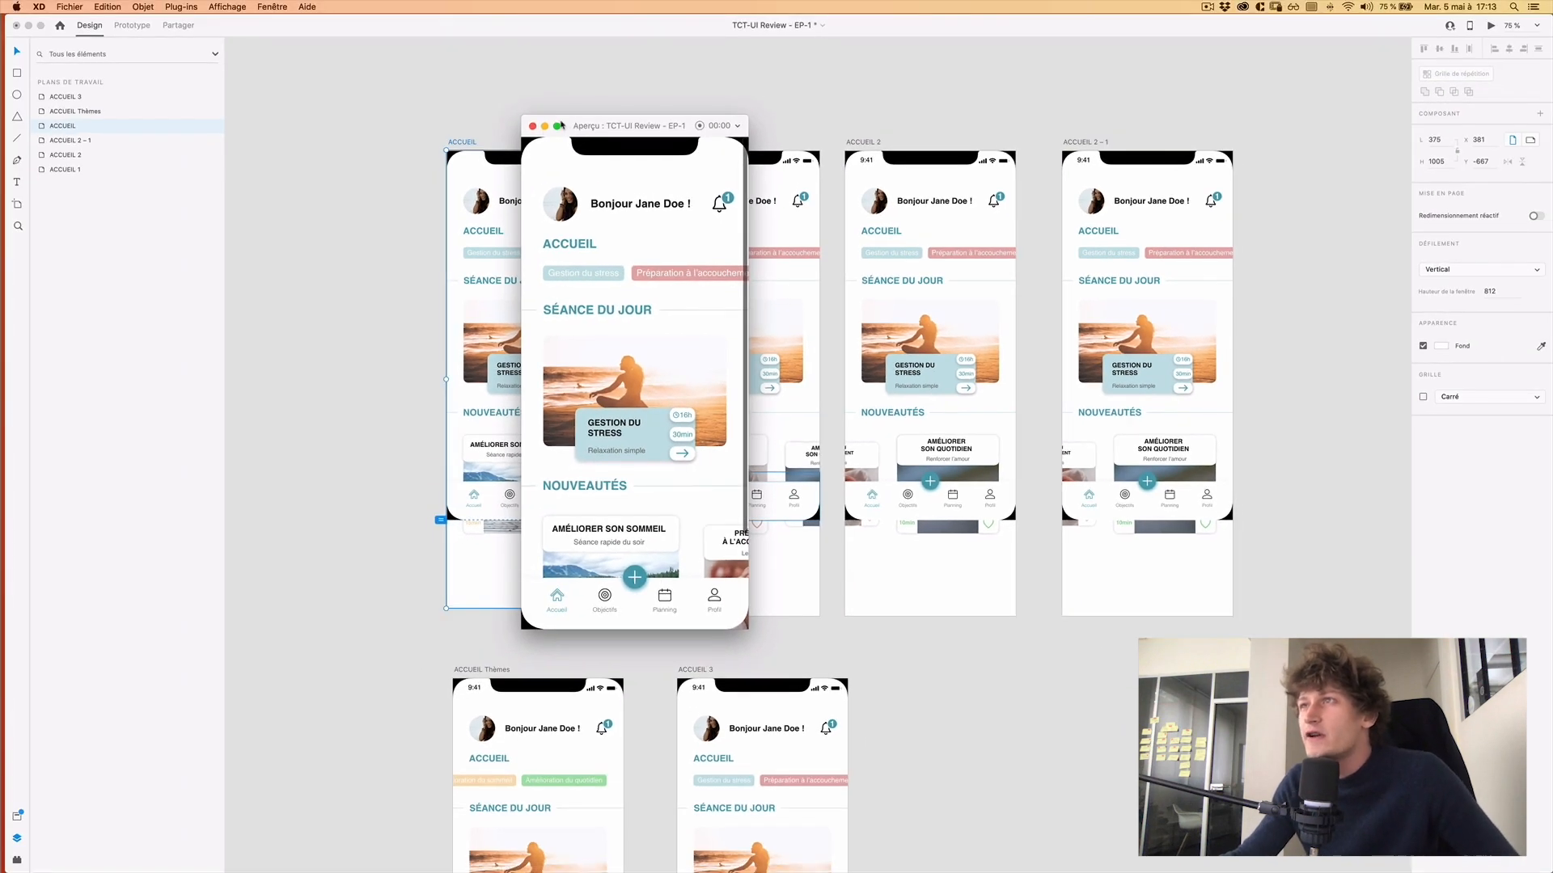
left_click(532, 126)
Check the font of the SÉANCE DU JOUR heading on the first ACCUEIL artboard.
left_click(526, 247)
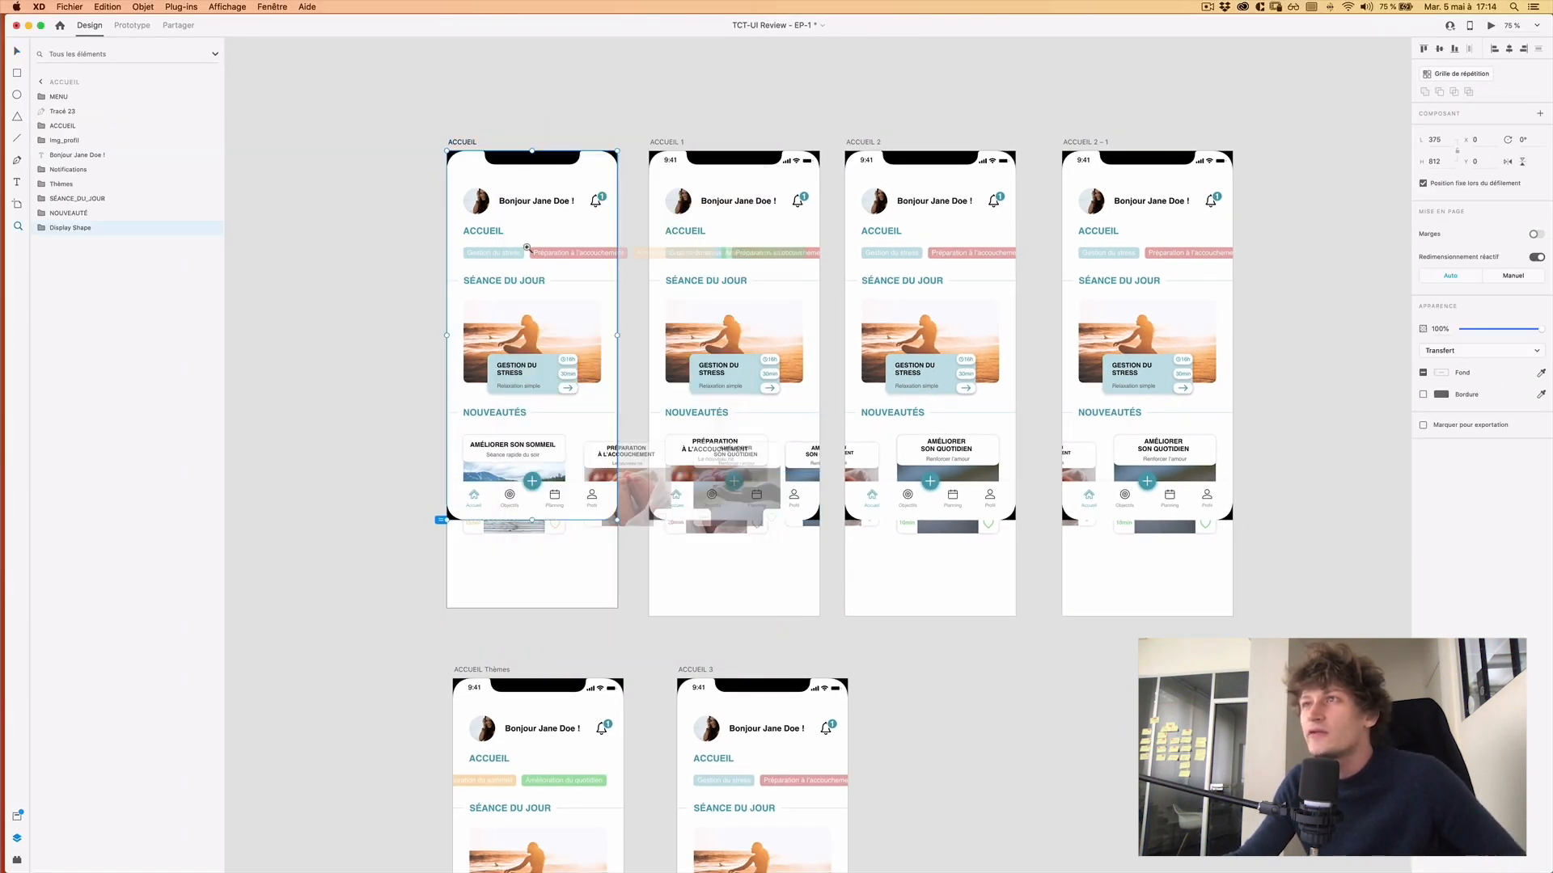
key("super+2")
double_click(511, 327)
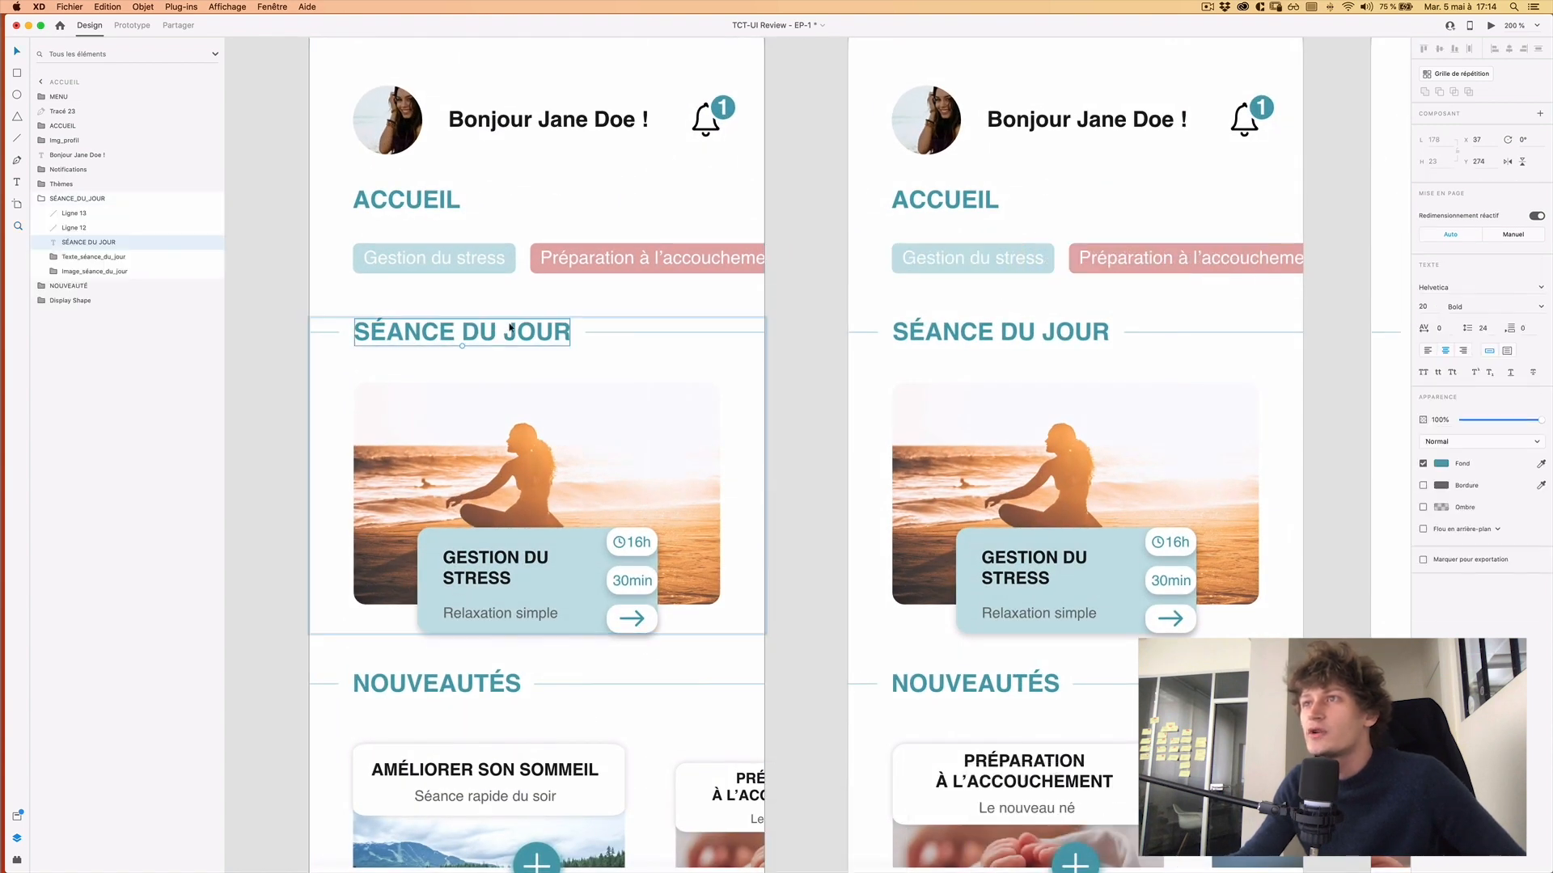
left_click(1433, 287)
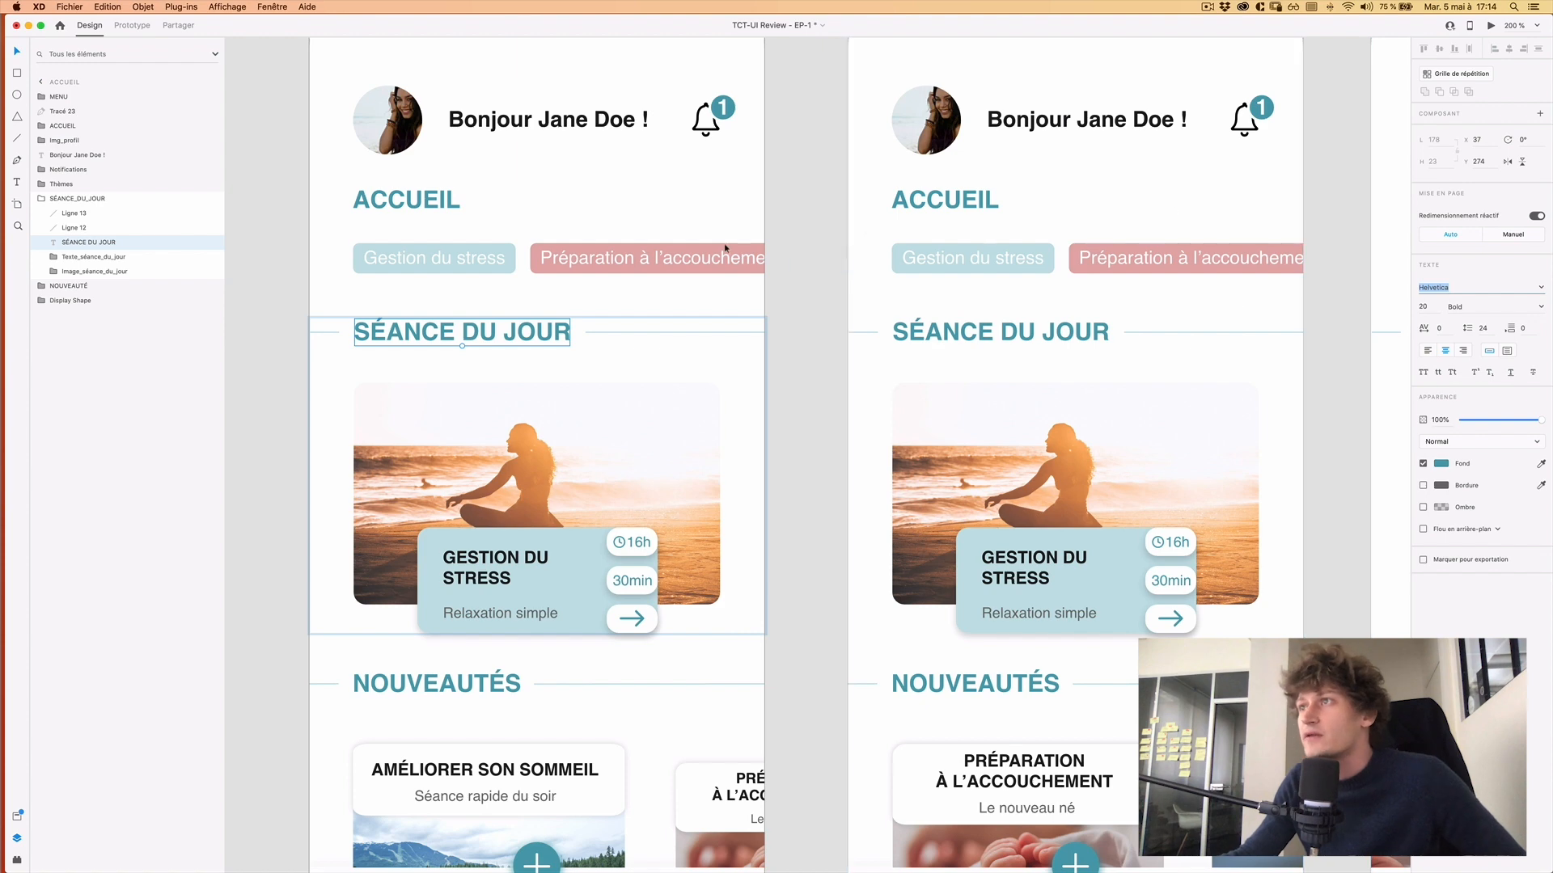
Examine the header, theme tags and overall layout of the ACCUEIL artboard, selecting its Thèmes group and Display Shape group.
left_click(584, 267)
scroll(584, 275, "down", 3)
left_click_drag(582, 276, 623, 271)
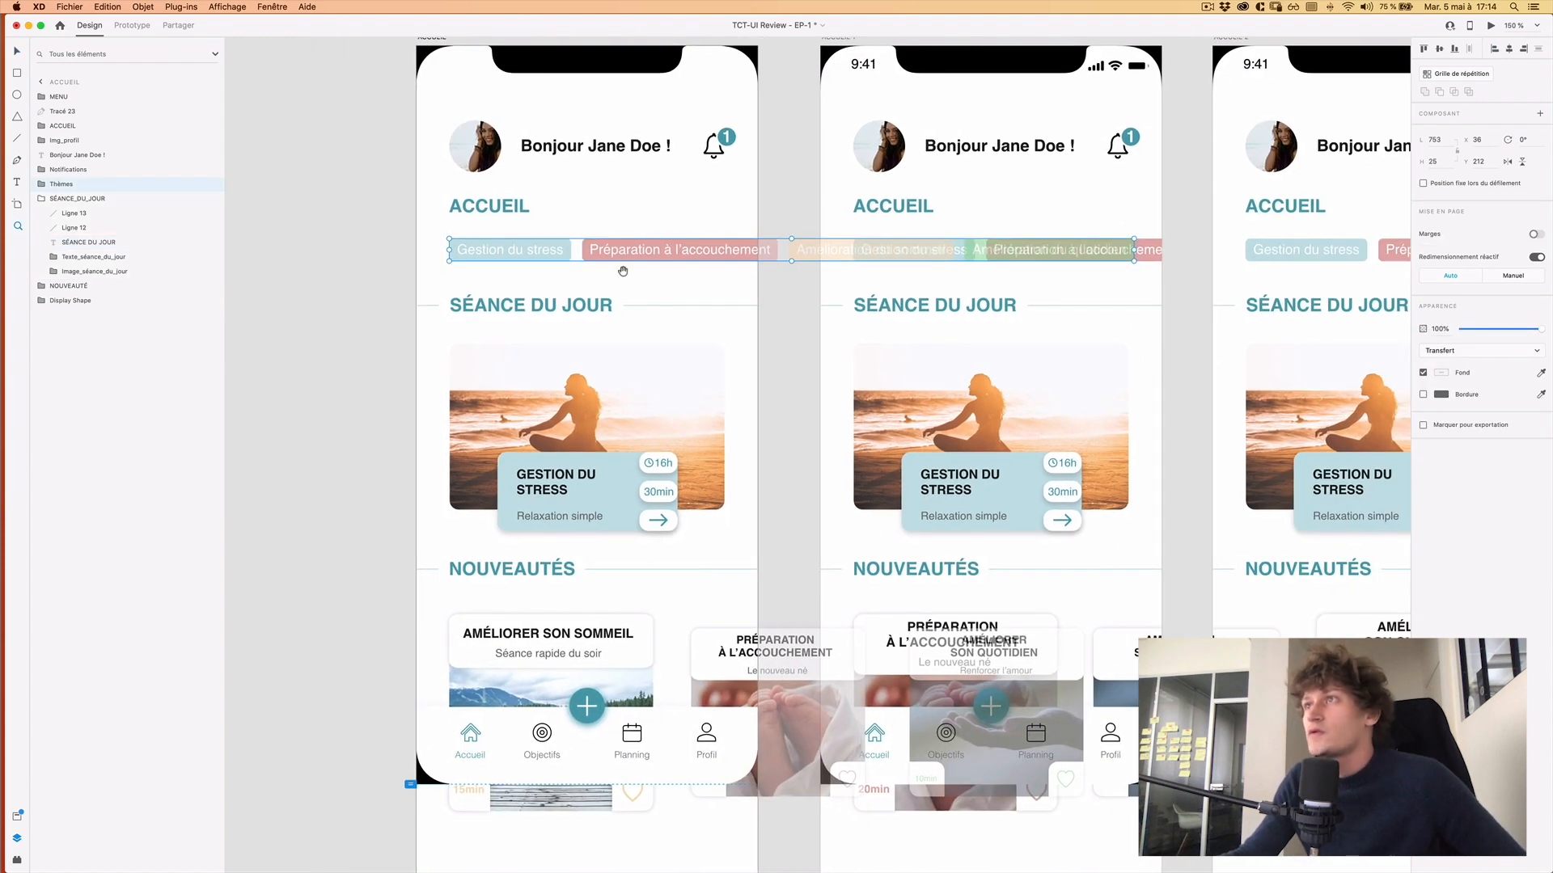
scroll(633, 263, "down", 3)
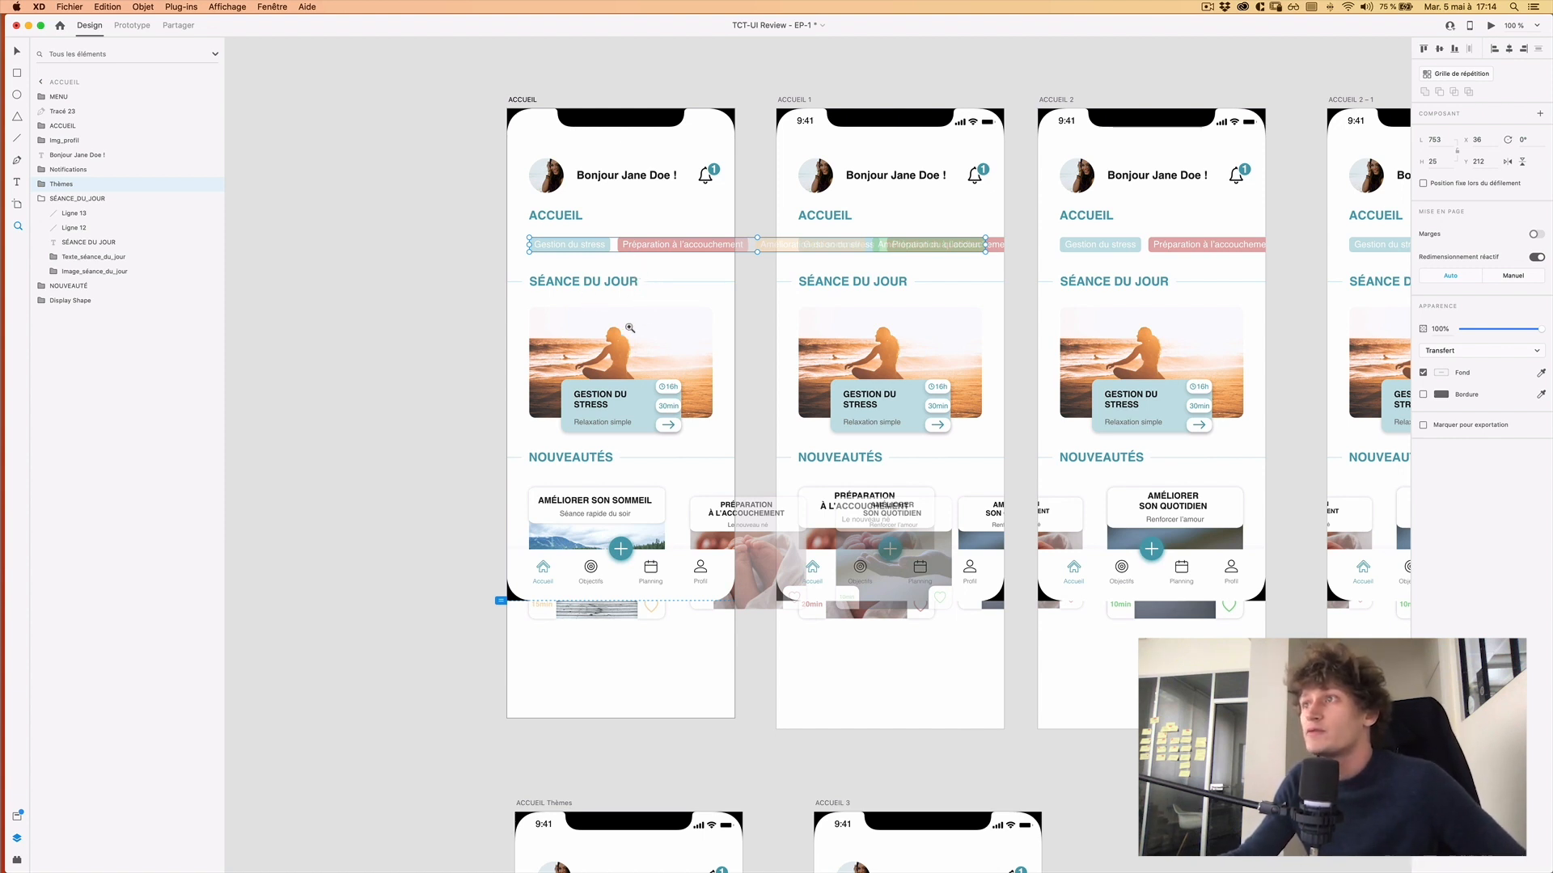
left_click_drag(688, 298, 707, 293)
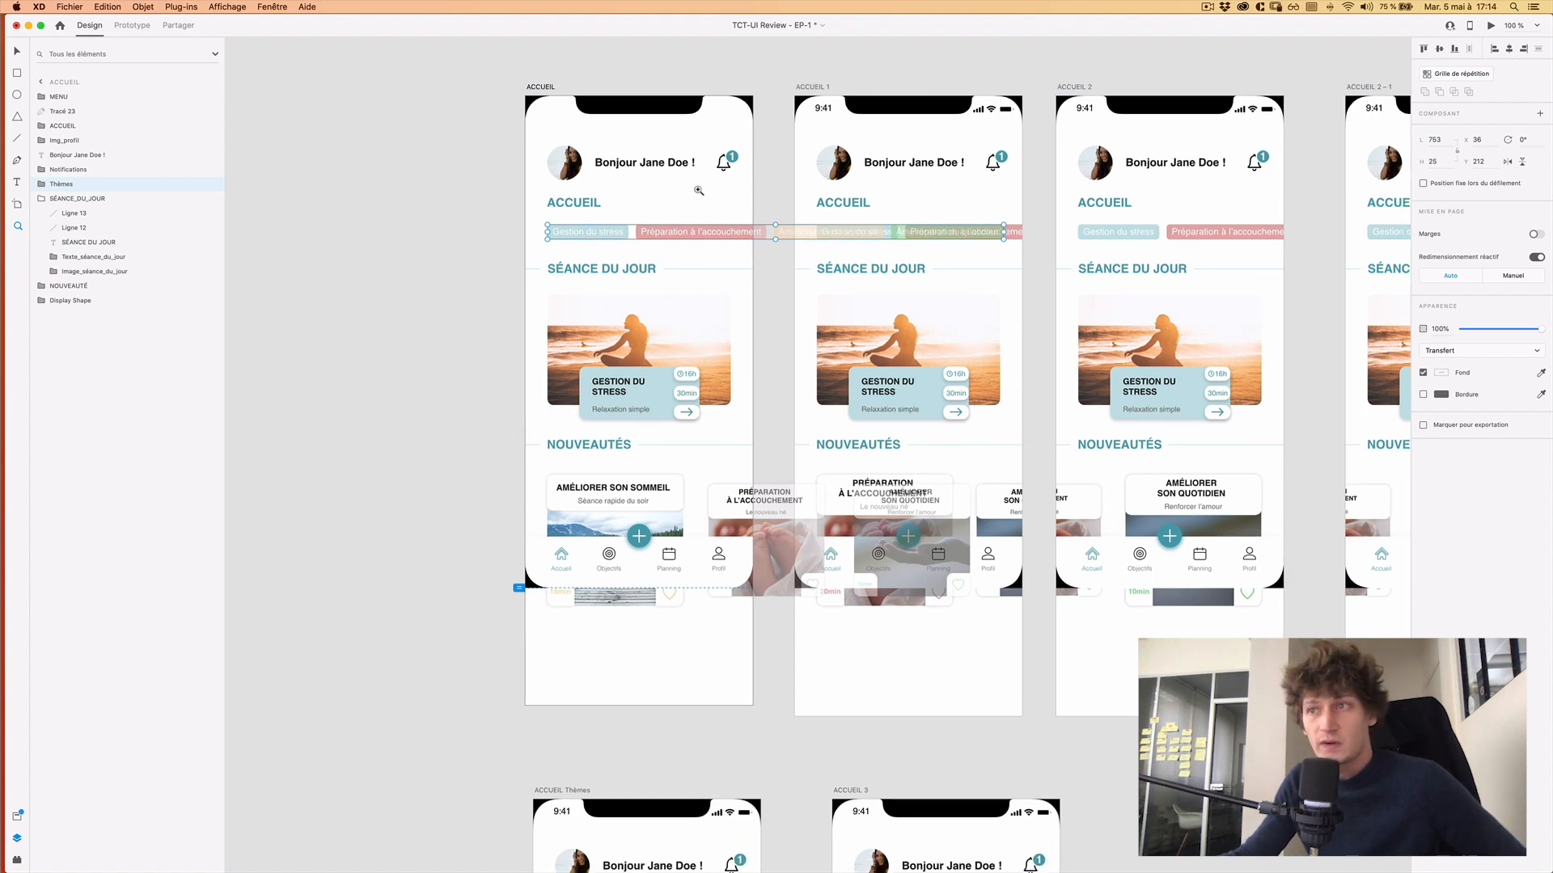
left_click(644, 192)
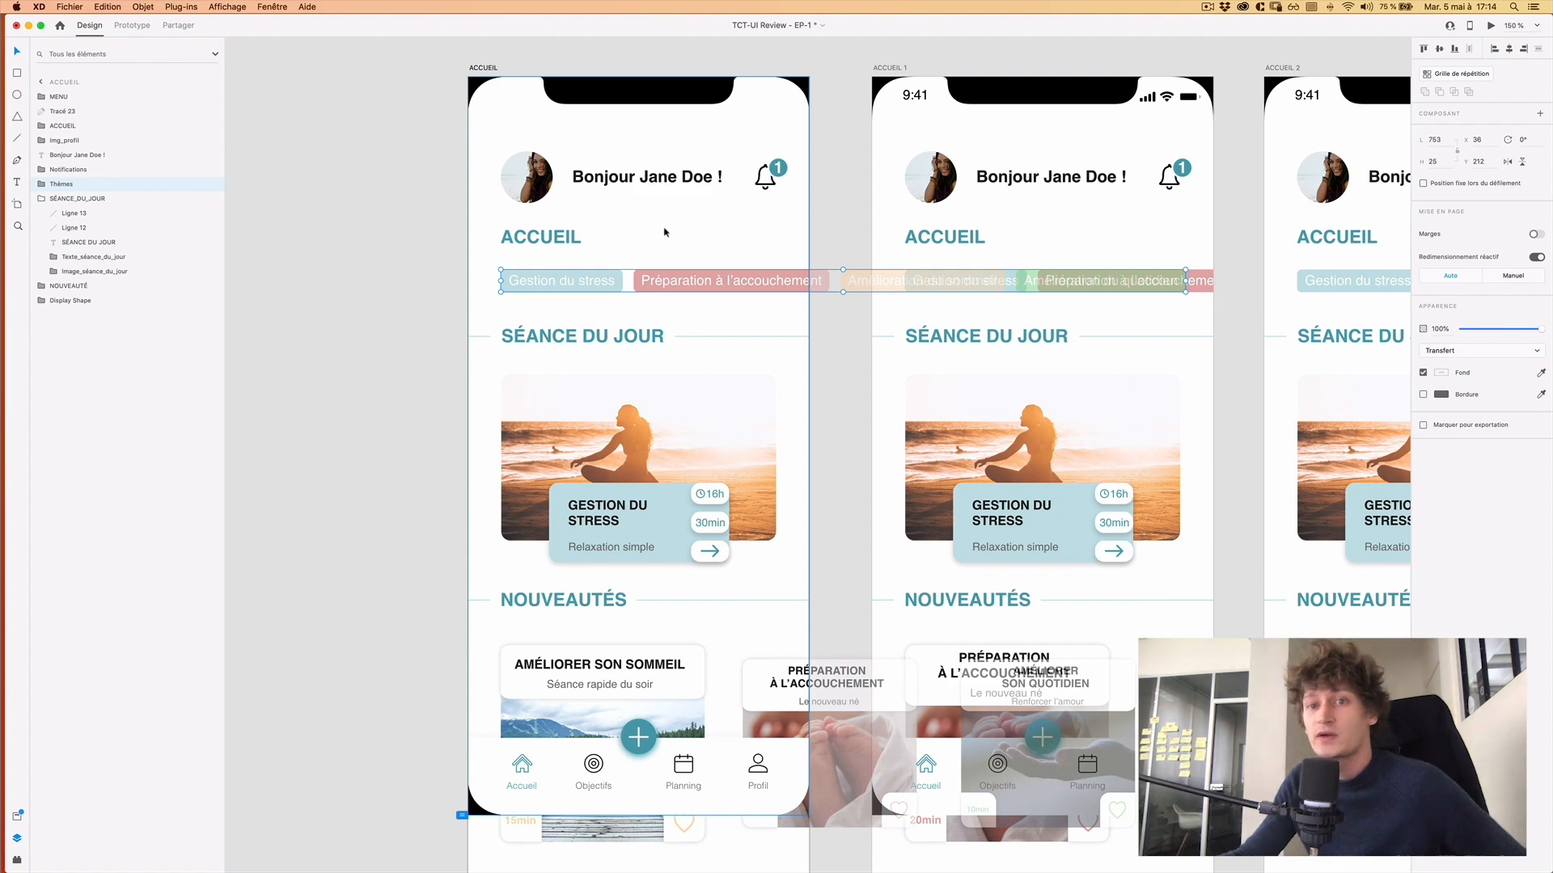
left_click(662, 251)
scroll(662, 250, "down", 5)
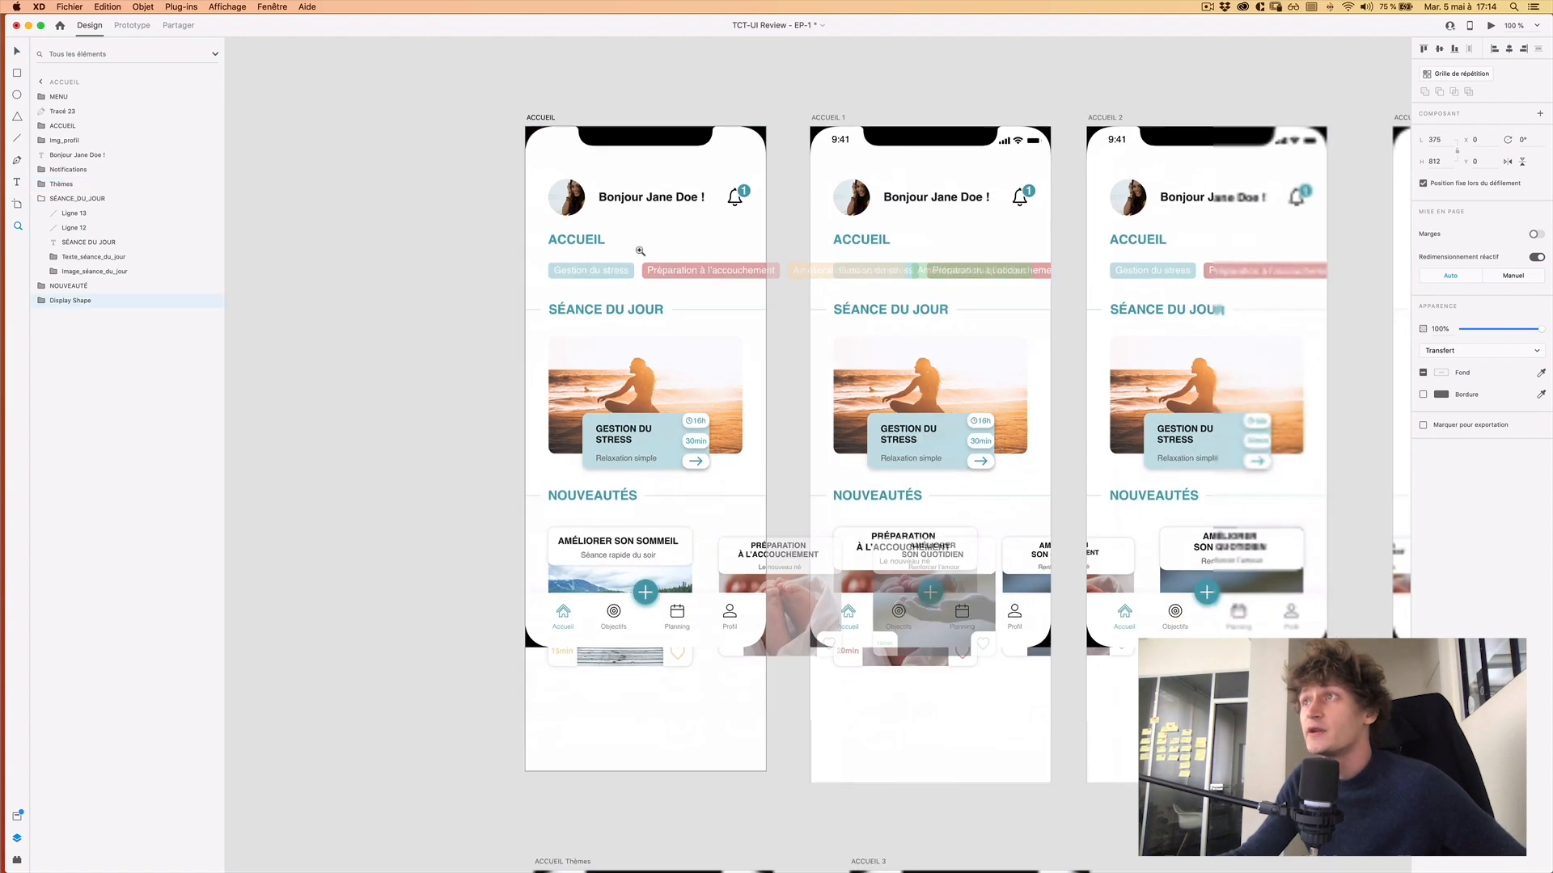
scroll(681, 205, "down", 2)
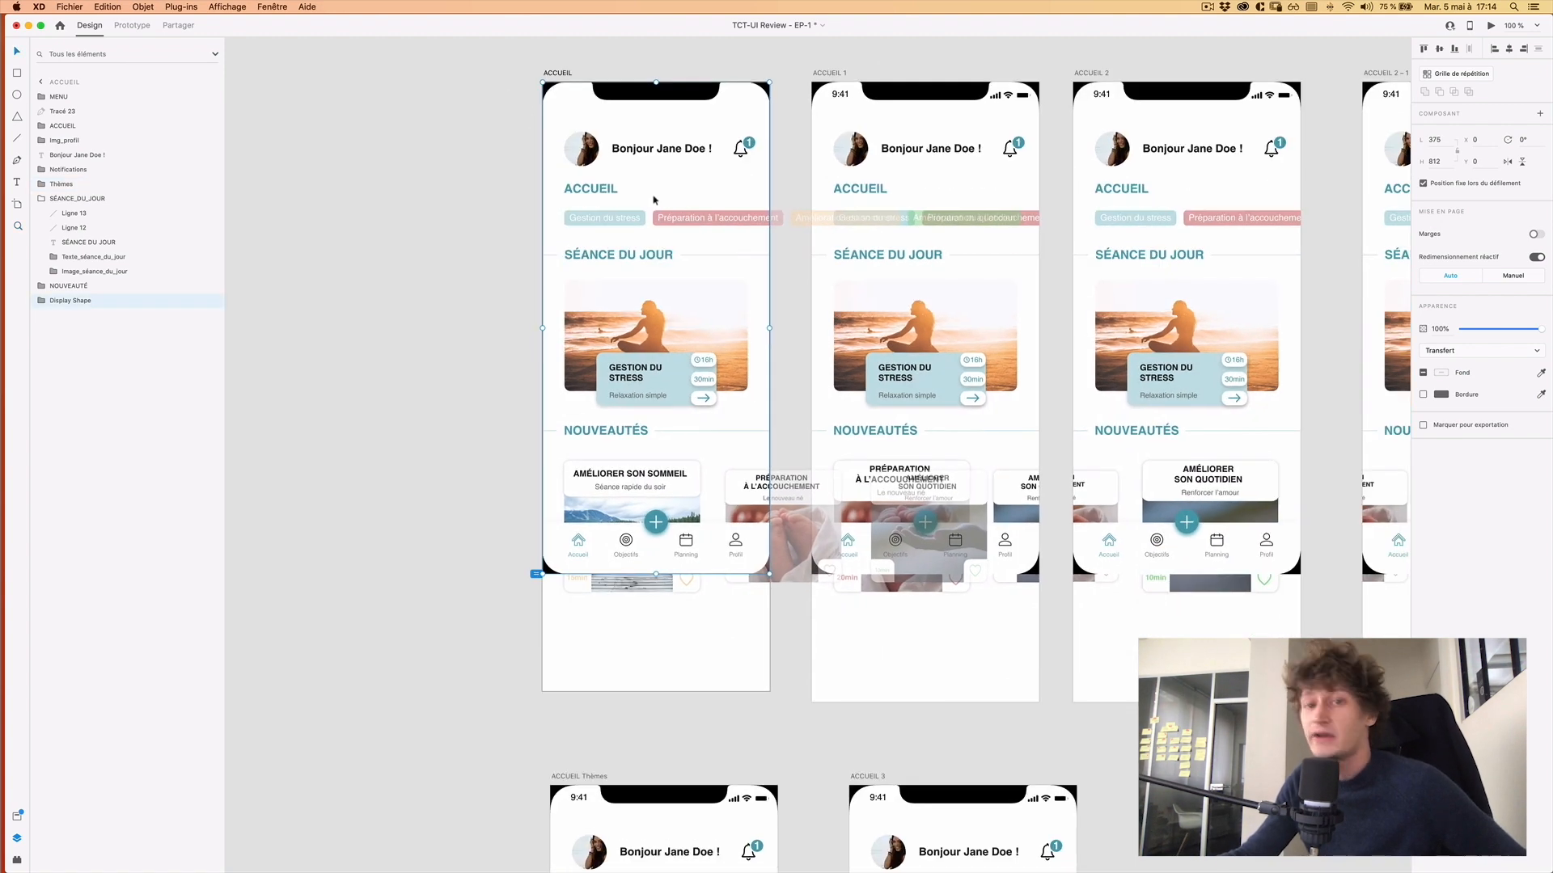
key("v")
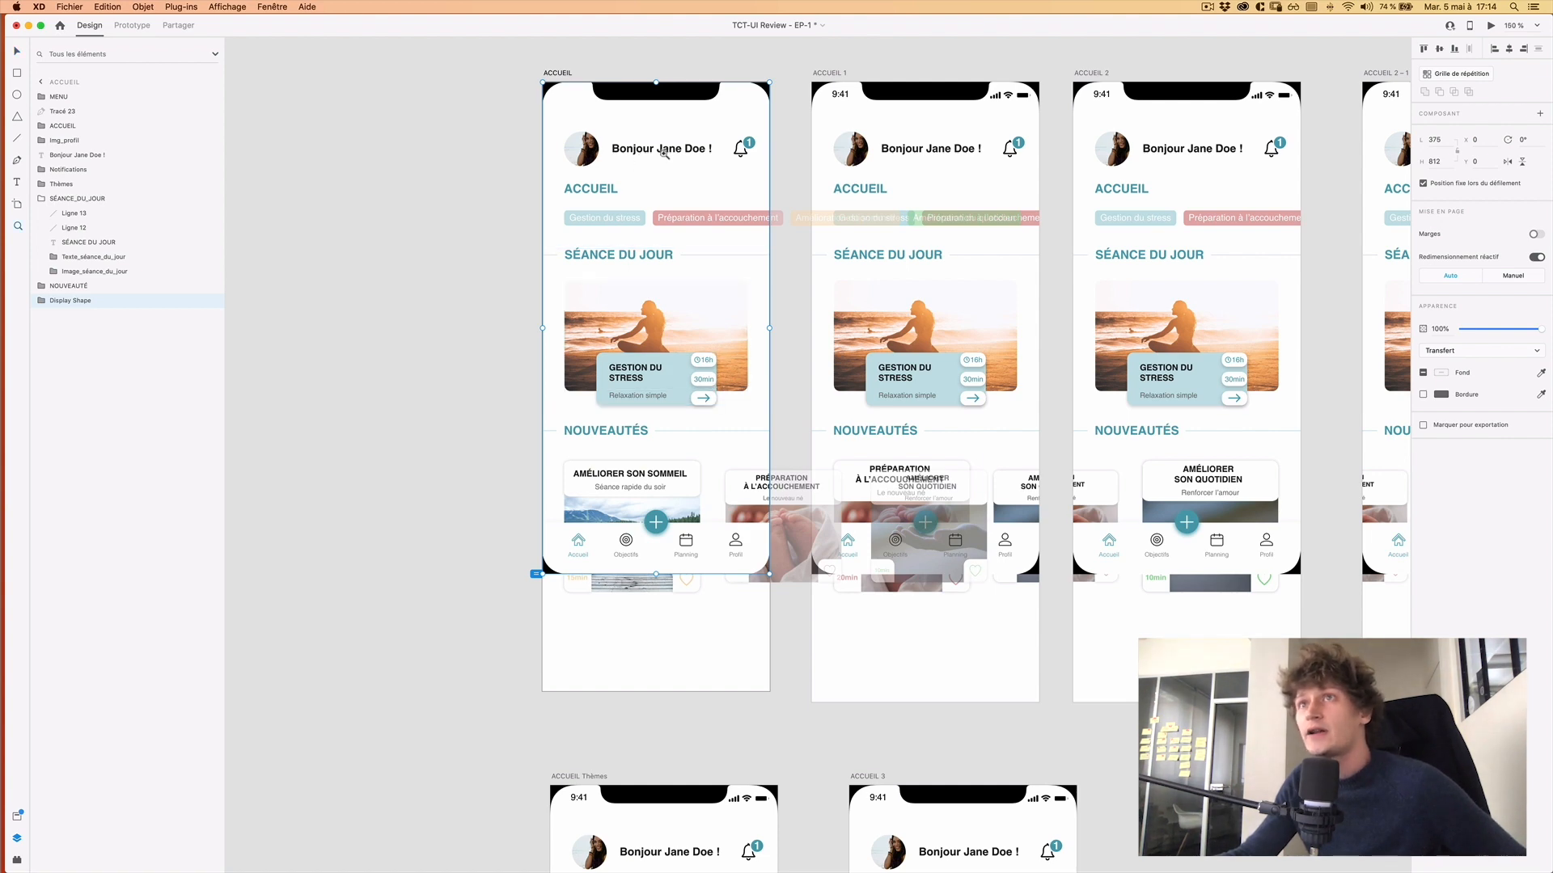
scroll(663, 152, "up", 5)
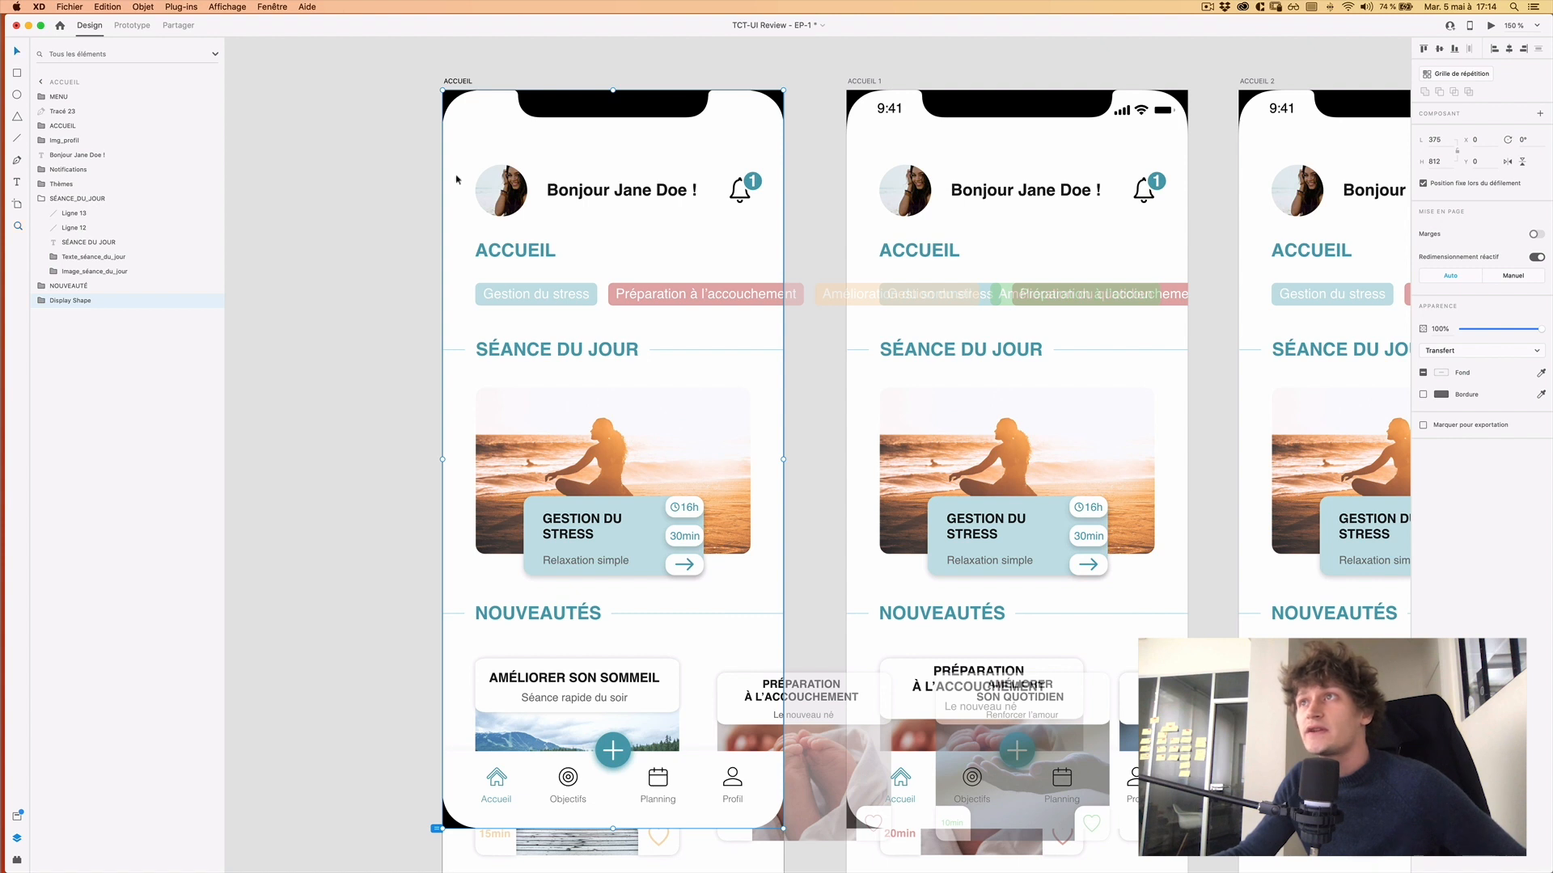
Group the profile picture, greeting text and notification bell on the ACCUEIL artboard.
left_click(518, 202)
left_click(679, 201, "shift")
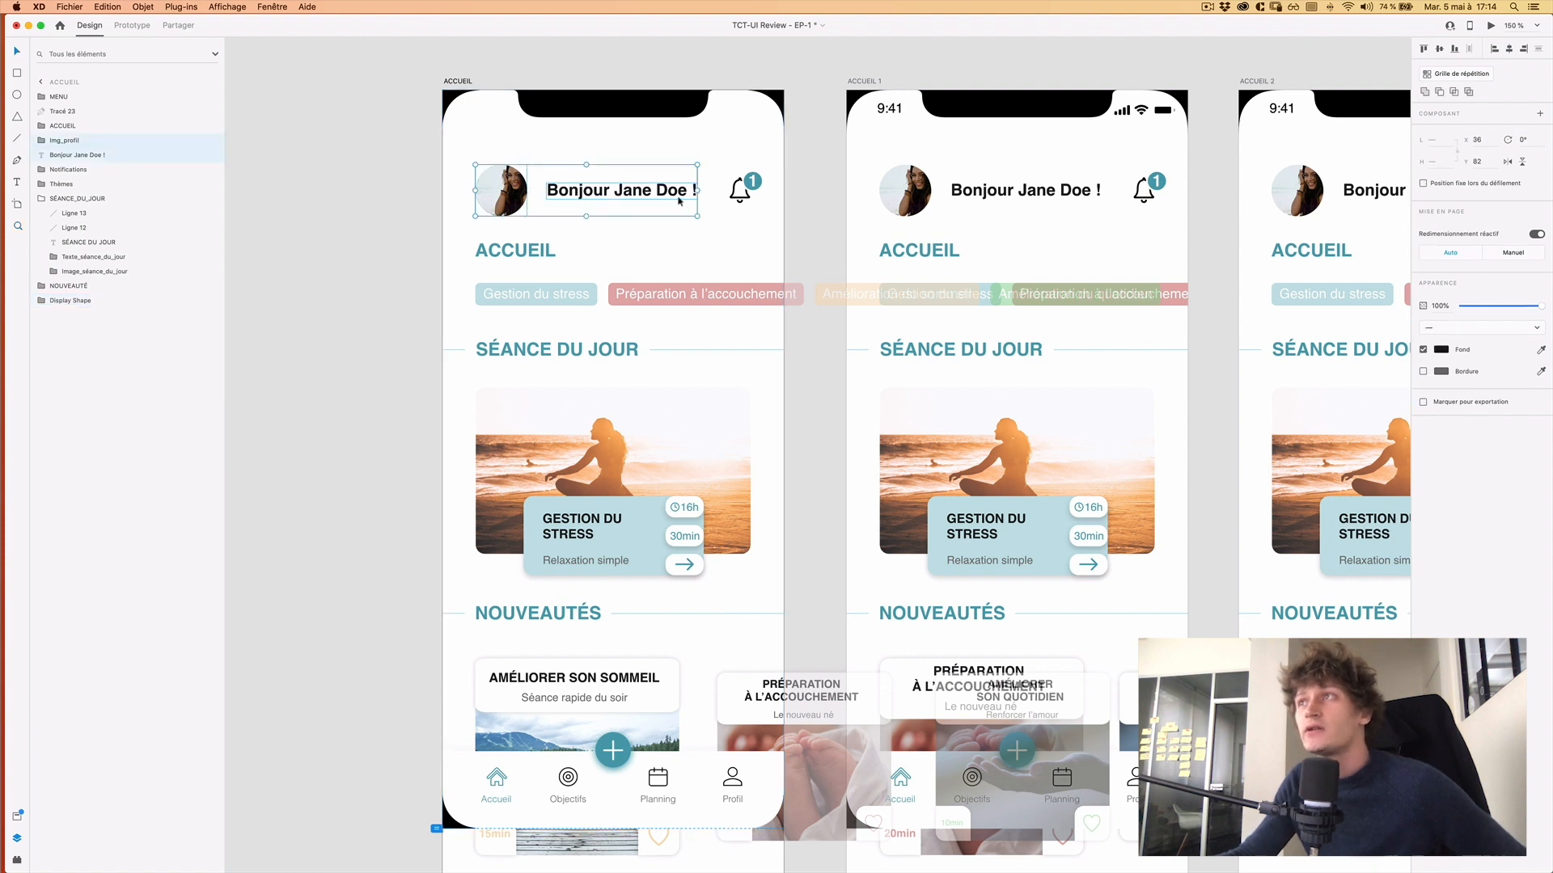
left_click(740, 193, "shift")
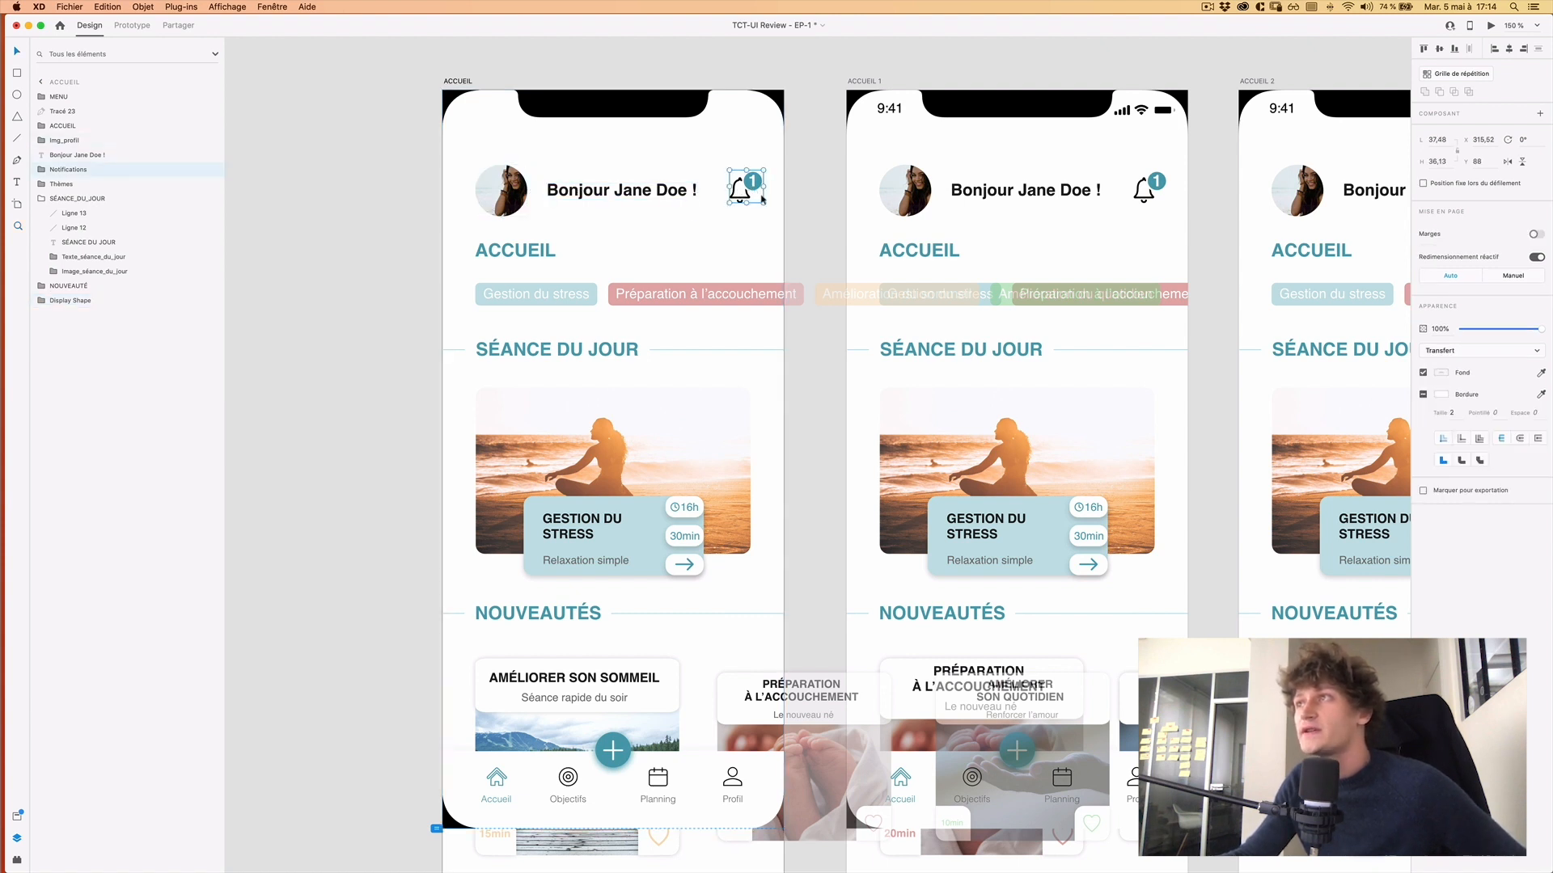
left_click(527, 212, "shift")
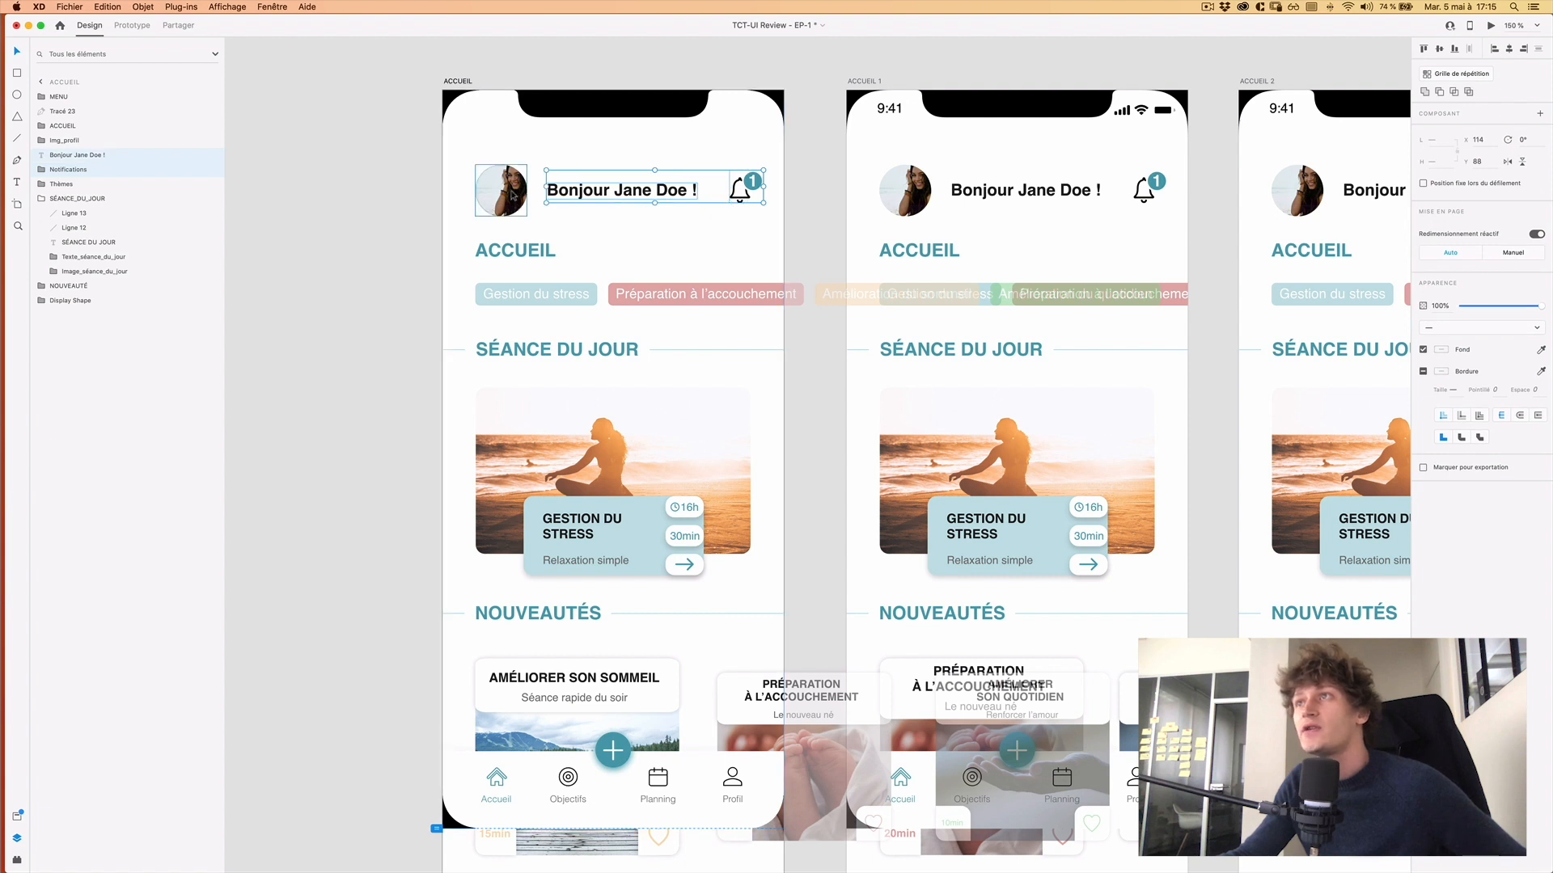
left_click(511, 197, "shift")
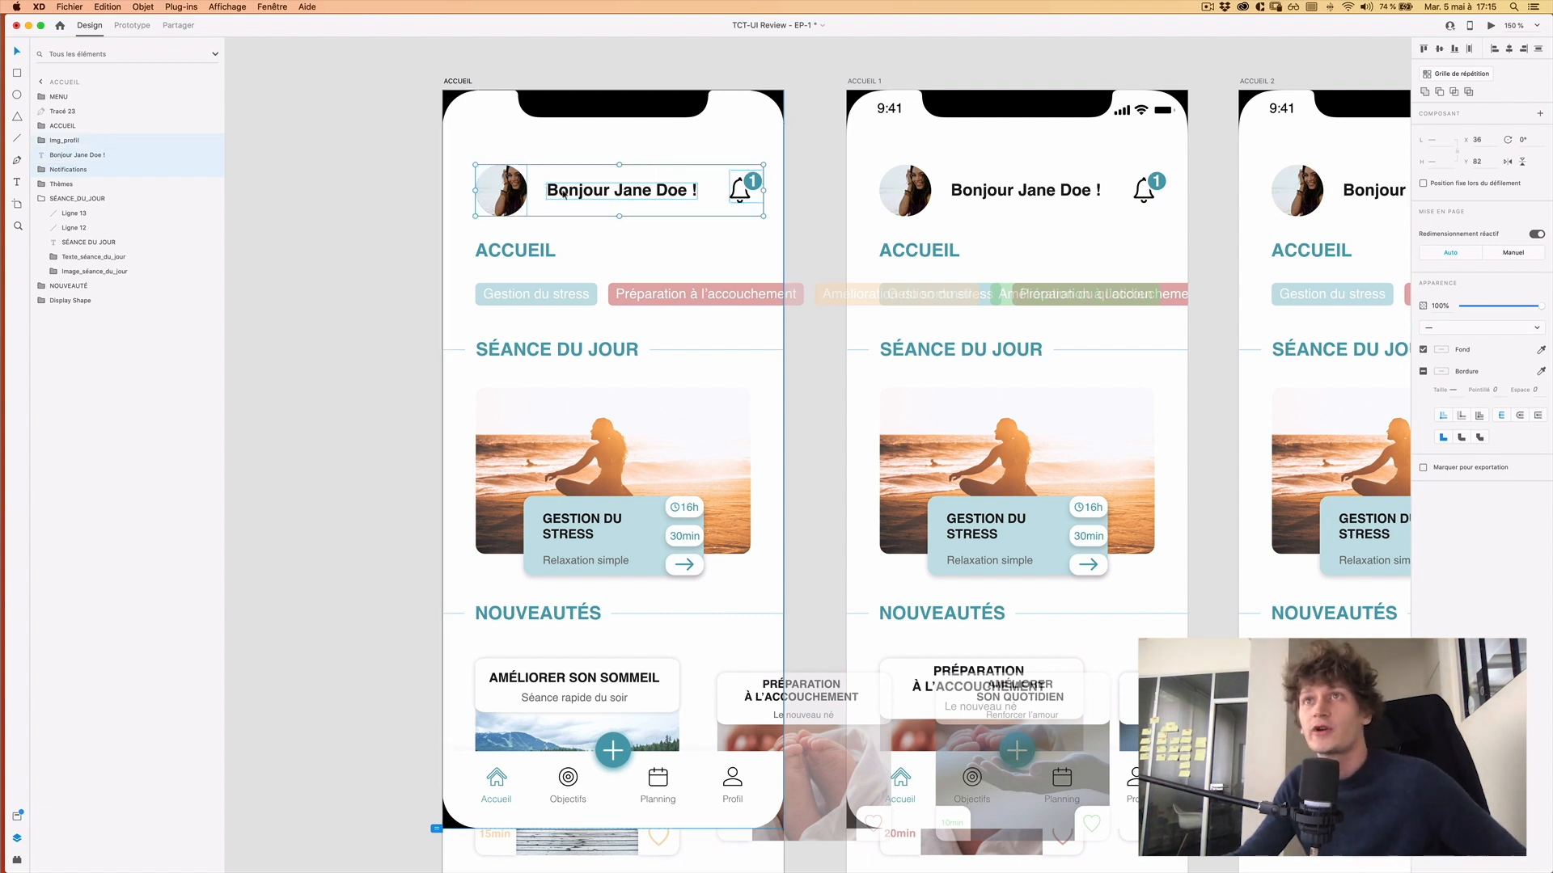
key("super+g")
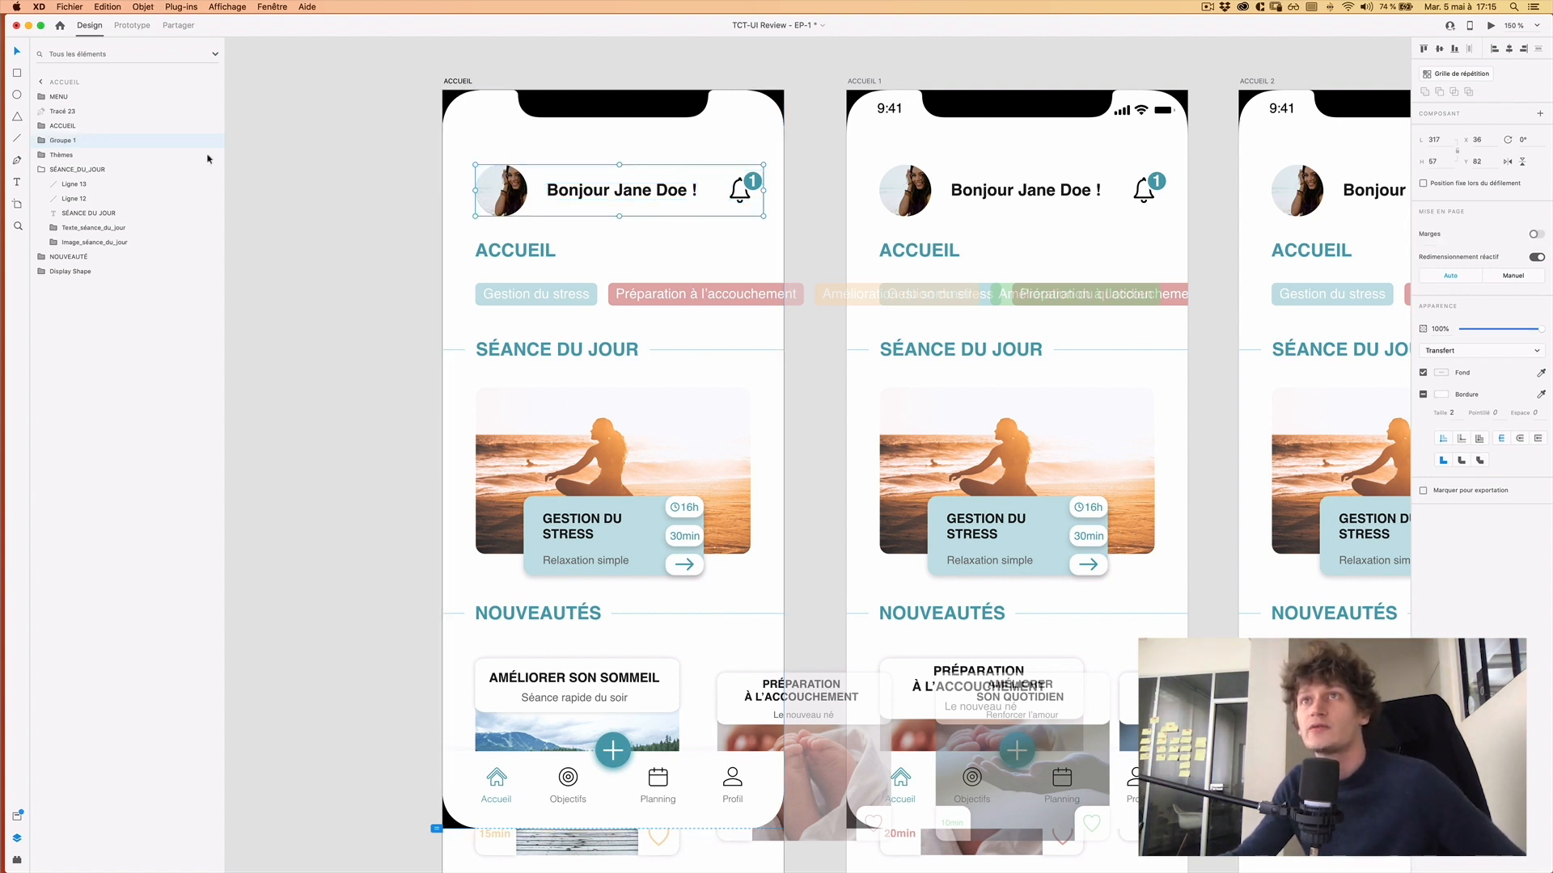
Rename the new group as Header and move it above MENU in the layer order.
double_click(68, 144)
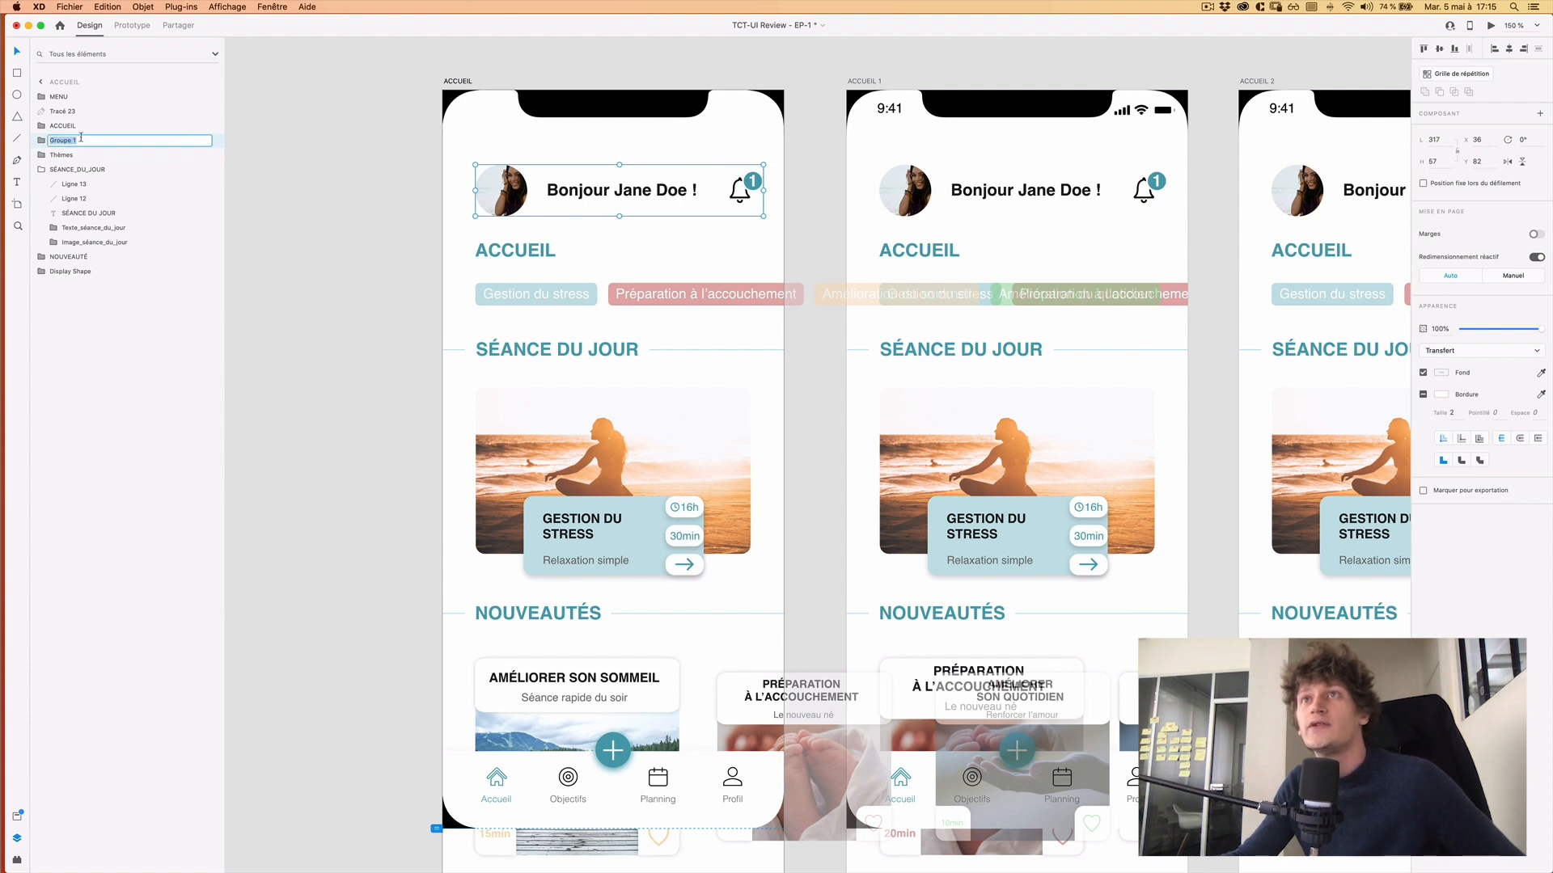
type("Header")
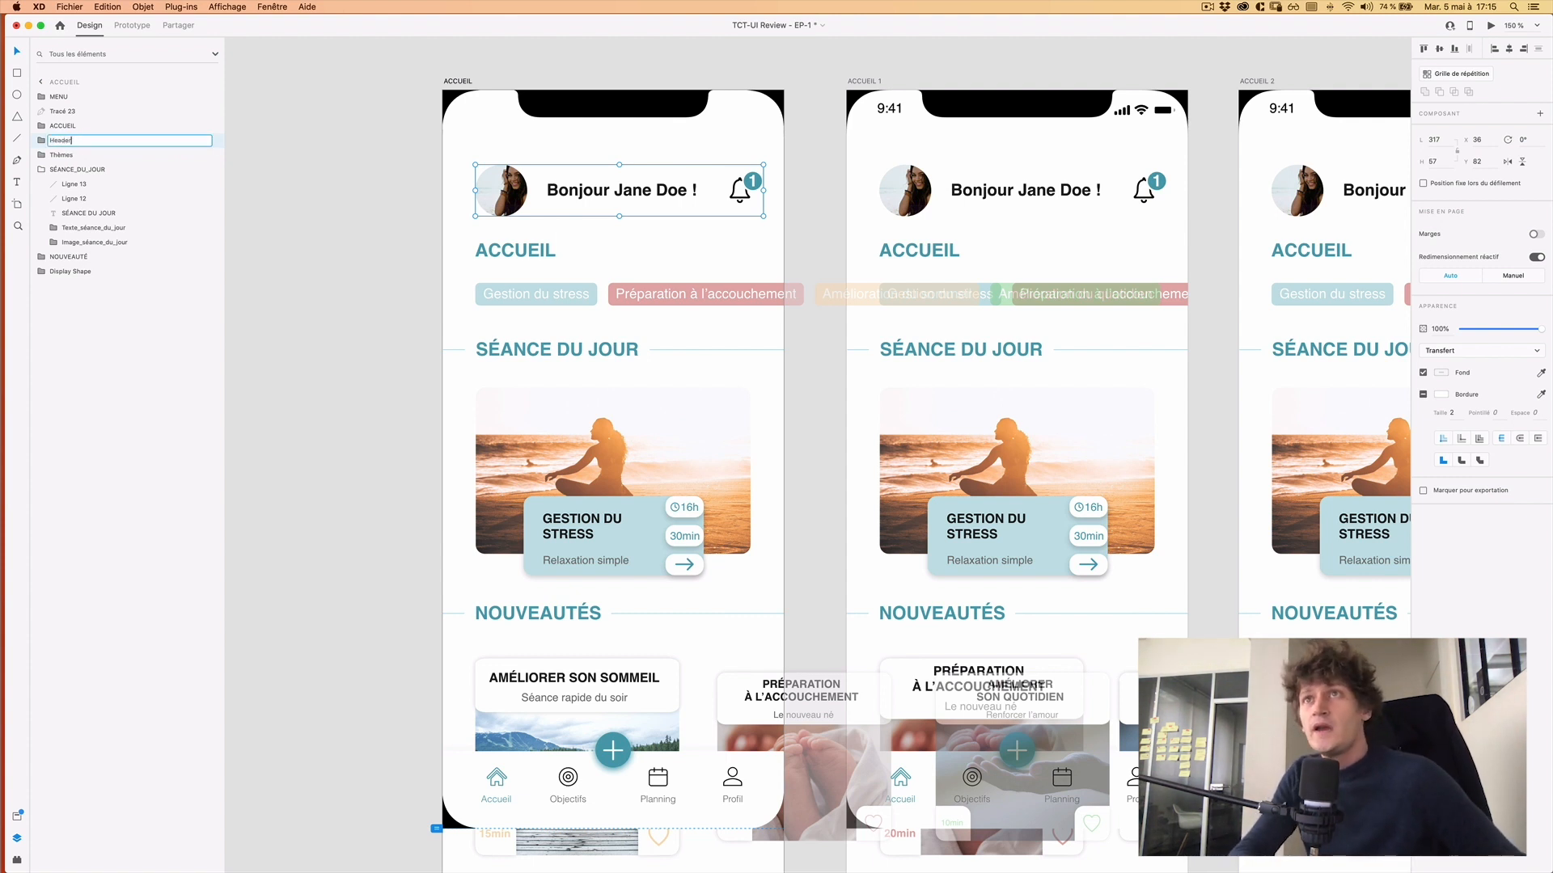
key("Return")
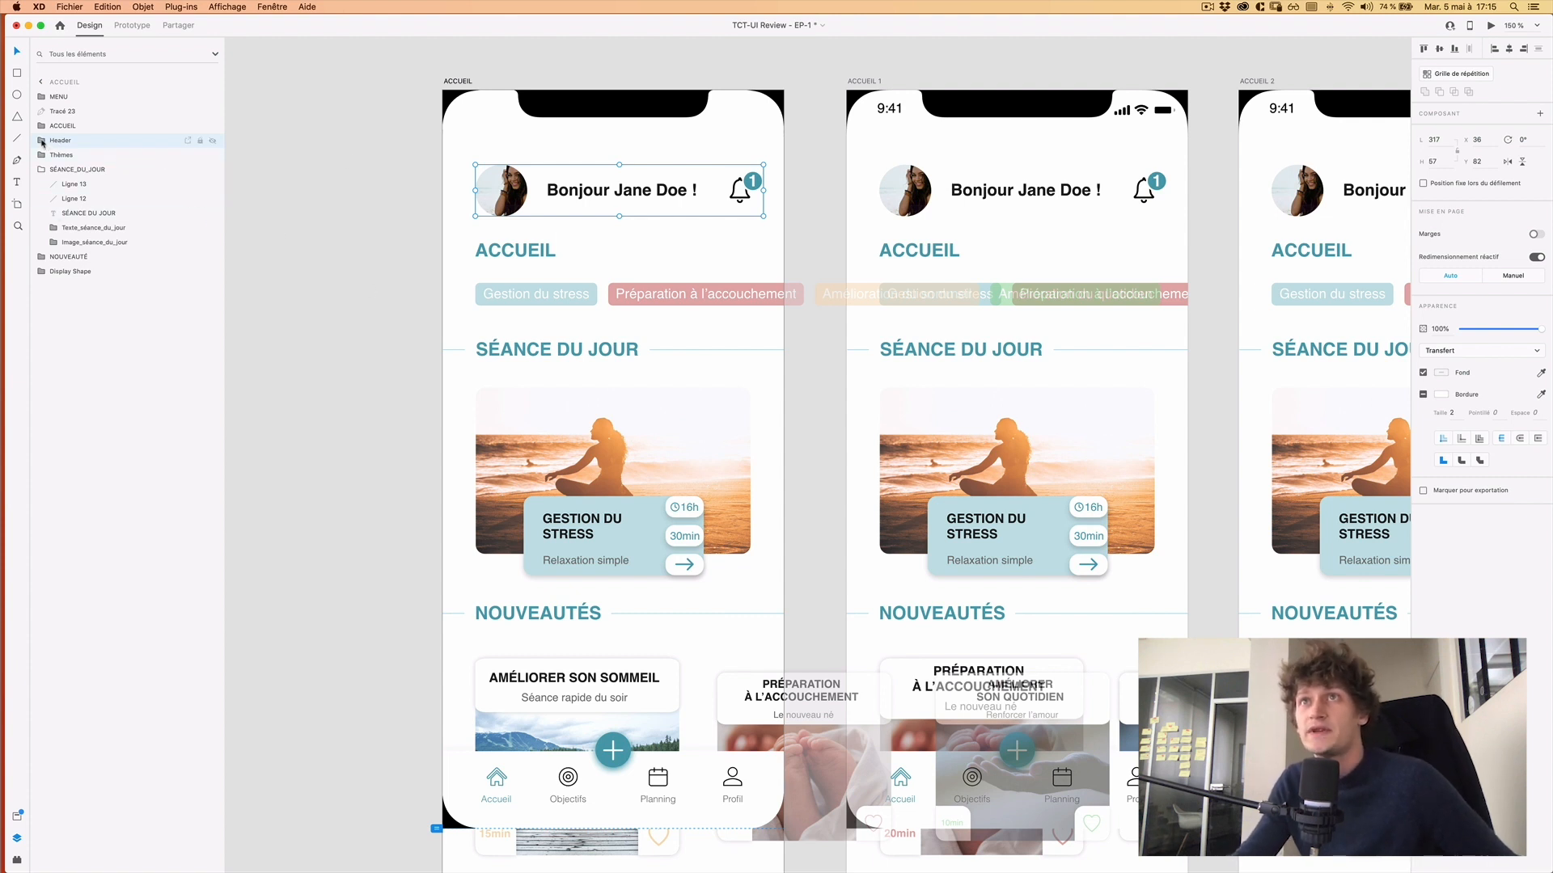
left_click_drag(42, 143, 79, 96)
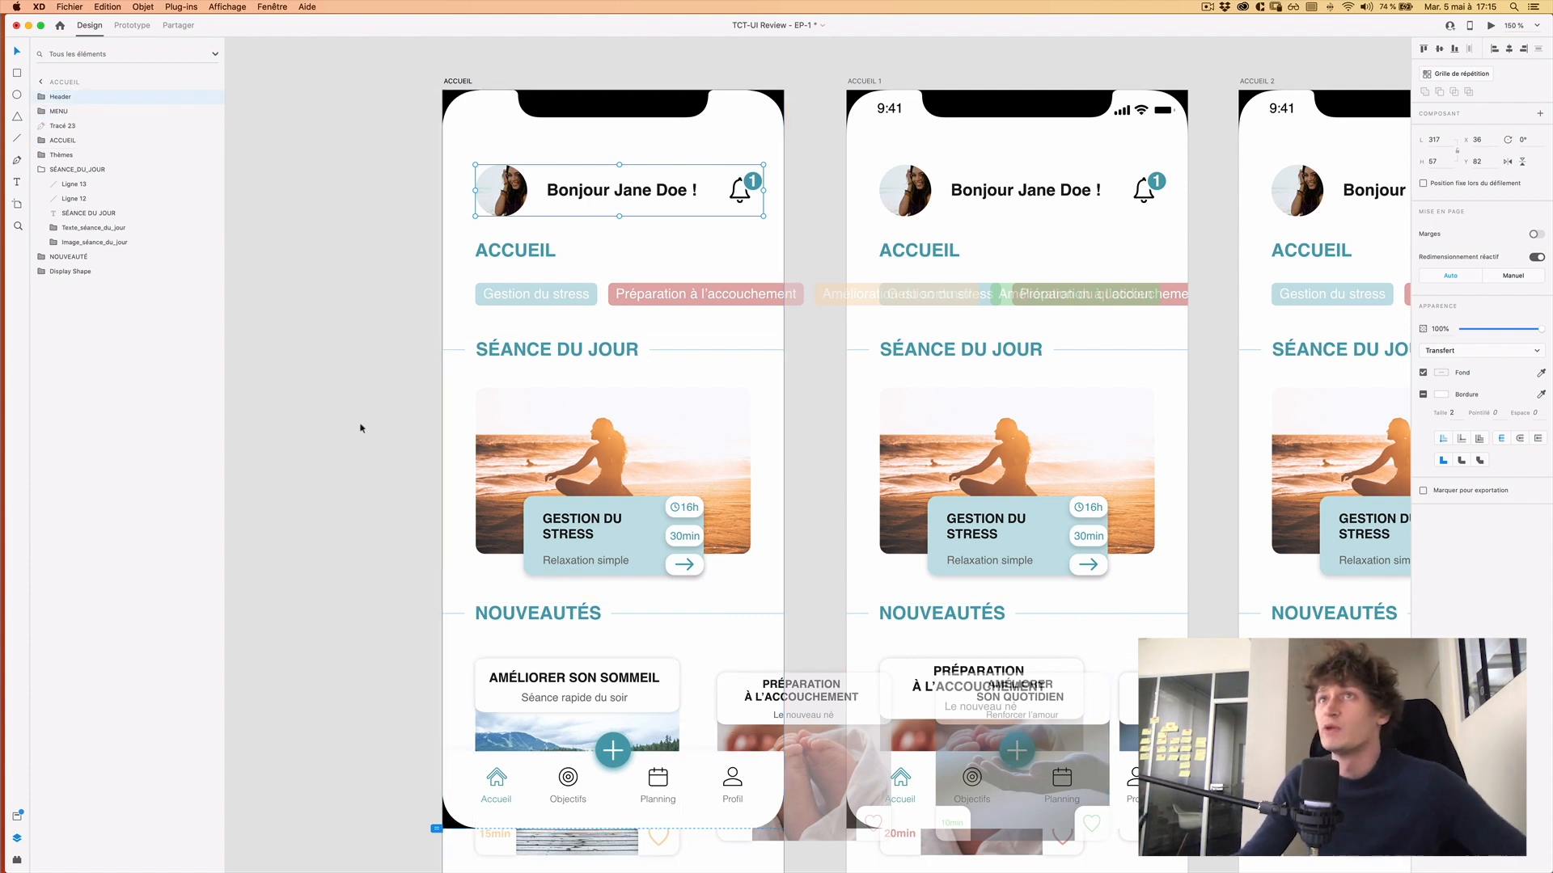
Duplicate the first ACCUEIL artboard and place the copy beside the original.
key("z")
left_click(469, 198, "alt")
left_click(450, 188, "alt")
key("Escape")
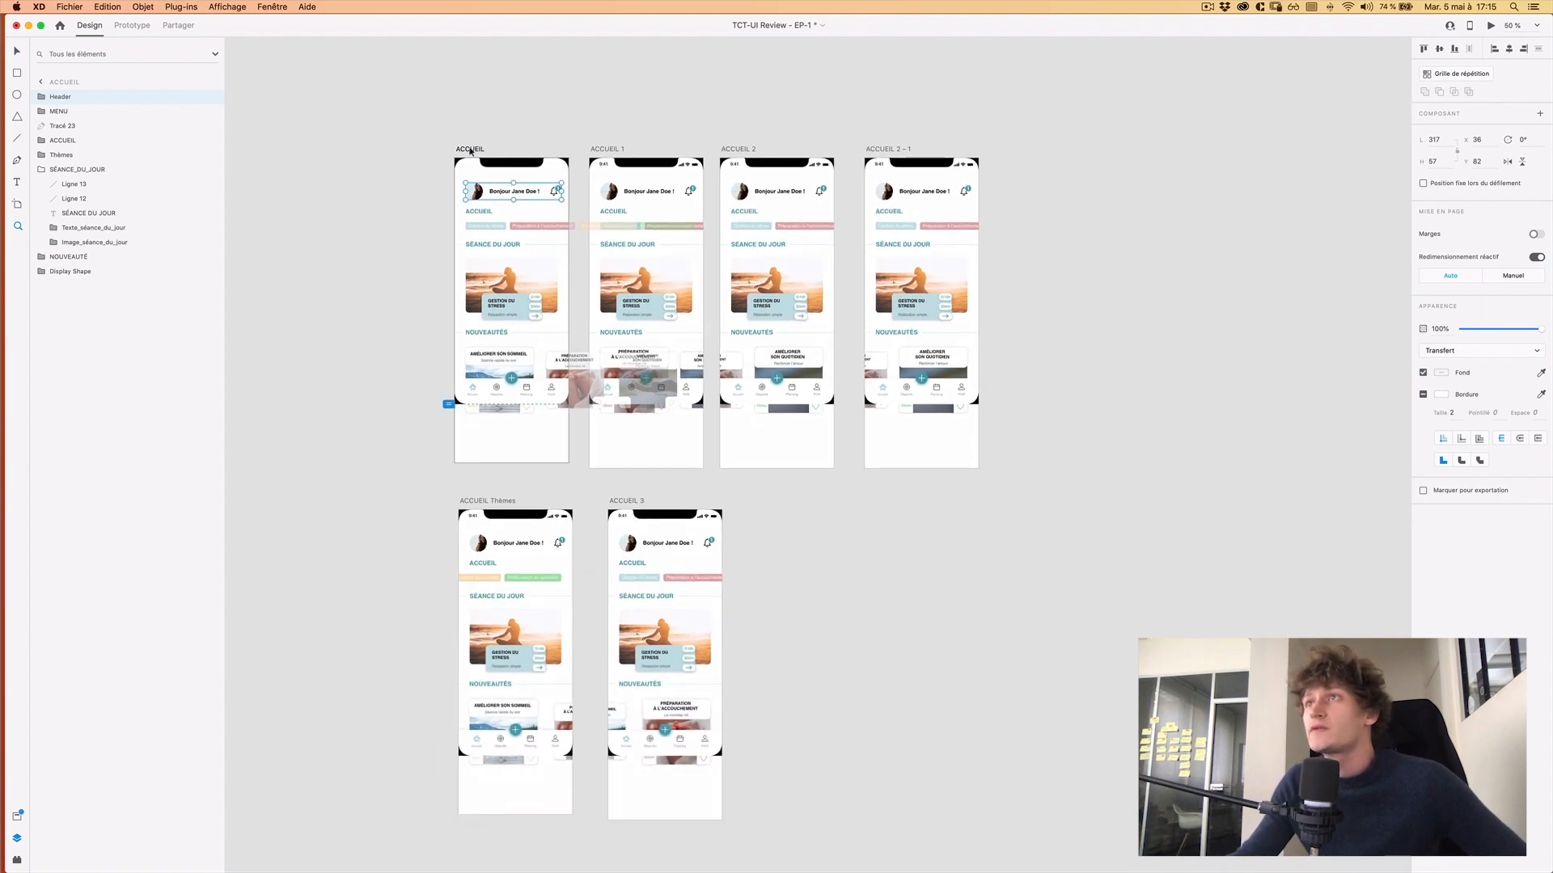
left_click_drag(1022, 191, 1268, 204)
left_click_drag(974, 216, 319, 243)
left_click(653, 253, "super")
left_click_drag(652, 252, 1125, 228)
left_click(708, 180, "super")
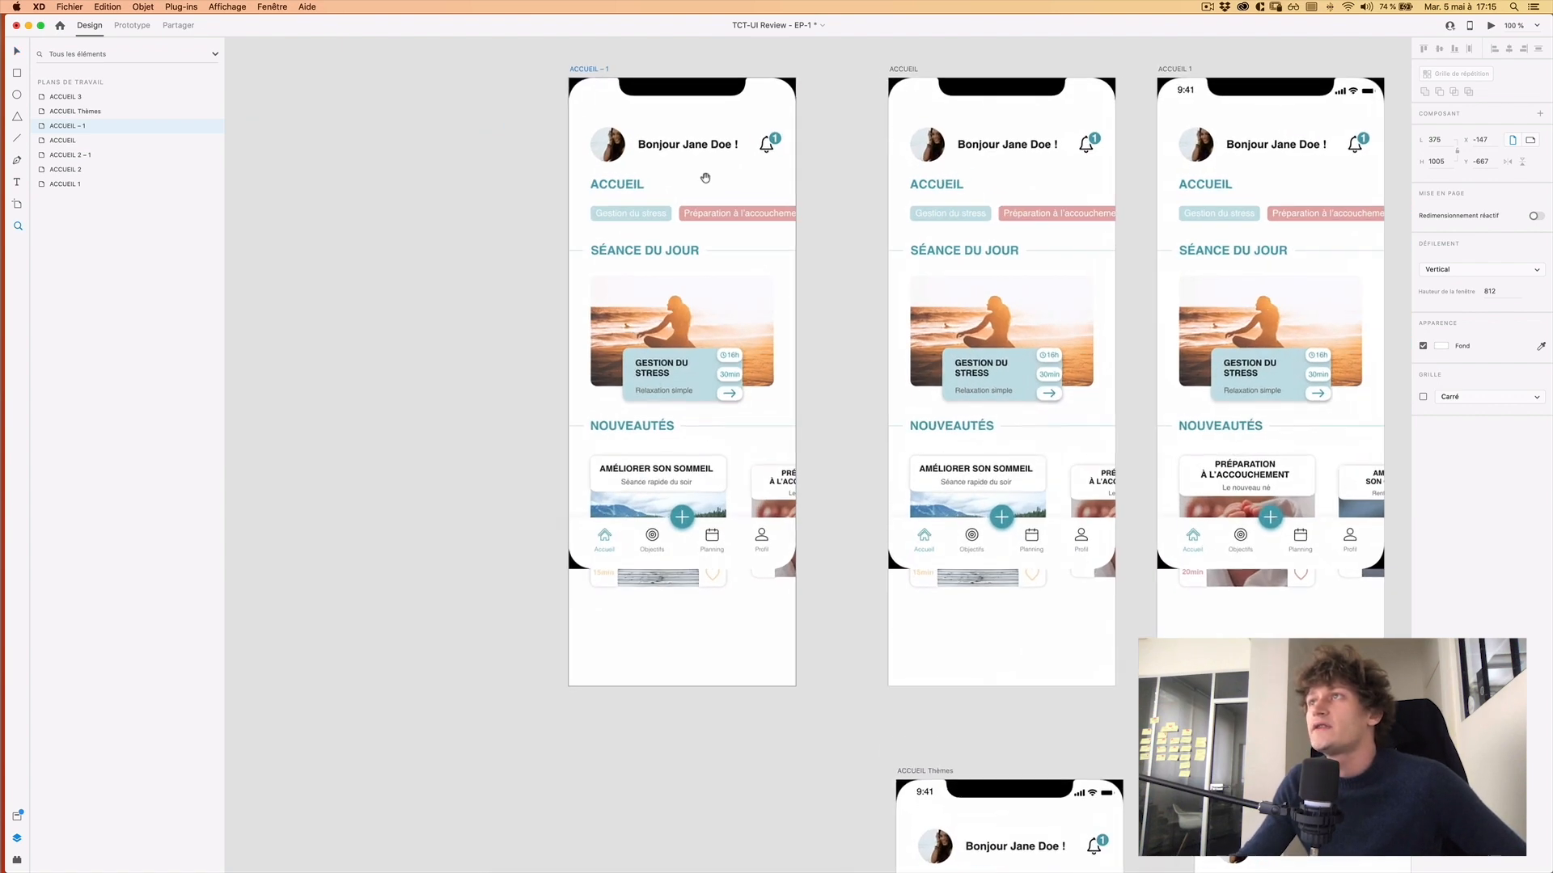
Rename the duplicated artboard as TCT - Screen 01.
left_click_drag(704, 177, 714, 279)
double_click(595, 170)
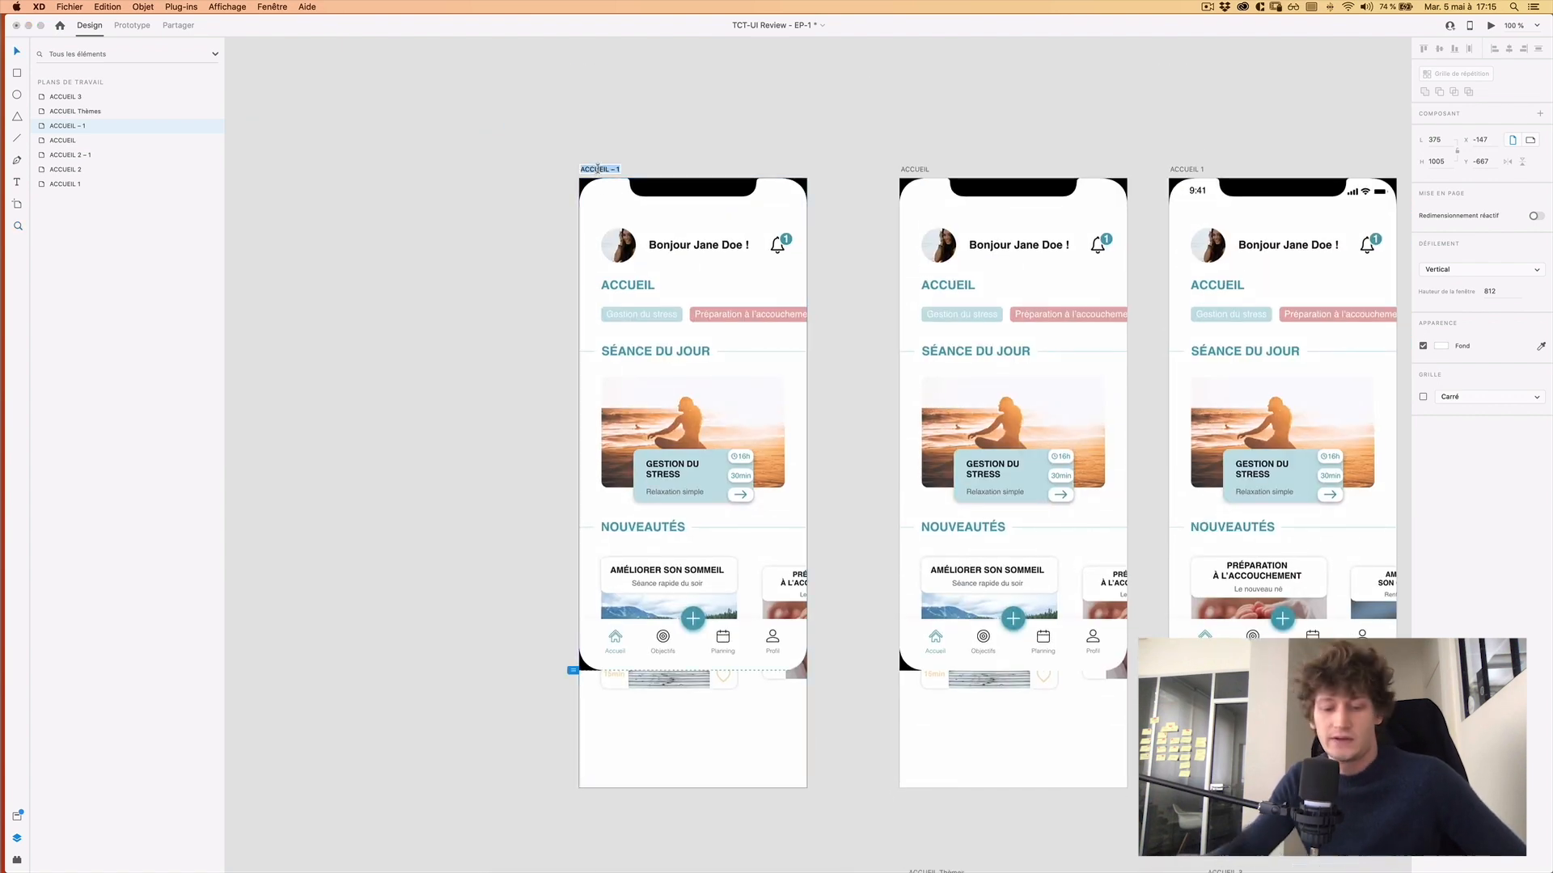
type("TX")
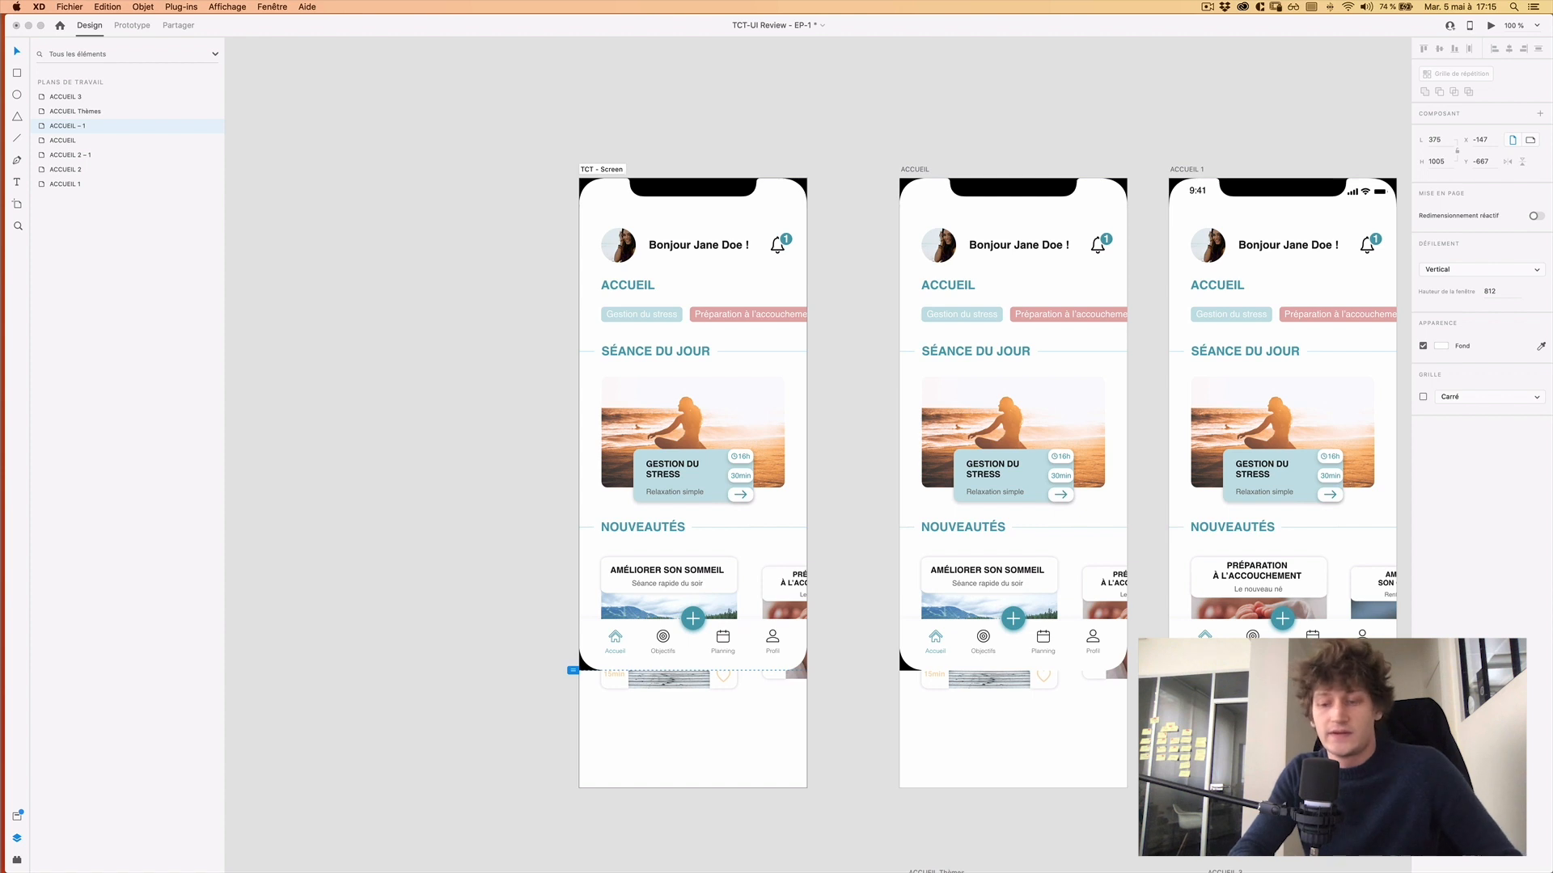
key("Return")
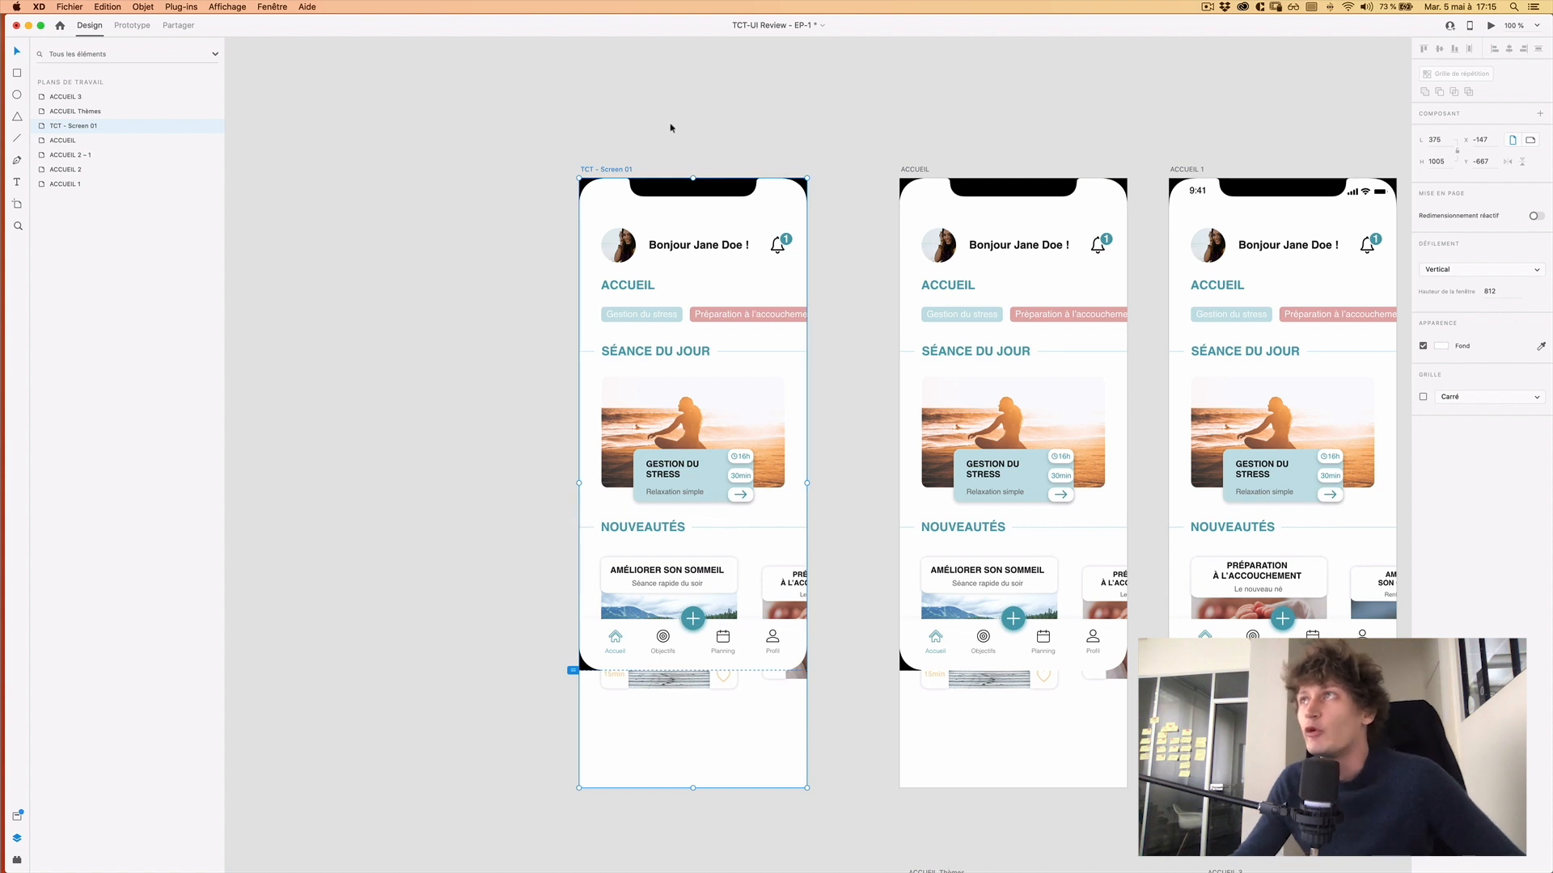
left_click(692, 162)
Examine the top area of the TCT - Screen 01 artboard, selecting its Header group to check its placement.
scroll(712, 145, "down", 1)
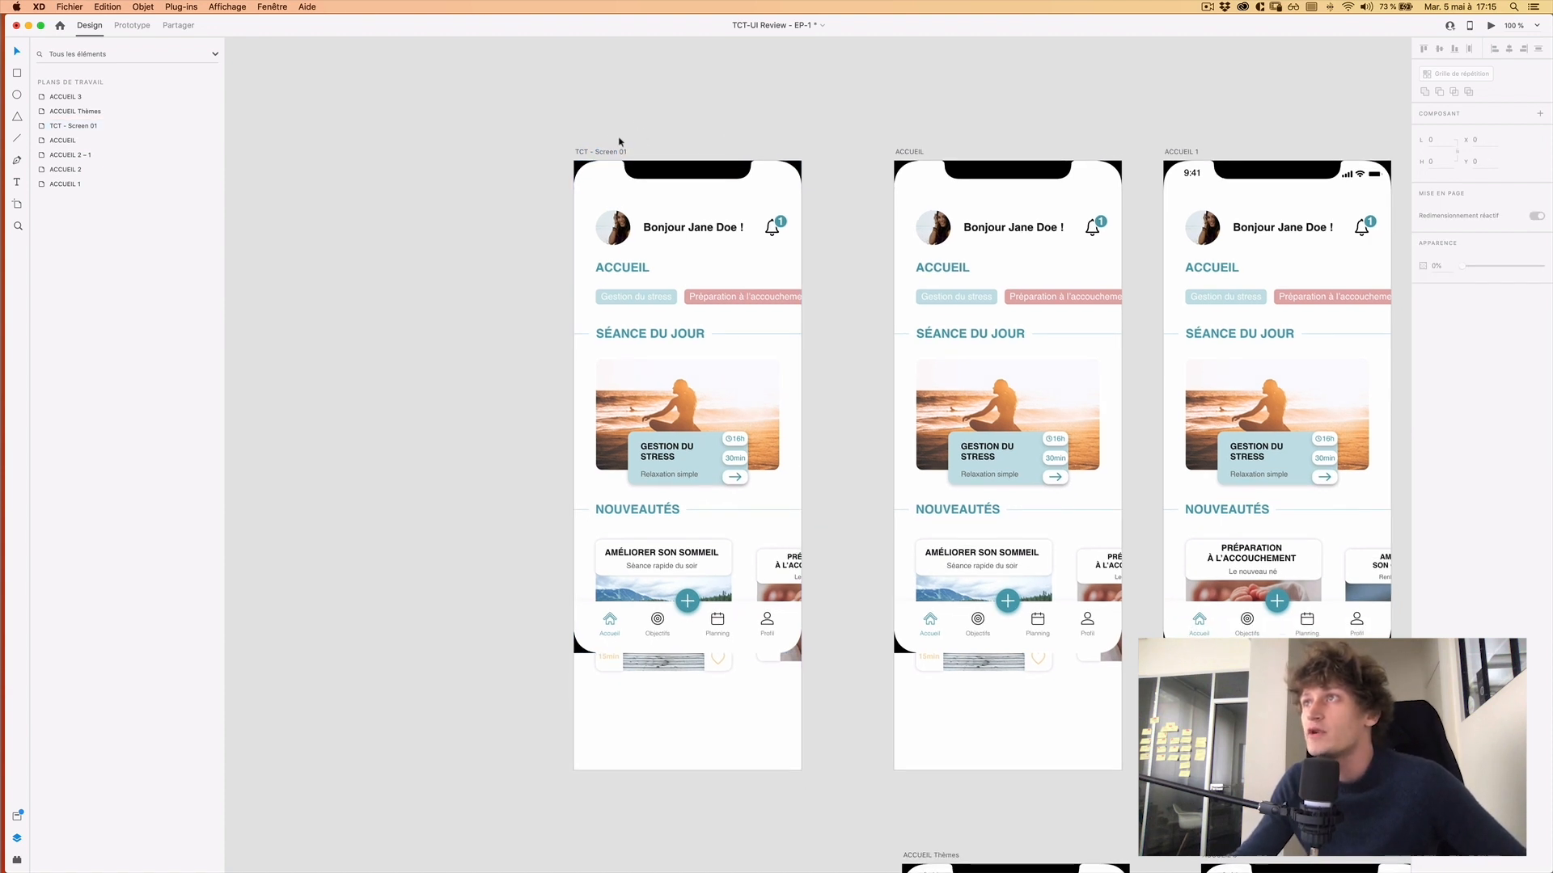
scroll(708, 162, "down", 1)
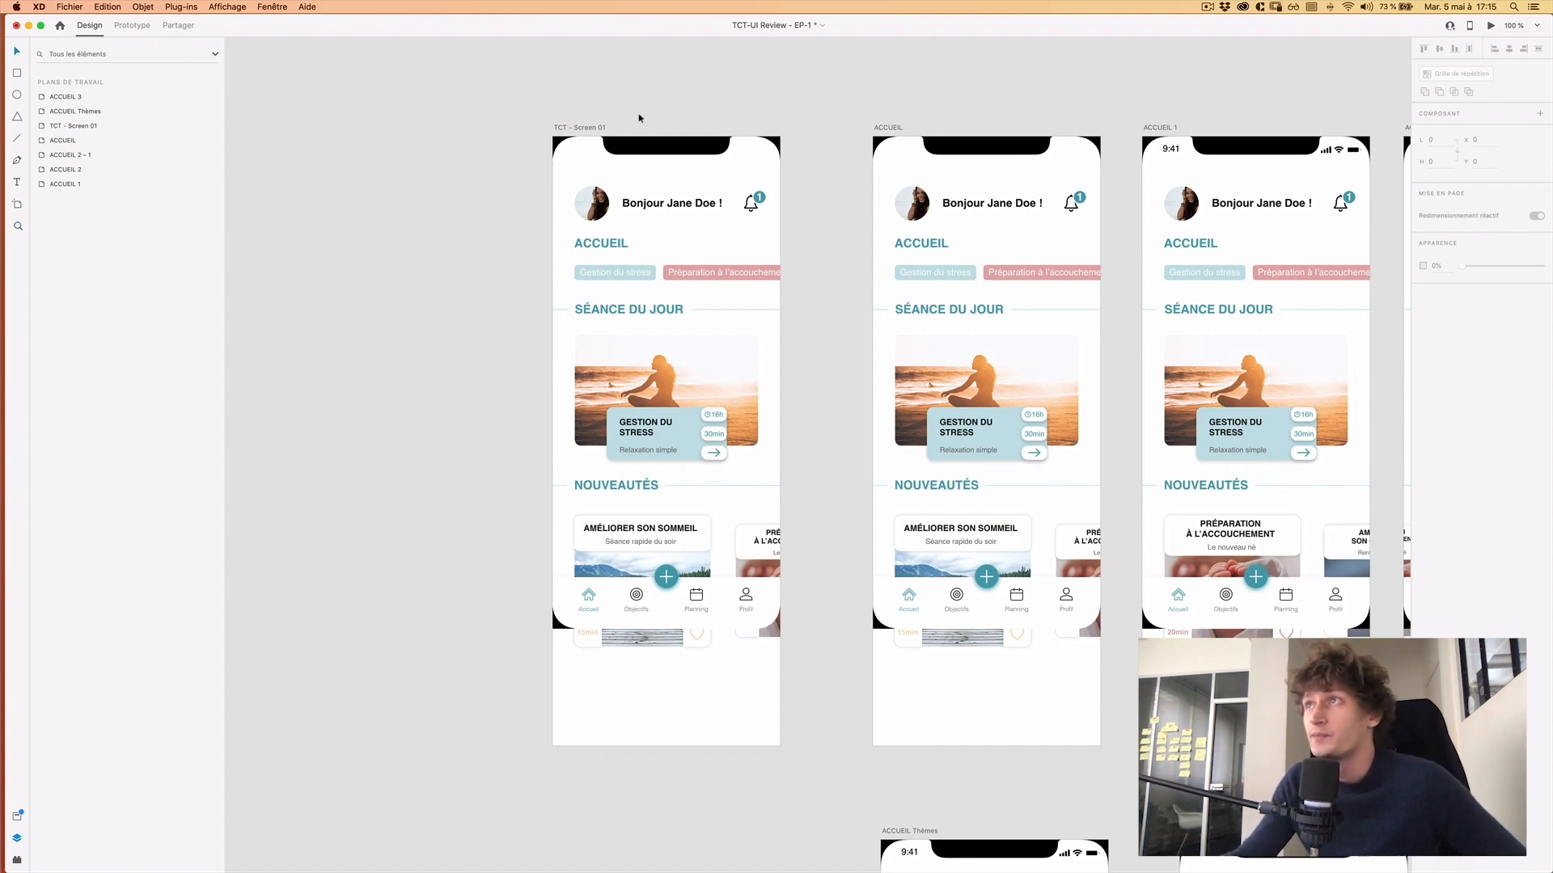
left_click(604, 126)
scroll(623, 137, "down", 1)
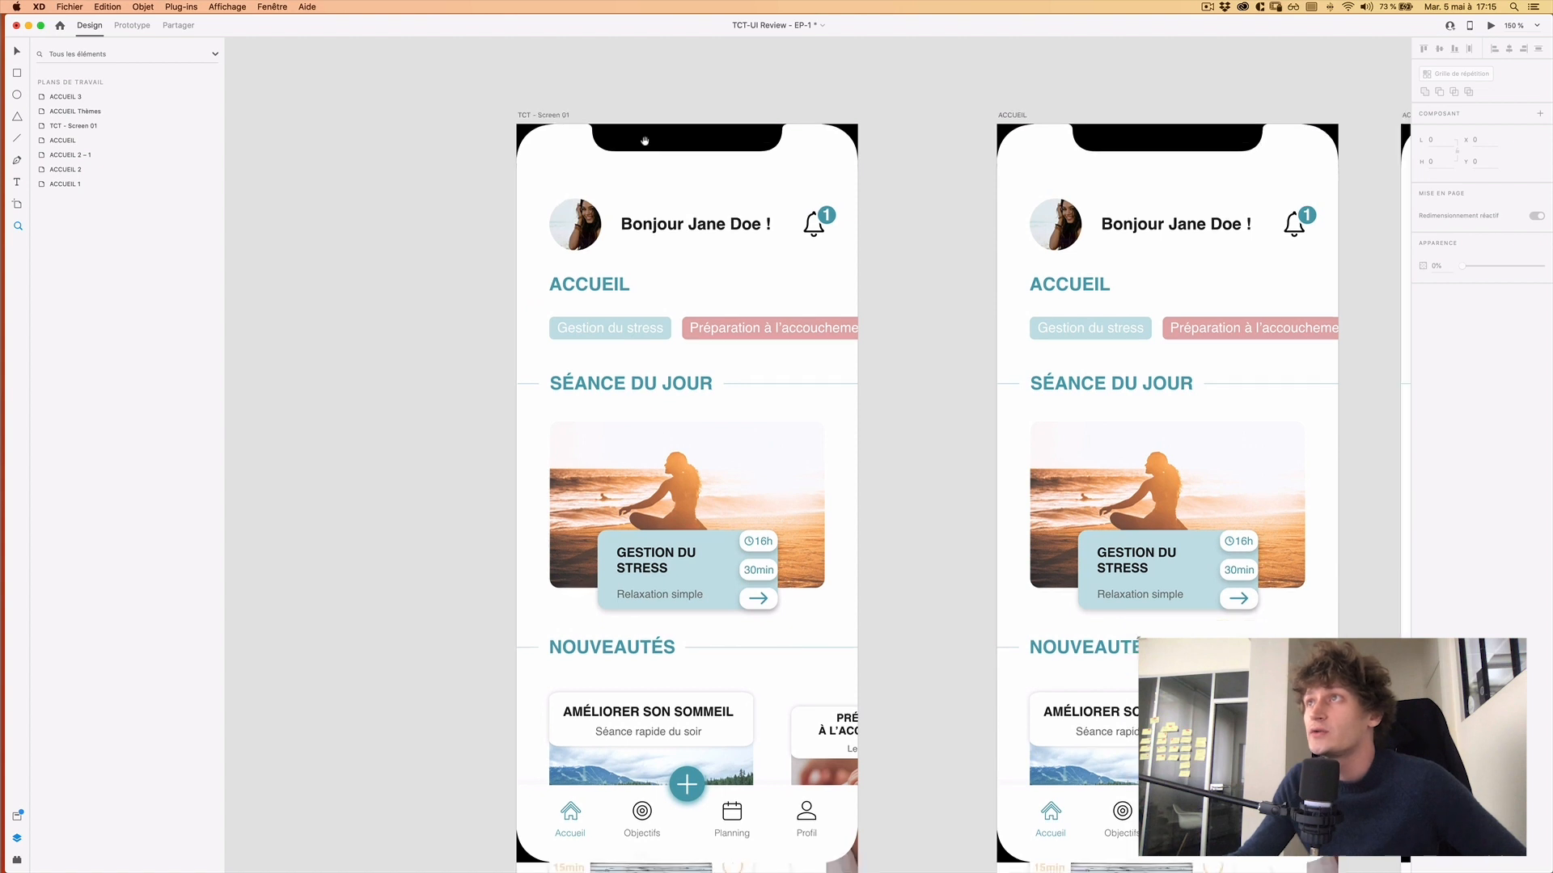
key("v")
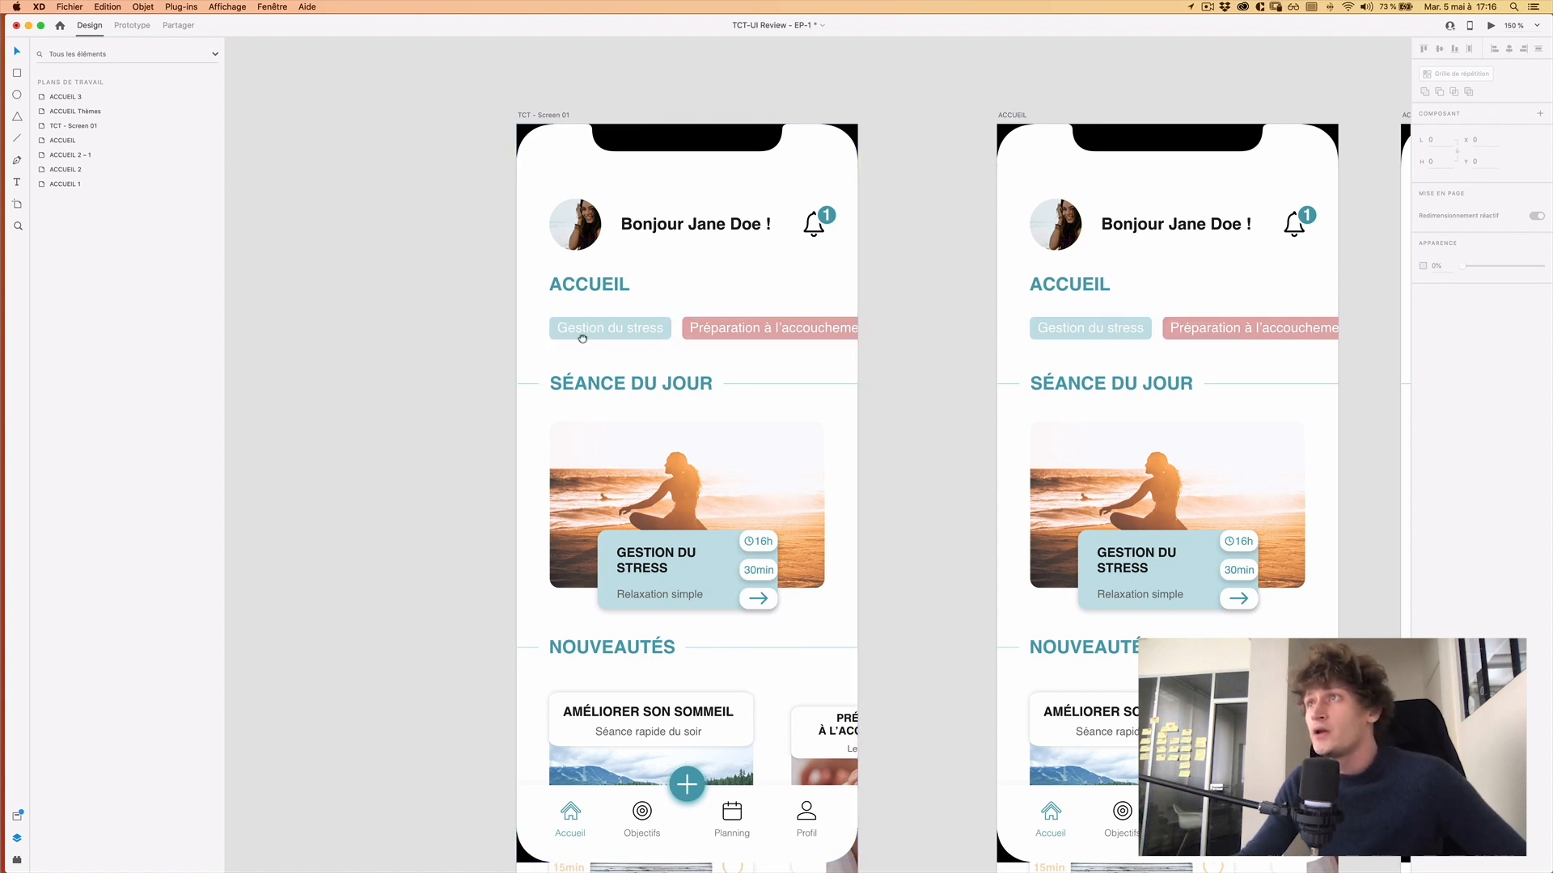
scroll(566, 275, "down", 1)
left_click(612, 198)
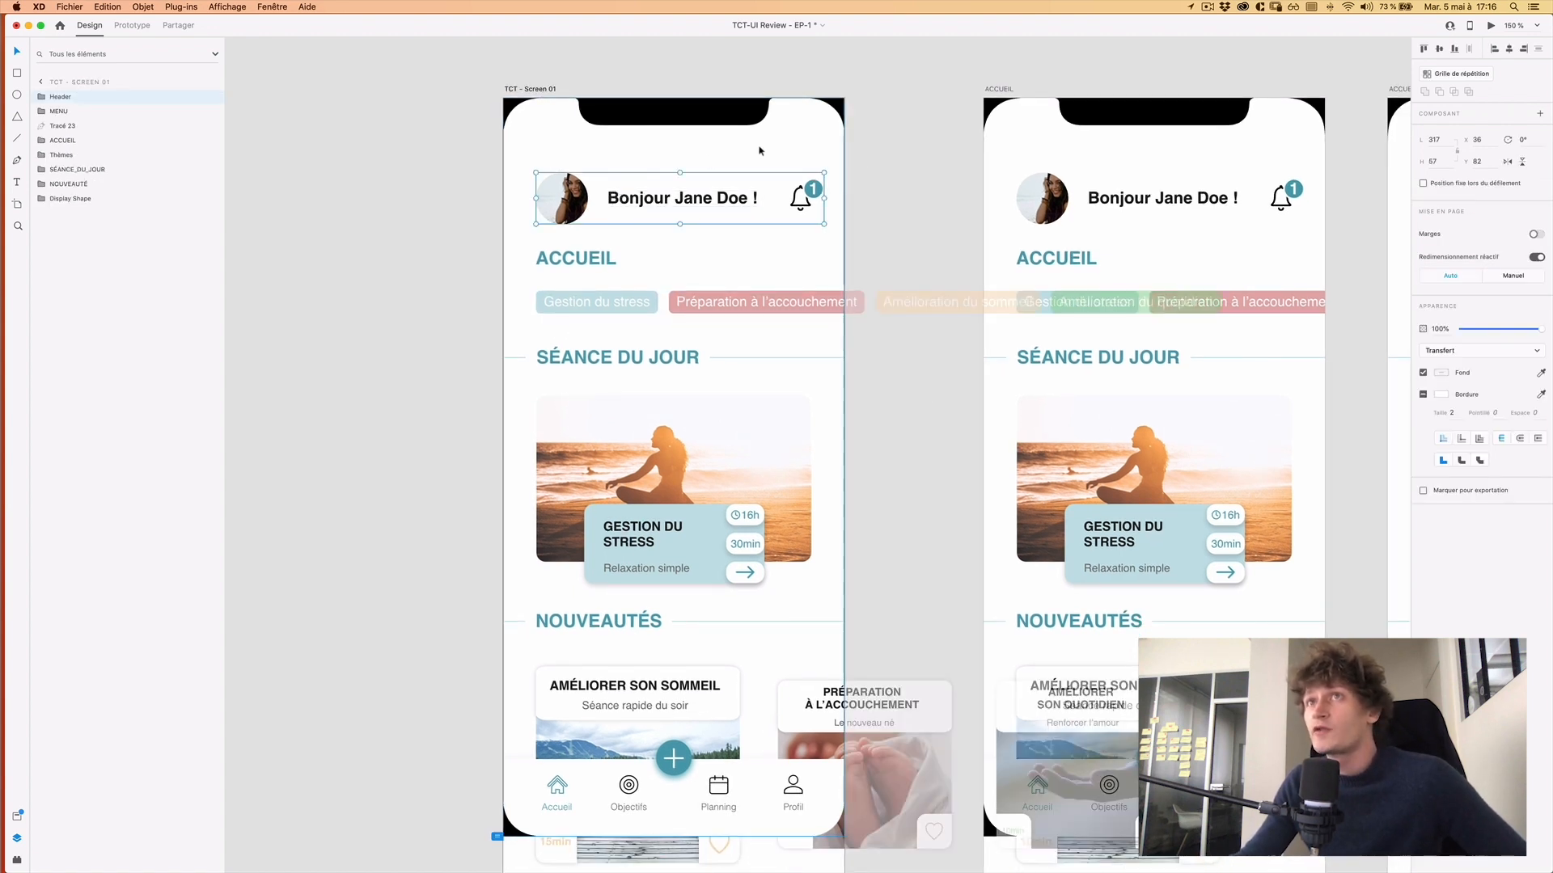
left_click(464, 200)
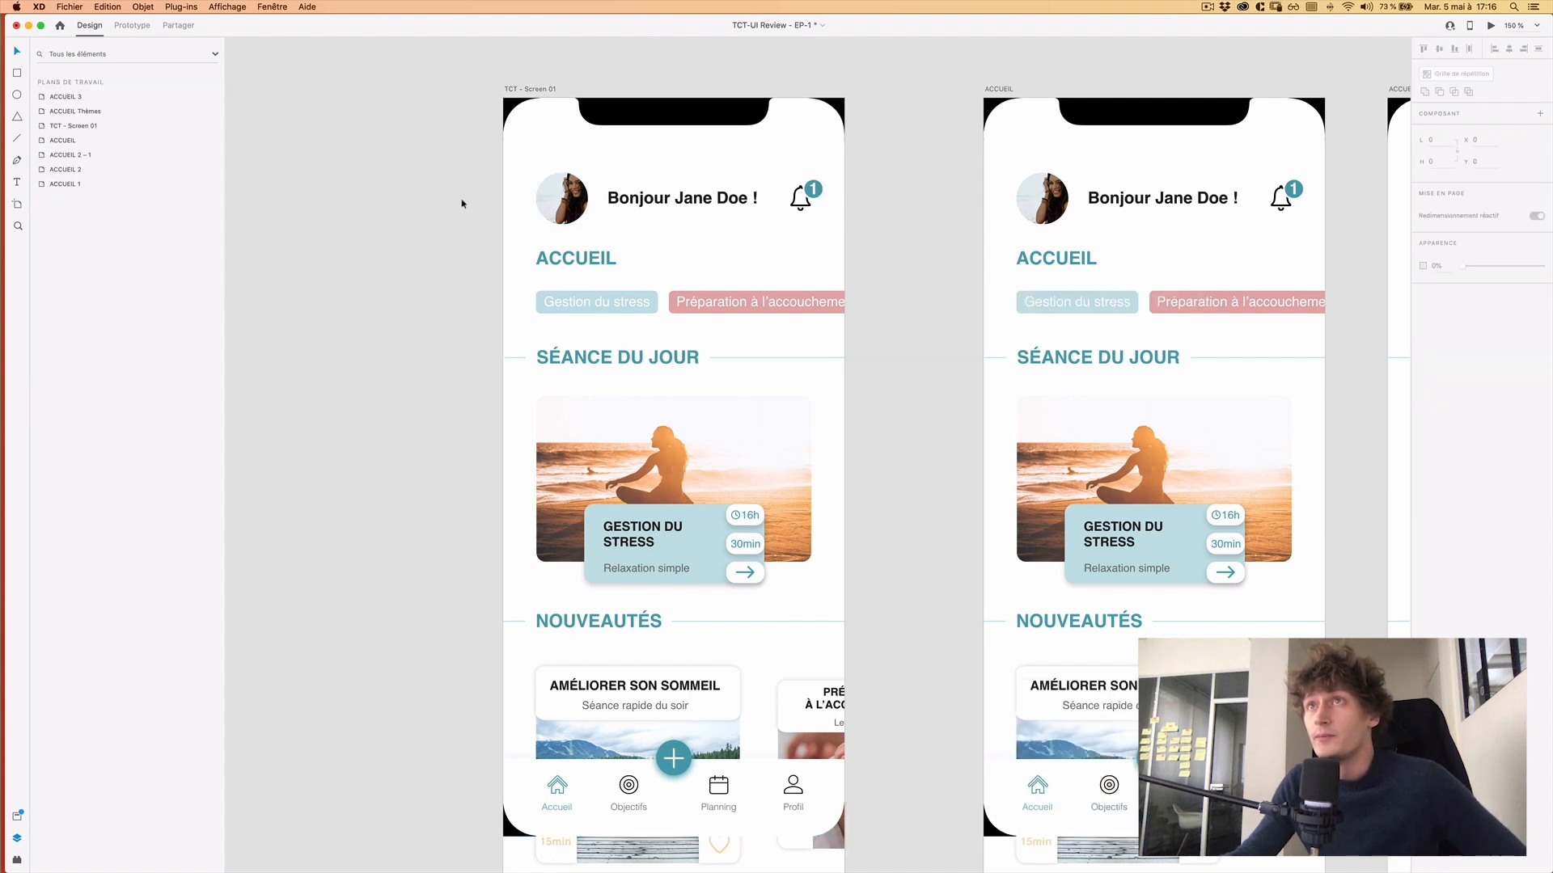
scroll(472, 170, "down", 2)
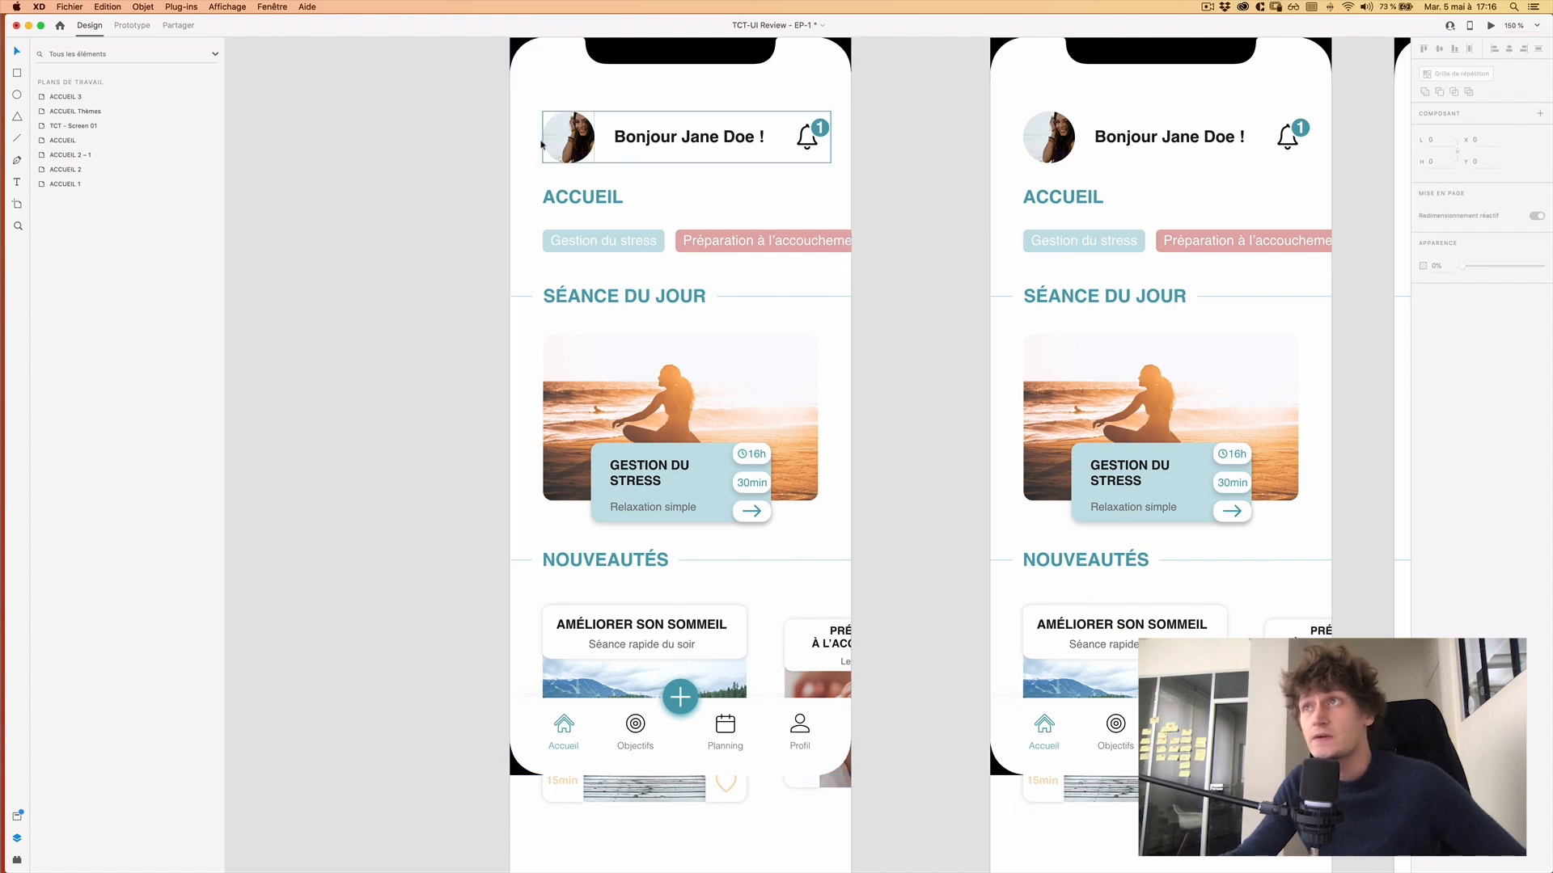
Delete the white Tracé 23 shape covering the status bar on TCT - Screen 01.
left_click(473, 237, "alt")
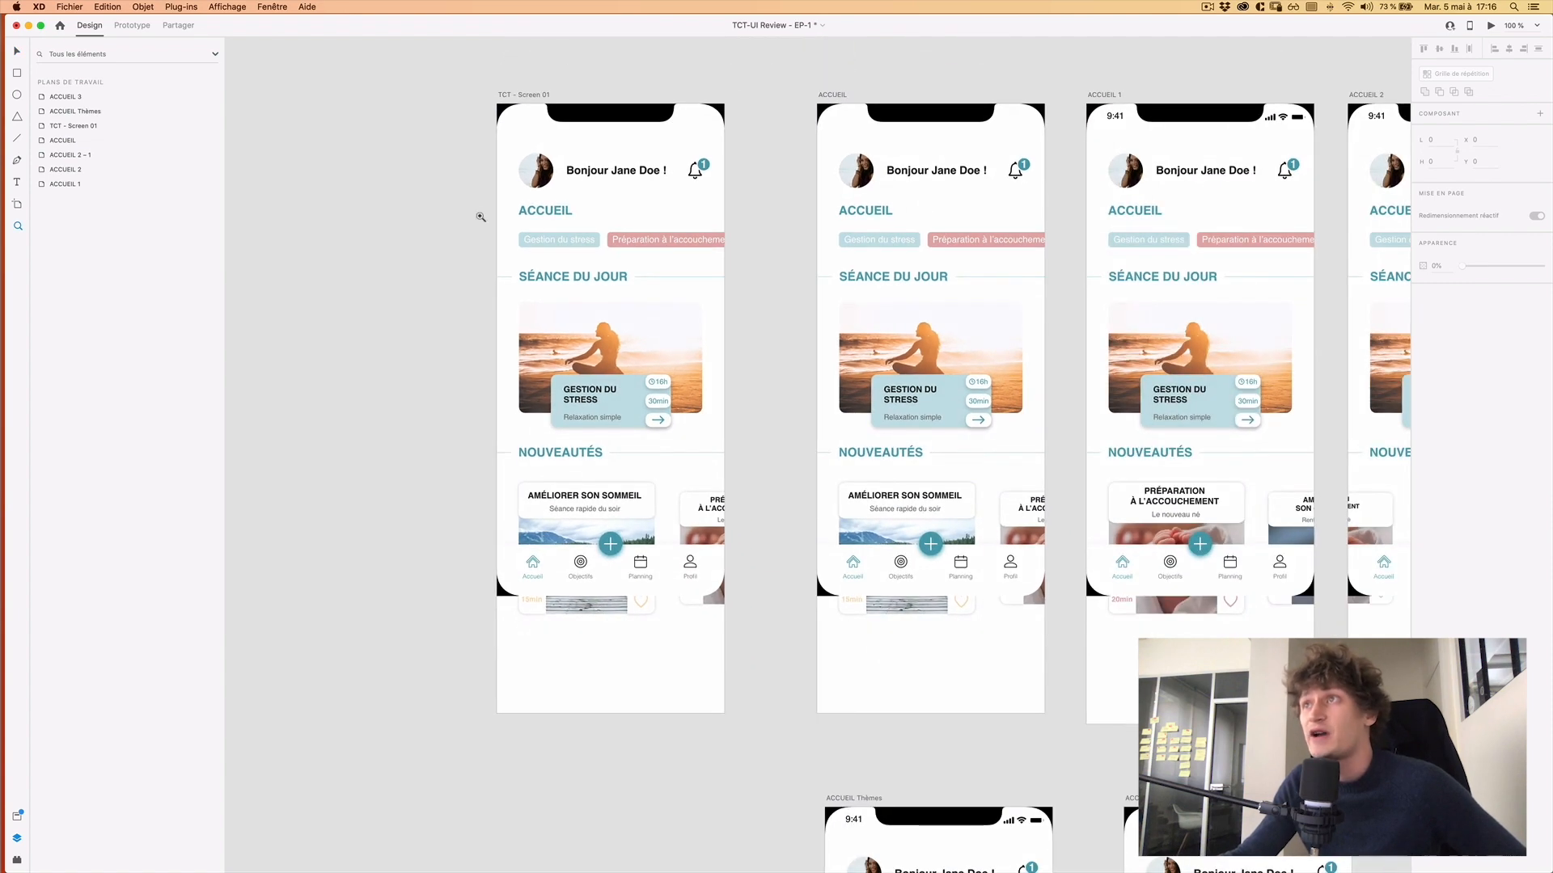
left_click_drag(480, 214, 494, 287)
left_click_drag(550, 184, 590, 192)
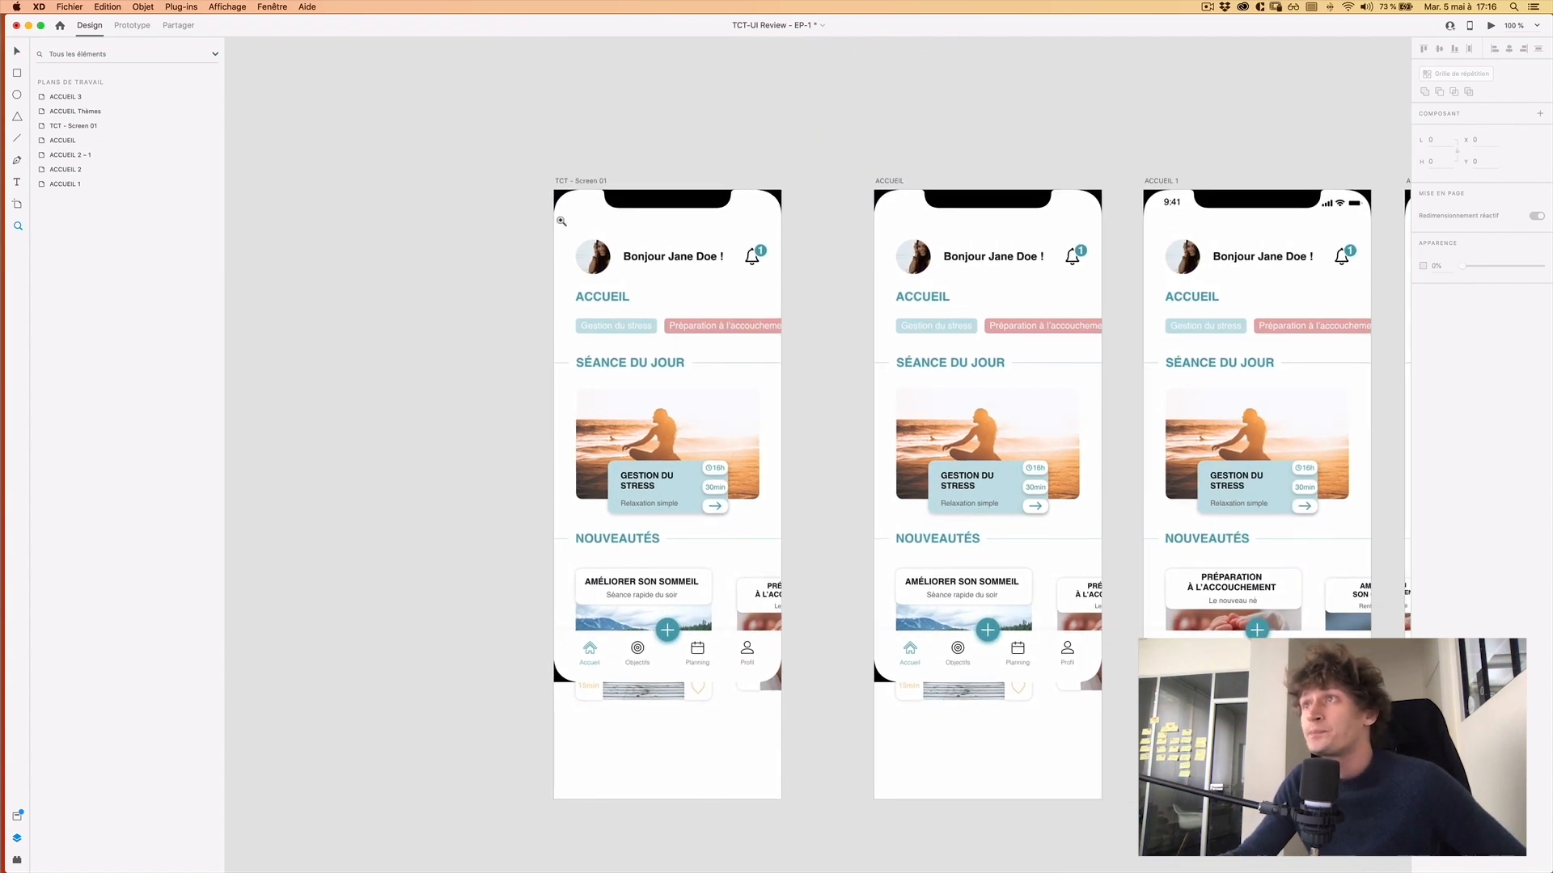
key("v")
left_click(649, 216)
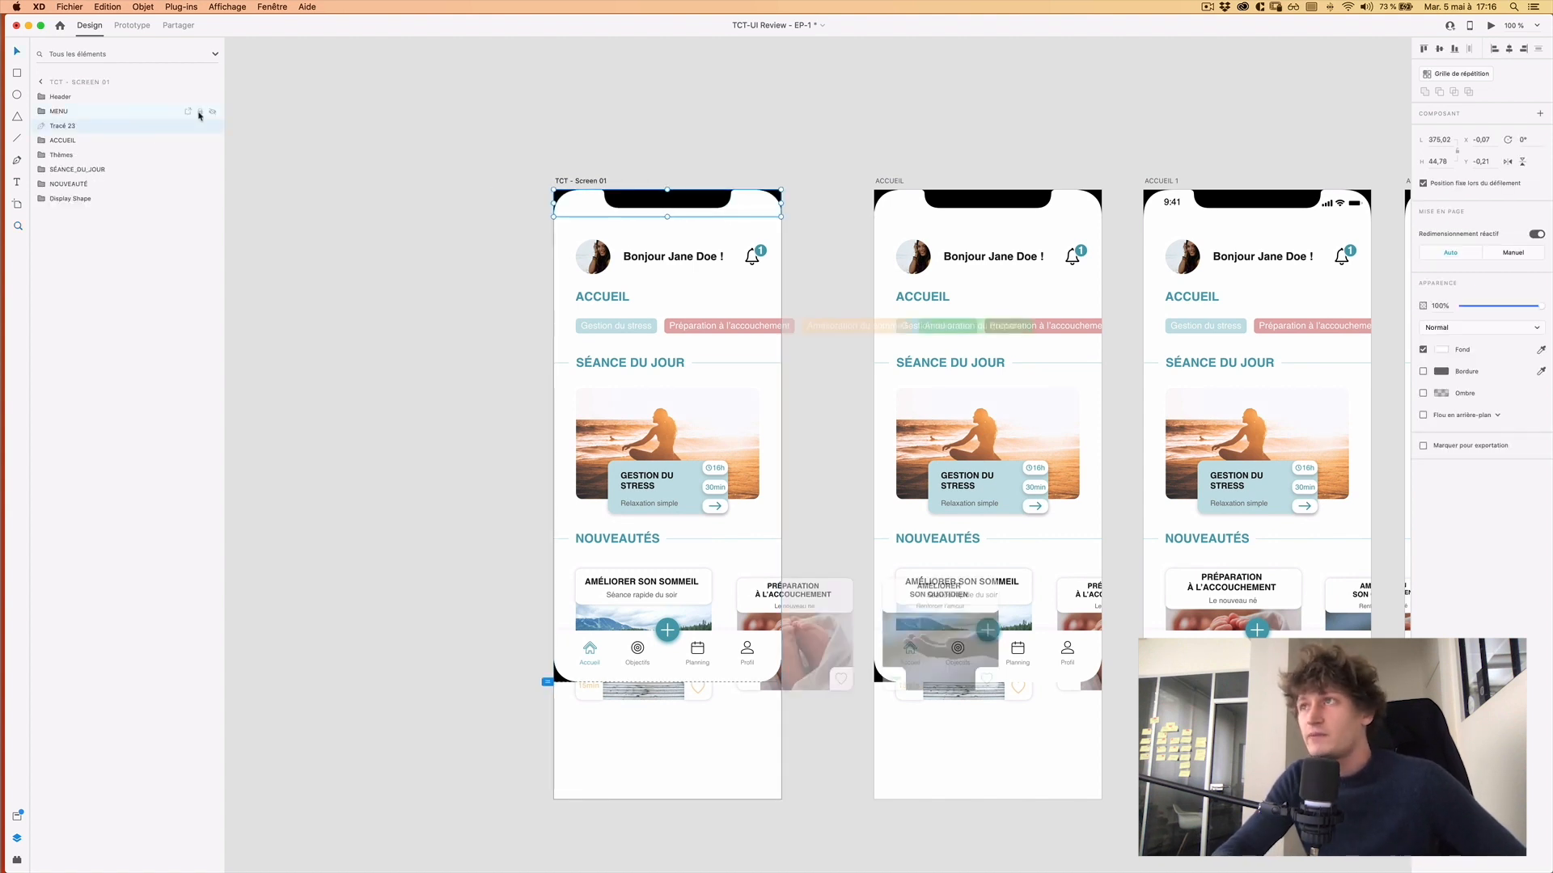
key("Delete")
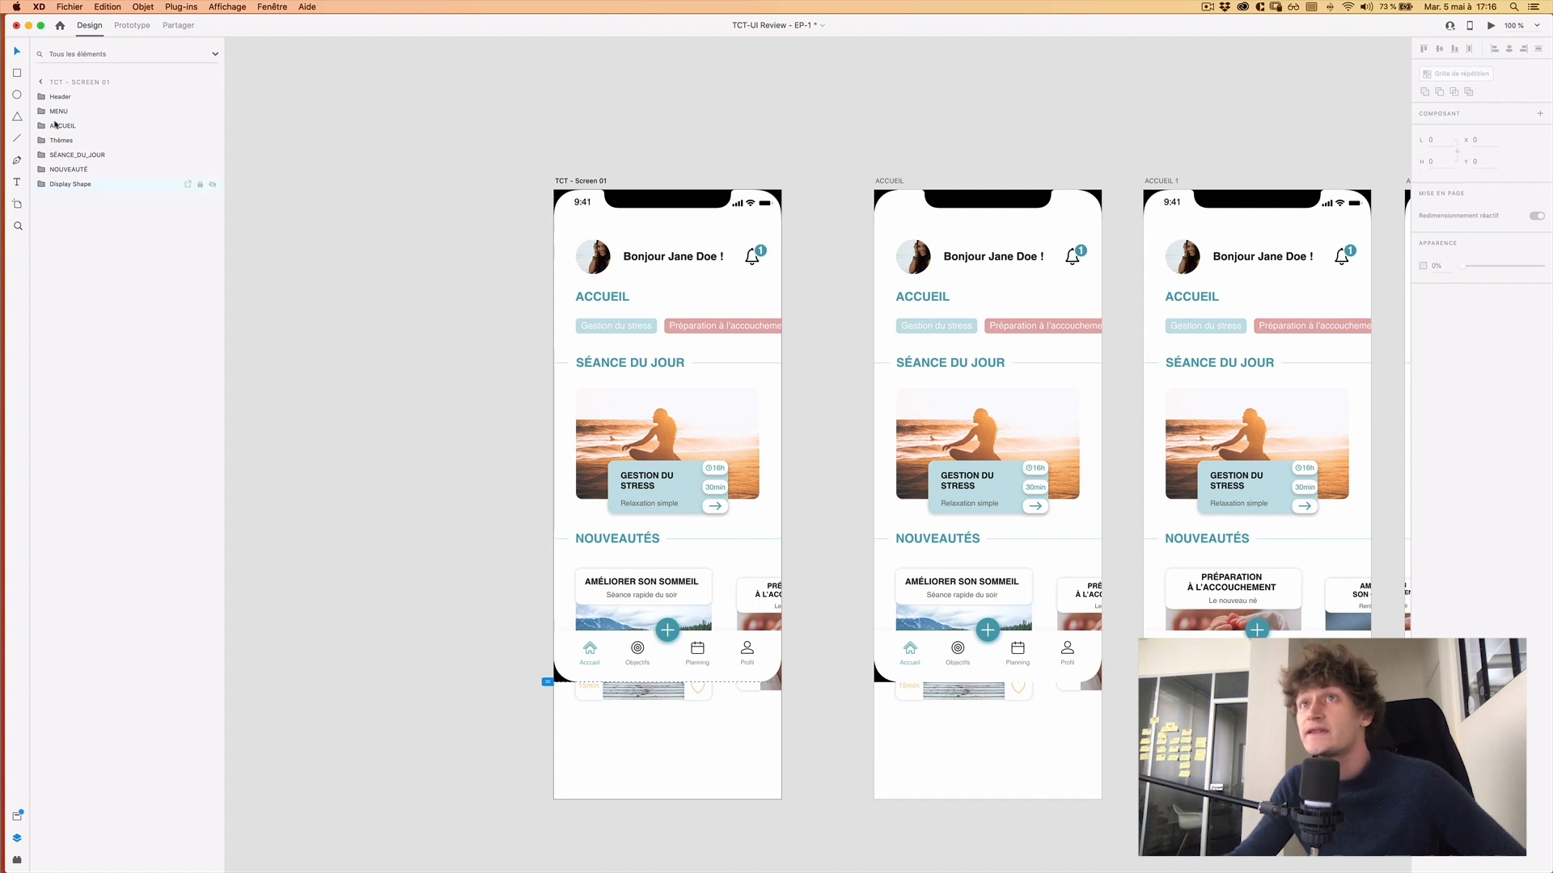
key("super+z")
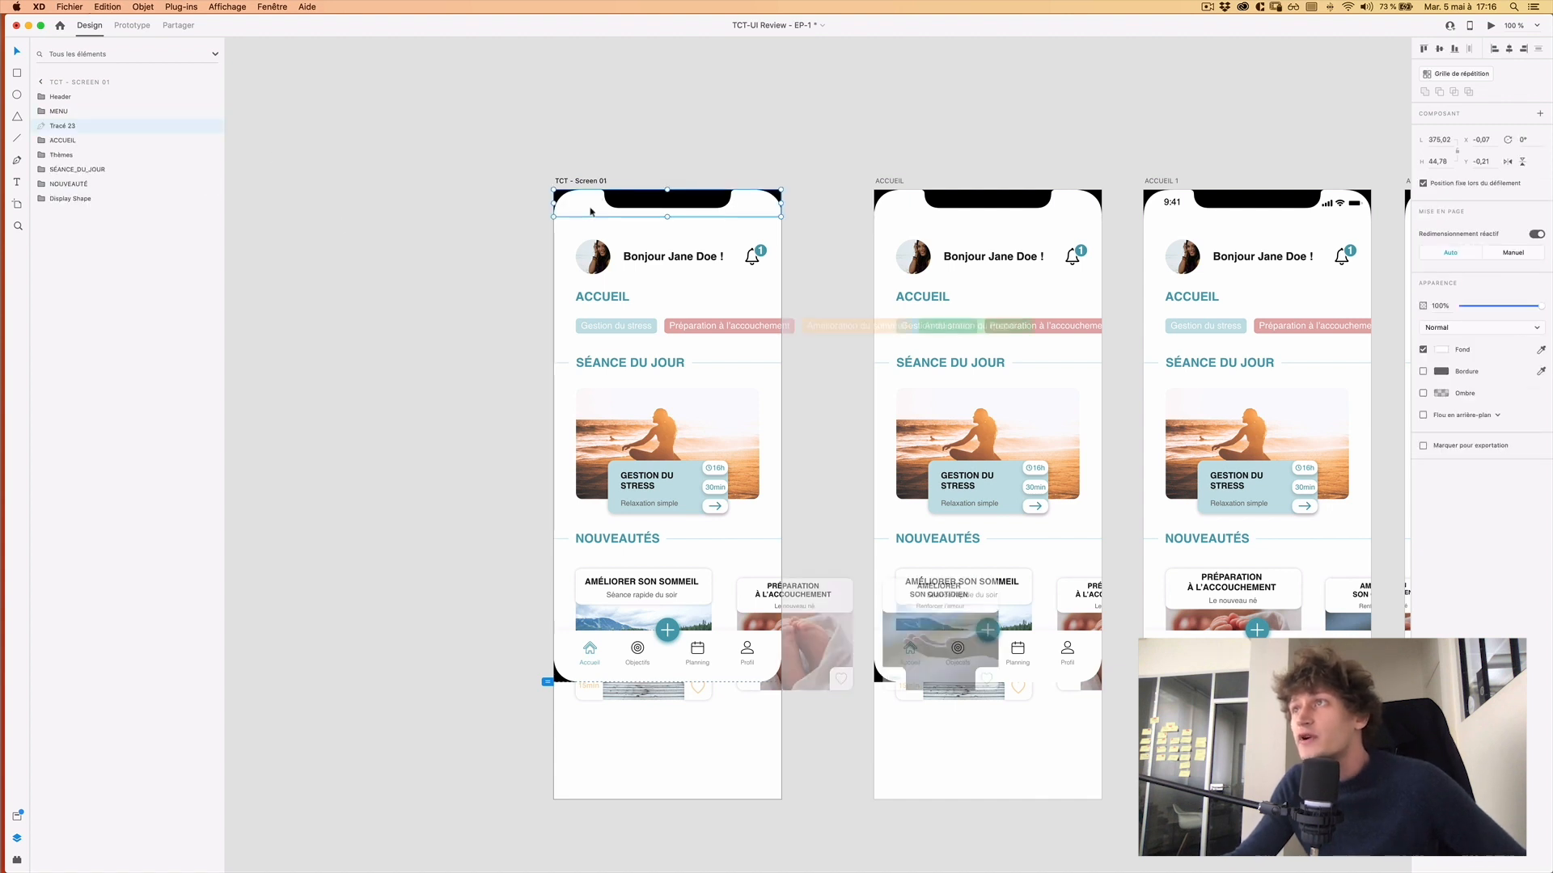
mouse_move(589, 212)
left_mouse_down()
mouse_move(584, 224)
mouse_move(615, 203)
mouse_move(597, 202)
left_mouse_up()
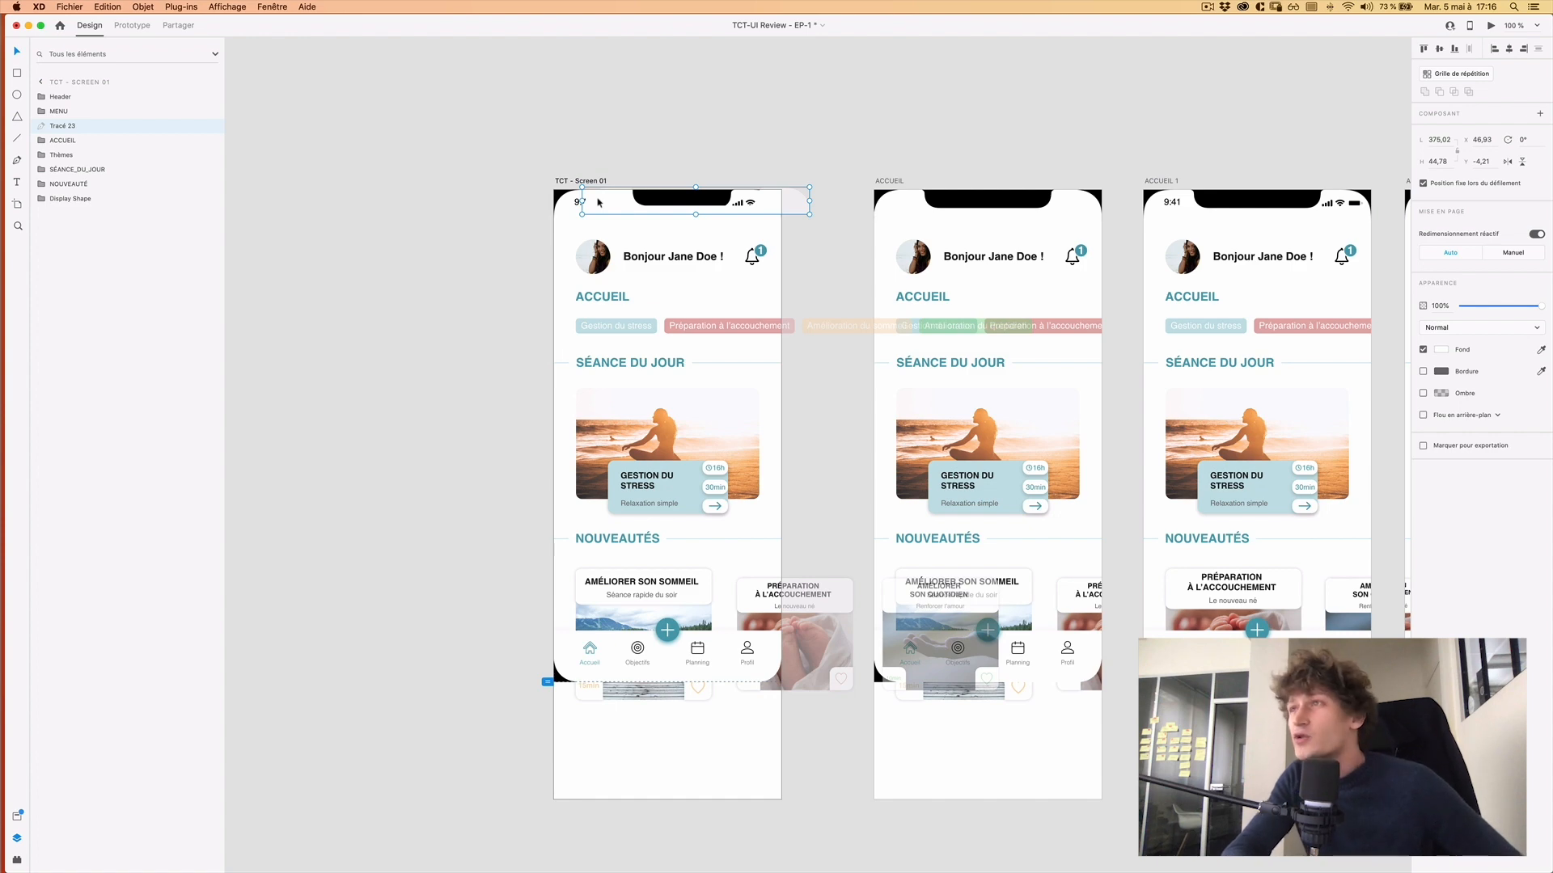
key("Delete")
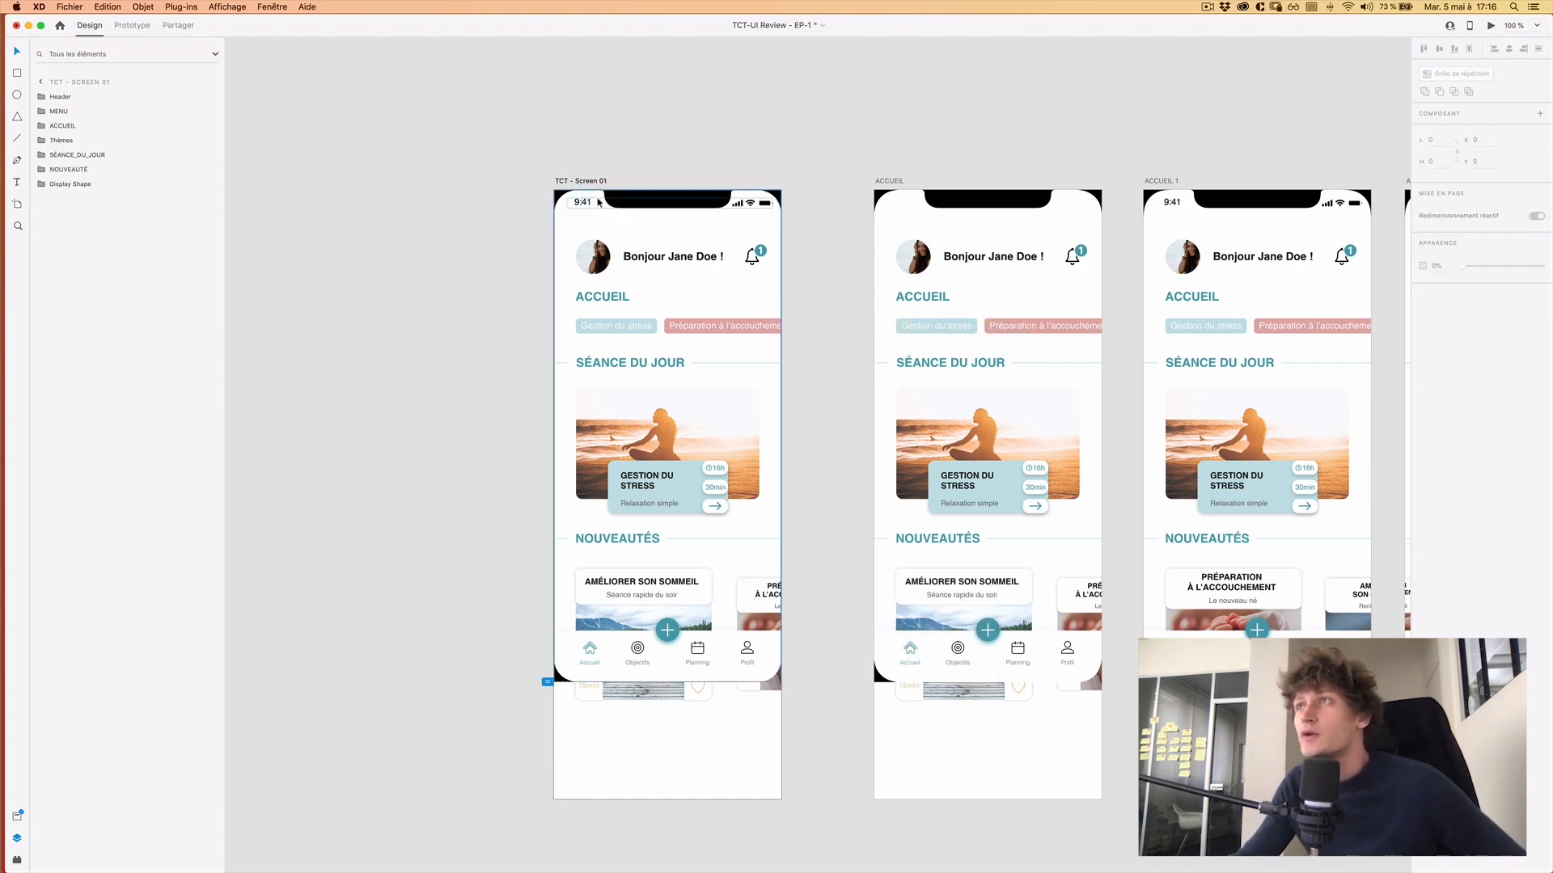
Try to move the Display Shape group out of its place on TCT - Screen 01, and undo the move.
key("z")
left_click(600, 198)
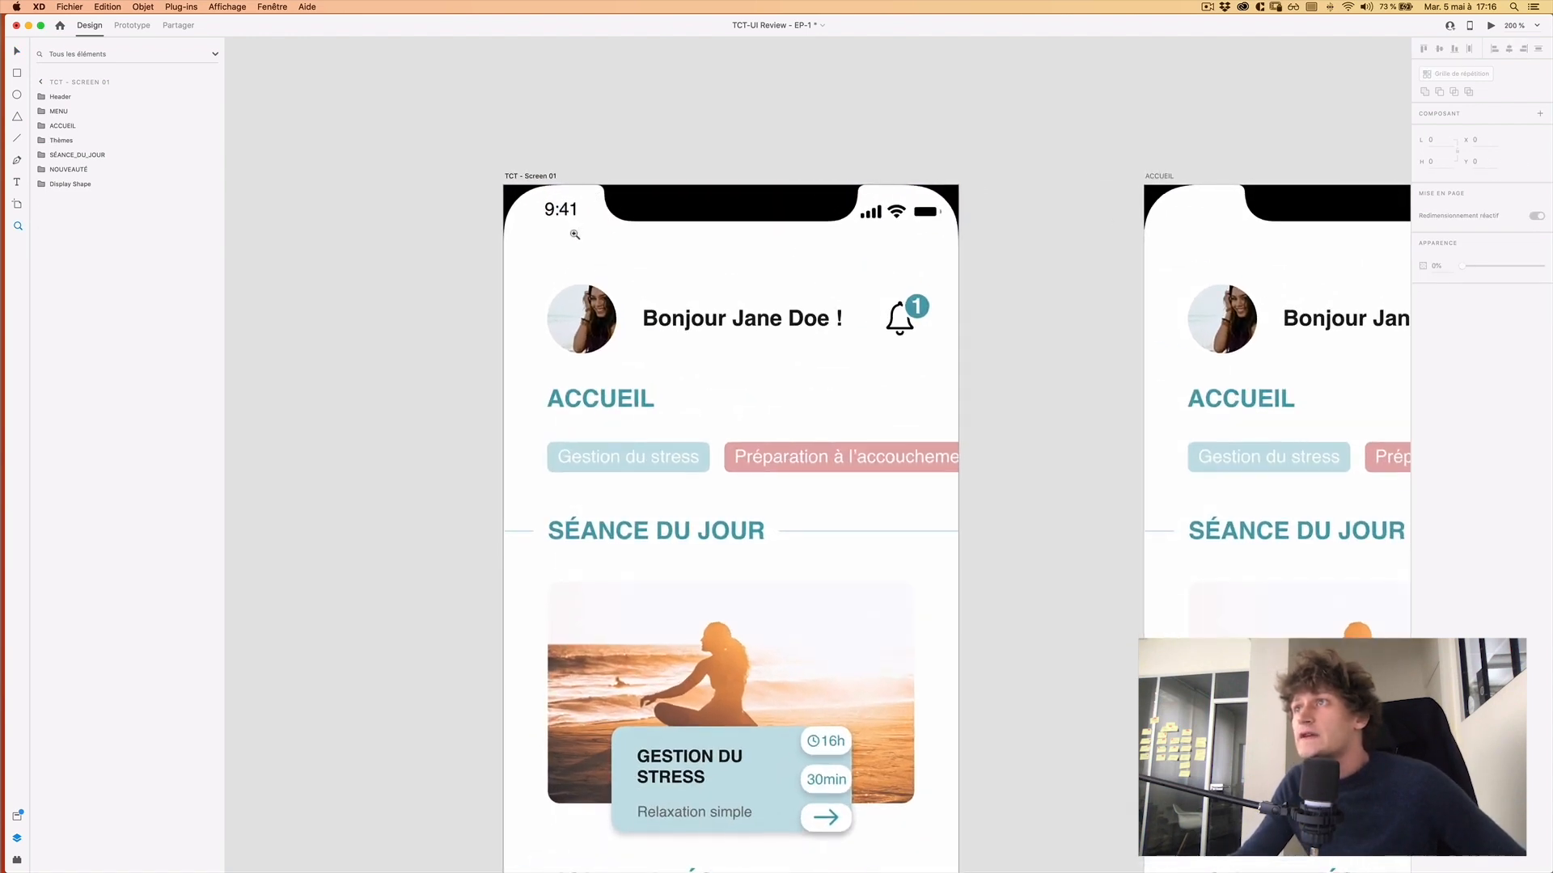
key("v")
left_click(582, 212)
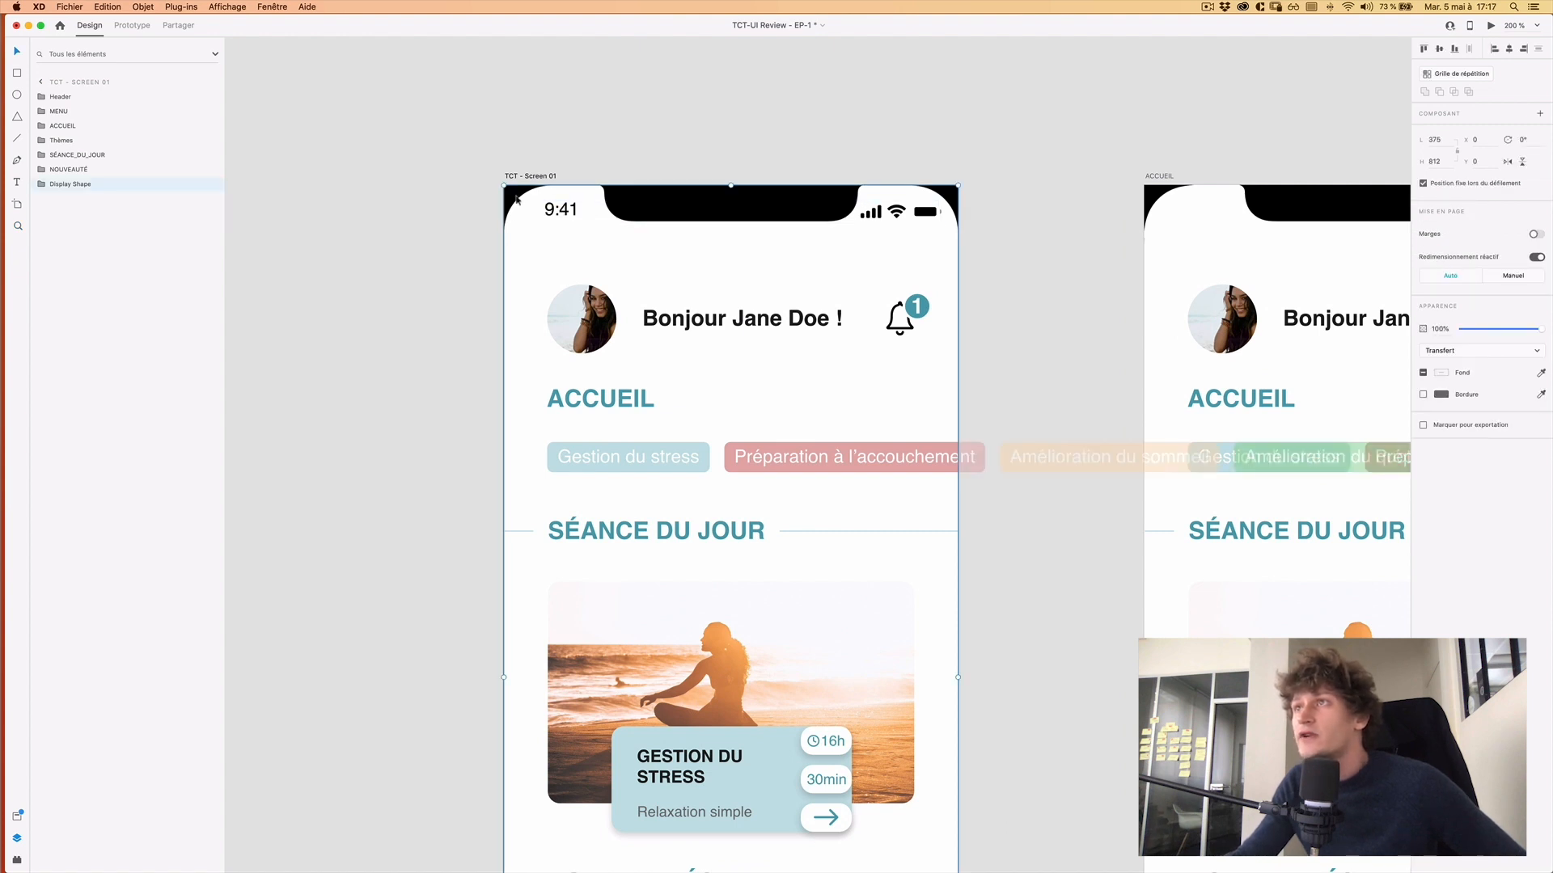
left_click_drag(591, 224, 450, 264)
key("super+z")
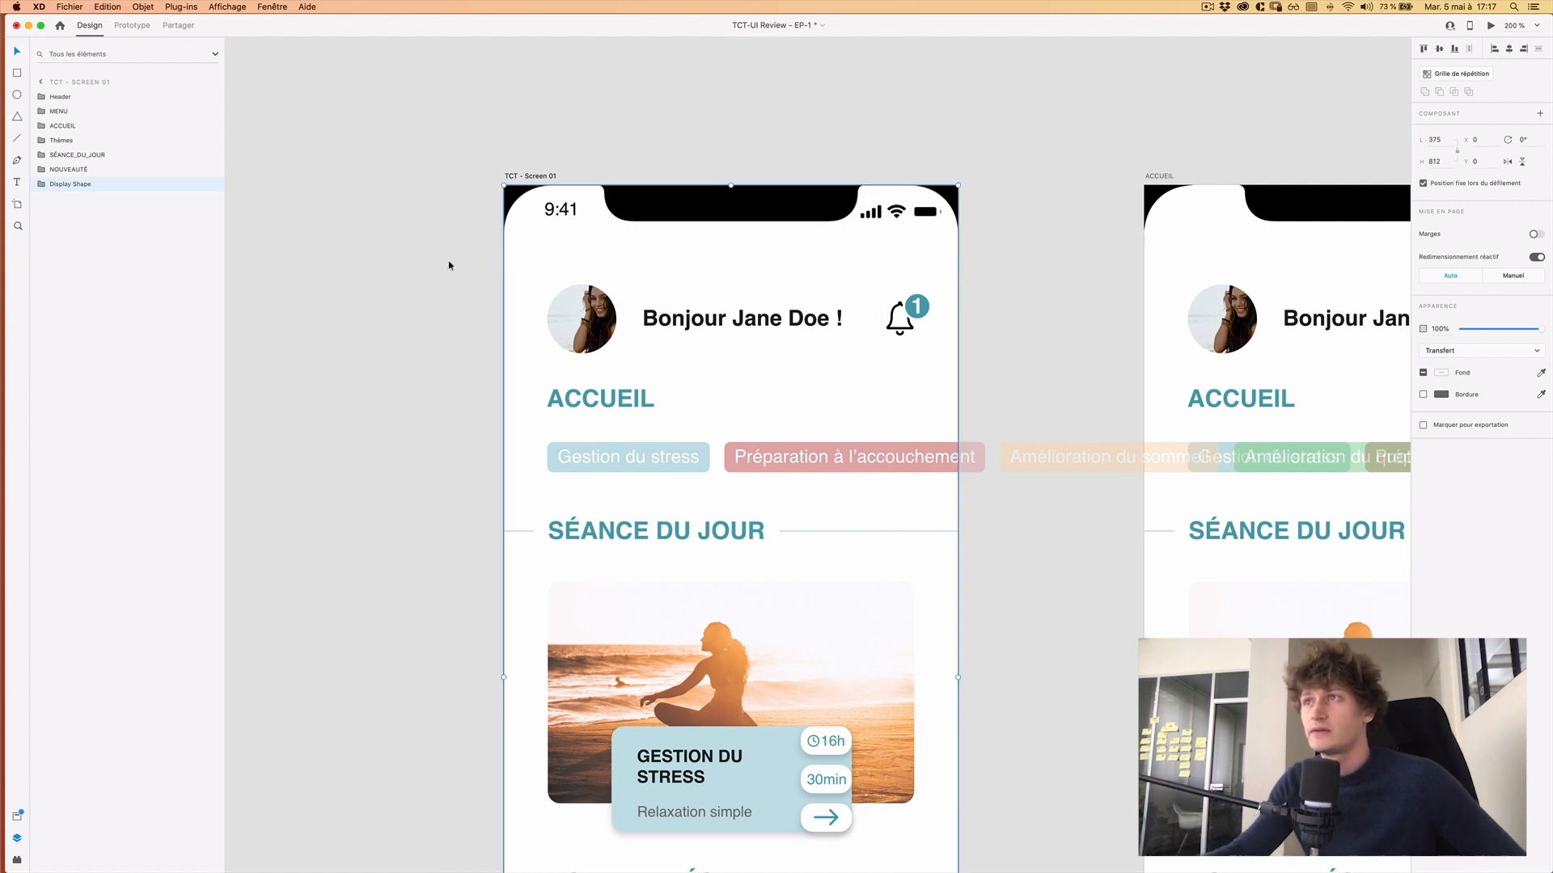
Inspect the contents of the Display Shape group, hiding and showing the Home Indicator and selecting the Status Bar.
left_click(56, 192)
left_click(86, 199)
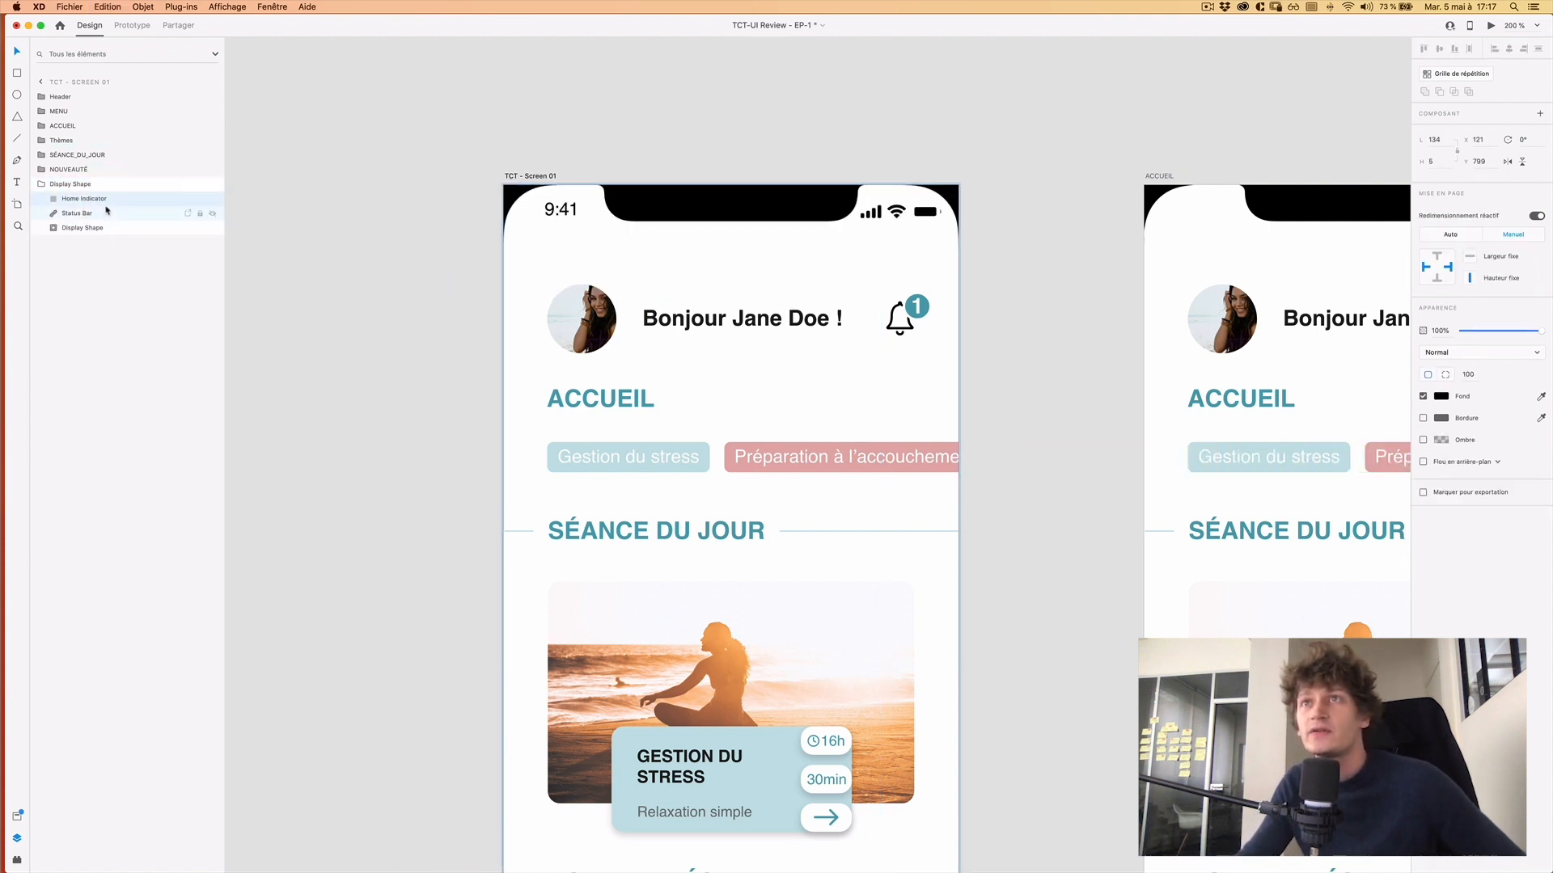
key("super+comma")
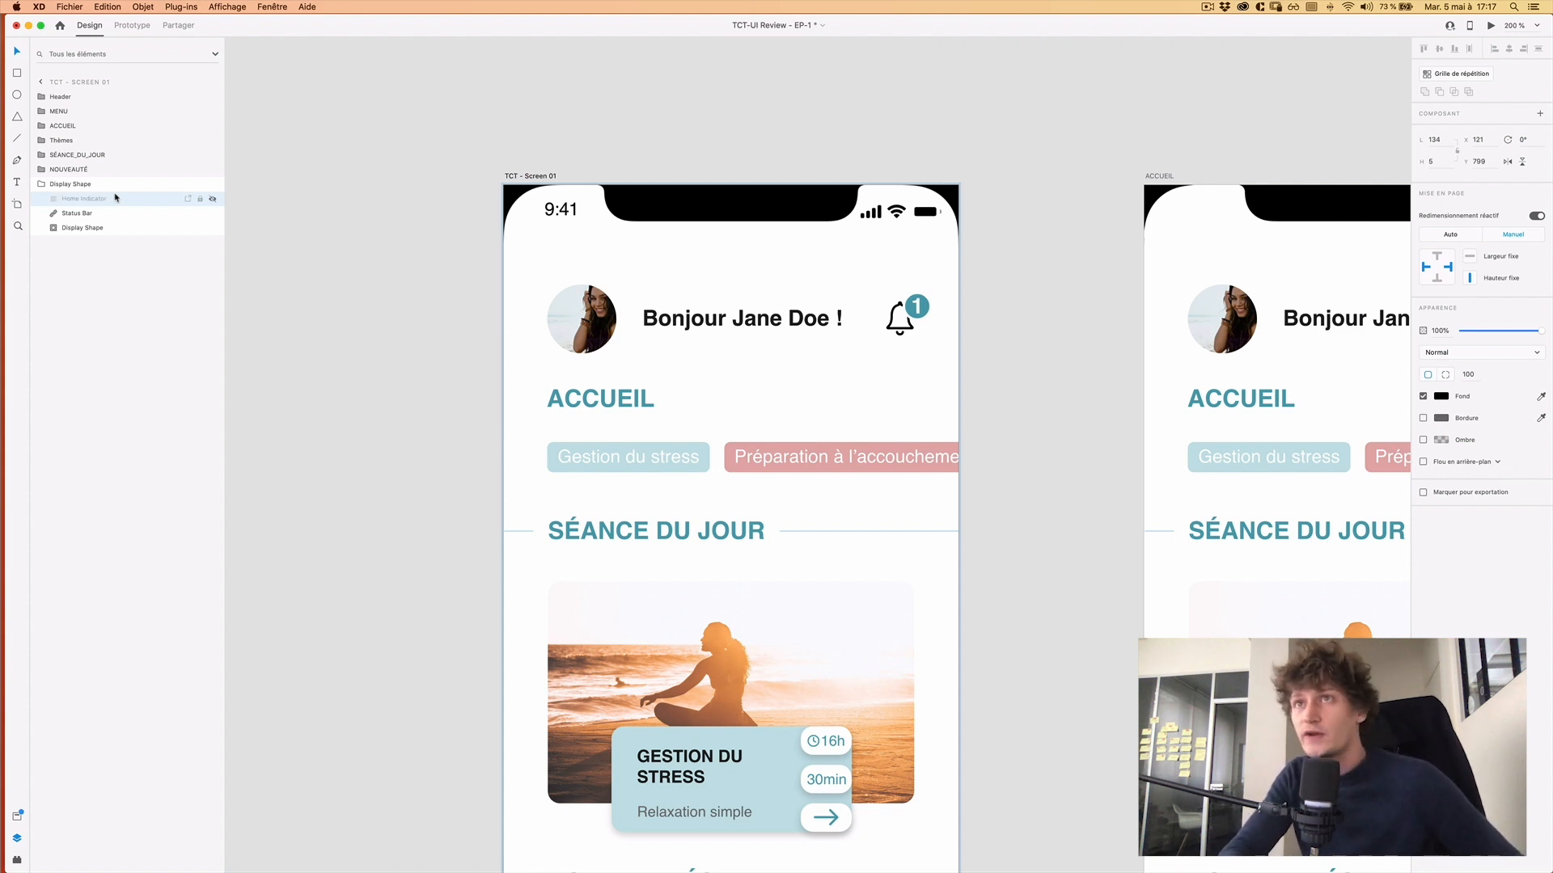
key("super+comma")
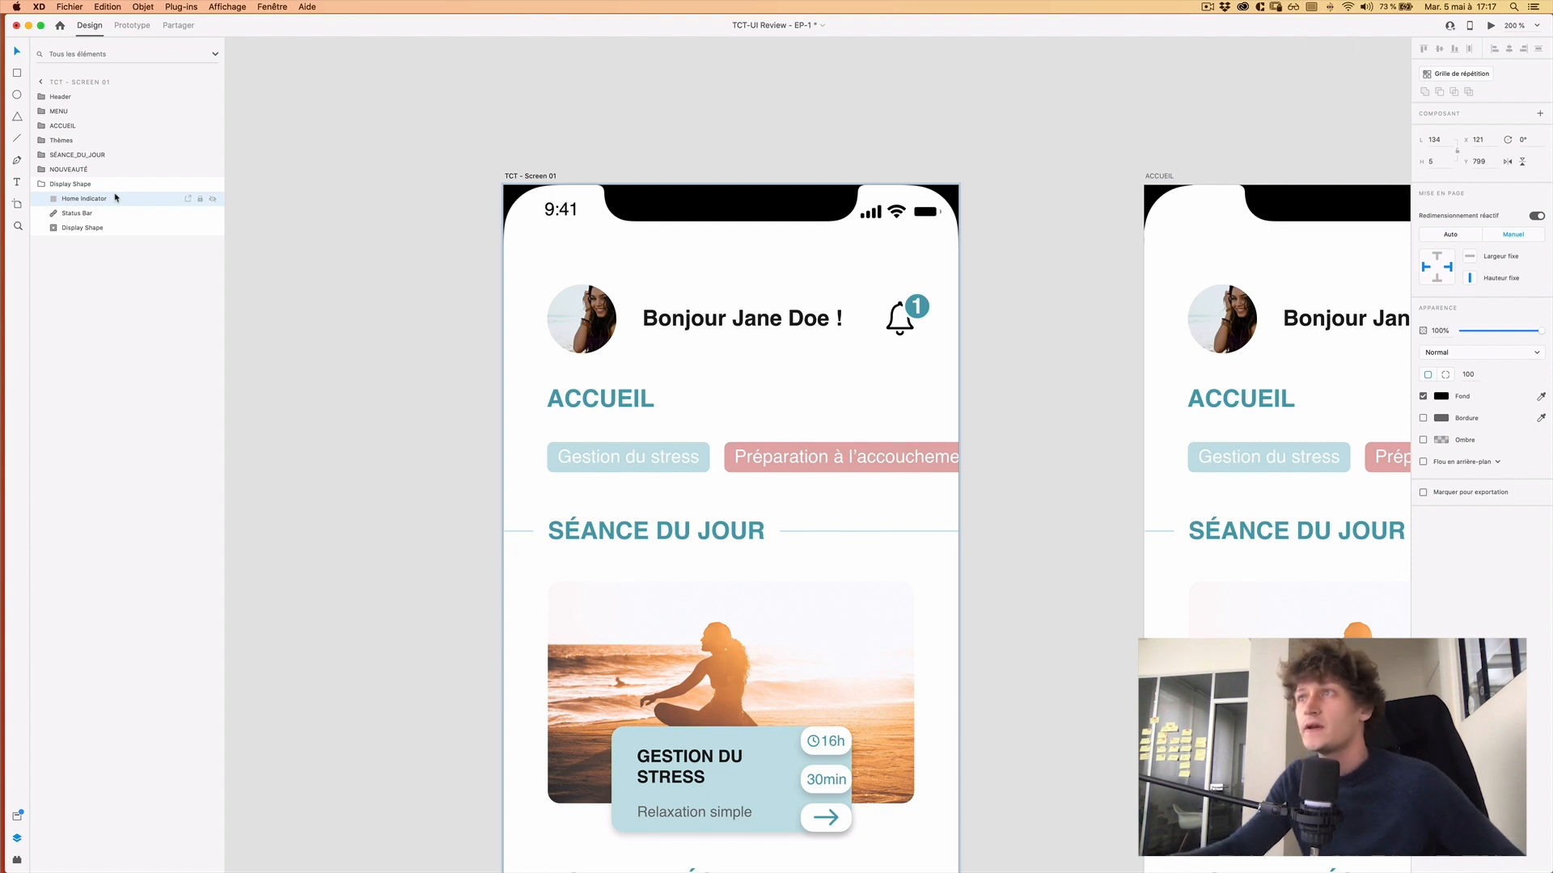
left_click(95, 210)
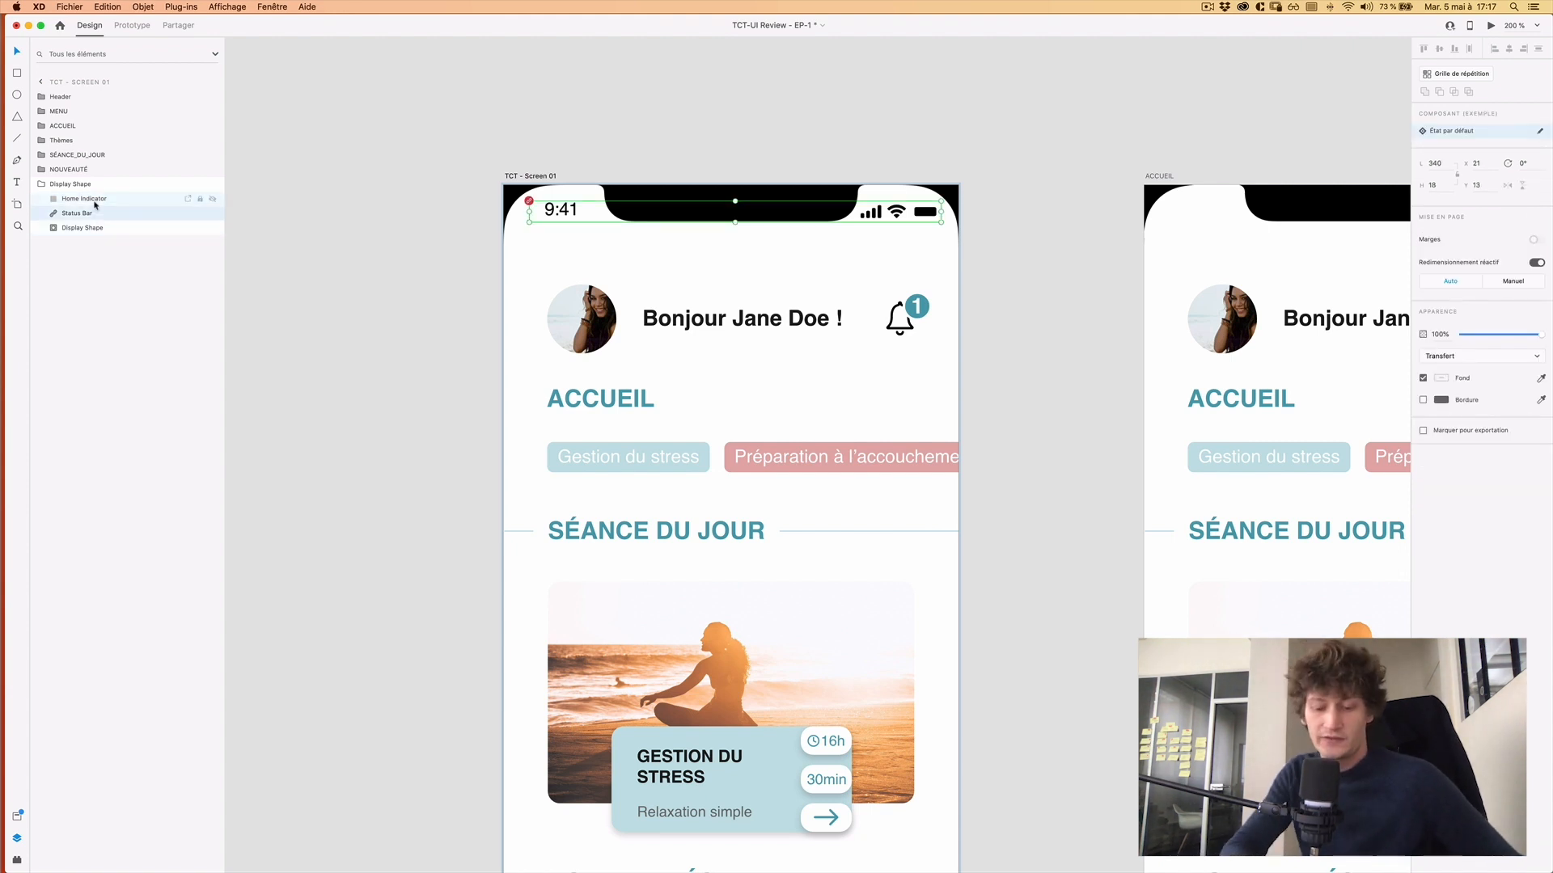
Move the Status Bar out of the Display Shape group on TCT - Screen 01, and delete the Display Shape group.
key("super+comma")
key("super+comma")
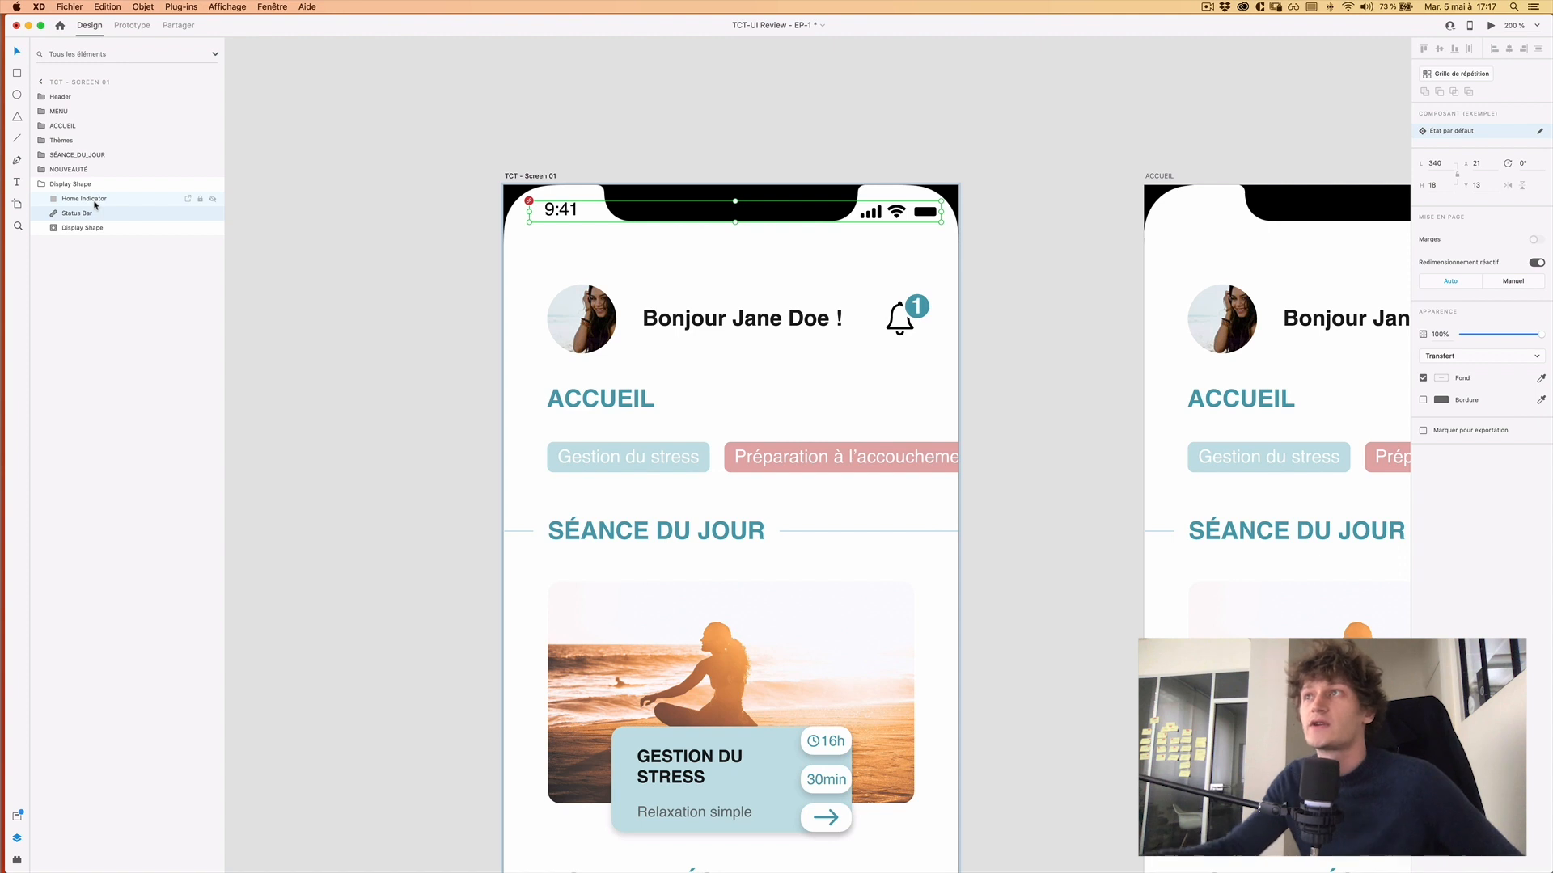
mouse_move(63, 204)
left_mouse_down()
mouse_move(79, 181)
mouse_move(91, 195)
left_mouse_up()
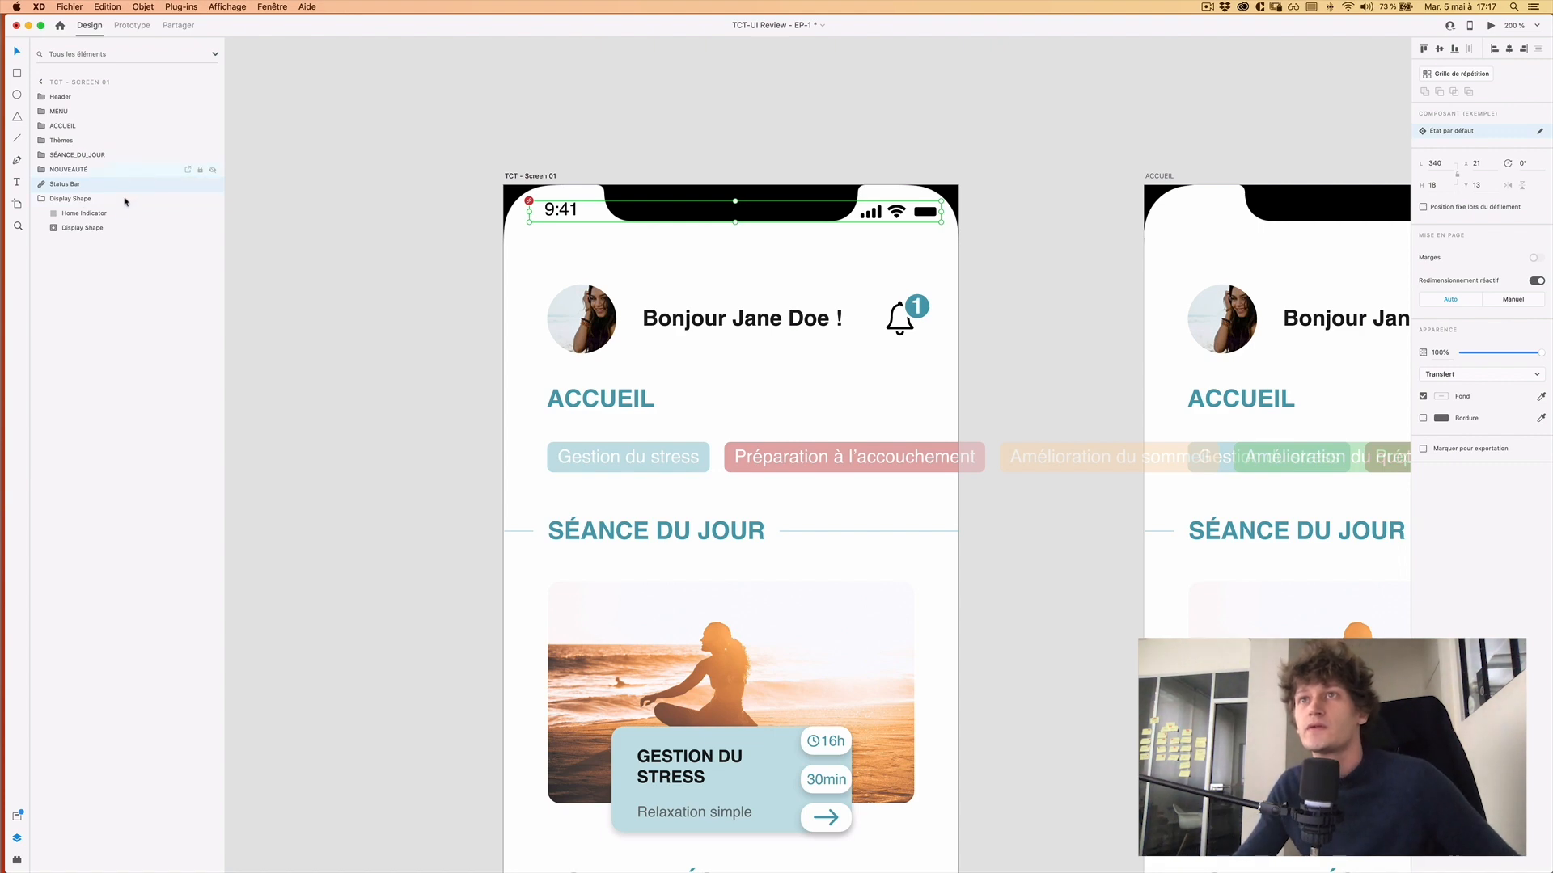
left_click(121, 199)
key("Delete")
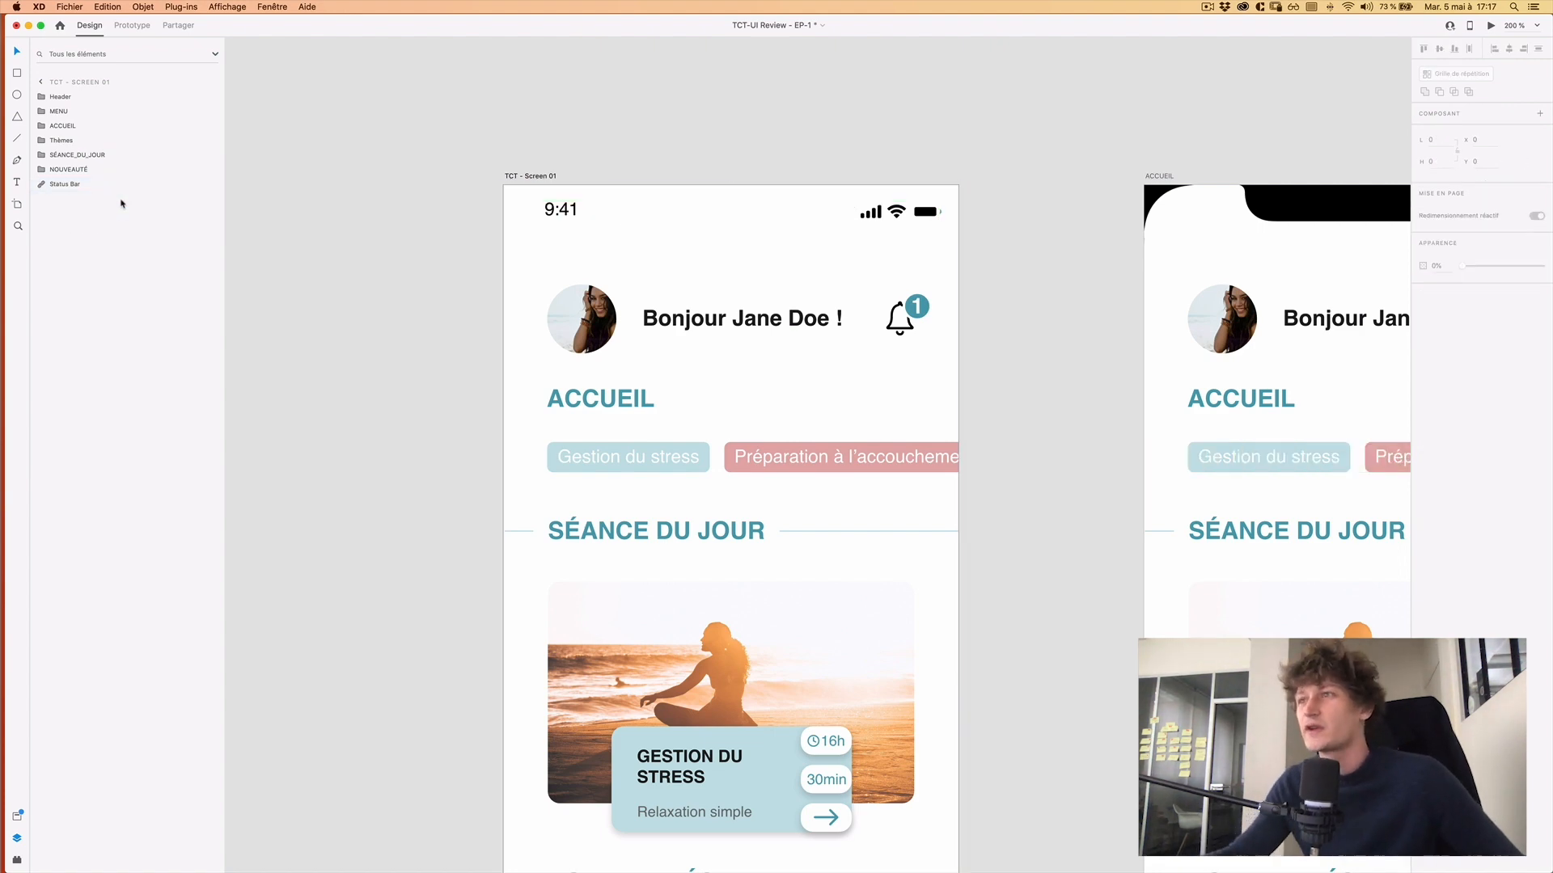
Check the size of TCT - Screen 01 against the available device artboard presets and examine its cleaned-up header area.
scroll(596, 249, "down", 5)
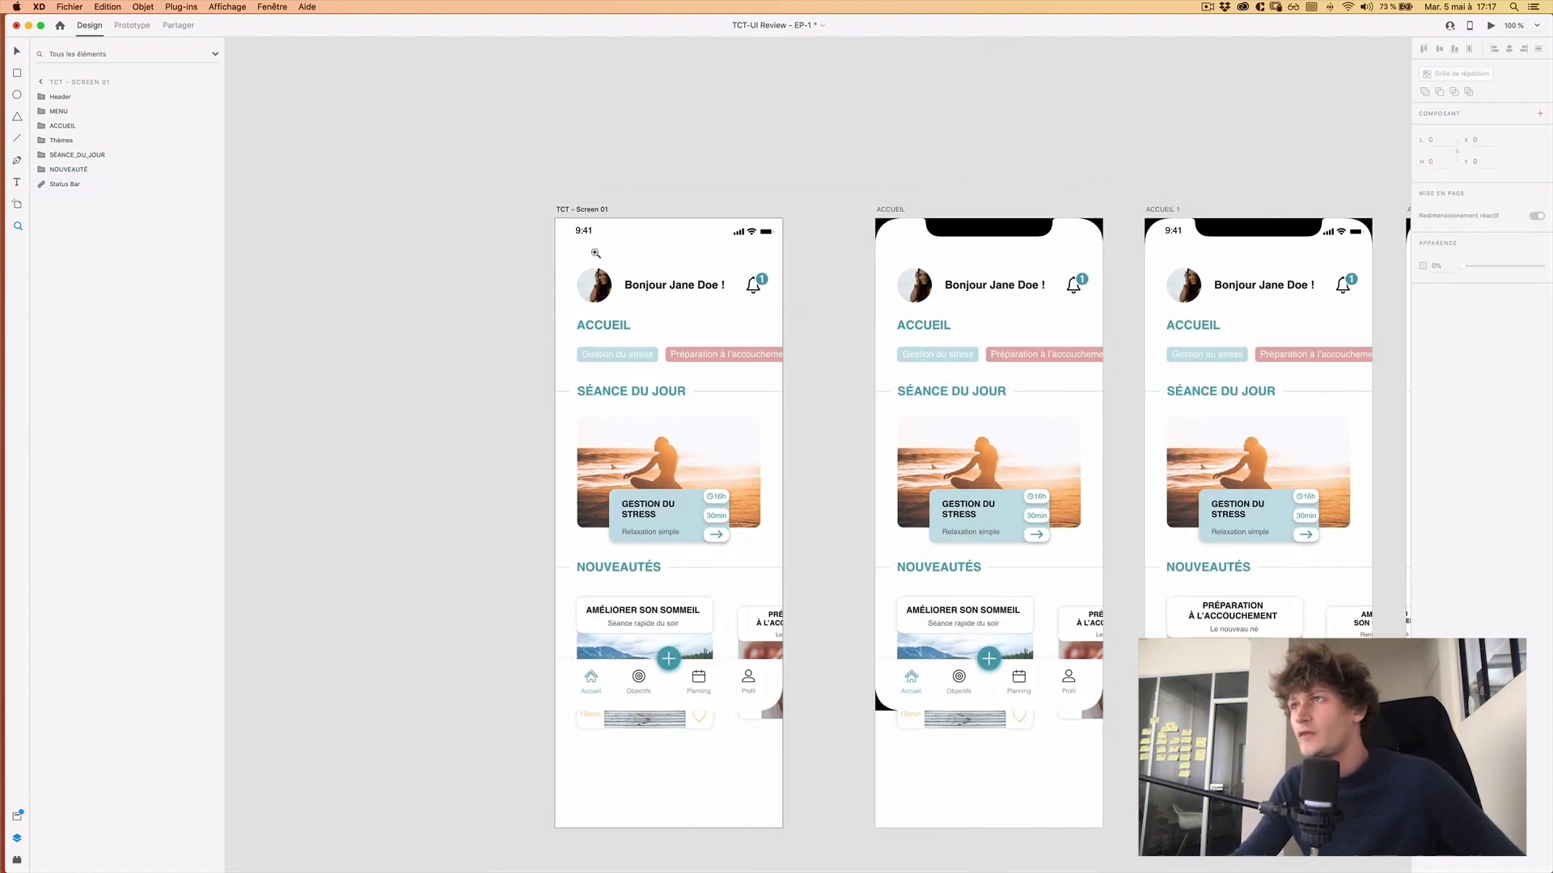
left_click(592, 210)
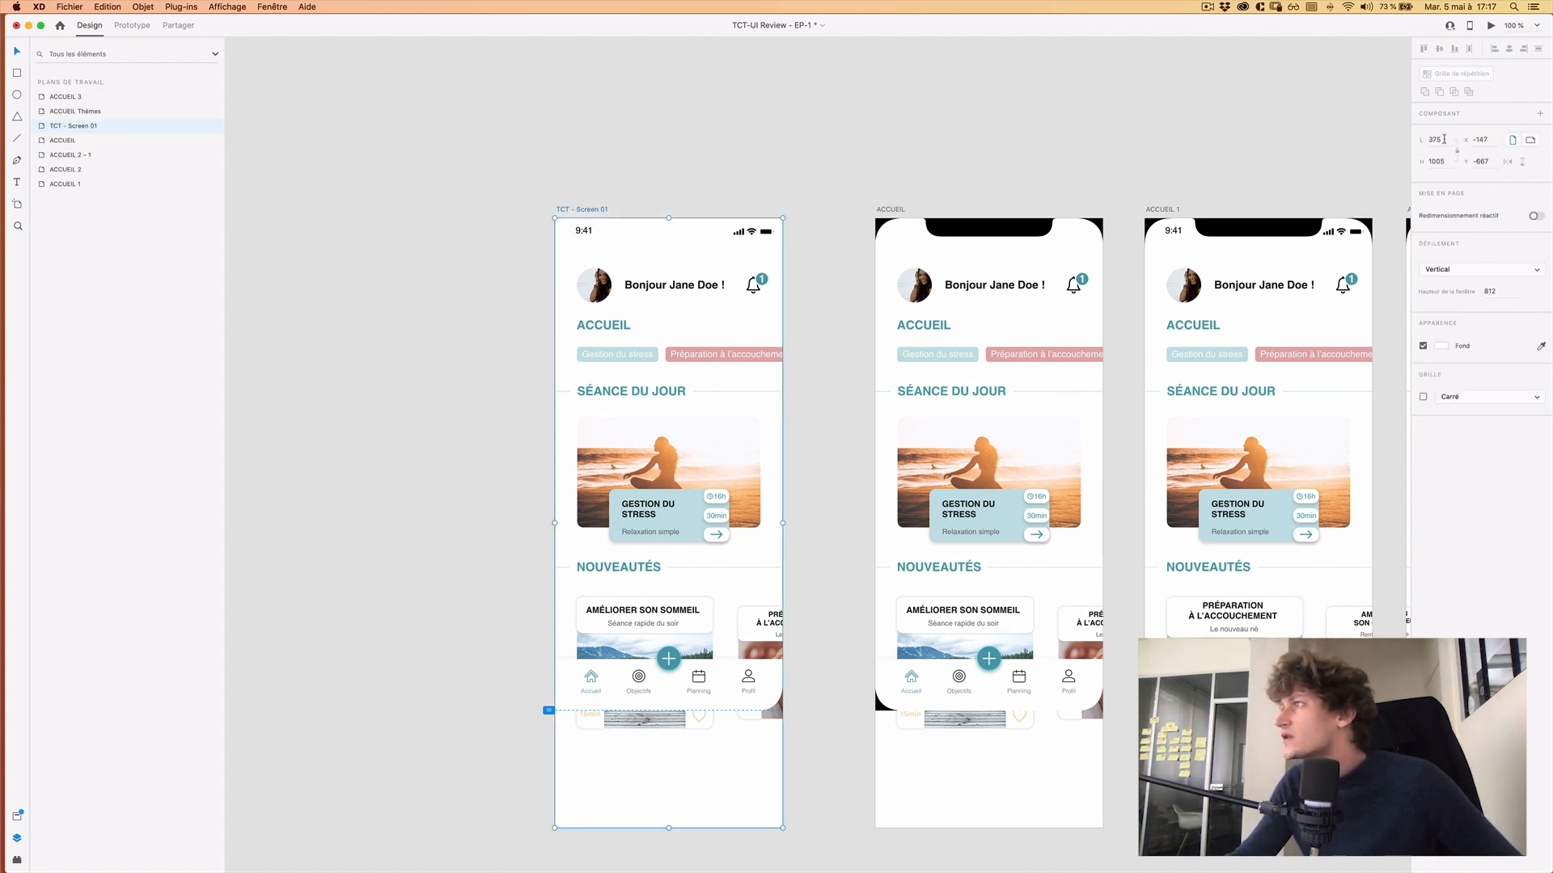
key("a")
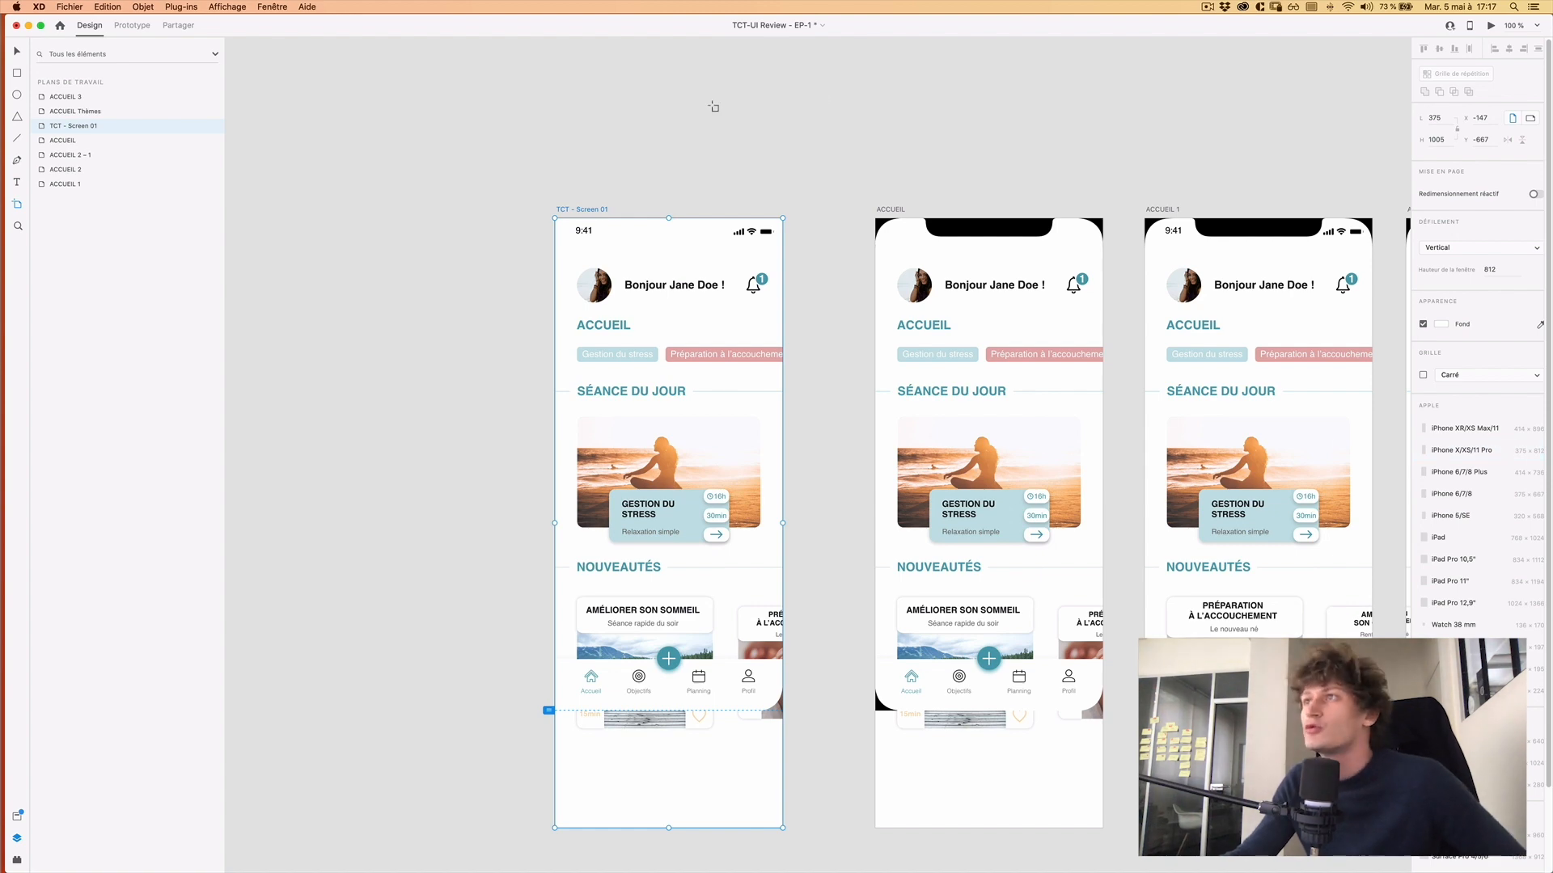
left_click(703, 129)
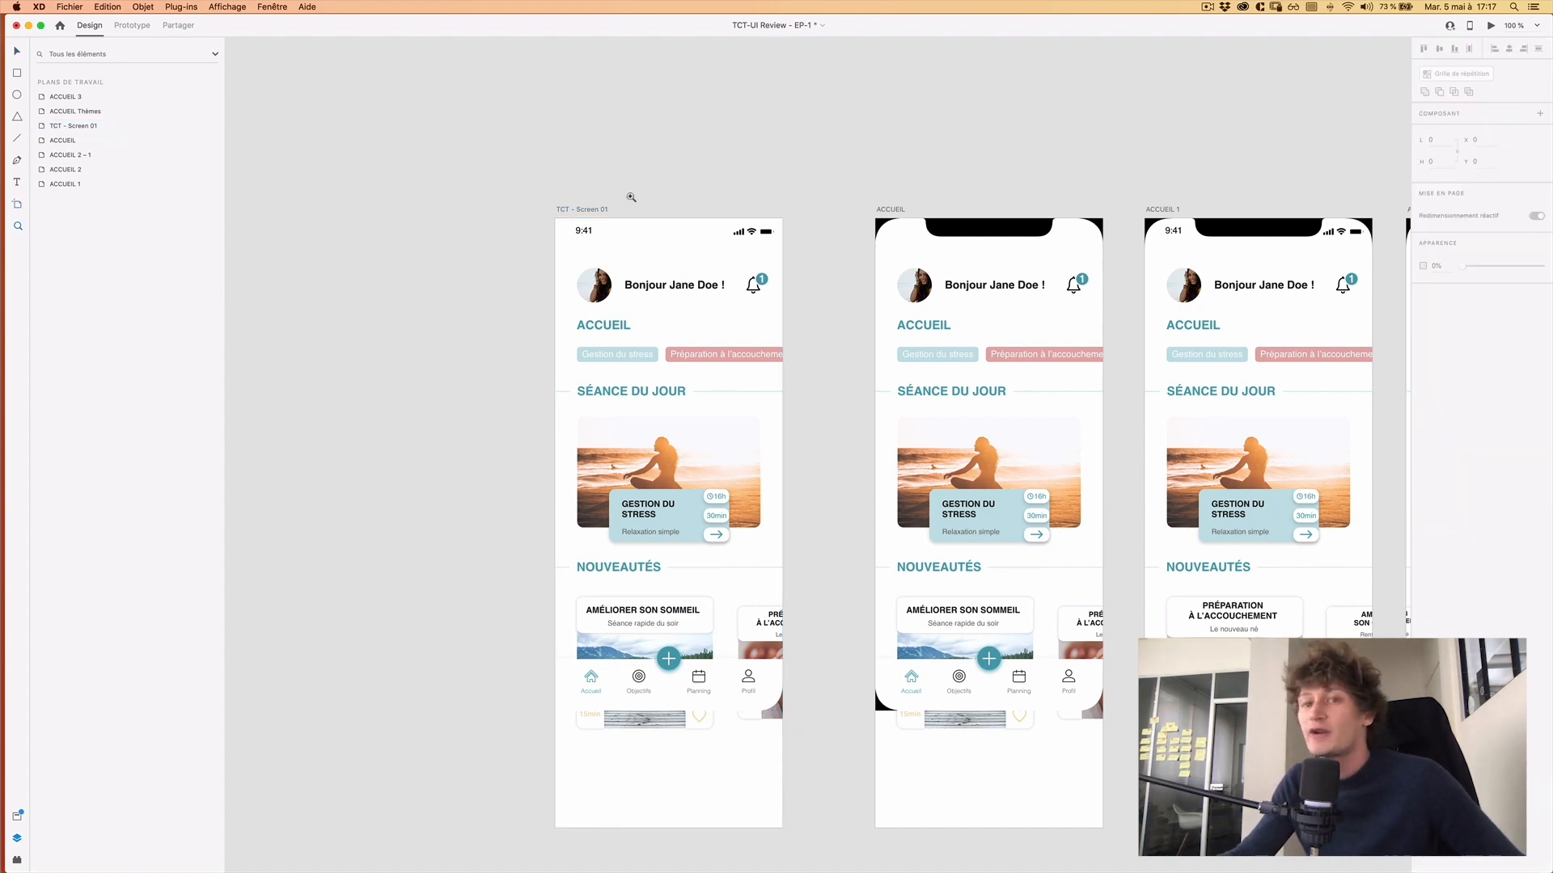
left_click(631, 198)
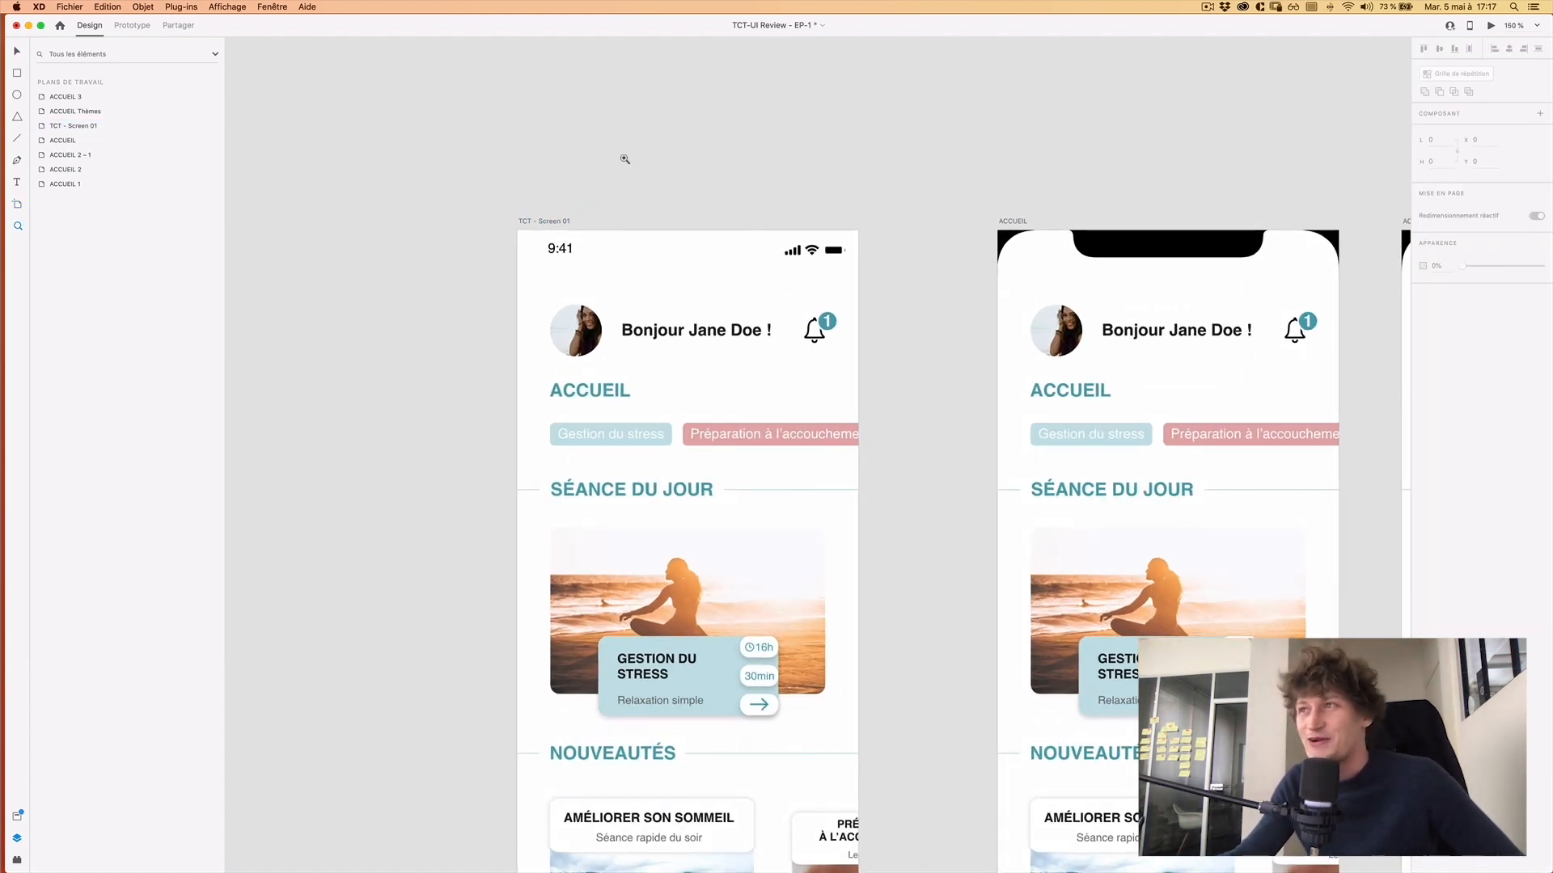
scroll(692, 234, "down", 3)
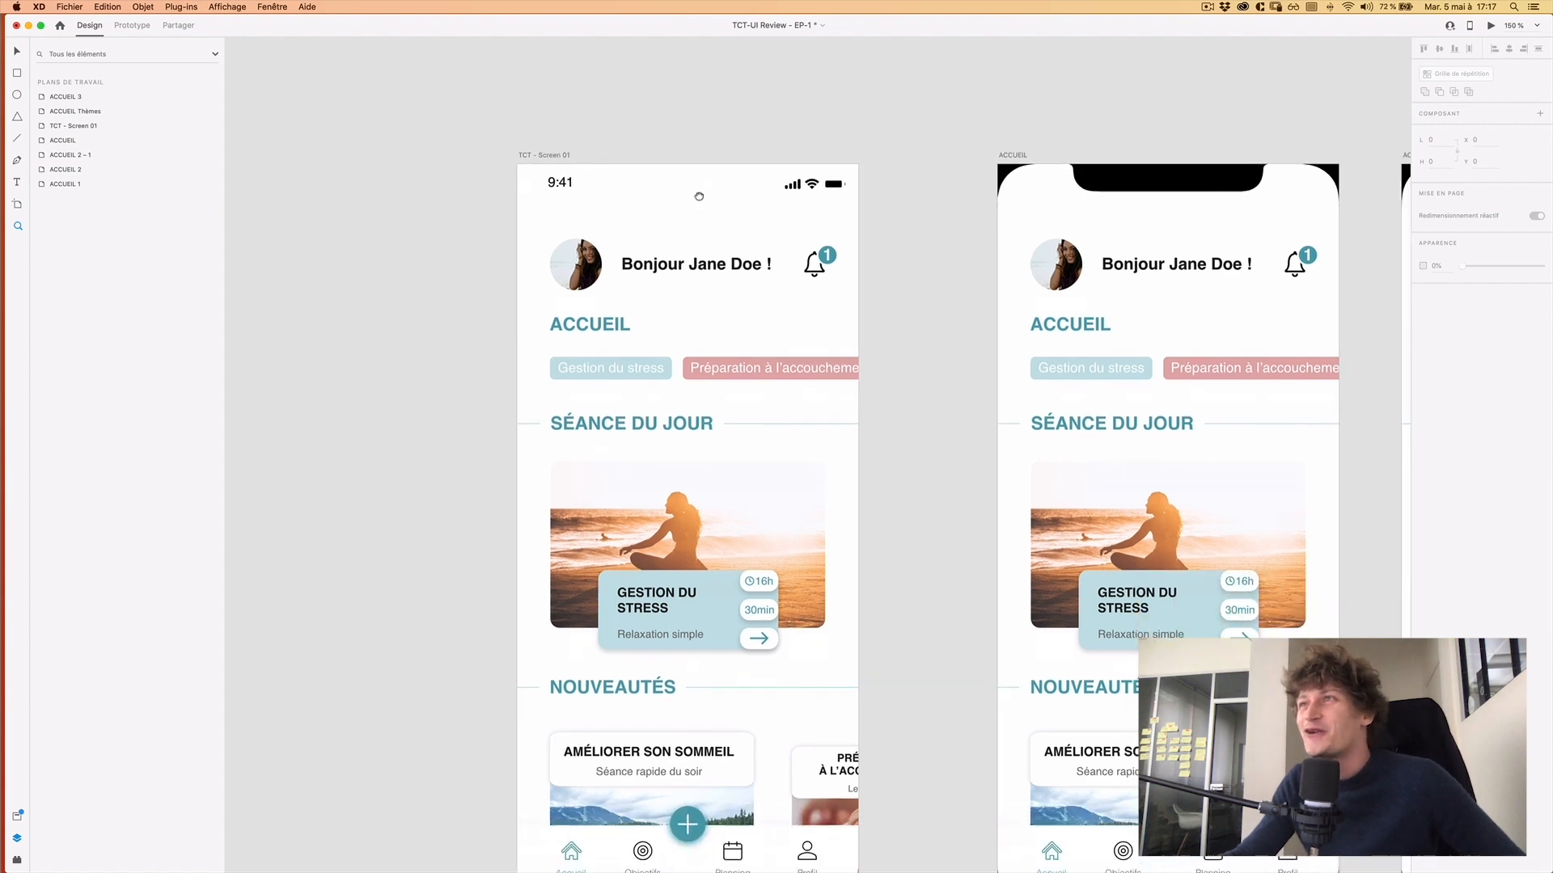
scroll(699, 196, "down", 2)
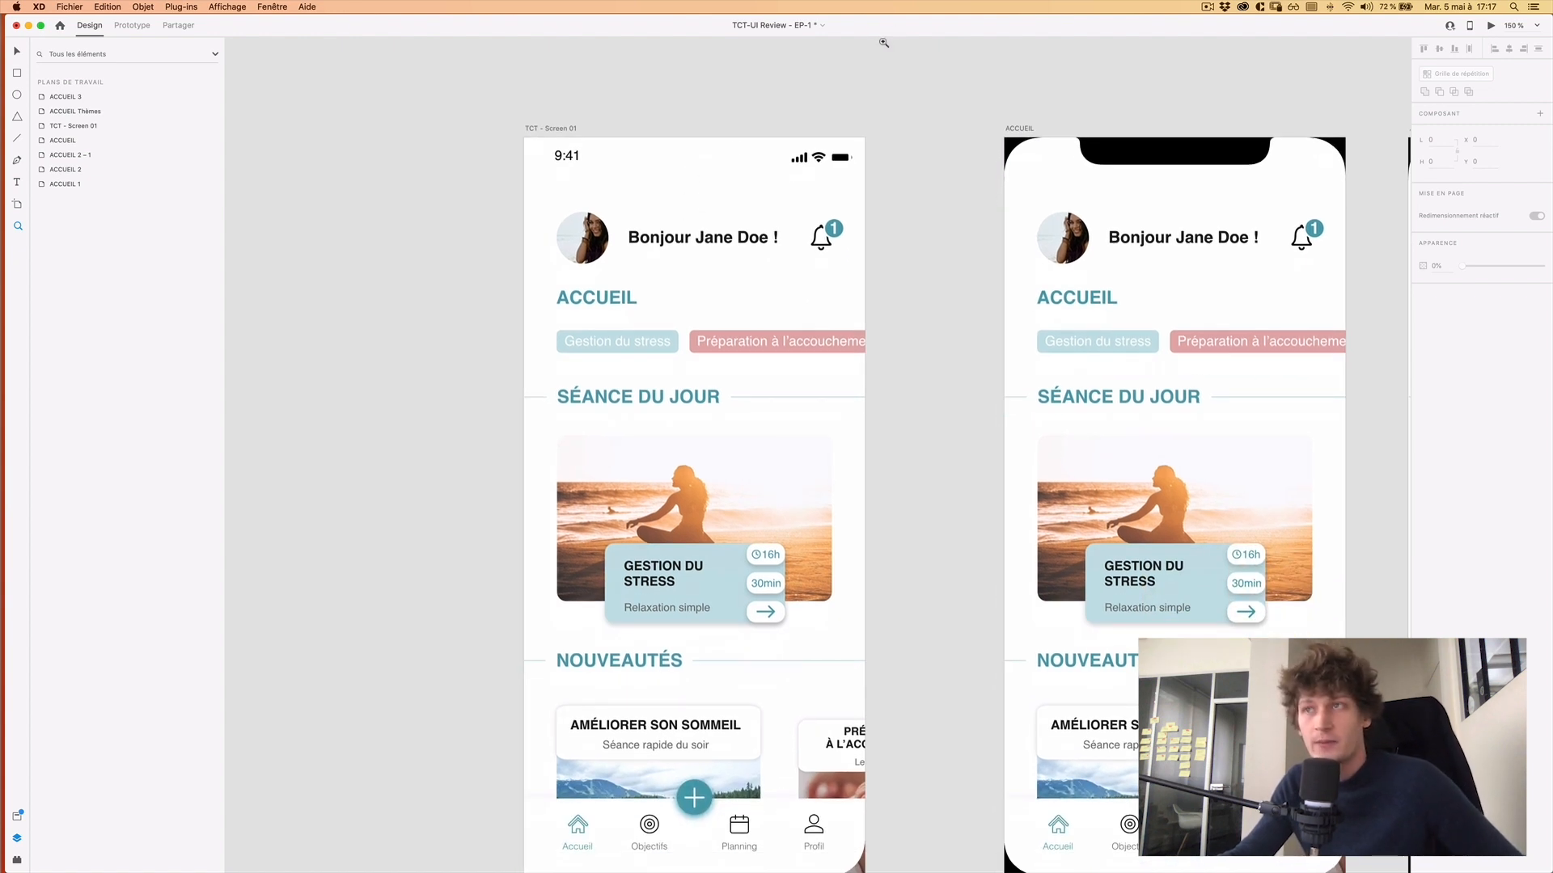
scroll(682, 229, "down", 1)
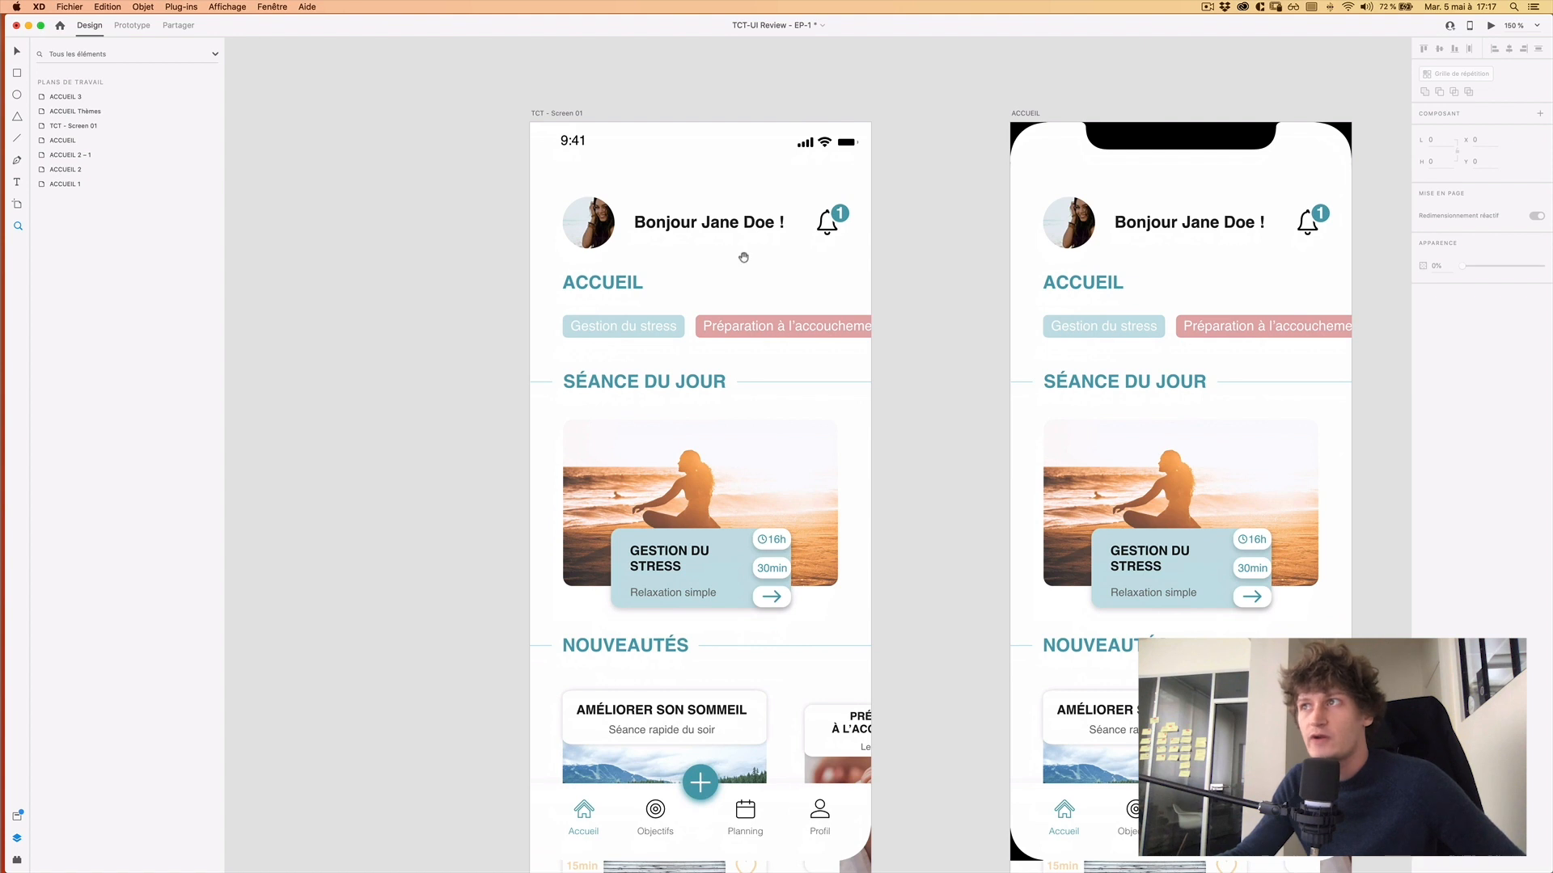
scroll(743, 257, "down", 2)
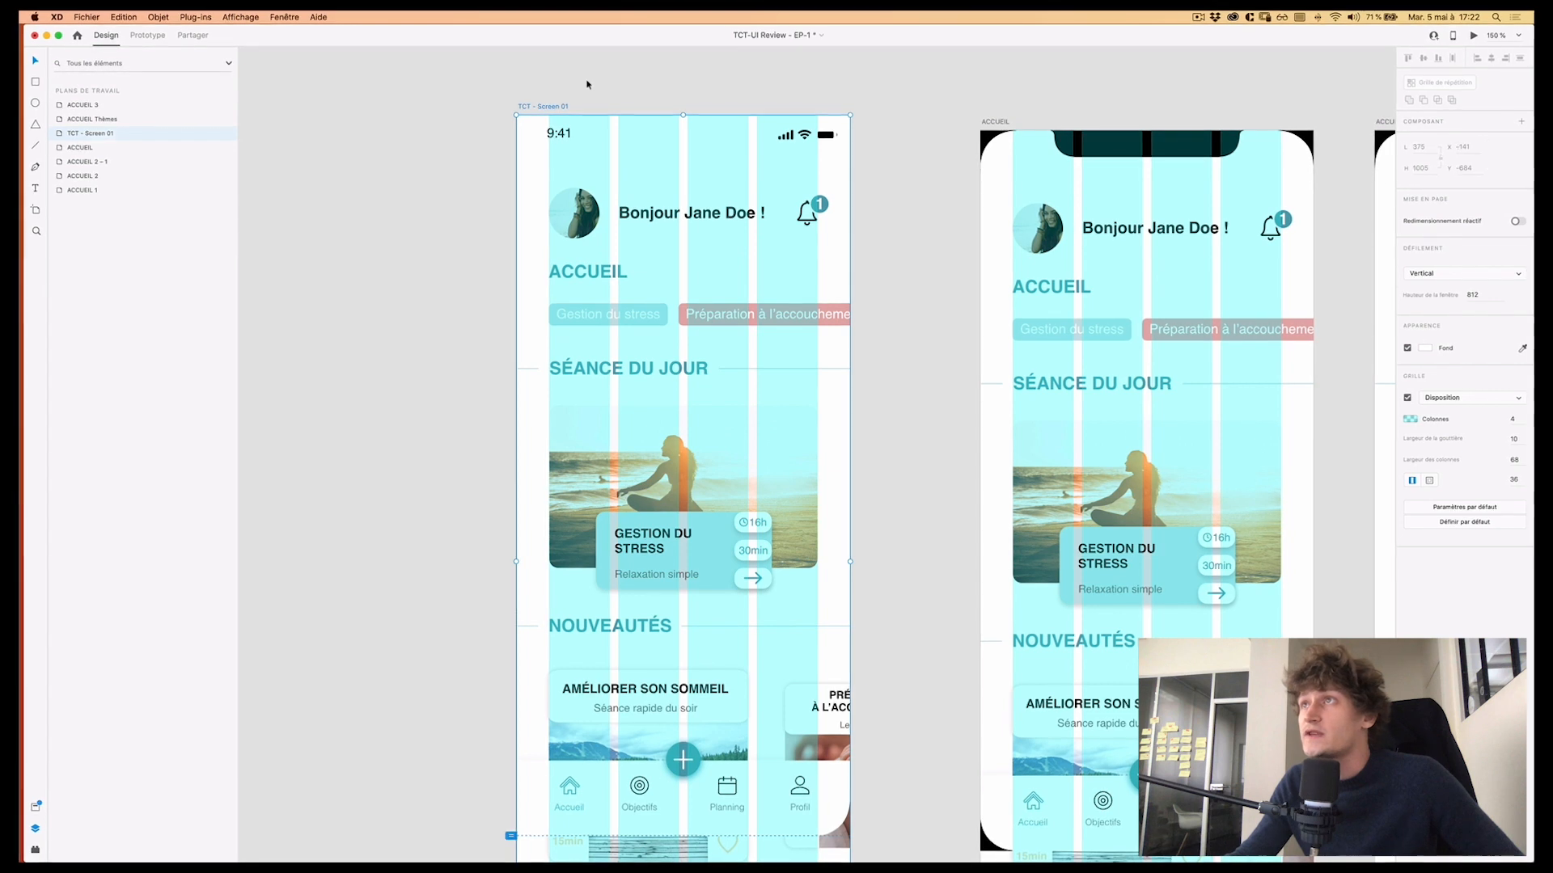
Try the square (Carré) grid on TCT - Screen 01, hide it, and switch back to the column layout (Disposition) grid.
left_click(545, 93)
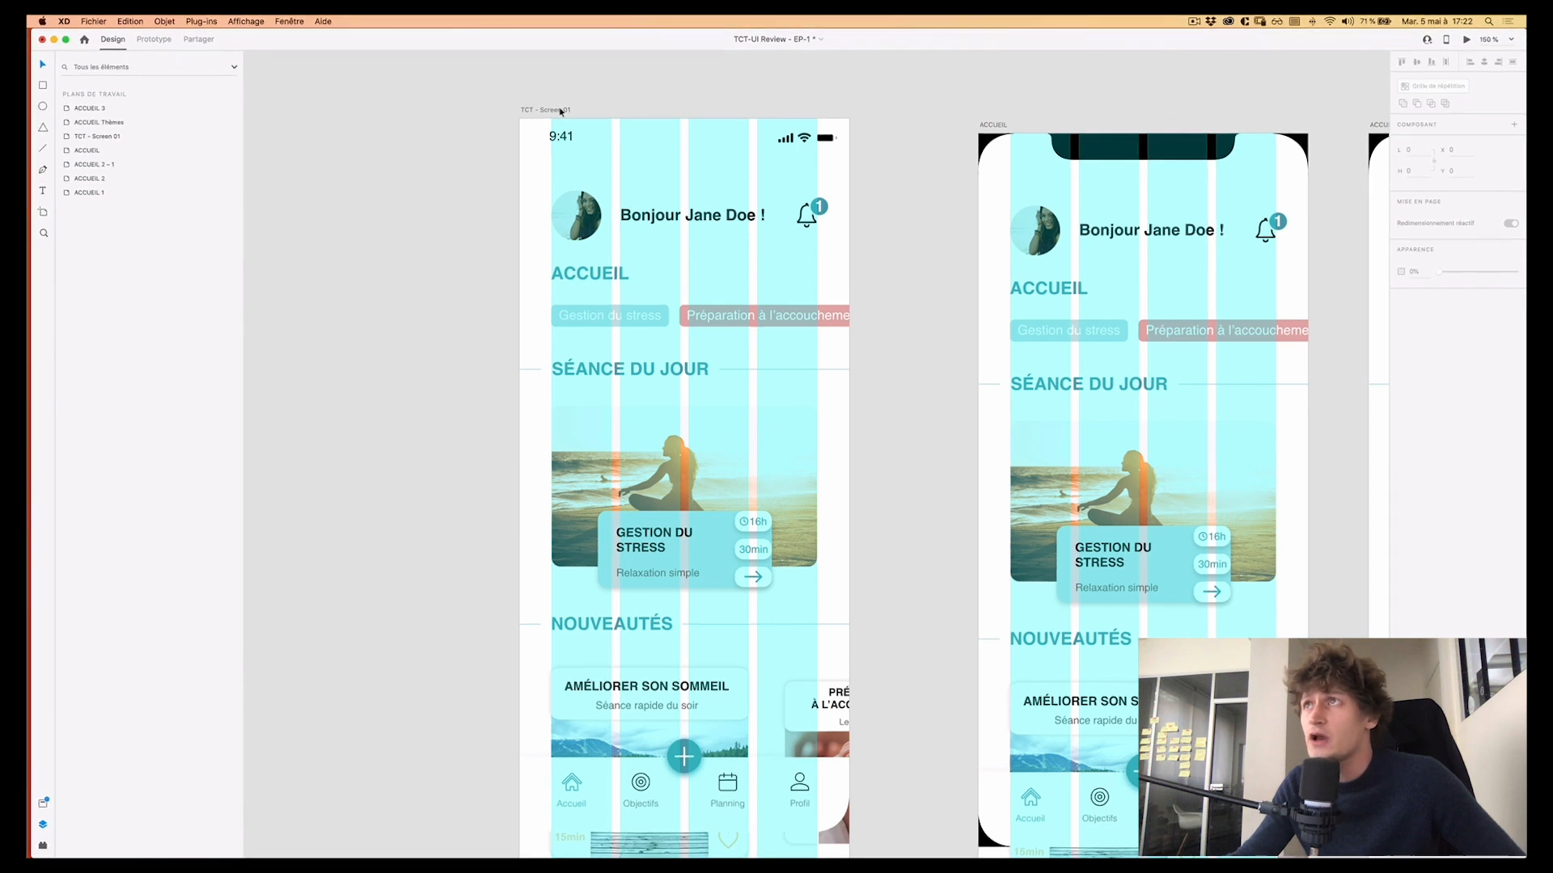
left_click(560, 110)
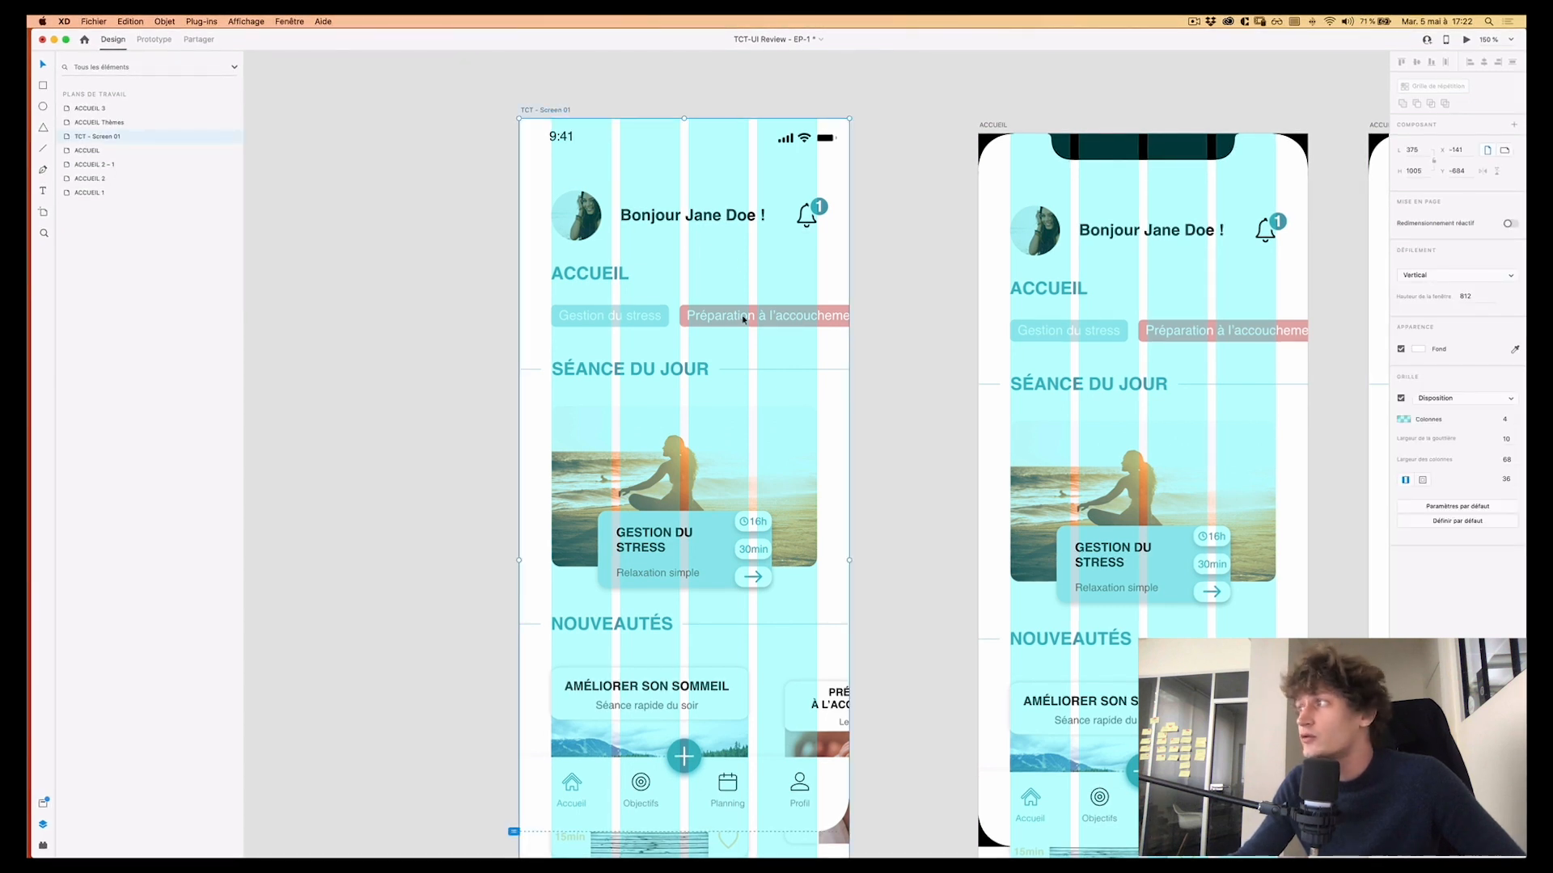
left_click(1468, 405)
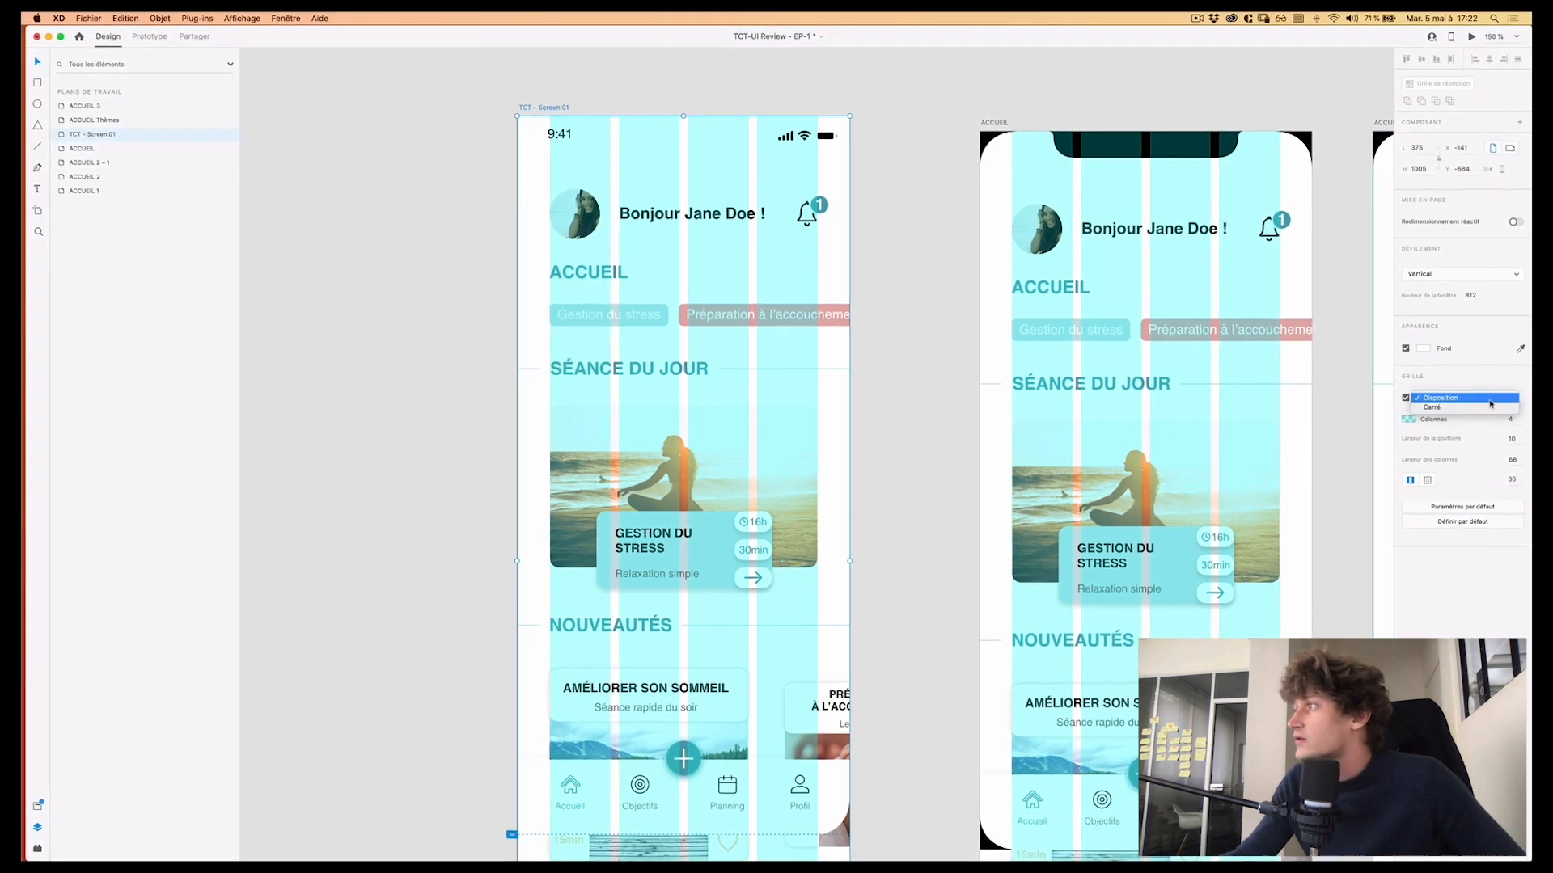
left_click(1478, 407)
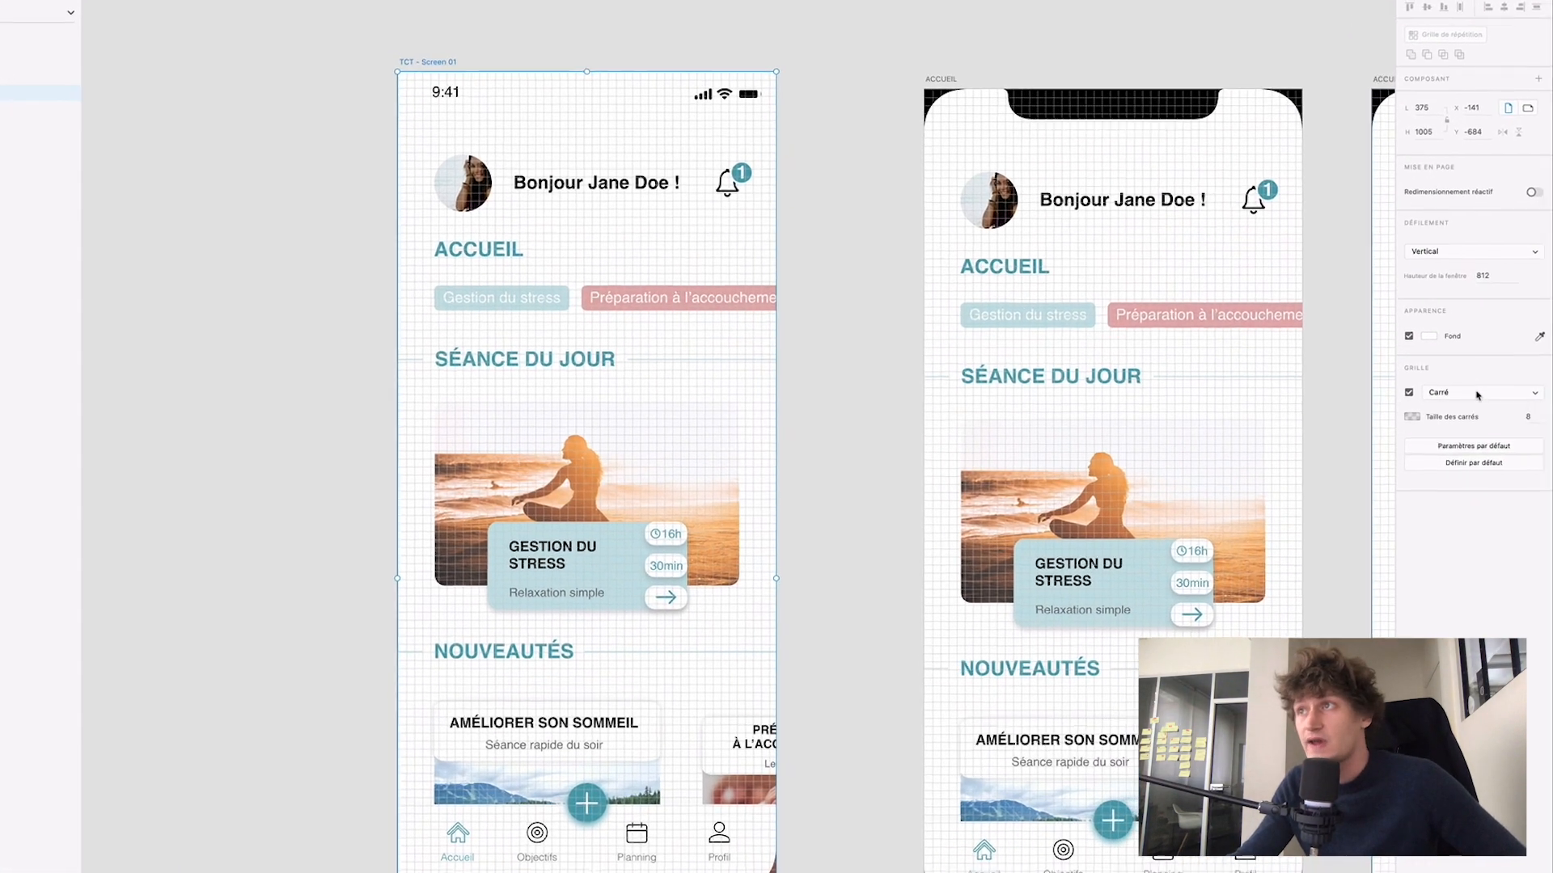
left_click(1404, 396)
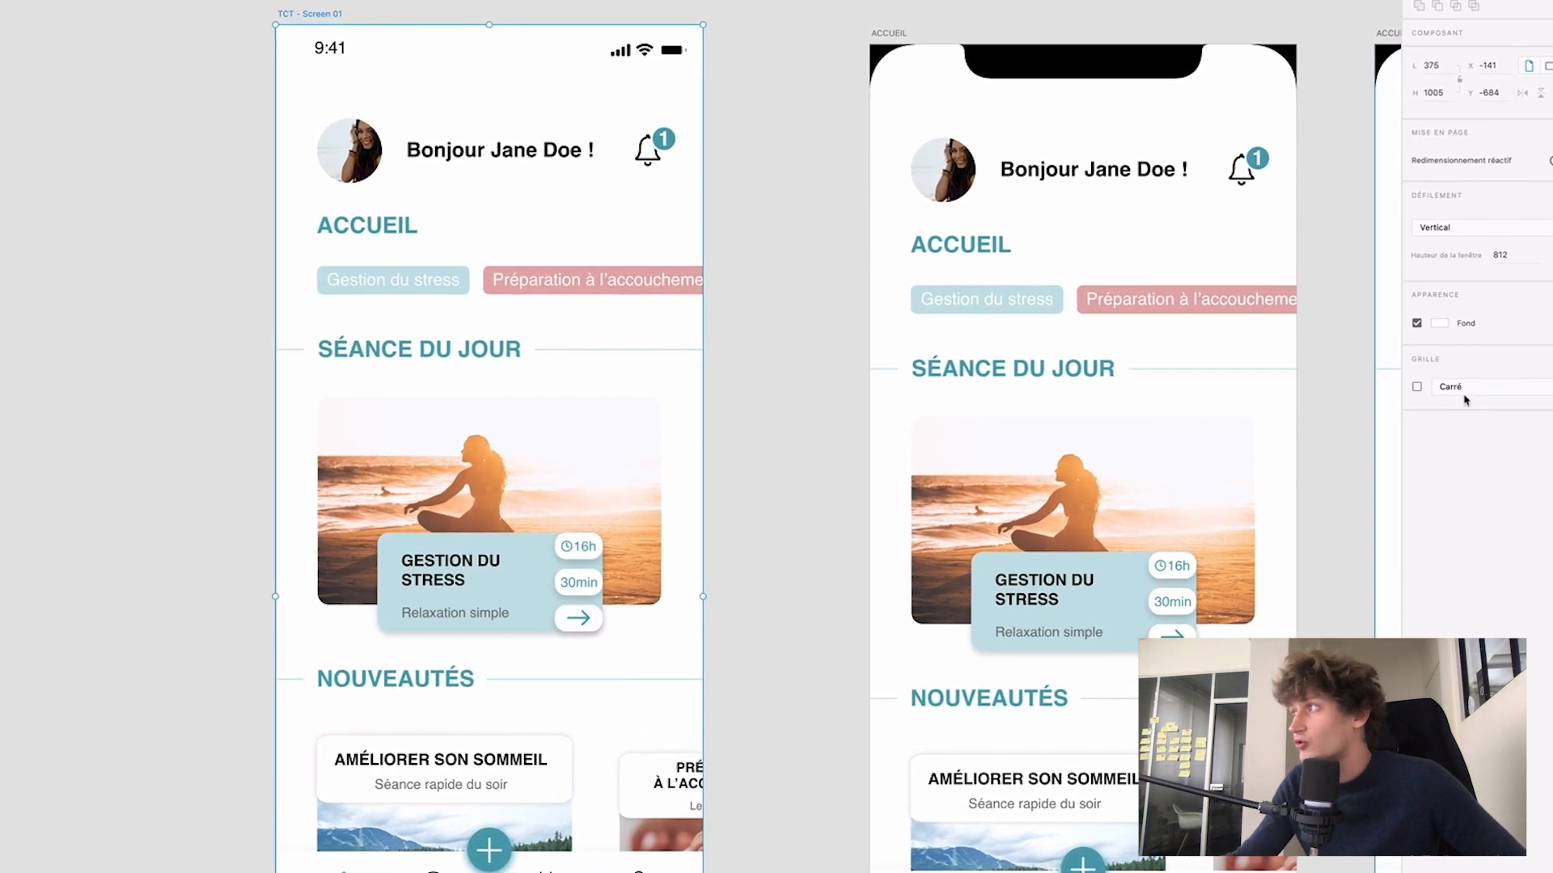
left_click(1459, 395)
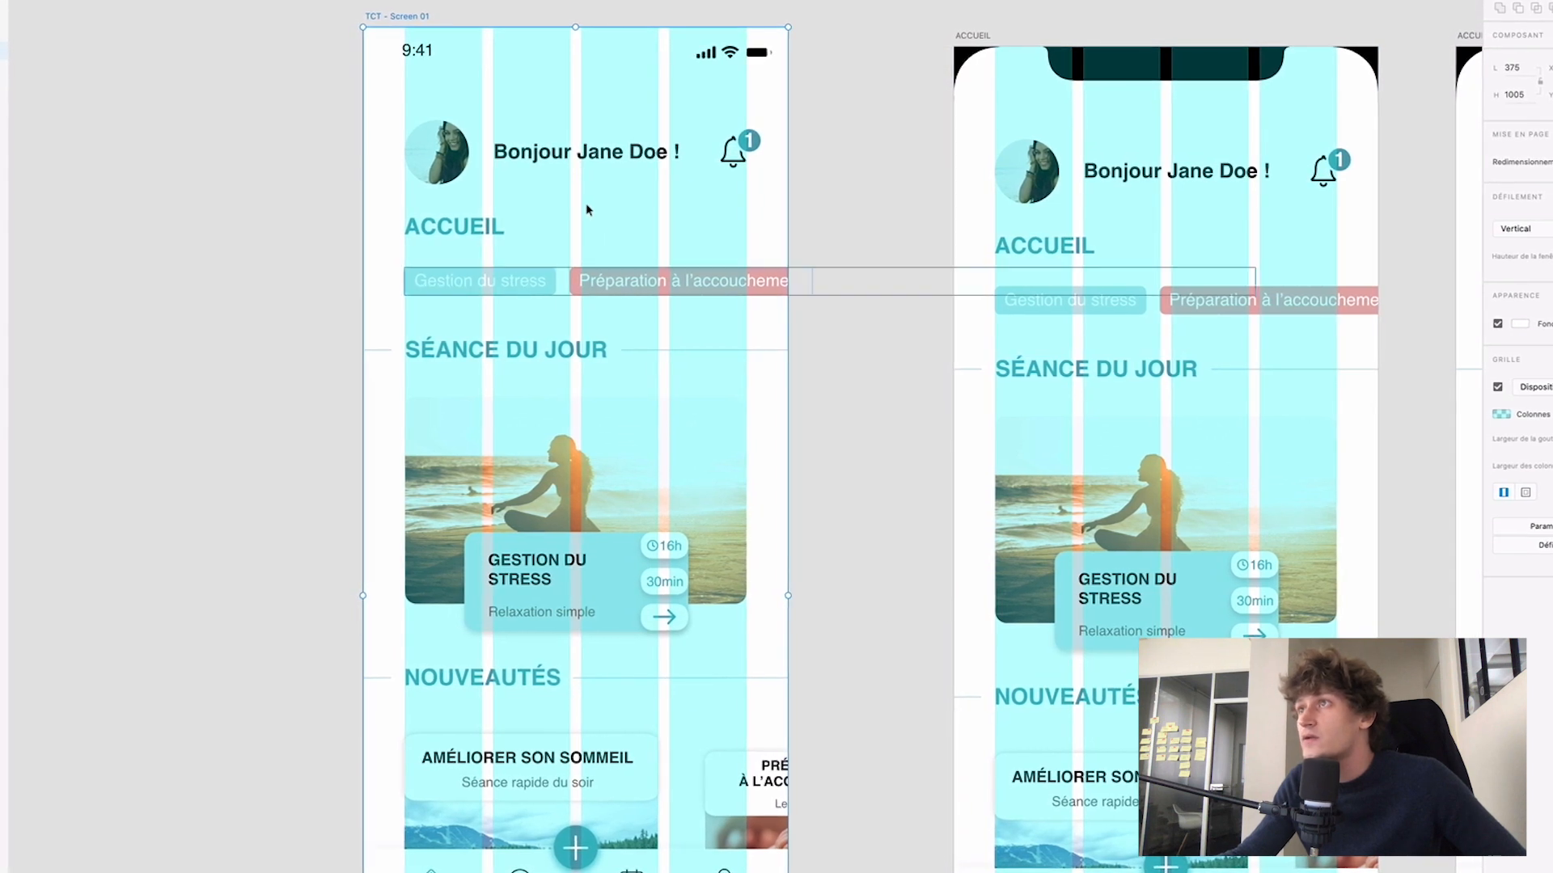
left_click(813, 432)
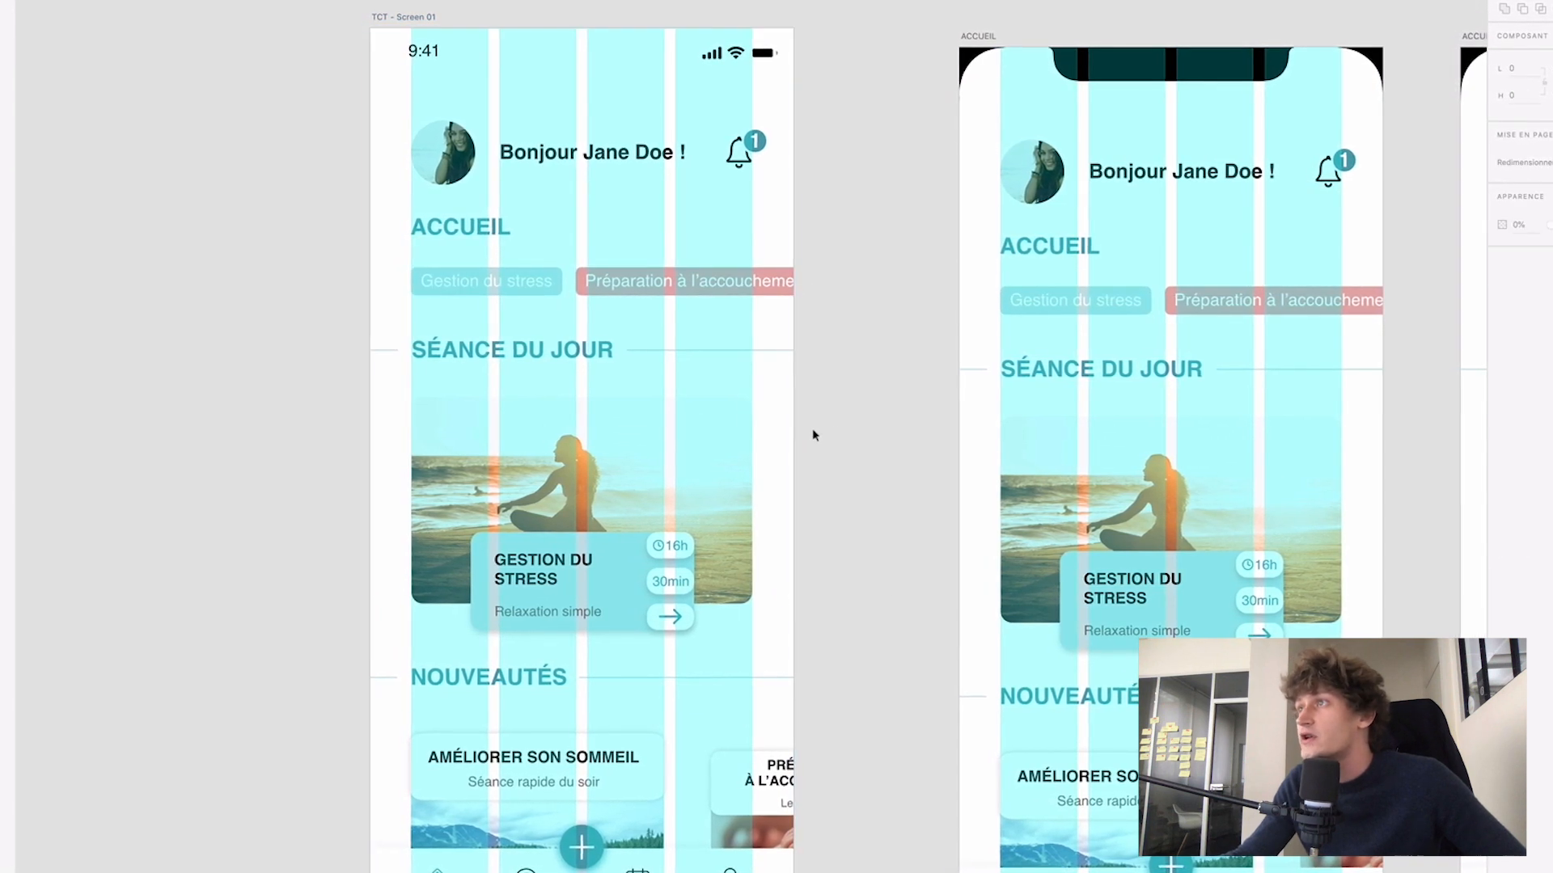
Set the layout grid of TCT - Screen 01 to an 18 gutter width and side margins of 24.
left_click(410, 22)
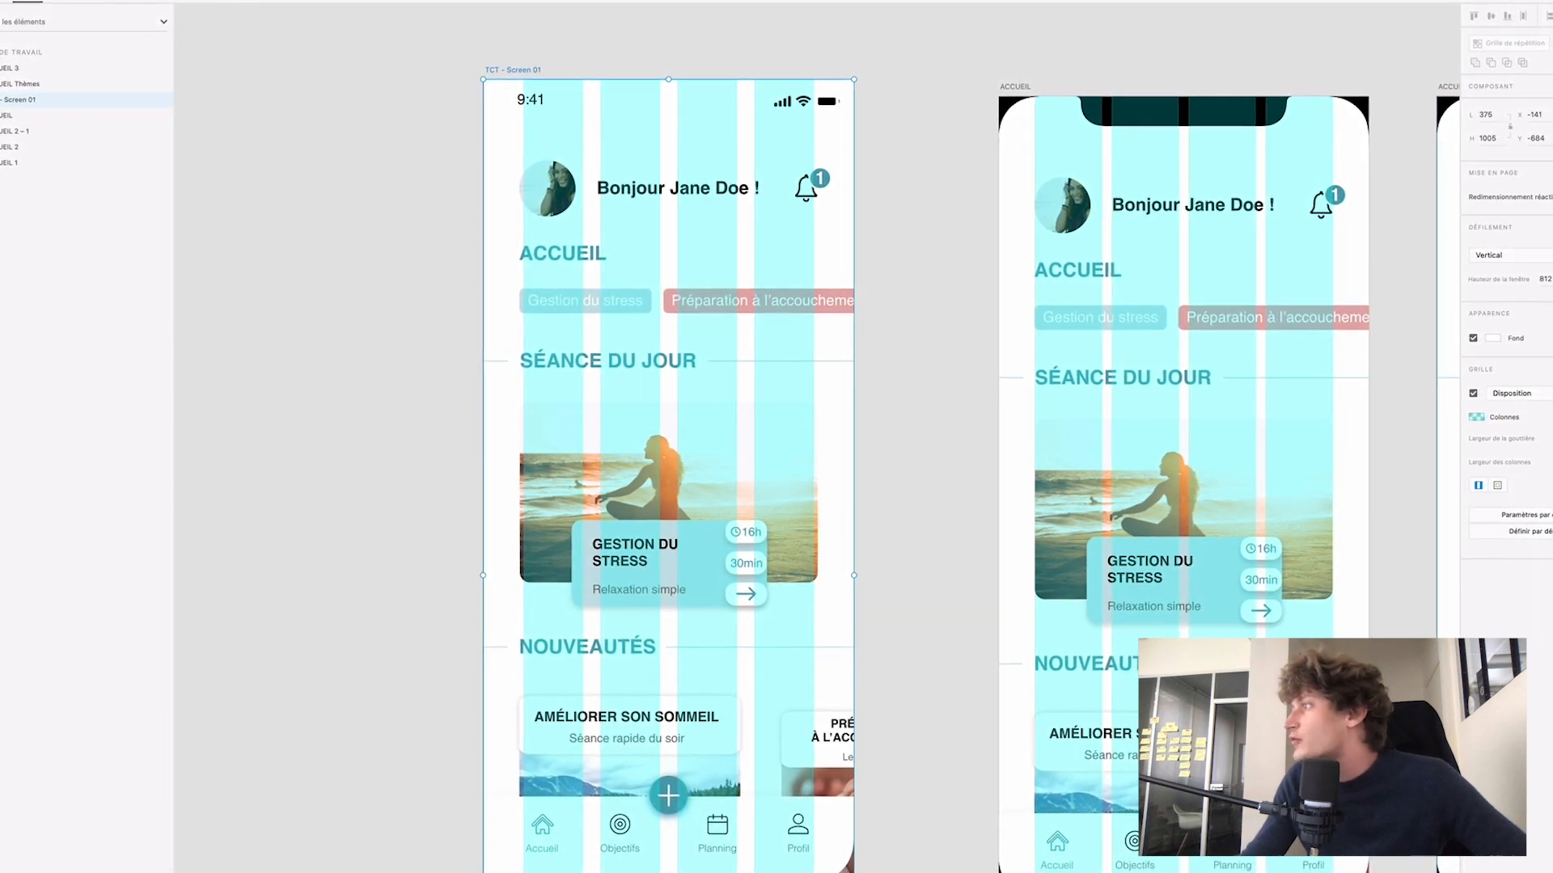
left_click(718, 490)
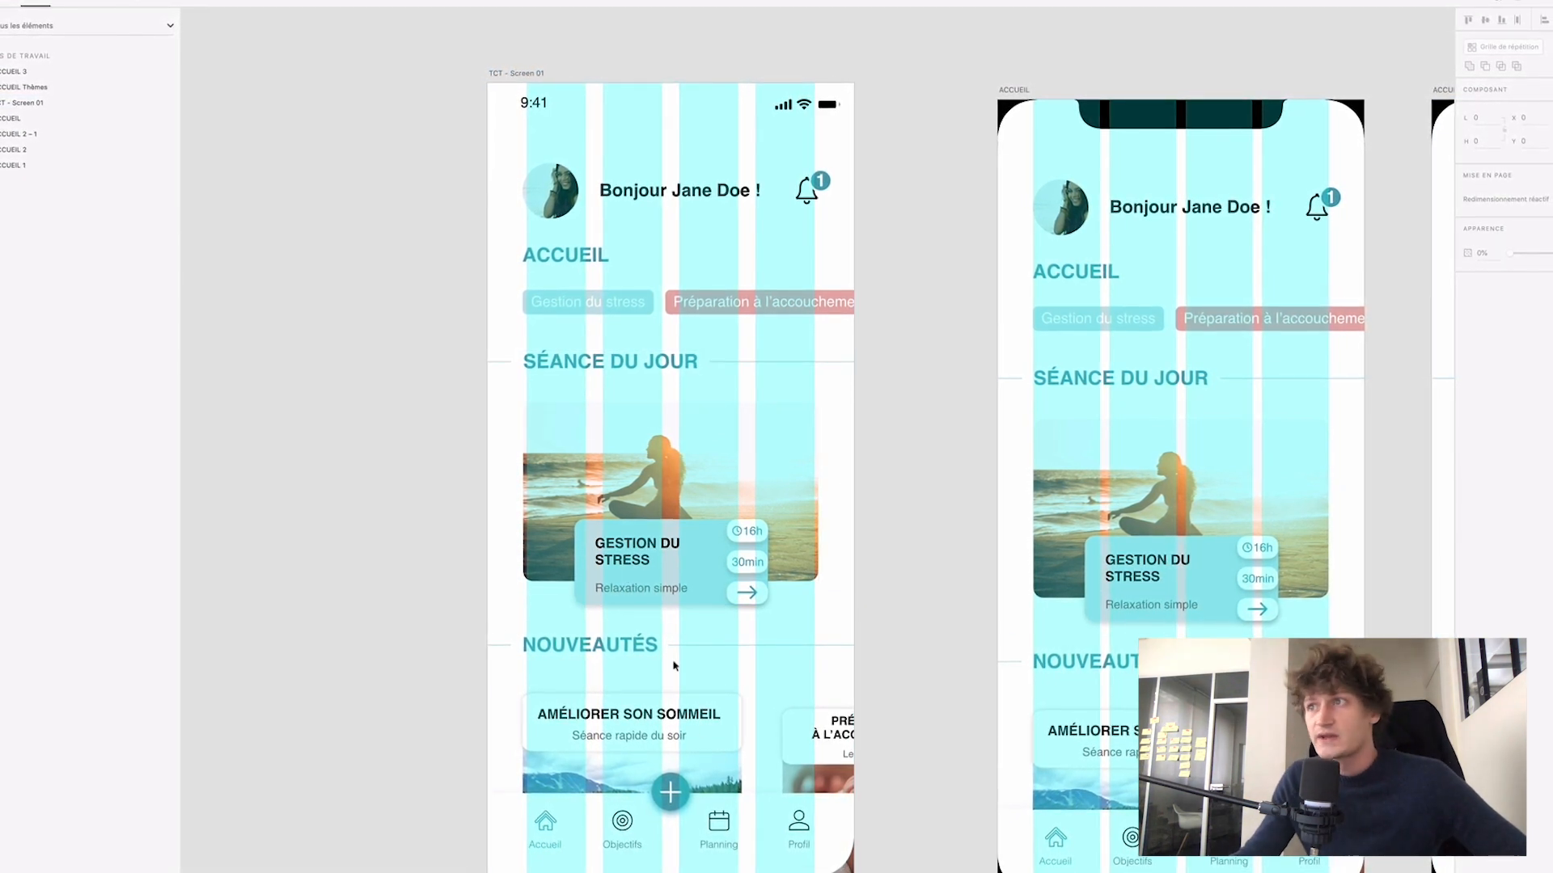
left_click(494, 385)
left_click(523, 396)
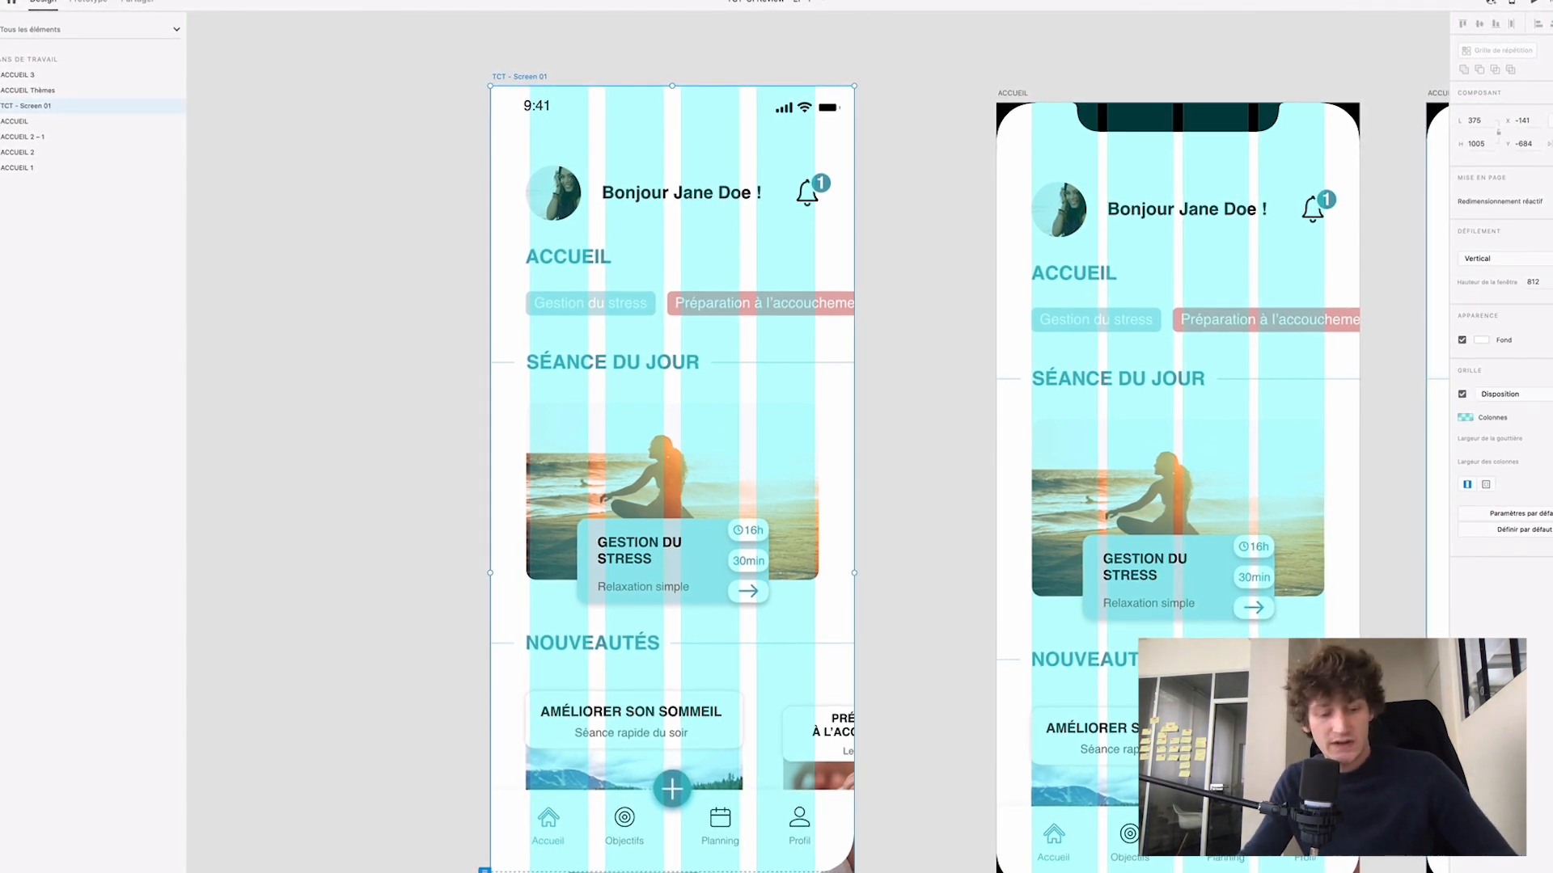
key("Tab")
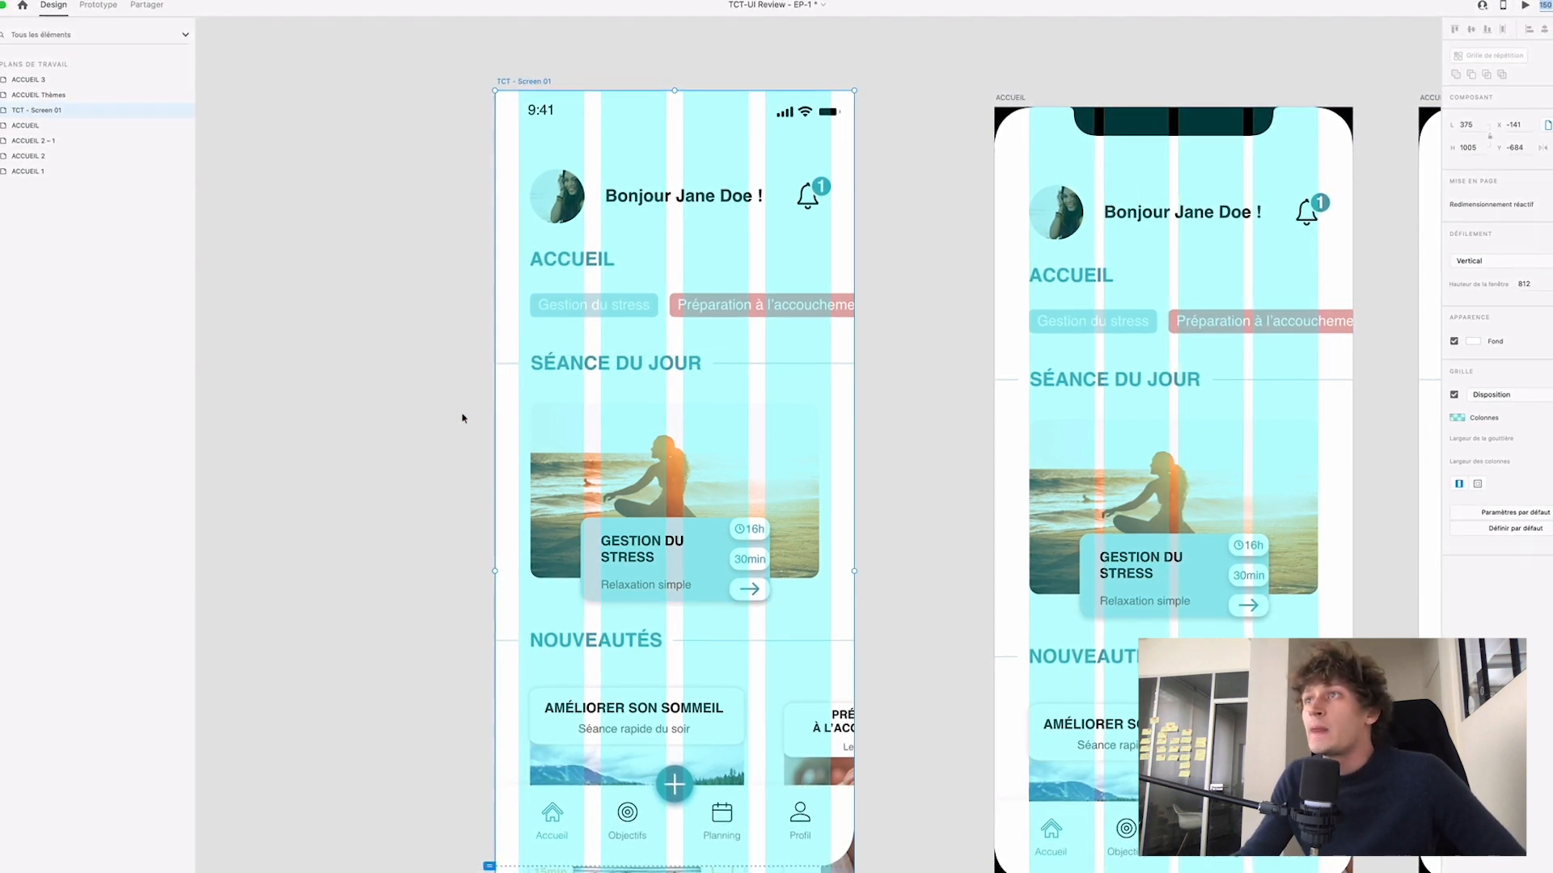
Examine how the top content of TCT - Screen 01 sits on the grid columns, selecting the Status Bar to check its extent.
left_click(429, 343)
left_click(532, 128)
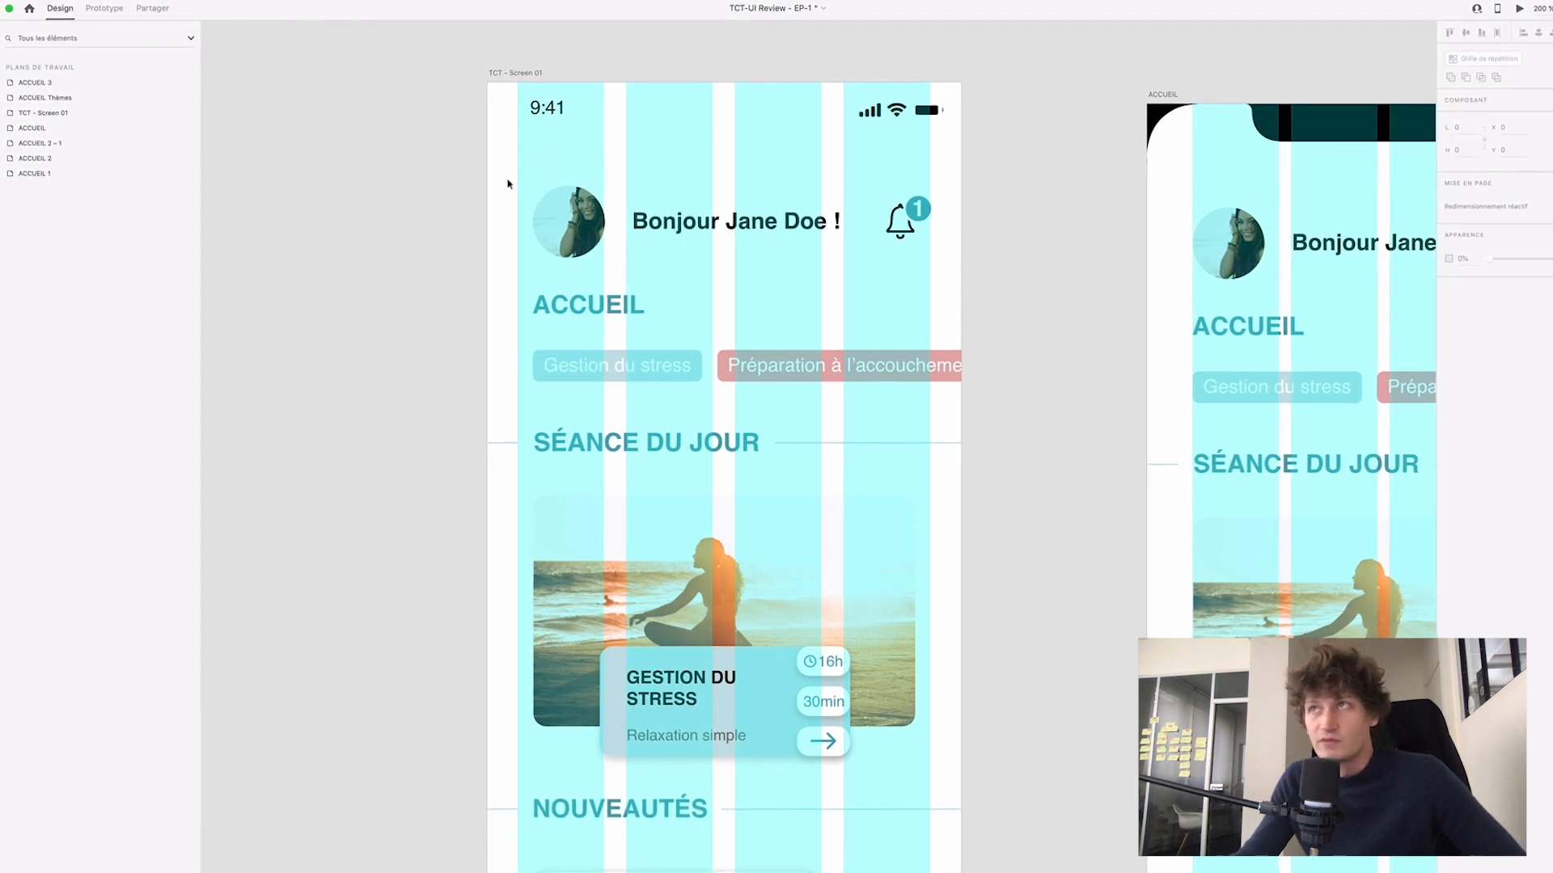
left_click(537, 121)
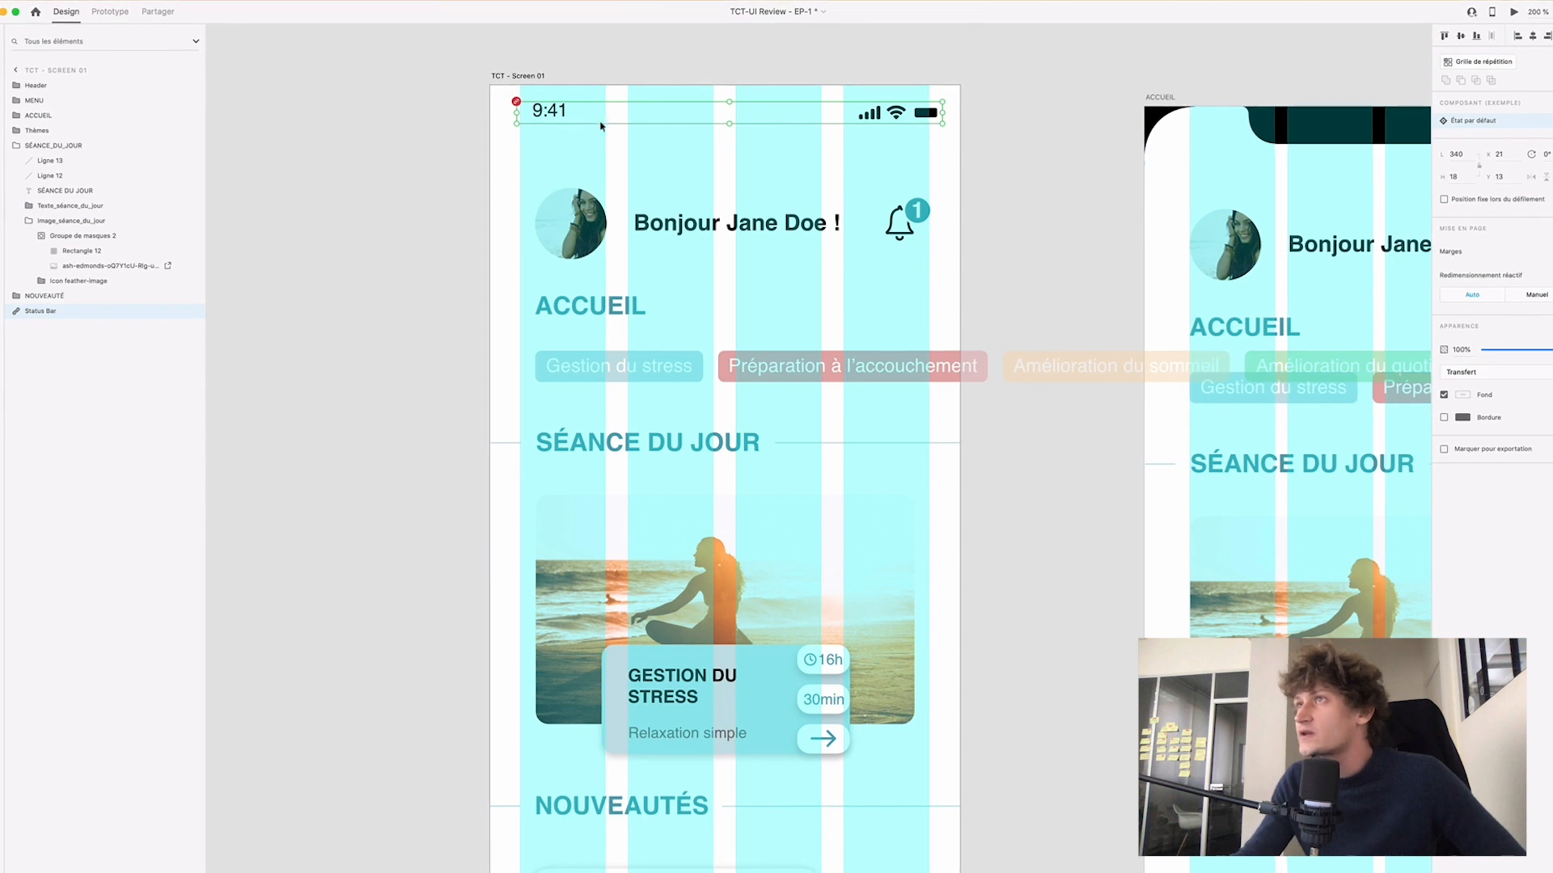
Save the grid settings of TCT - Screen 01 as the default and apply them to the ACCUEIL artboard.
left_click(587, 74)
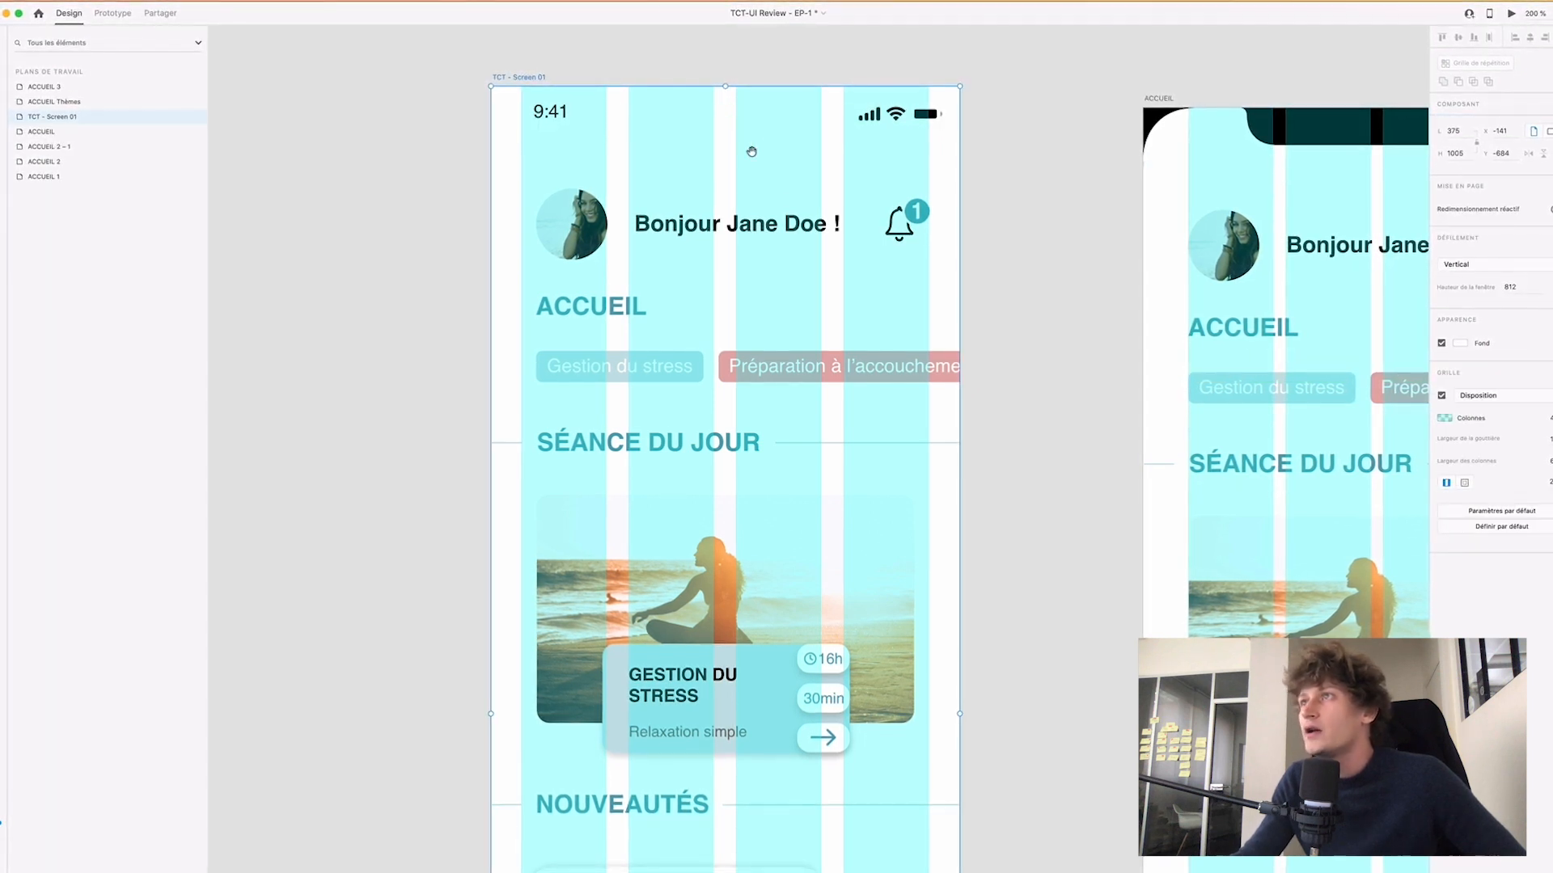
scroll(749, 152, "down", 1)
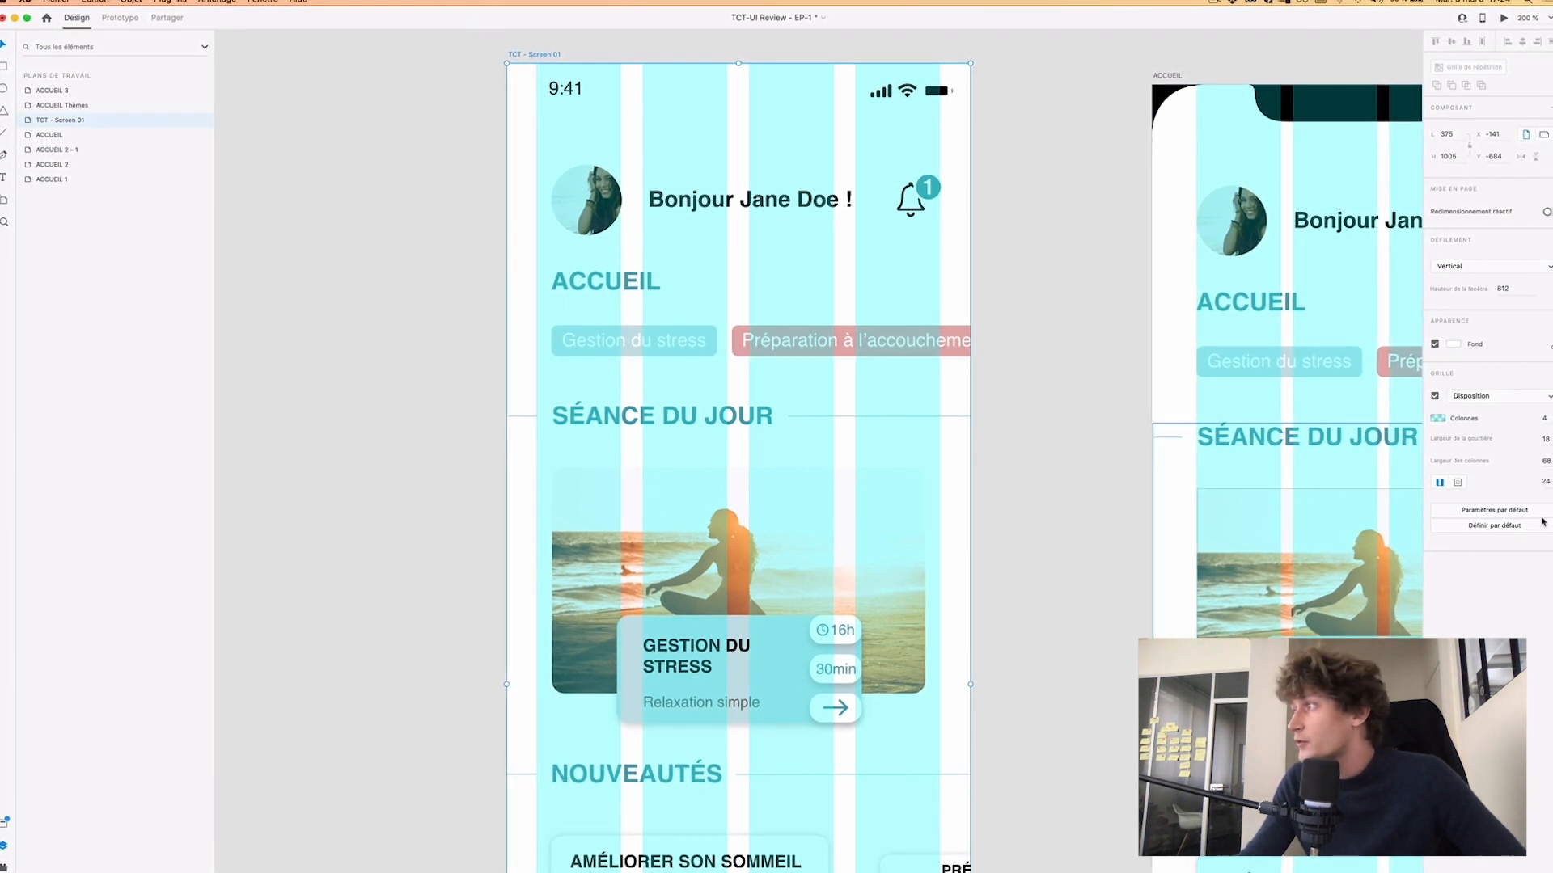
left_click(1110, 258)
left_click_drag(1110, 259, 763, 329)
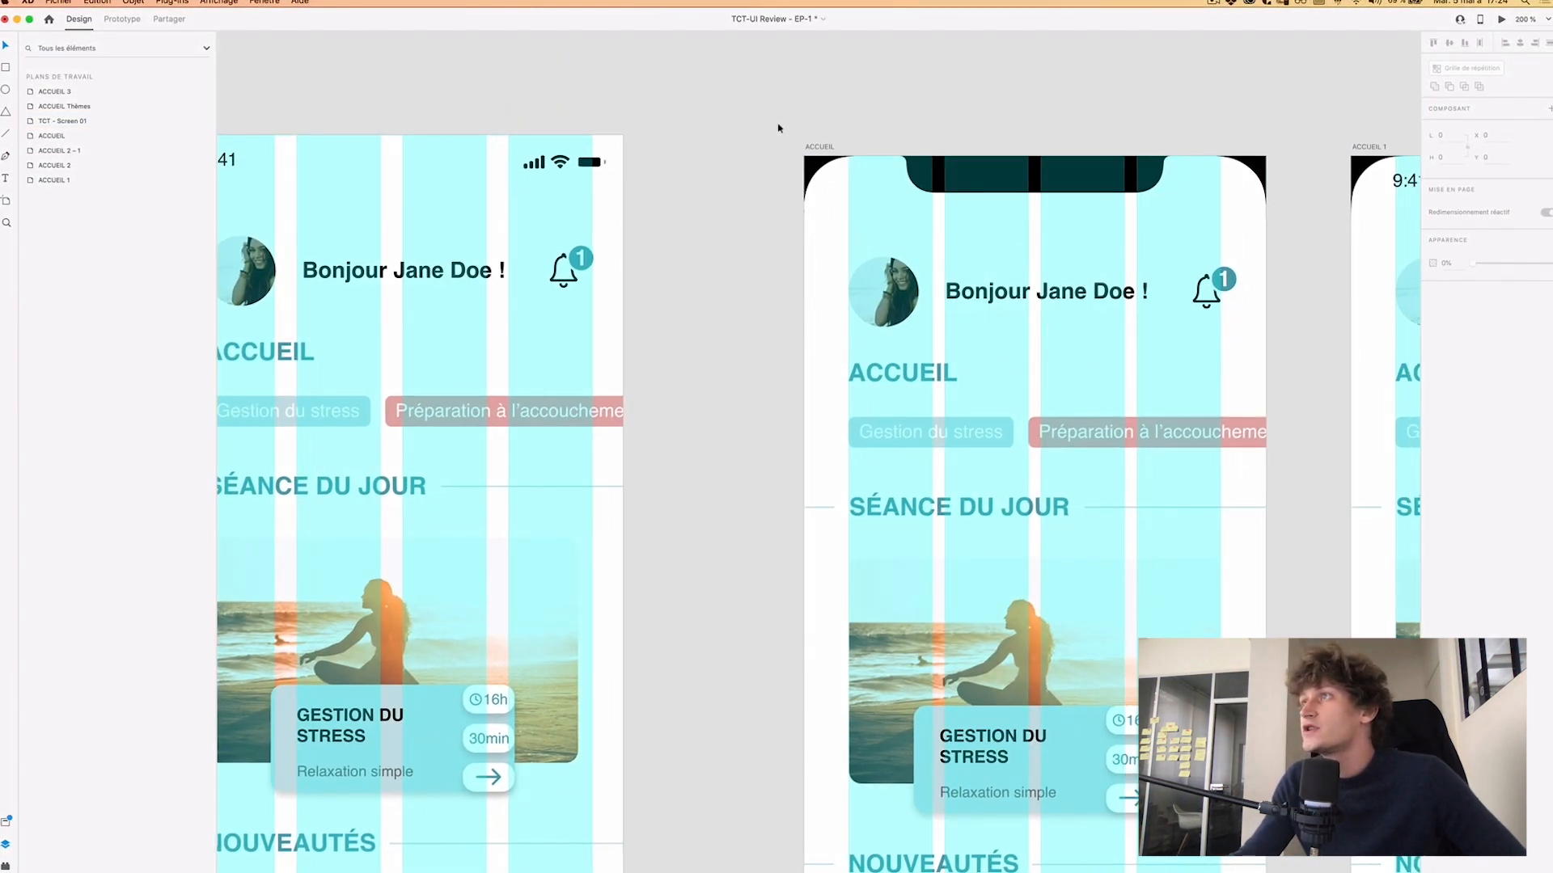
left_click(819, 148)
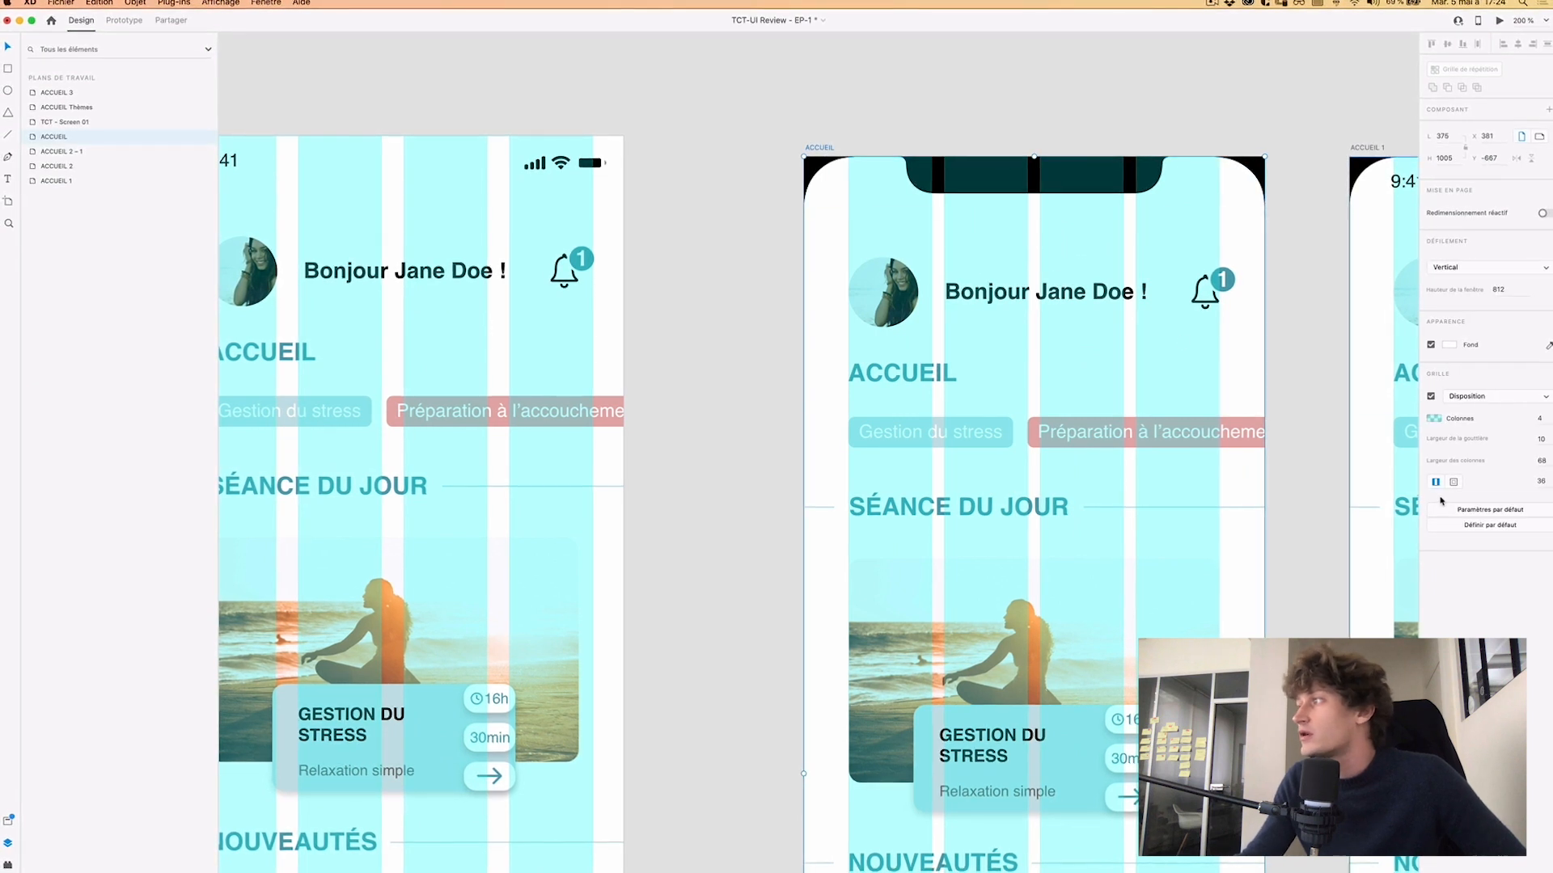
left_click(1505, 512)
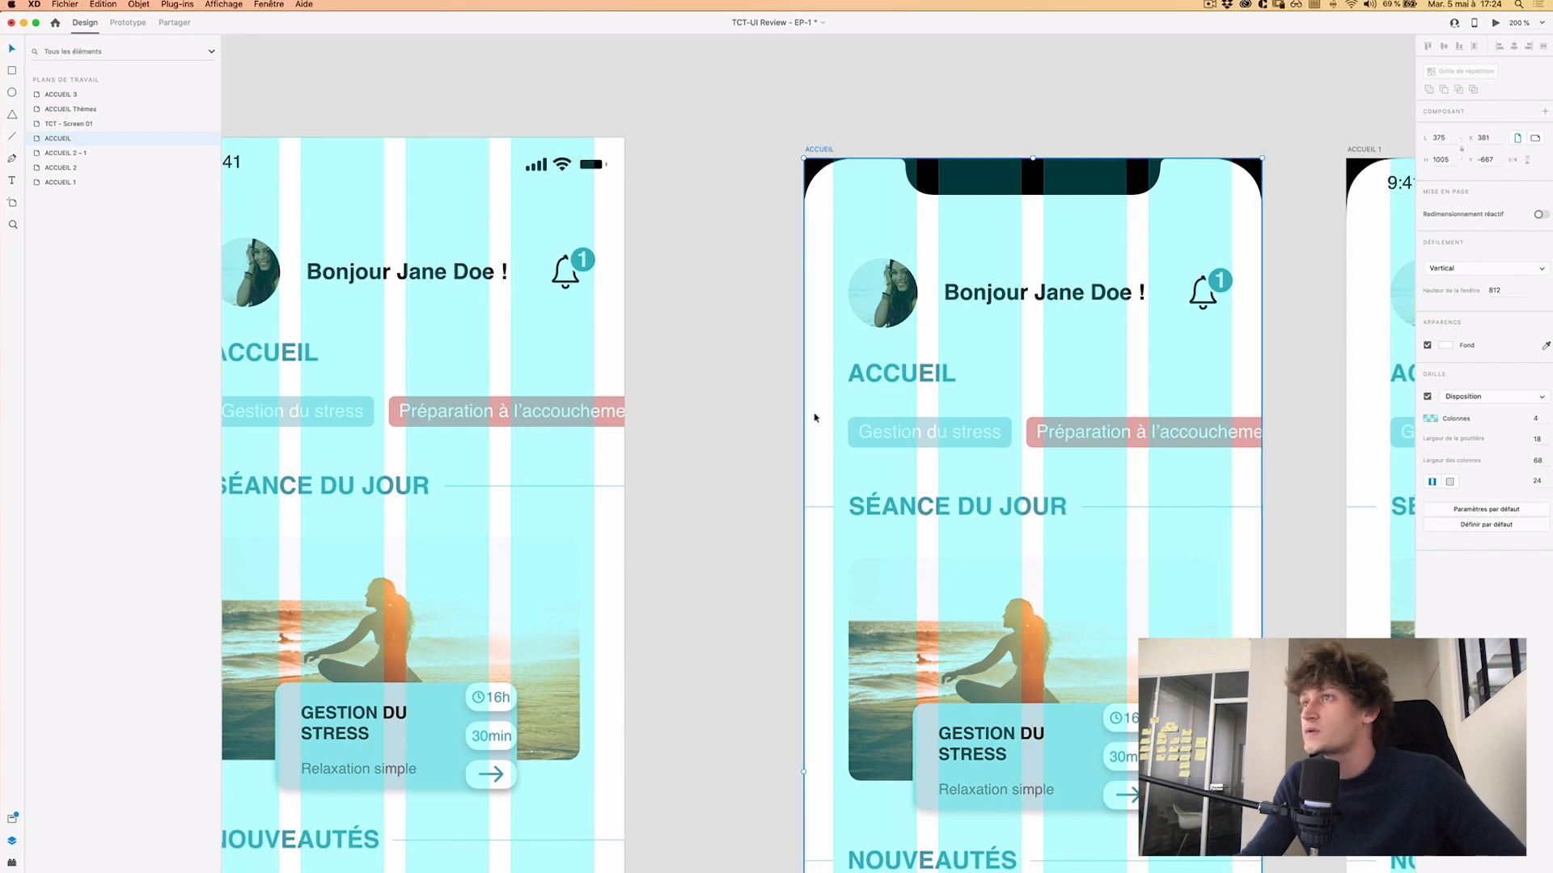
Move the Header group of TCT - Screen 01 to X 24, Y 51, aligning the profile picture with the first column's outer edge.
scroll(976, 380, "left", 5)
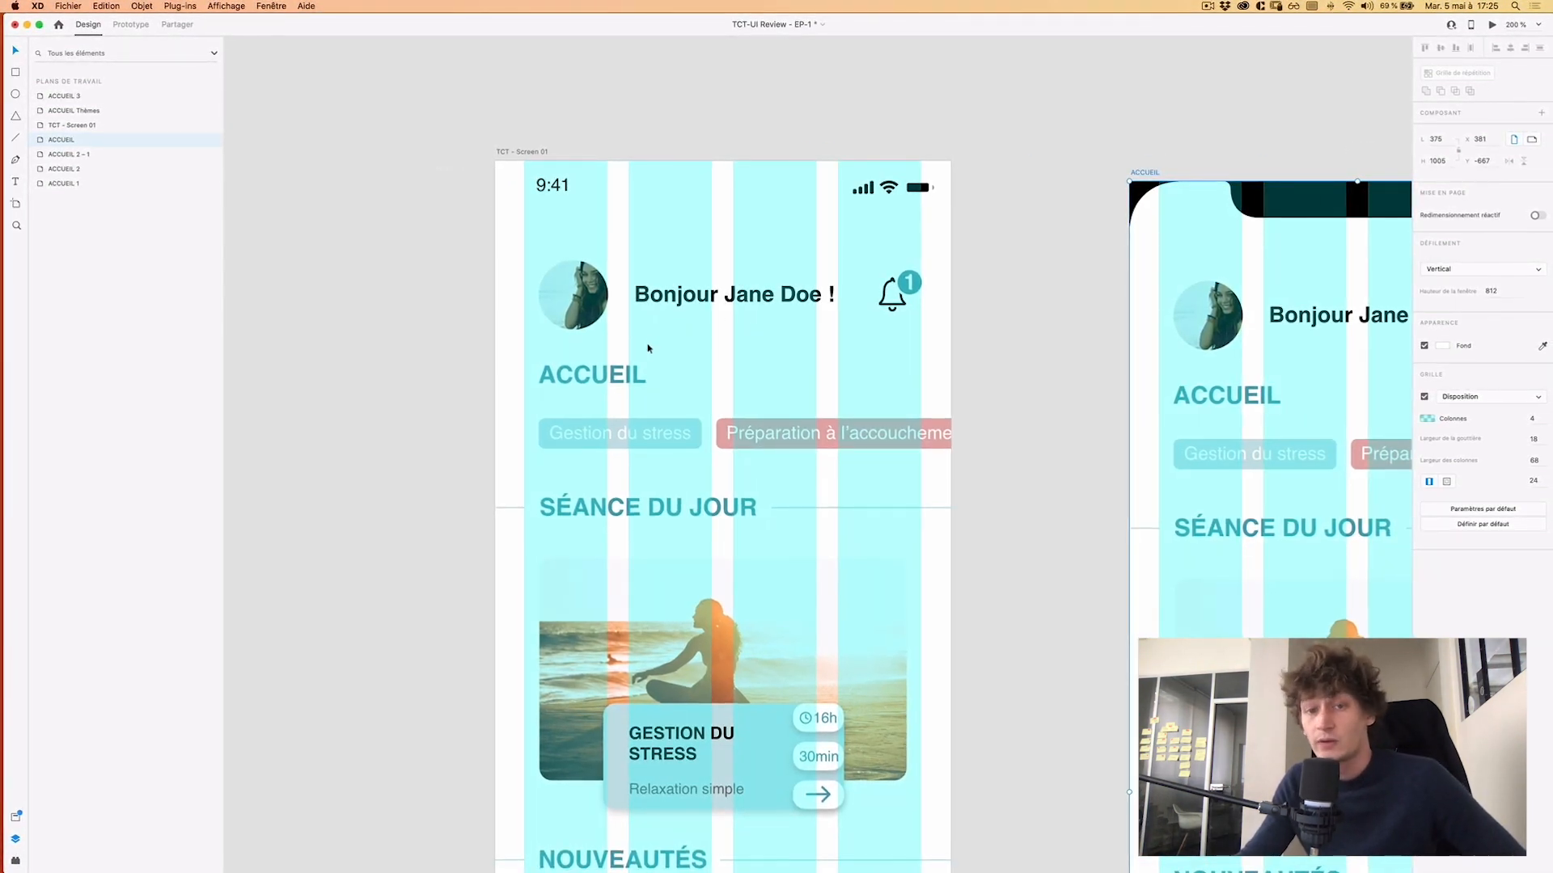
scroll(582, 267, "down", 2)
scroll(582, 266, "right", 2)
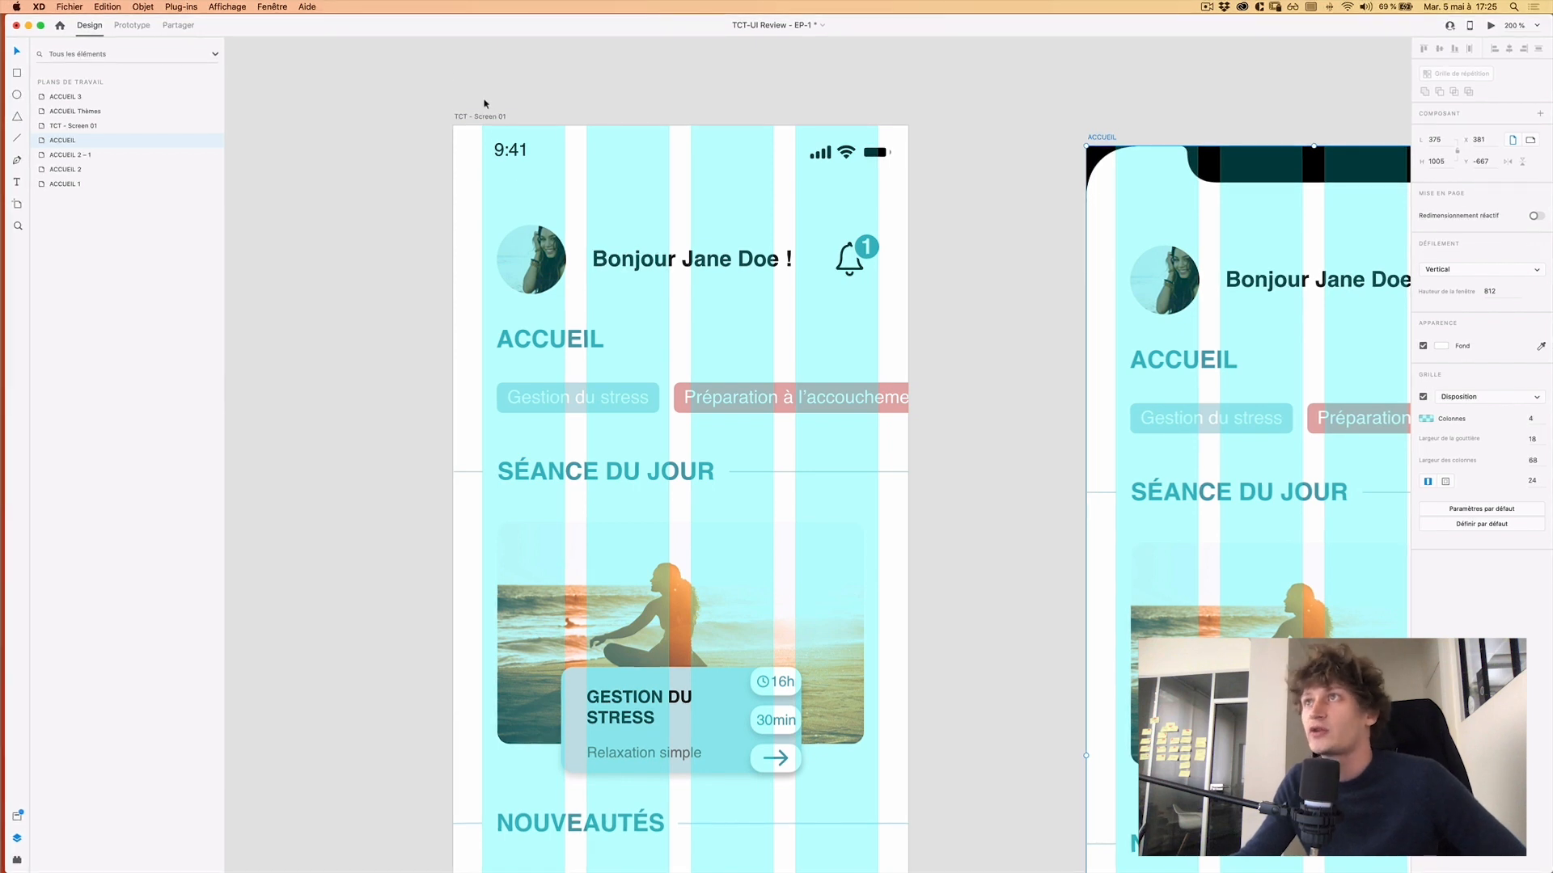
scroll(592, 104, "down", 2)
scroll(592, 104, "right", 2)
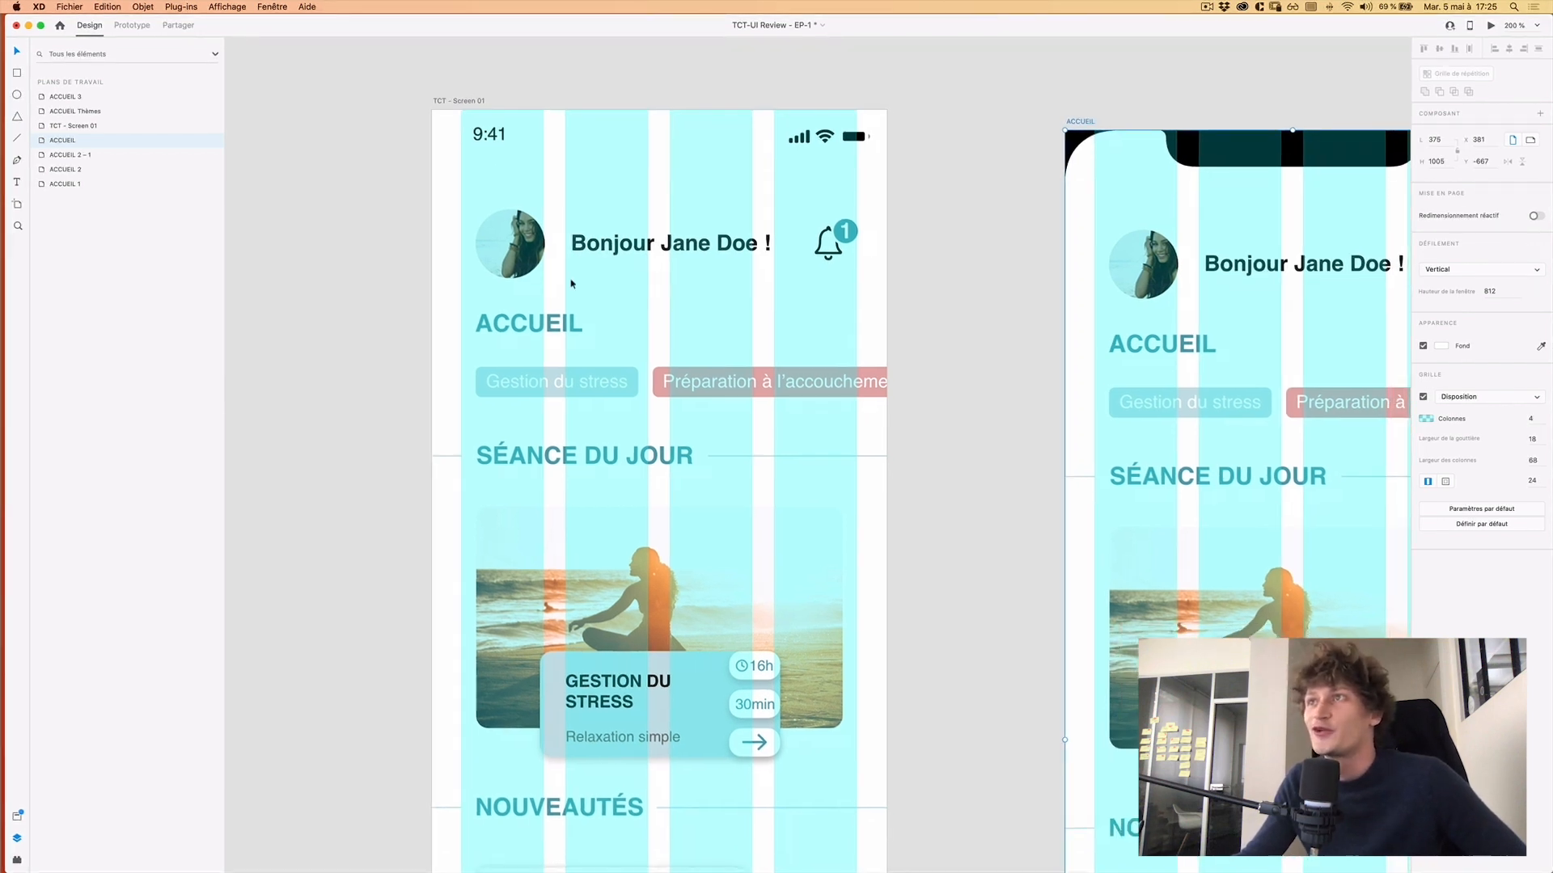
left_click(527, 236)
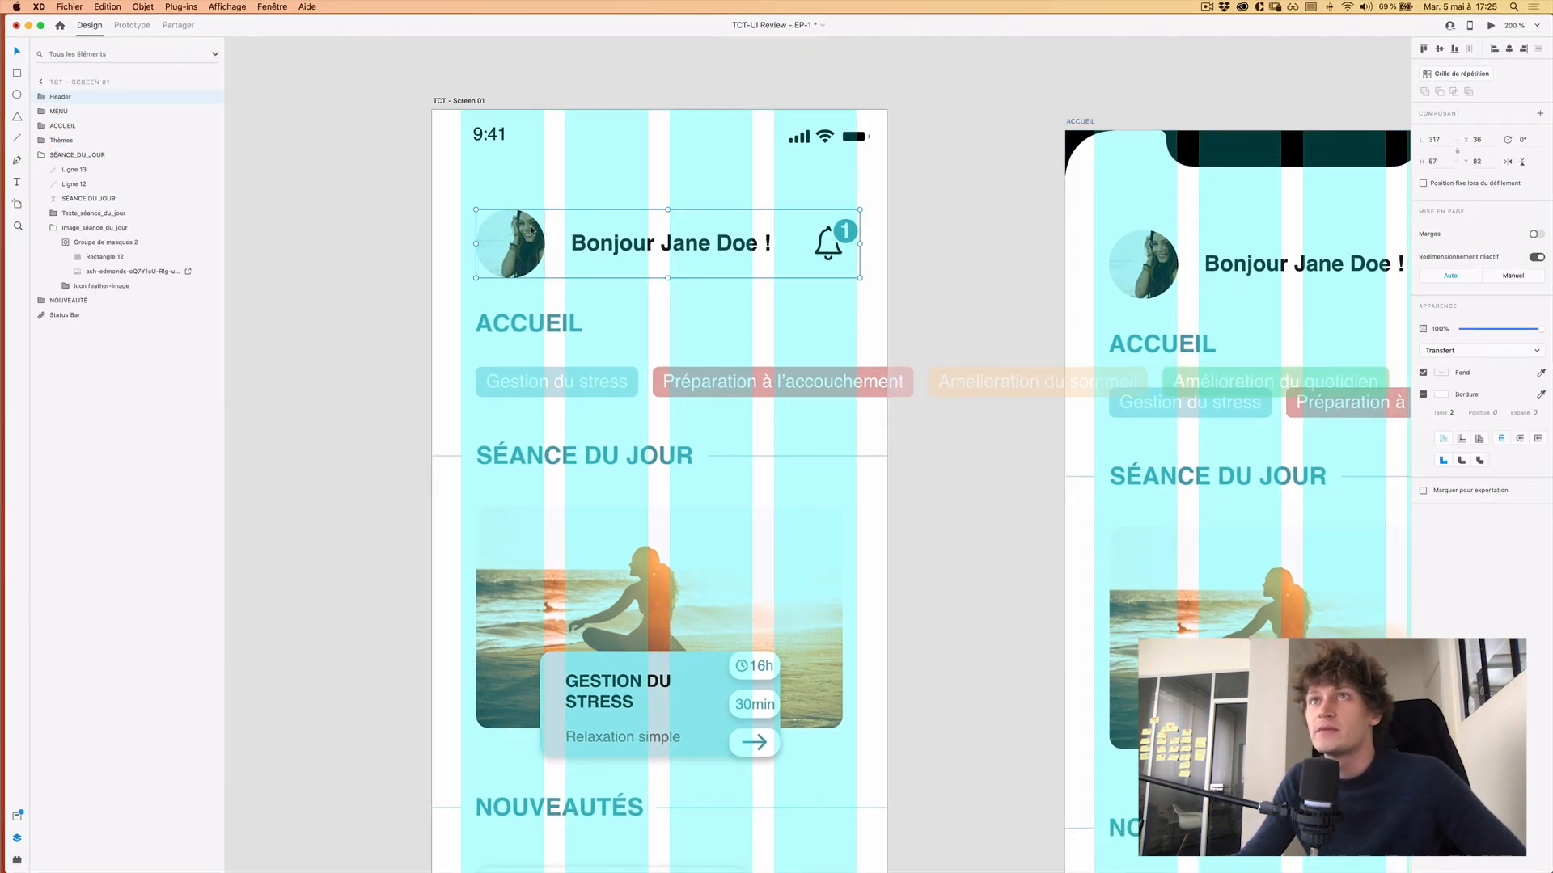
double_click(522, 241)
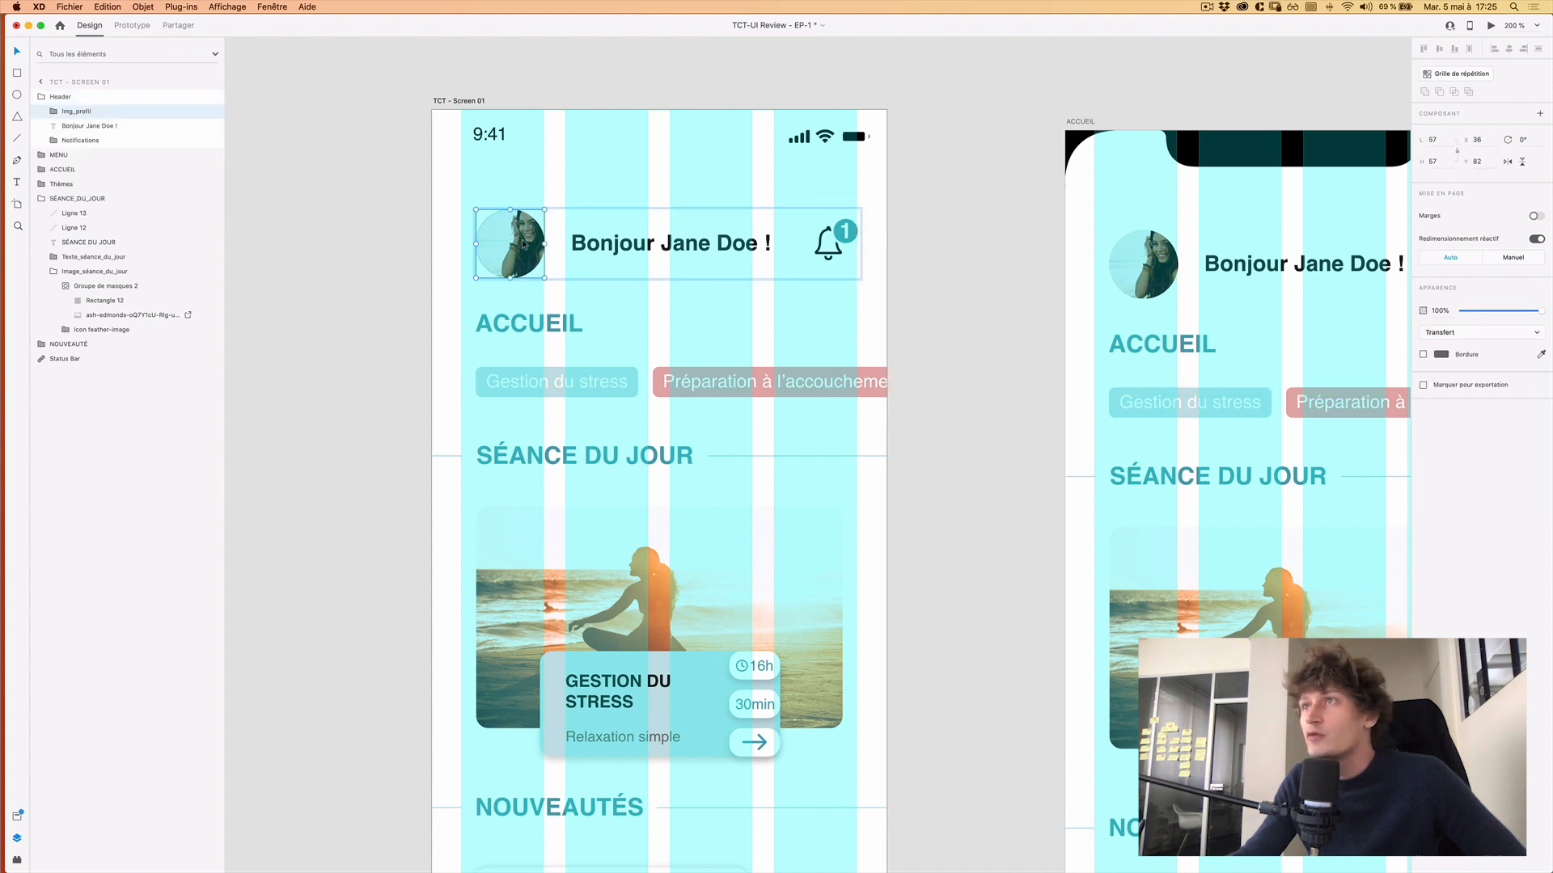
key("Escape")
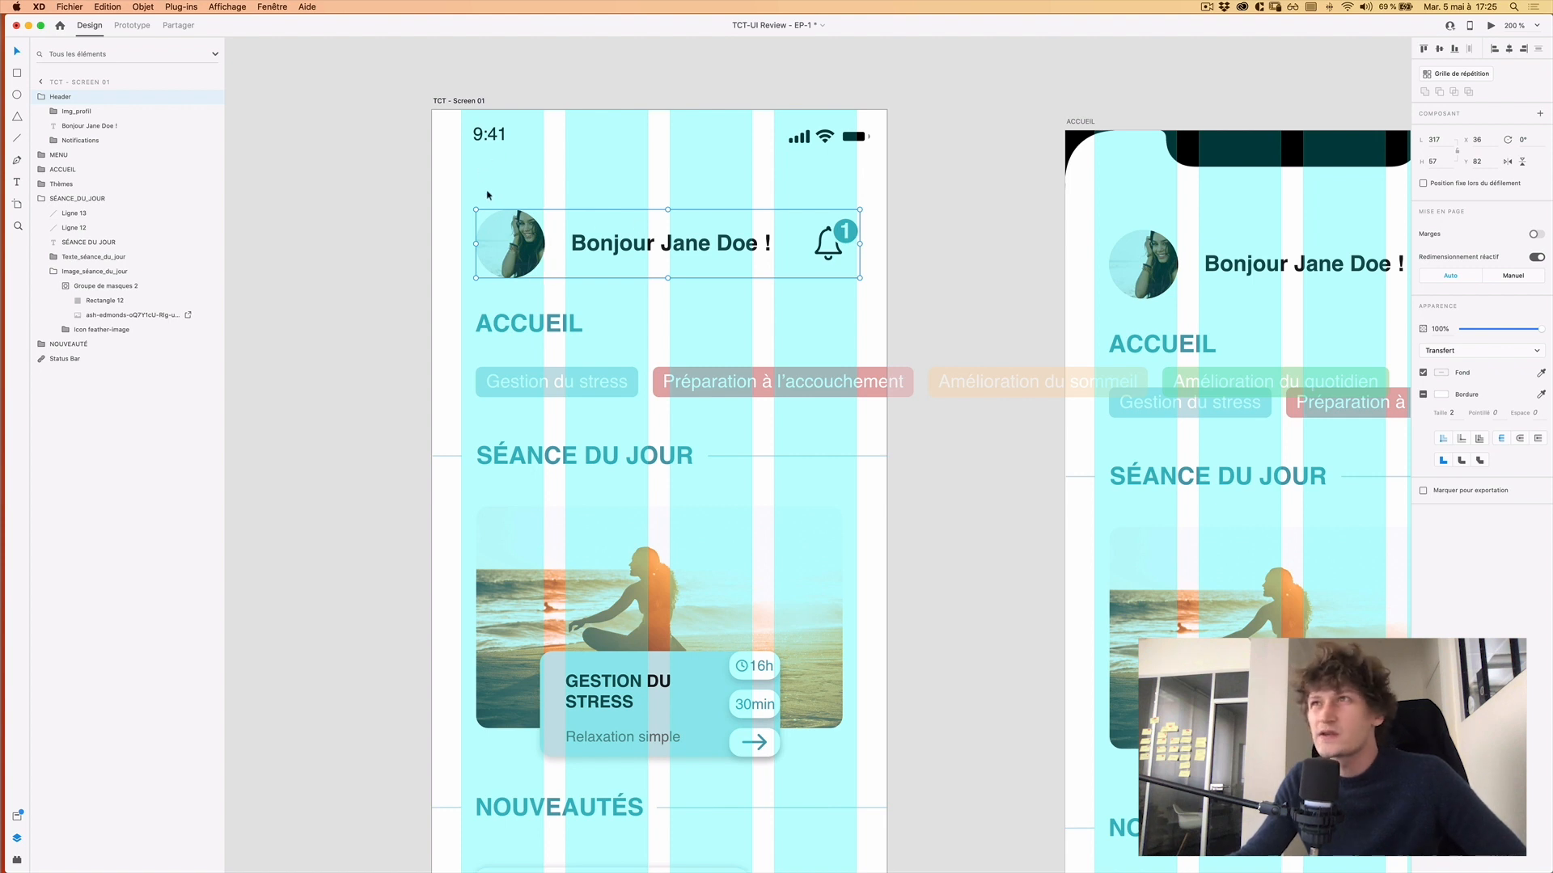
left_click_drag(503, 252, 475, 202)
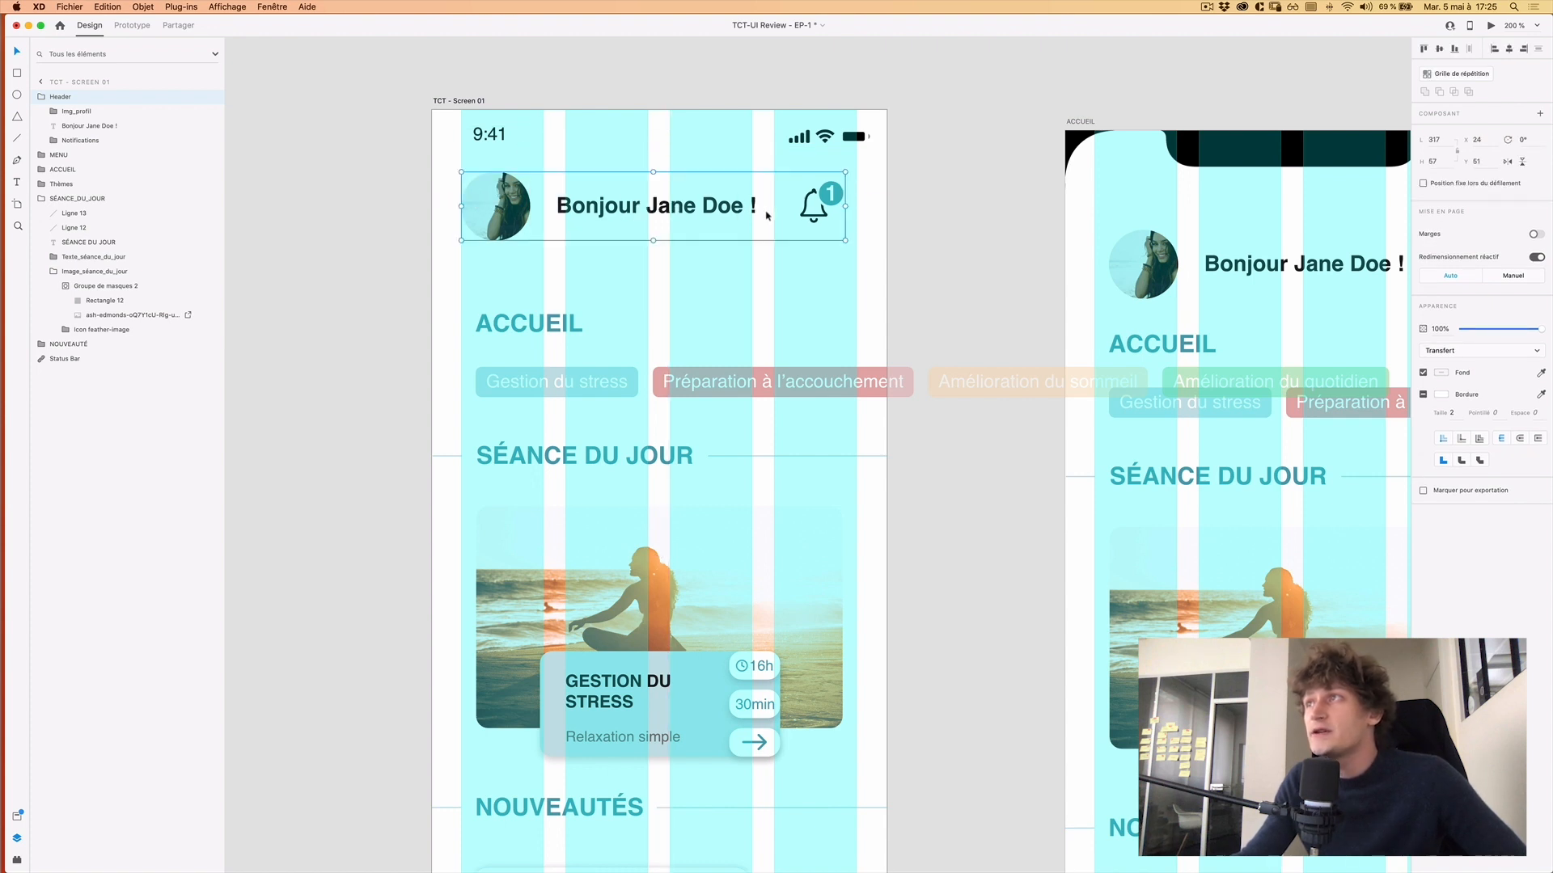
Shift the Notifications icon in the header horizontally to X 311.52, close to the outer edge of the last column.
double_click(833, 208)
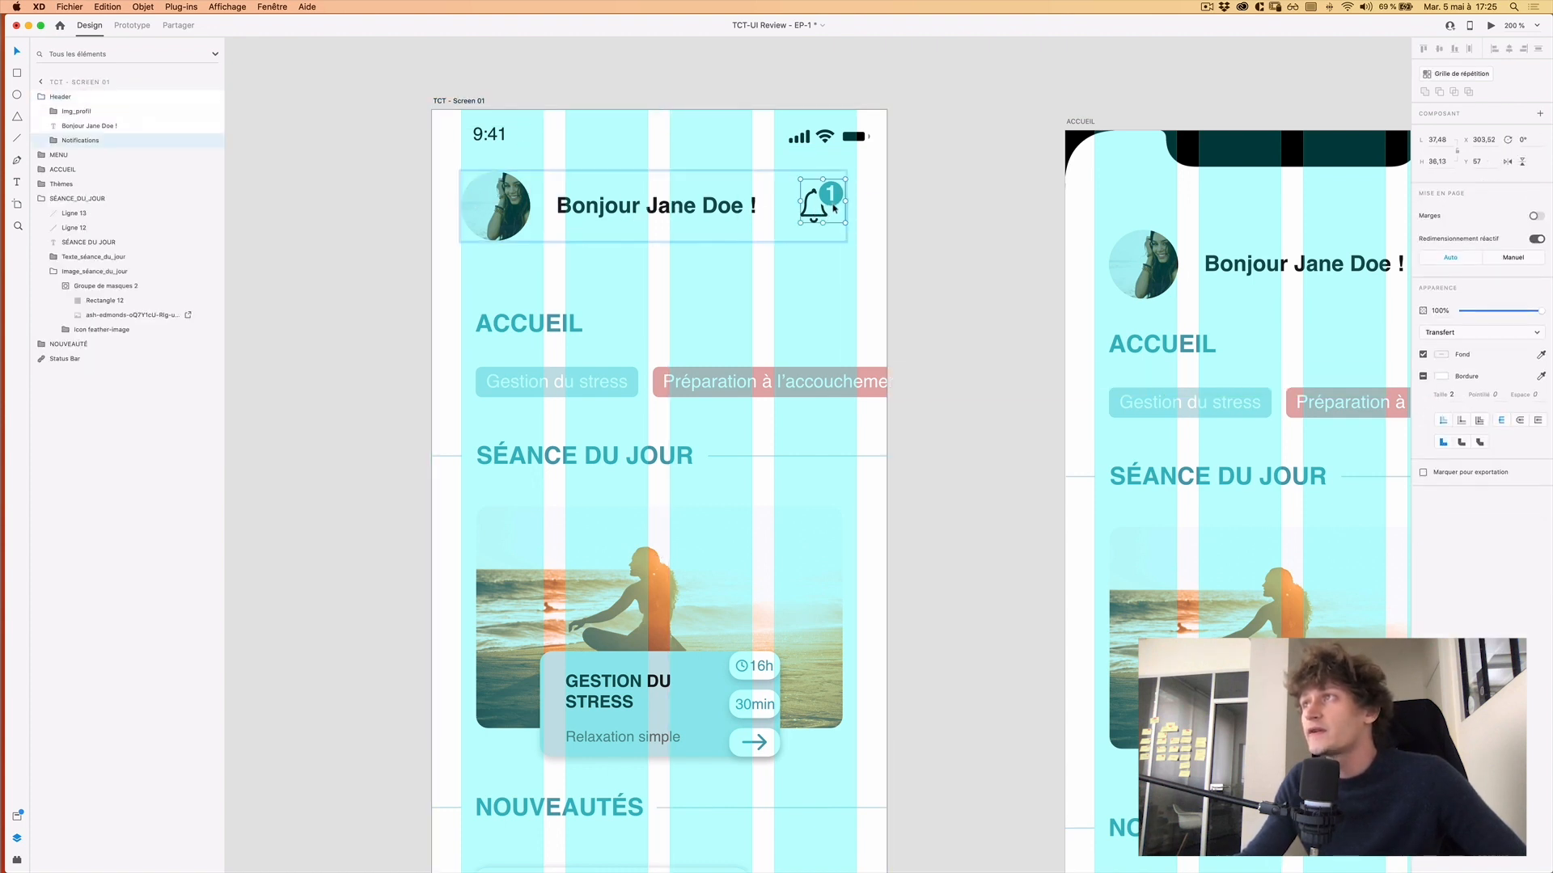
key("Escape")
left_click(837, 215)
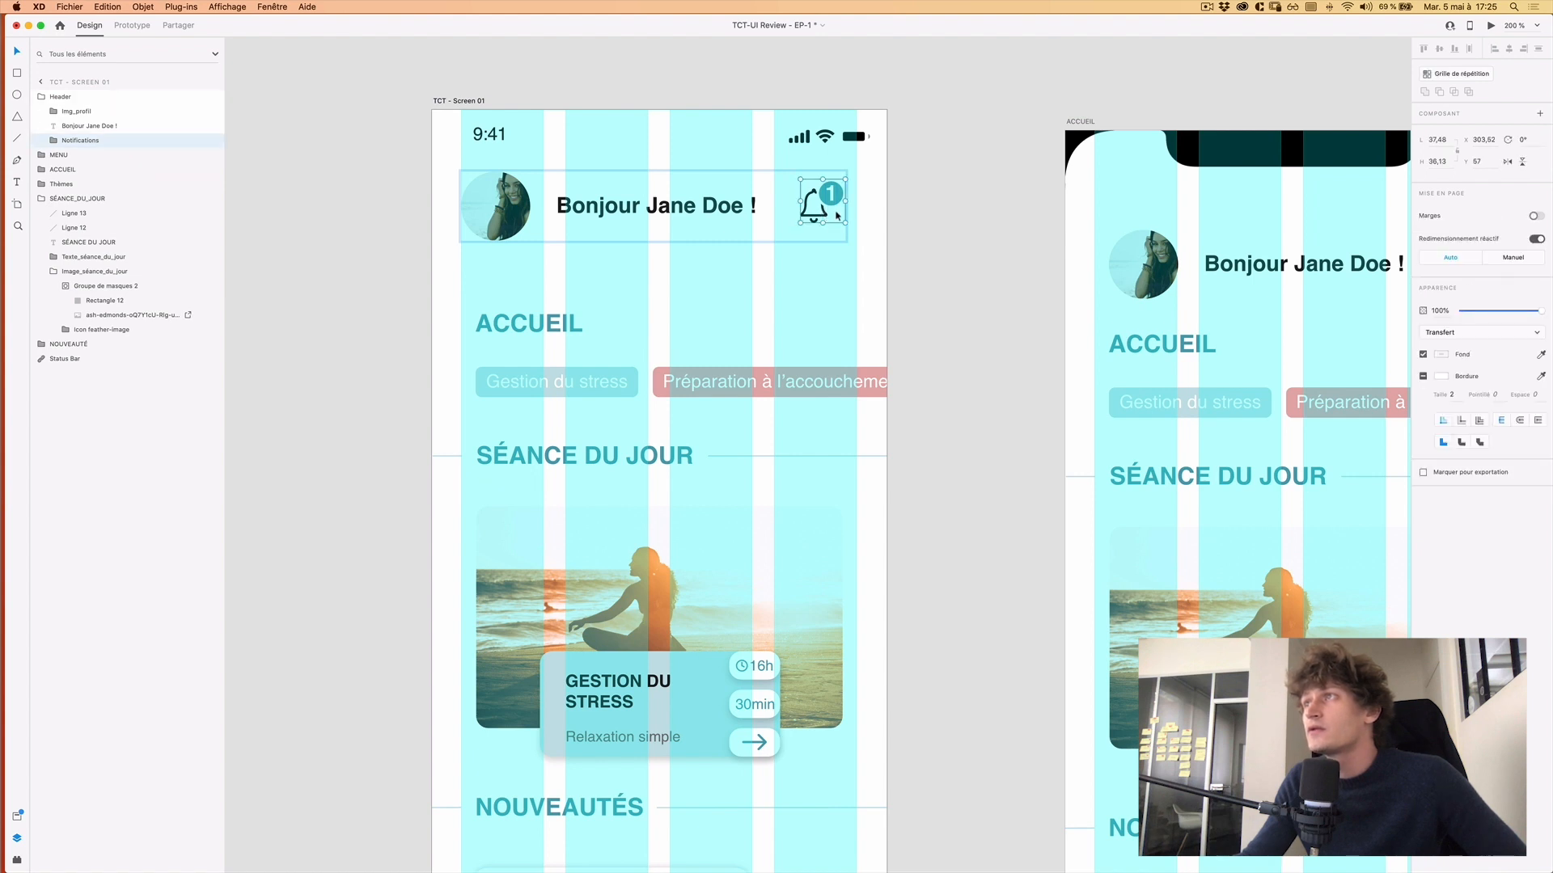
key("Right")
key("Right")
key("Right")
key("Right")
key("Right")
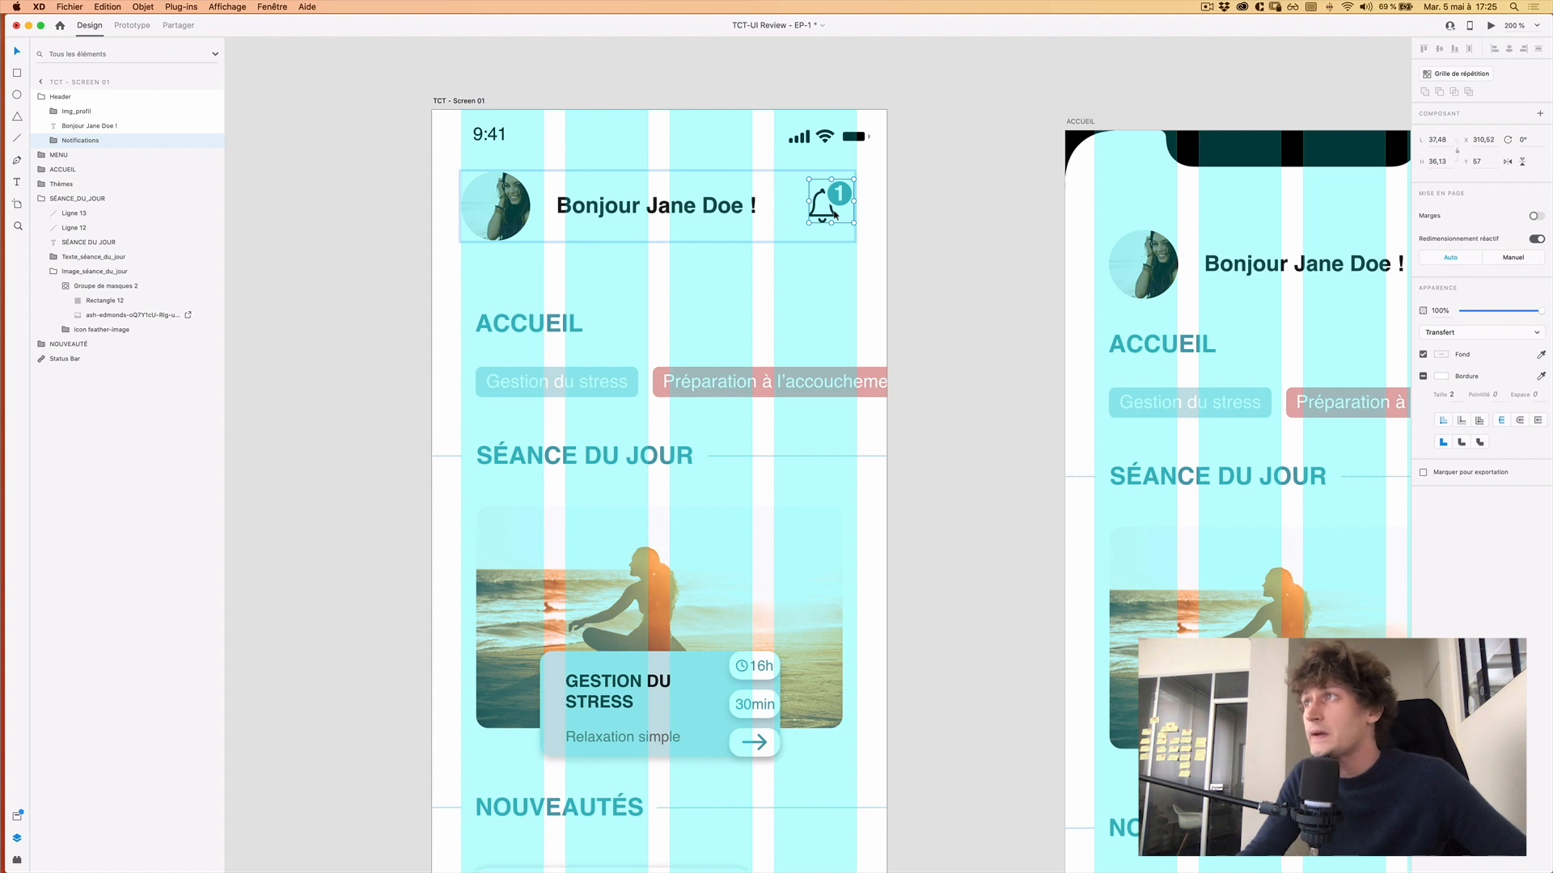
key("Right")
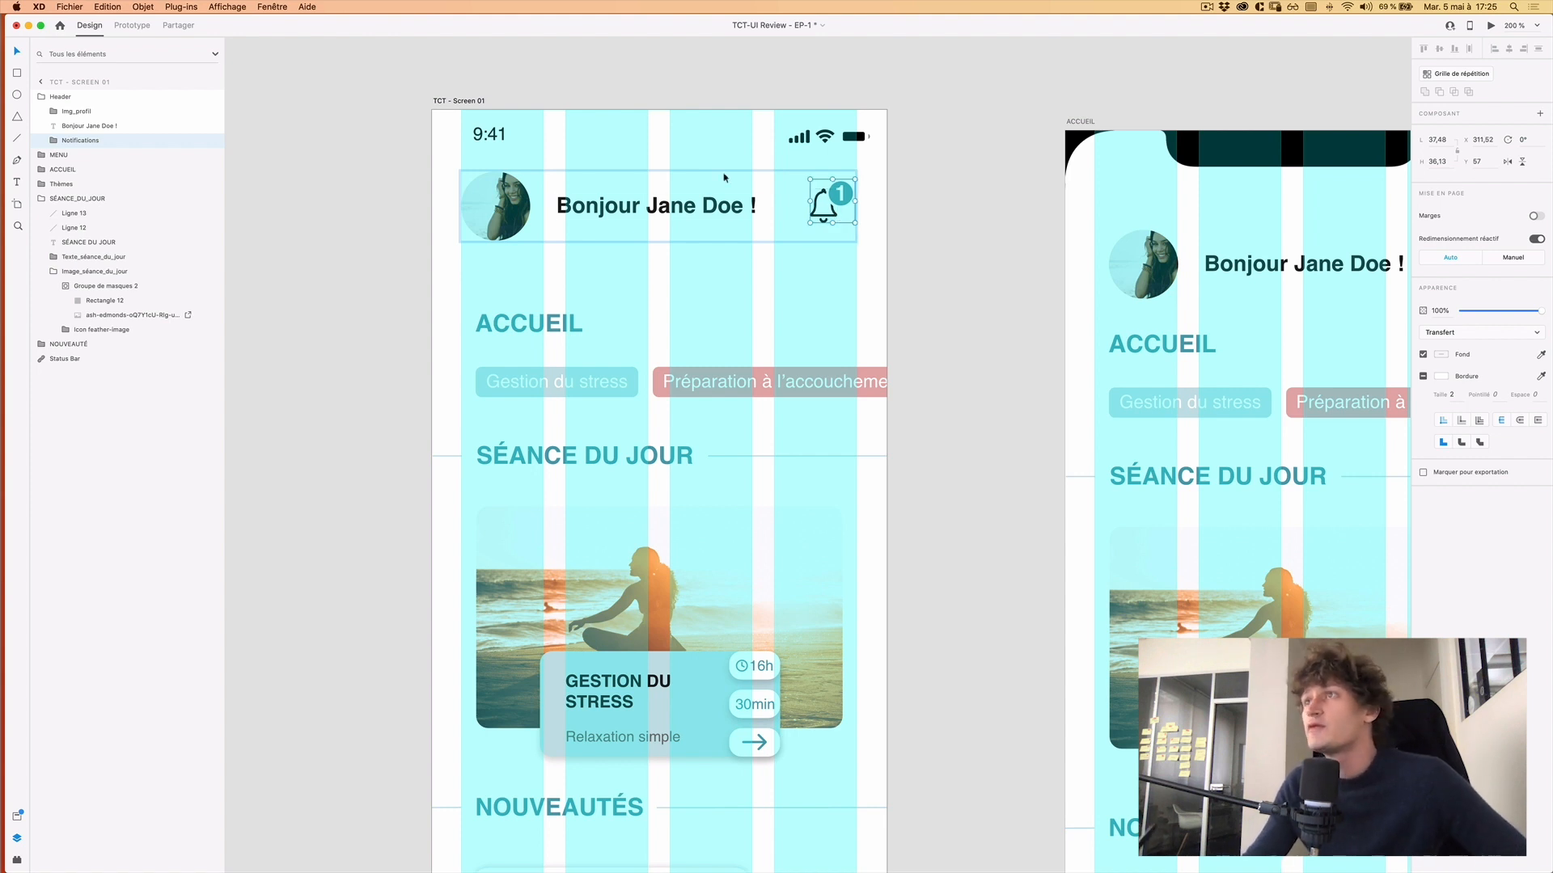
Resize the profile picture in the header of TCT - Screen 01 to 56 × 56.
left_click(62, 127)
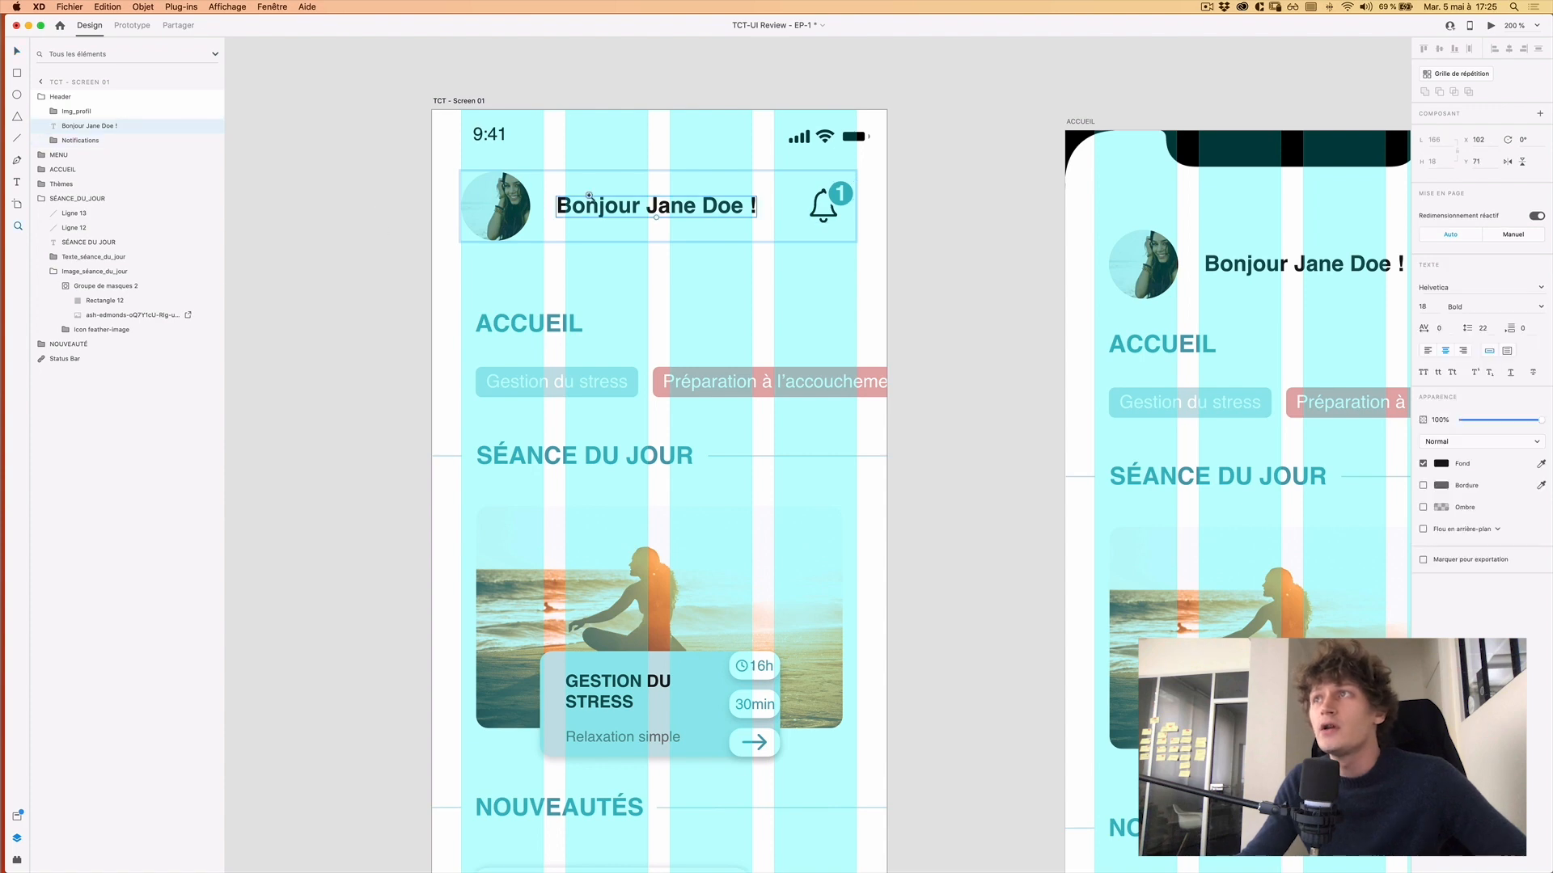
scroll(589, 196, "up", 3)
scroll(655, 210, "left", 1)
scroll(676, 218, "down", 2)
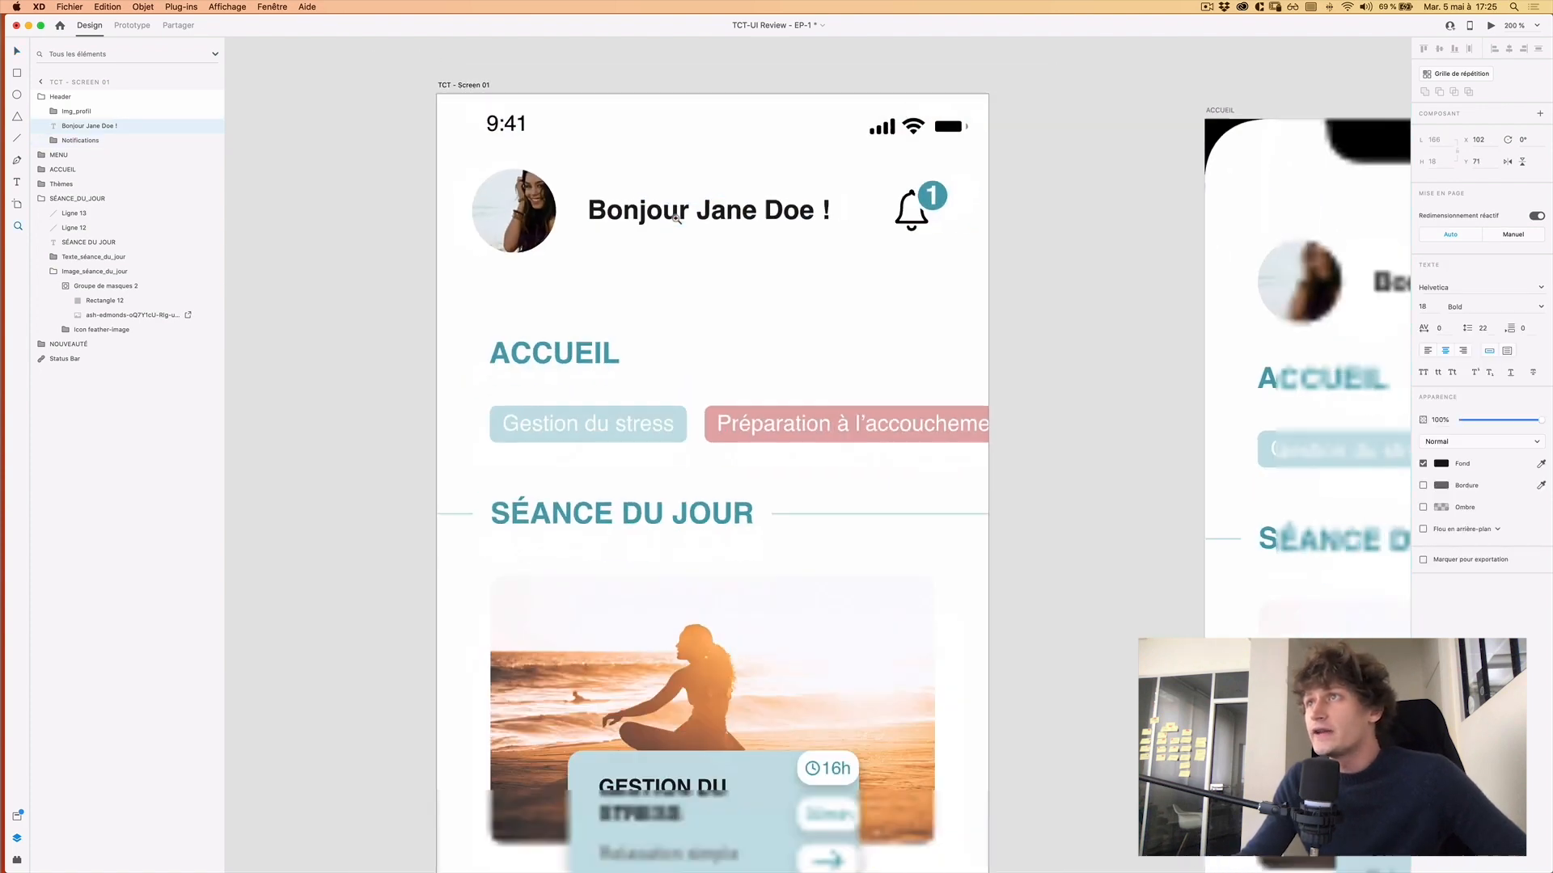
scroll(676, 218, "down", 2)
key("Escape")
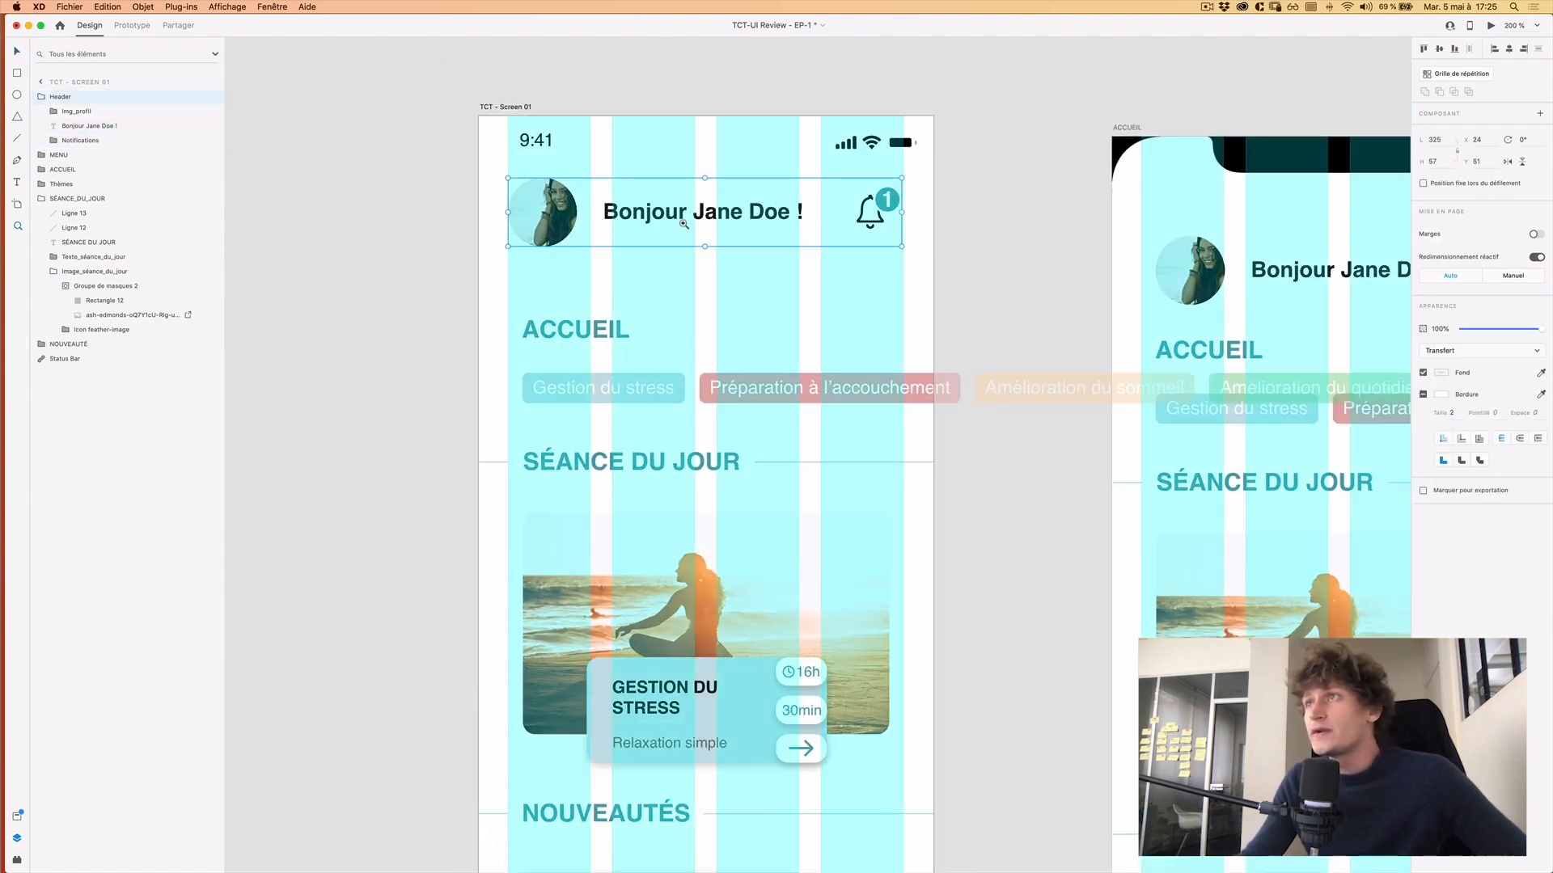
scroll(683, 223, "up", 2)
double_click(507, 217)
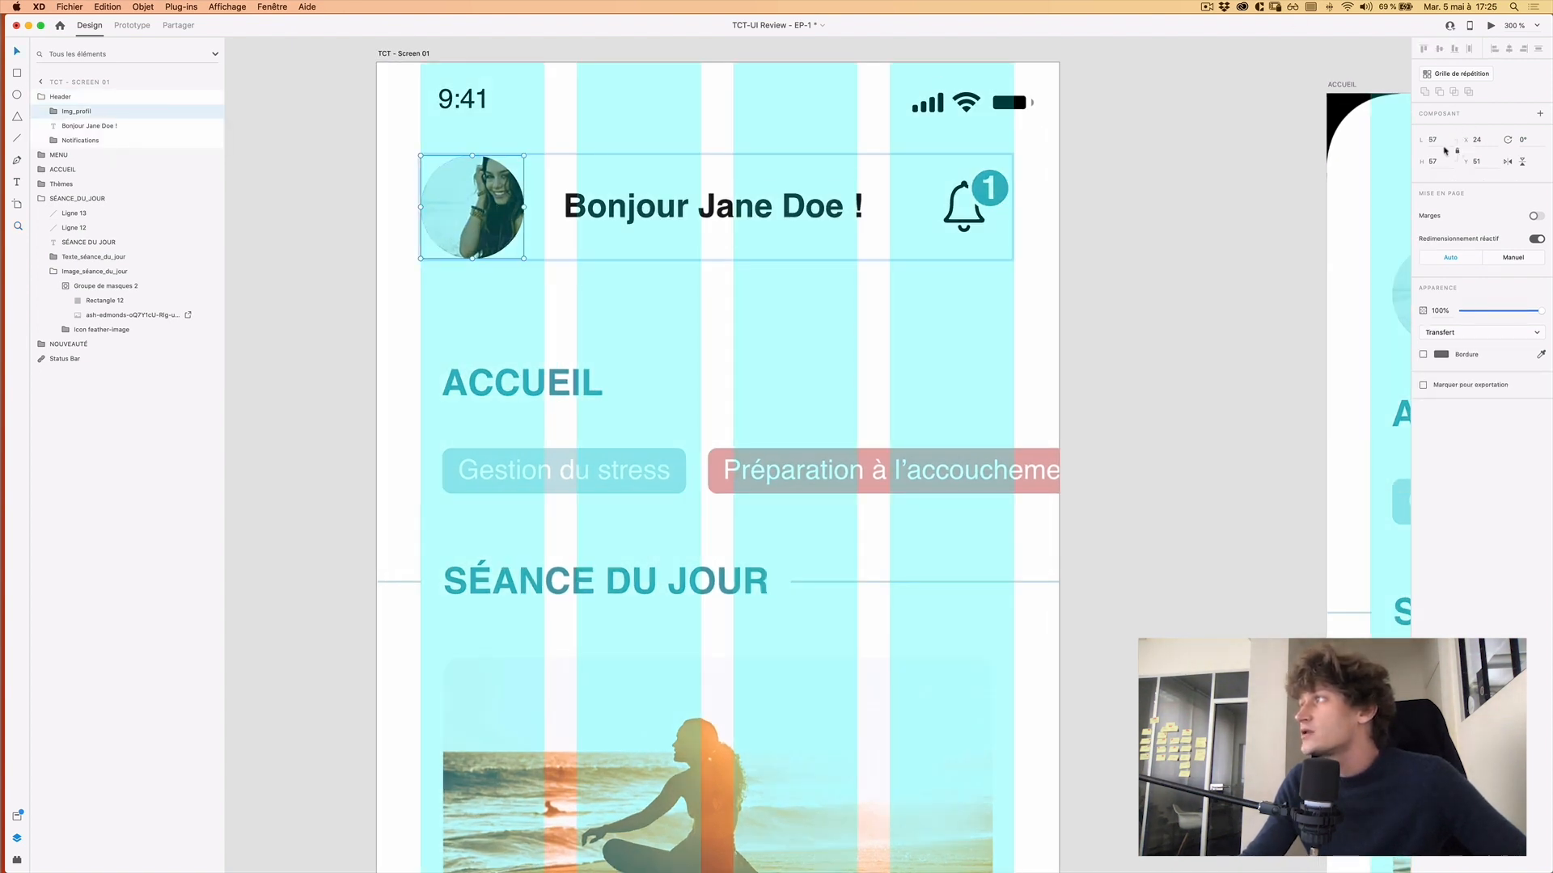
key("Down")
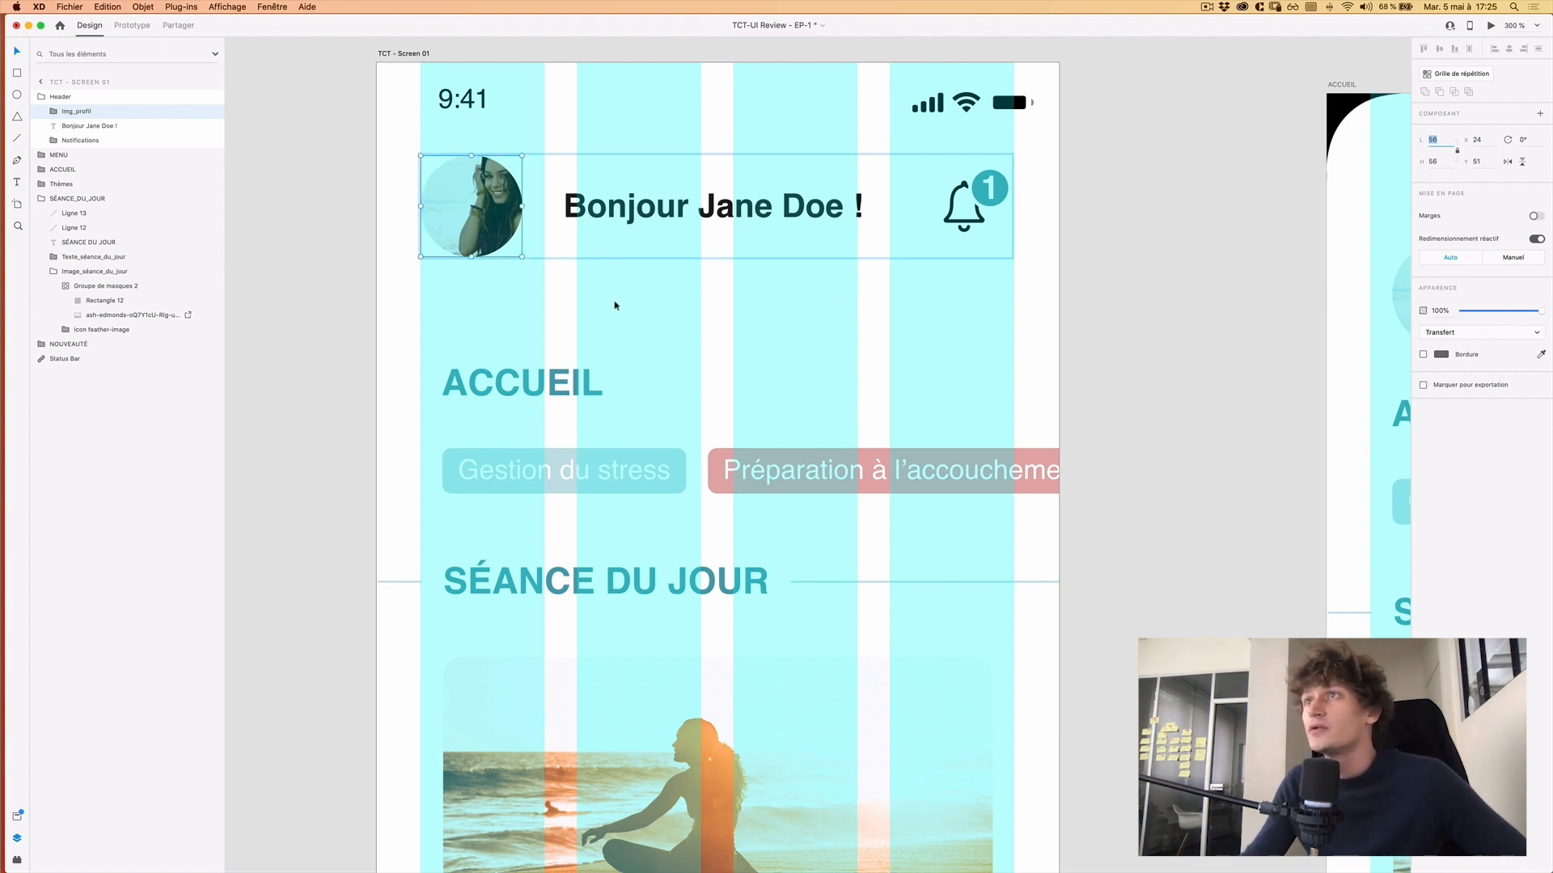
left_click(299, 166)
left_click(441, 199)
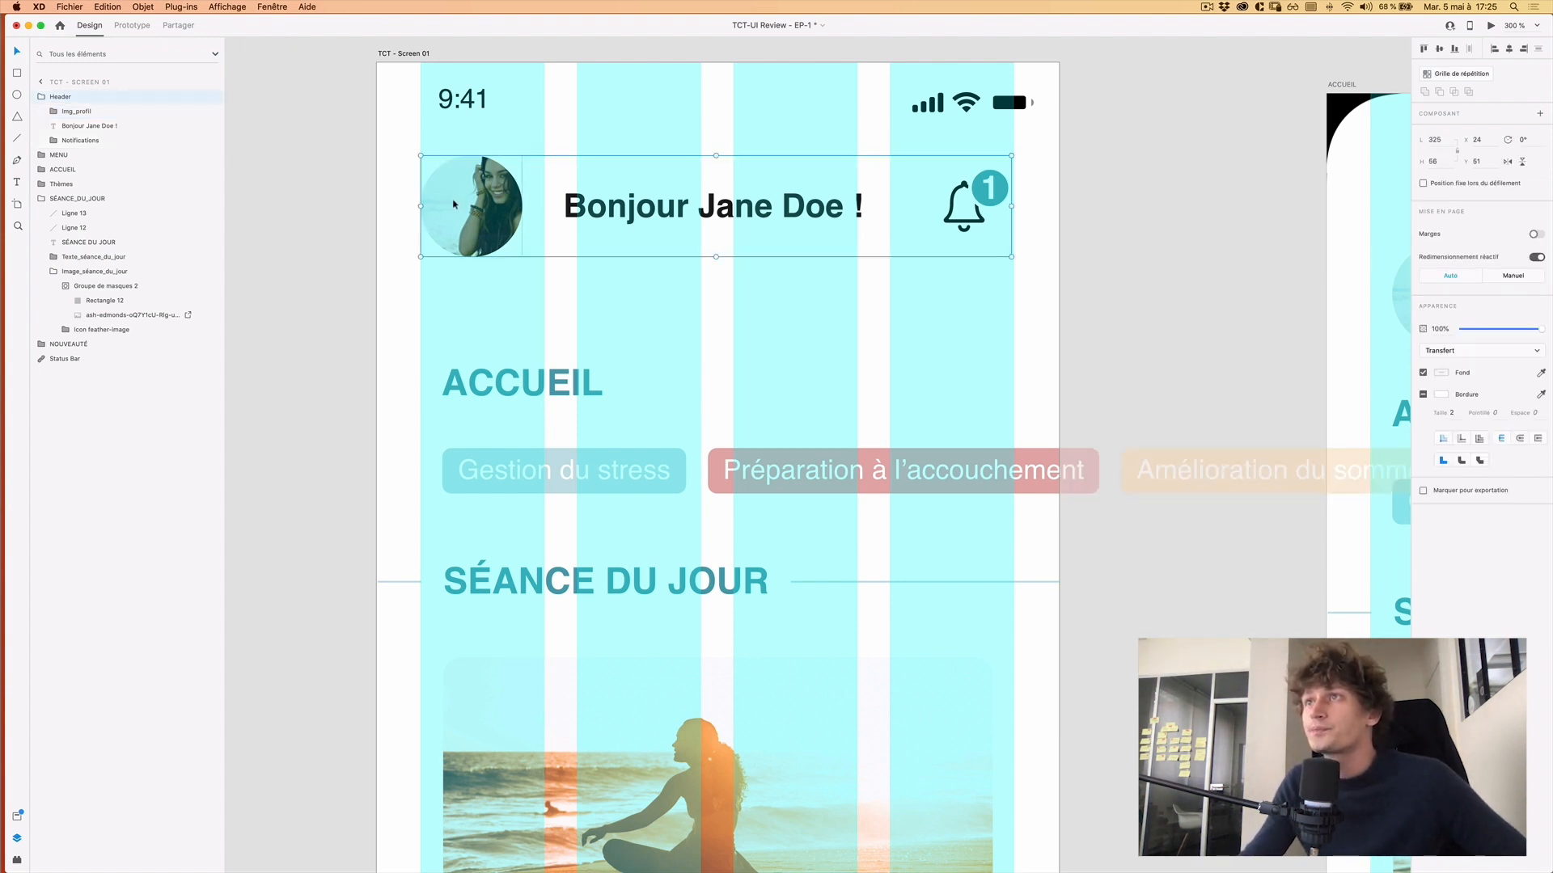
double_click(454, 205)
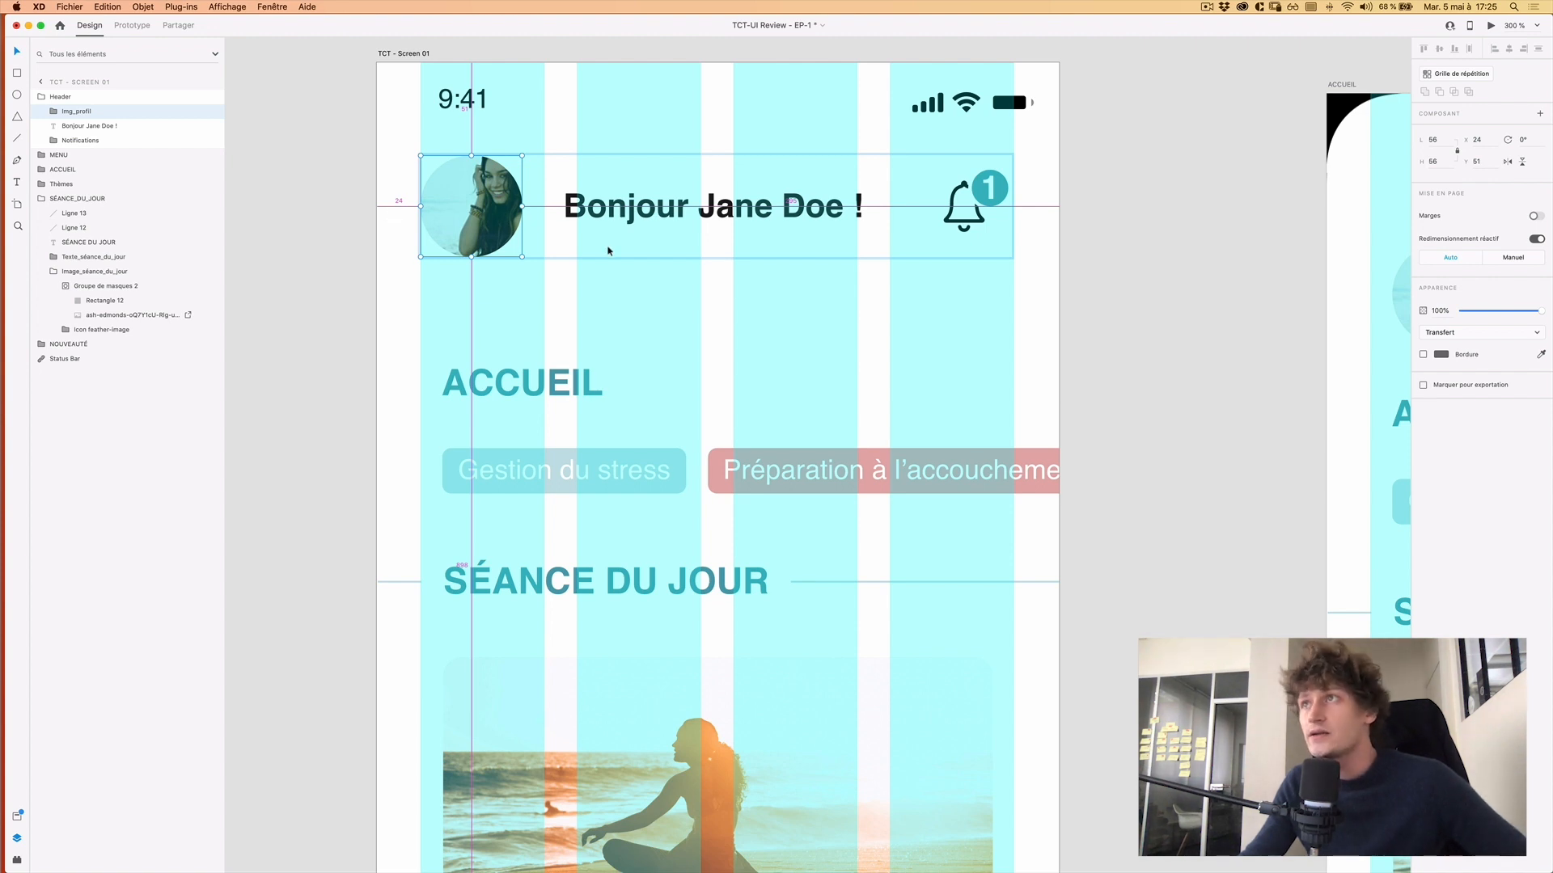
key("Escape")
Split the header greeting by removing "Bonjour" from the name text and placing it as a separate text between picture and name.
double_click(591, 210)
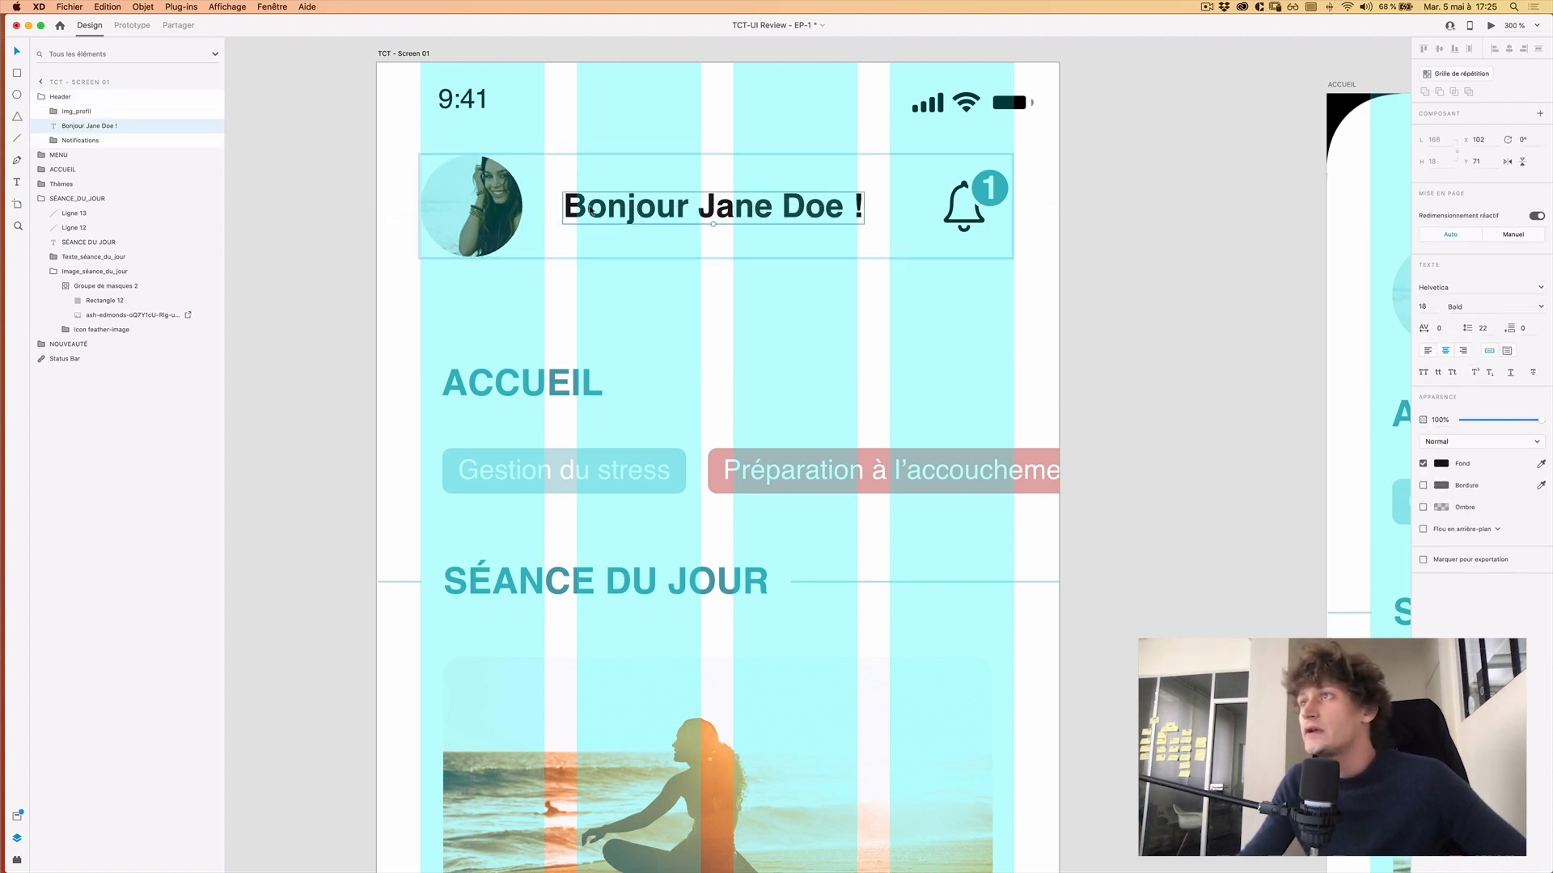
double_click(693, 214)
double_click(693, 214)
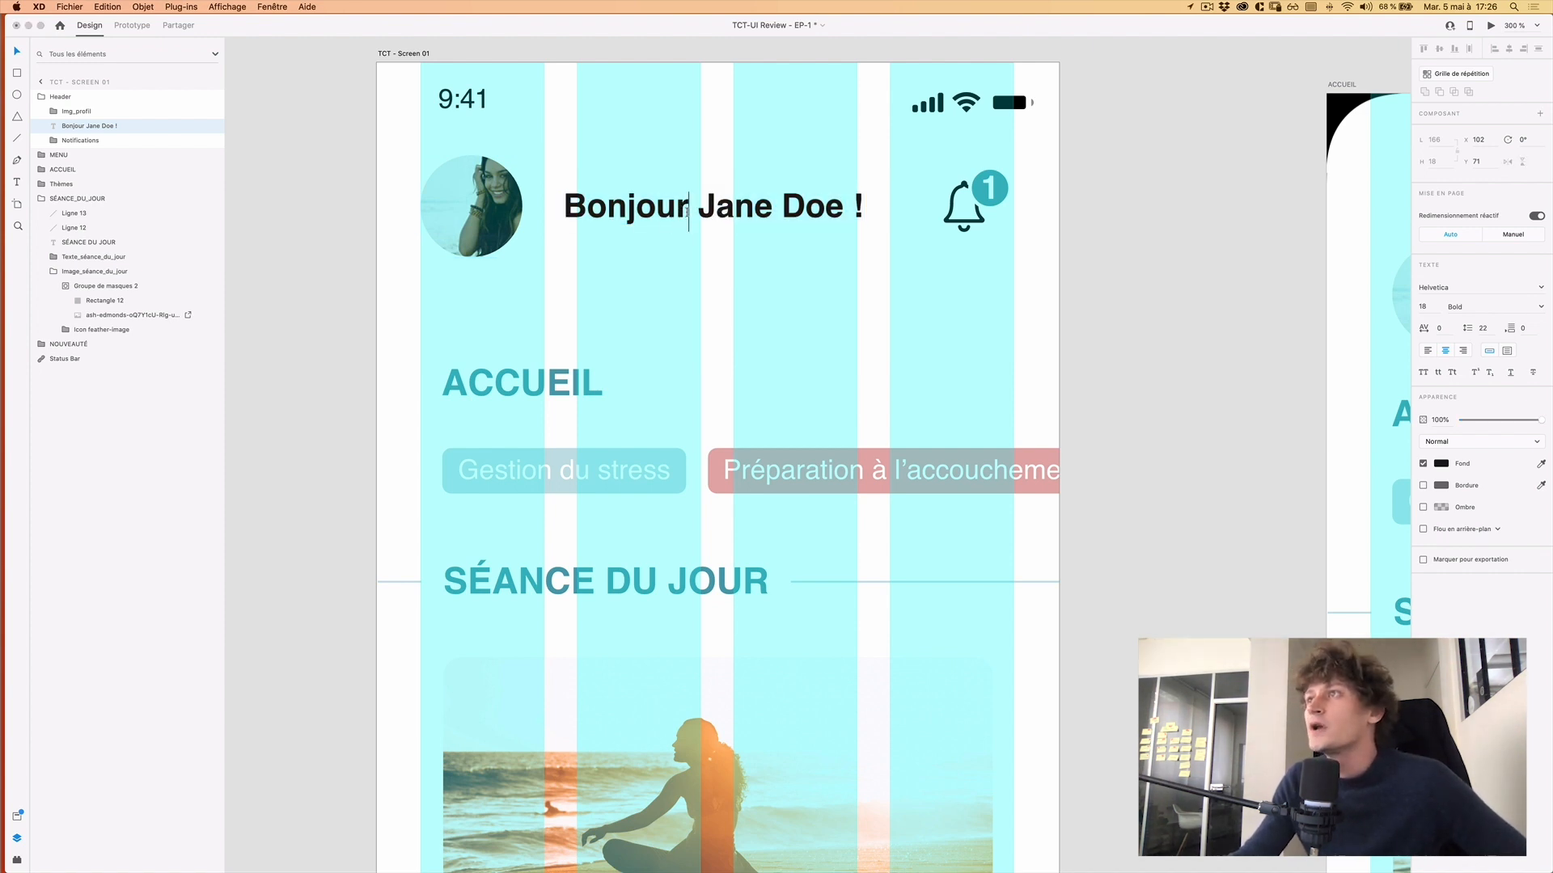
left_click_drag(700, 212, 526, 207)
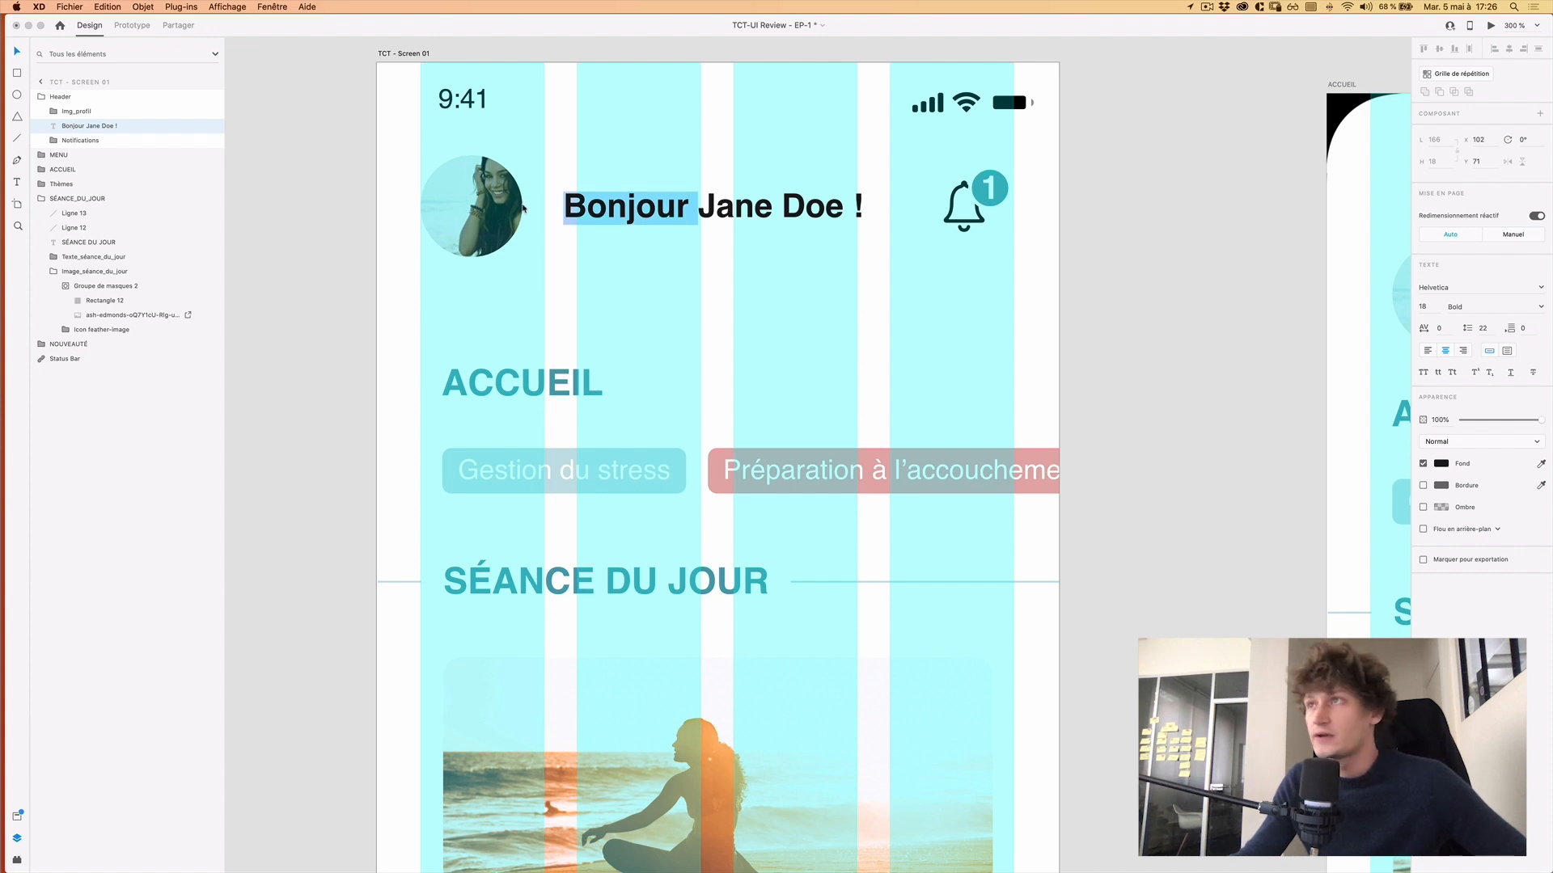
key("BackSpace")
key("Escape")
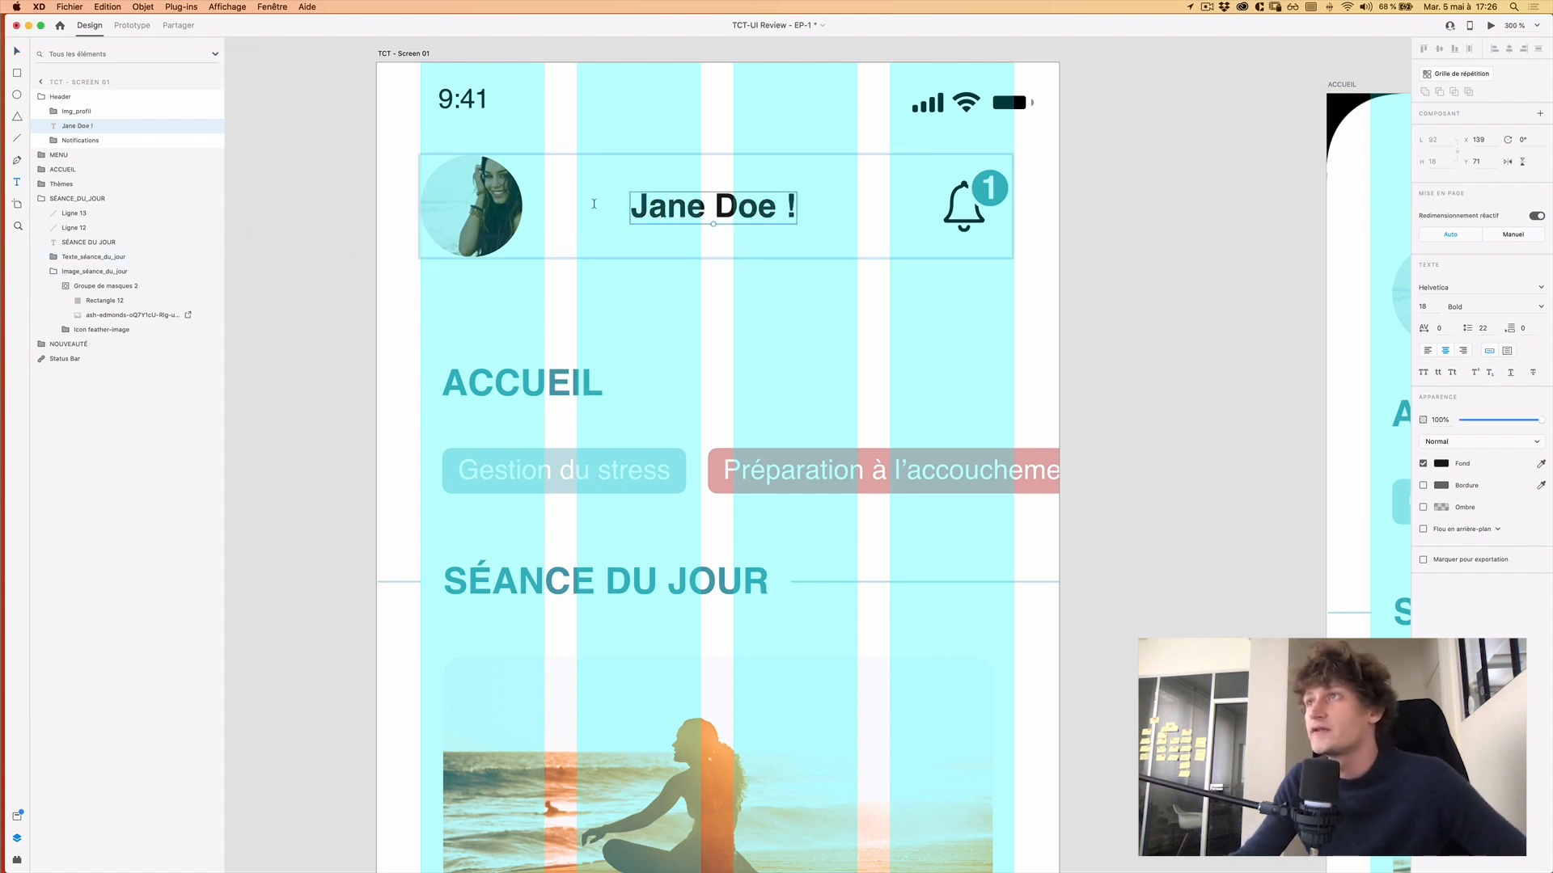
left_click(631, 196)
key("Escape")
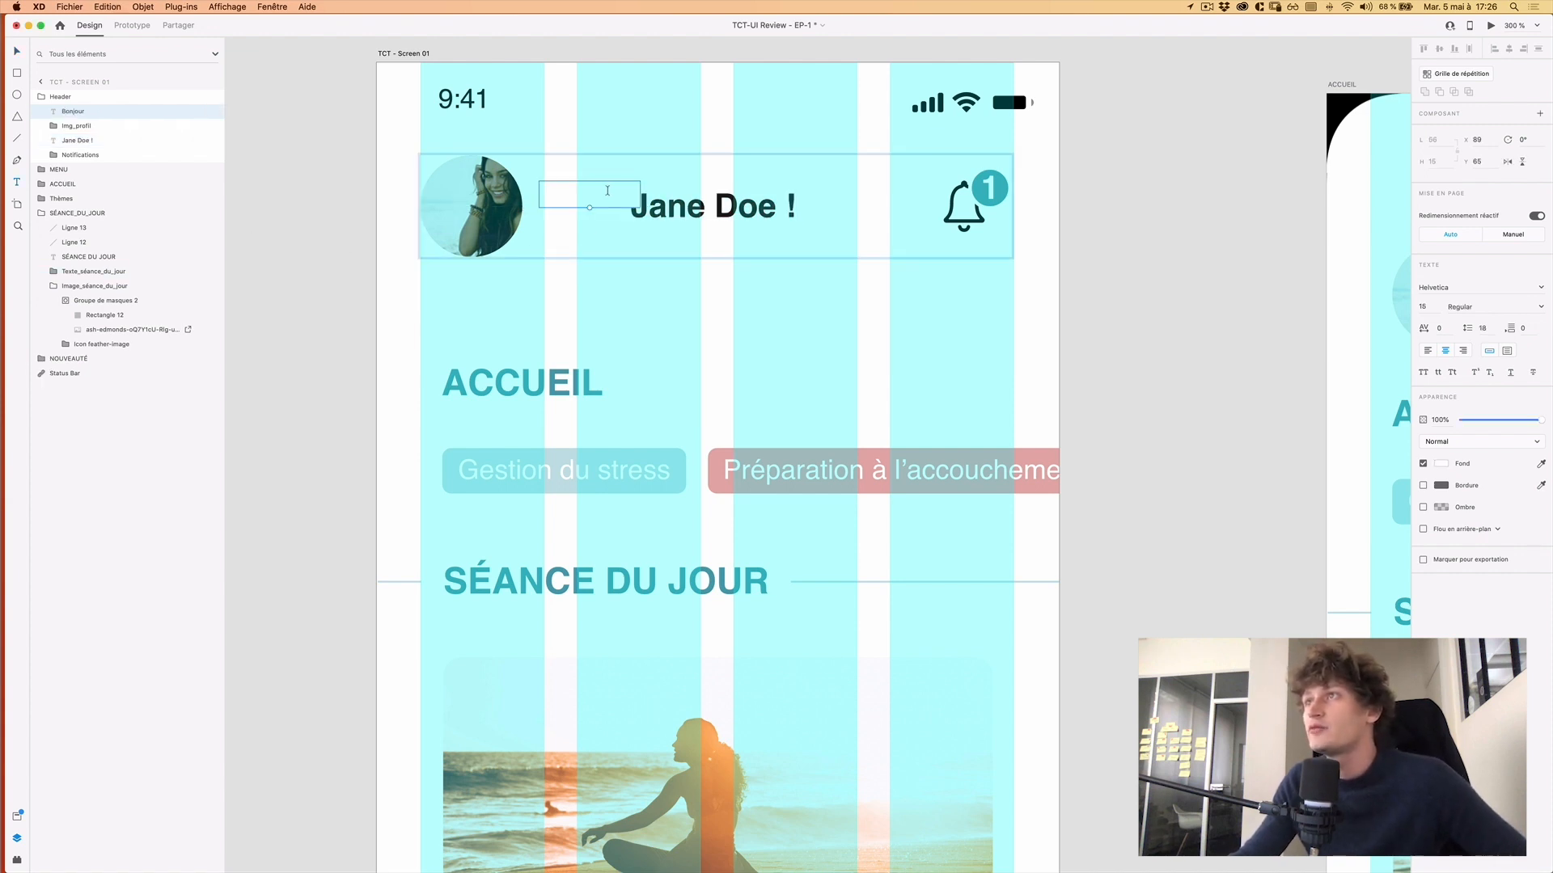
left_click(597, 194)
double_click(589, 196)
key("BackSpace")
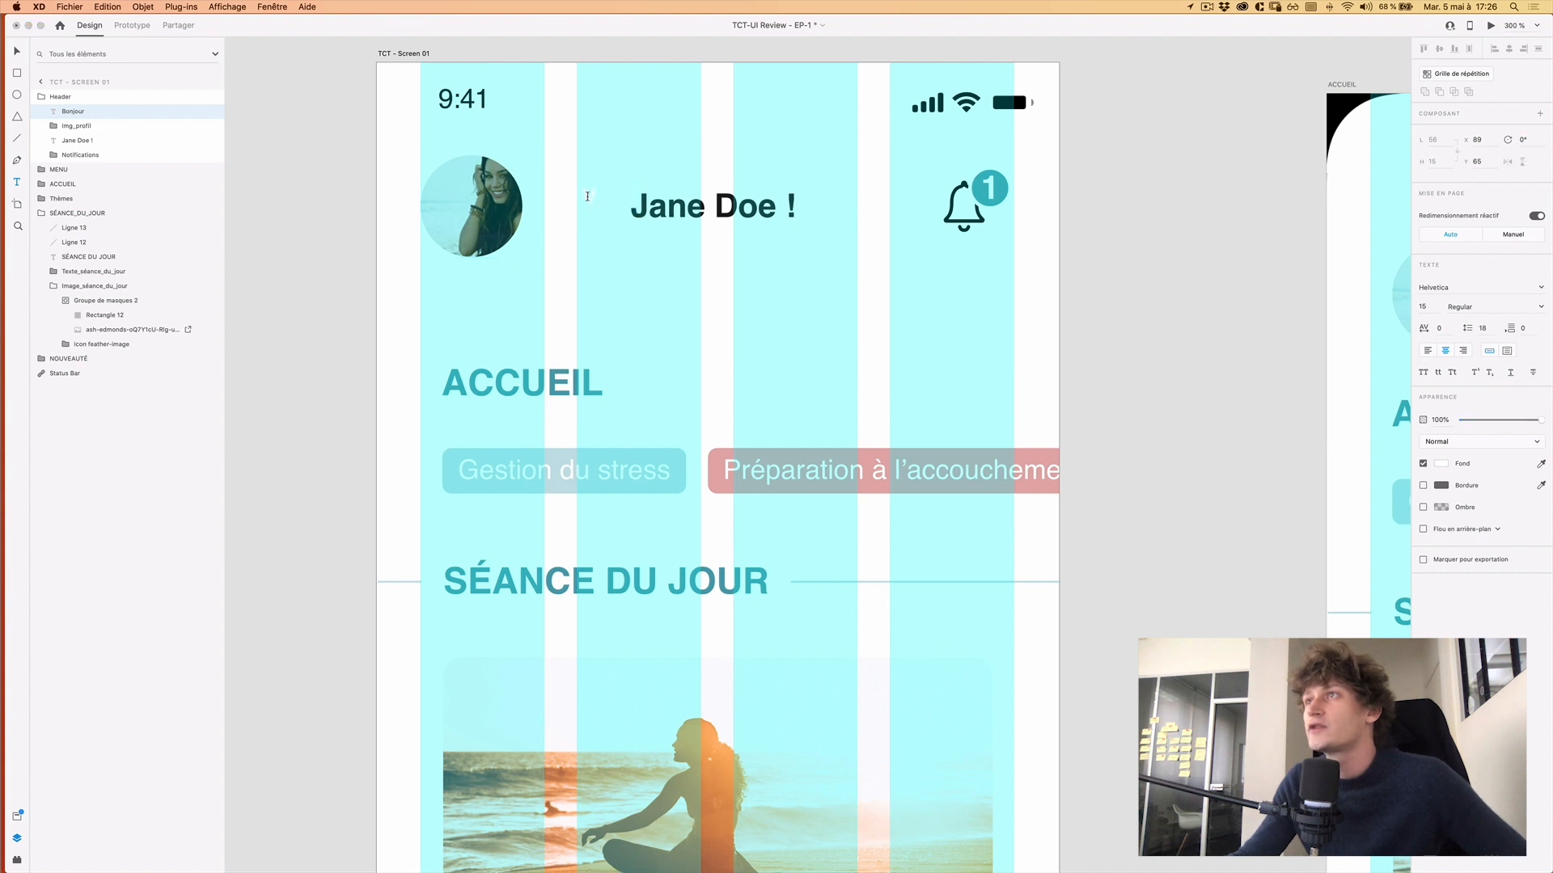
type("vv")
key("super+z")
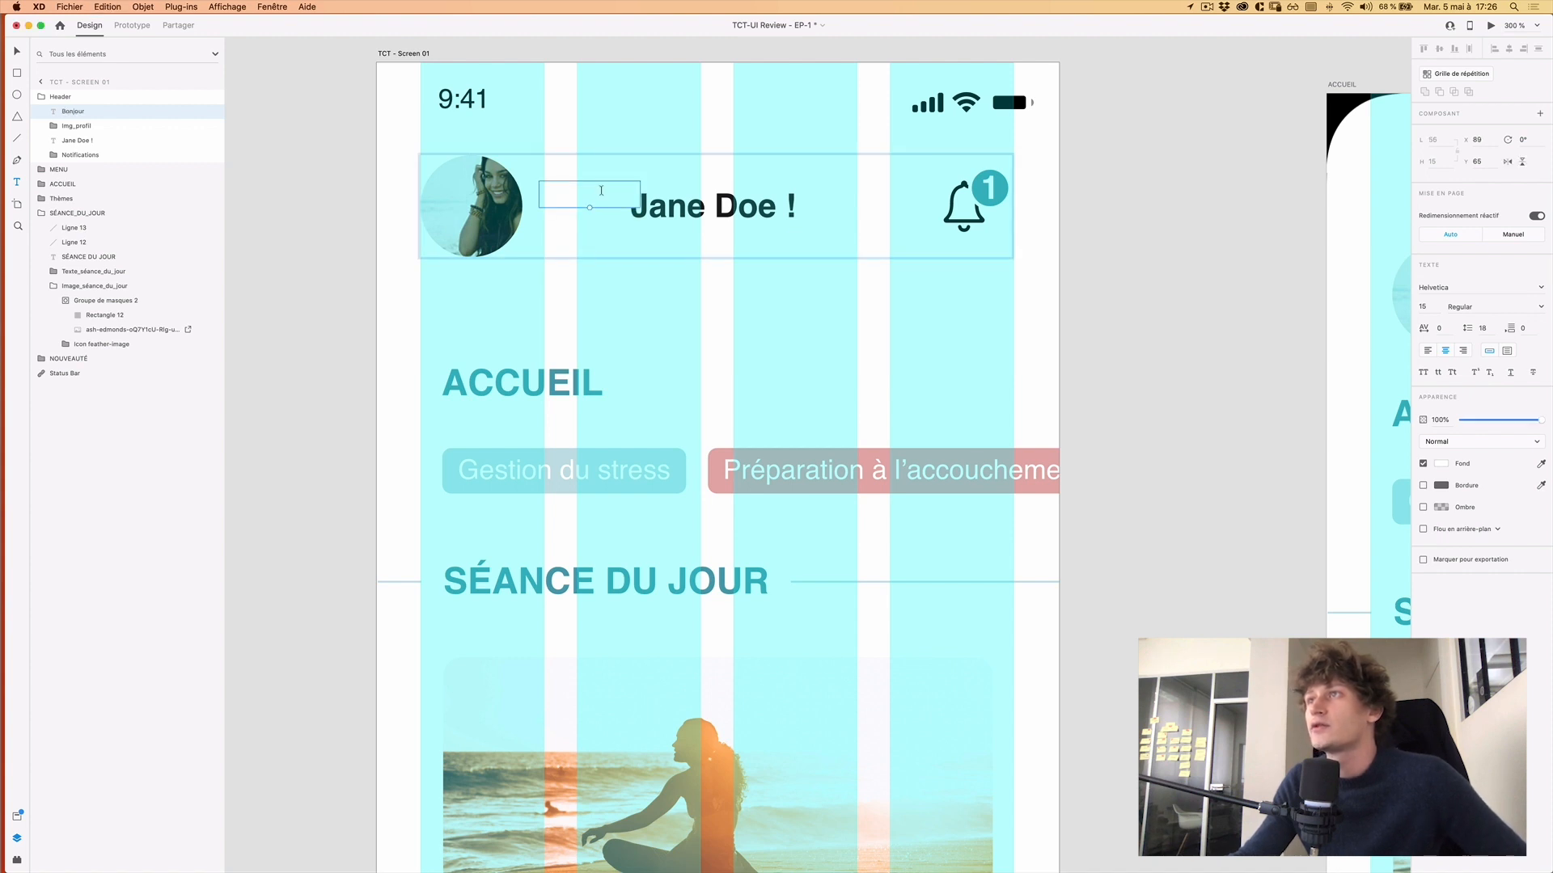
key("Escape")
key("Escape")
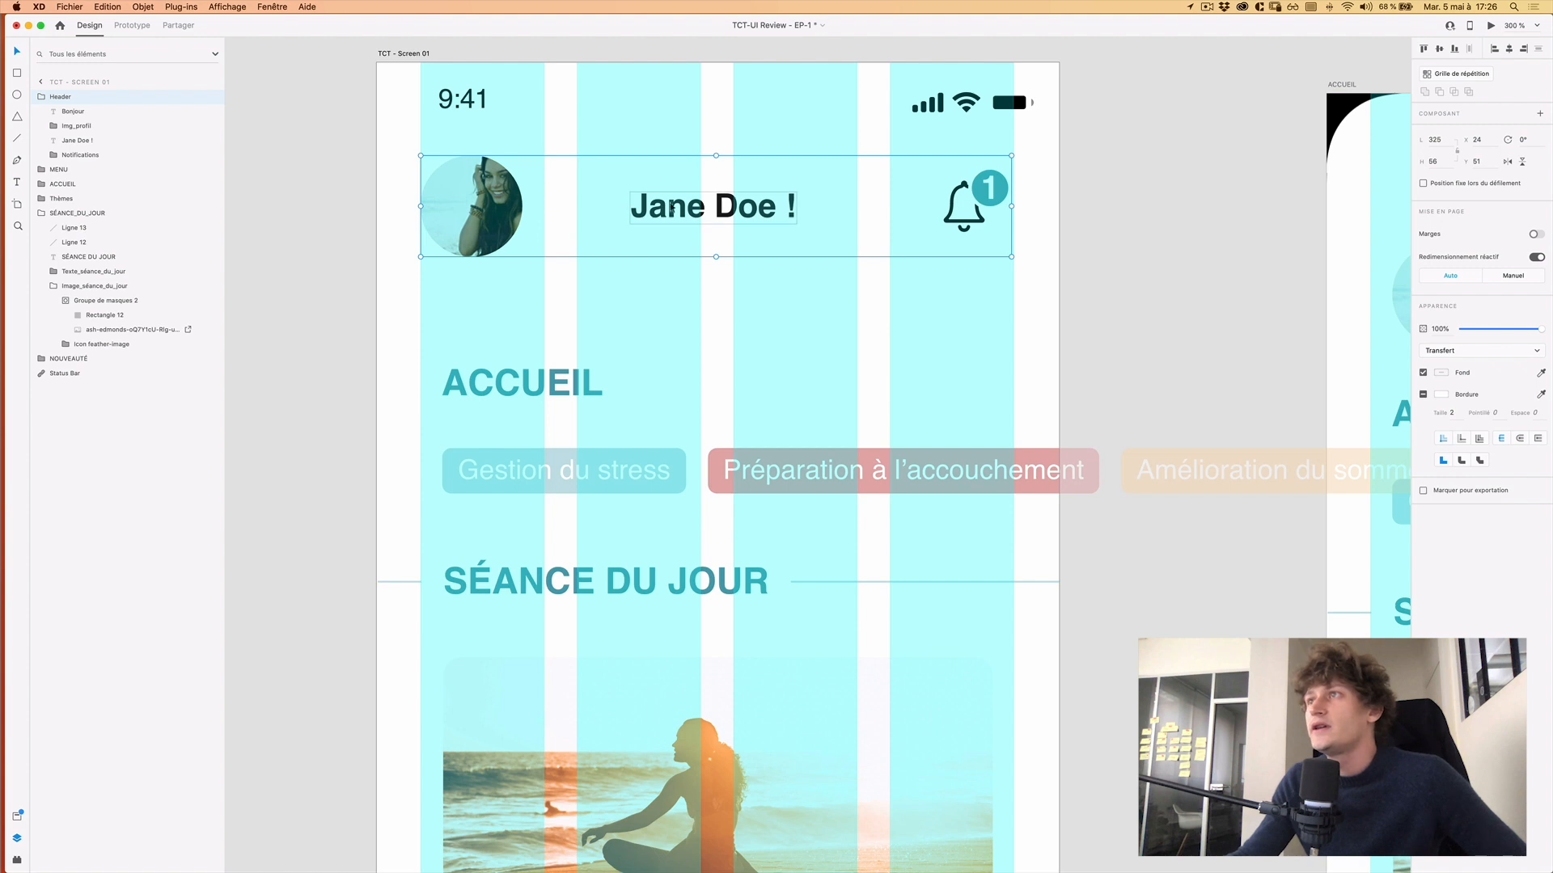
Add the fill colour of the header's name text, #1A1A1A, to the document's colour assets.
double_click(736, 209)
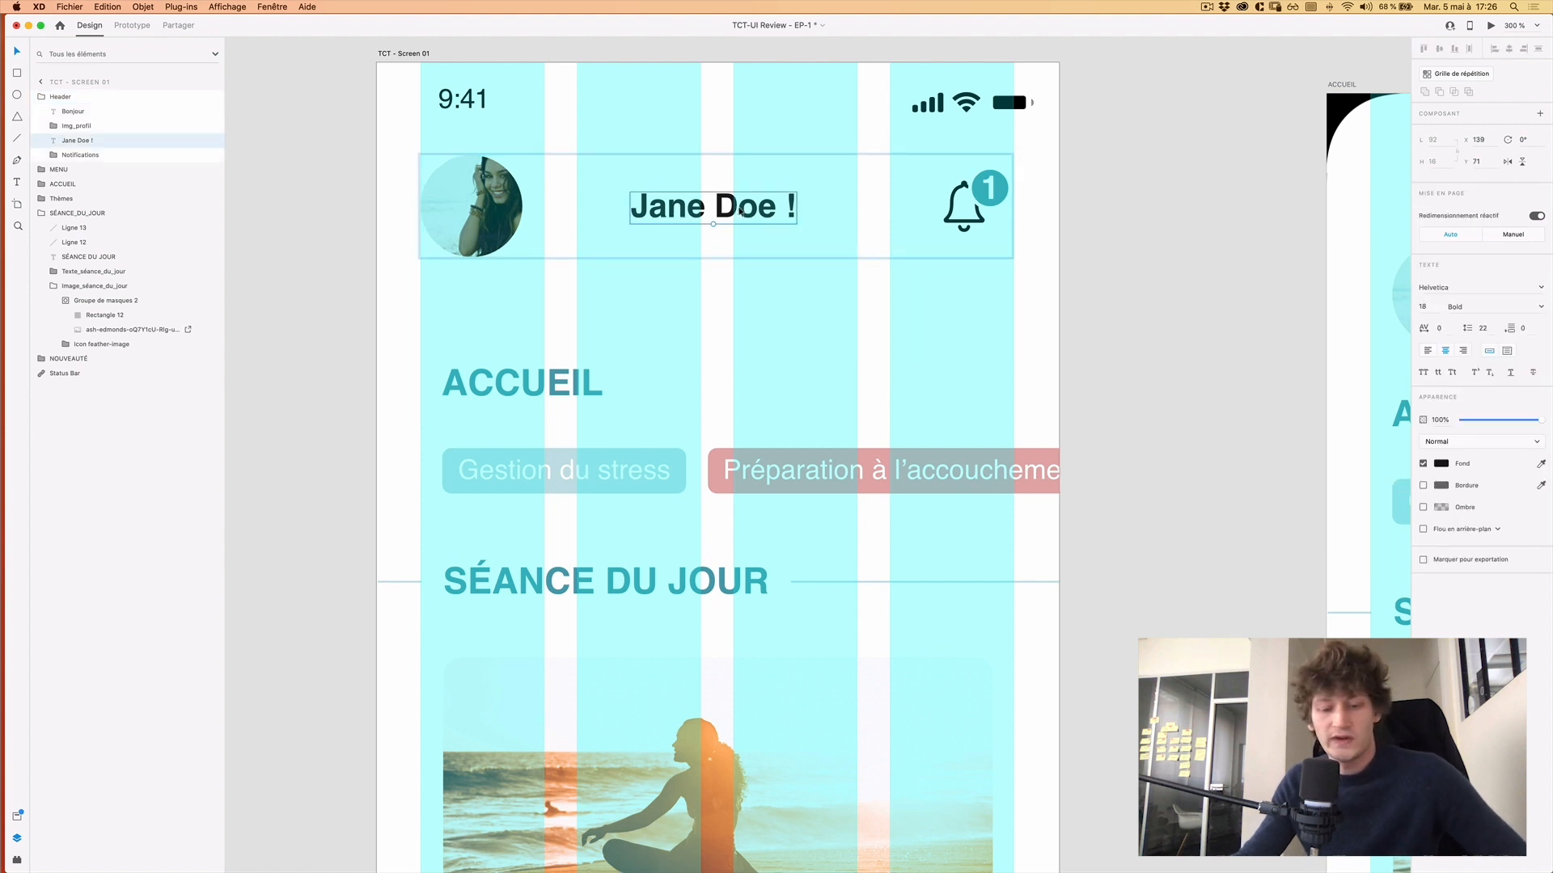
key("super+y")
key("super+shift+y")
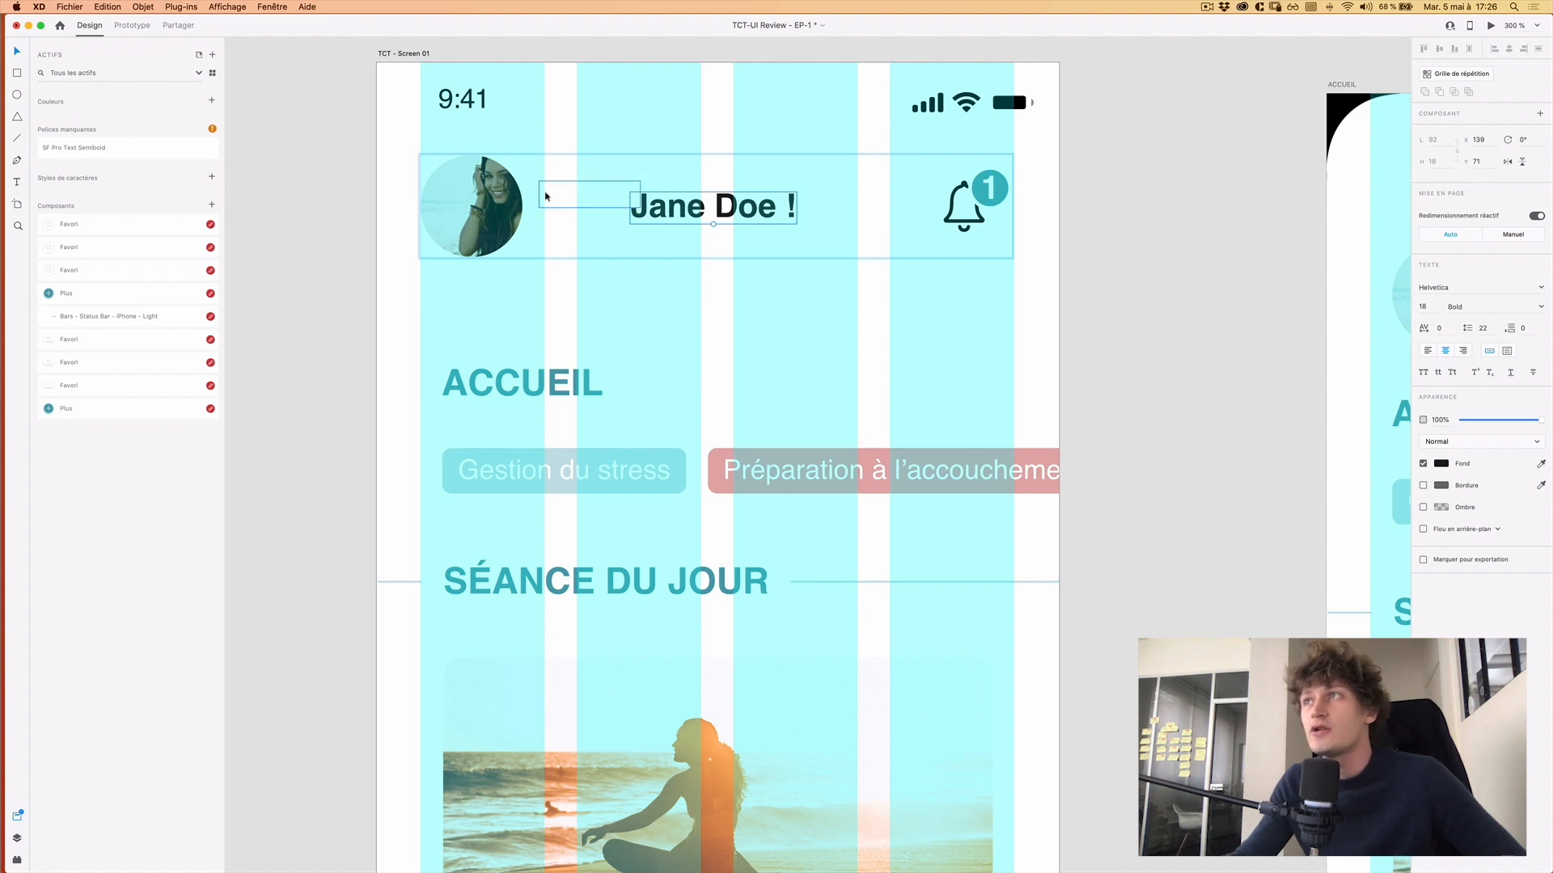
left_click(212, 101)
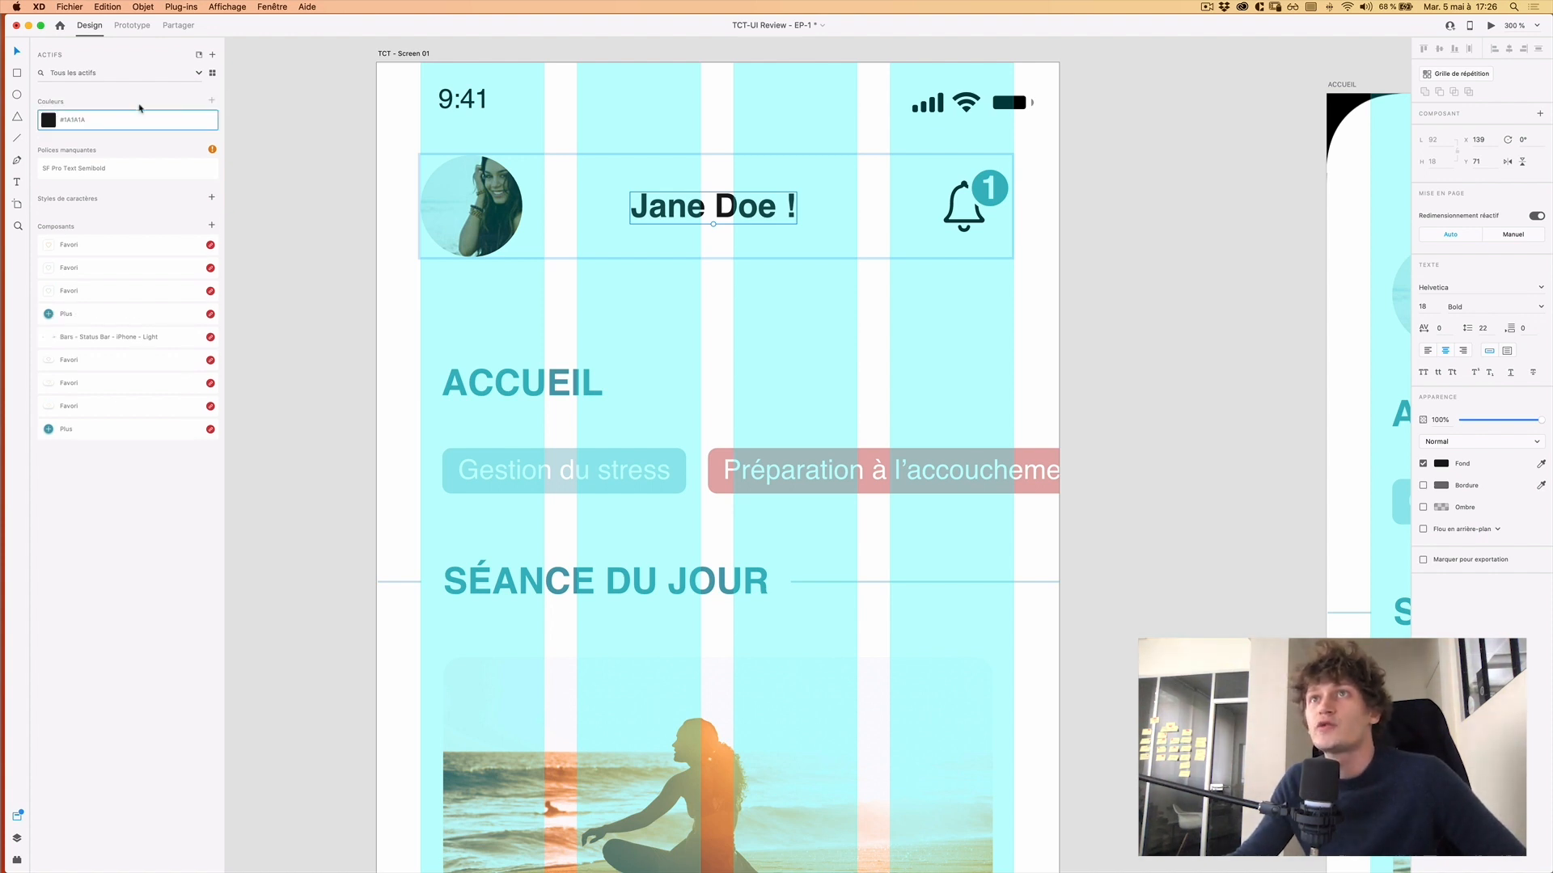
Edit the saved #1A1A1A colour asset to the softer dark tone #2C2A2A.
right_click(52, 123)
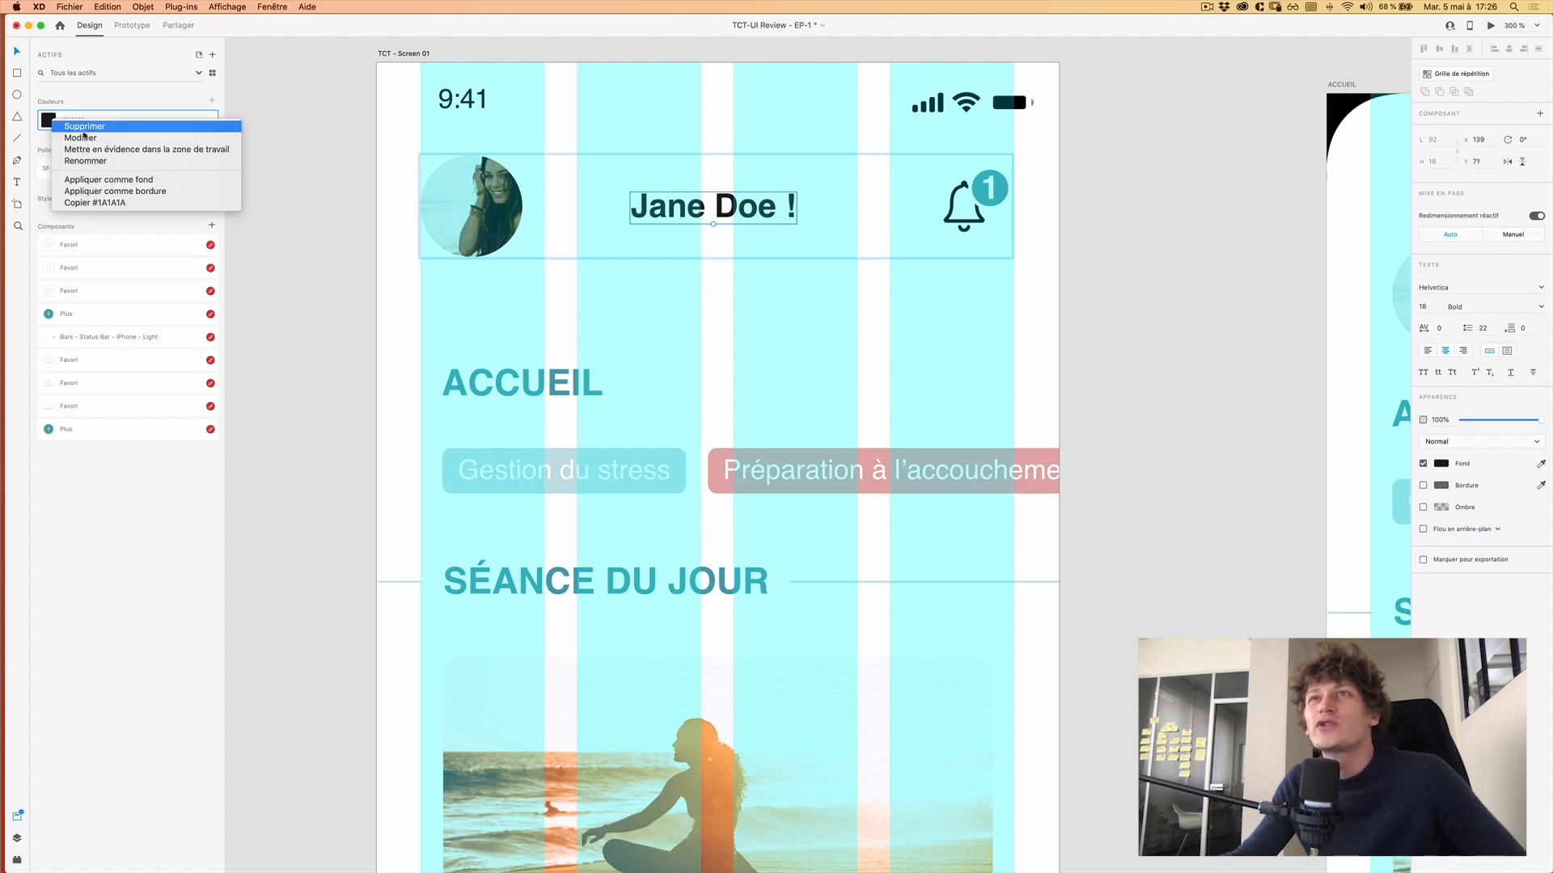
left_click(81, 137)
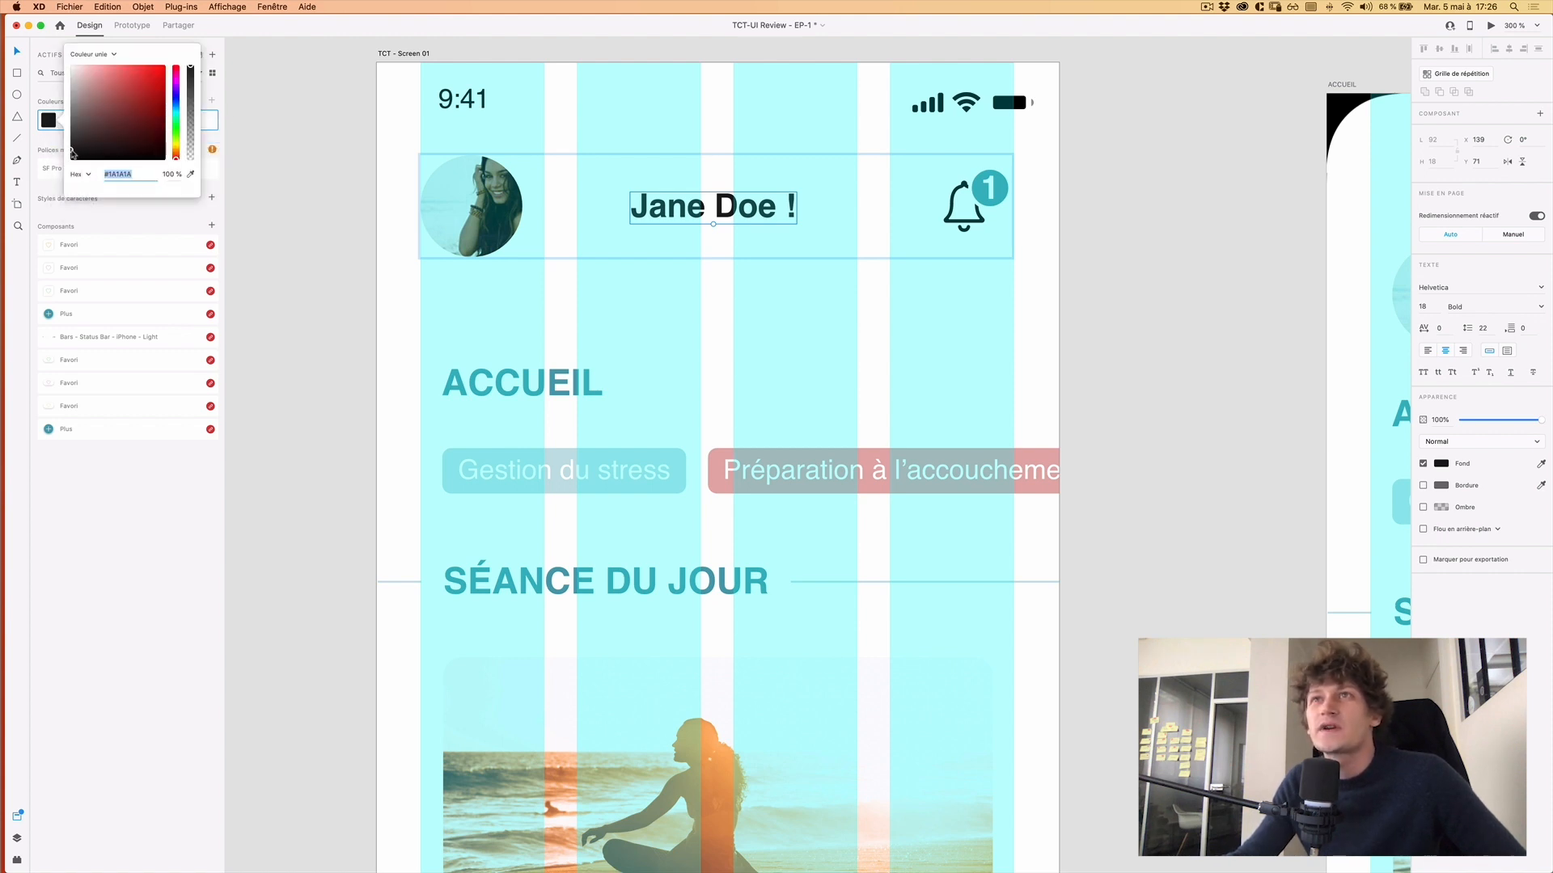
left_click_drag(72, 152, 75, 143)
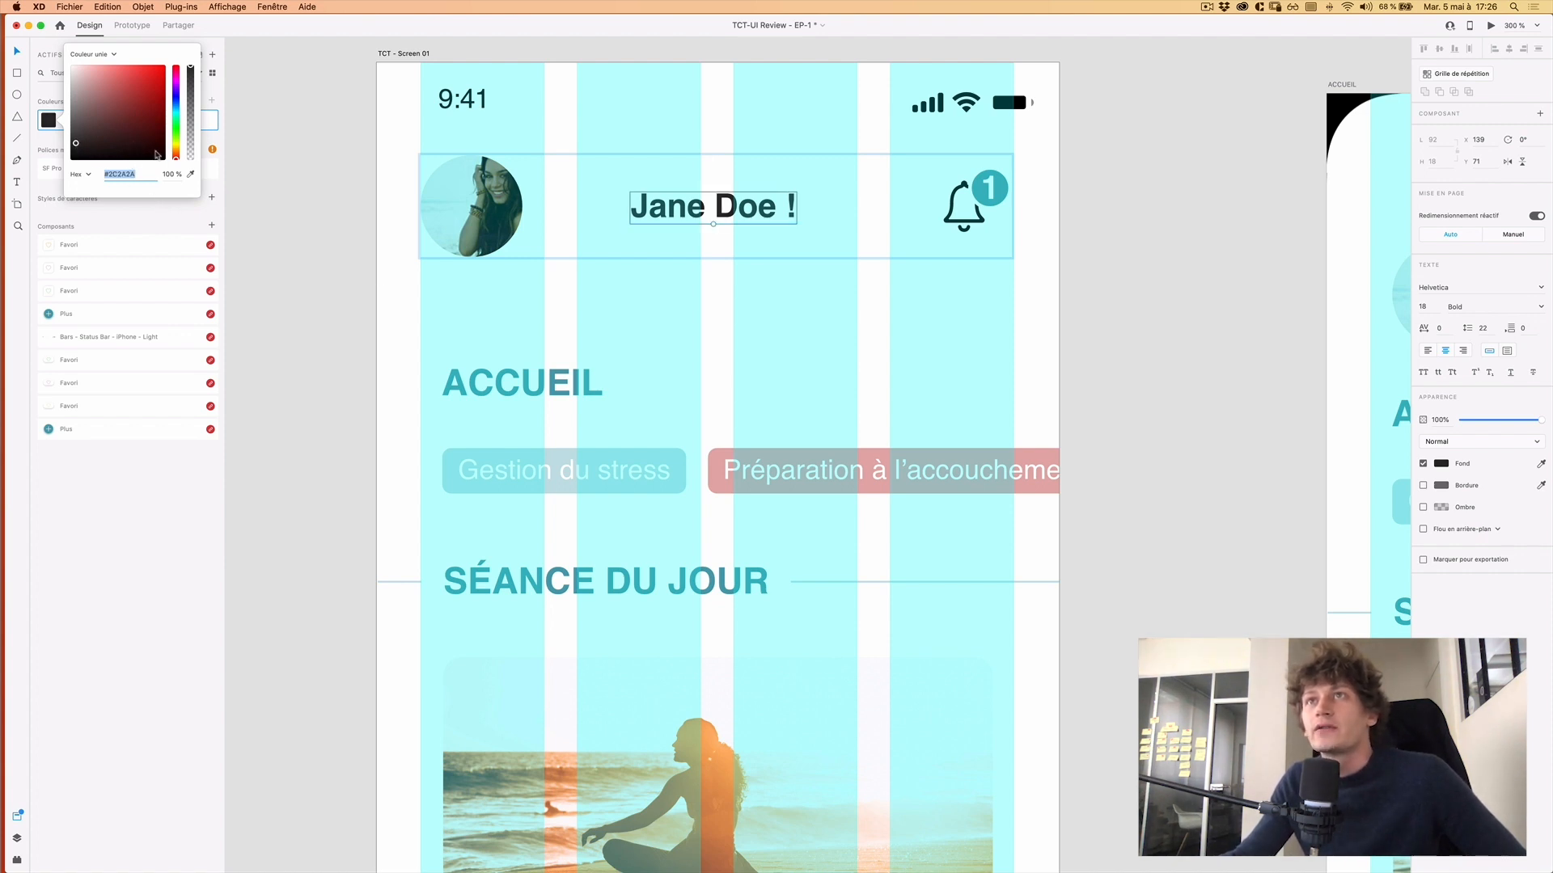
left_click(798, 127)
Apply the saved #2C2A2A colour asset to the "Bonjour" text in the header.
double_click(672, 194)
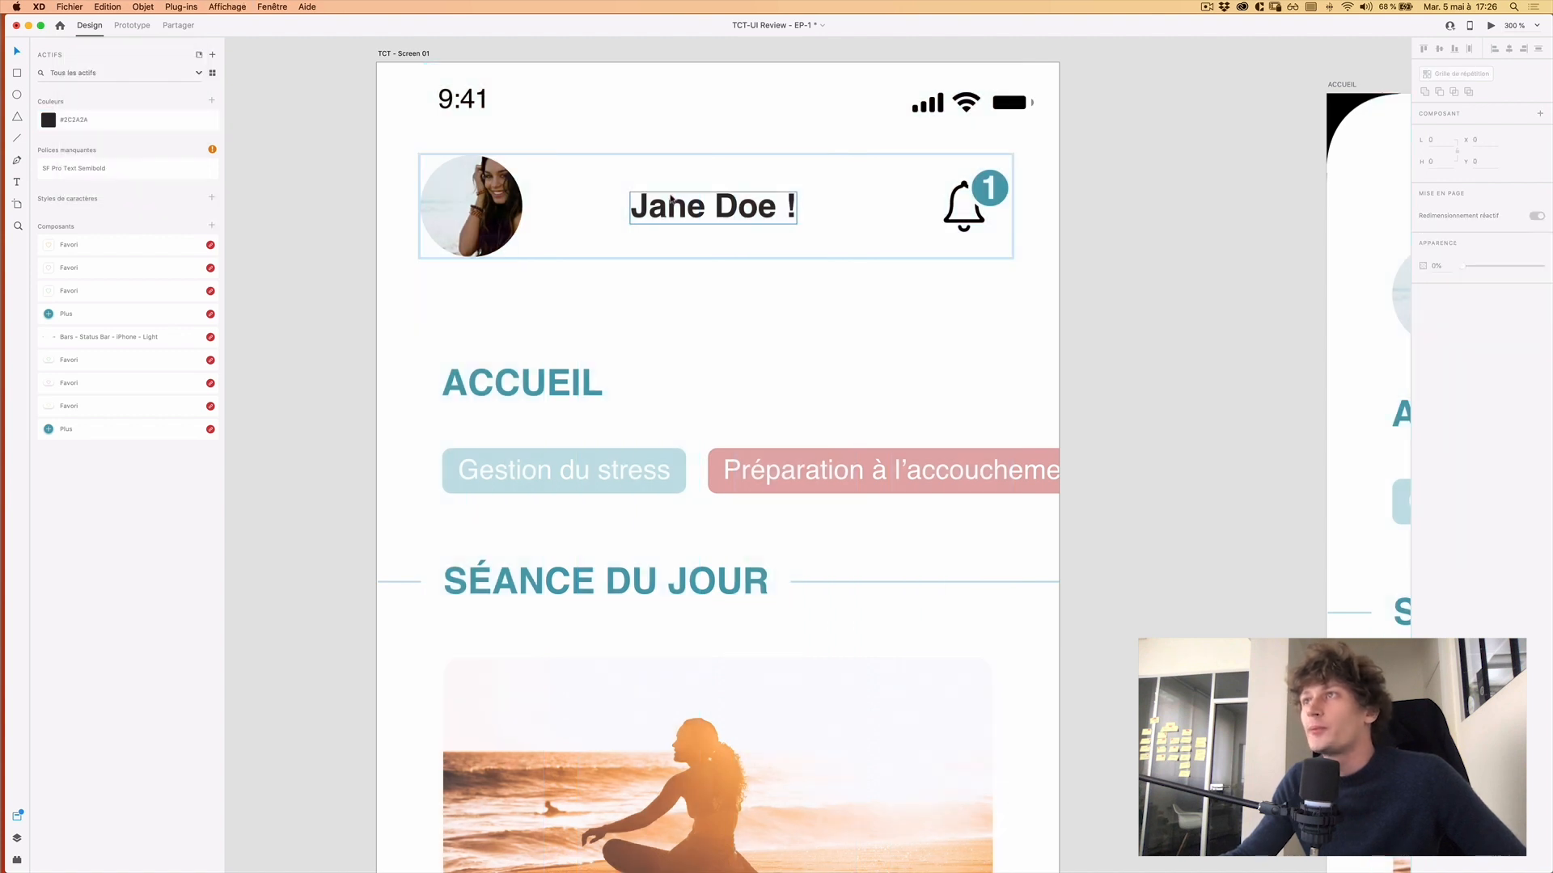
left_click(618, 184)
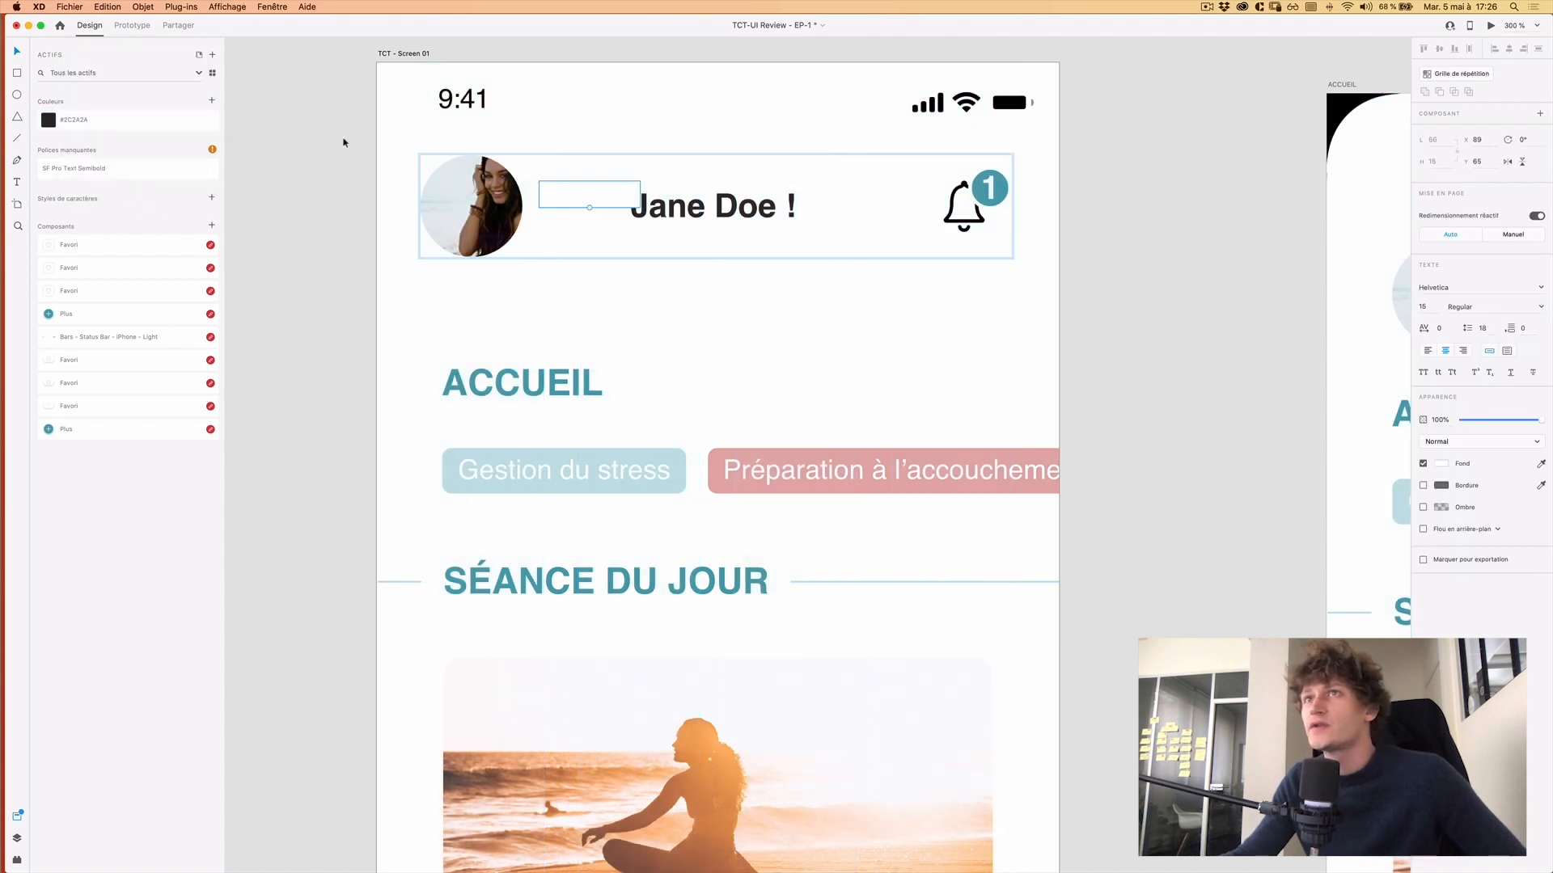
left_click(50, 119)
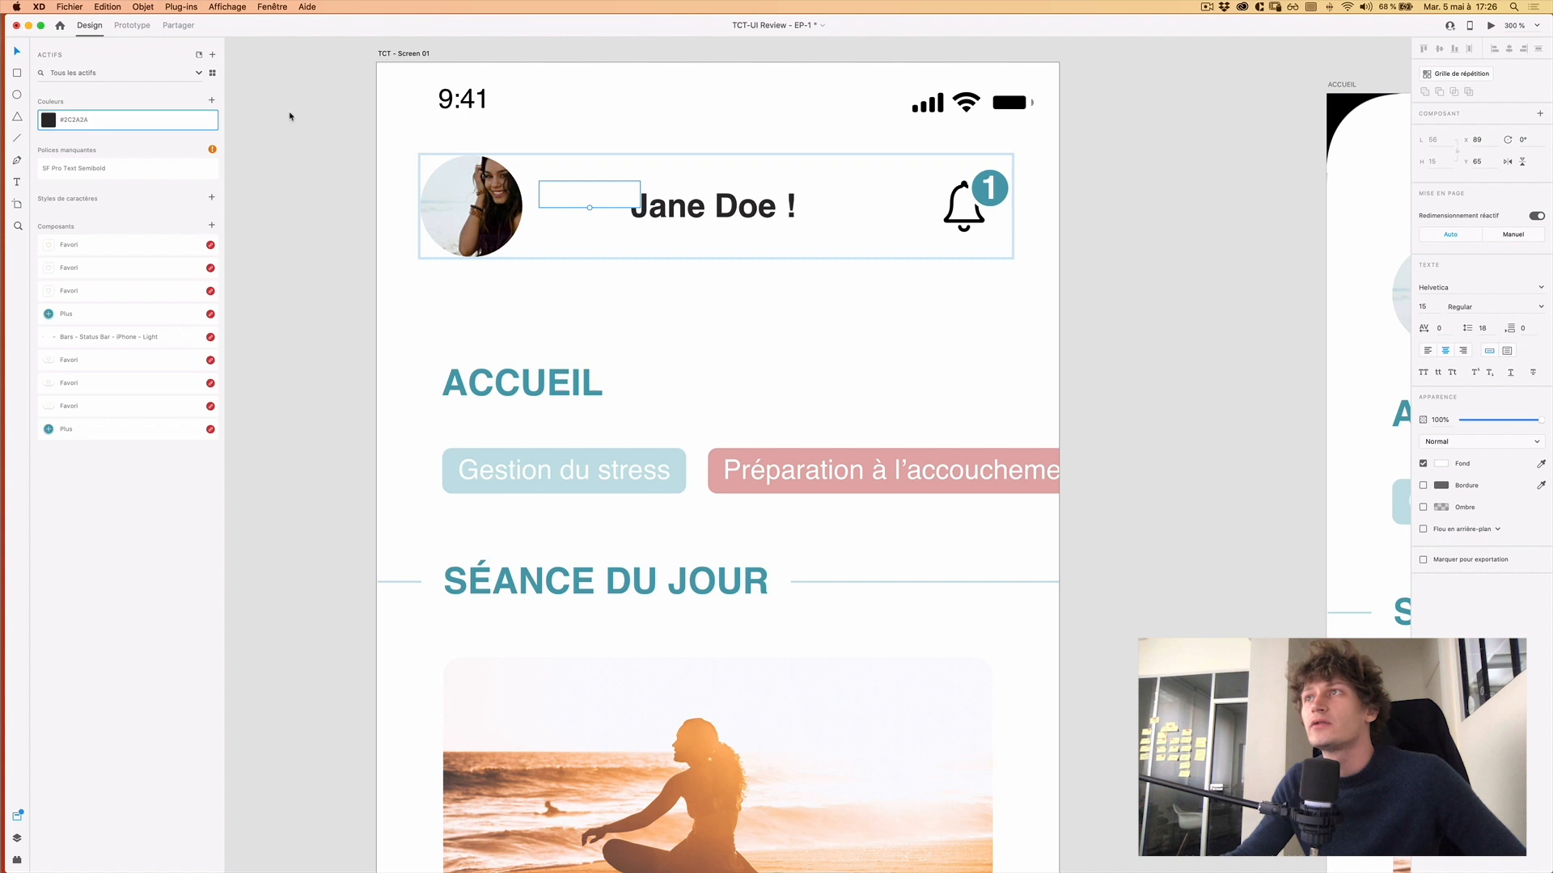
left_click(79, 121)
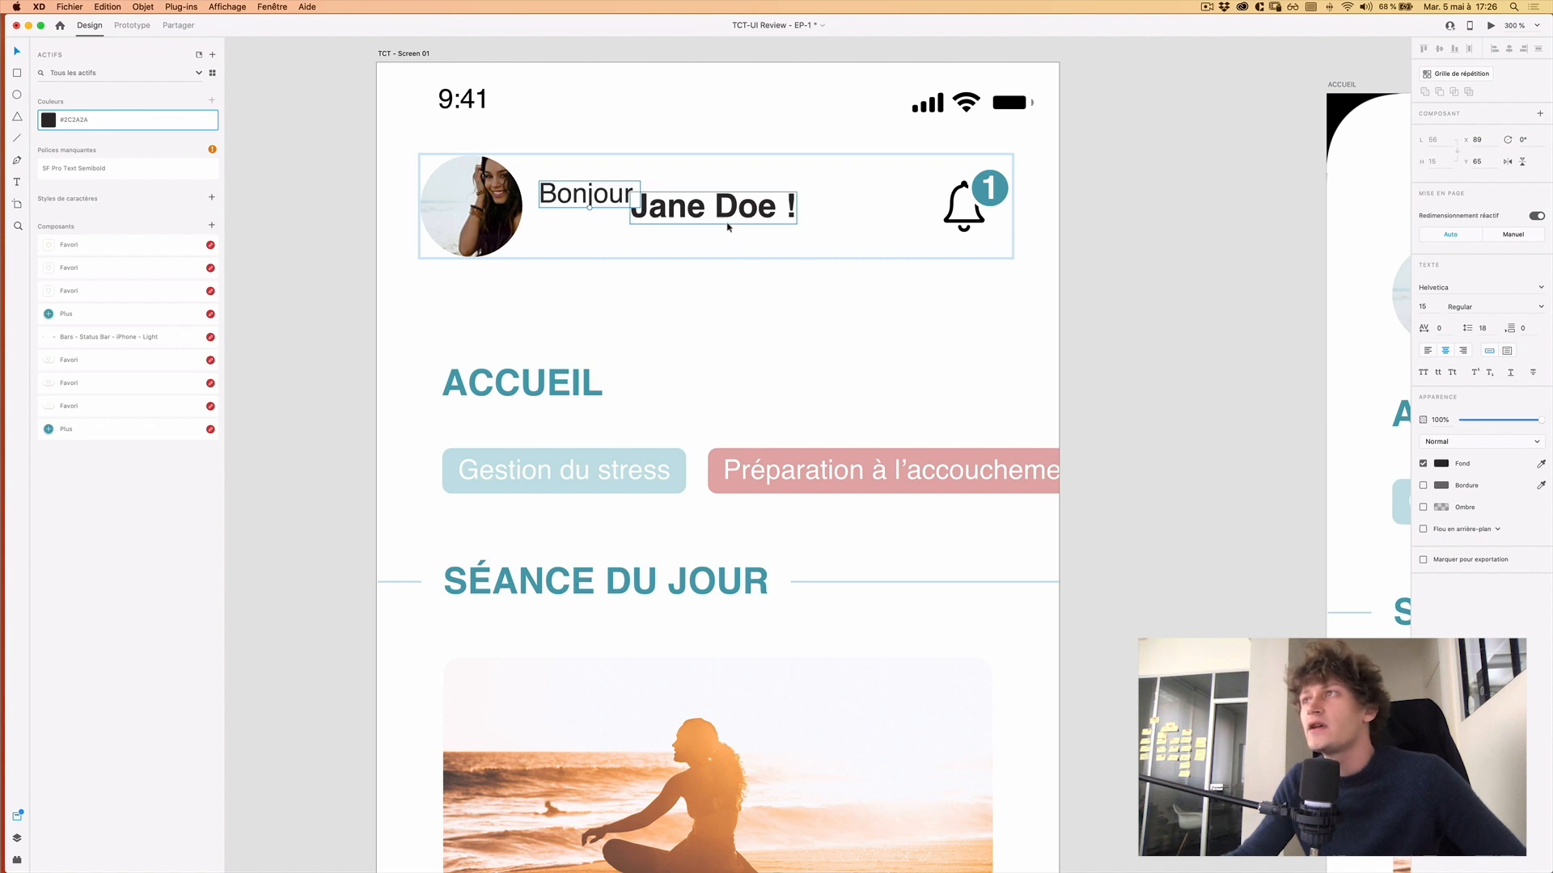
Move the name text directly beneath "Bonjour" and set the font size of "Bonjour" to 12.
left_click_drag(727, 227, 631, 247)
left_click(579, 184)
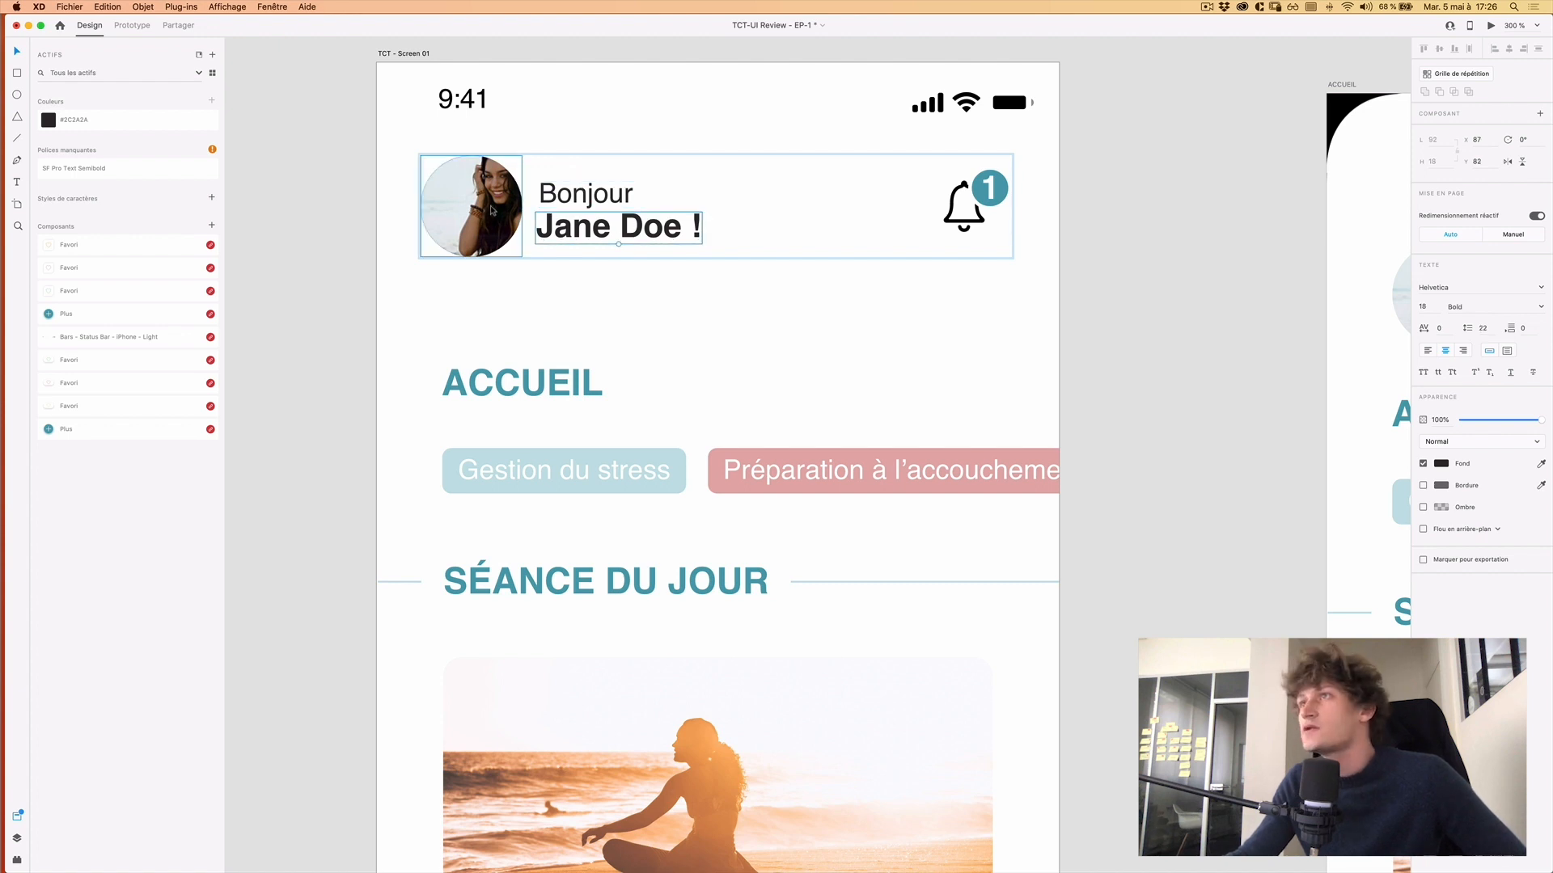
left_click(1430, 308)
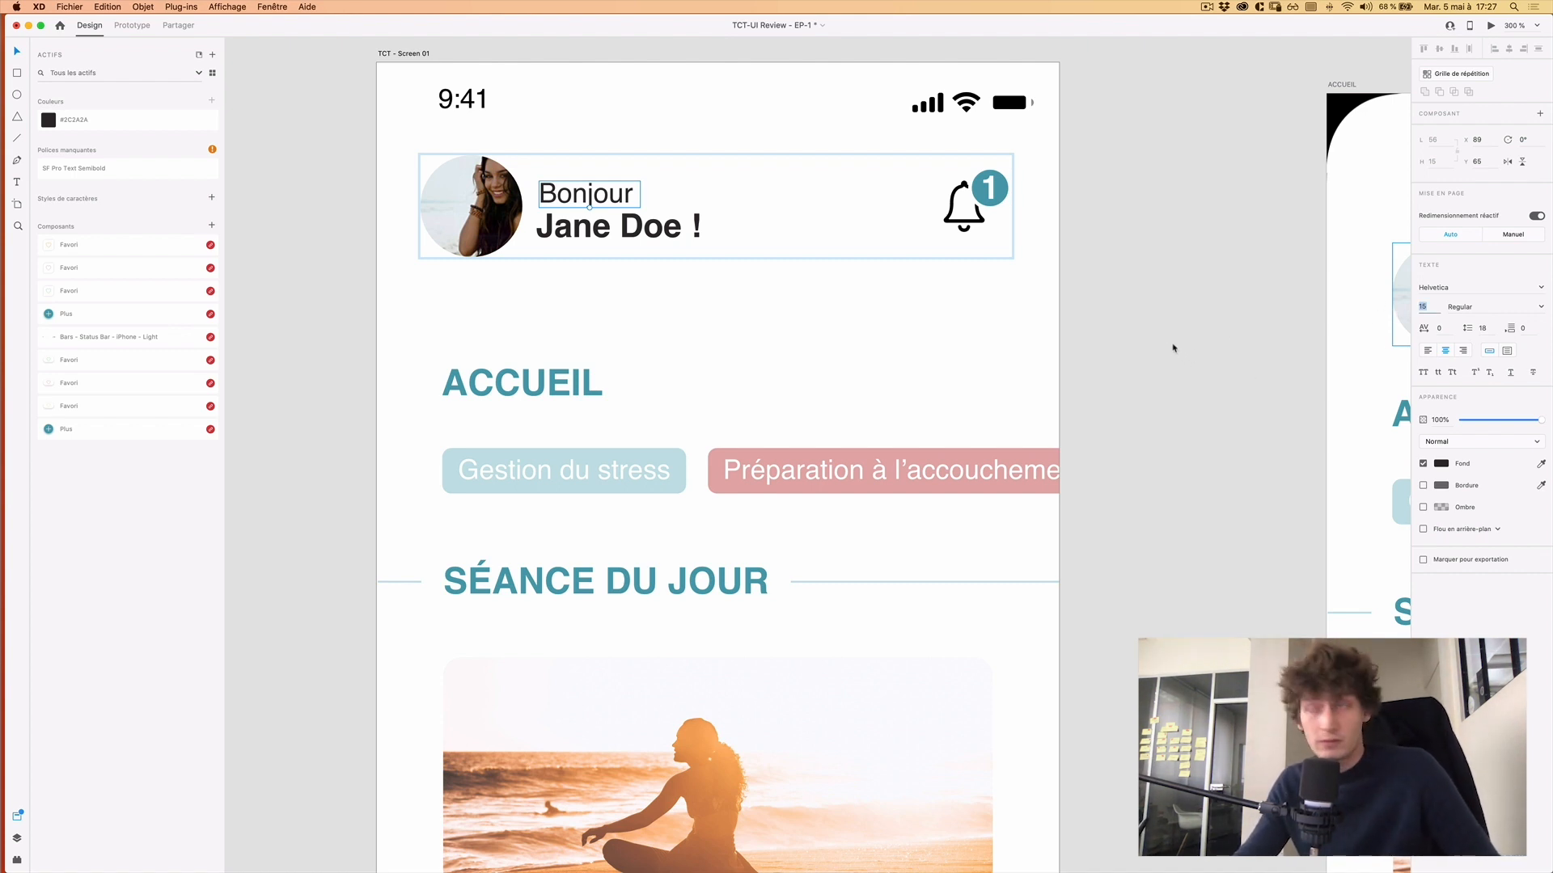
type("14")
key("Tab")
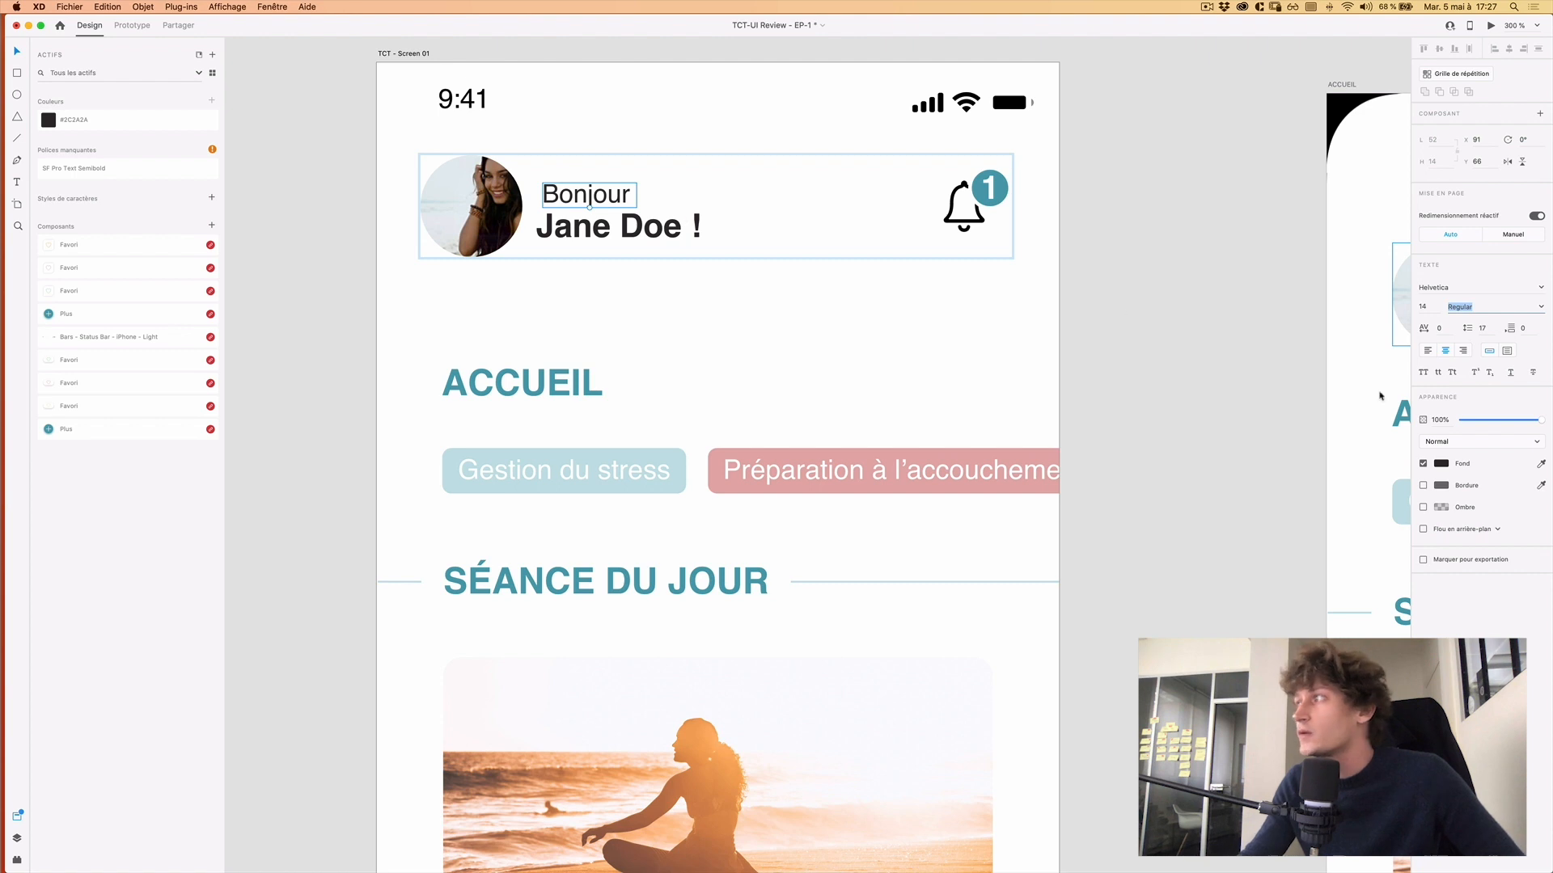
left_click(1425, 307)
type("12")
key("Tab")
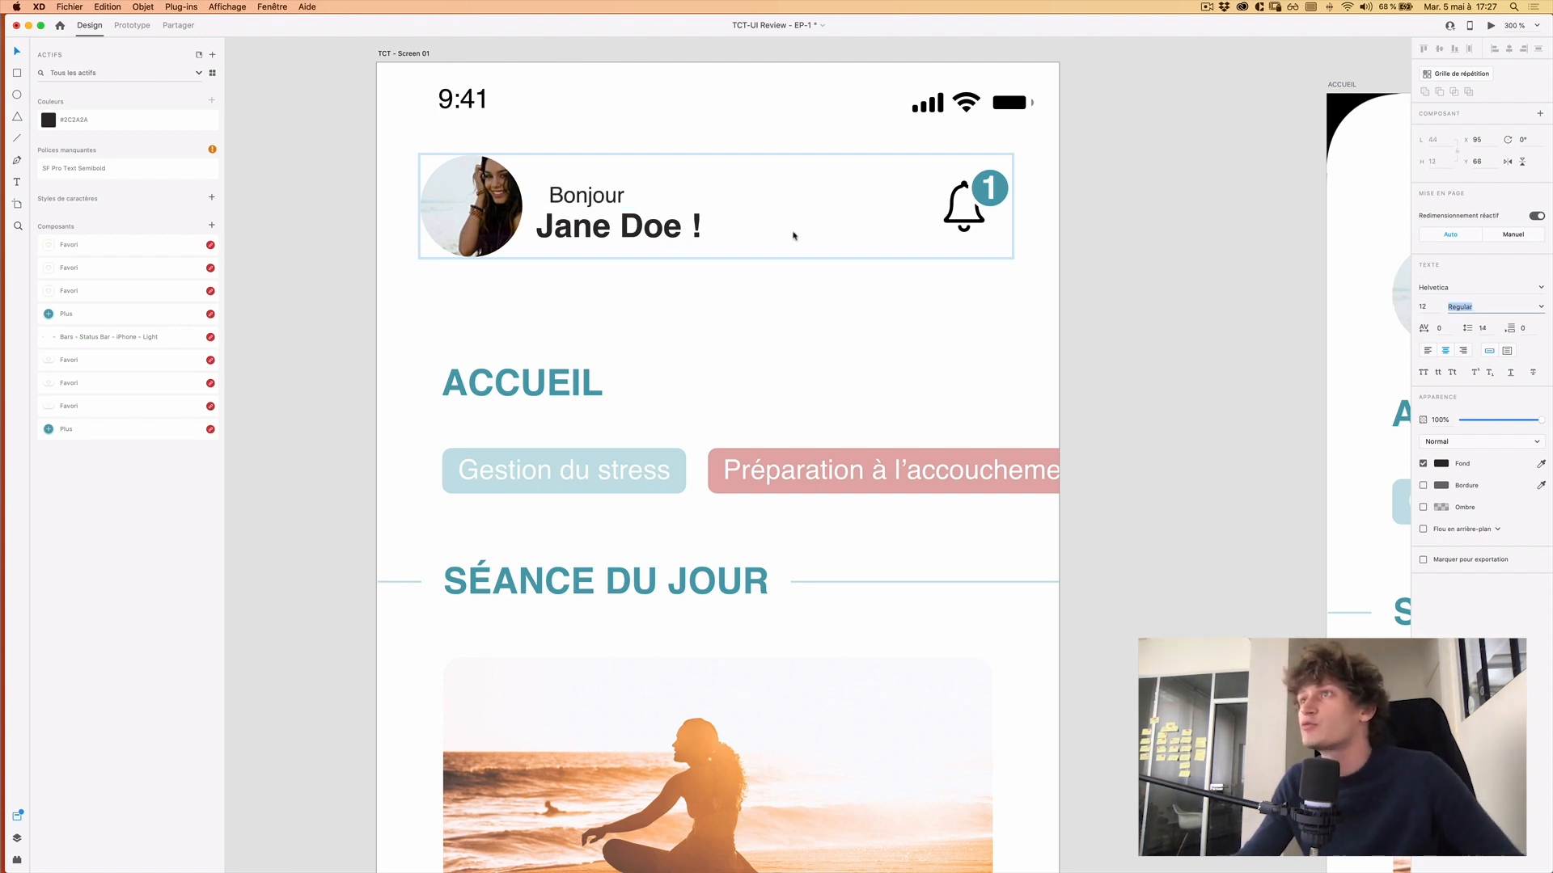
Left-align "Bonjour" with the name text and move both slightly up so they sit vertically centred beside the profile picture.
left_click(608, 229)
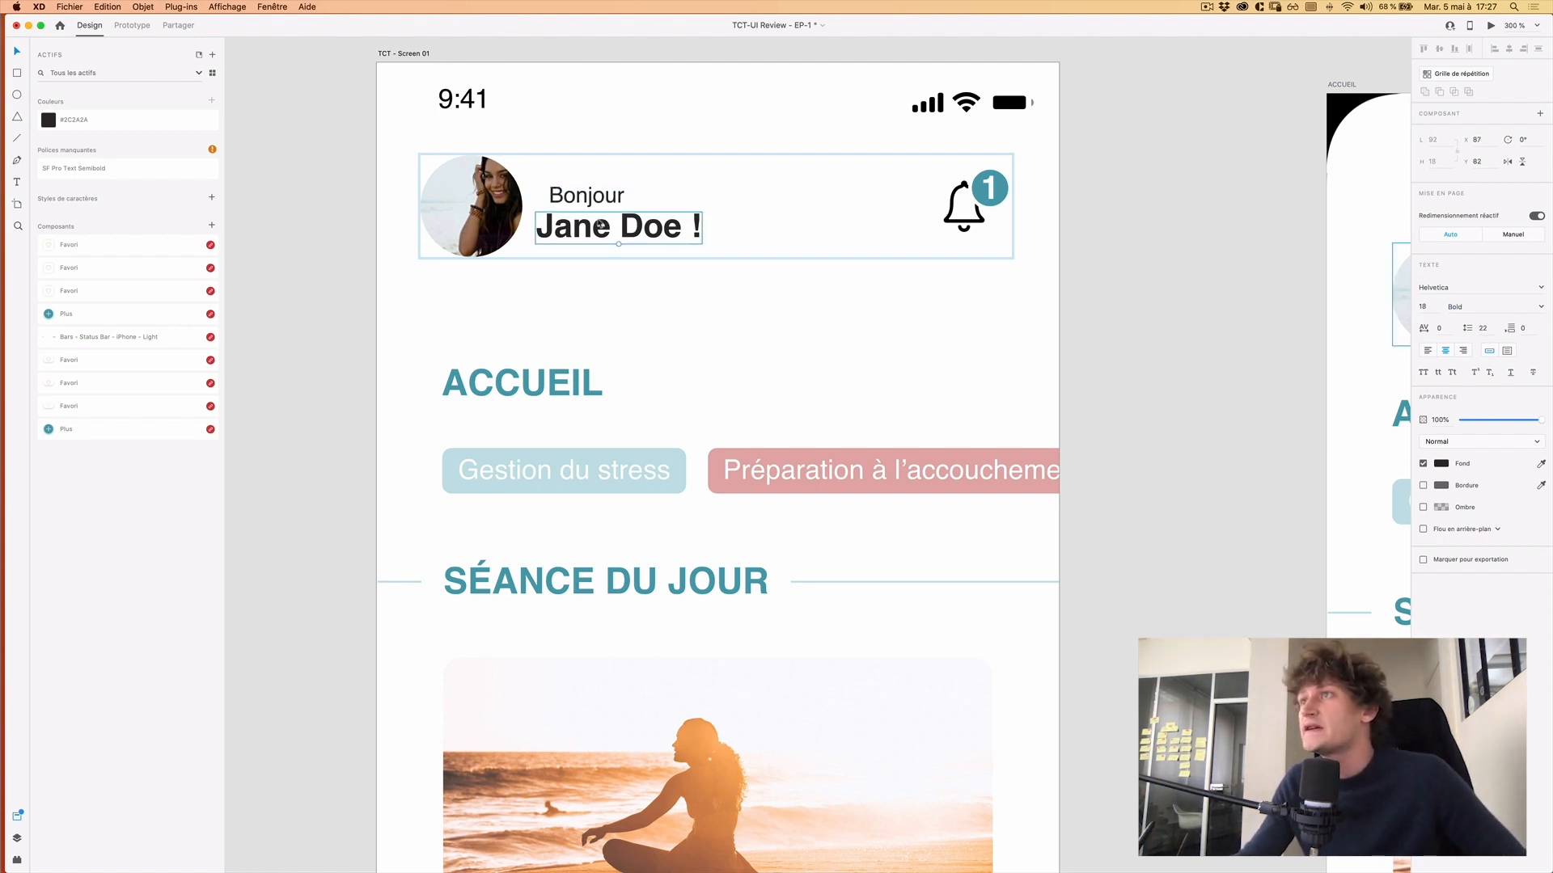
left_click(566, 196)
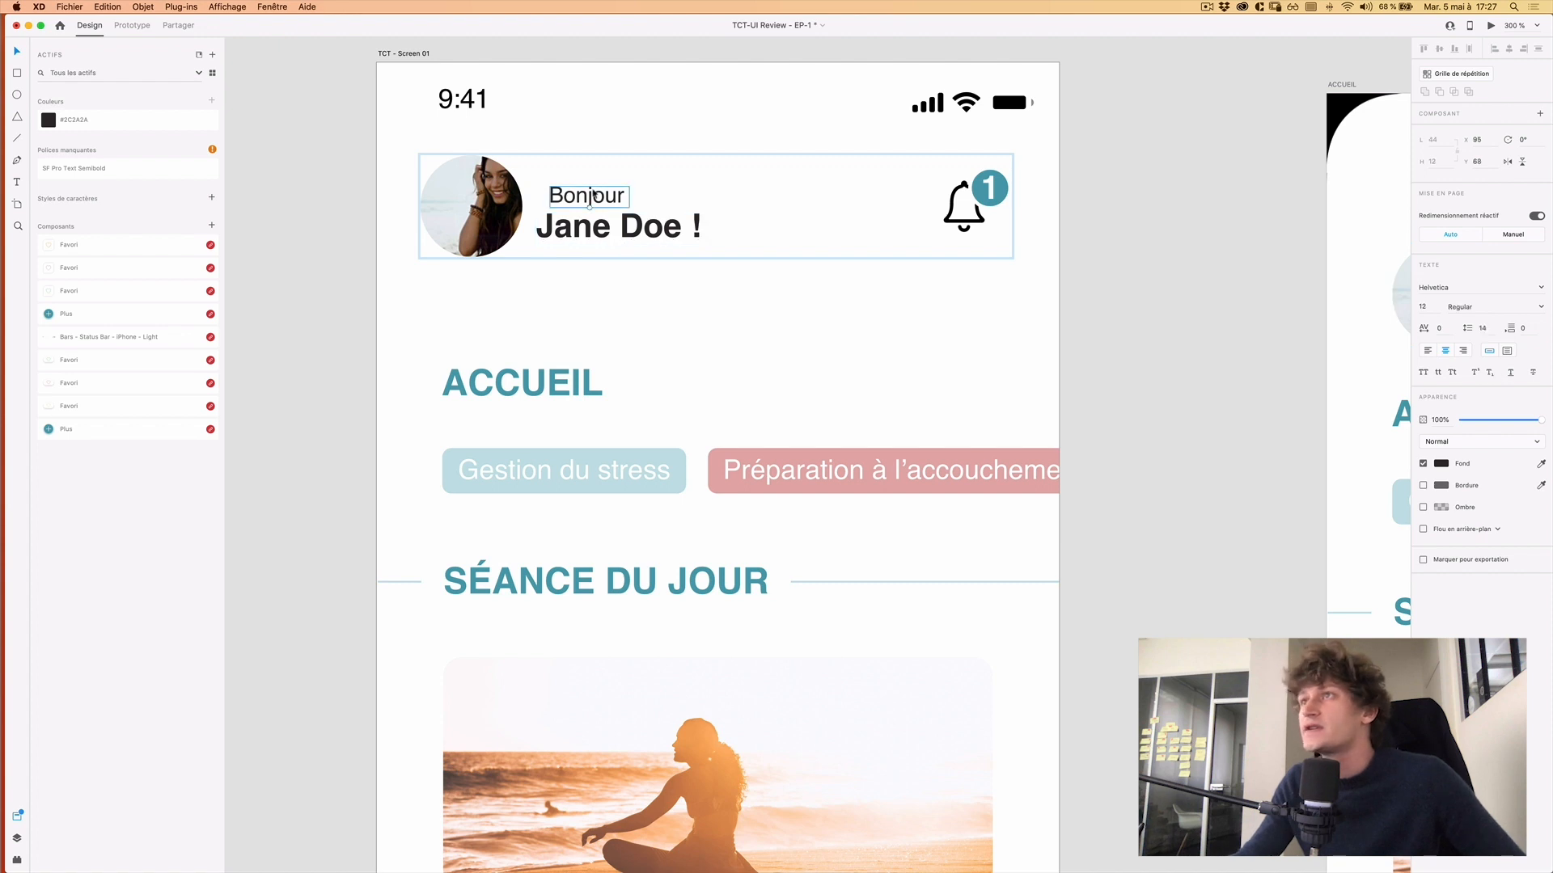
left_click(616, 219, "shift")
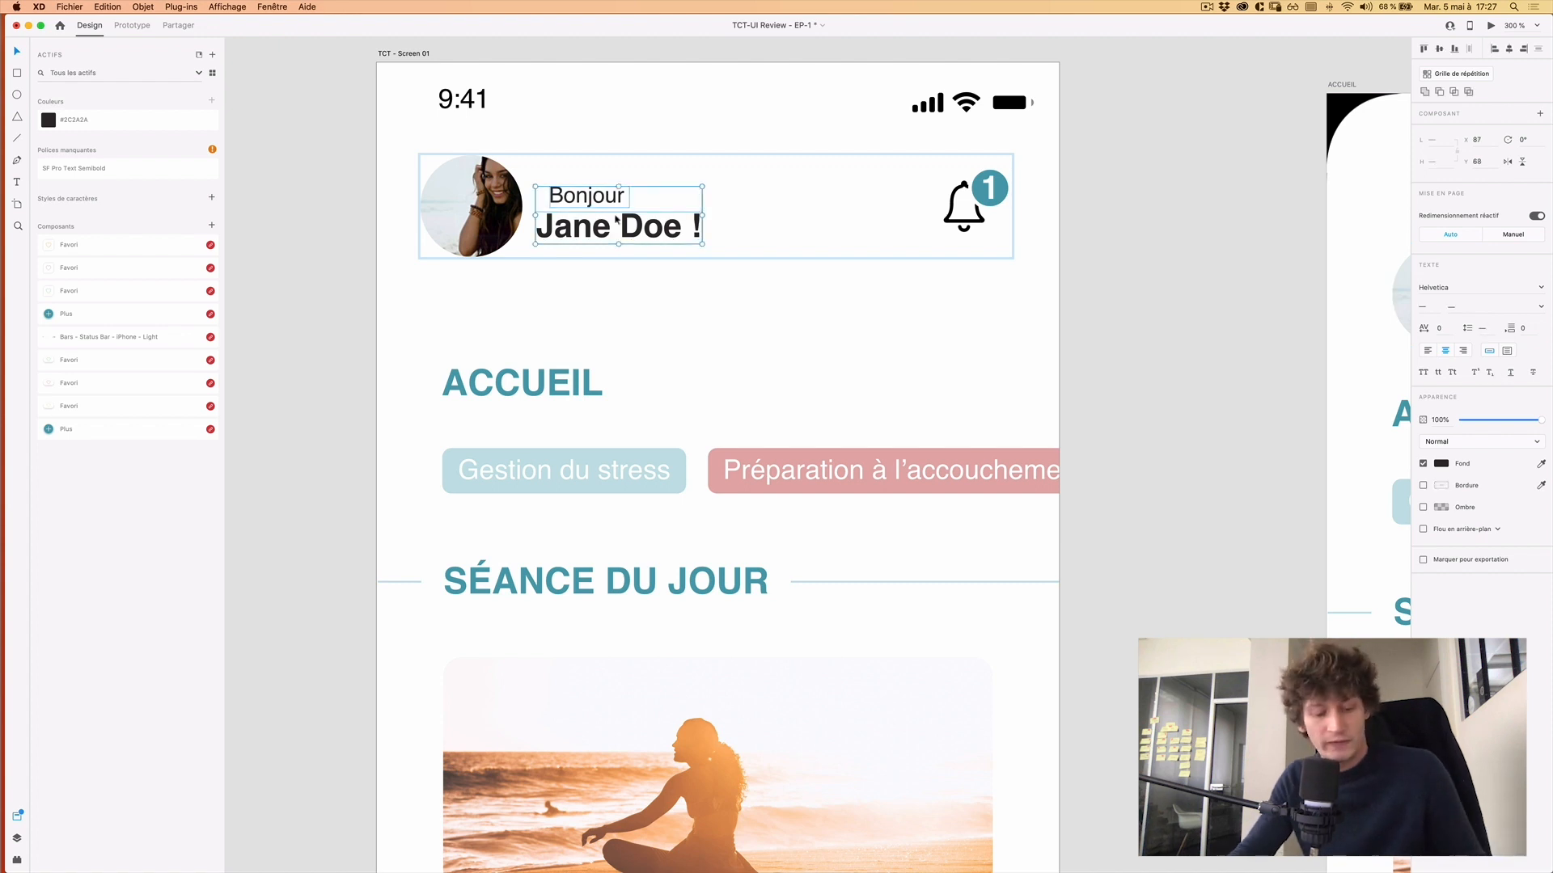
key("ctrl+super+Left")
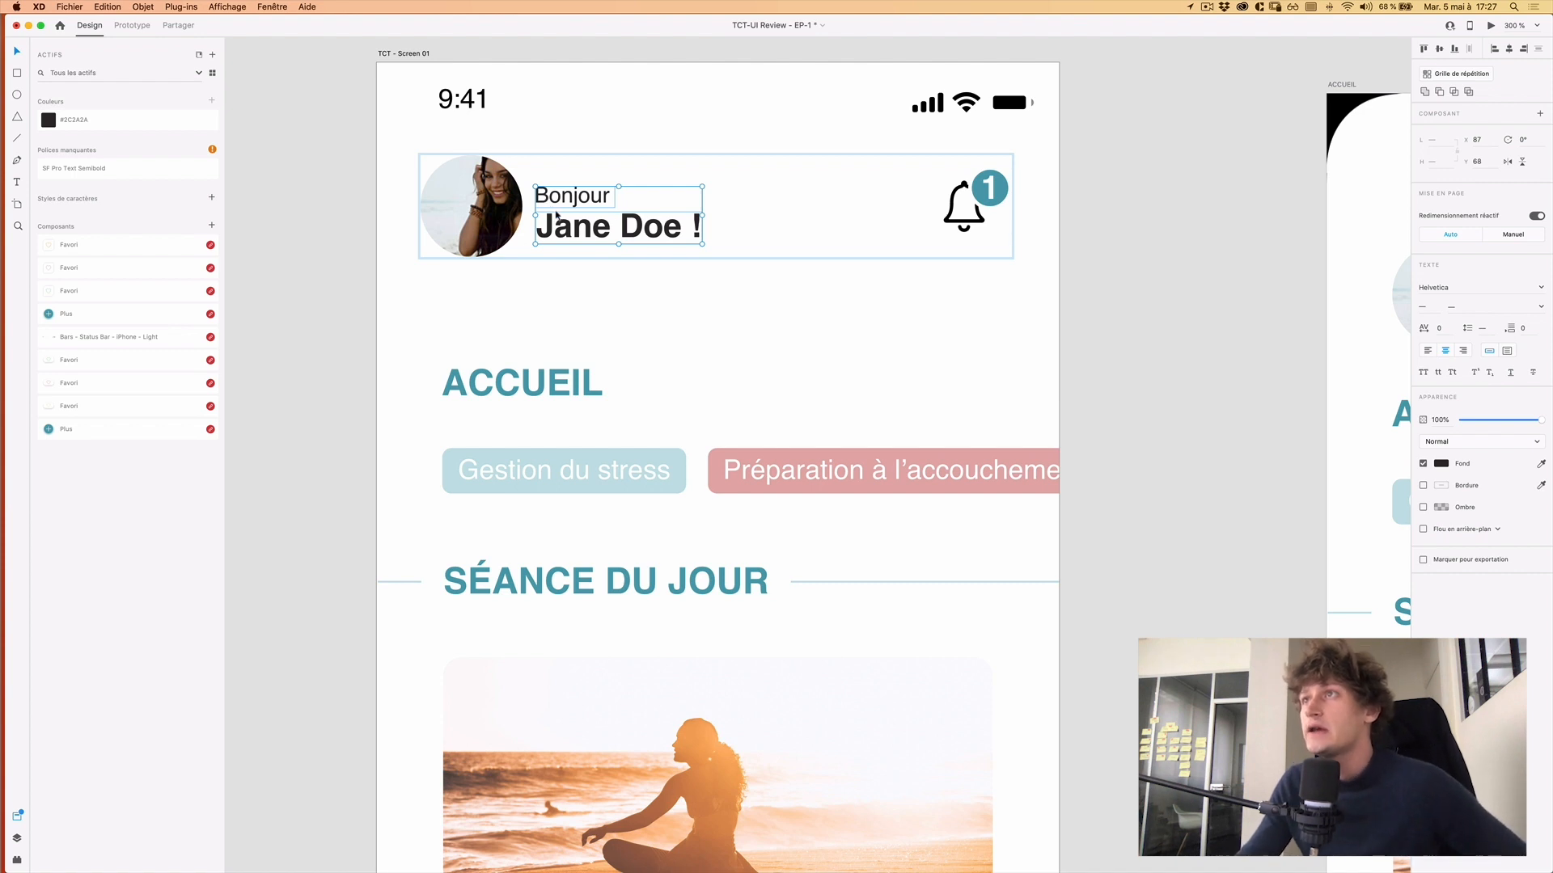
left_click_drag(564, 226, 566, 218)
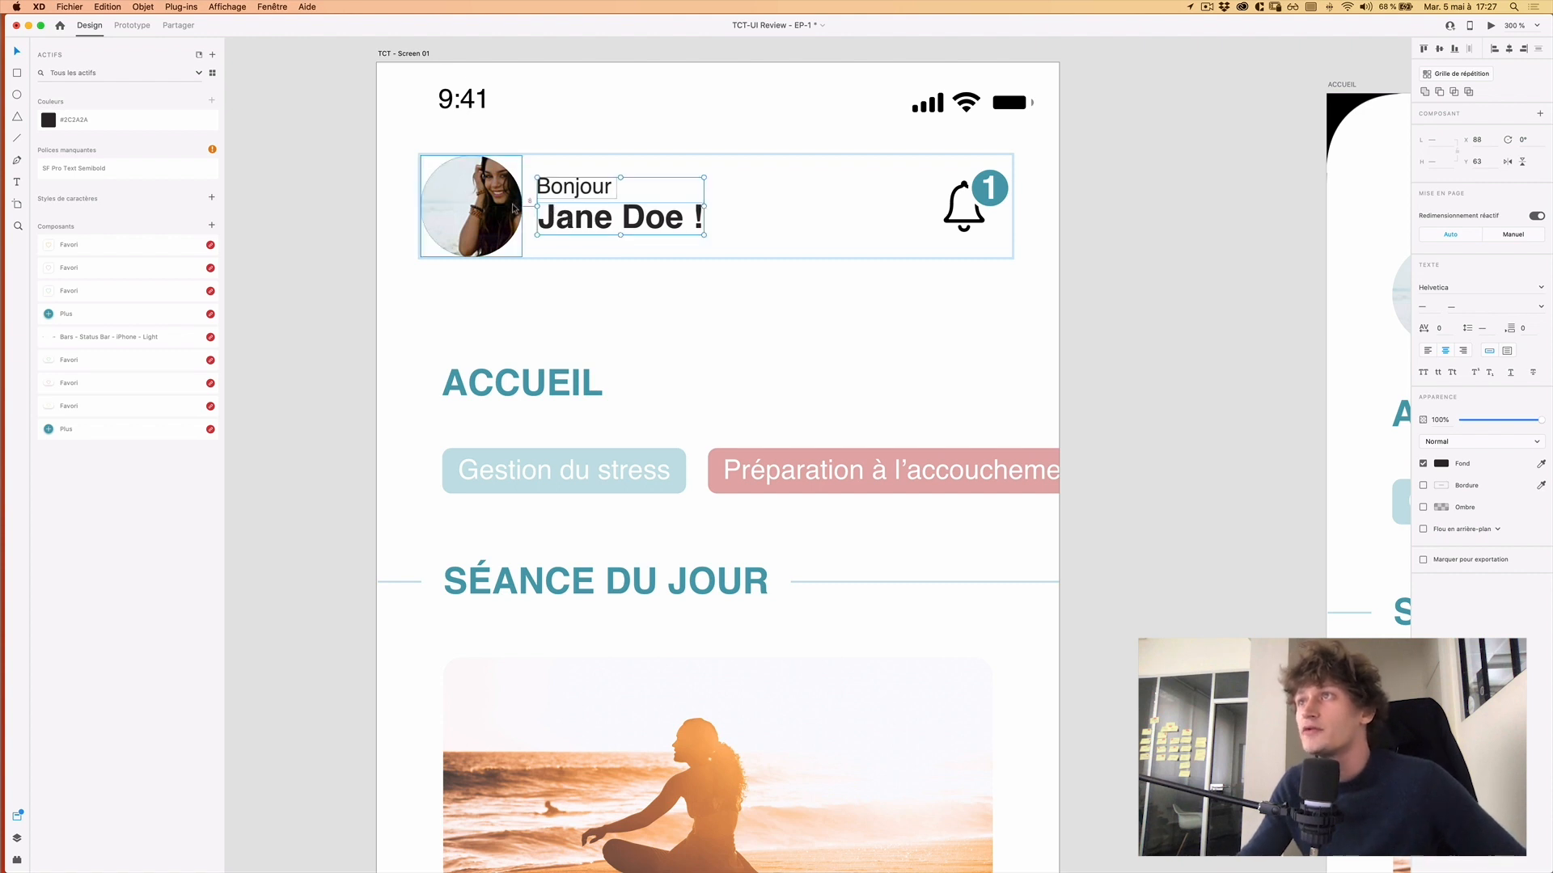
scroll(516, 208, "up", 5)
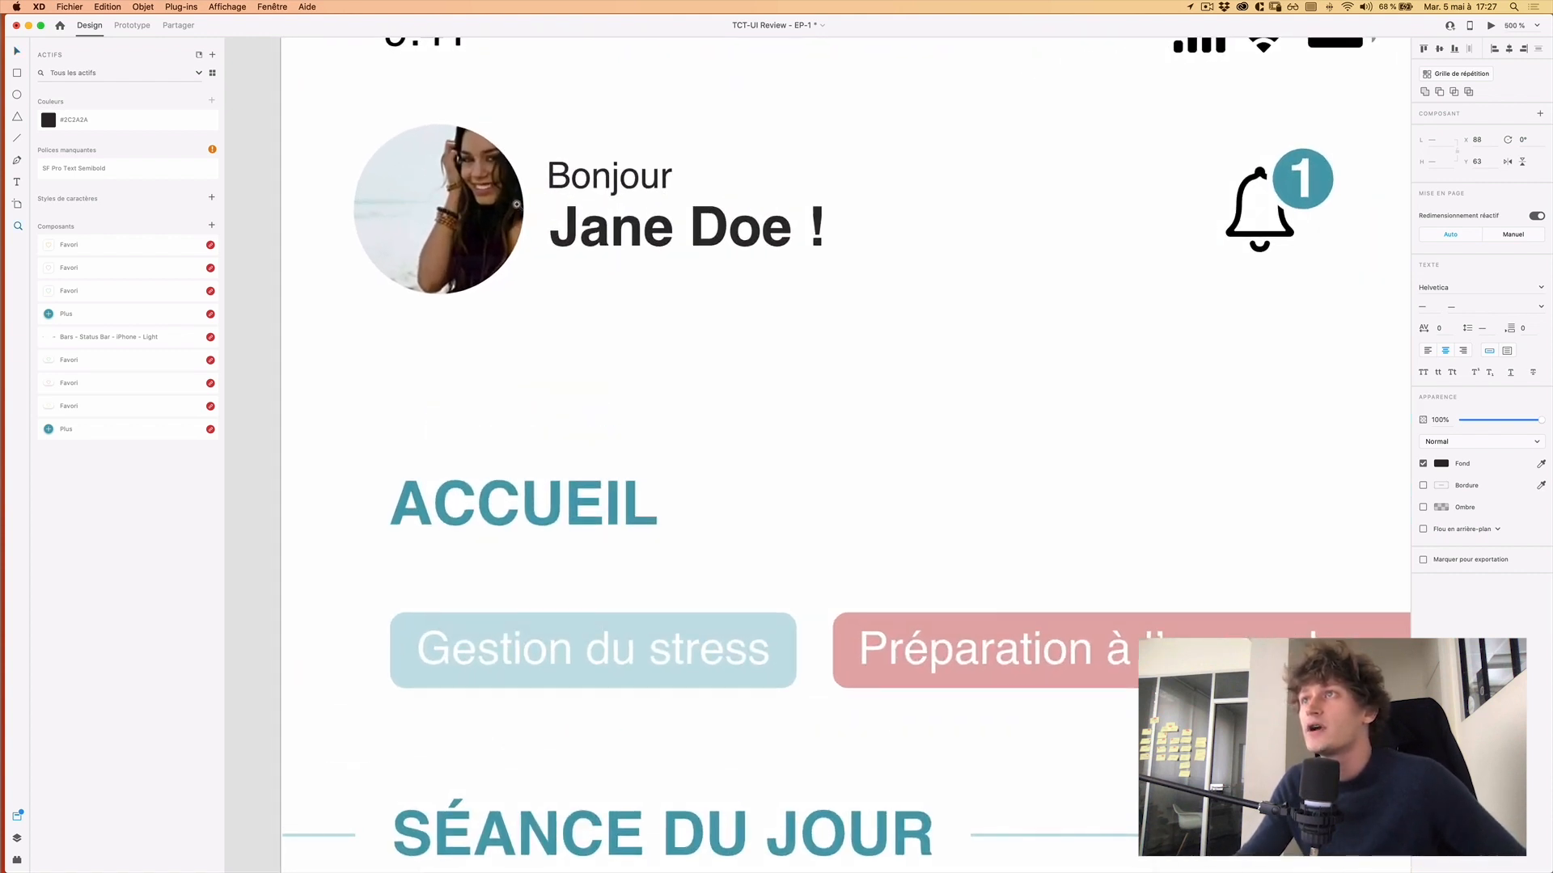
key("Escape")
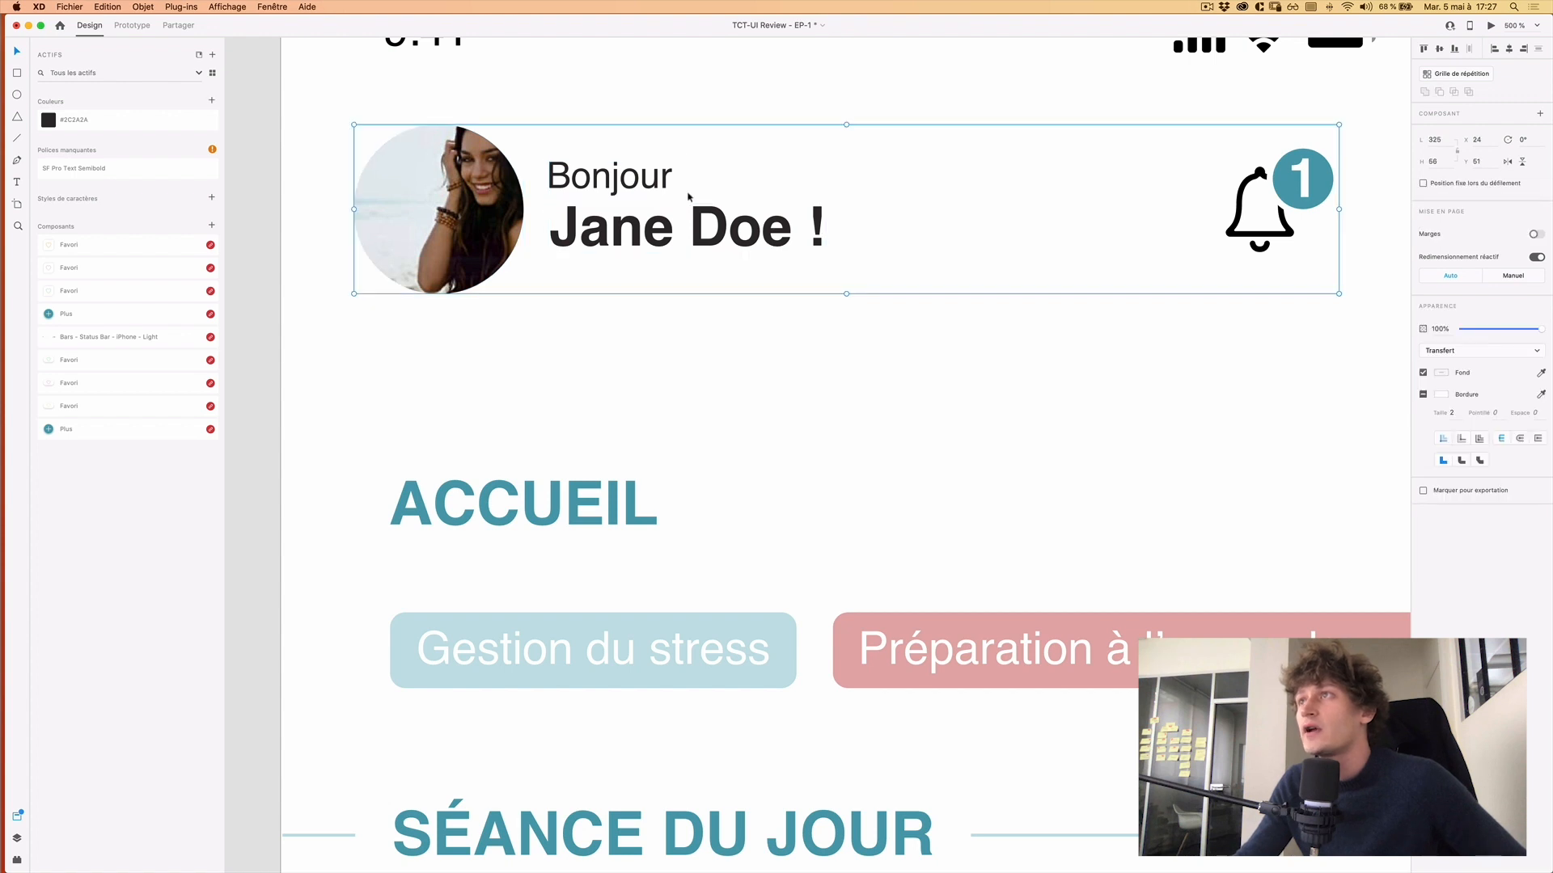
Change the fill colour of the "Bonjour" text to the lighter gray #716767.
scroll(687, 173, "down", 4)
left_click(649, 176)
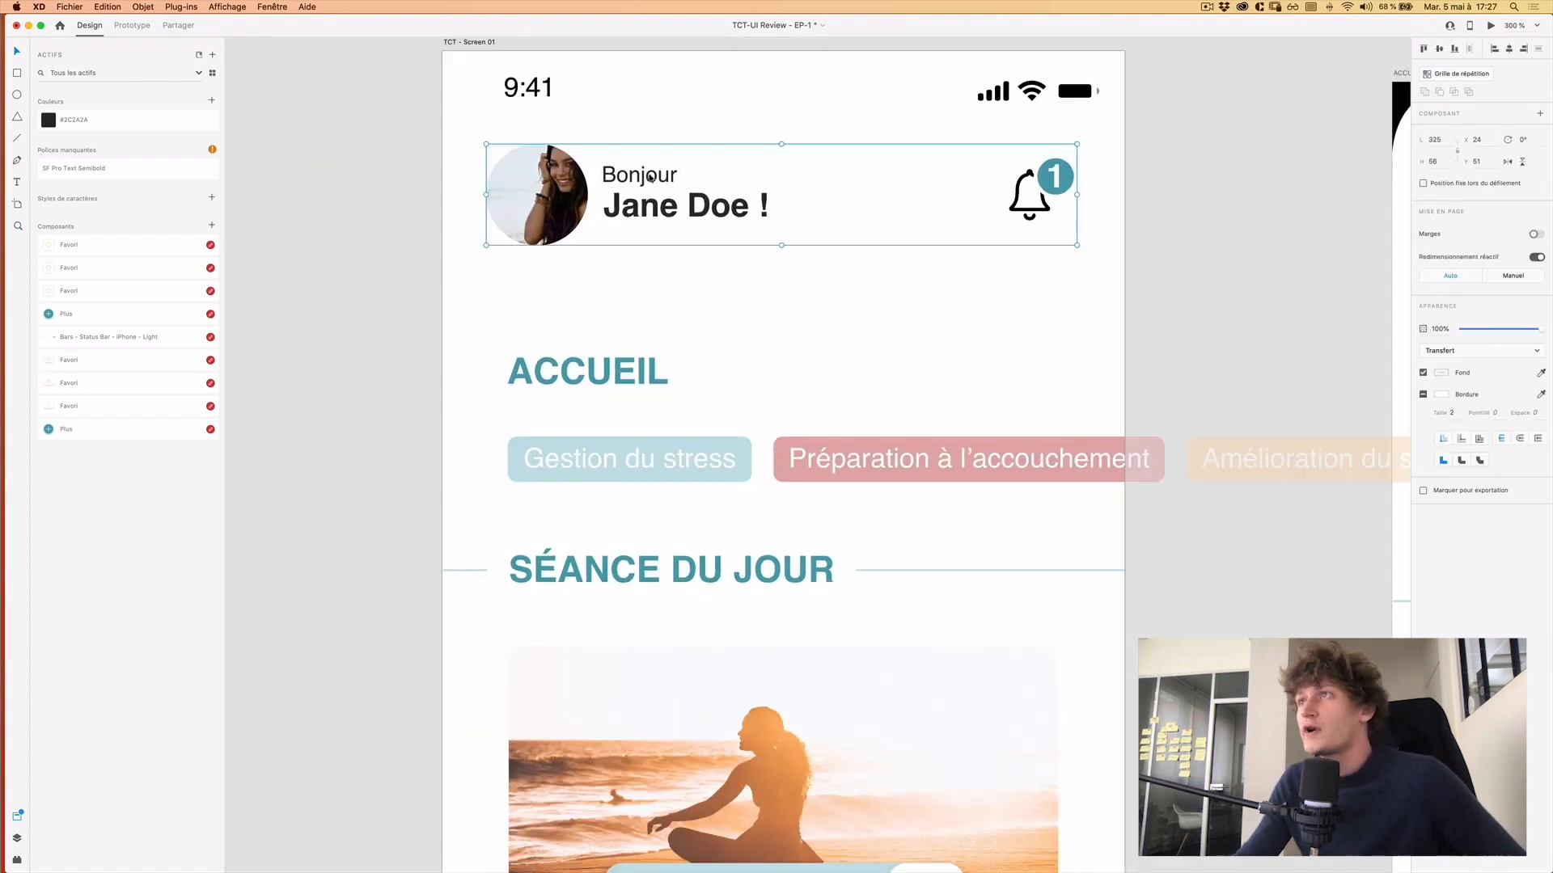
left_click(650, 176)
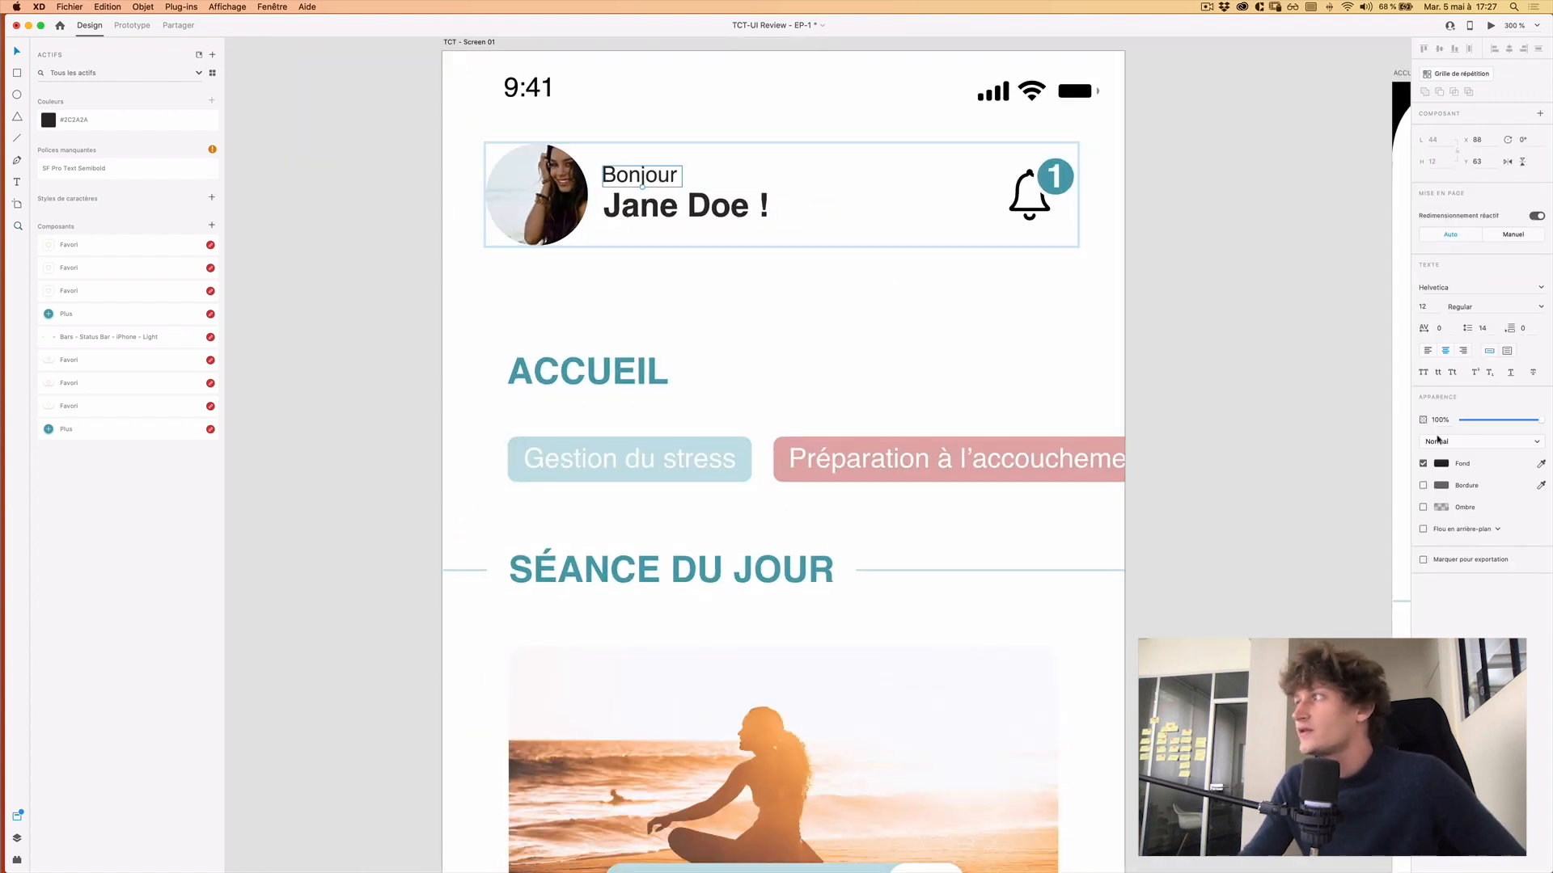
left_click(1443, 465)
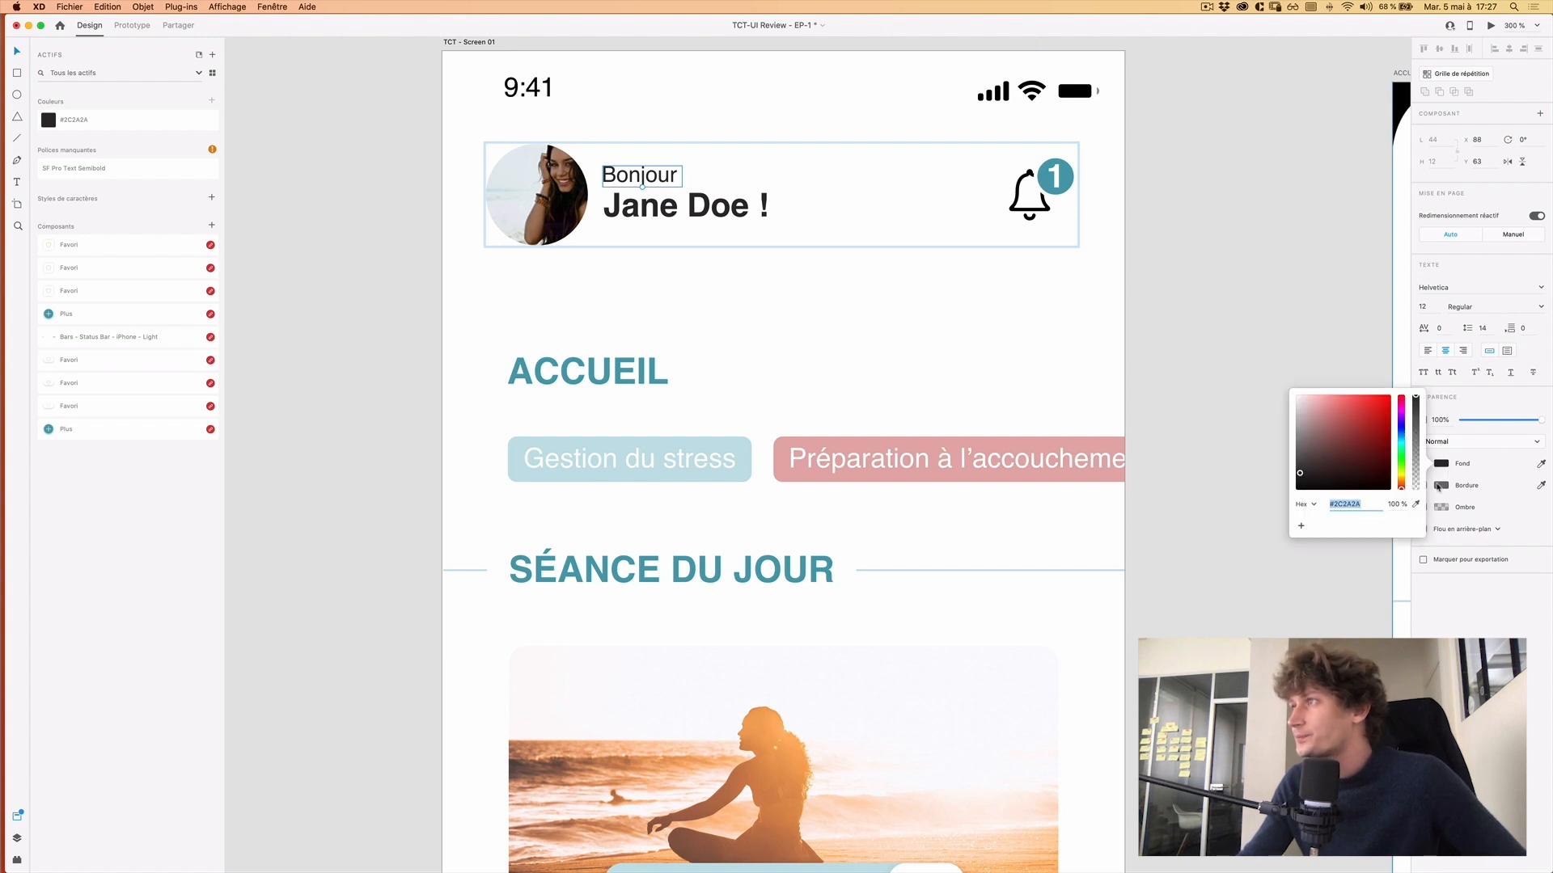
left_click_drag(1298, 451, 1300, 452)
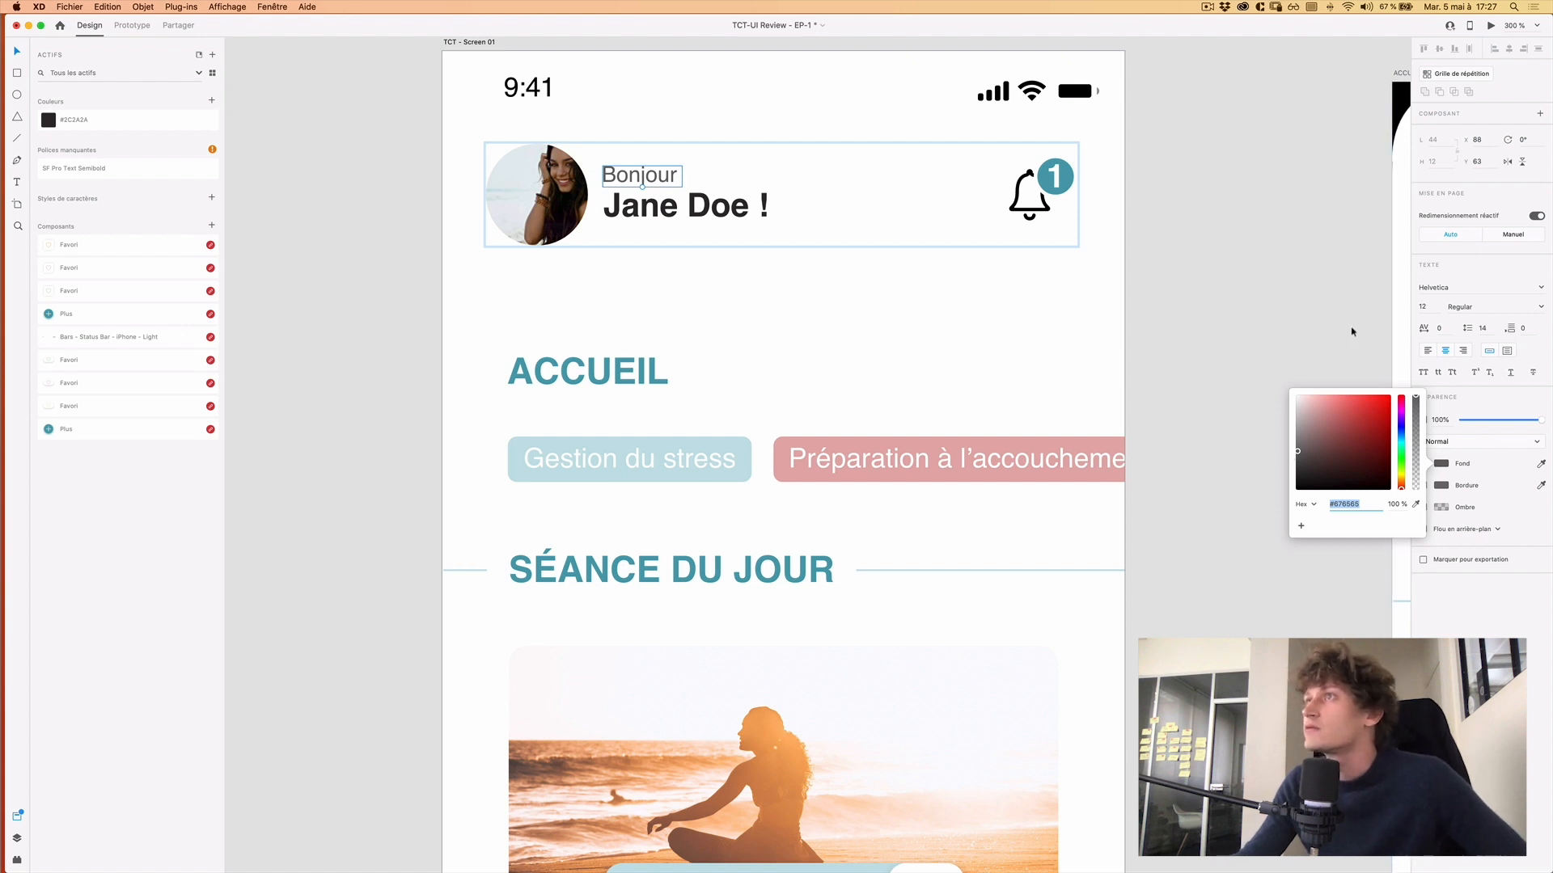
left_click_drag(1305, 448, 1304, 447)
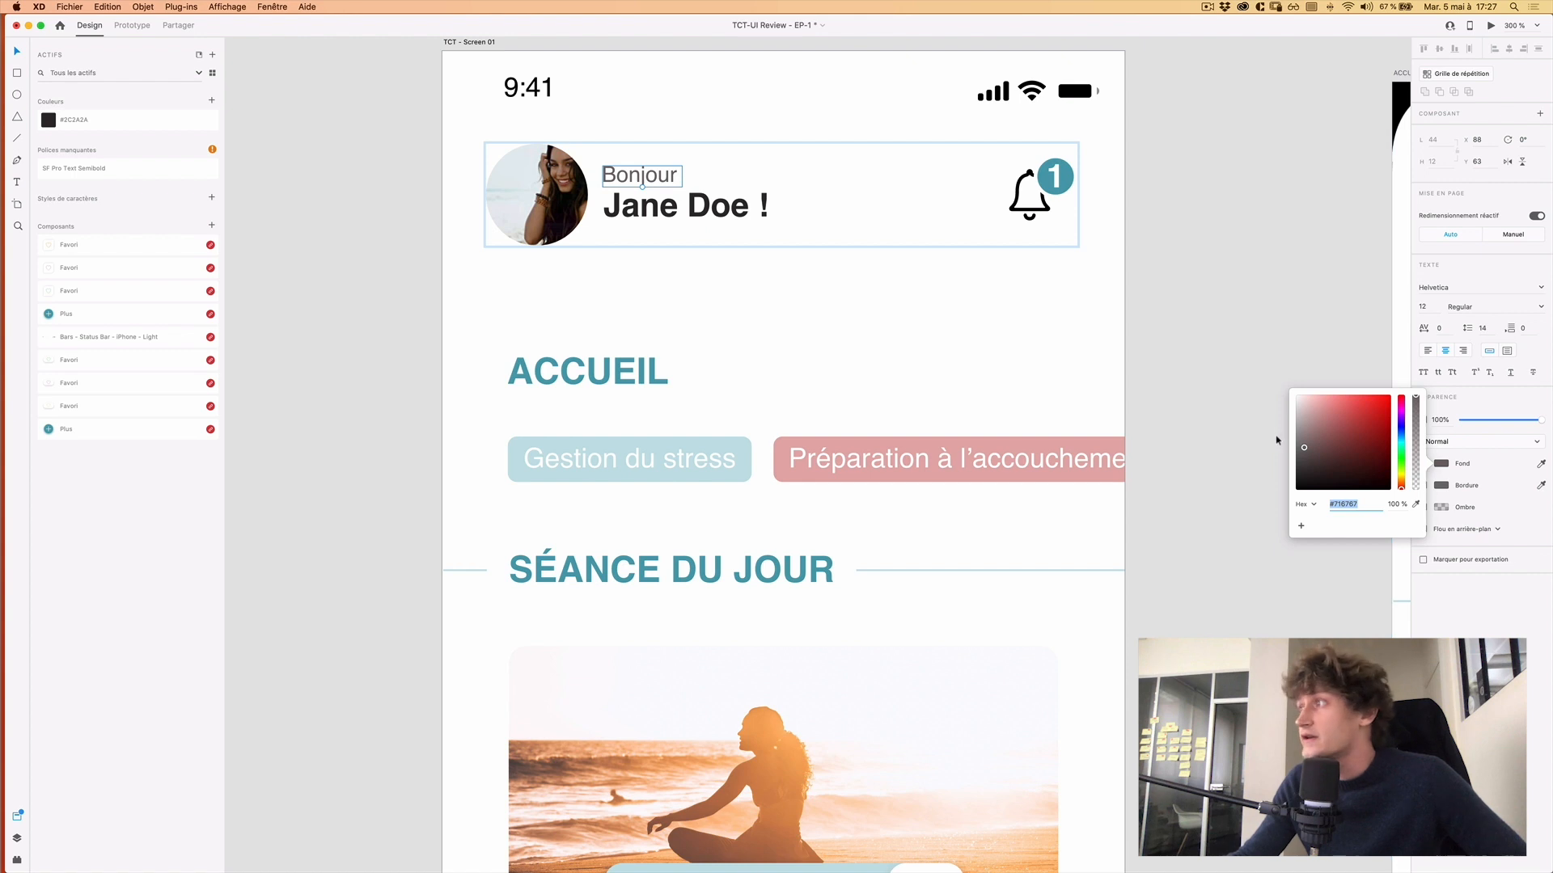
left_click(869, 296)
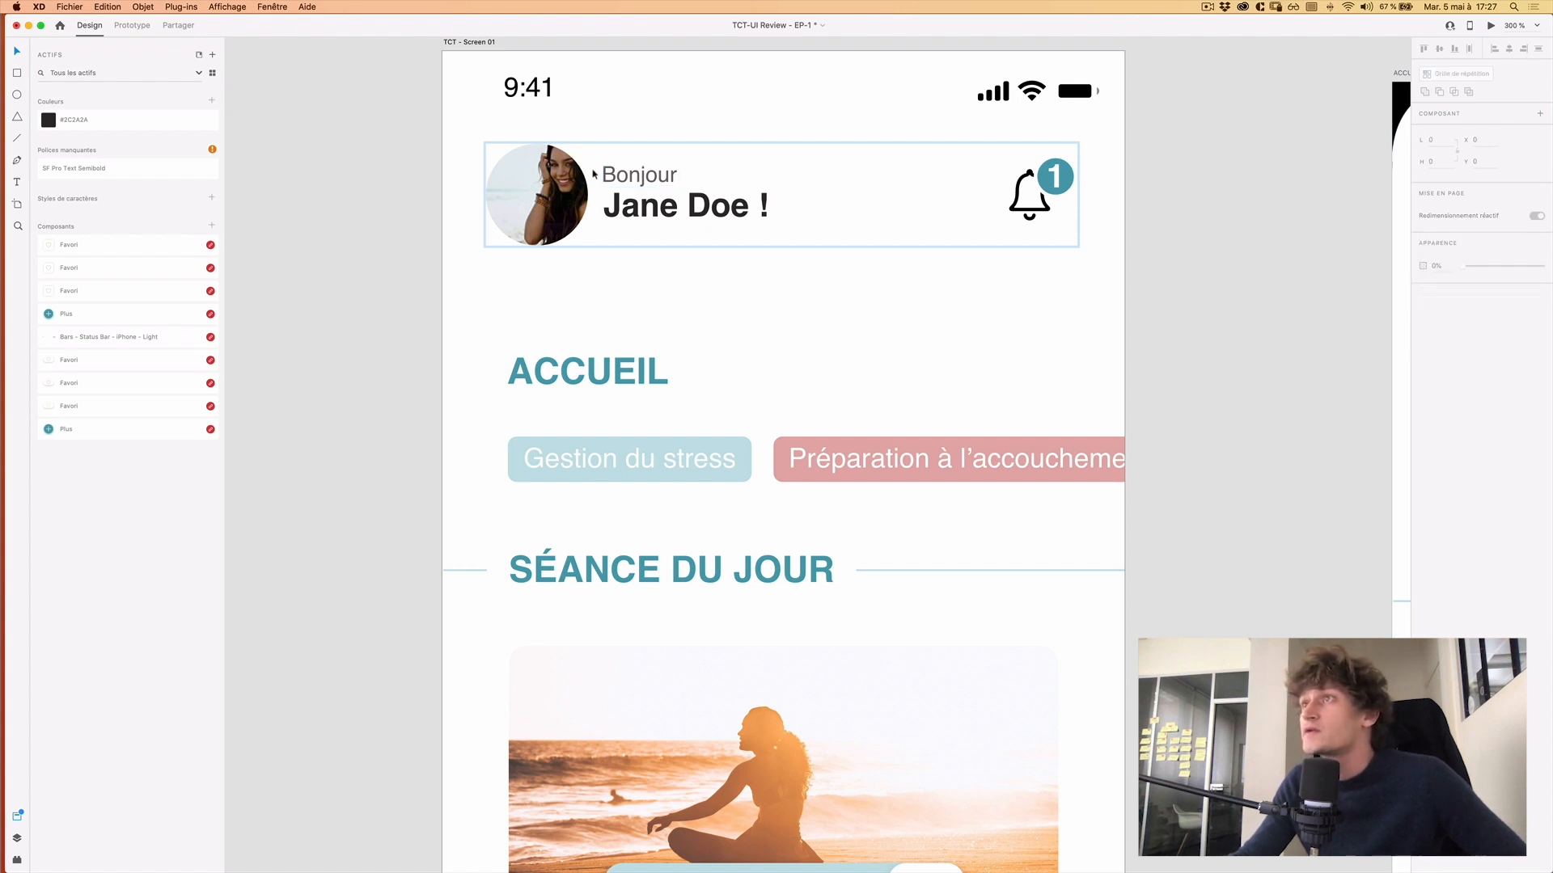
Add the fill colour of "Bonjour" to the colour assets and rename the #2C2A2A asset "#2C2A2A - Dark Gray".
left_click(651, 180)
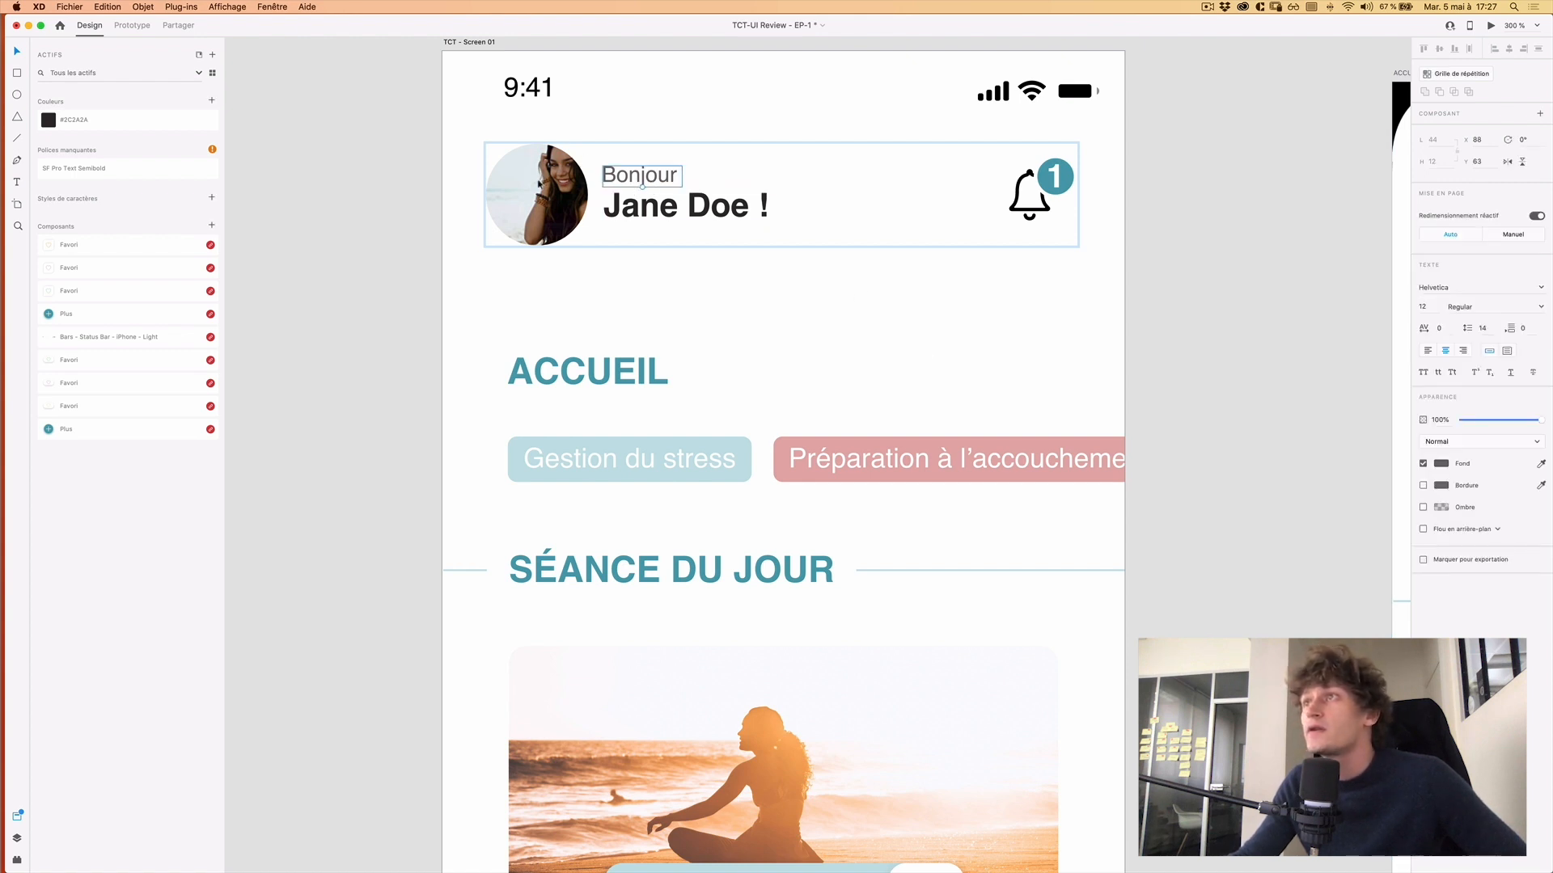
left_click(213, 101)
double_click(140, 143)
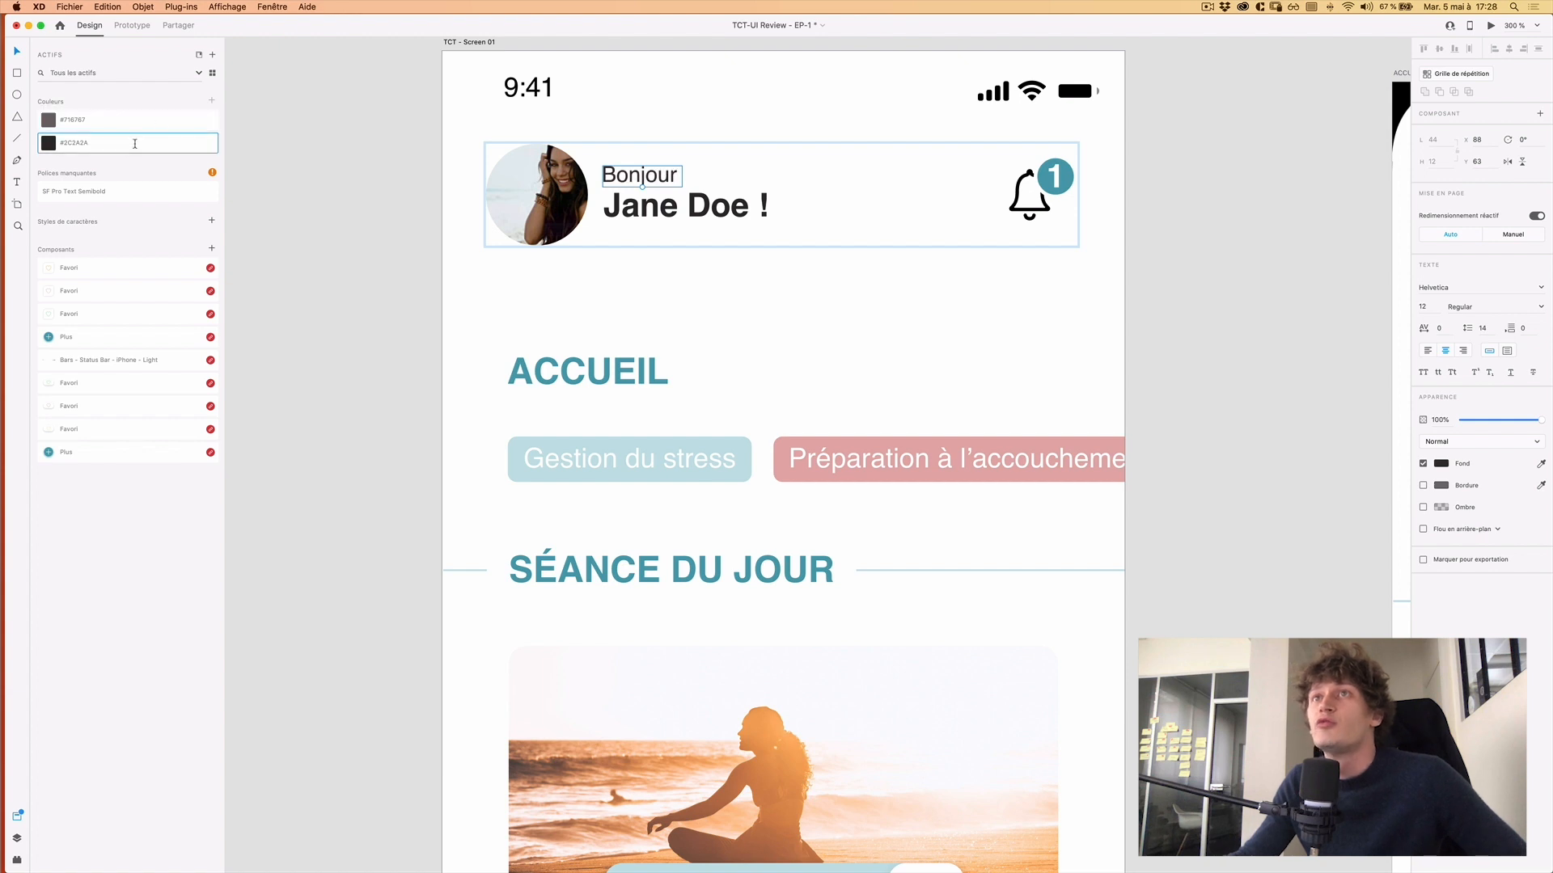
type("- Dark Gray")
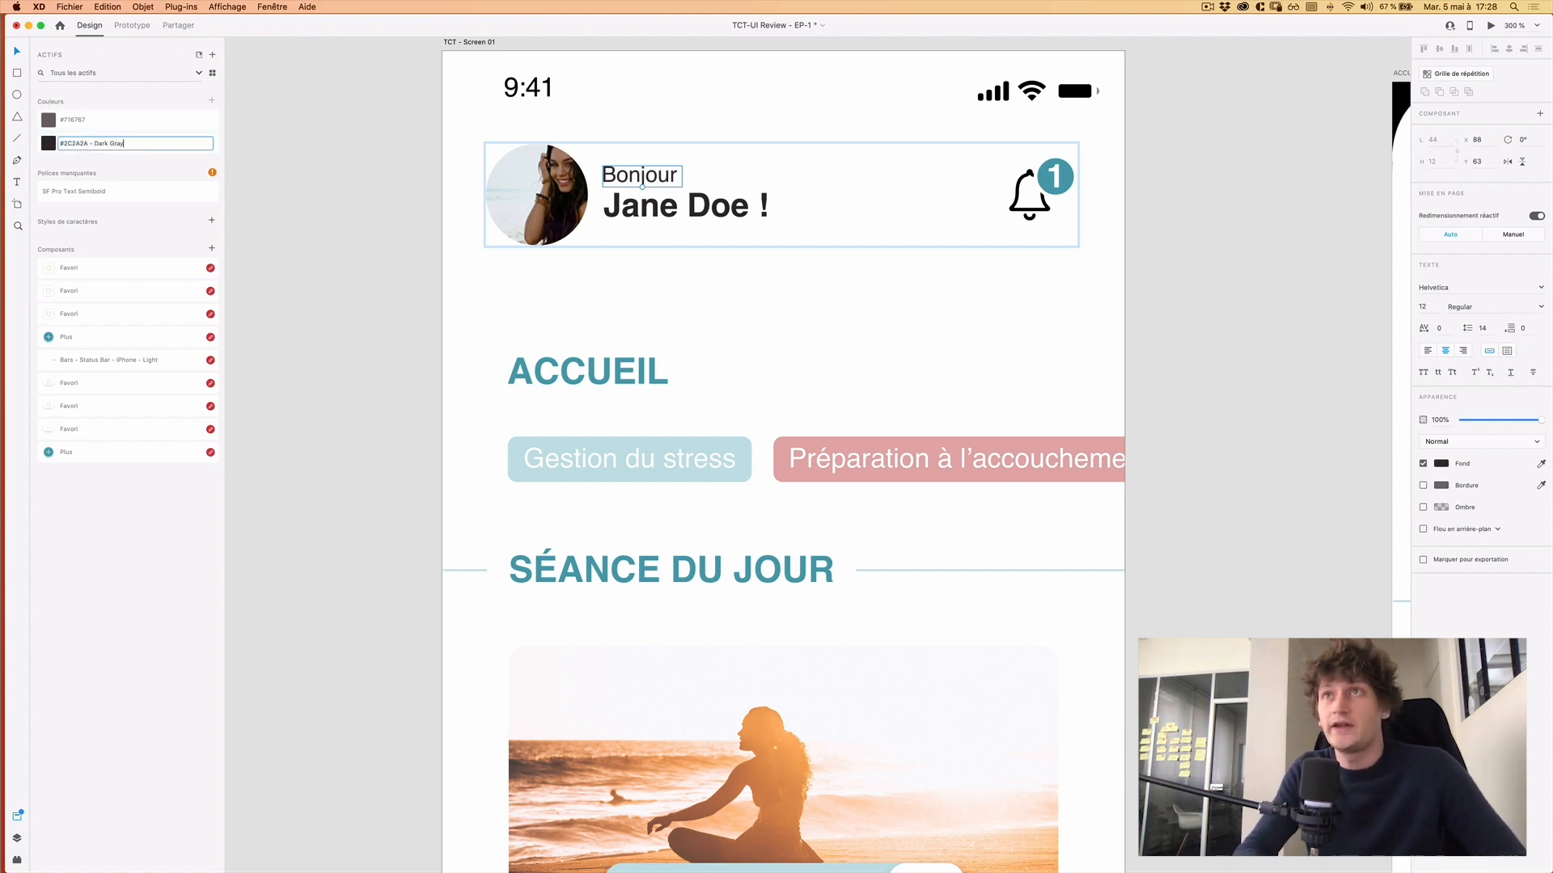
key("Return")
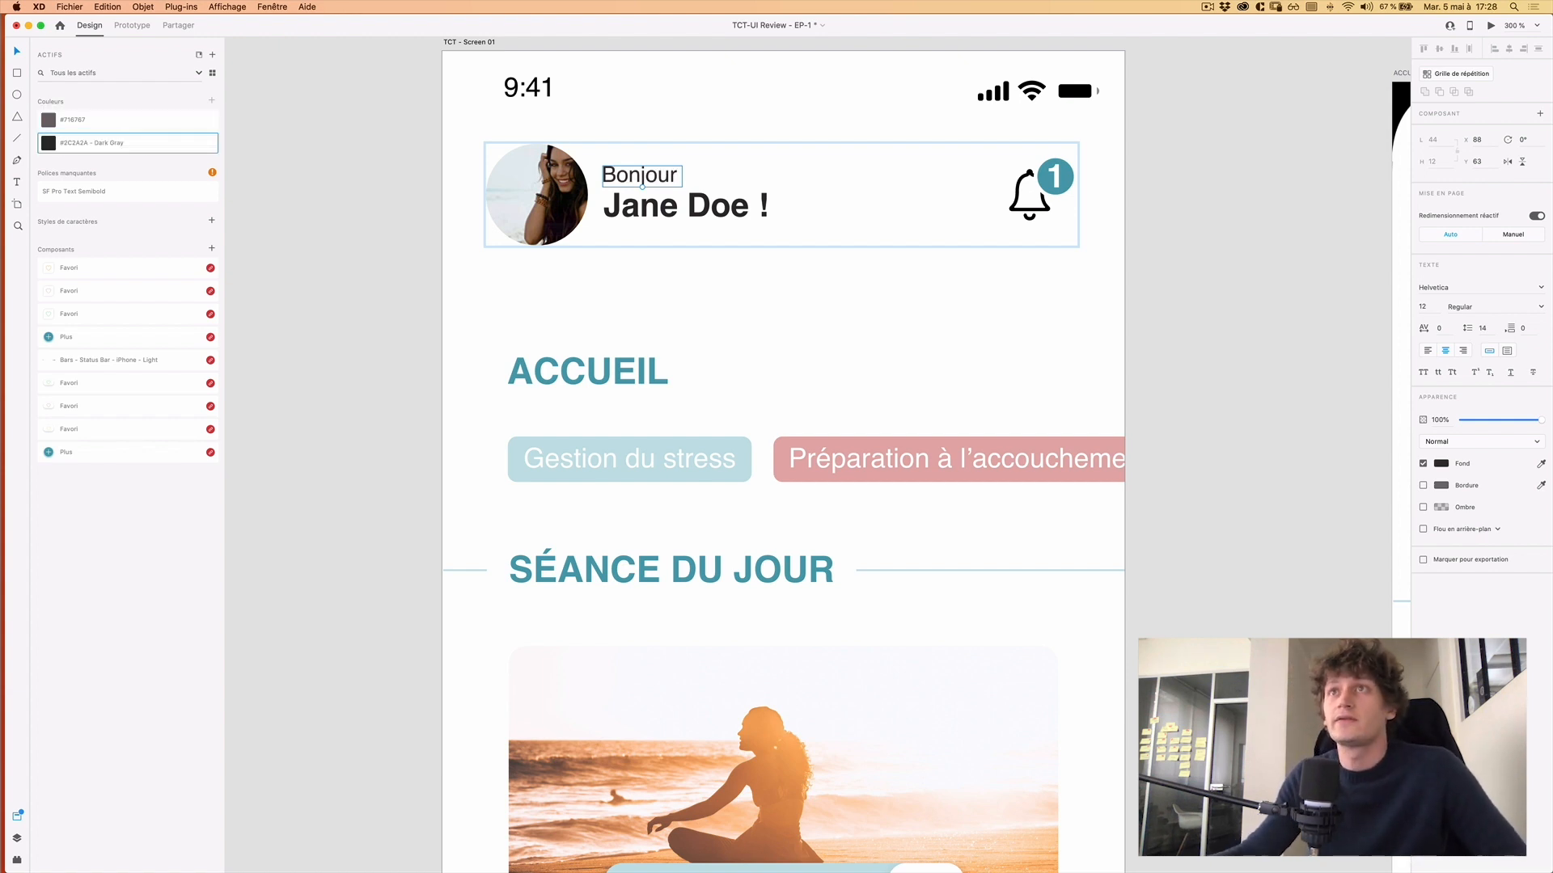
Reapply the #716767 colour asset to "Bonjour" and rename that asset "#716767 - Medium Gray".
left_click(121, 123)
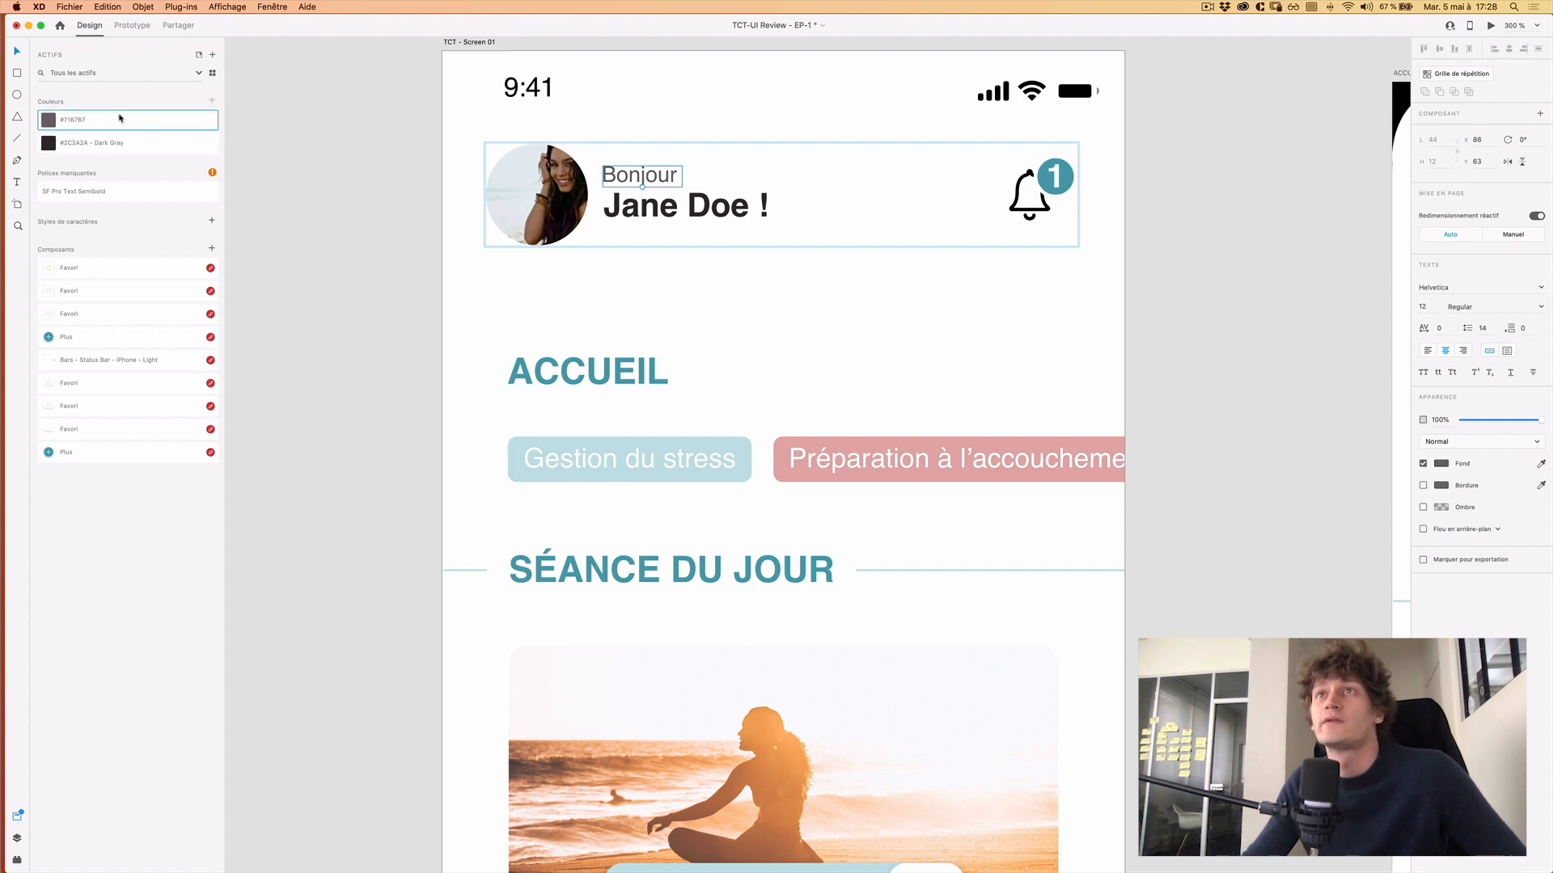
double_click(119, 118)
type("- ")
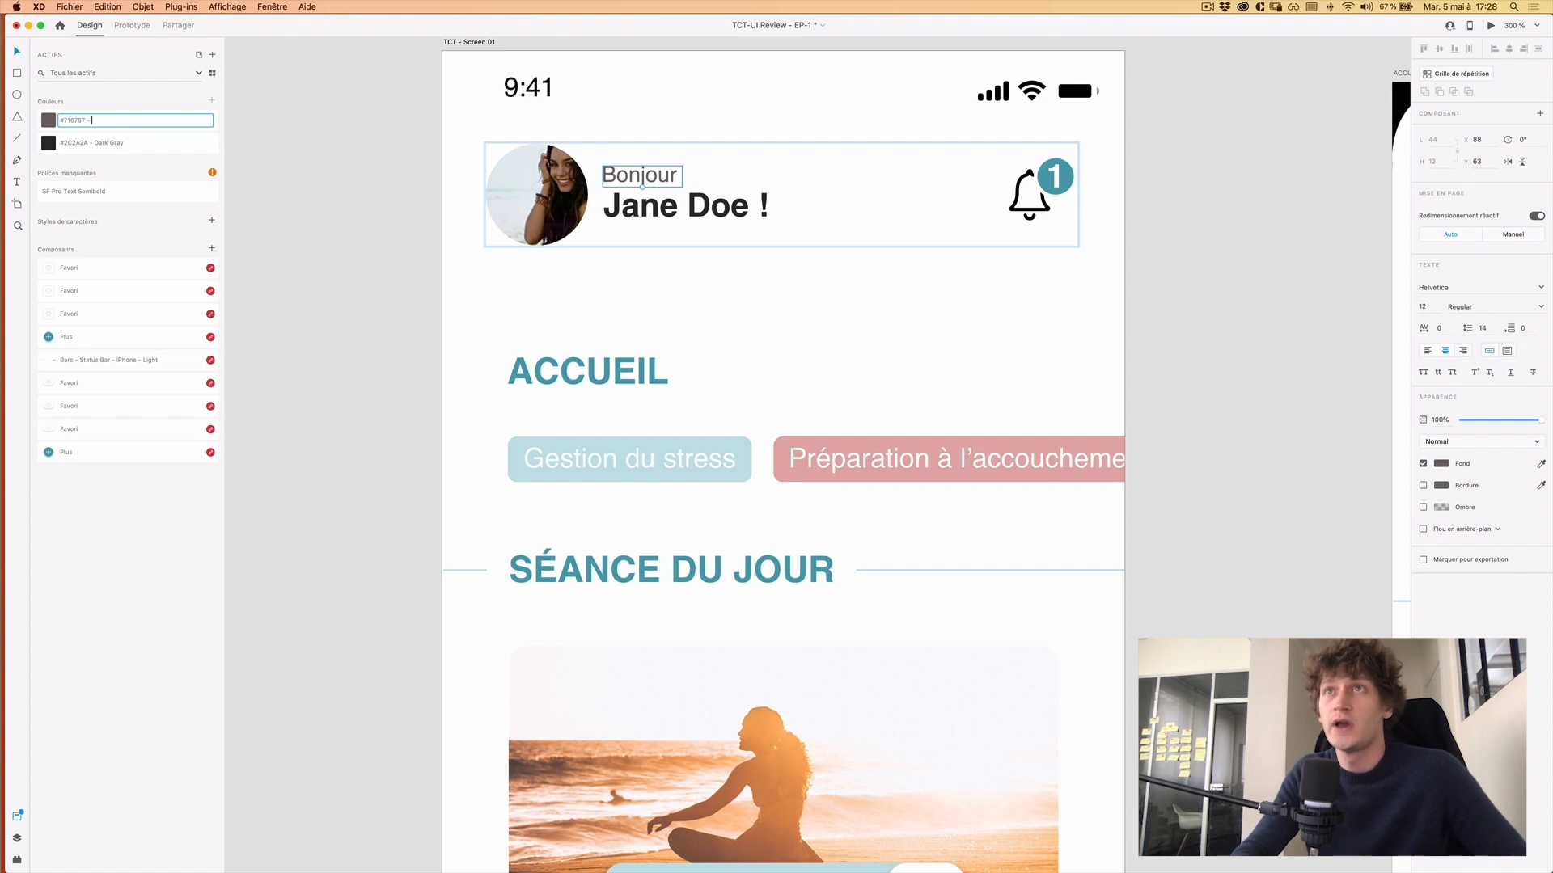
type("Medium Gra")
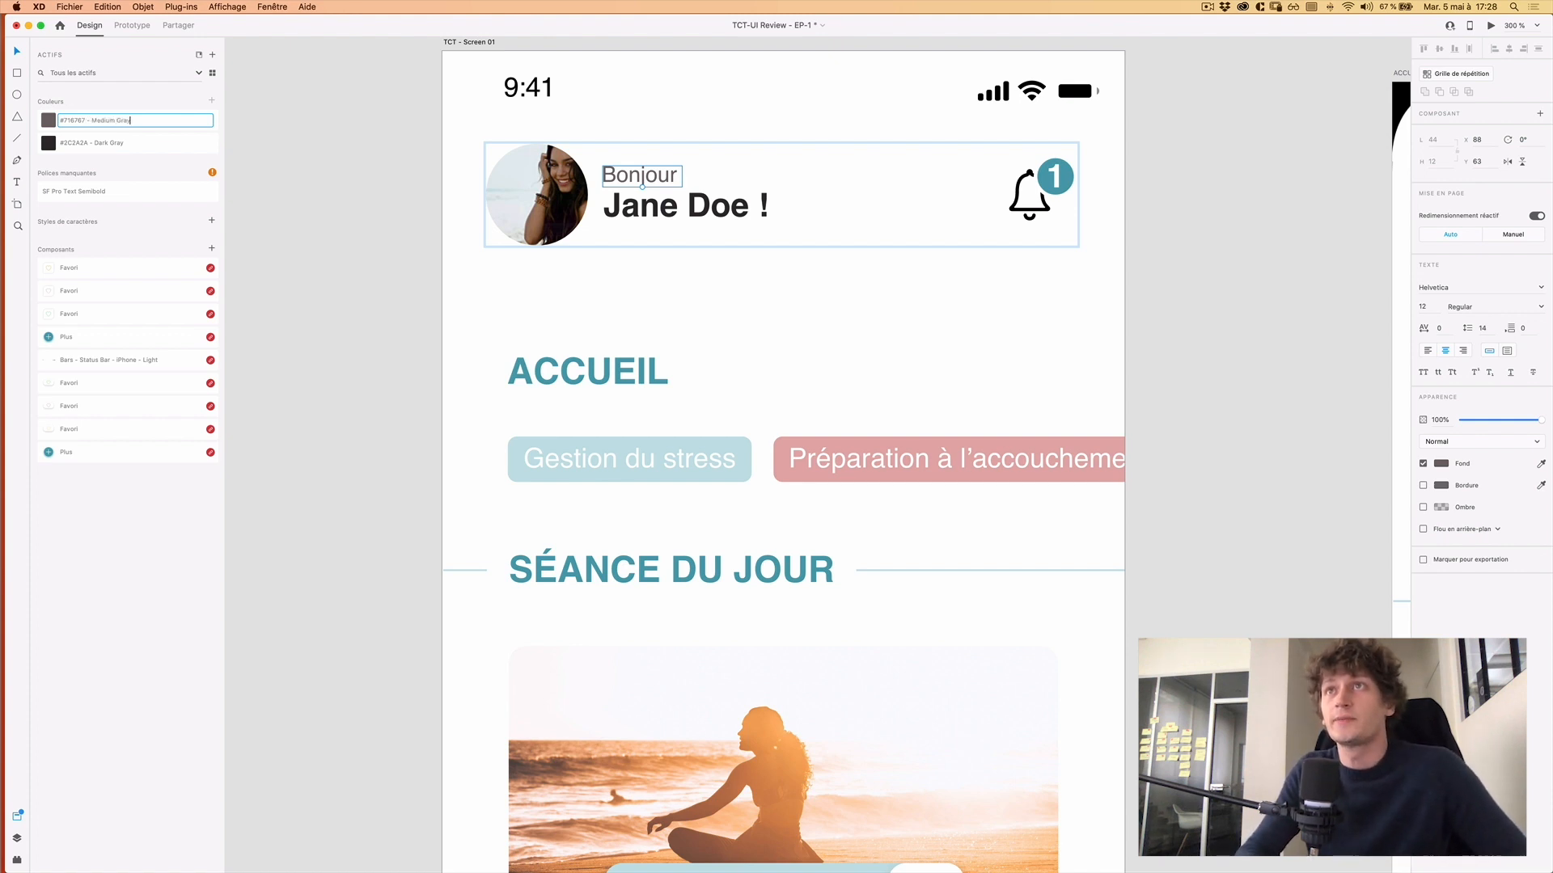
type("y")
key("Return")
left_click(672, 212)
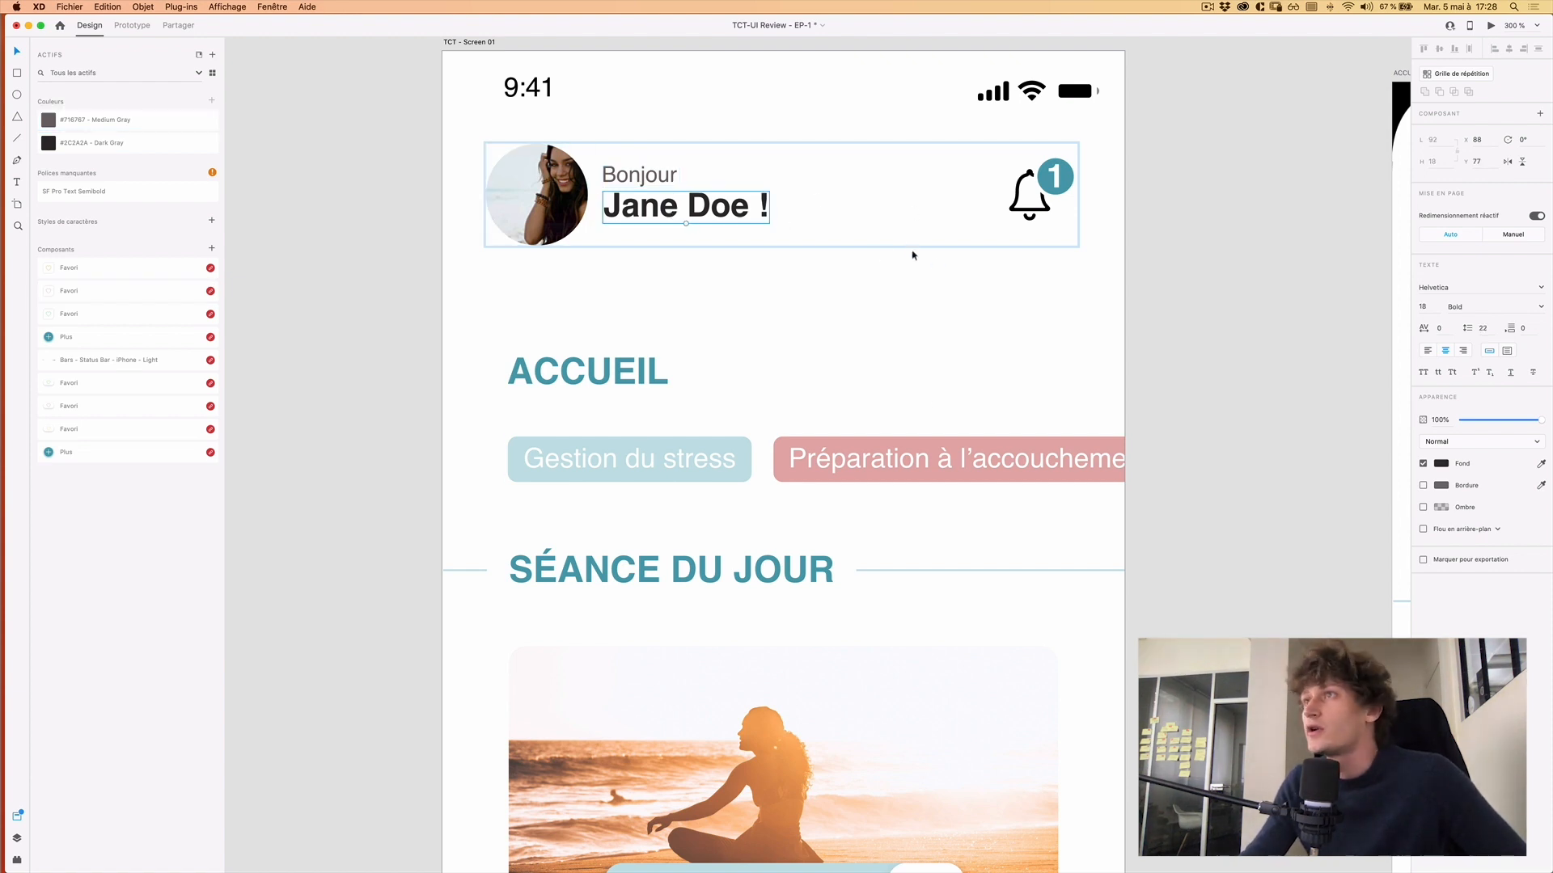
left_click(755, 166)
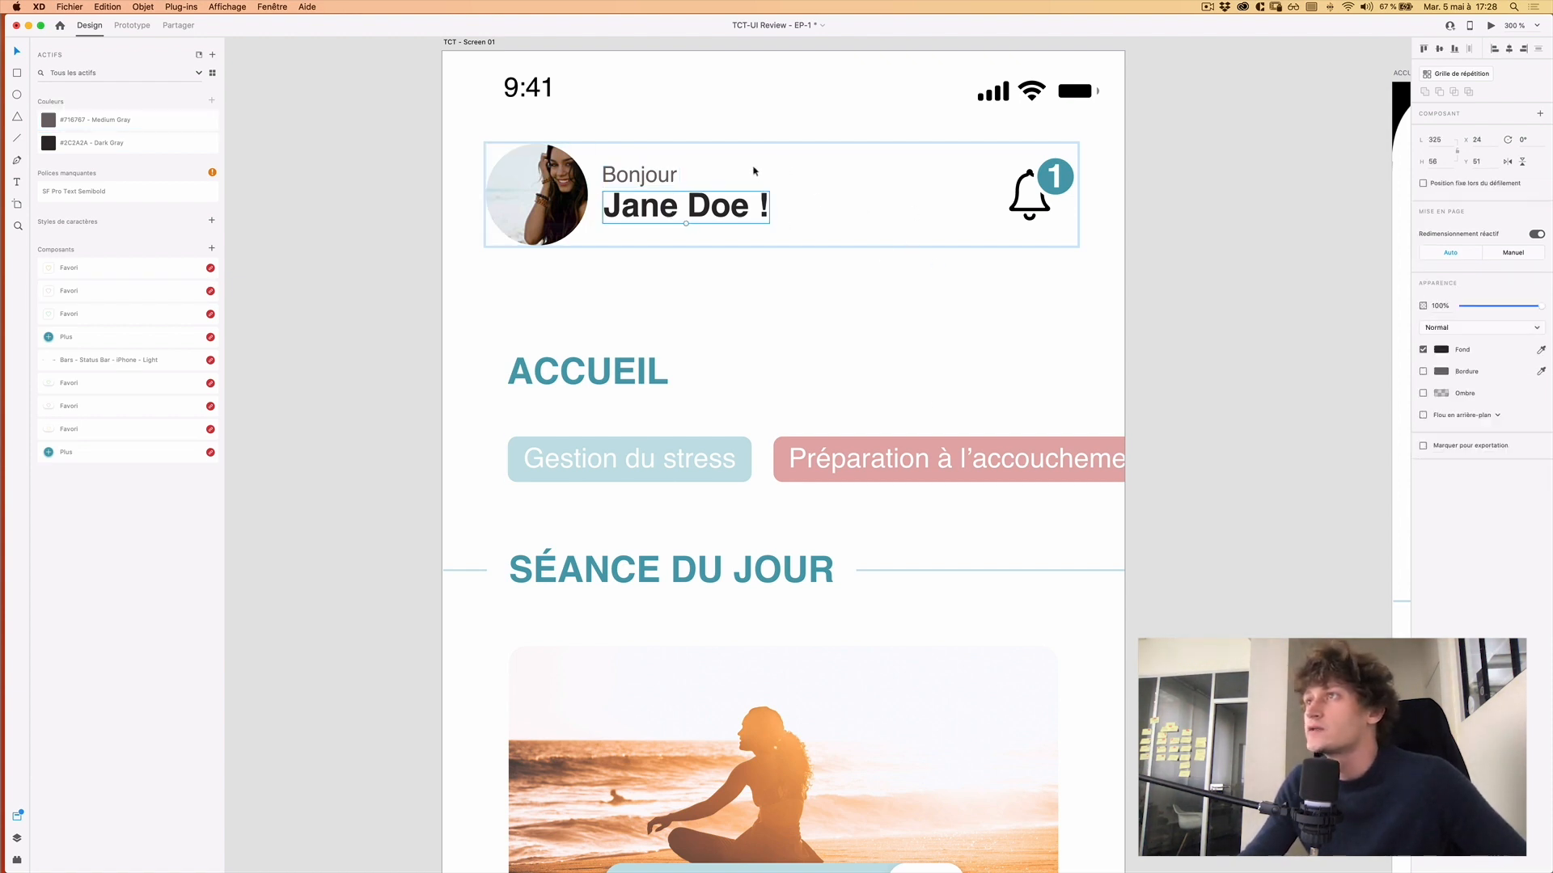
double_click(649, 185)
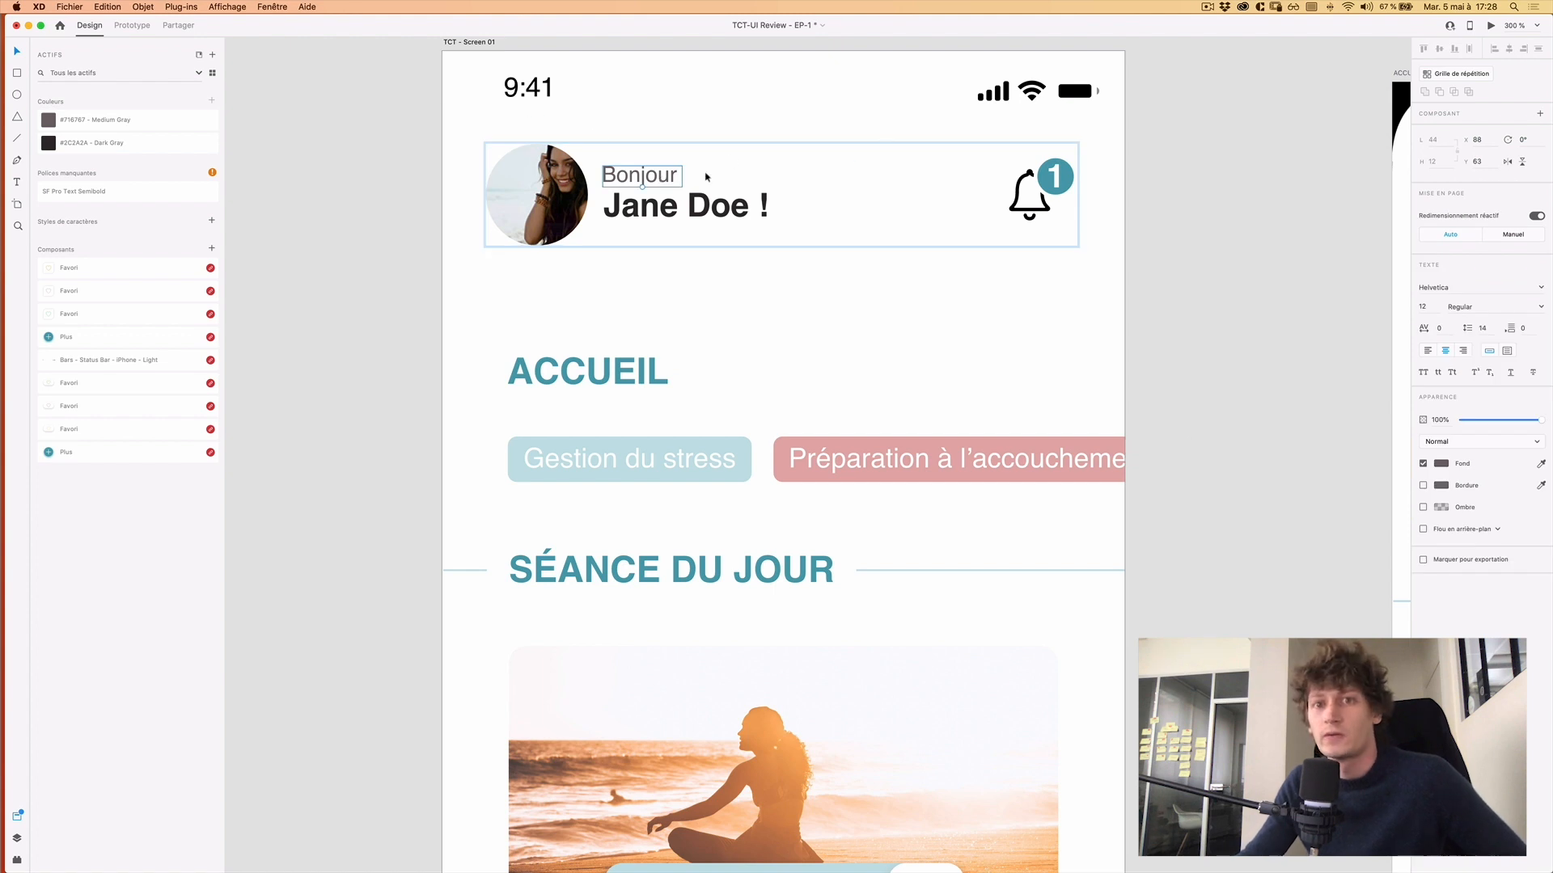
left_click(986, 187)
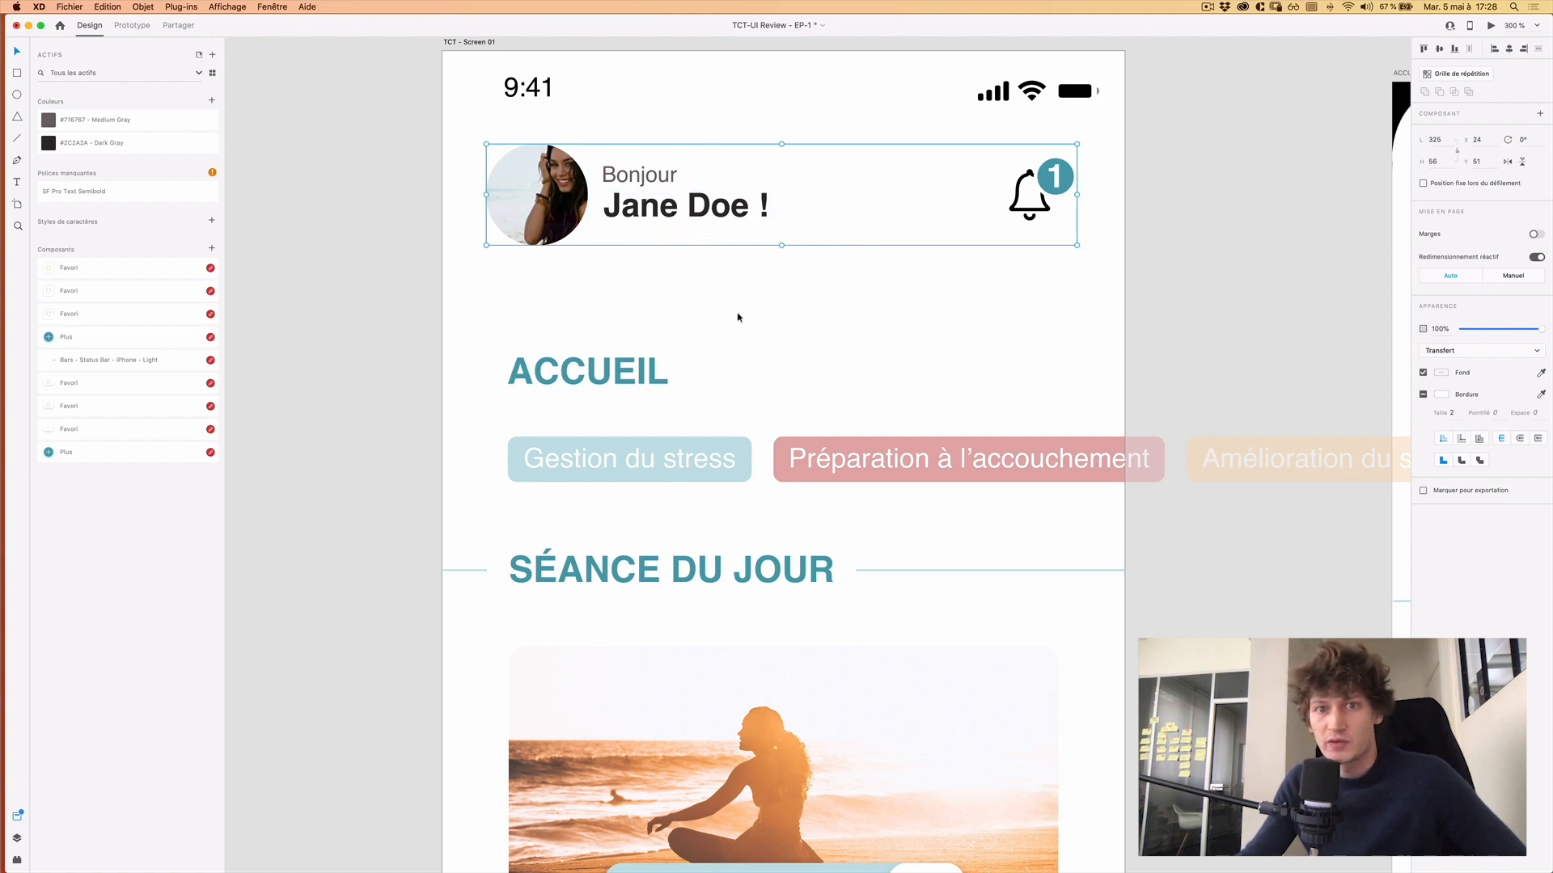
Show the column grid on TCT - Screen 01 and check how the notification bell and status icons line up with the last column.
left_click_drag(920, 315, 869, 339)
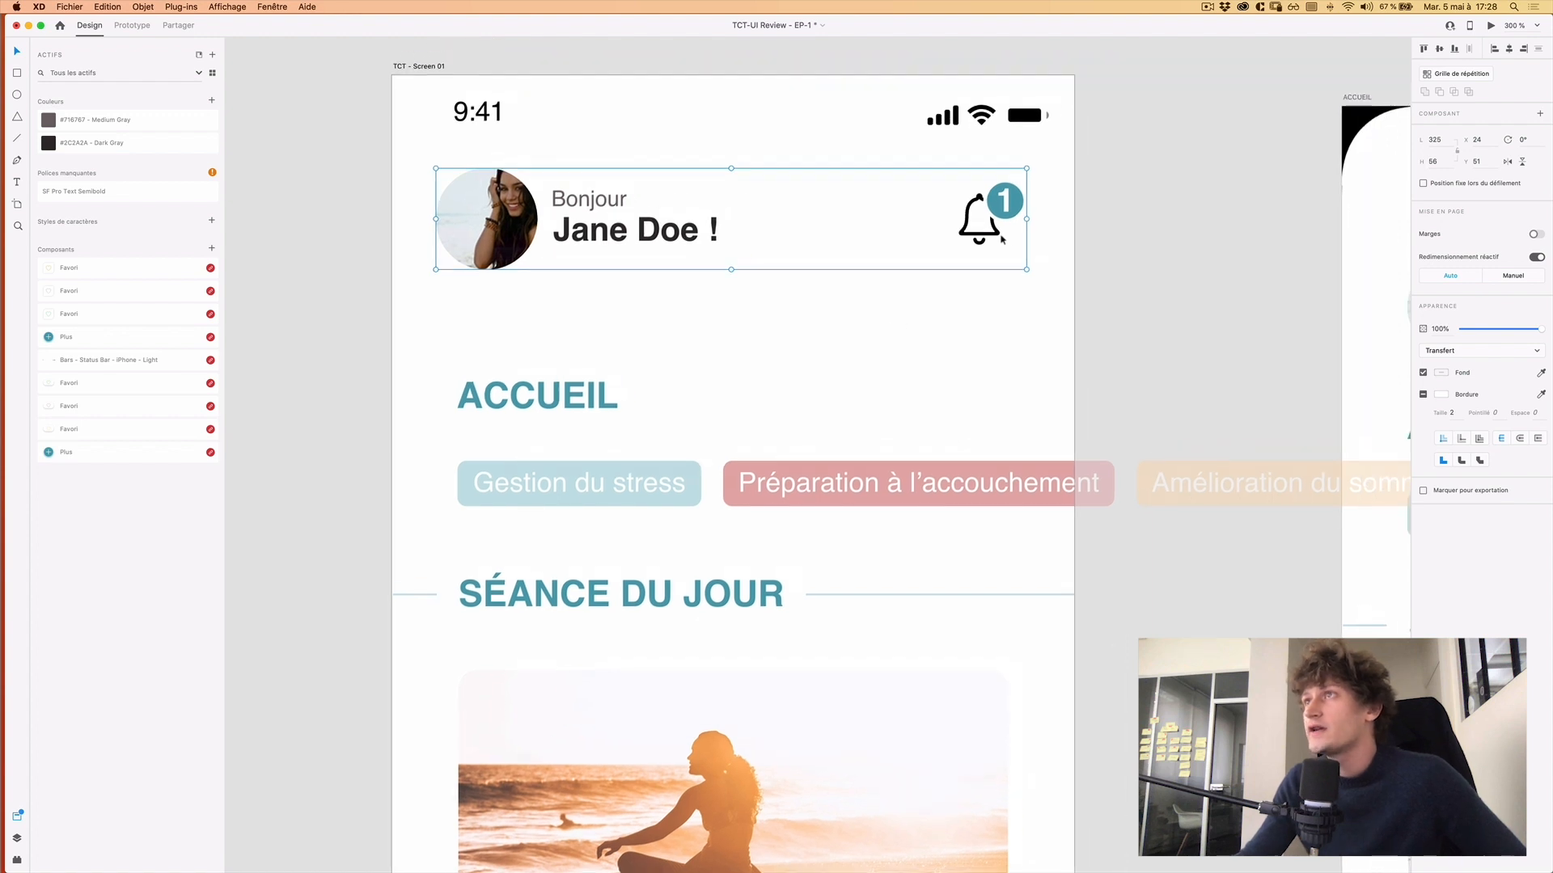
key("shift+super+'")
left_click(1016, 224)
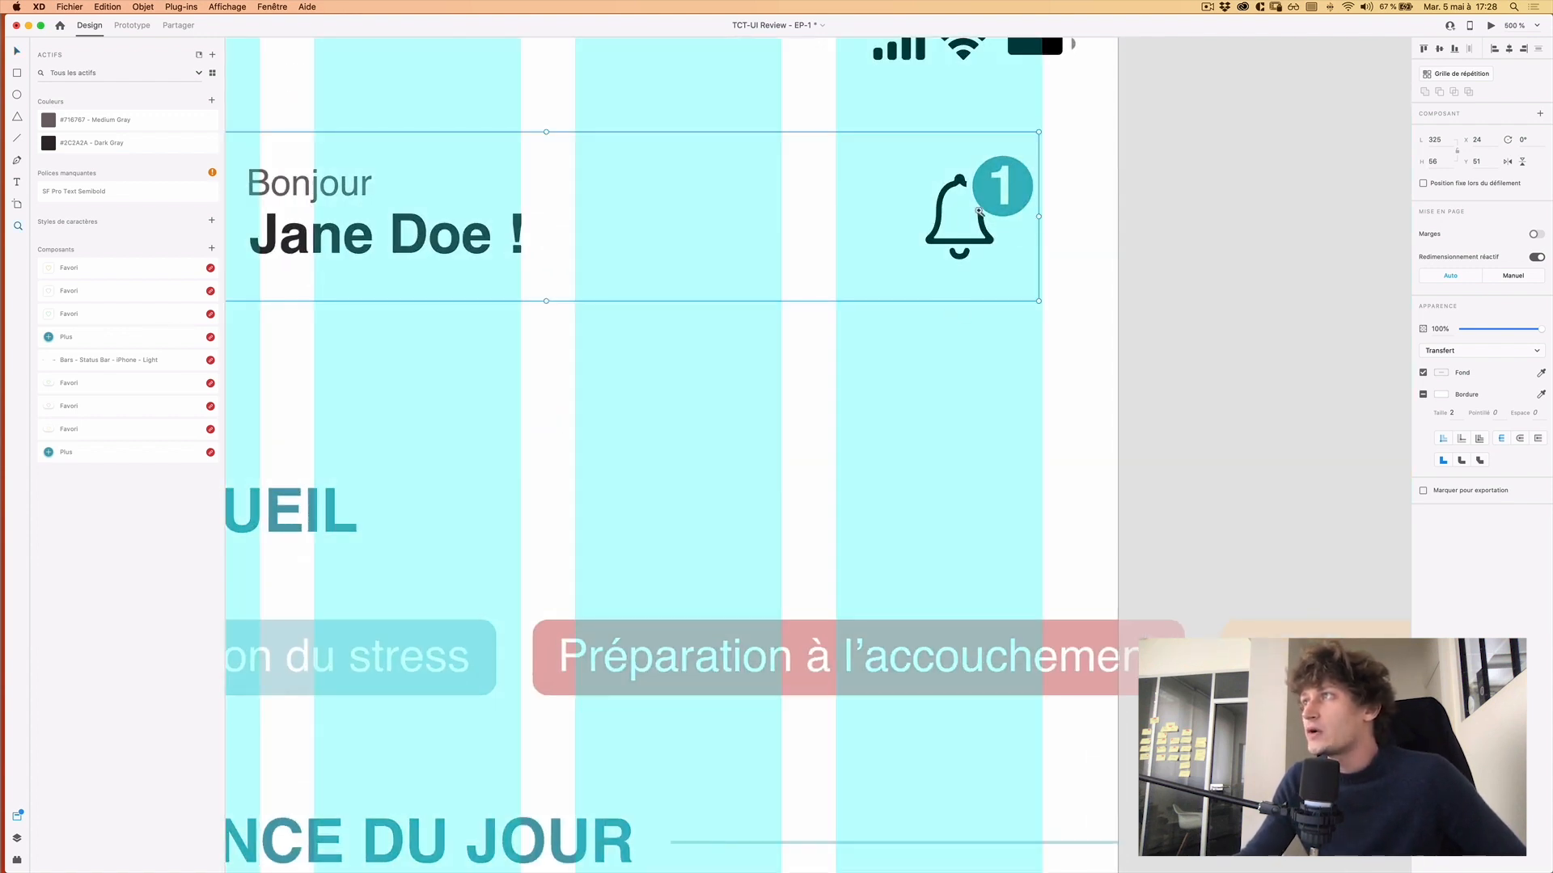
left_click(1053, 217)
left_click_drag(1016, 241, 872, 258)
left_click(890, 270, "alt")
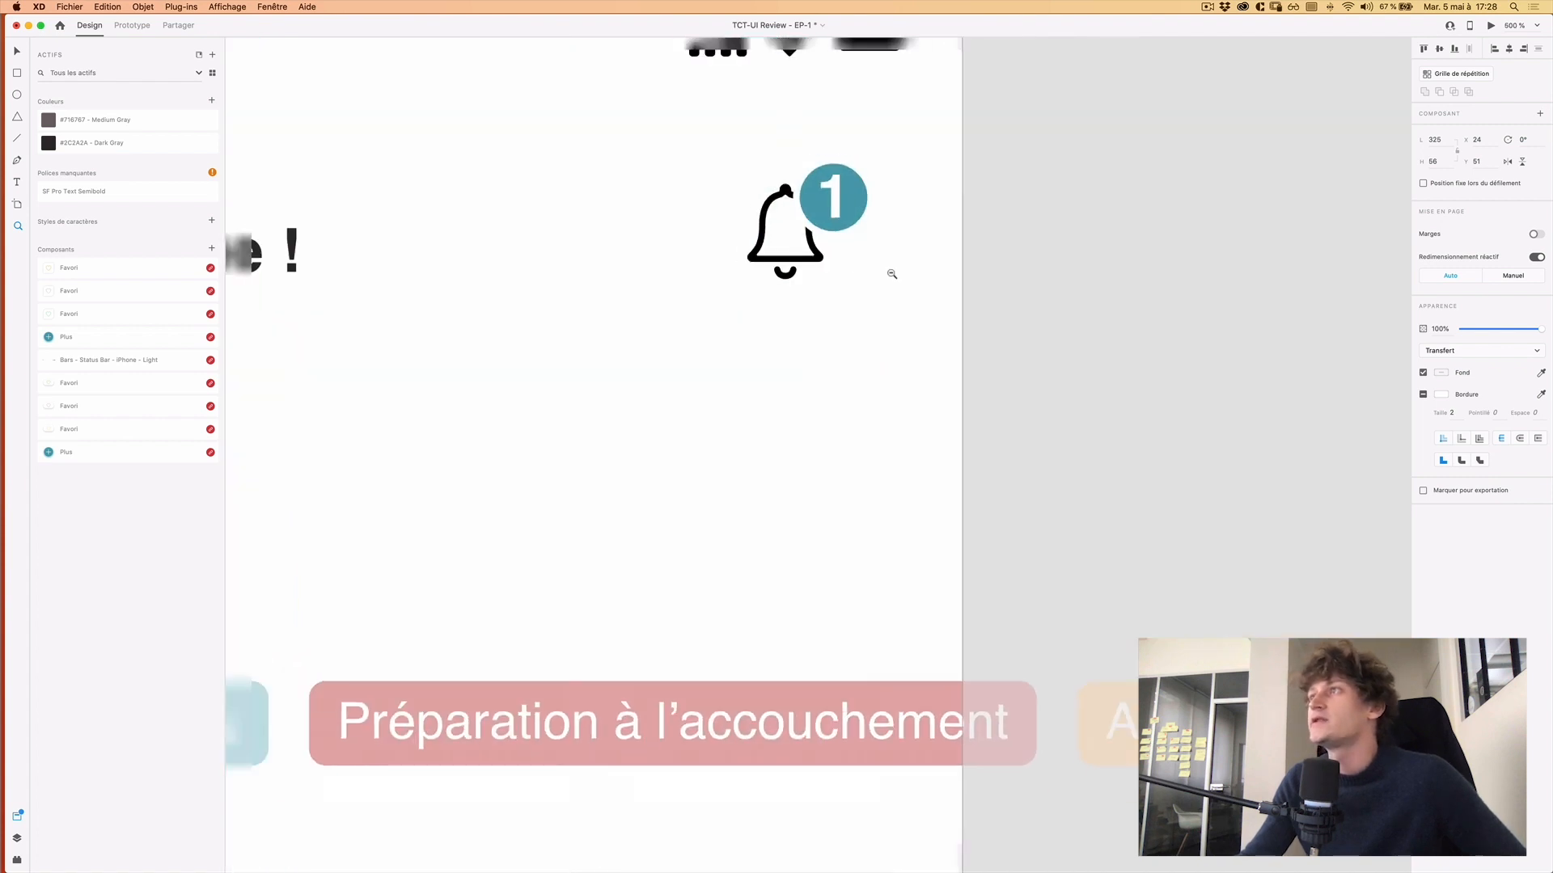
key("v")
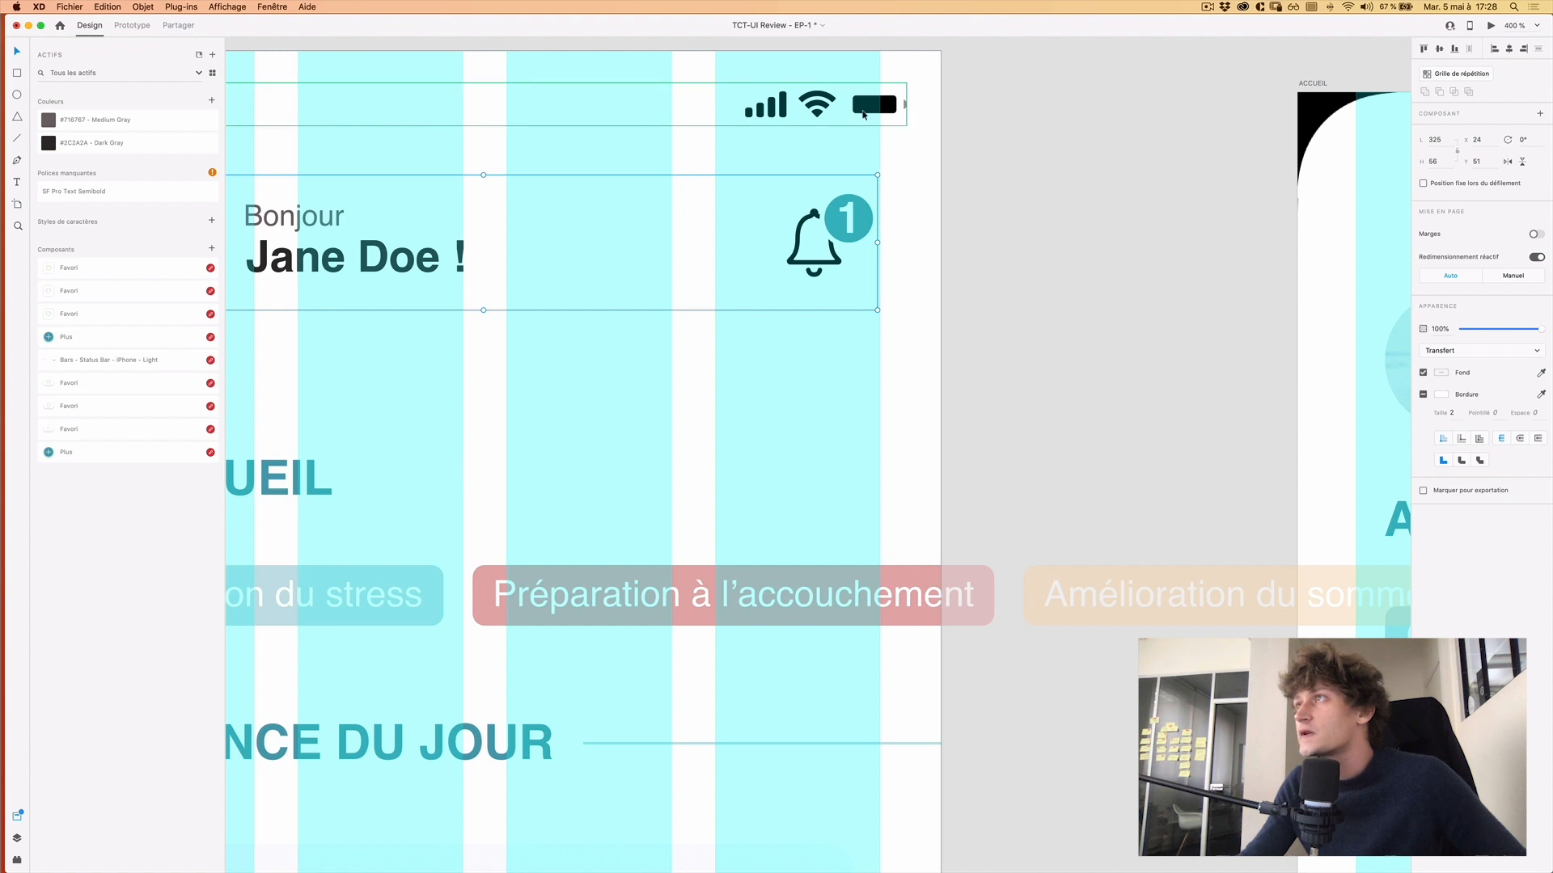
Shift the signal, Wi-Fi and battery icons in the status bar 12 px left so the battery meets the last column's edge.
left_click(873, 116)
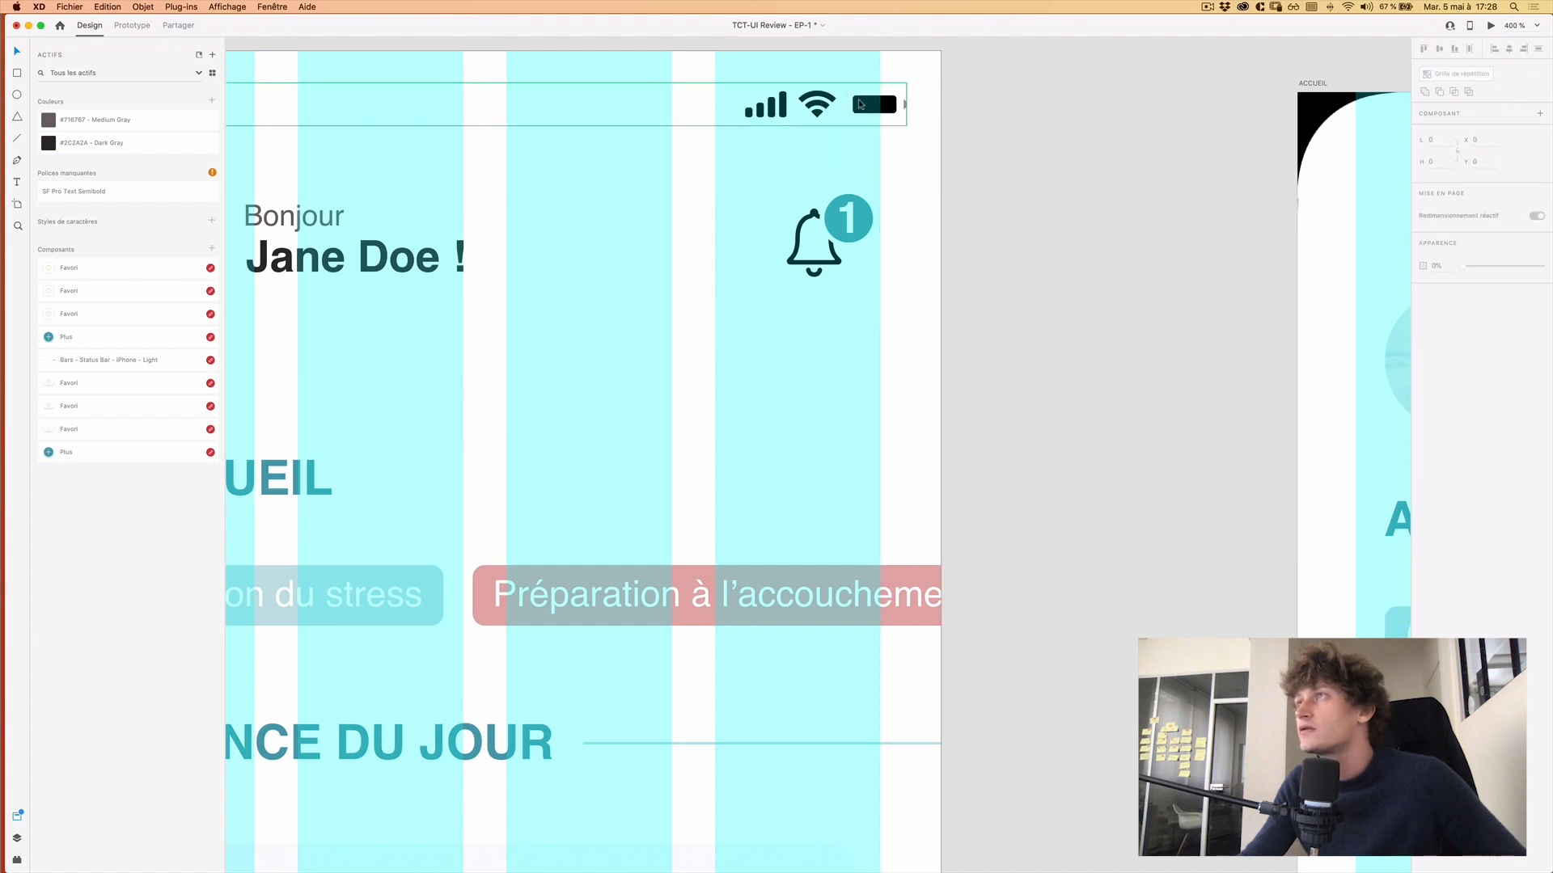
double_click(875, 106)
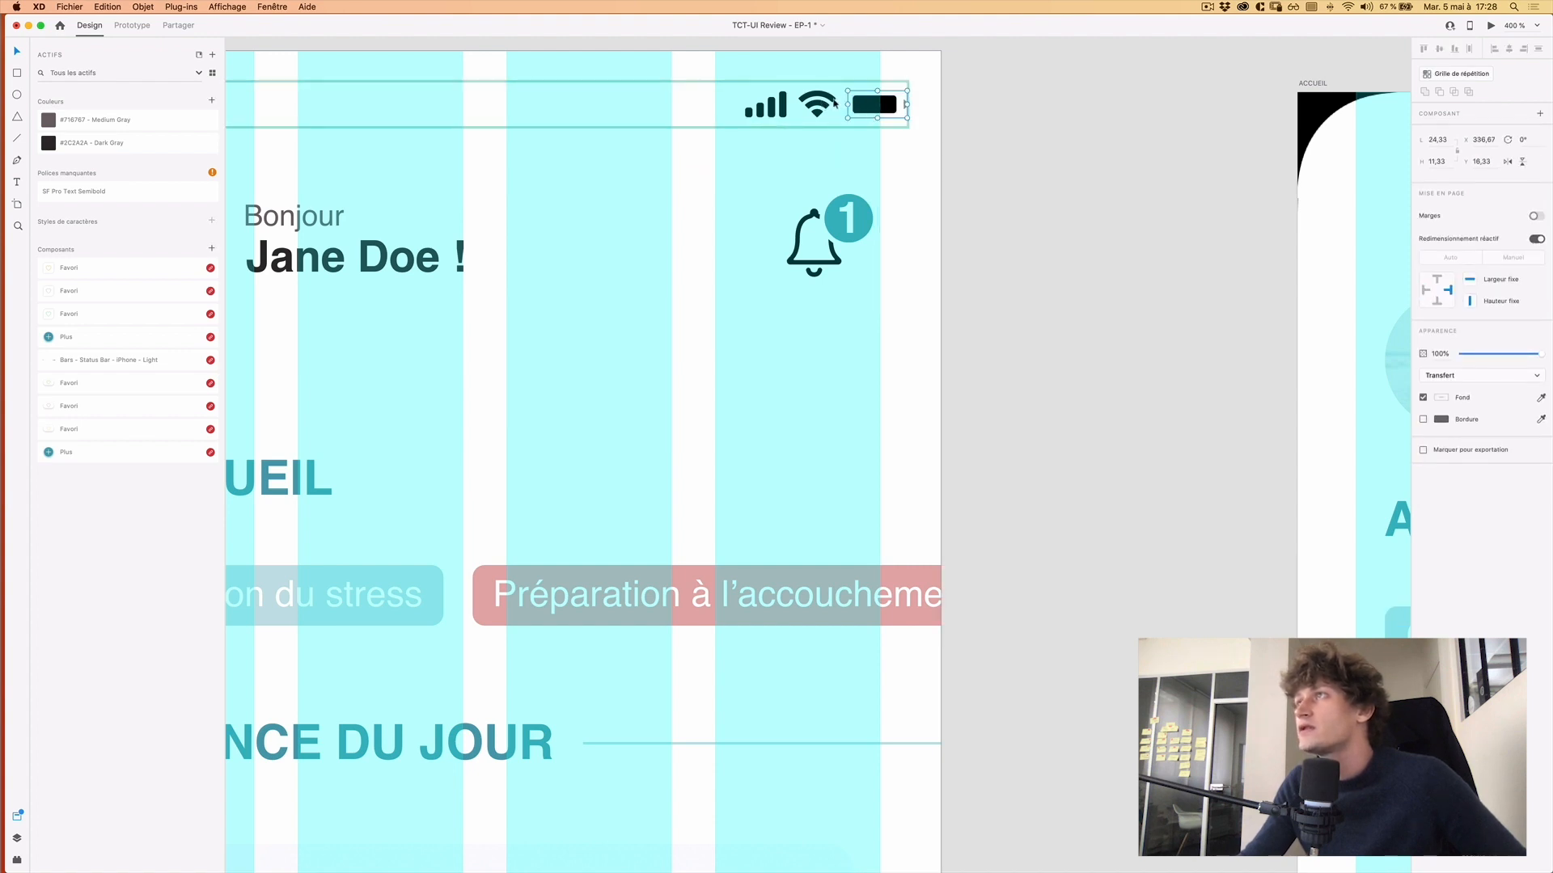
left_click(821, 105, "shift")
left_click(784, 109, "shift")
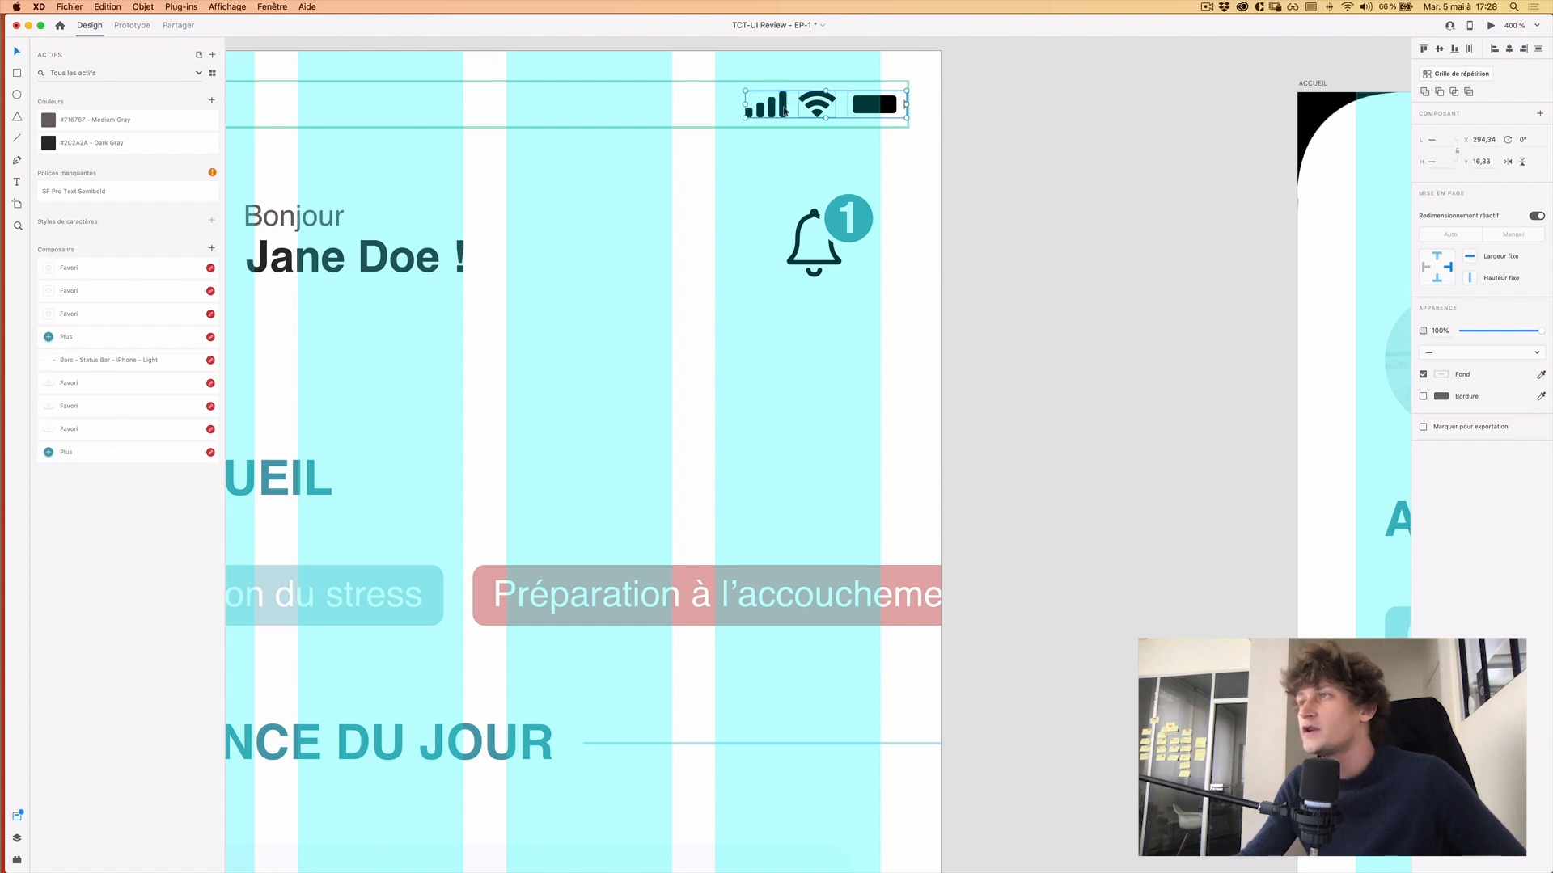
key("Left")
key("Left")
key("Left")
key("Left")
key("Left")
key("Left")
key("Left")
key("Left")
key("Left")
key("Left")
key("Left")
key("Left")
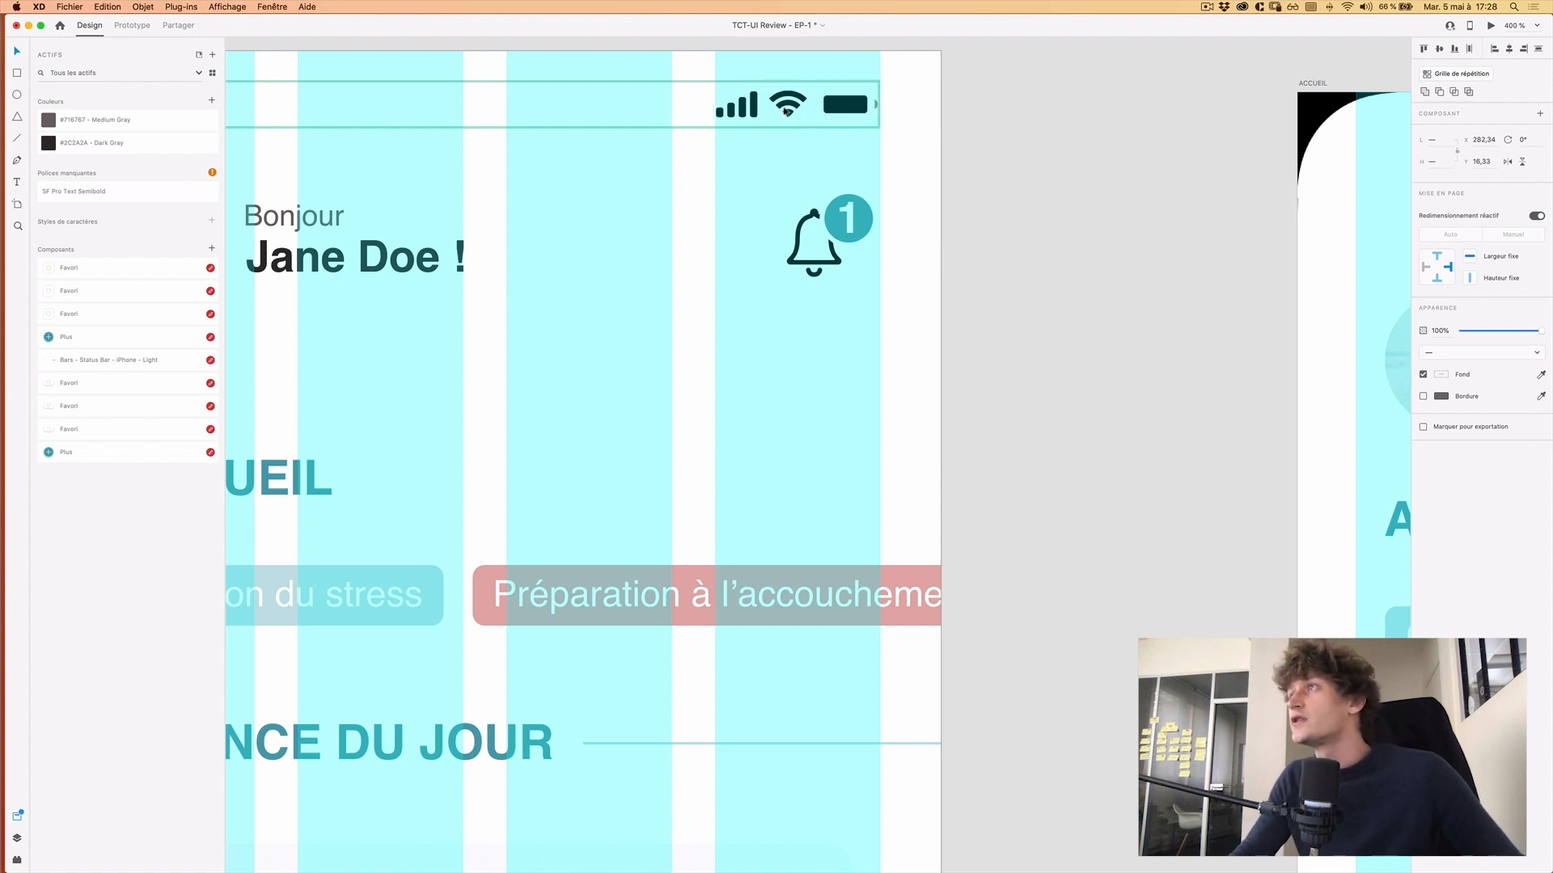
key("Escape")
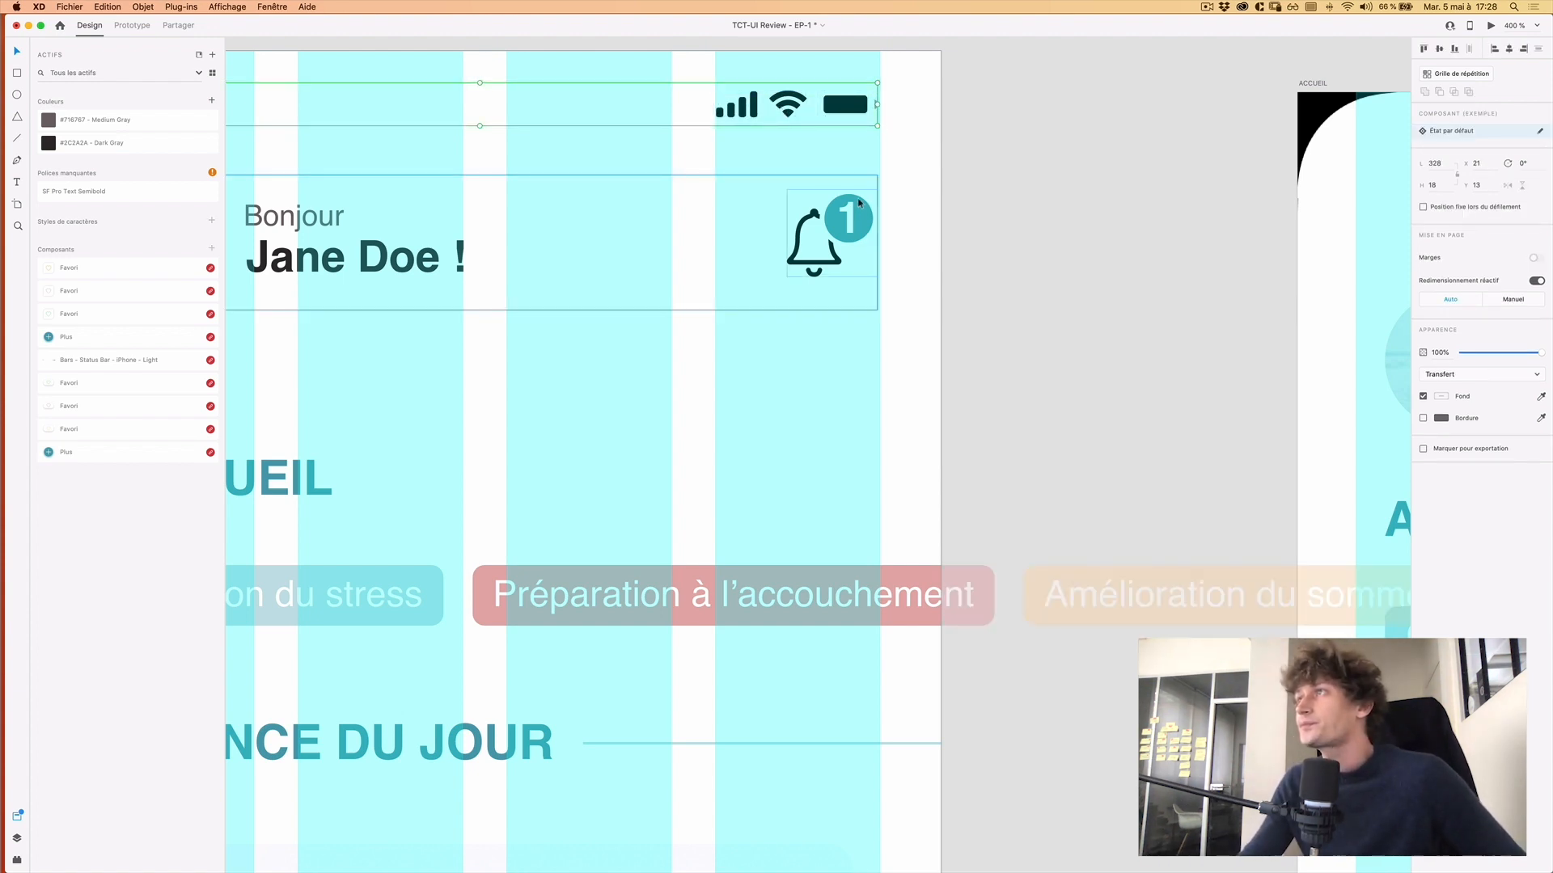
Move the teal notification badge together with its number from the bell's upper right to its lower left.
left_click(856, 221)
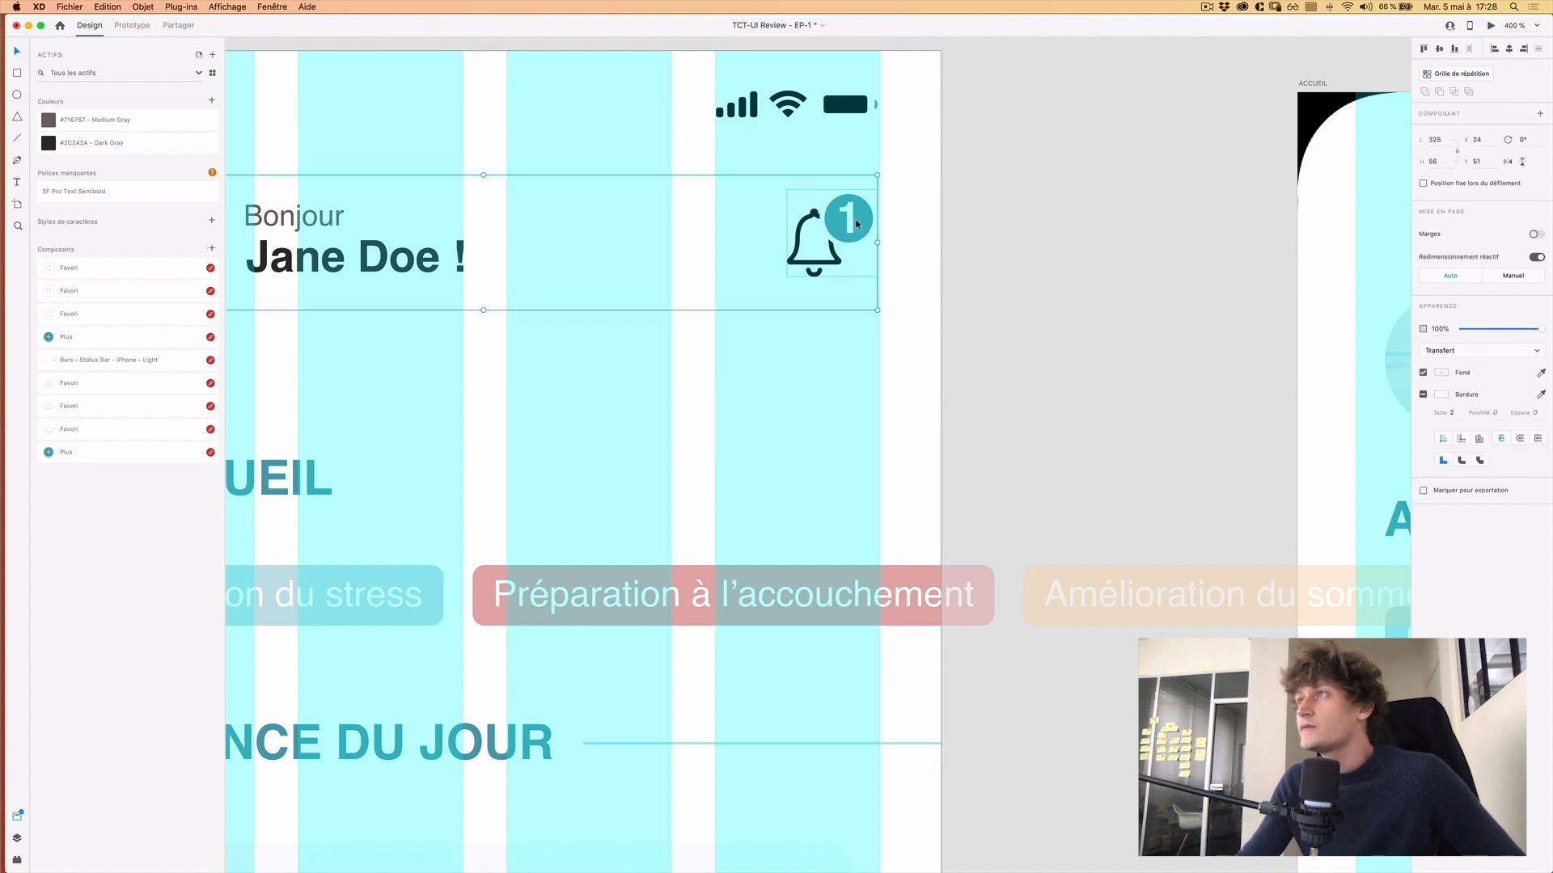
left_click(856, 220)
left_click(857, 218)
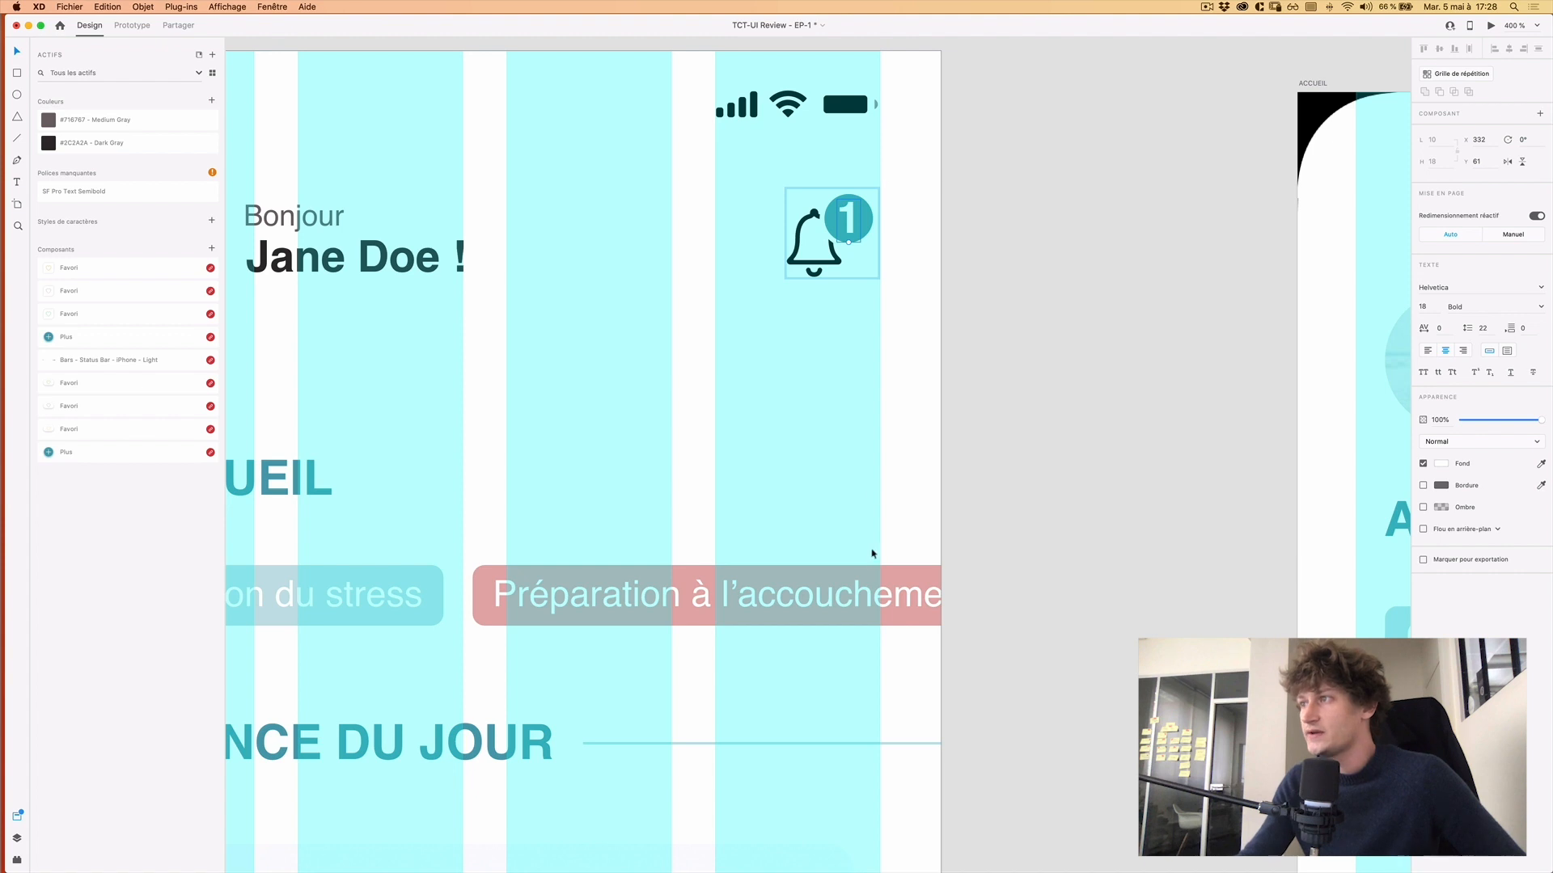
left_click(815, 611)
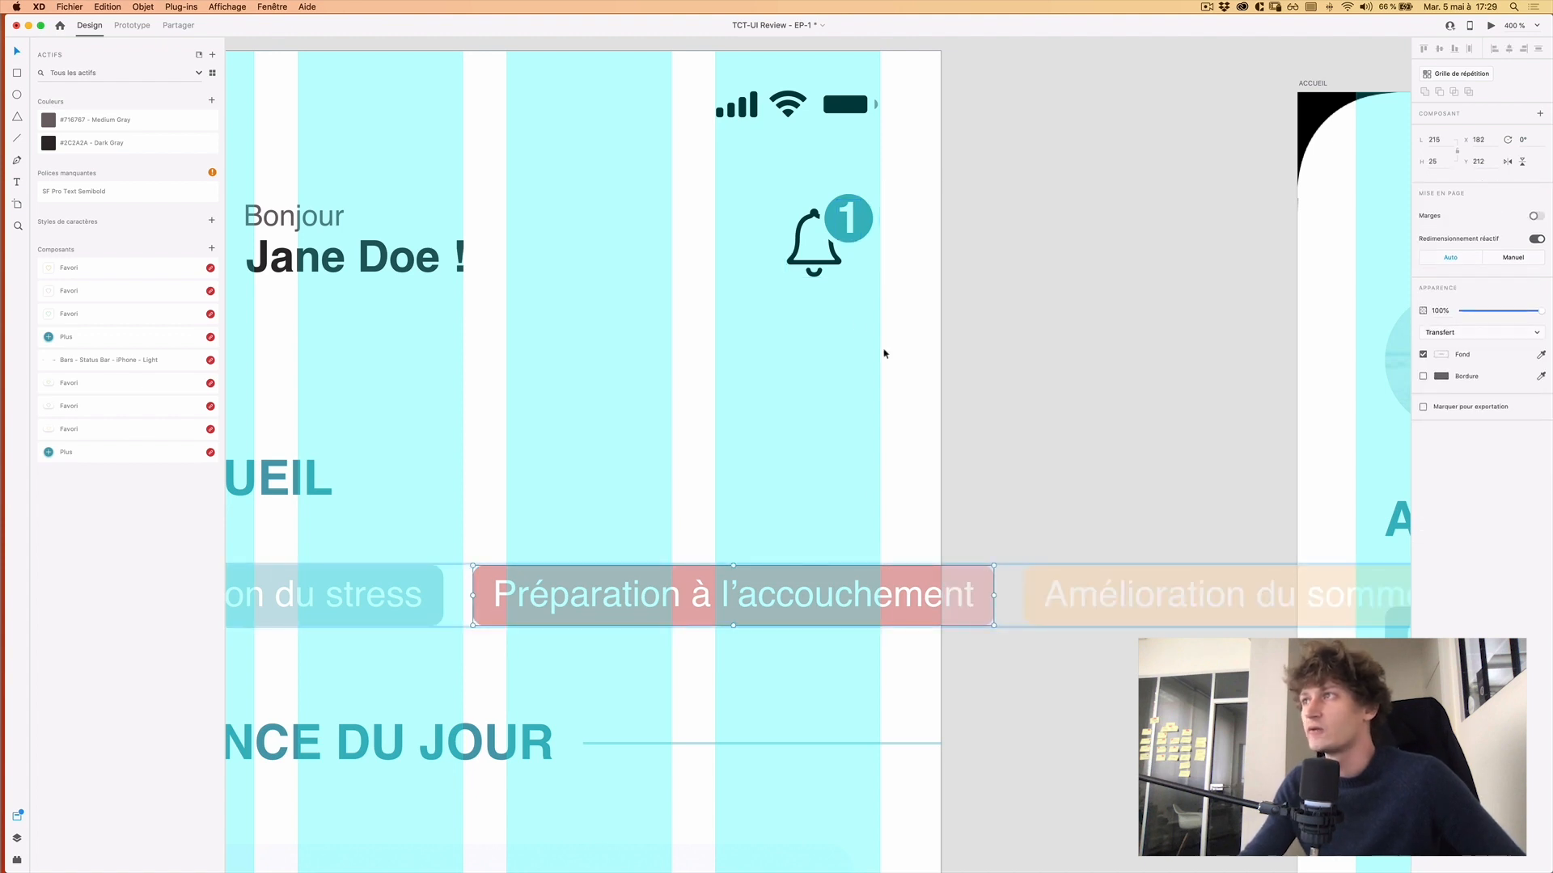
key("Escape")
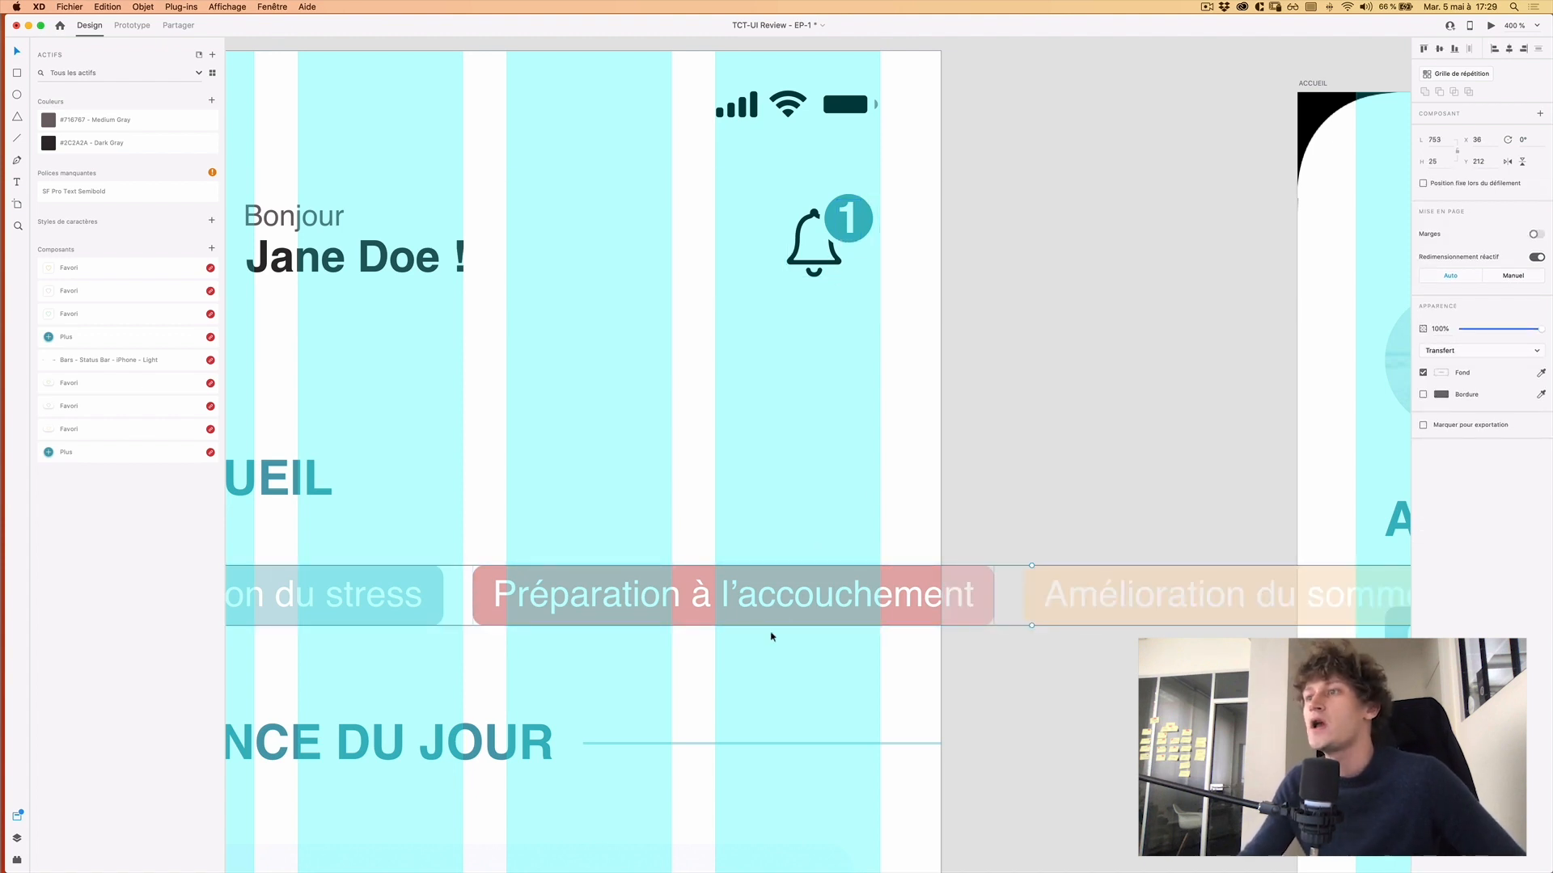
double_click(868, 240)
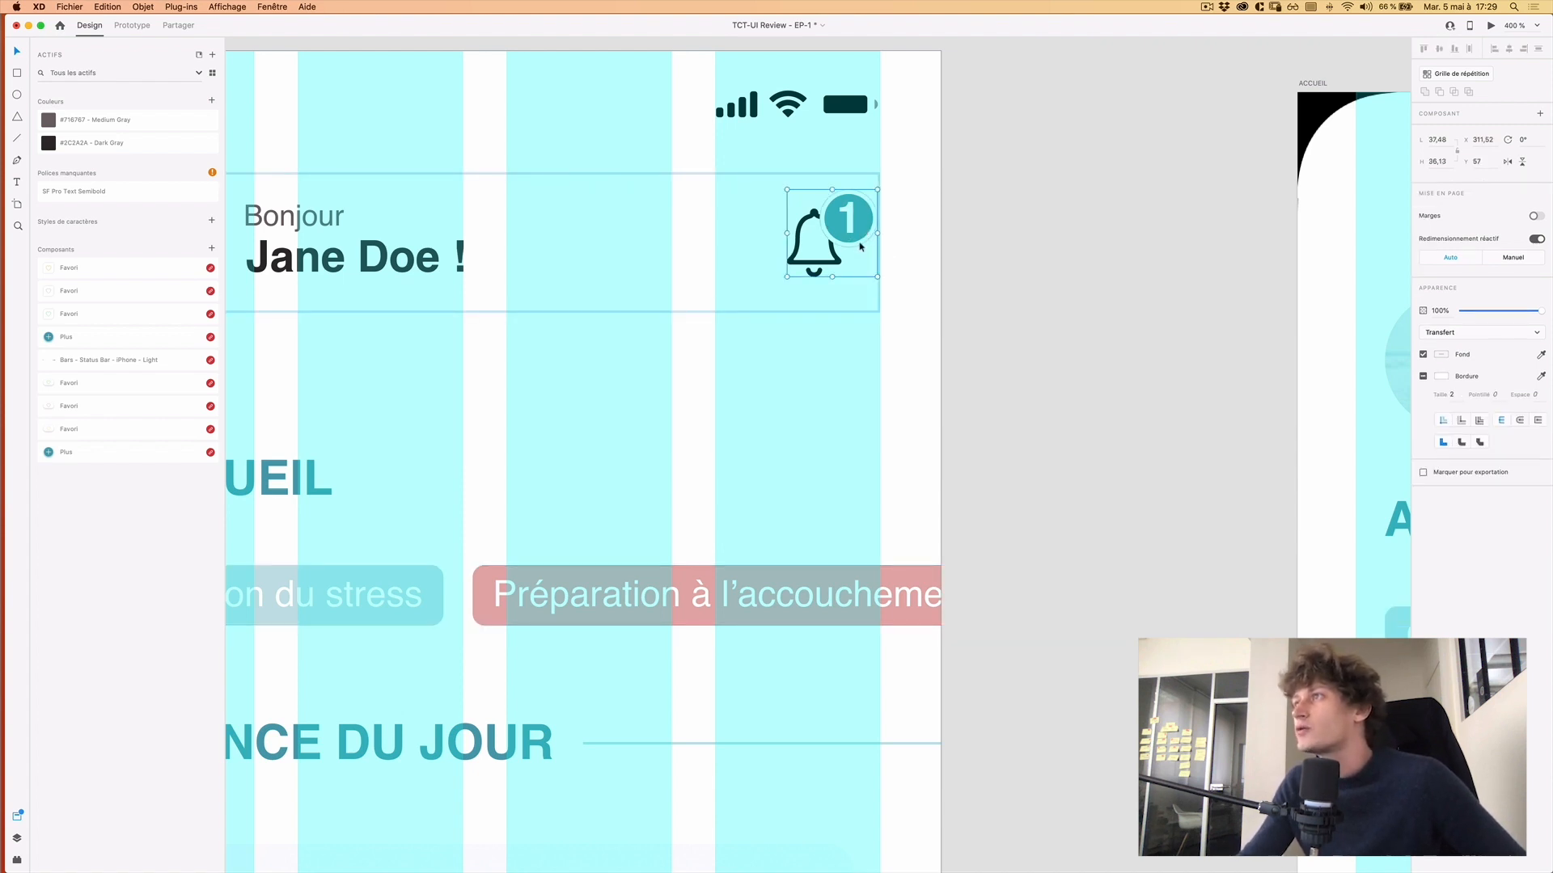
double_click(864, 230)
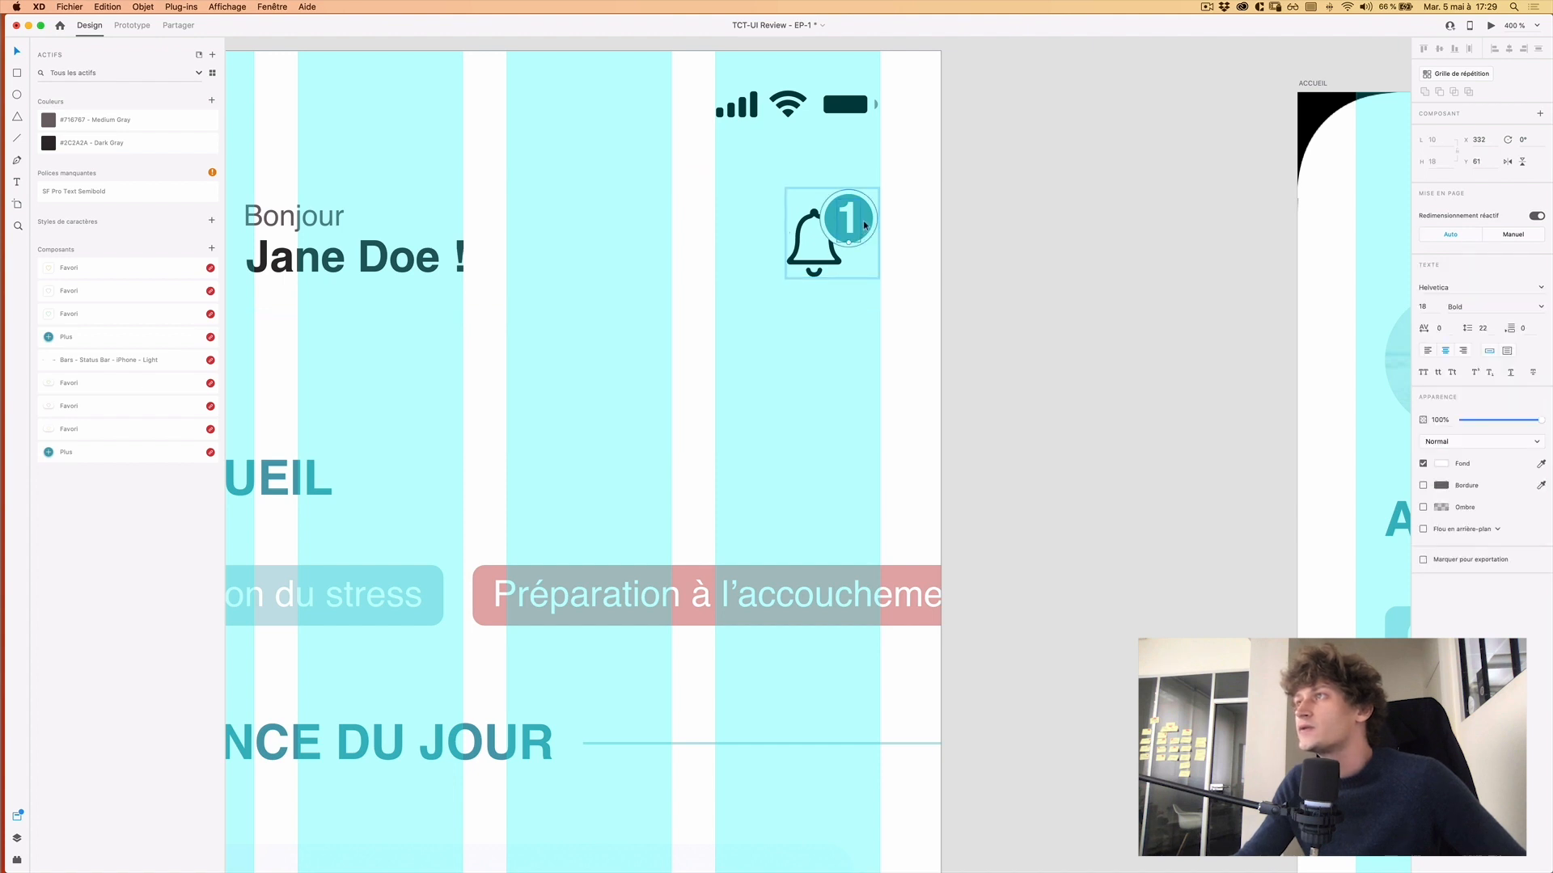
left_click_drag(865, 224, 800, 267)
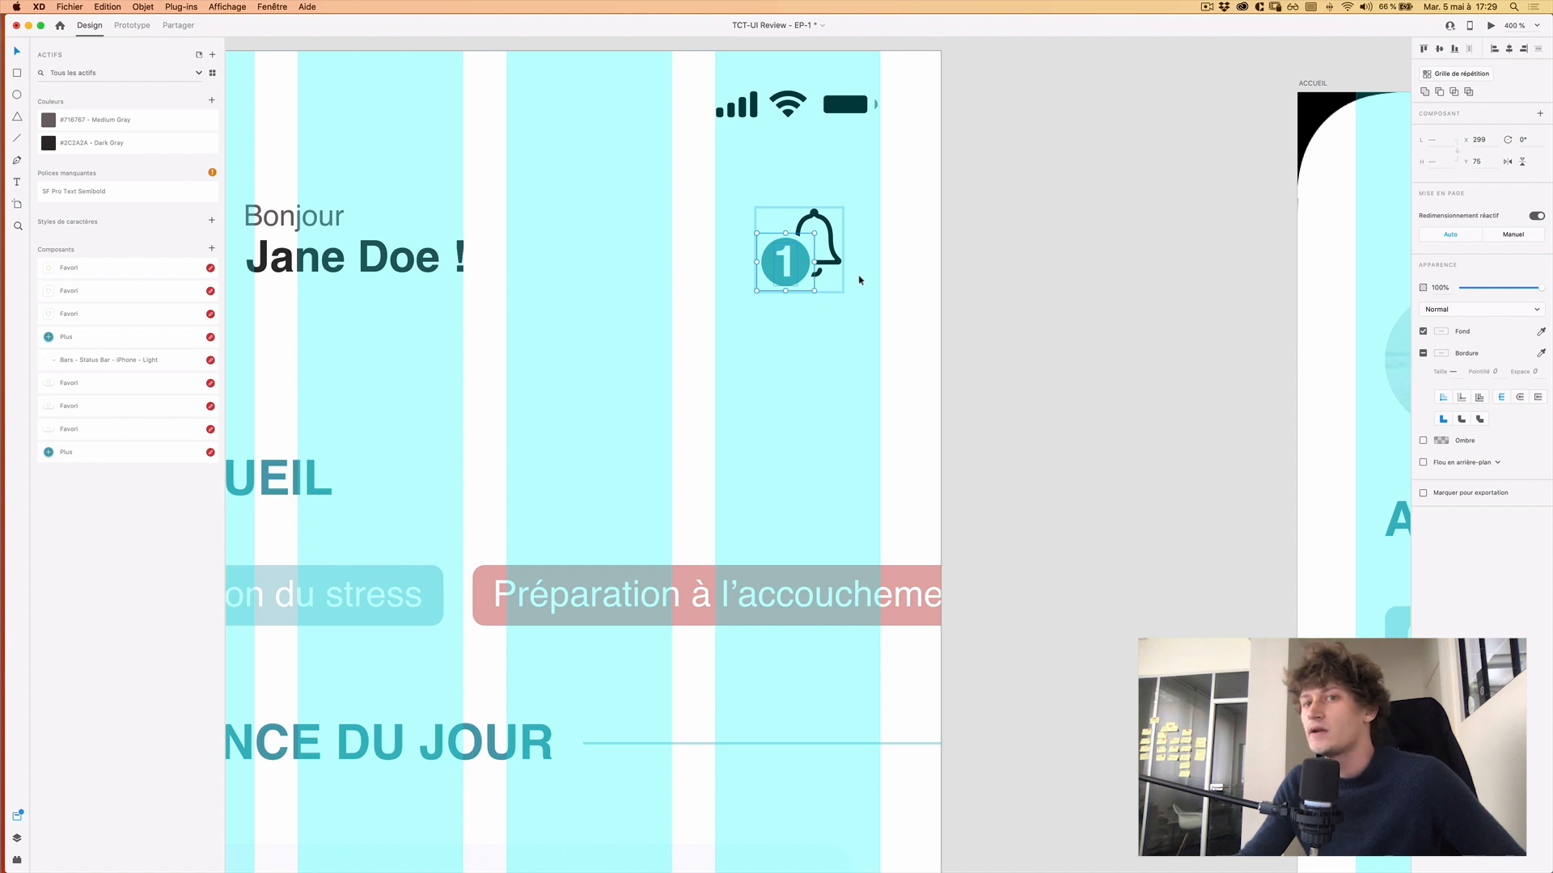
Set the font size of the badge number to 12 and recentre it vertically in the circle.
left_click(788, 257)
double_click(787, 259)
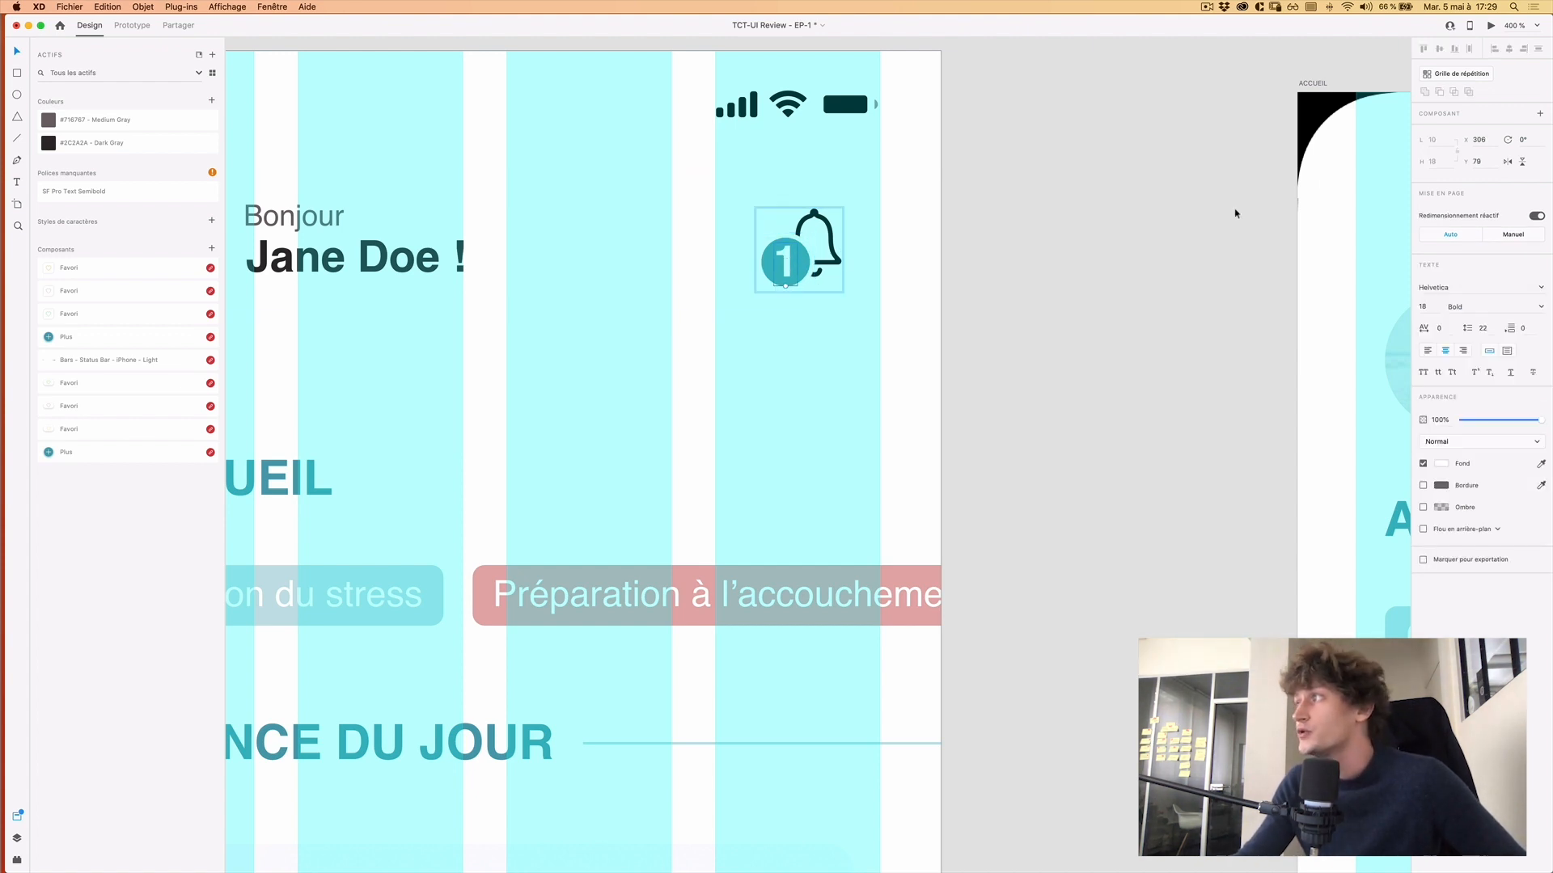
left_click(1425, 305)
type("12")
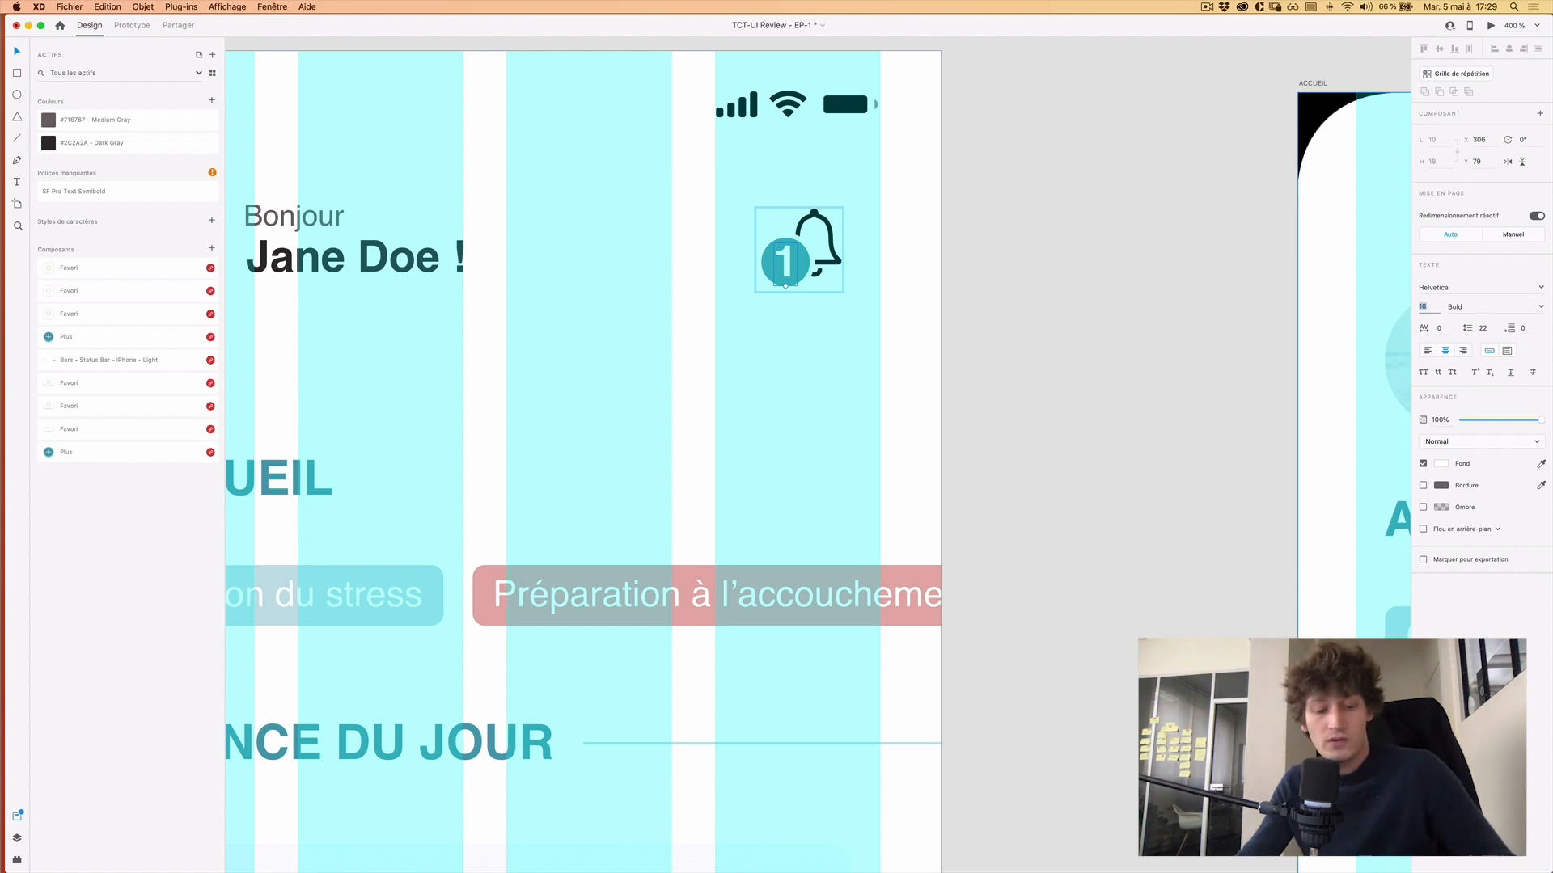
key("Tab")
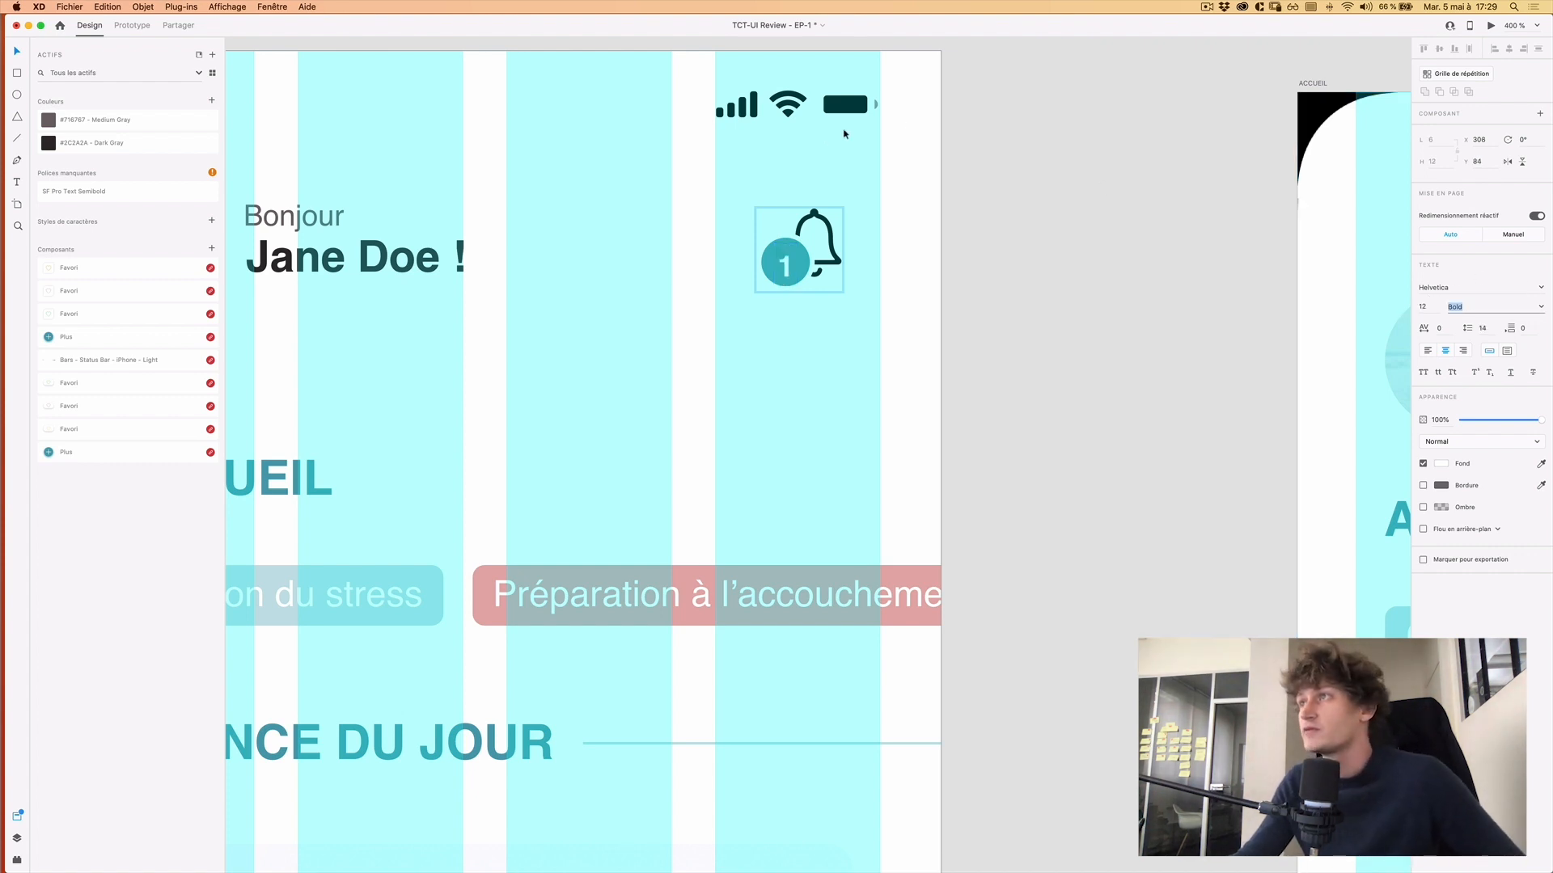
left_click(786, 263)
left_click_drag(785, 263, 786, 266)
left_click(798, 257)
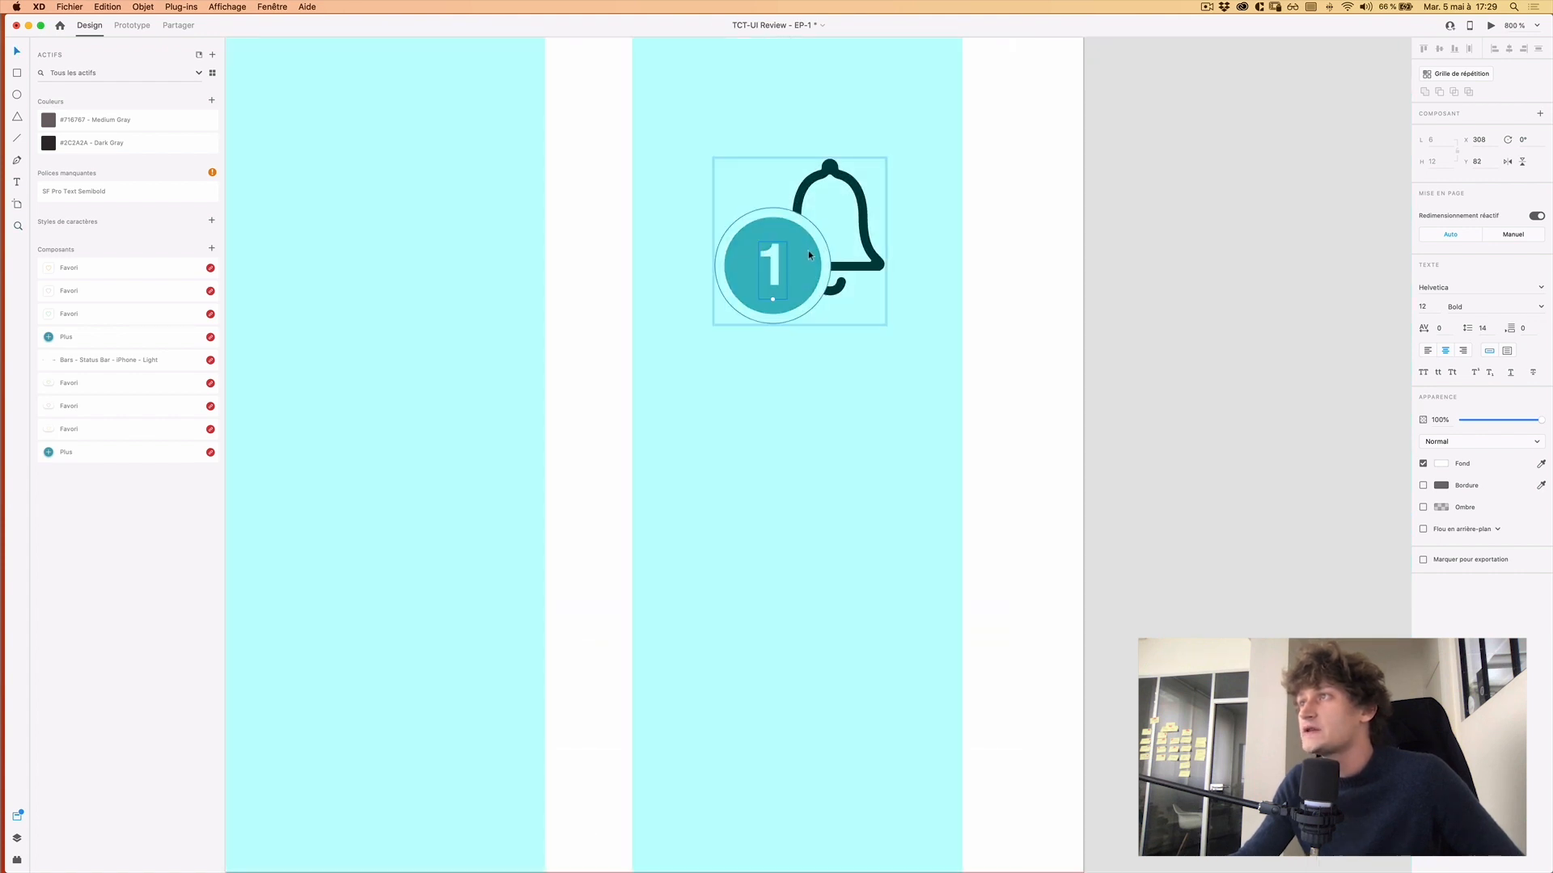
Shrink the badge circle proportionally from its upper-right corner so it covers less of the bell.
left_click(808, 259)
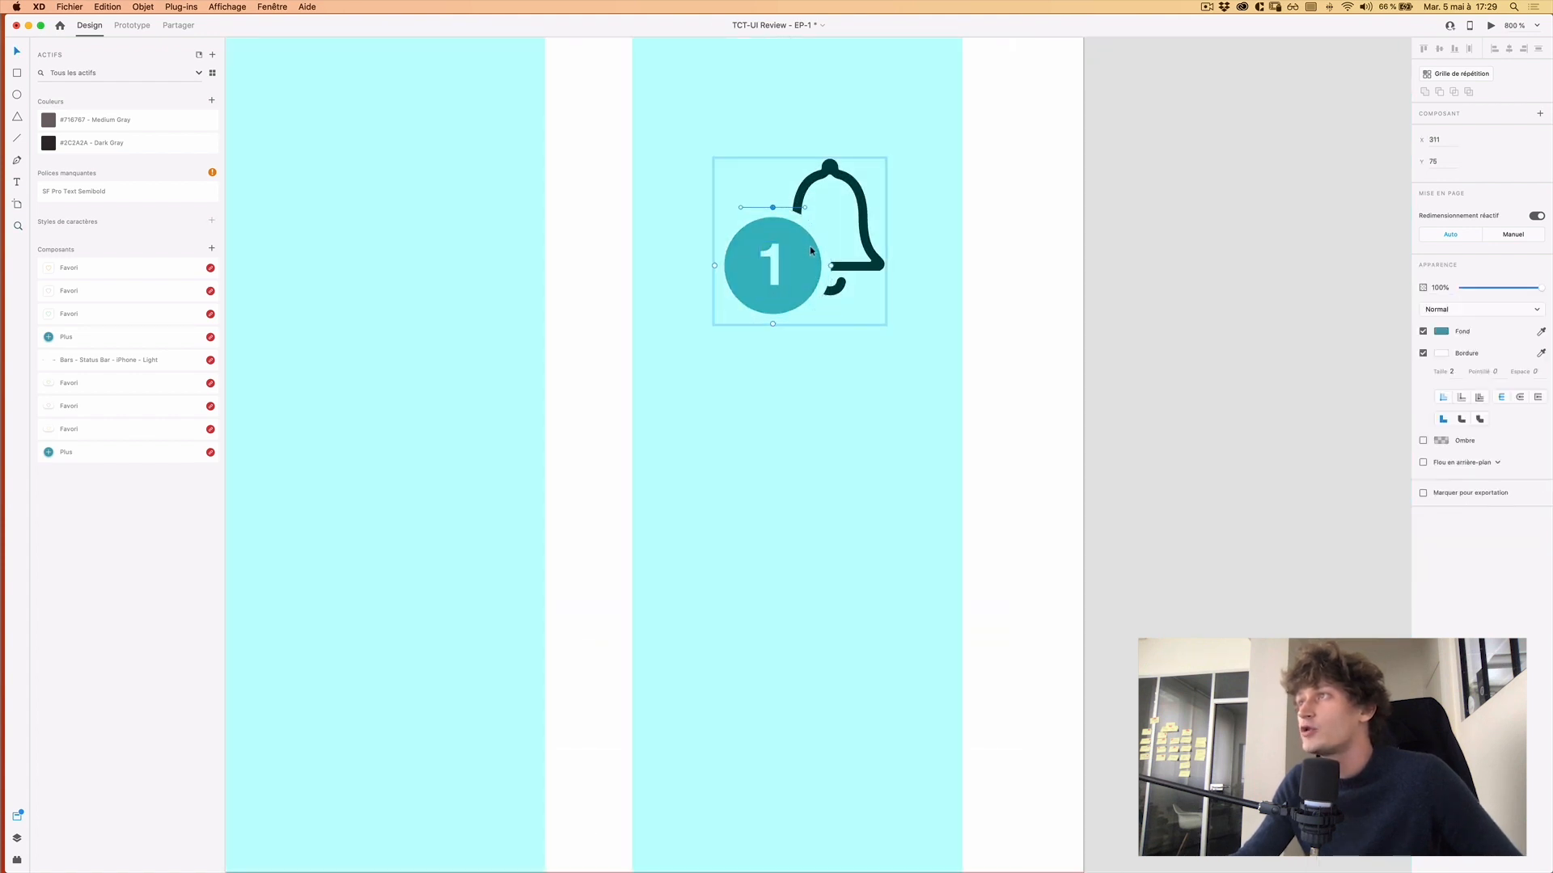
key("Escape")
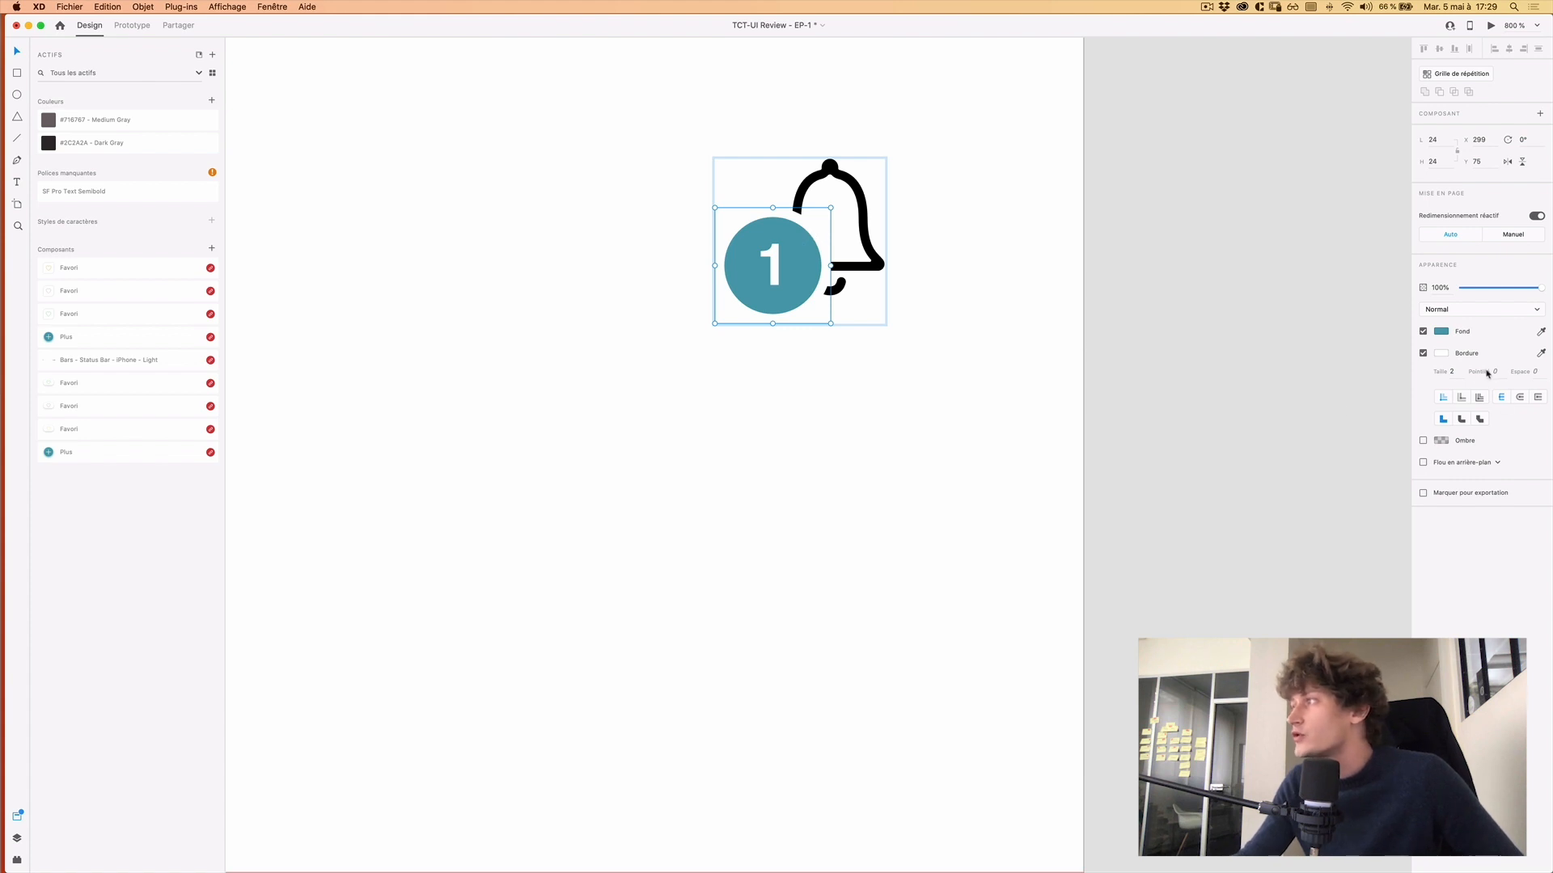
key("Escape")
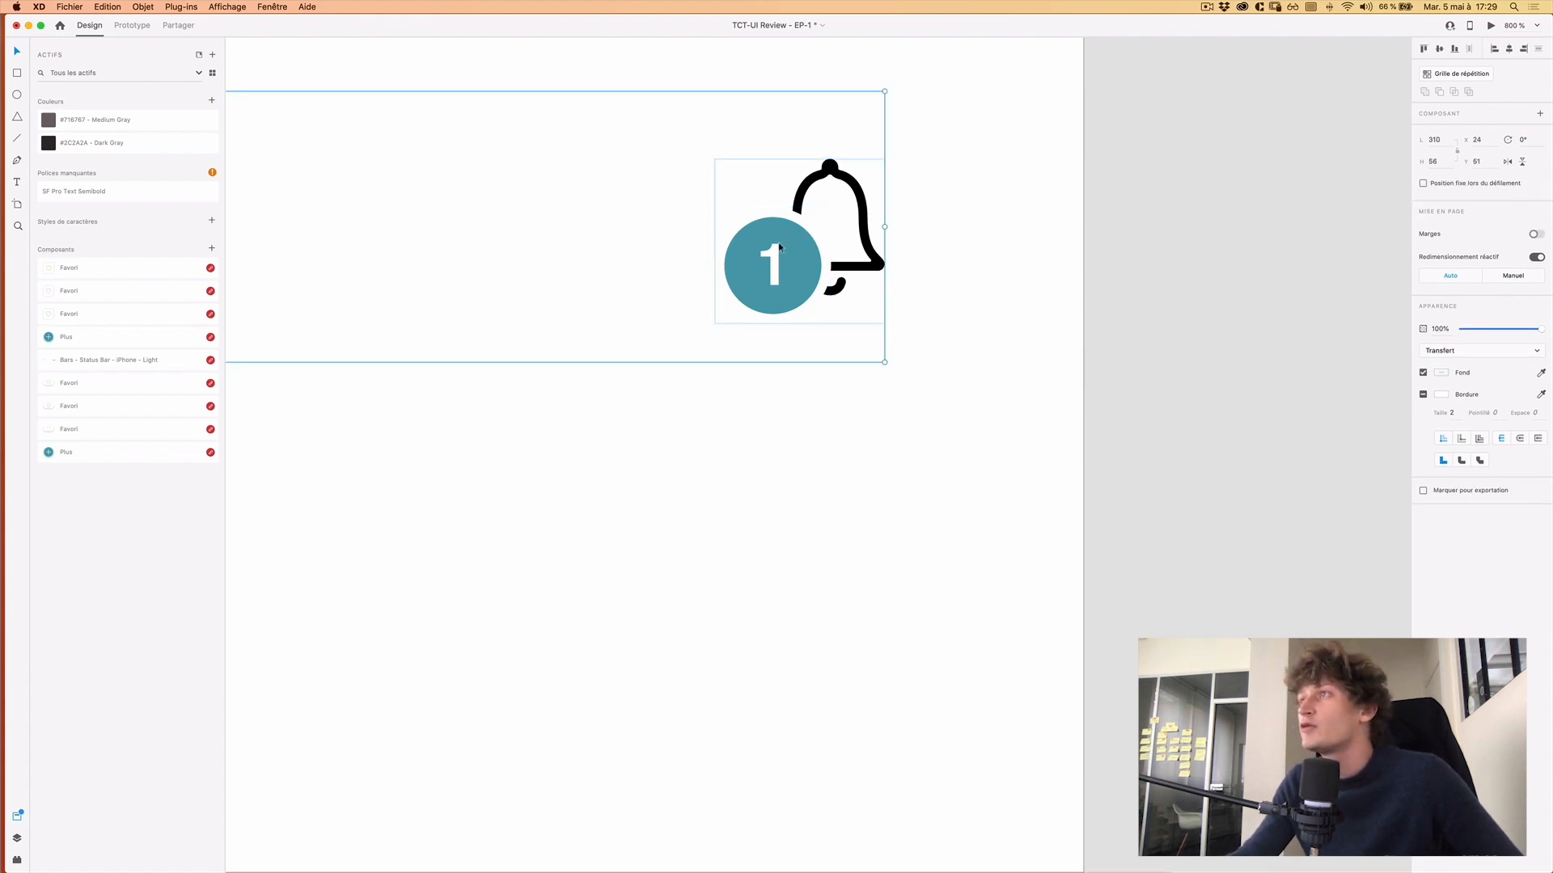
key("z")
left_click(794, 344, "alt")
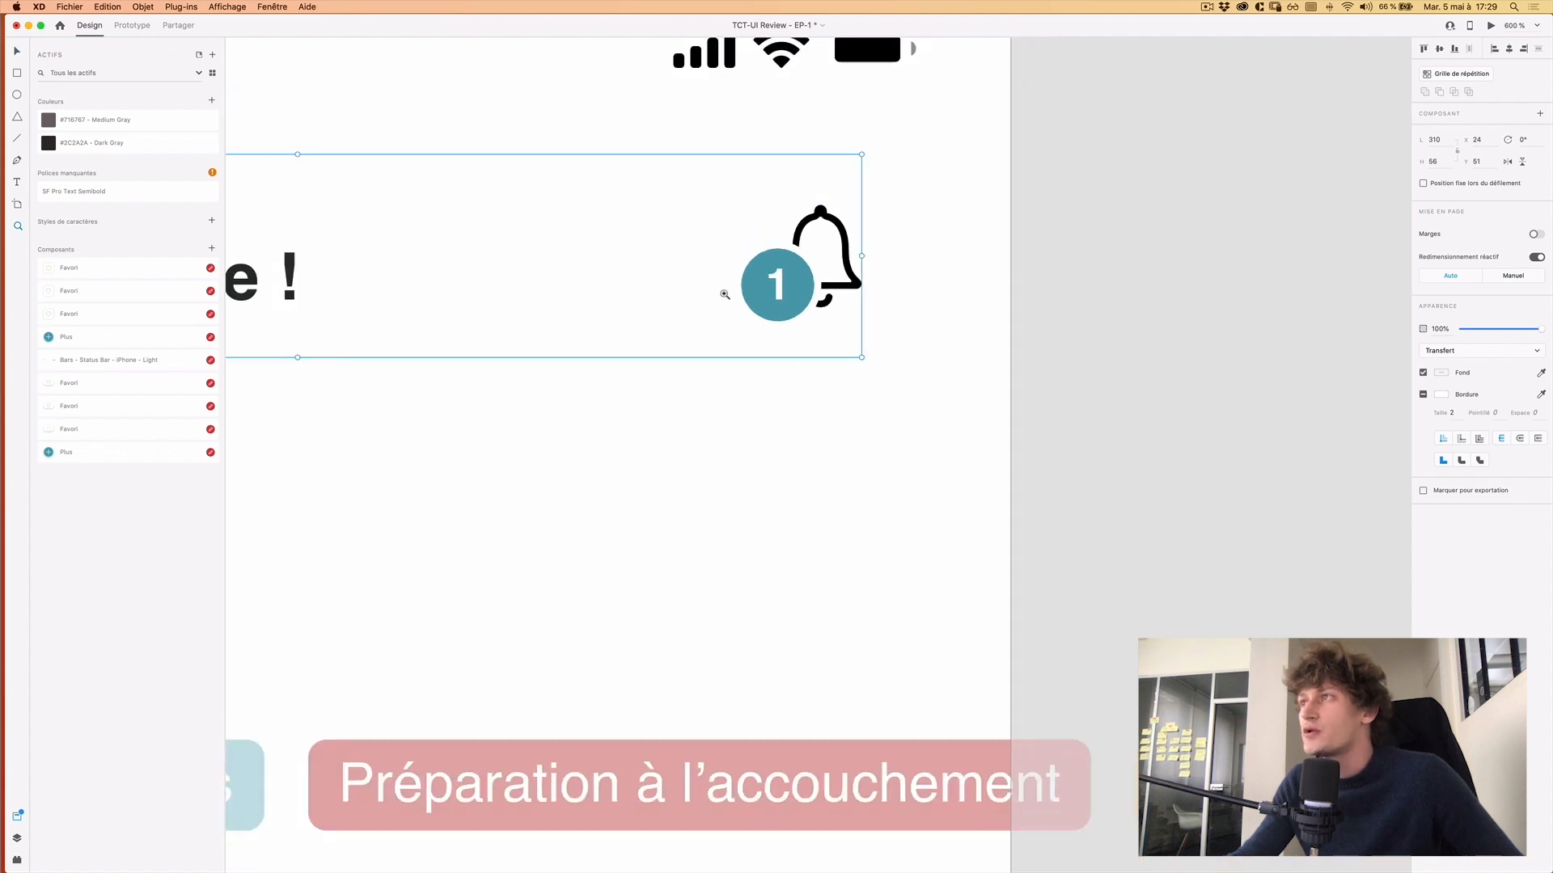
key("v")
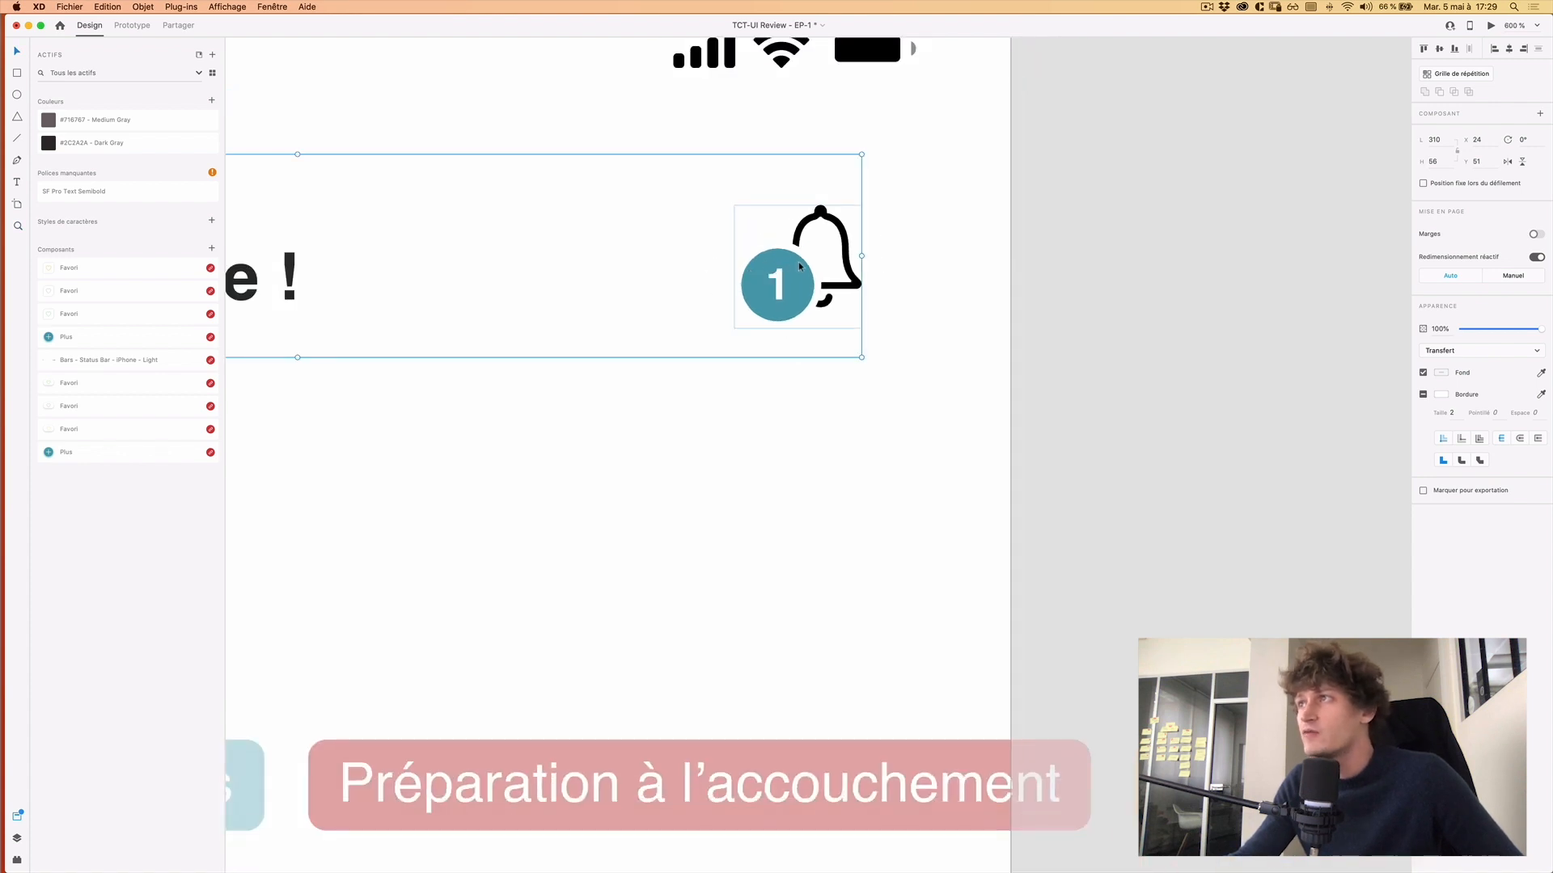
double_click(799, 266)
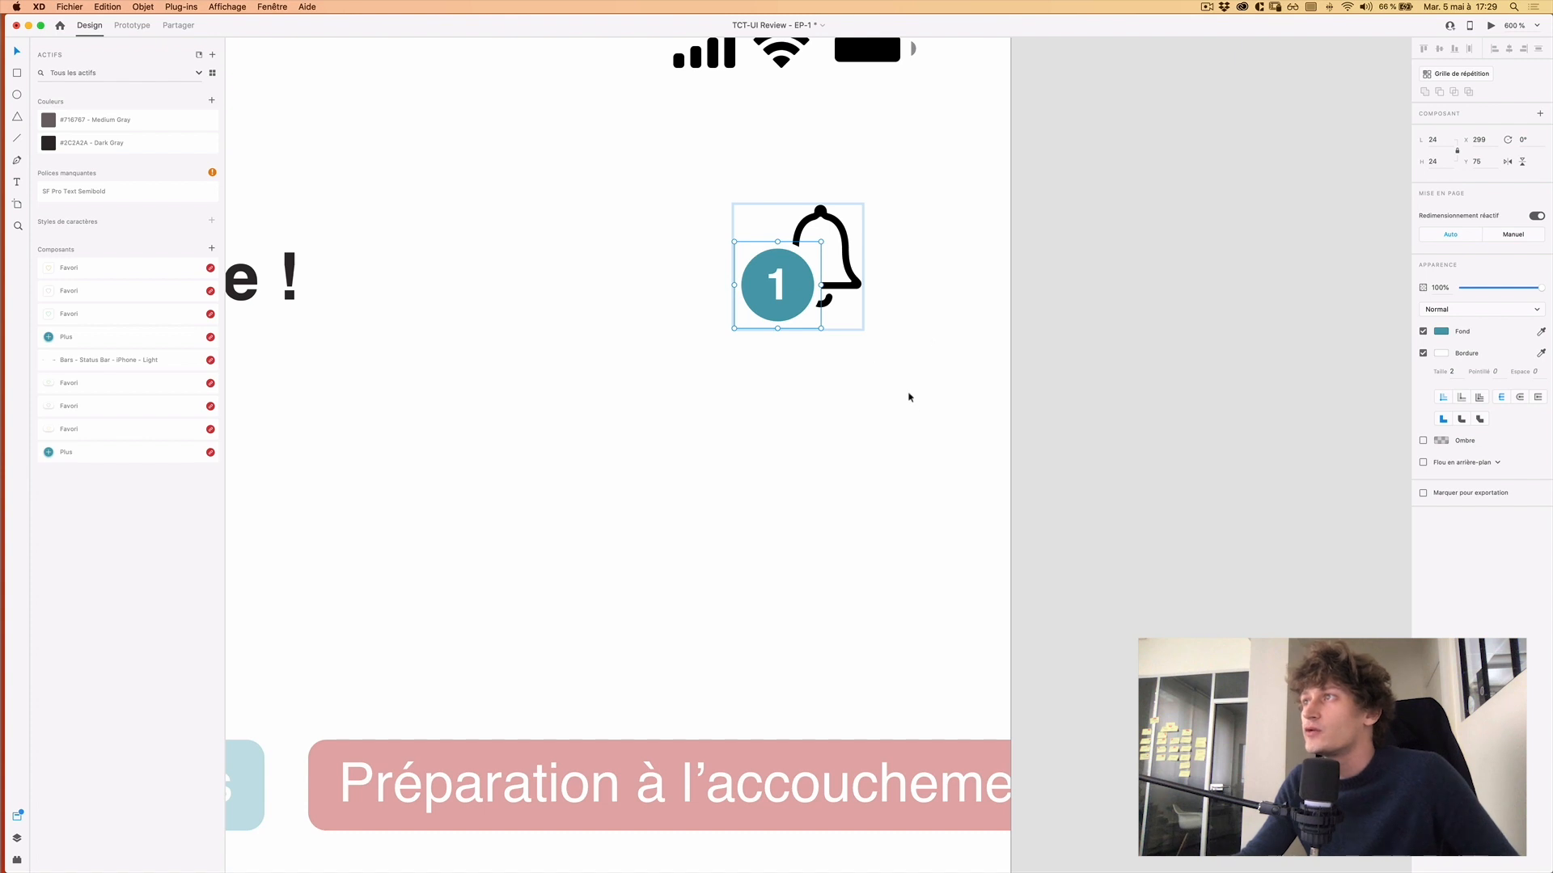
left_click_drag(821, 241, 806, 257)
Set the badge number to size 10 in Regular weight and centre it in the smaller circle.
left_click(776, 284)
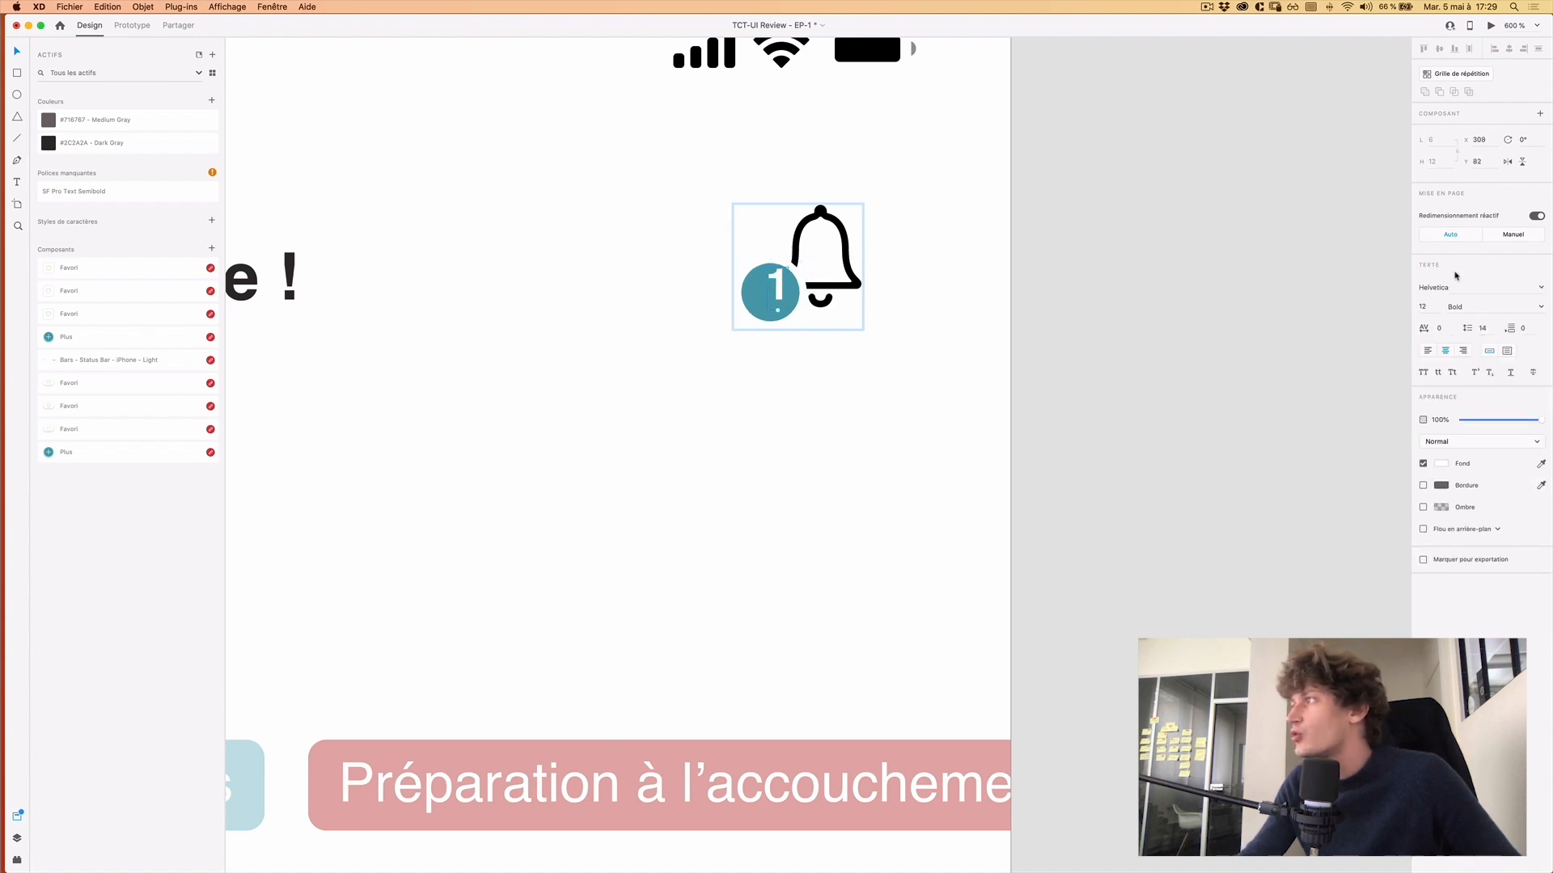
type("10")
key("Tab")
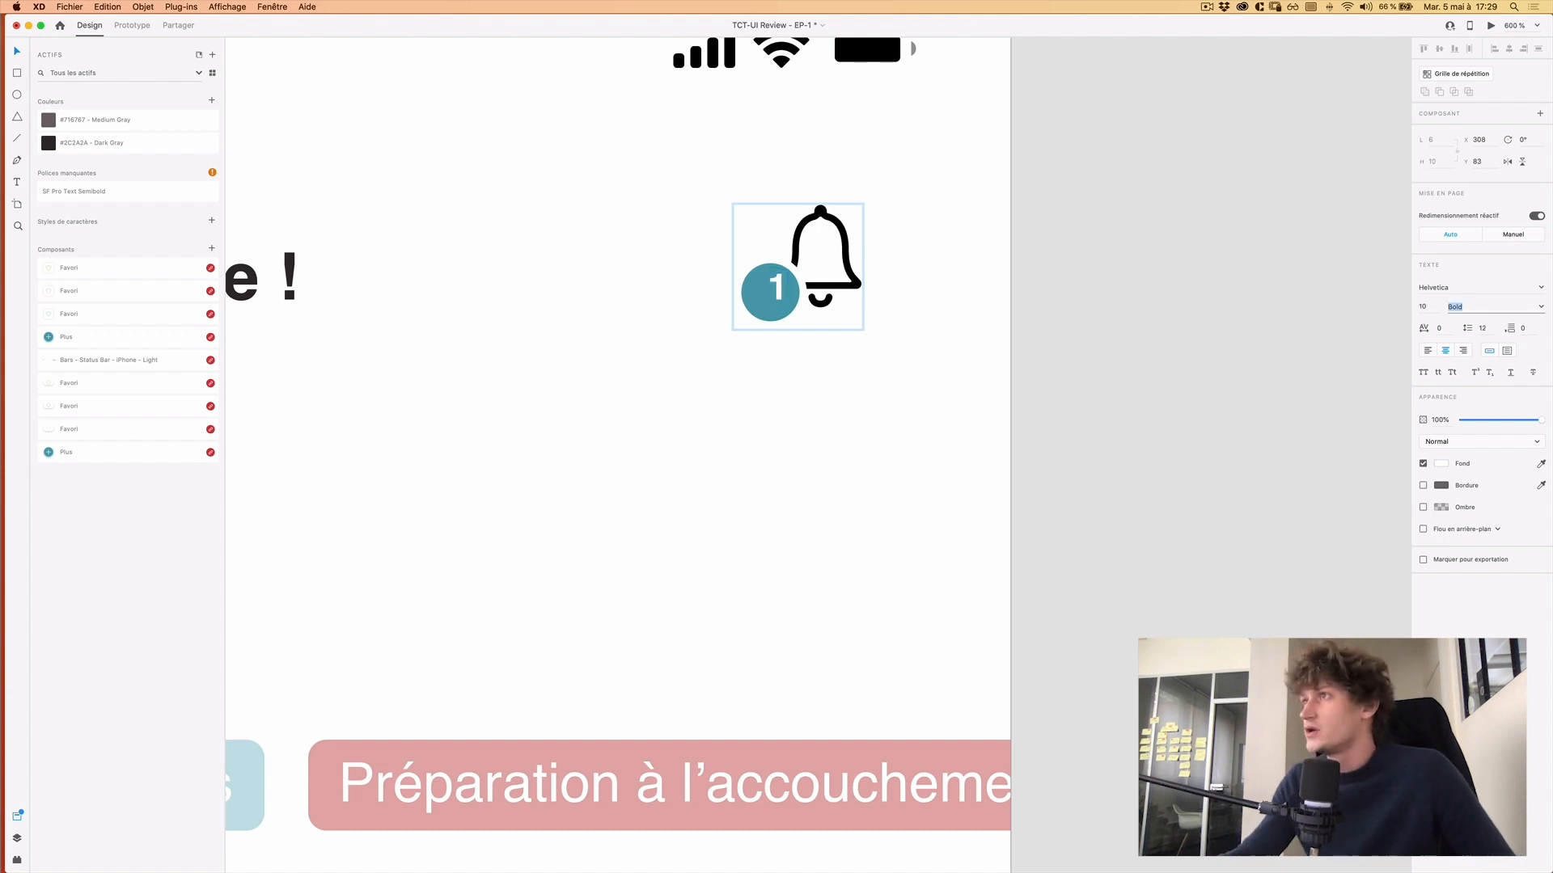
type("Regular")
key("Tab")
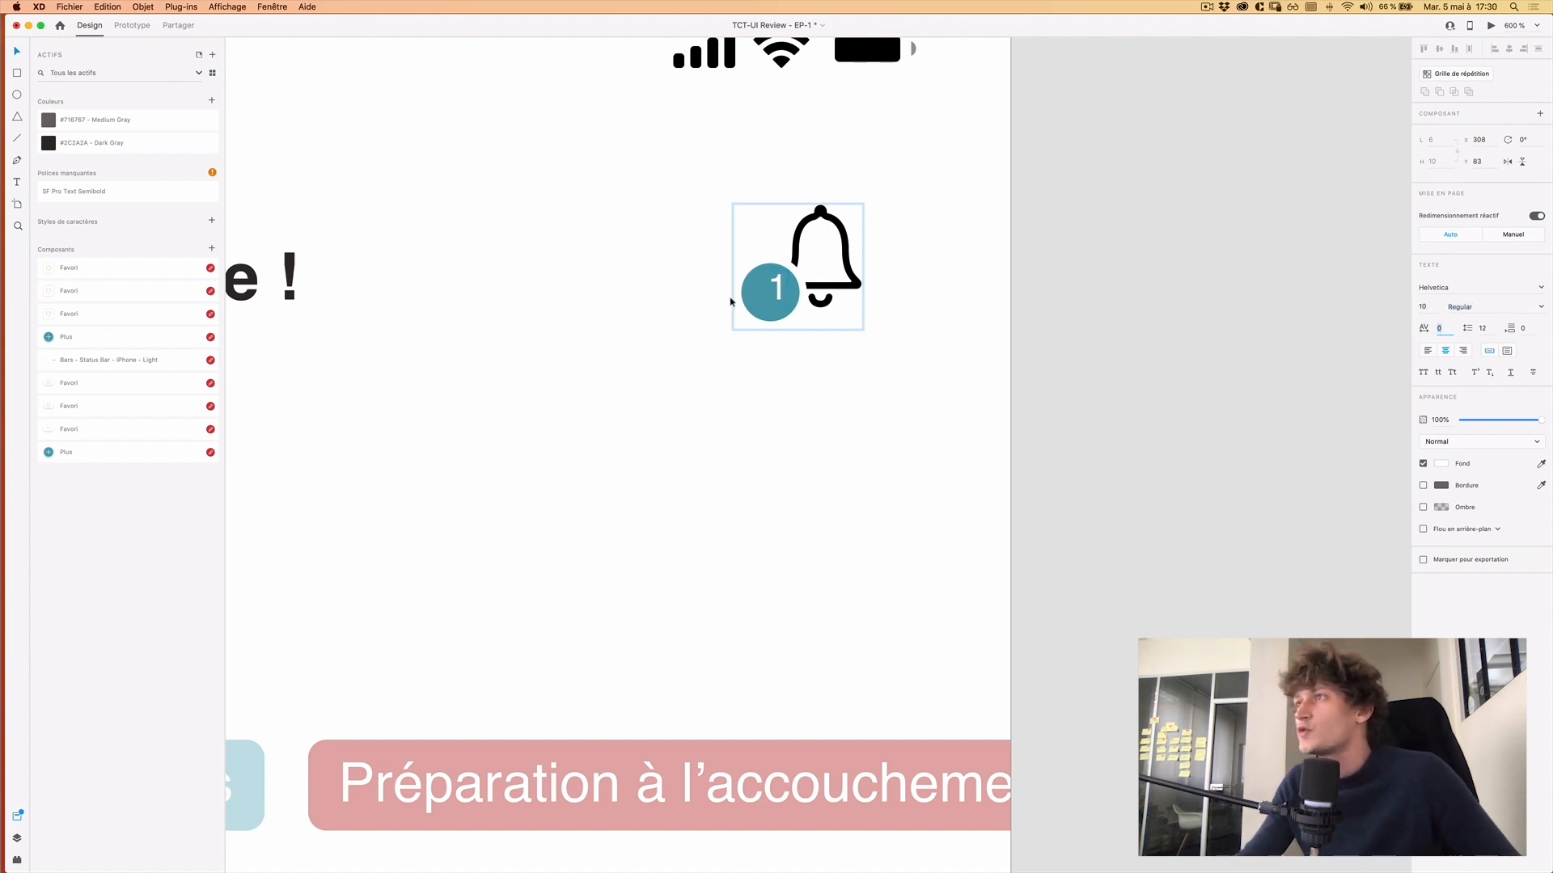
left_click_drag(774, 295, 771, 287)
key("Escape")
Move the badge circle and its number slightly up and right so they sit closer to the bell.
scroll(830, 326, "down", 5)
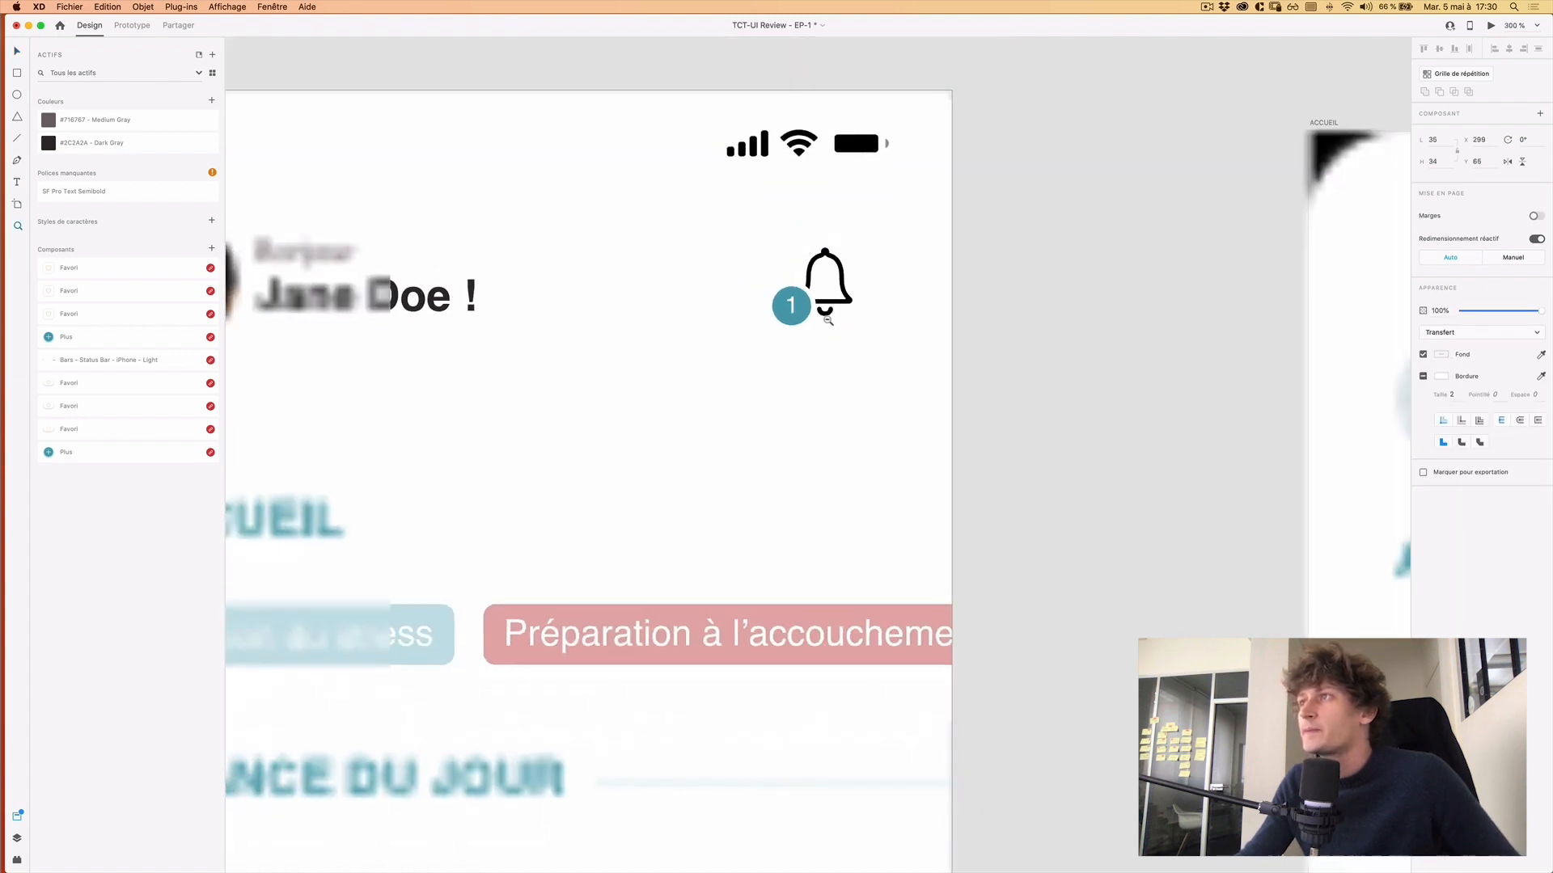
key("z")
scroll(599, 374, "left", 3)
key("Escape")
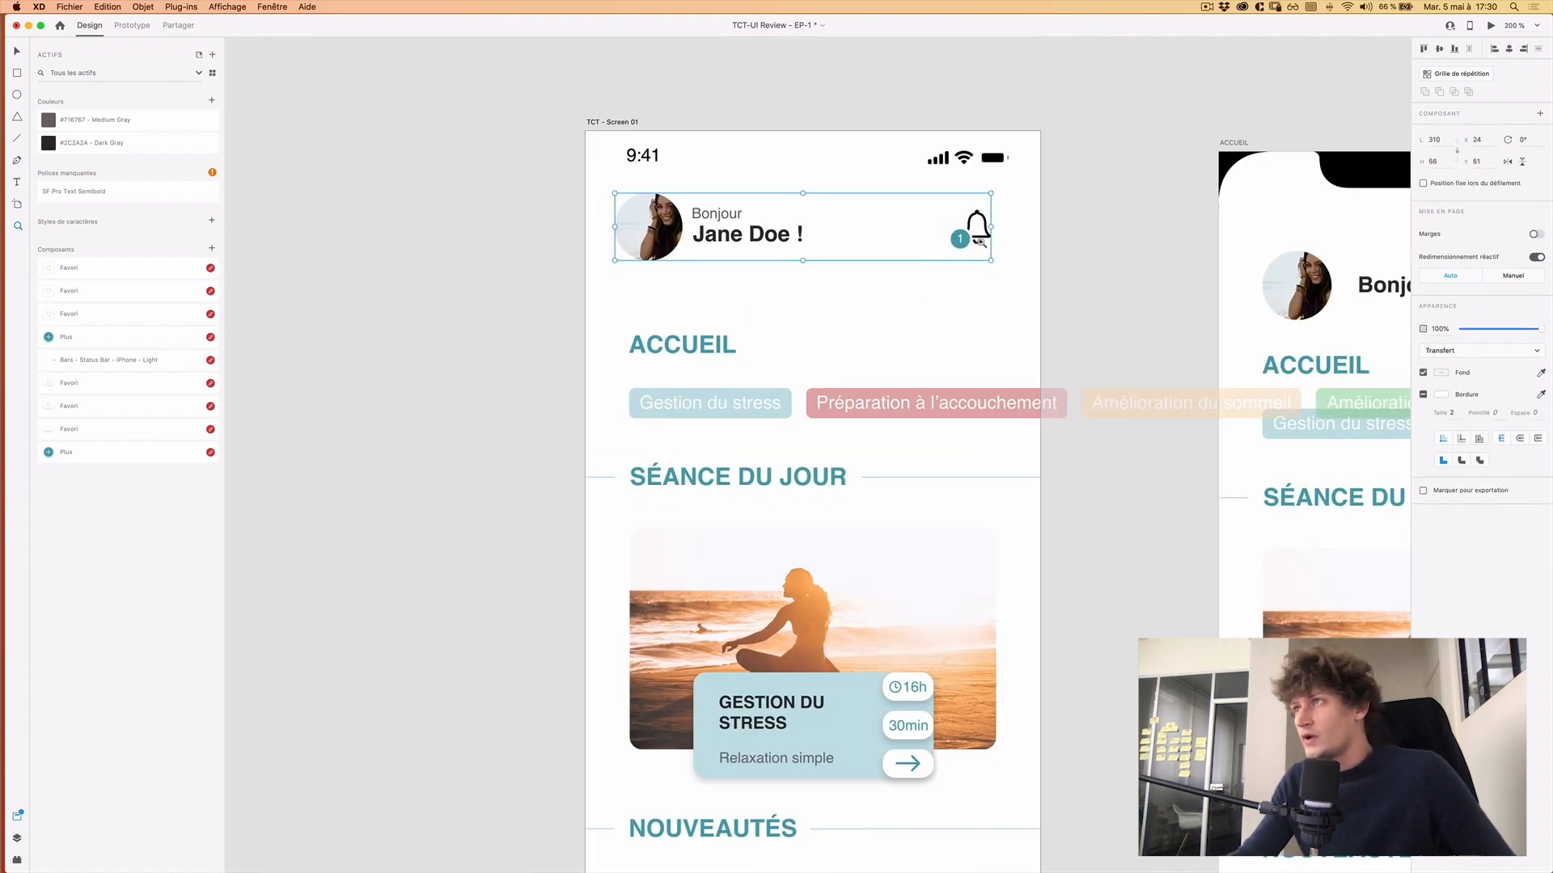
scroll(973, 243, "up", 5)
double_click(655, 249)
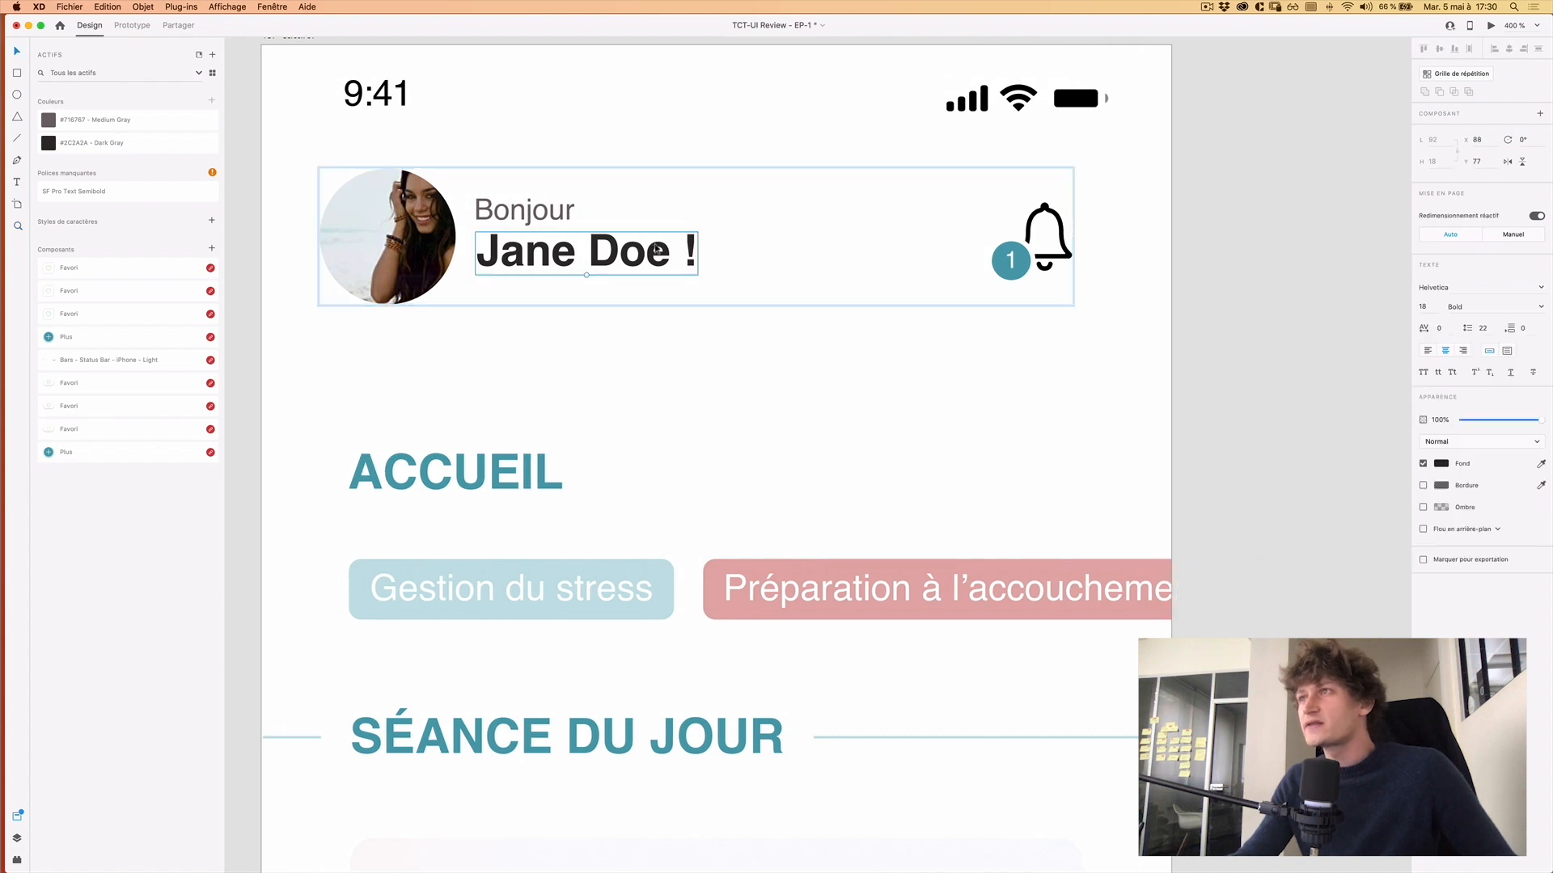
double_click(1016, 261)
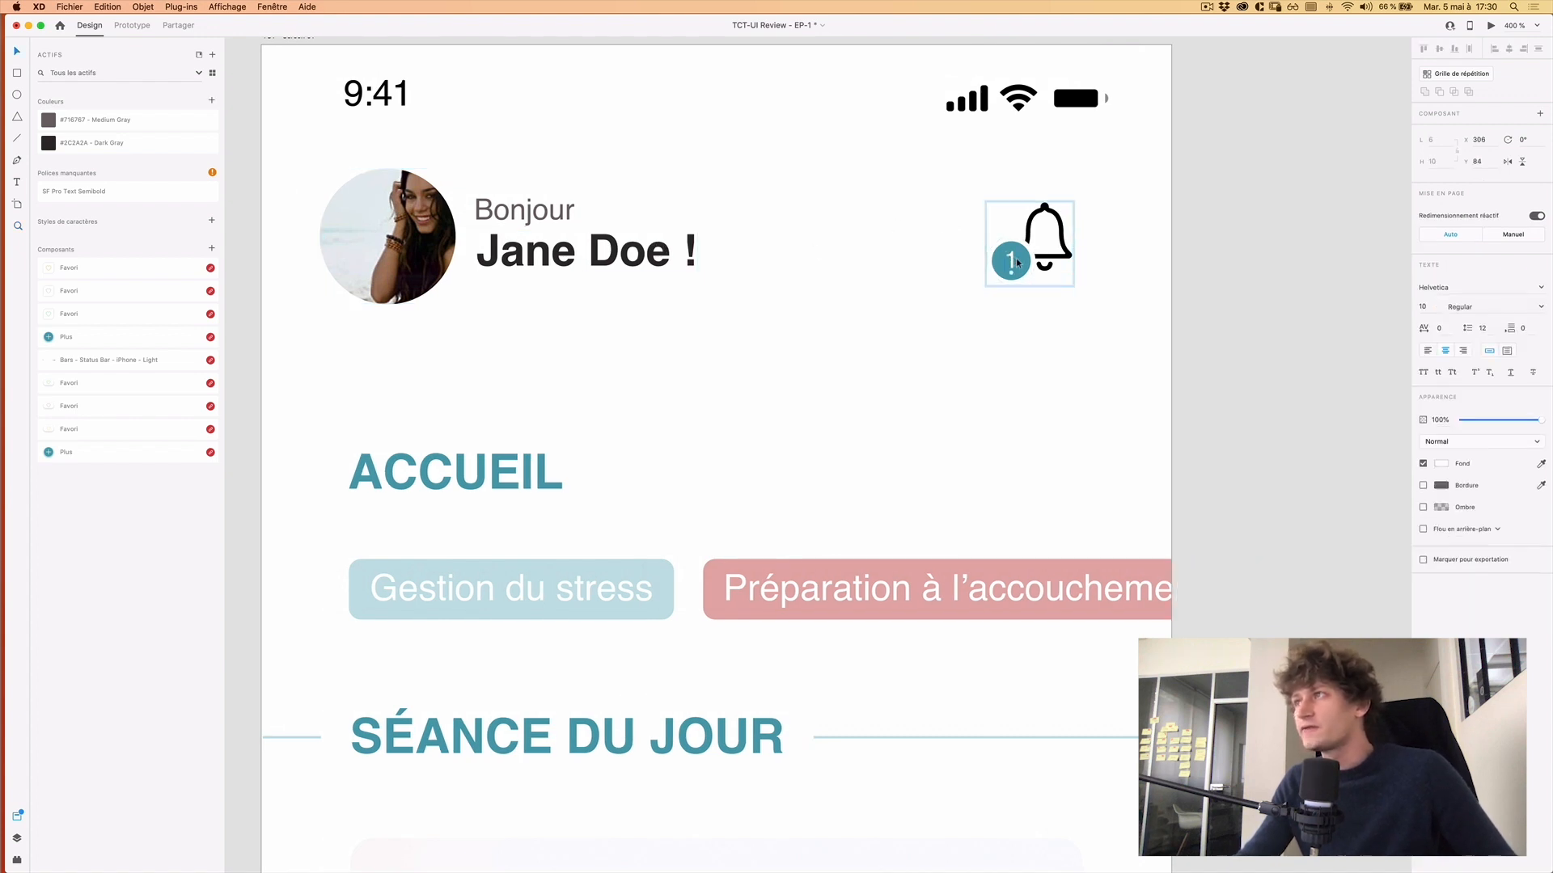
left_click(1014, 271)
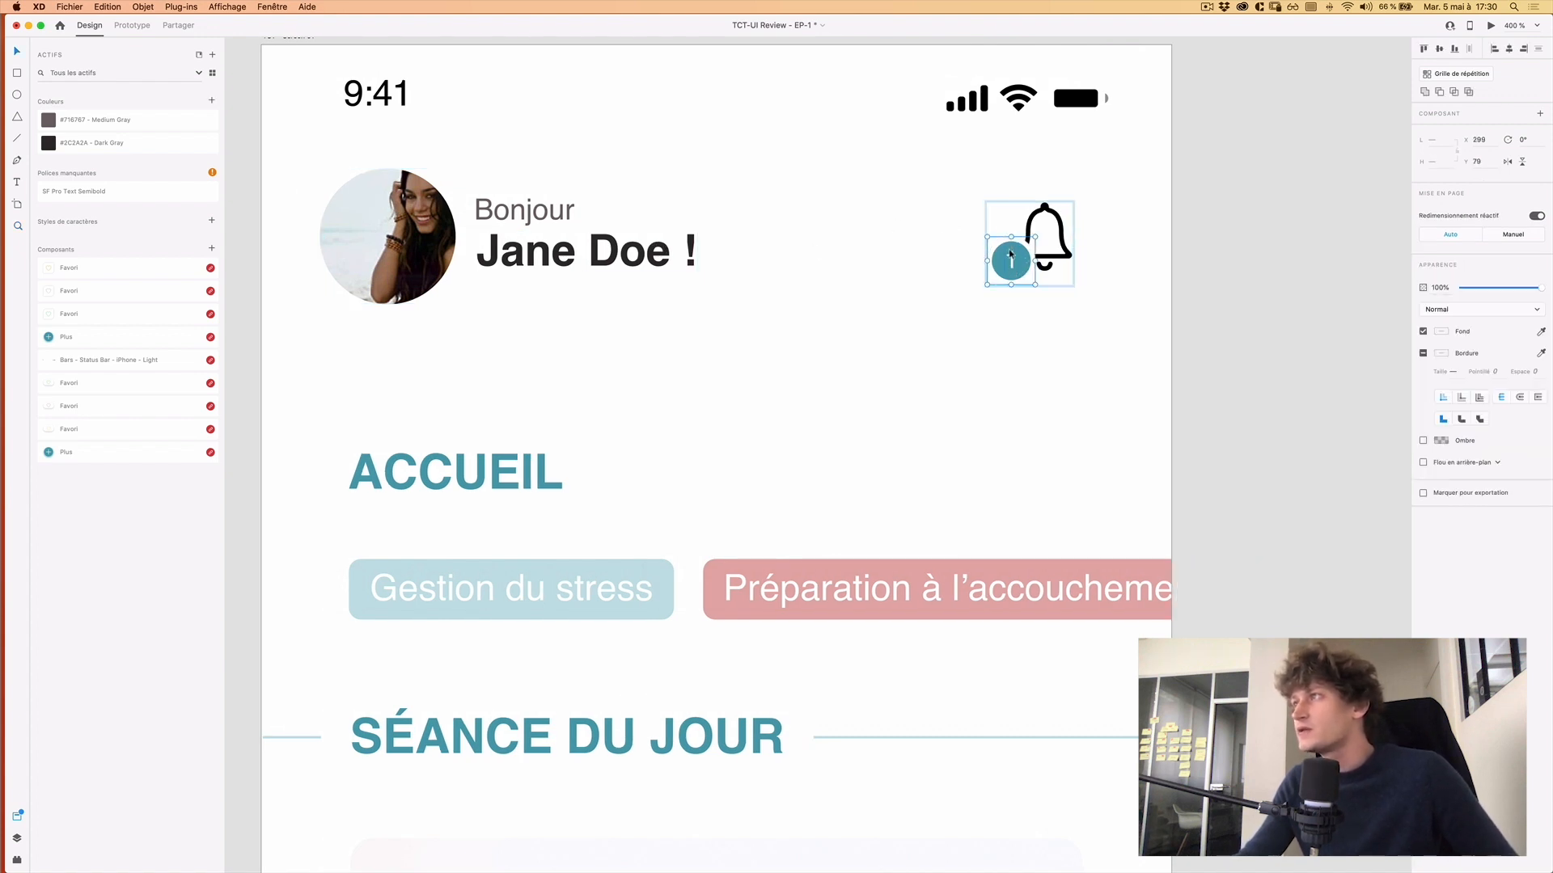
mouse_move(1009, 254)
left_mouse_down()
mouse_move(702, 261)
mouse_move(706, 247)
mouse_move(1016, 267)
left_mouse_up()
key("Escape")
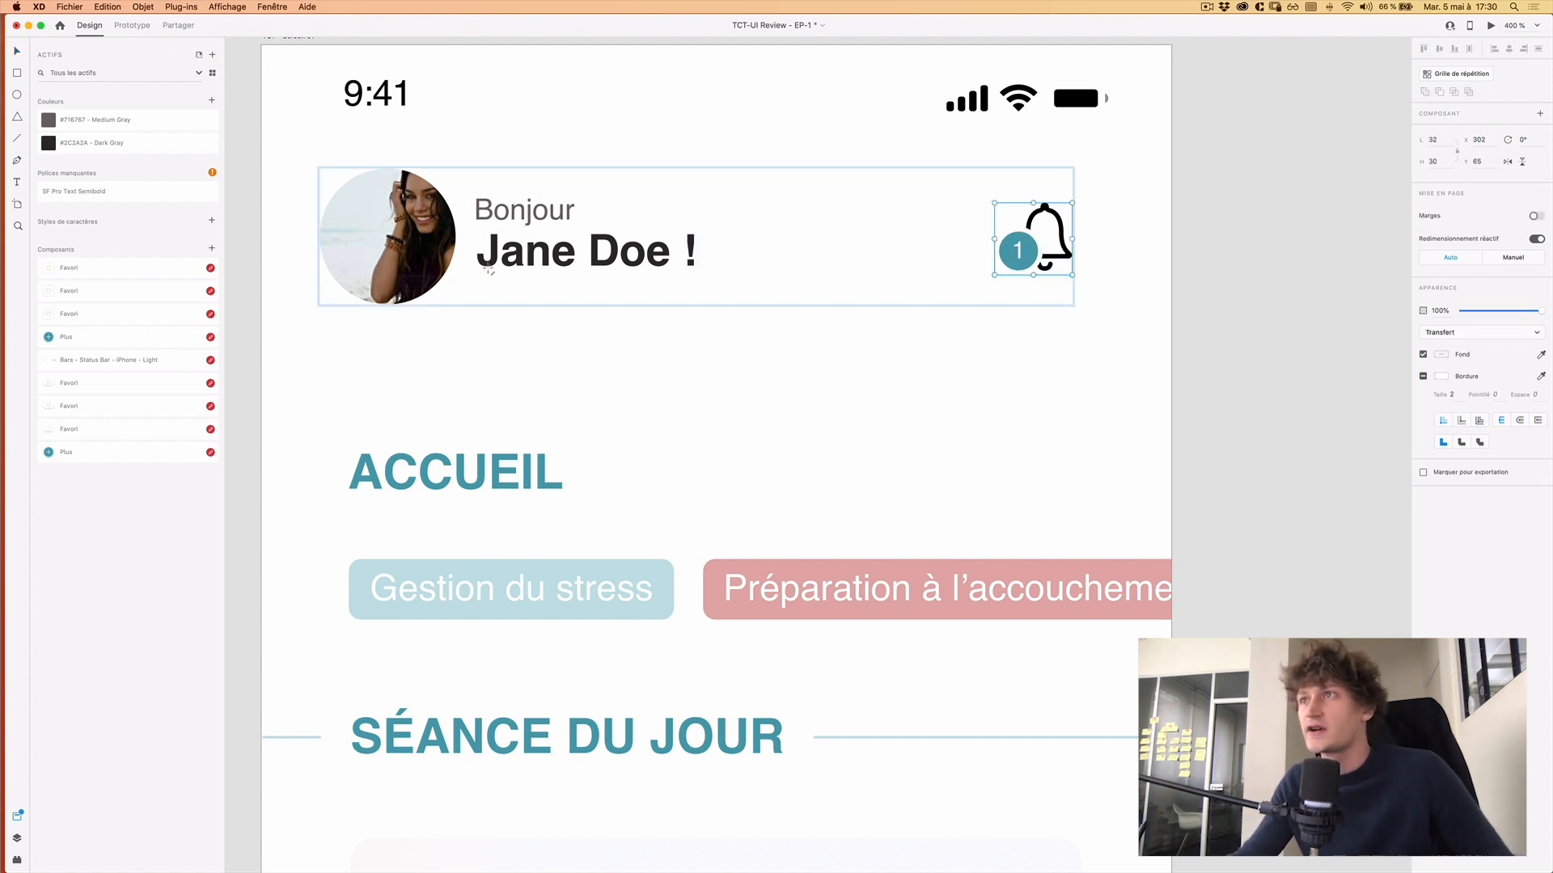
Draw a horizontal guide line beneath the name, show the column grid, and draw a vertical guide line along the last column's right edge.
left_click_drag(484, 269, 1132, 301)
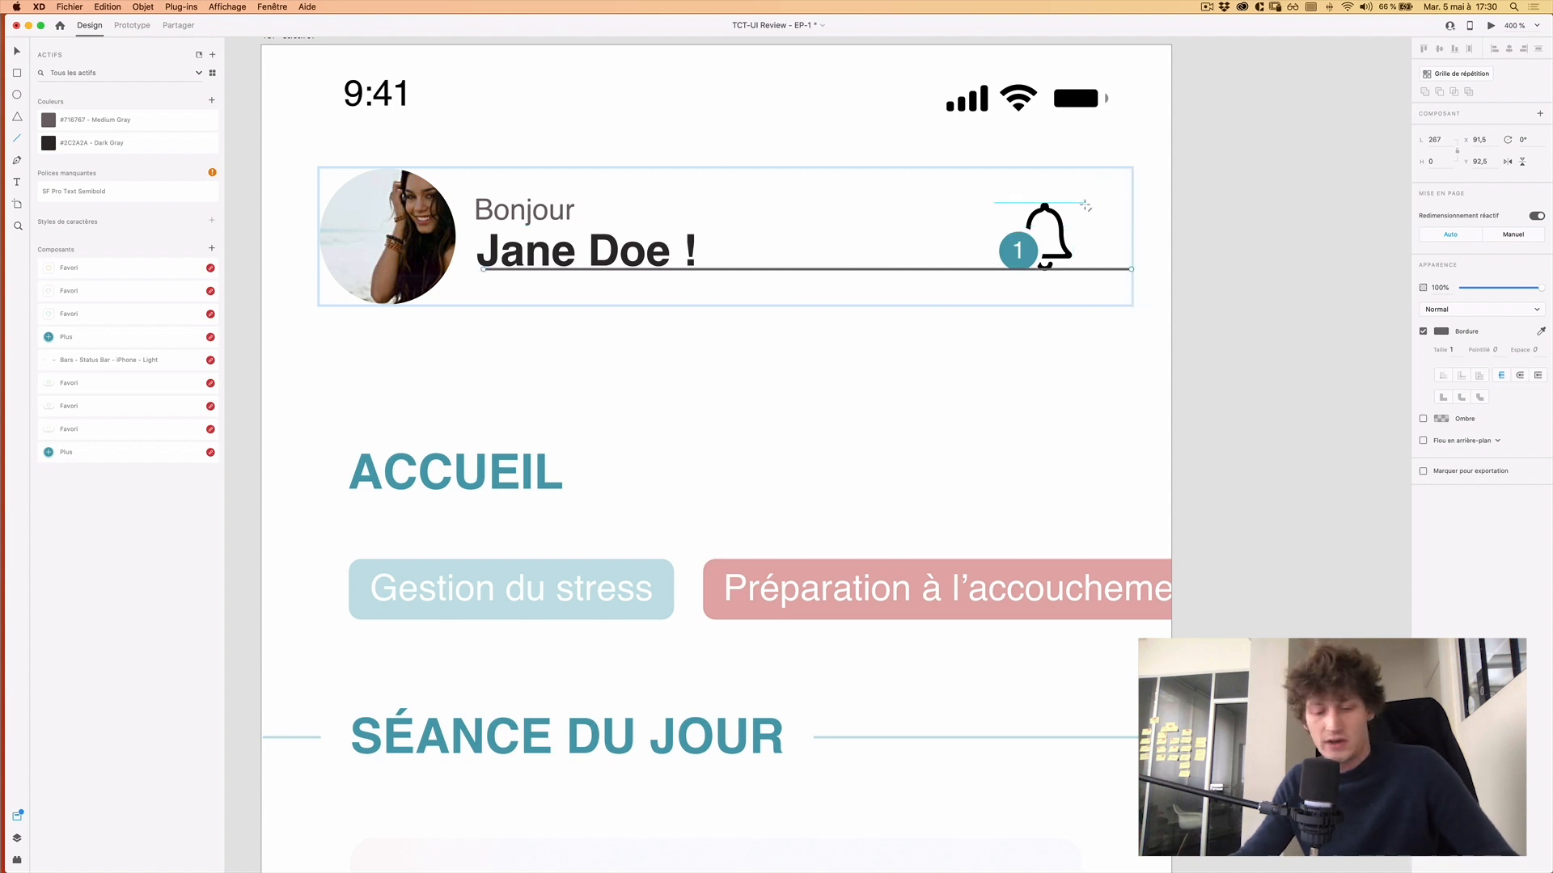
key("super+shift+apostrophe")
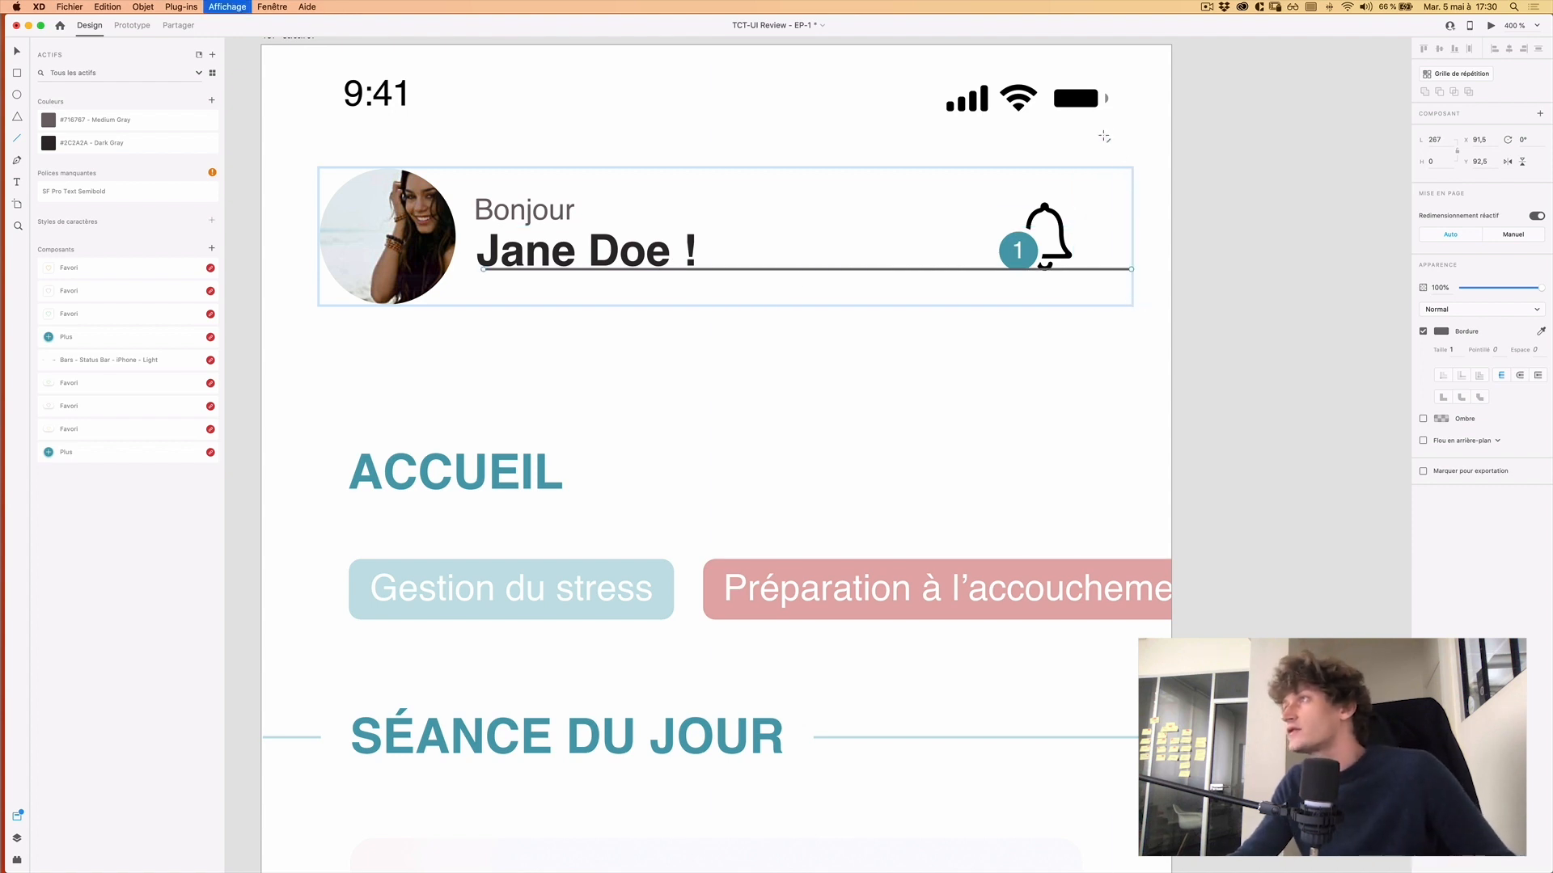
left_click_drag(1112, 118, 1110, 449)
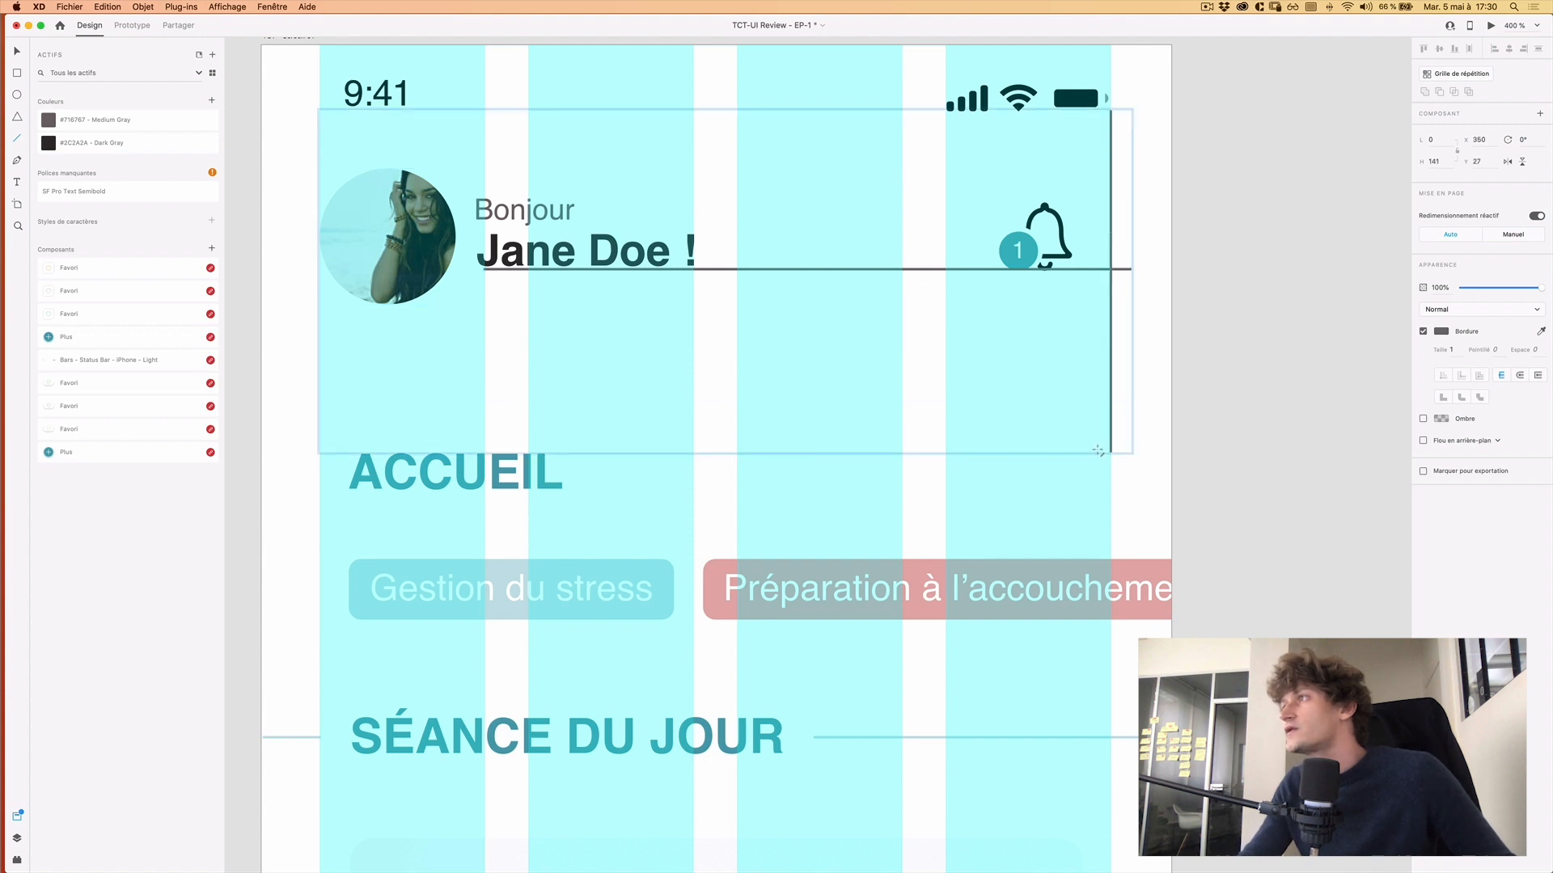
Move the notification bell and its badge right so they end at the last column's right edge.
key("v")
left_click(1057, 213)
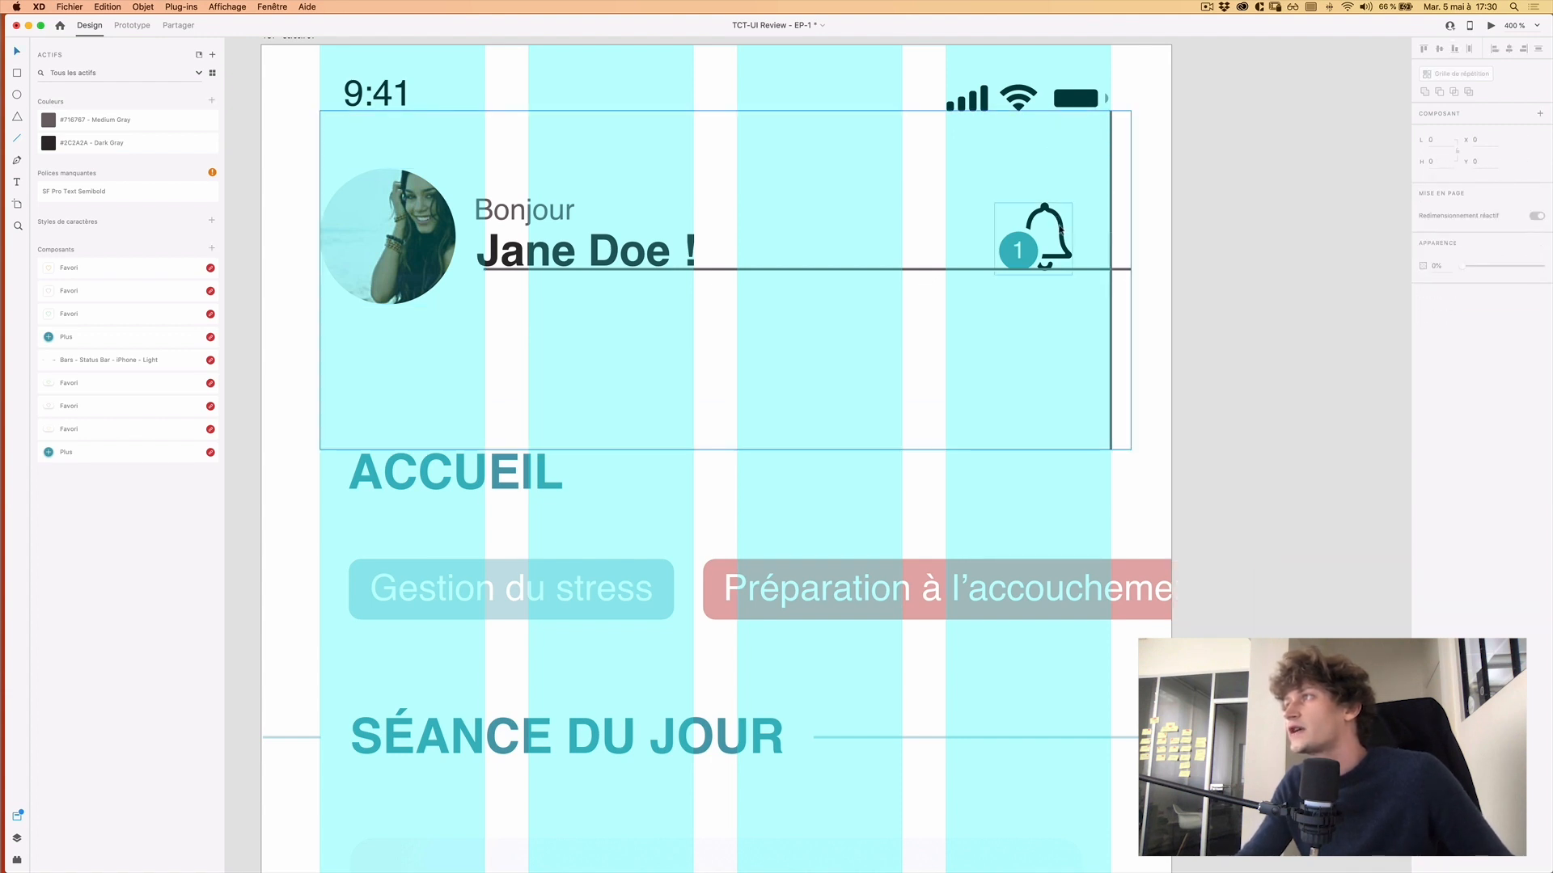
left_click_drag(1061, 229, 1099, 229)
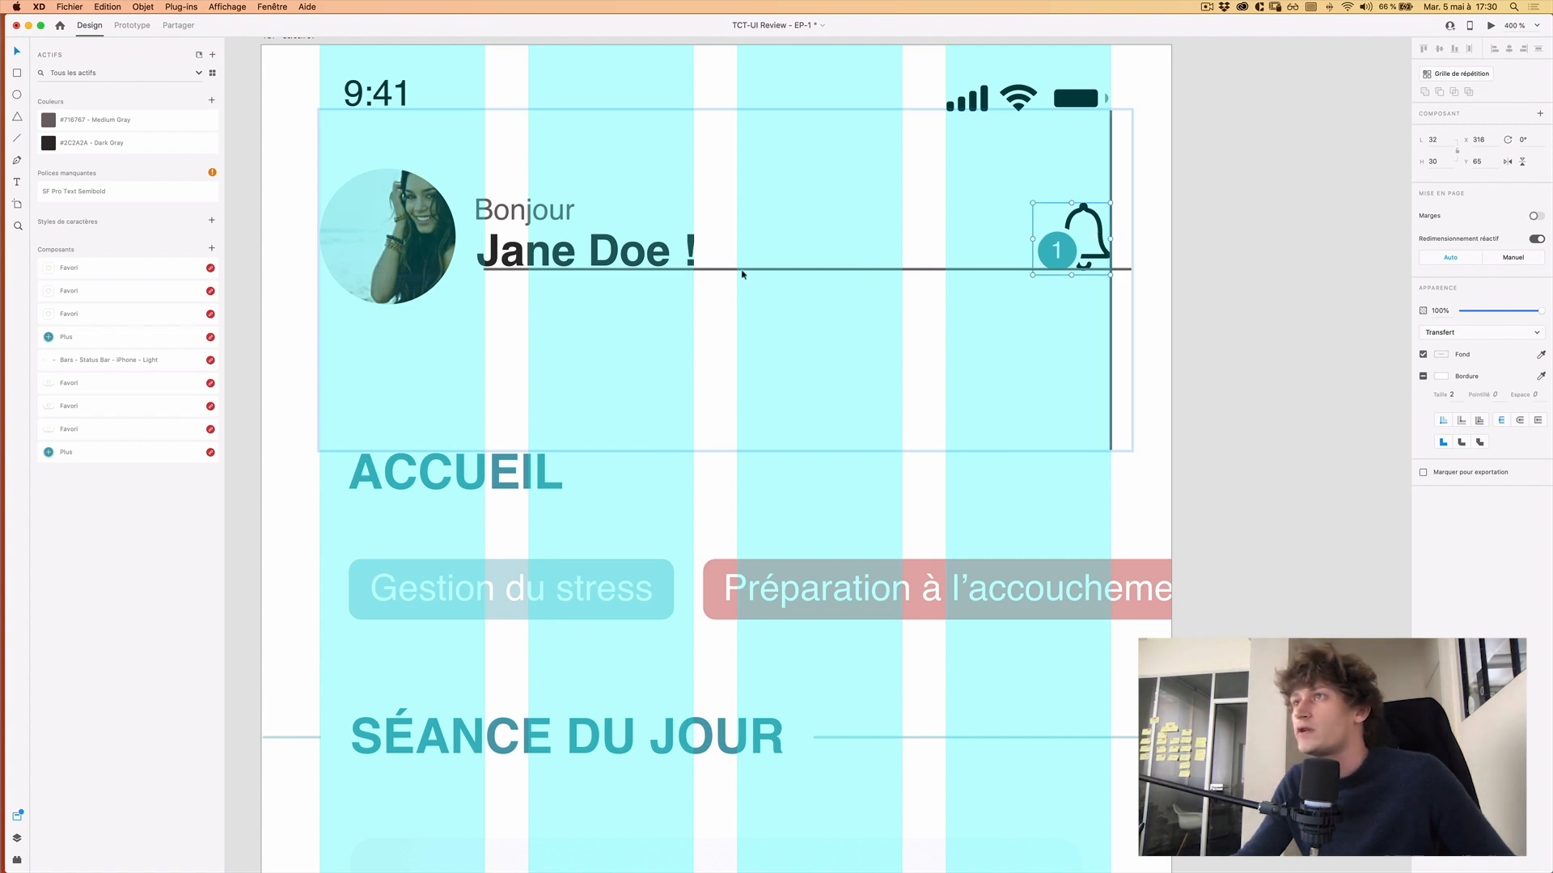
Delete the horizontal and vertical guide lines drawn across the header.
left_click(749, 270)
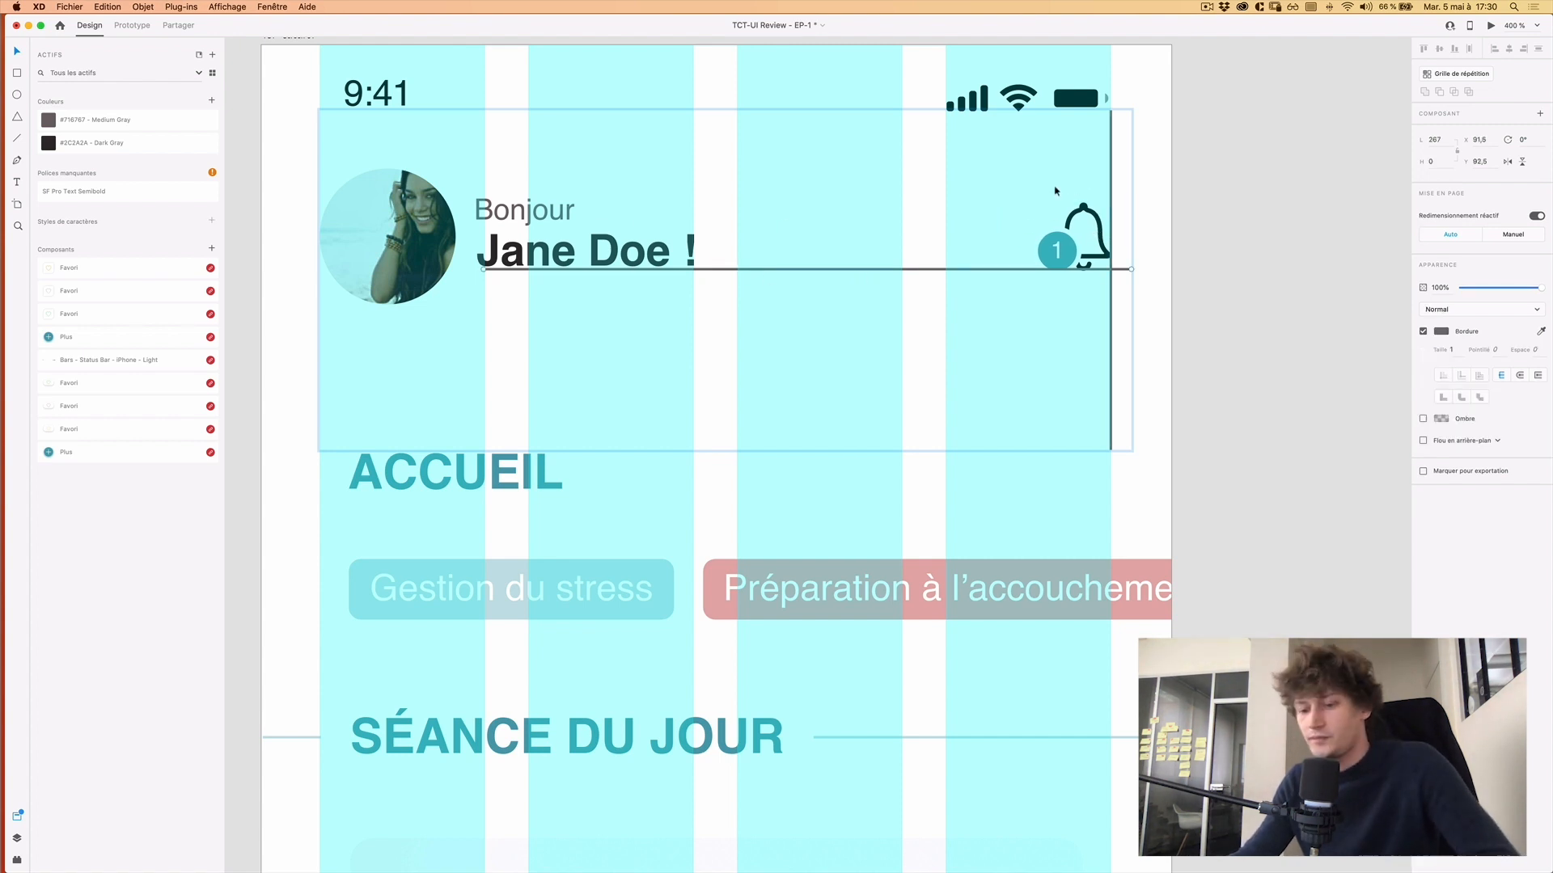
key("Delete")
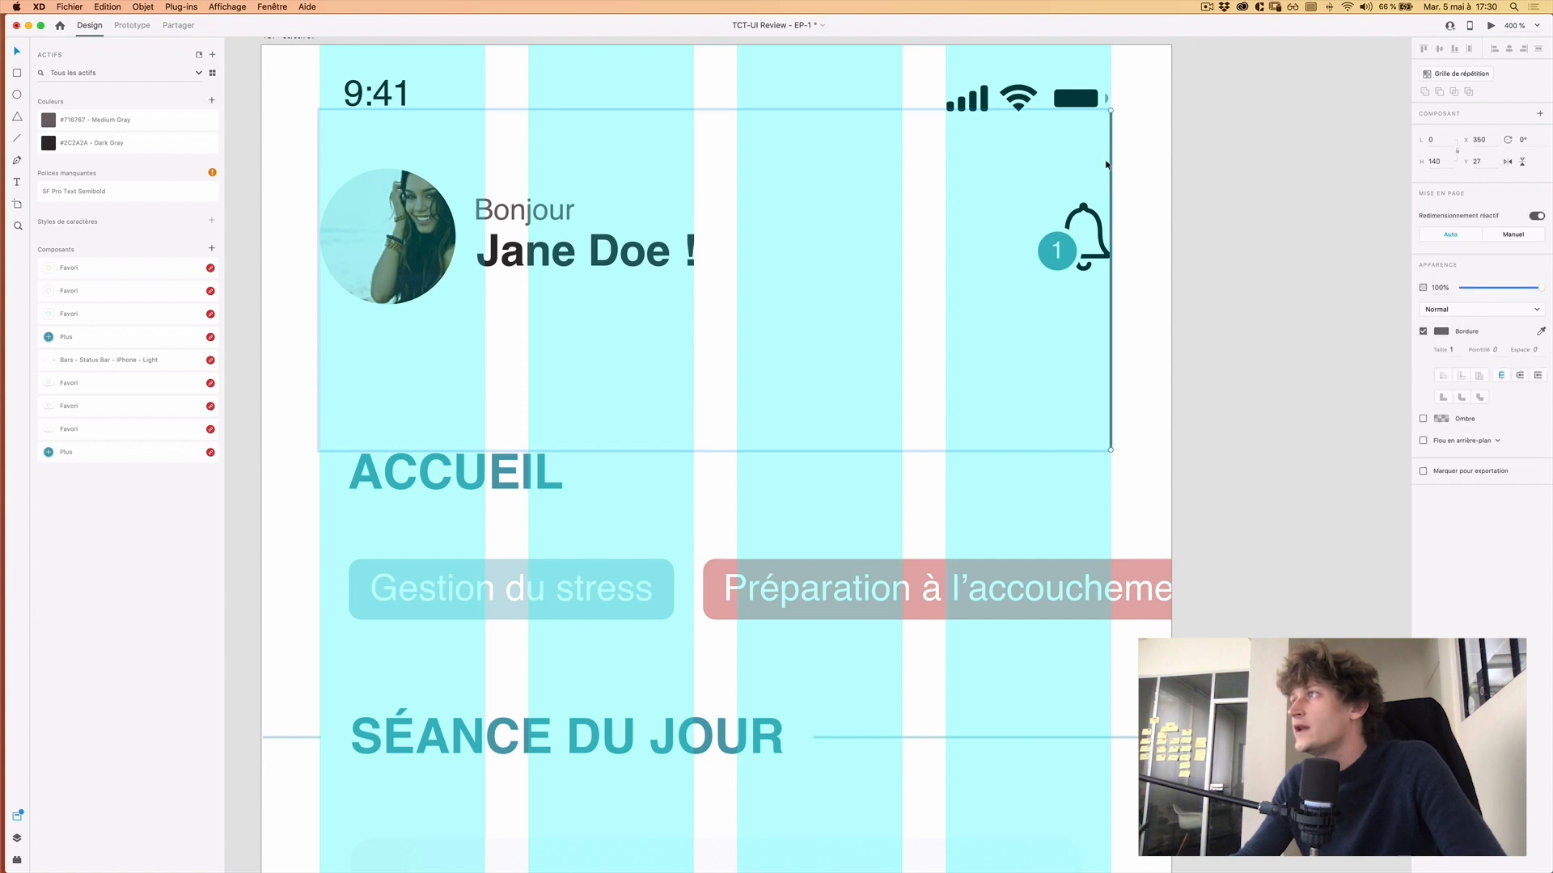
left_click_drag(664, 202, 696, 267)
key("Escape")
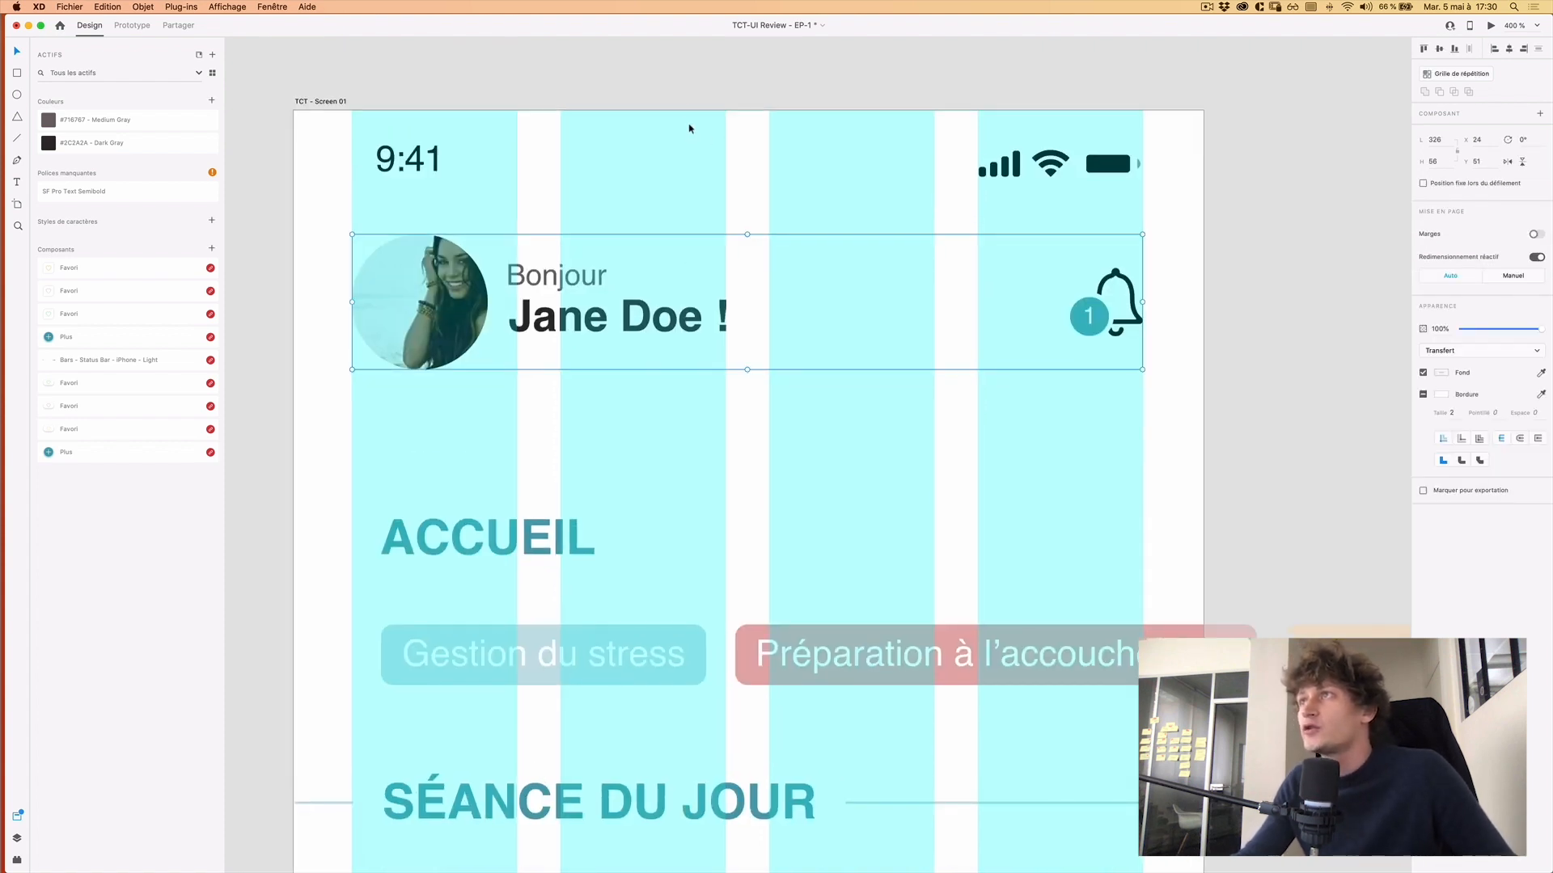
Show the layer structure and move the profile image group above the Bonjour text inside the Header group.
left_click_drag(680, 108, 590, 135)
scroll(812, 293, "down", 2)
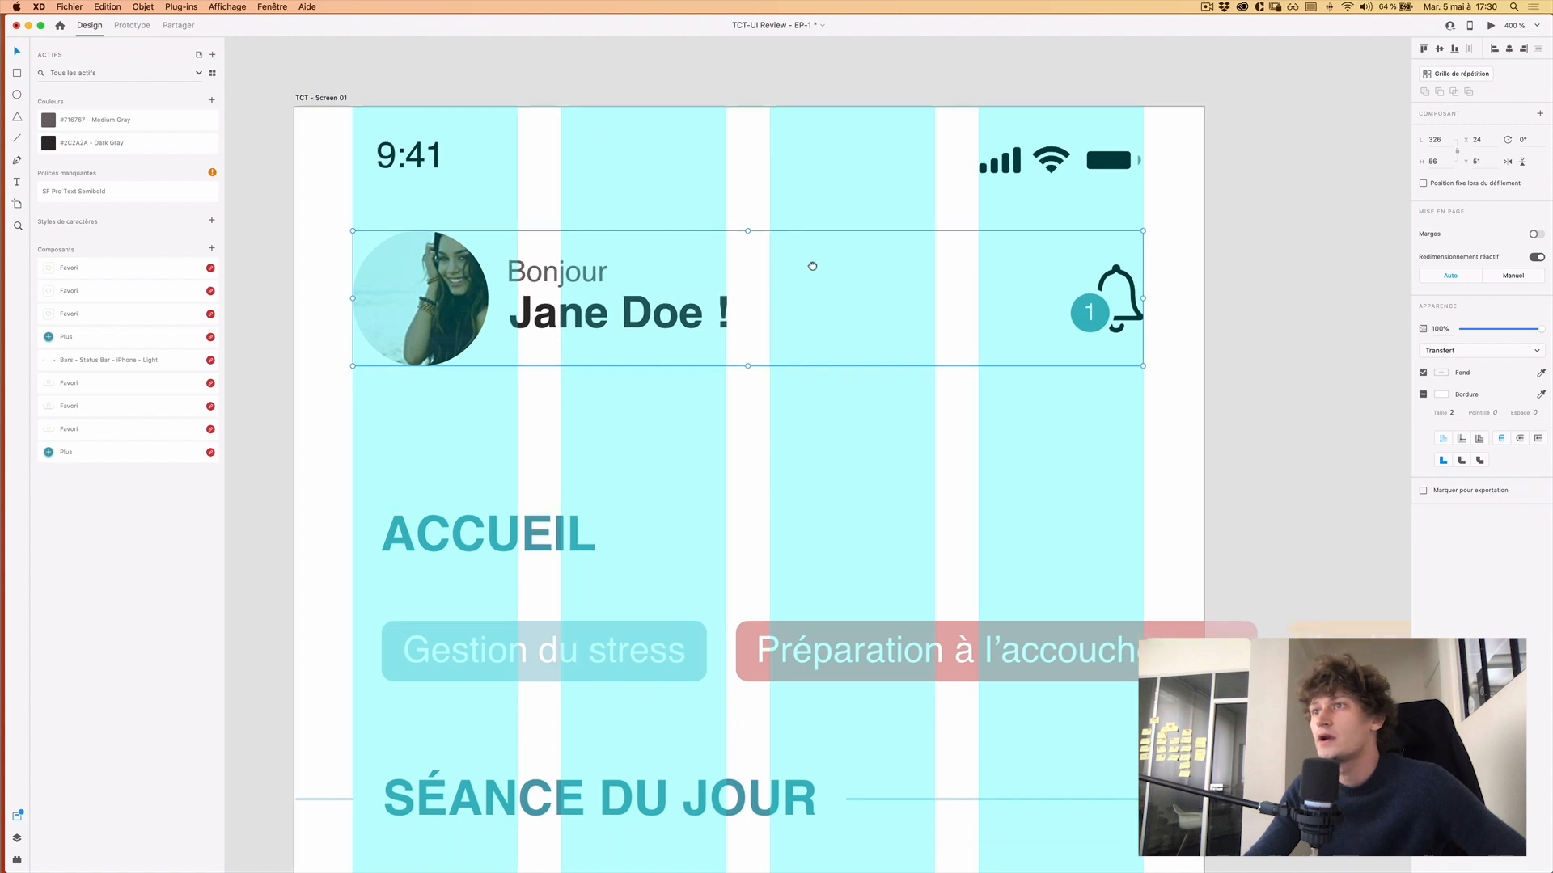
left_click(839, 349, "alt")
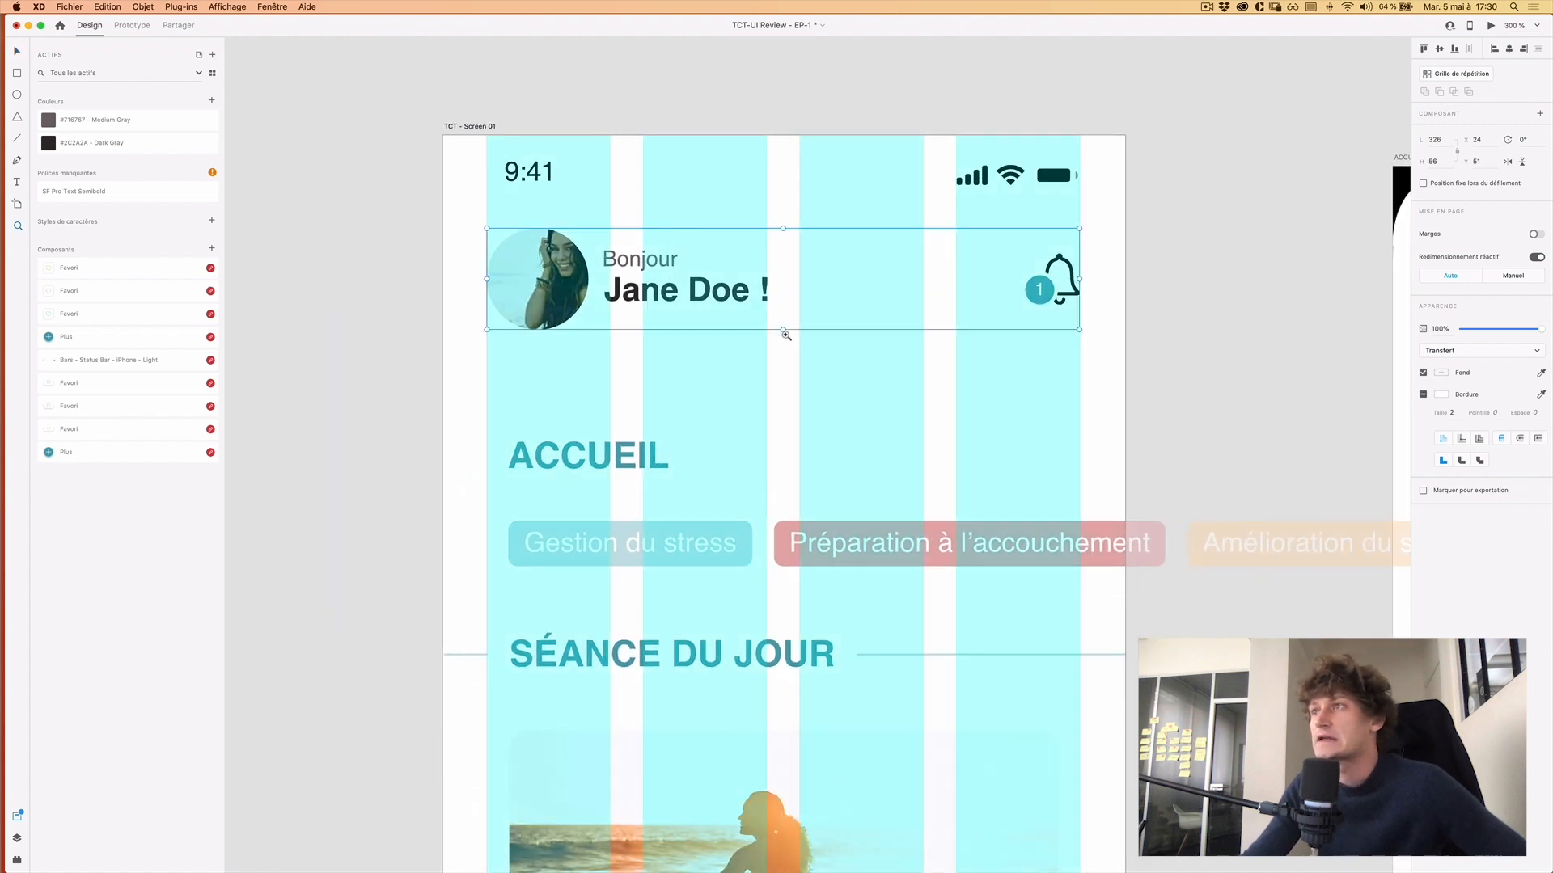
scroll(783, 337, "down", 2)
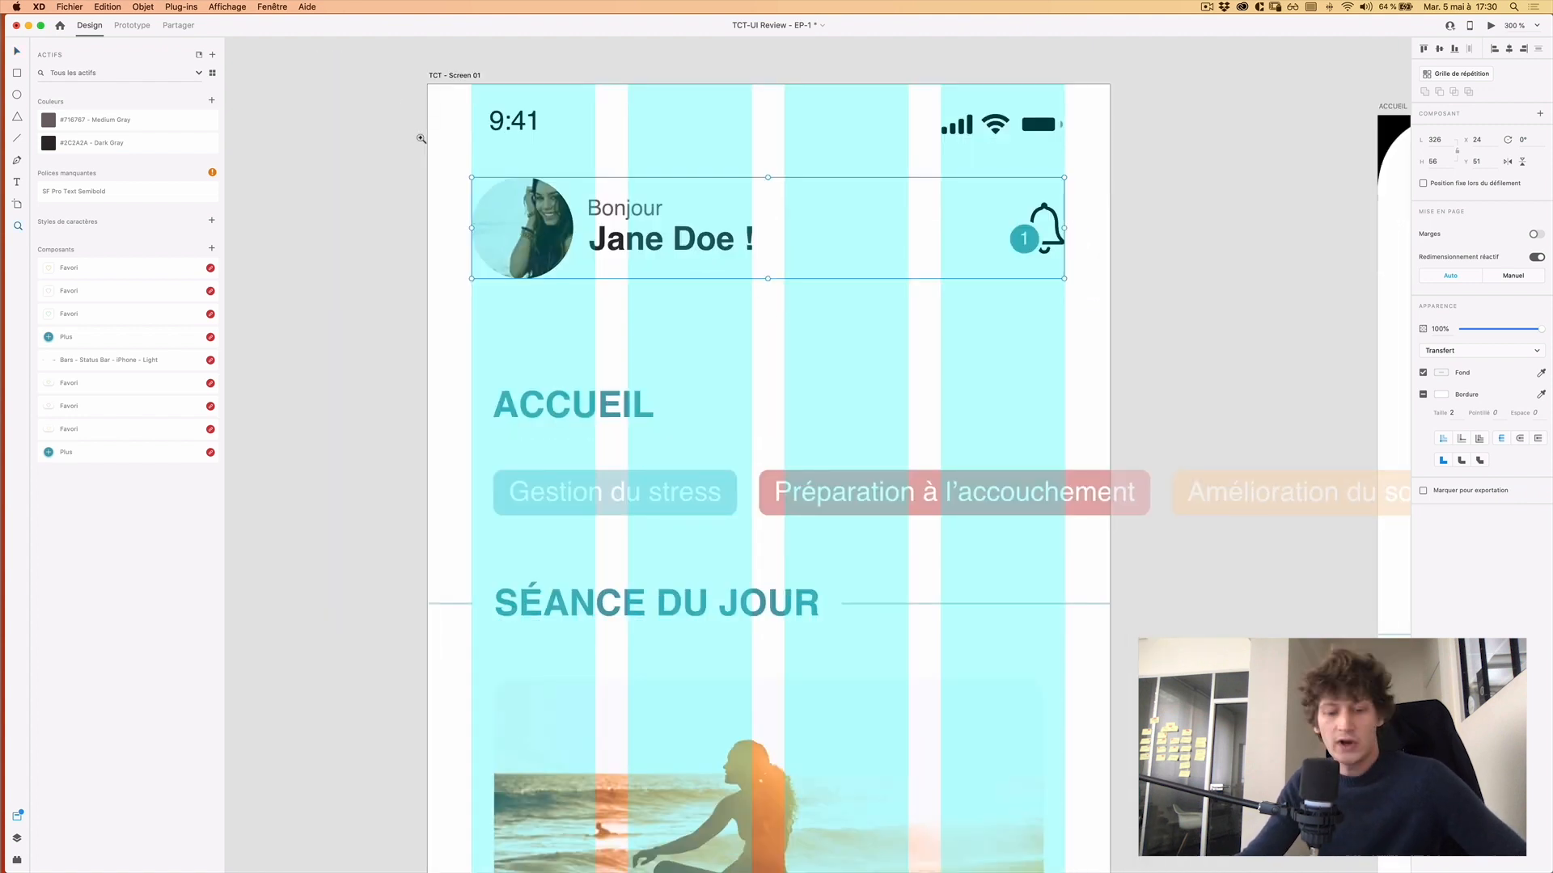
key("super+y")
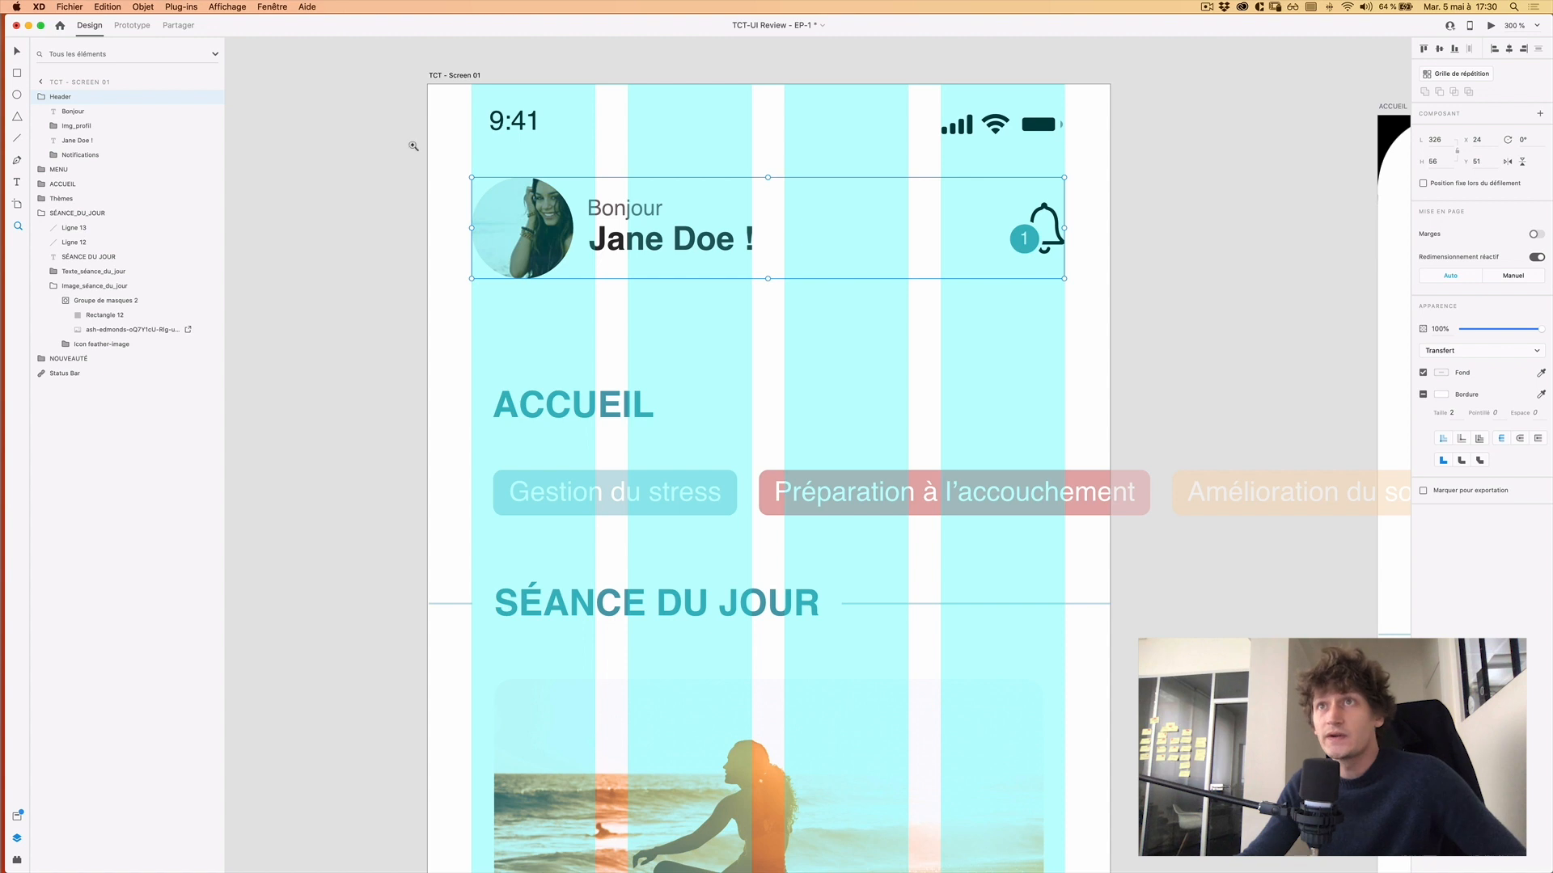
left_click(89, 114)
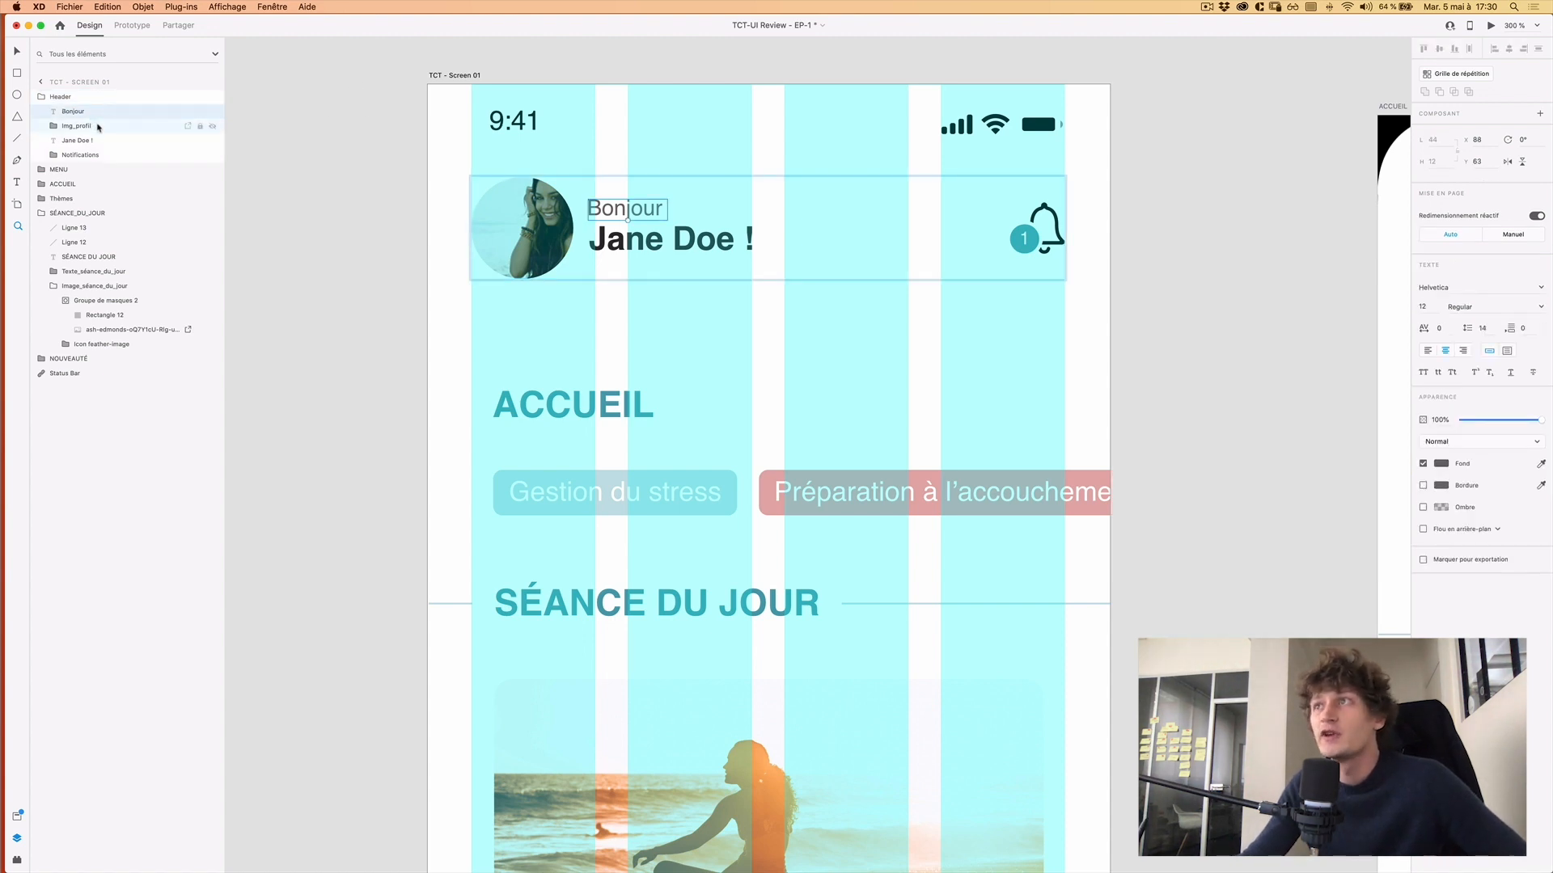
left_click_drag(96, 128, 59, 107)
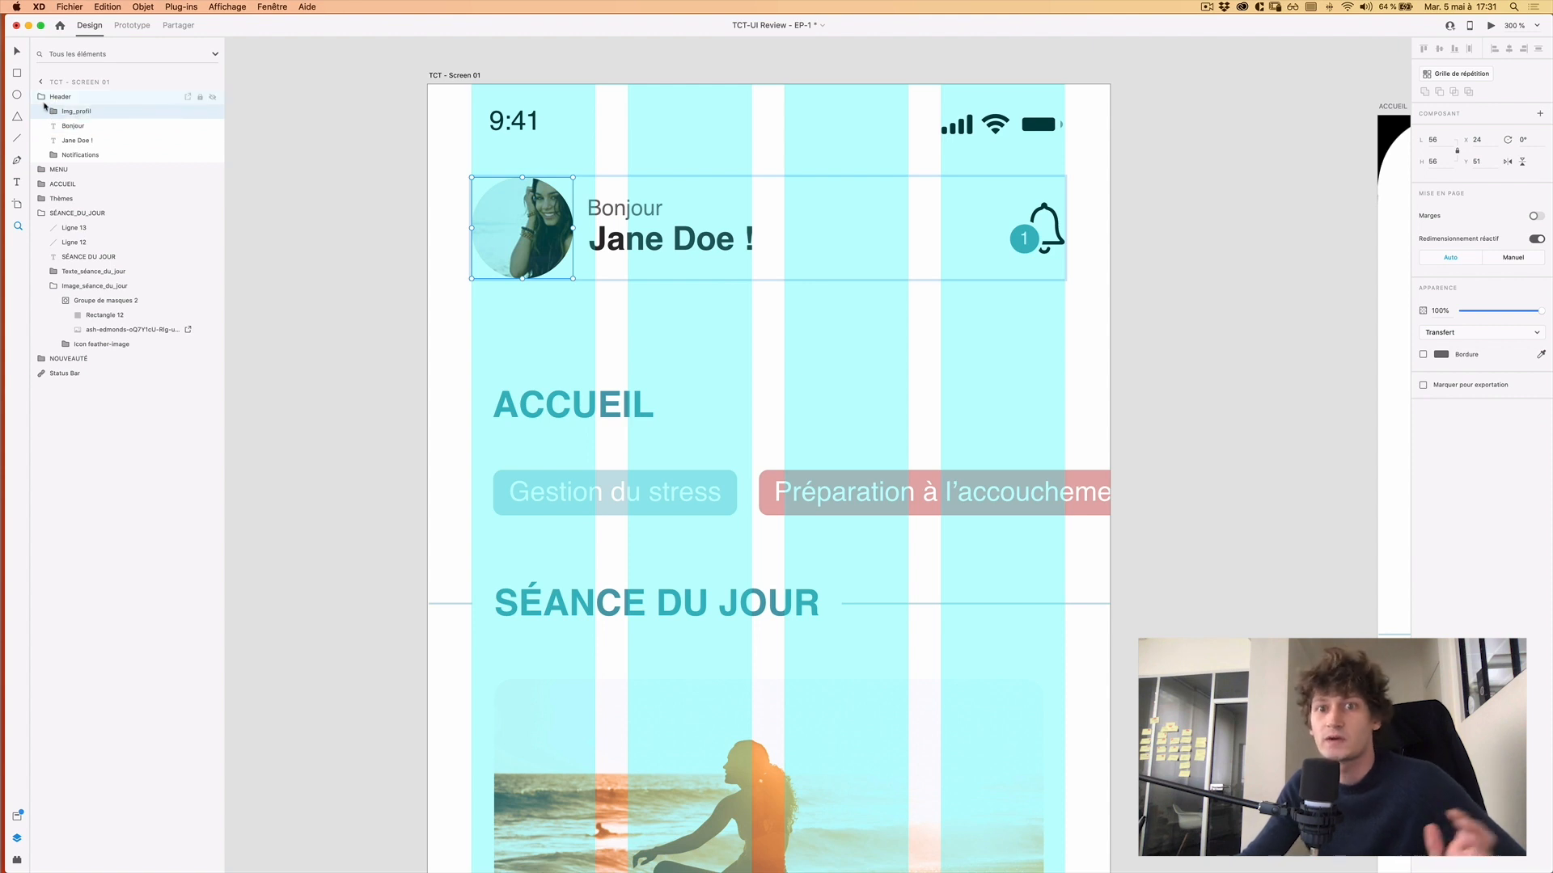
Expand the Notifications group and rename the badge circle's layer "Notification - Background".
left_click(133, 127)
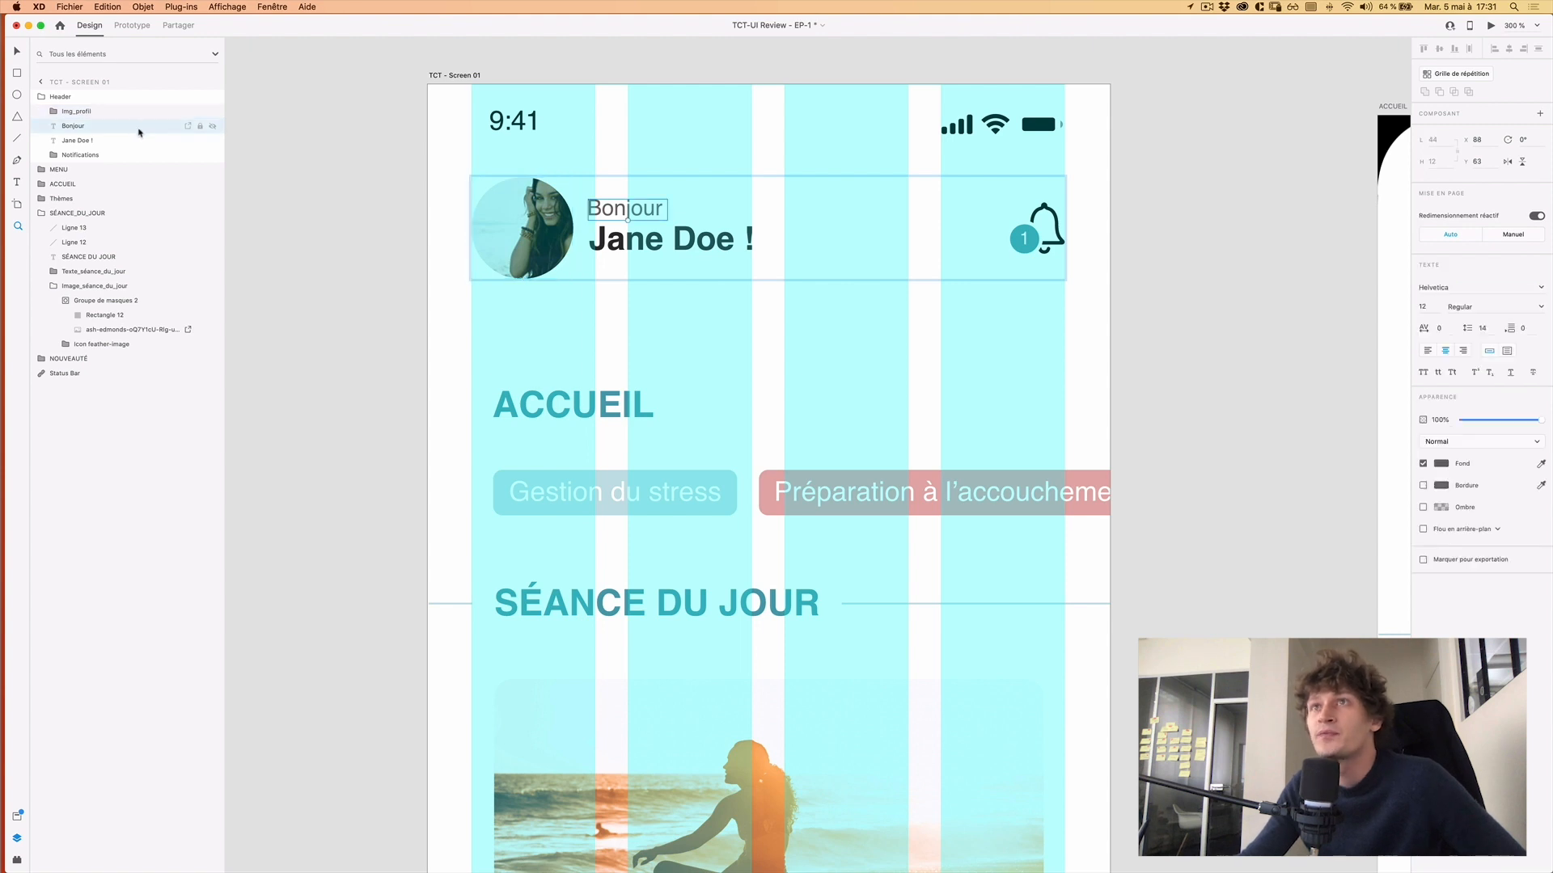
left_click(86, 157)
left_click(55, 154)
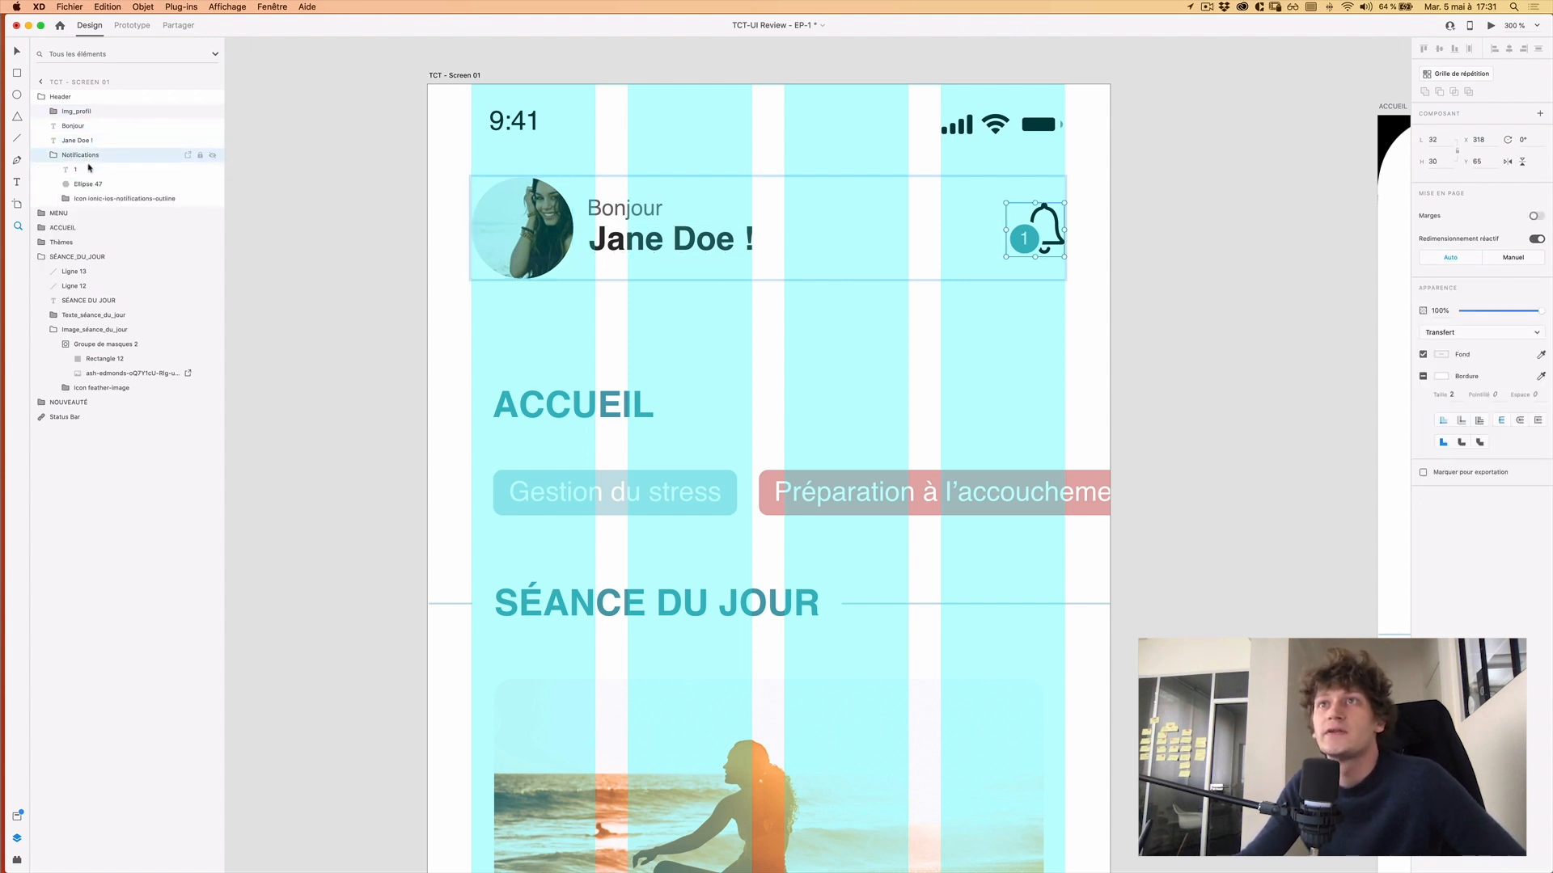
left_click(106, 171)
left_click(111, 184, "shift")
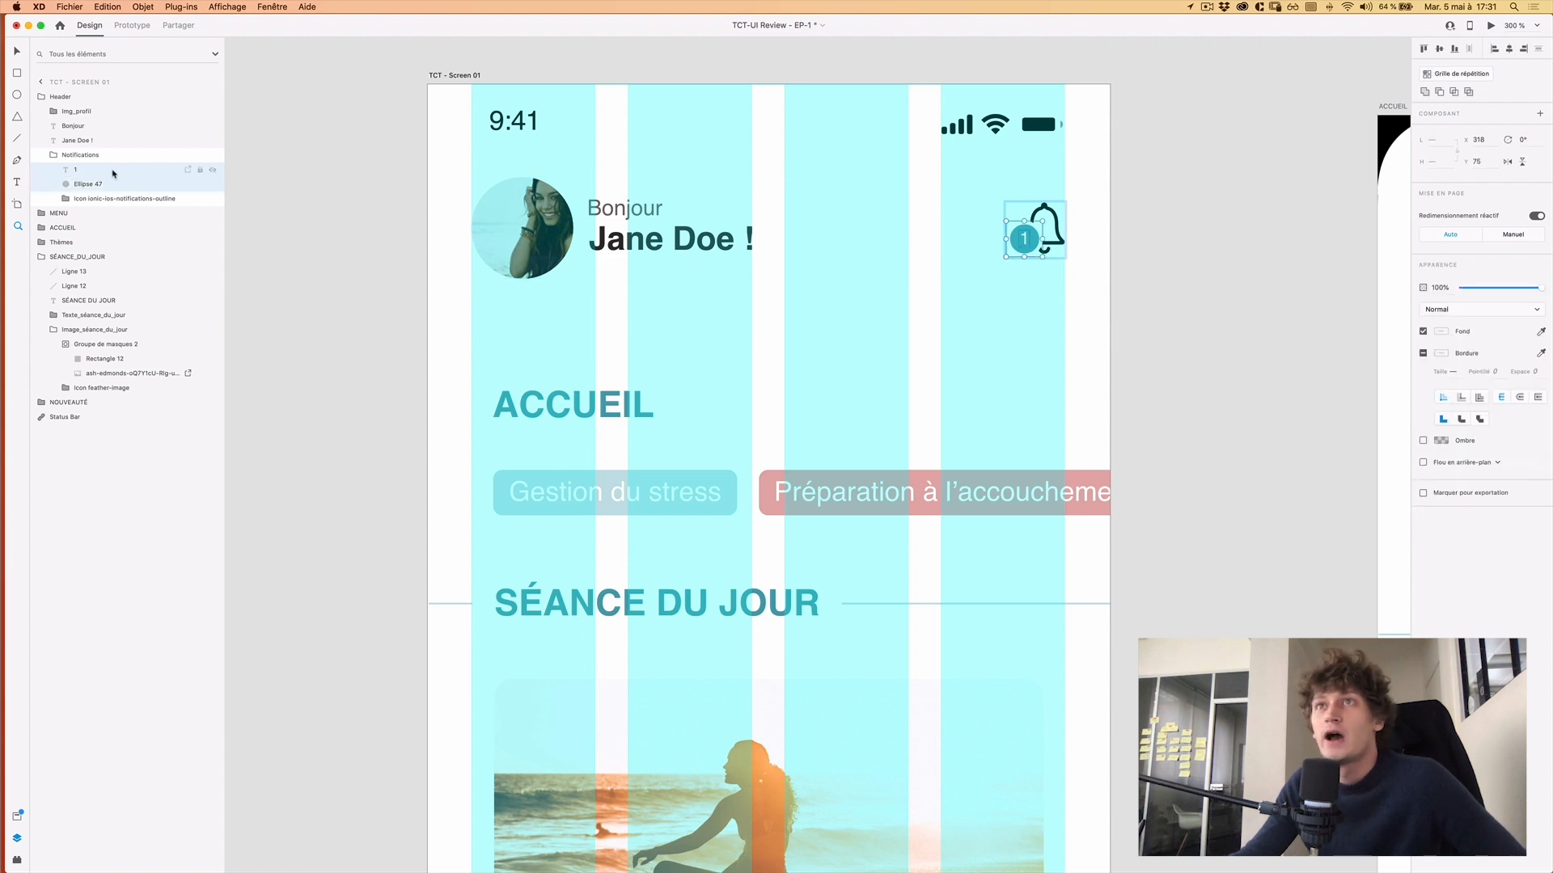
left_click(95, 185)
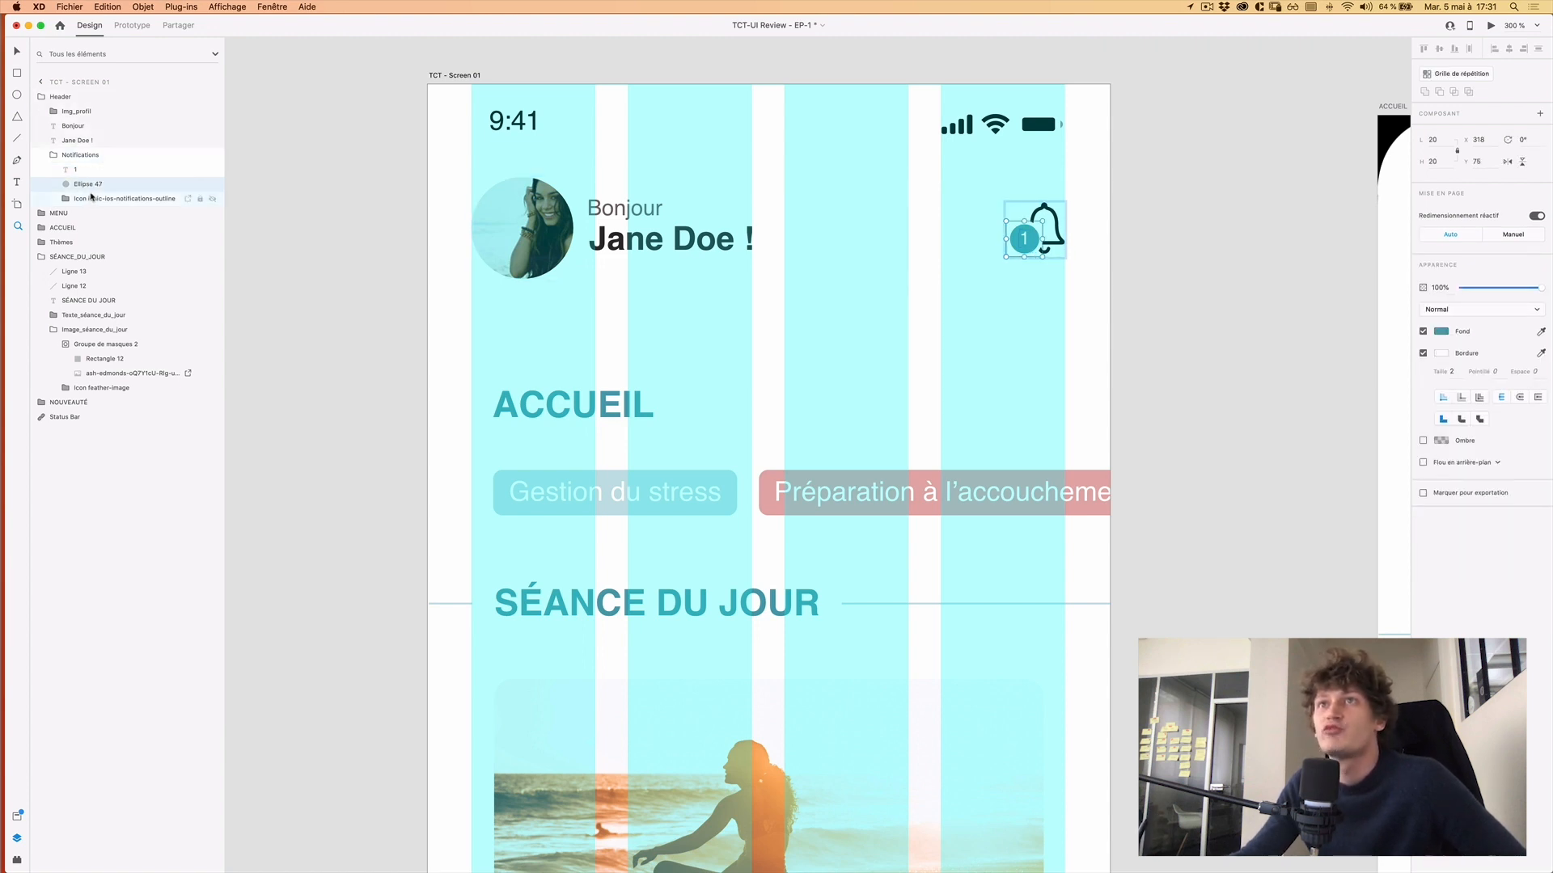
double_click(100, 185)
type("Notification -")
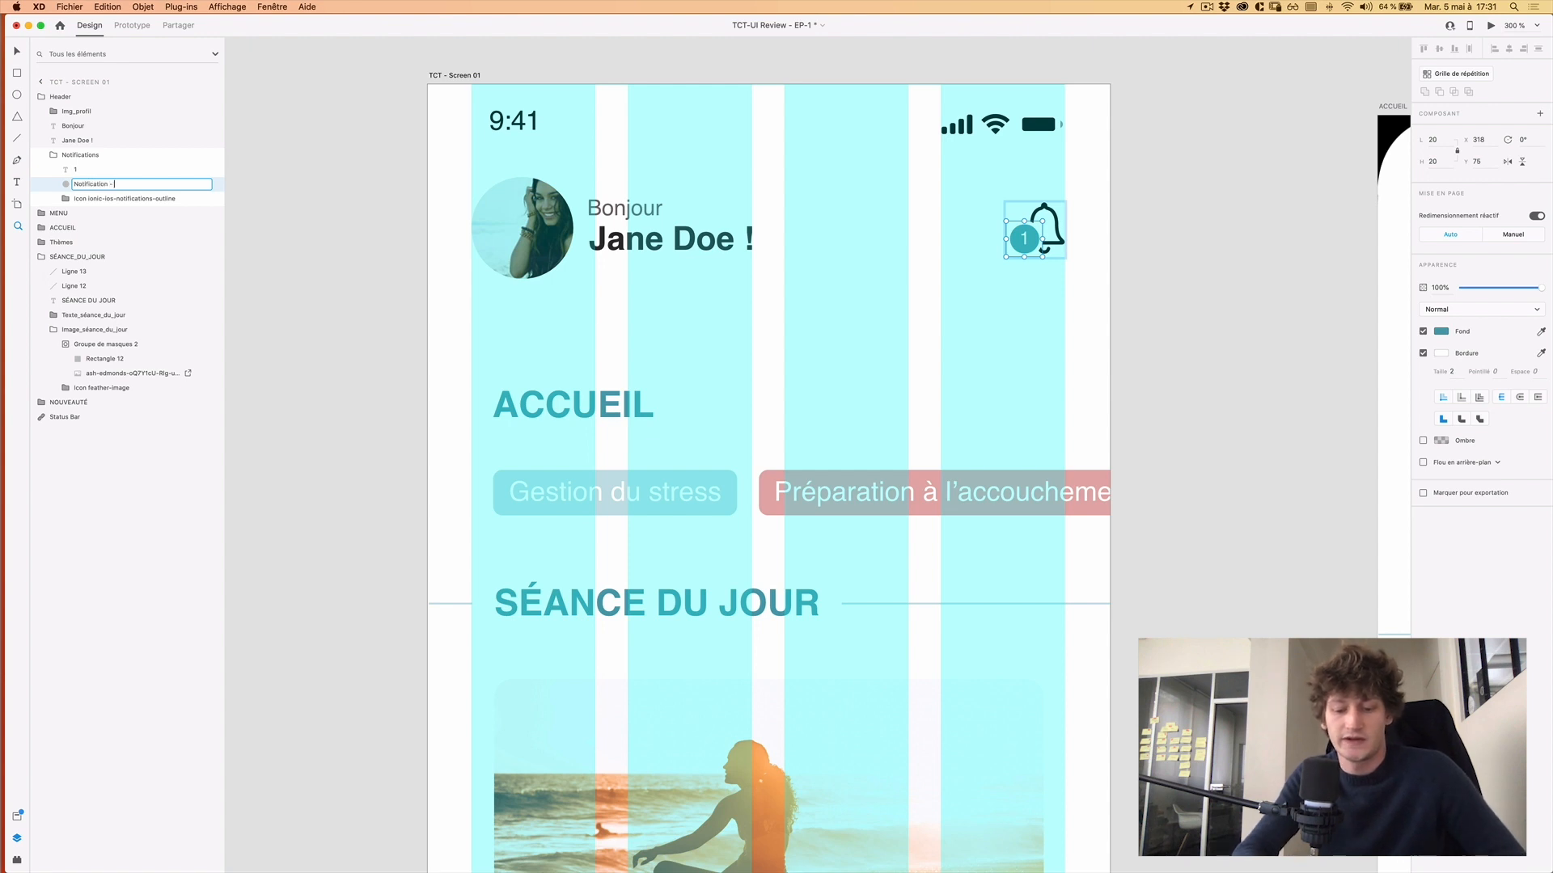
type(" Background")
key("Return")
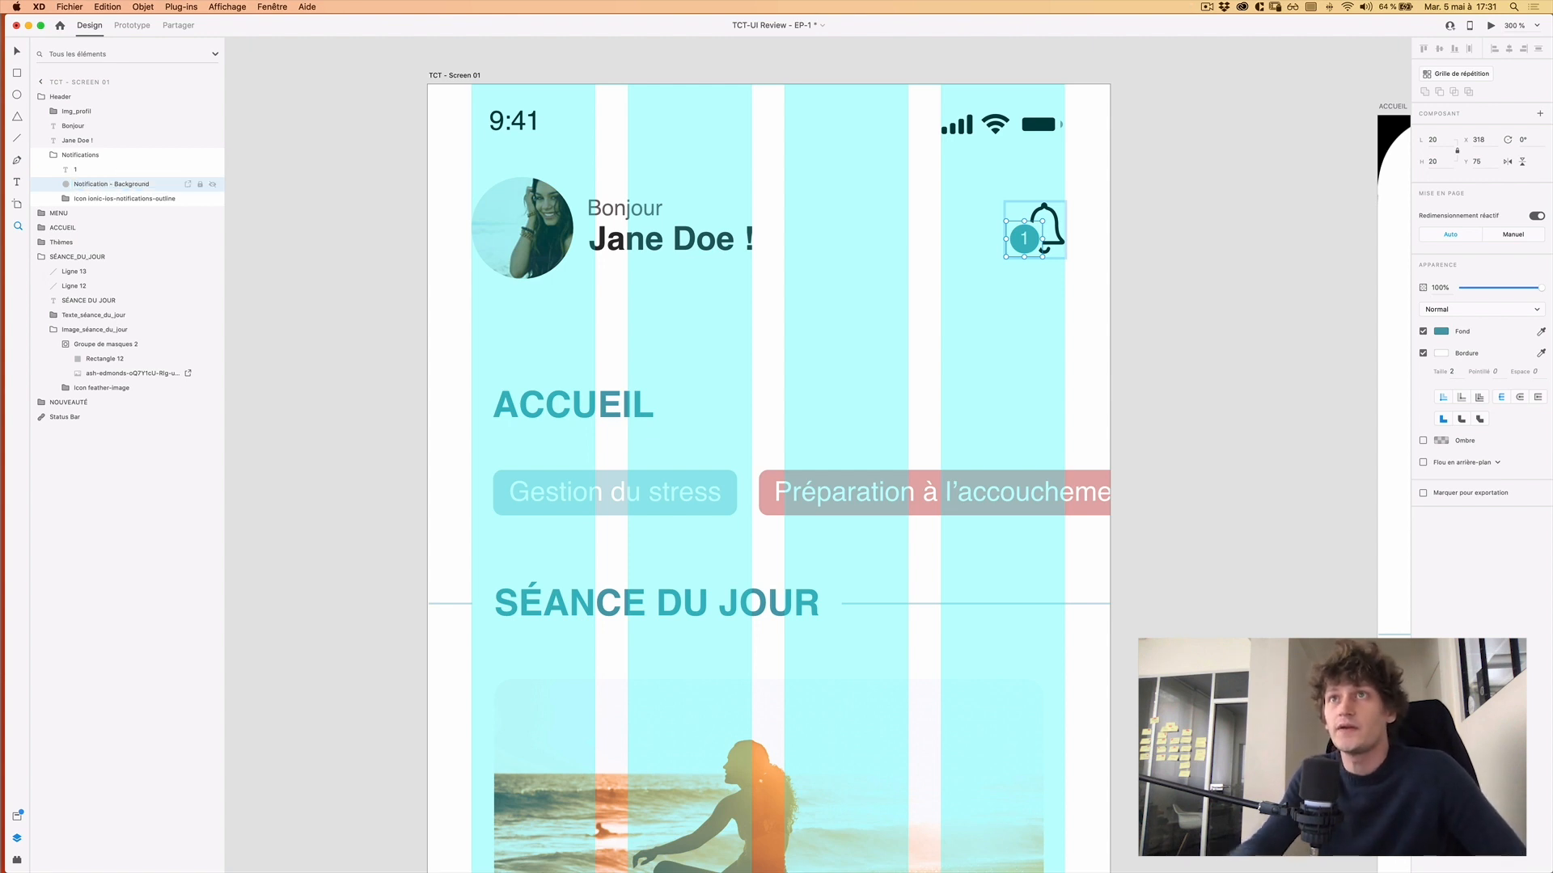
Group the badge number with its background circle and name the group "Counter".
left_click(85, 169, "shift")
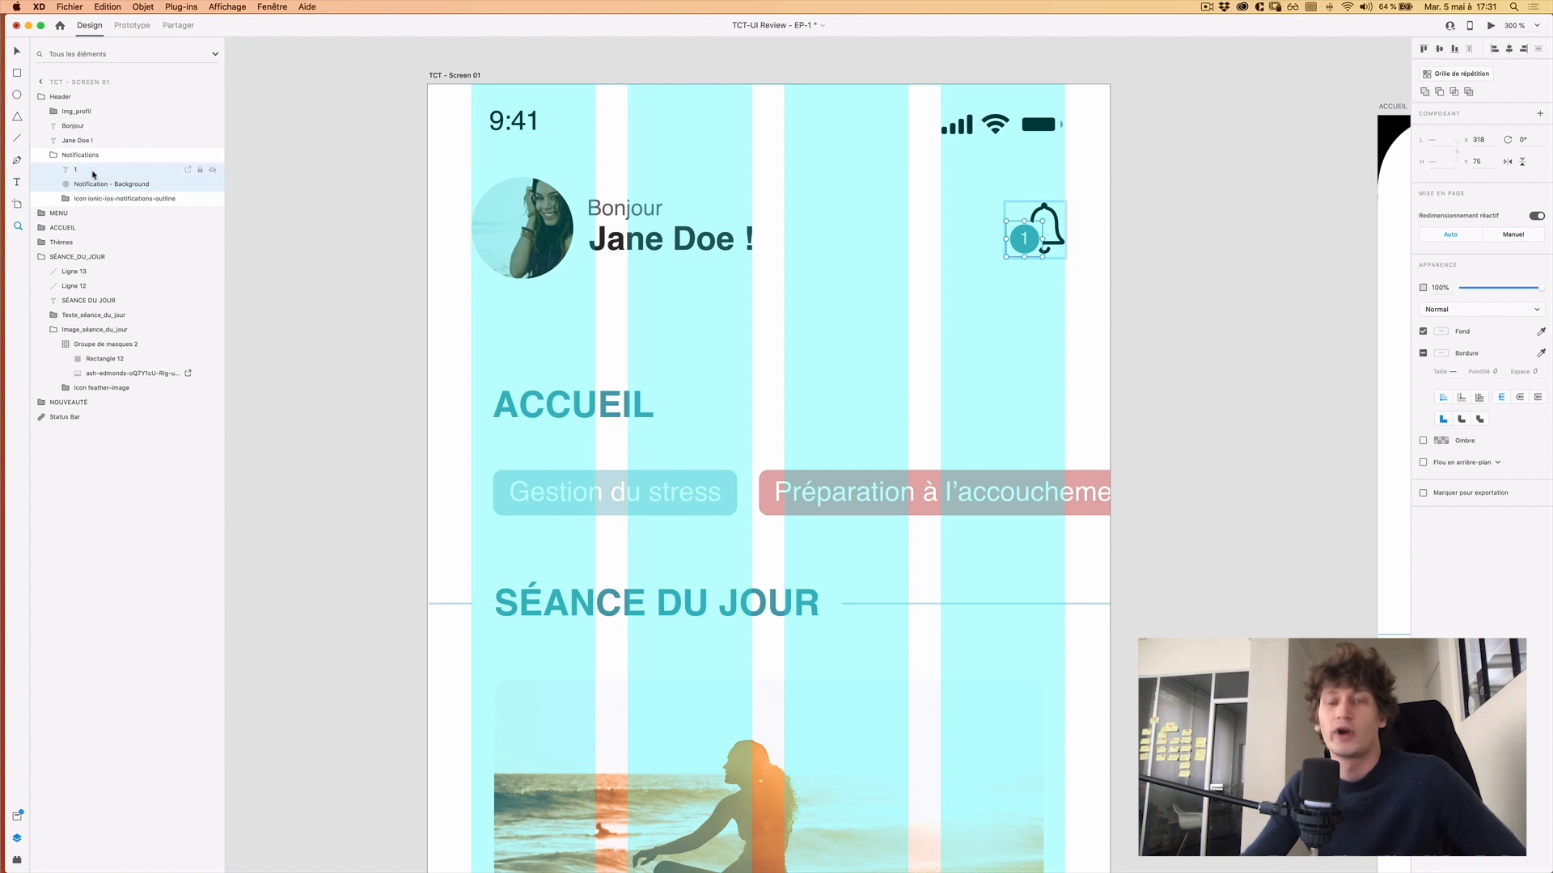
key("super+g")
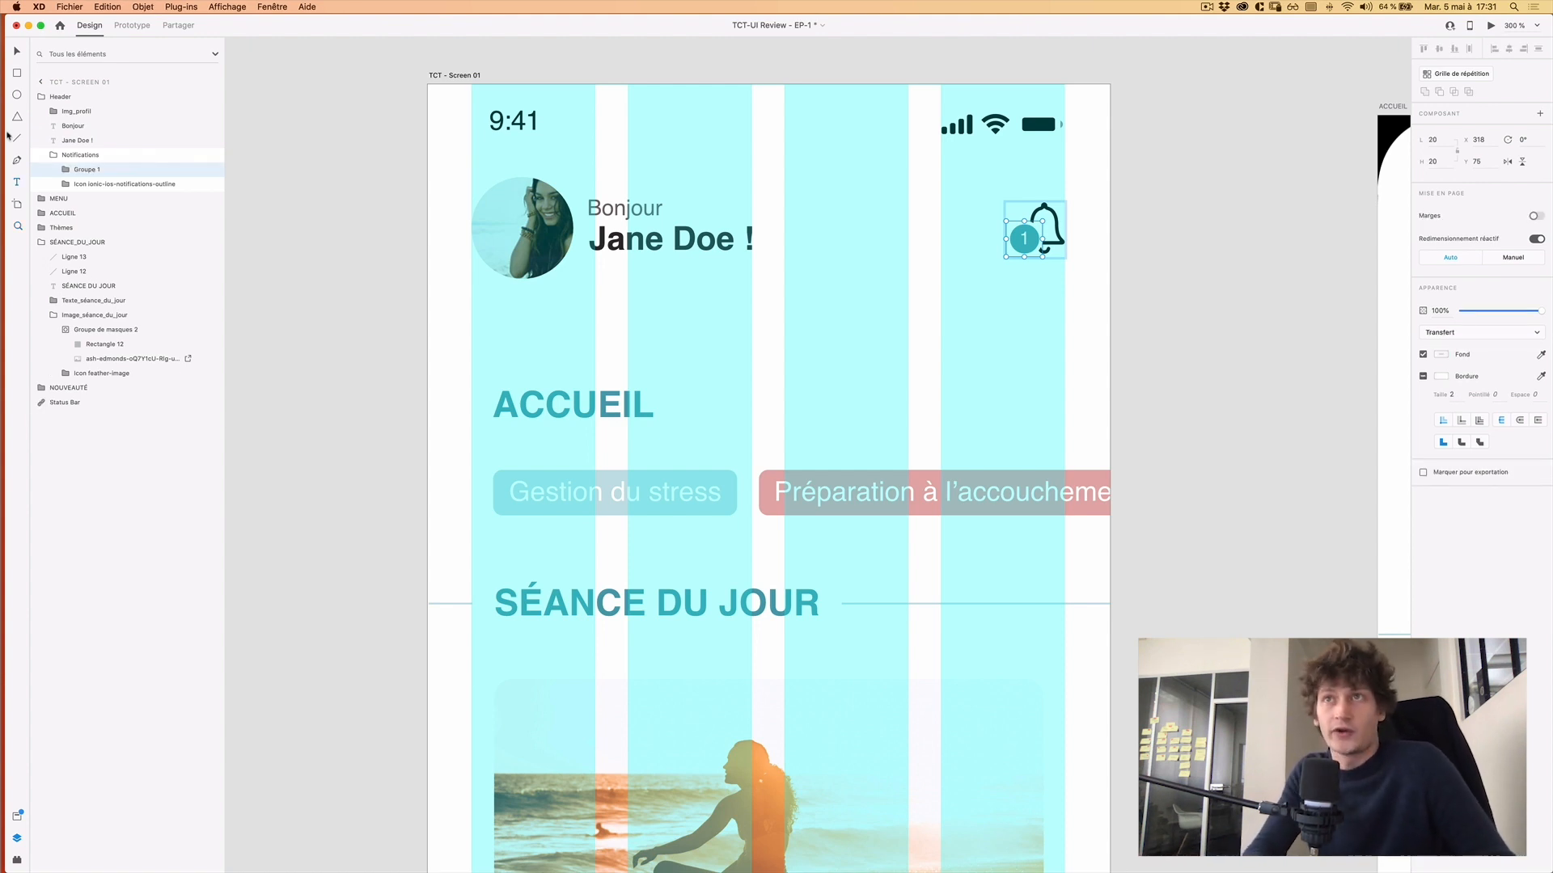
double_click(87, 171)
type("Counter")
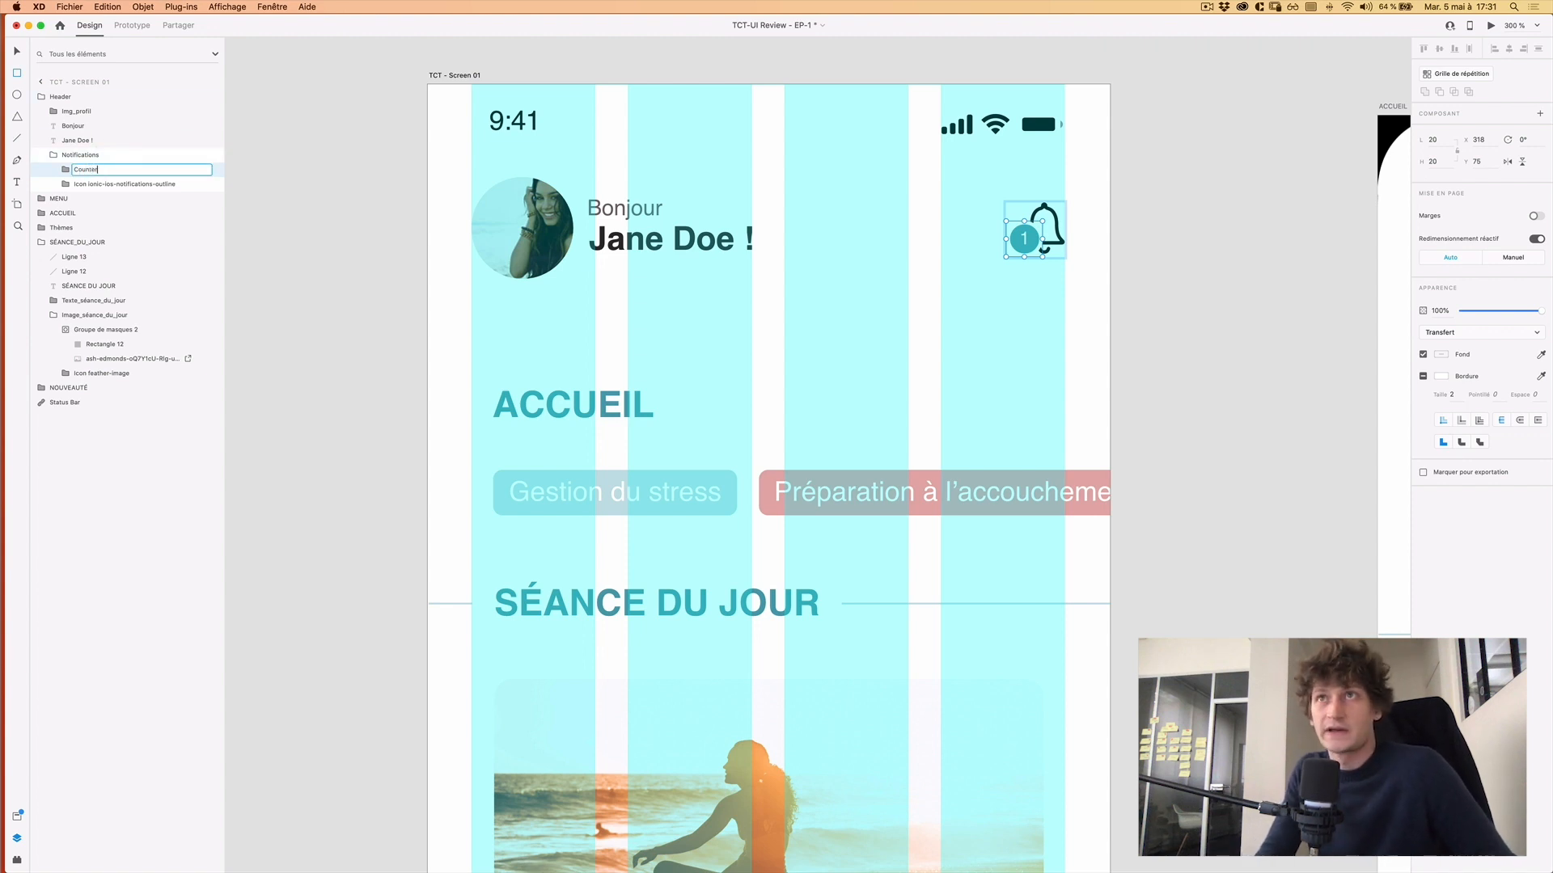
key("Return")
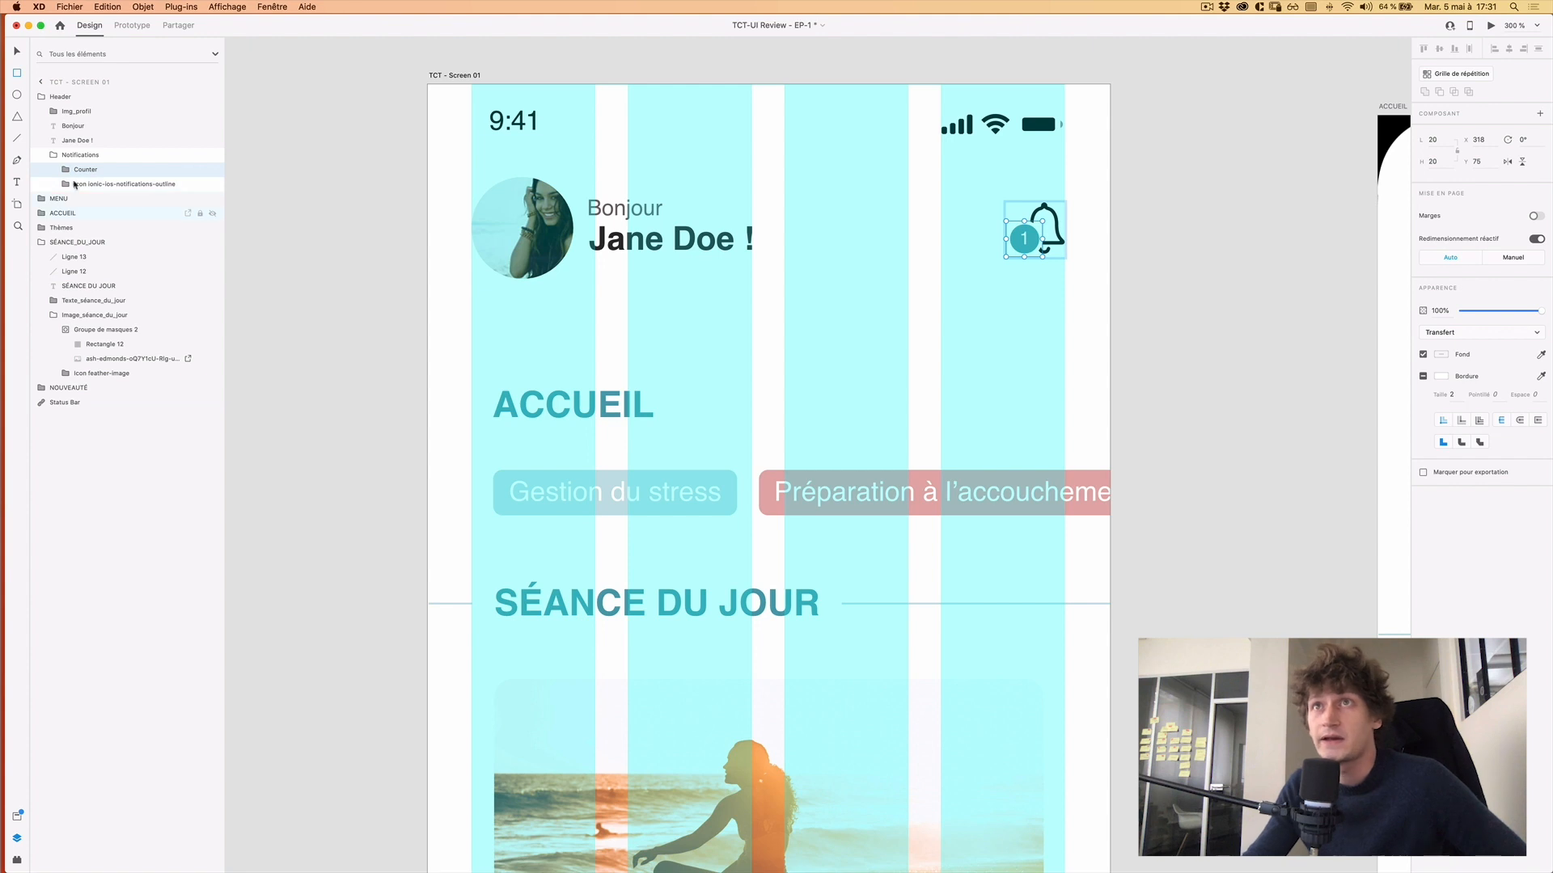
Collapse the Notifications and Header groups in the layer structure and select the ACCUEIL heading.
left_click(56, 155)
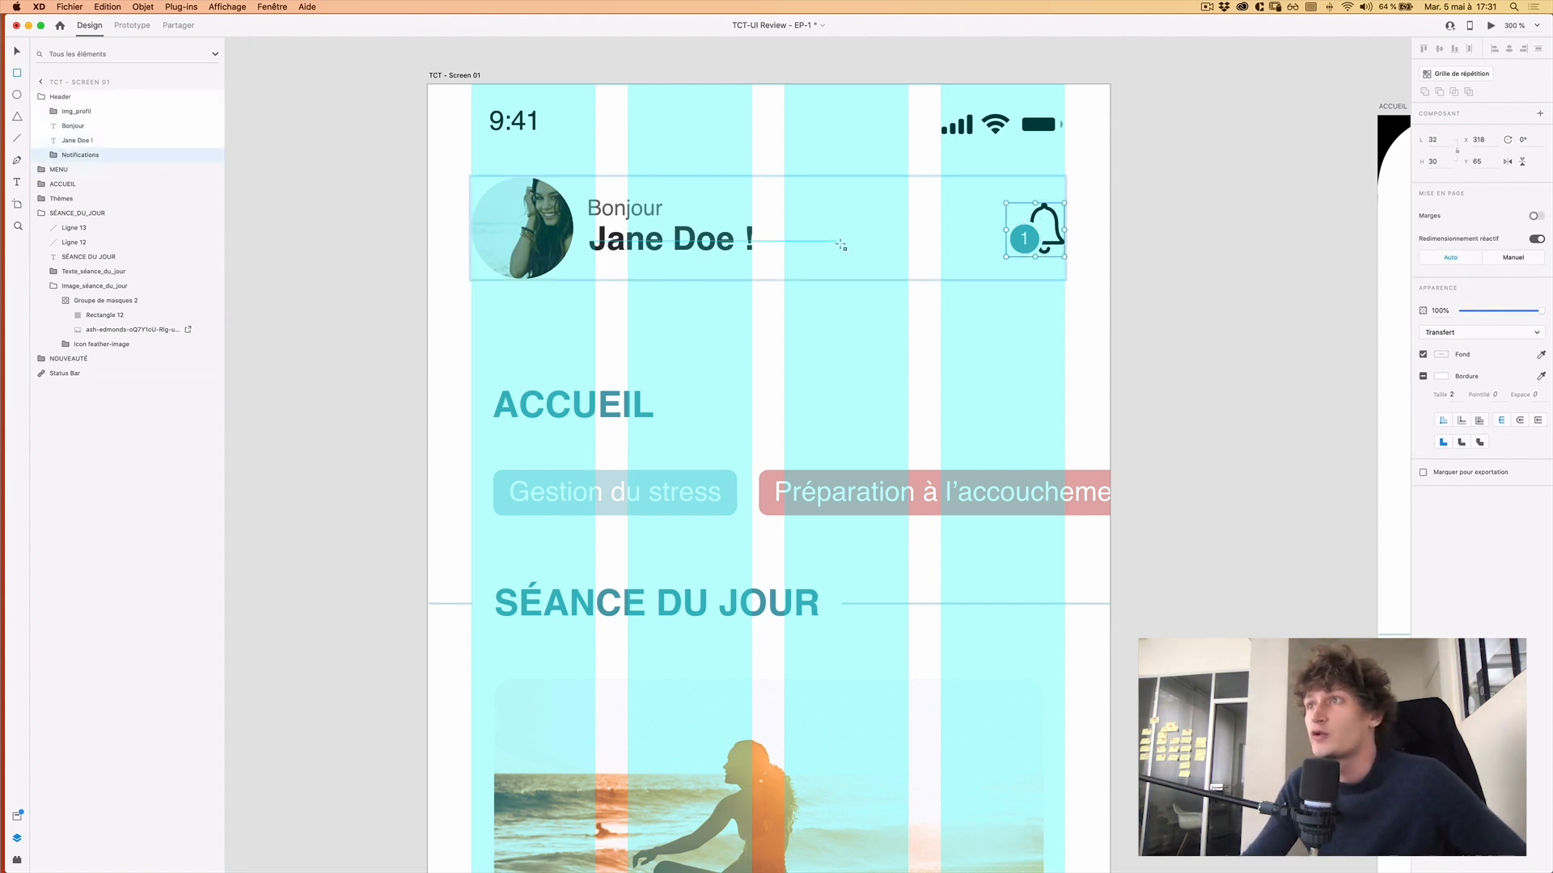
key("Escape")
scroll(866, 336, "down", 5)
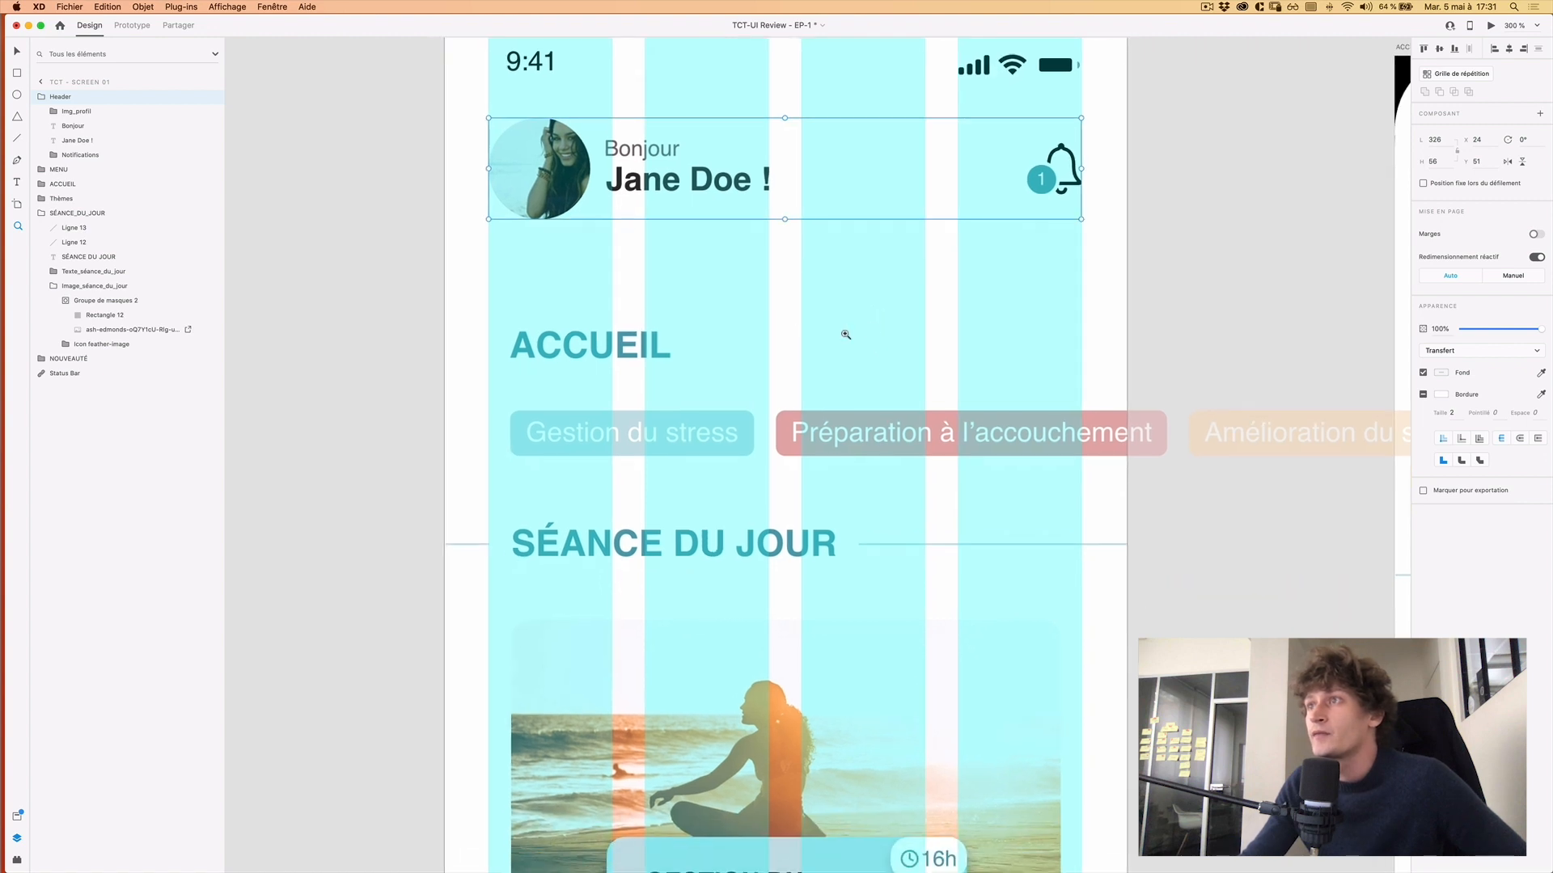
left_click(650, 271)
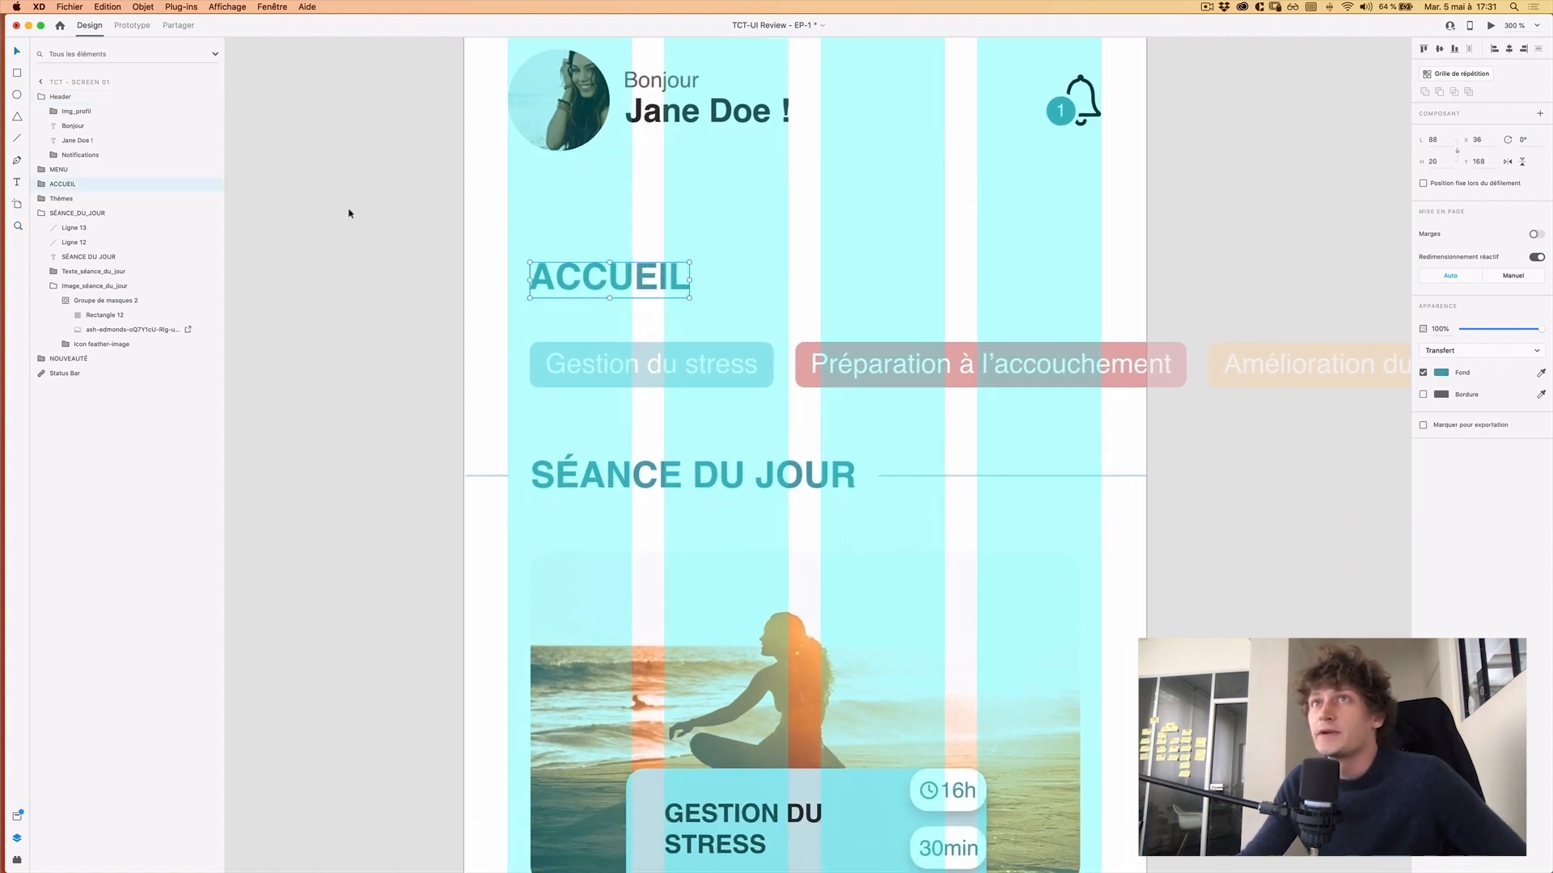
left_click(42, 97)
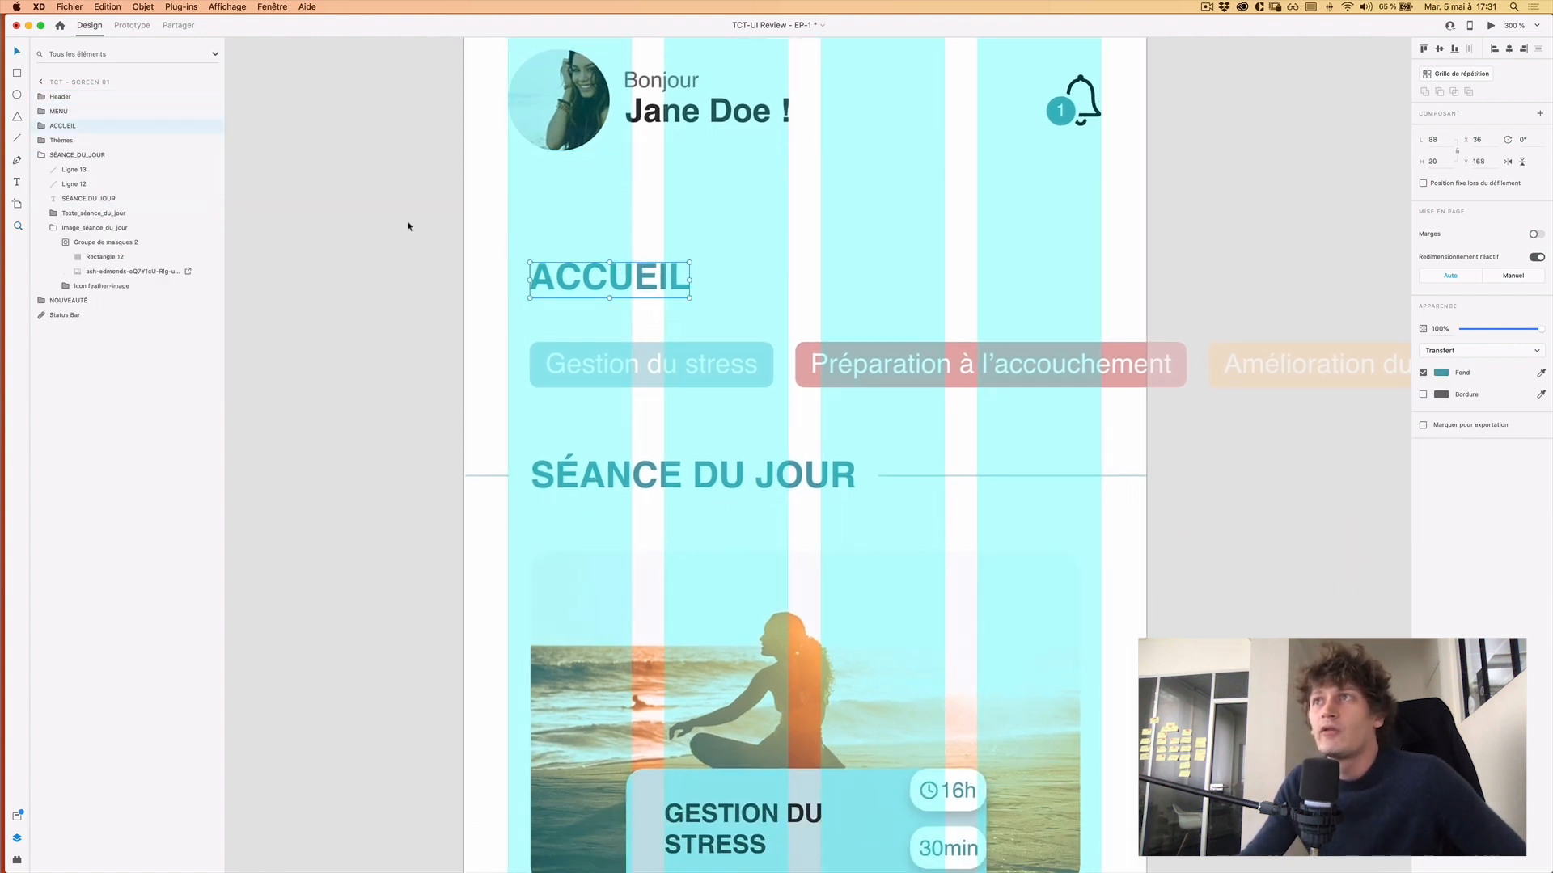
Examine how the ACCUEIL heading, theme tags, SÉANCE DU JOUR heading and session image line up with the column grid.
key("z")
left_click(490, 213, "alt")
key("super+shift+apostrophe")
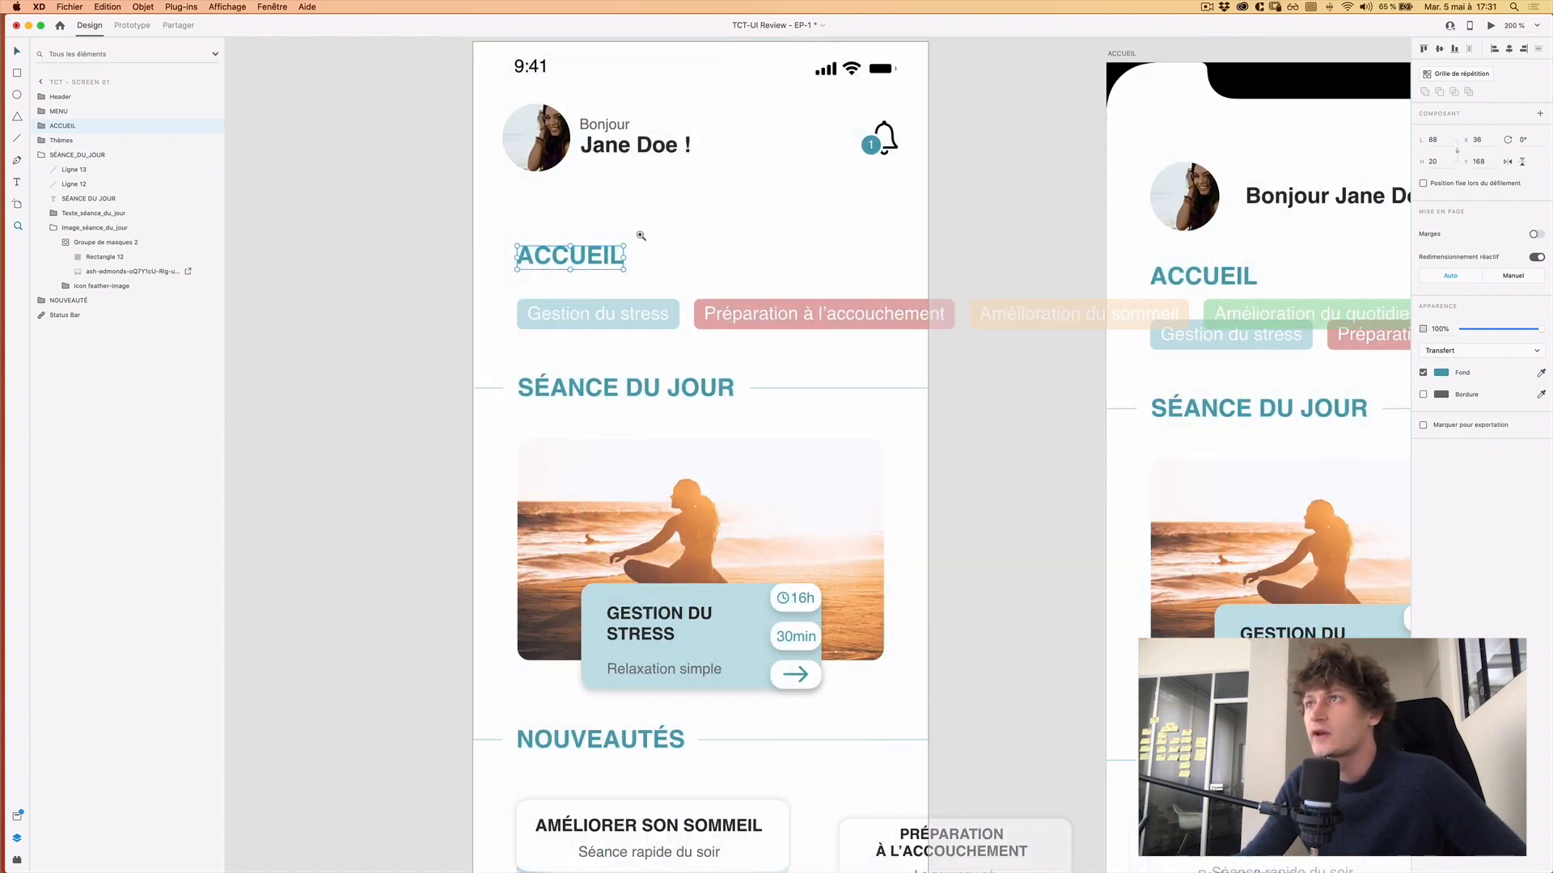
scroll(638, 266, "up", 3)
key("super+y")
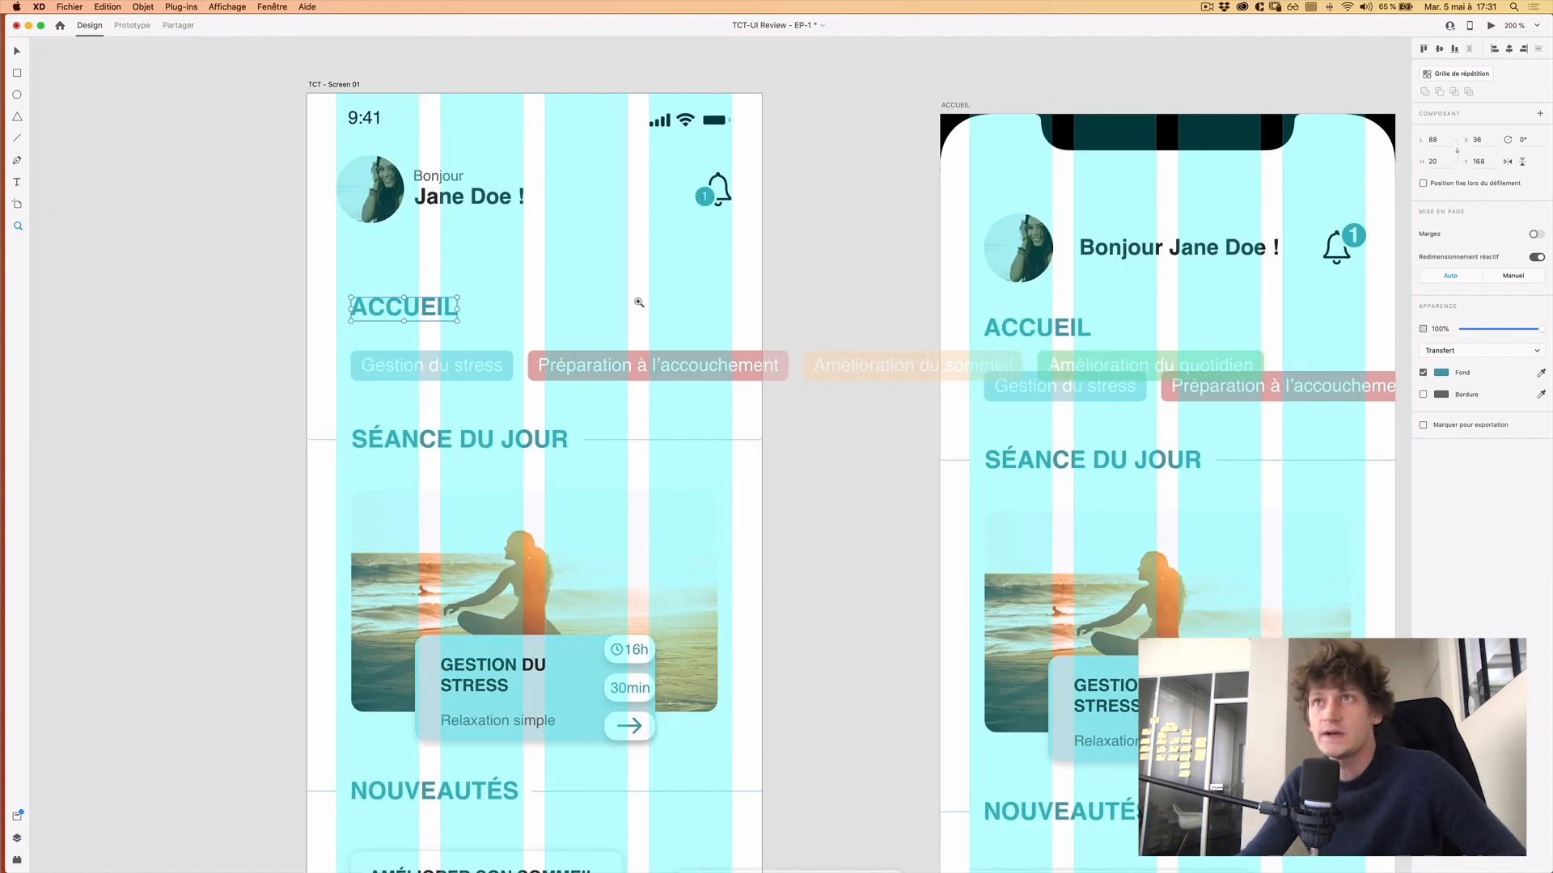
key("super+shift+y")
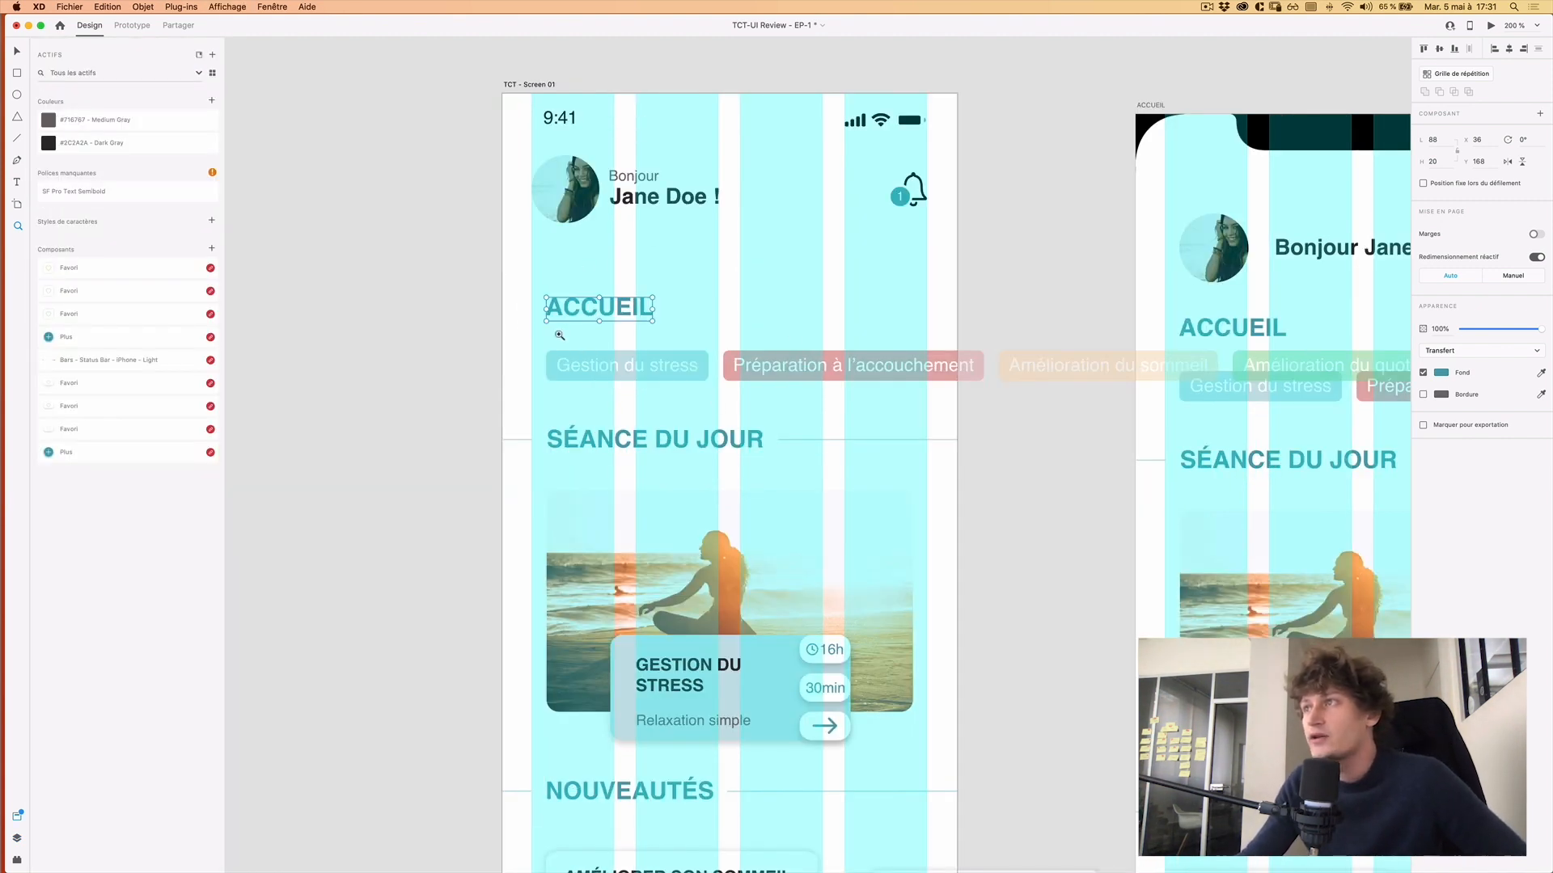
left_click(593, 363)
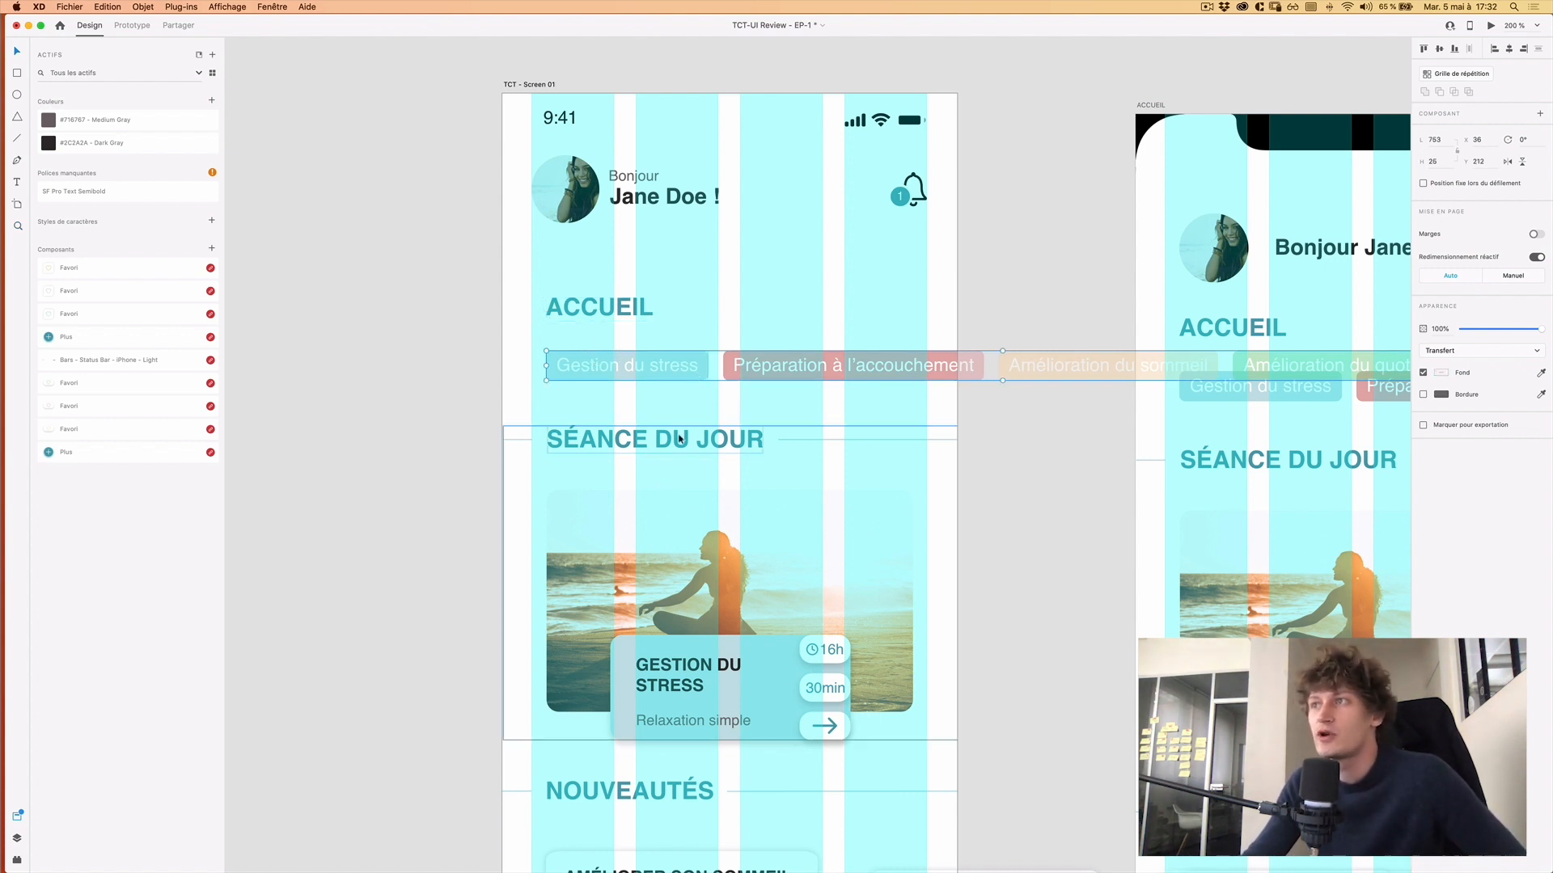
left_click(711, 612)
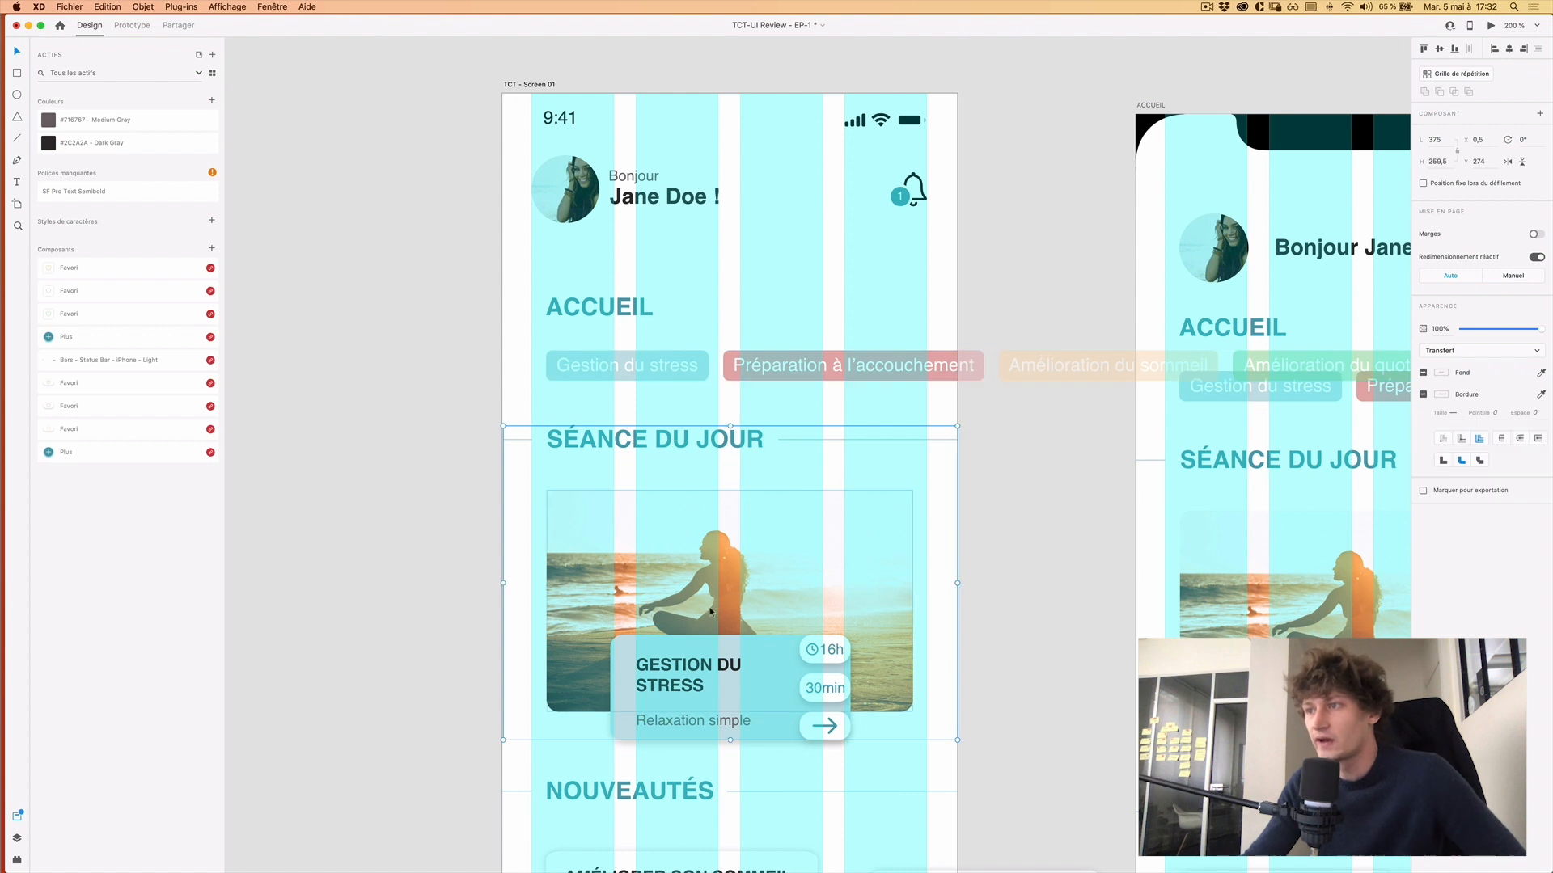
double_click(682, 439)
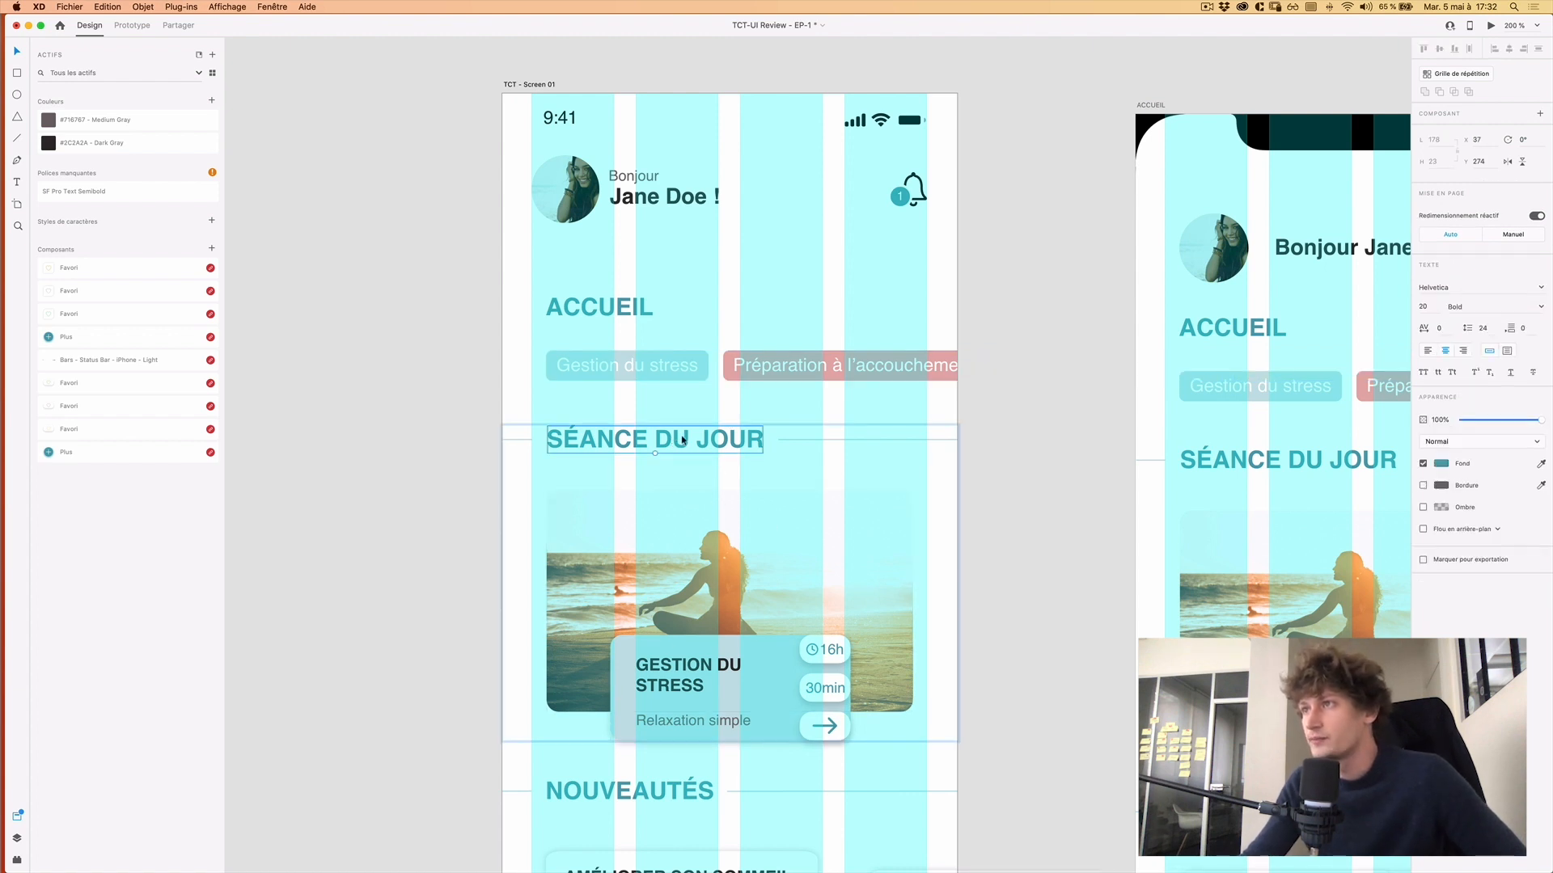
left_click(694, 504)
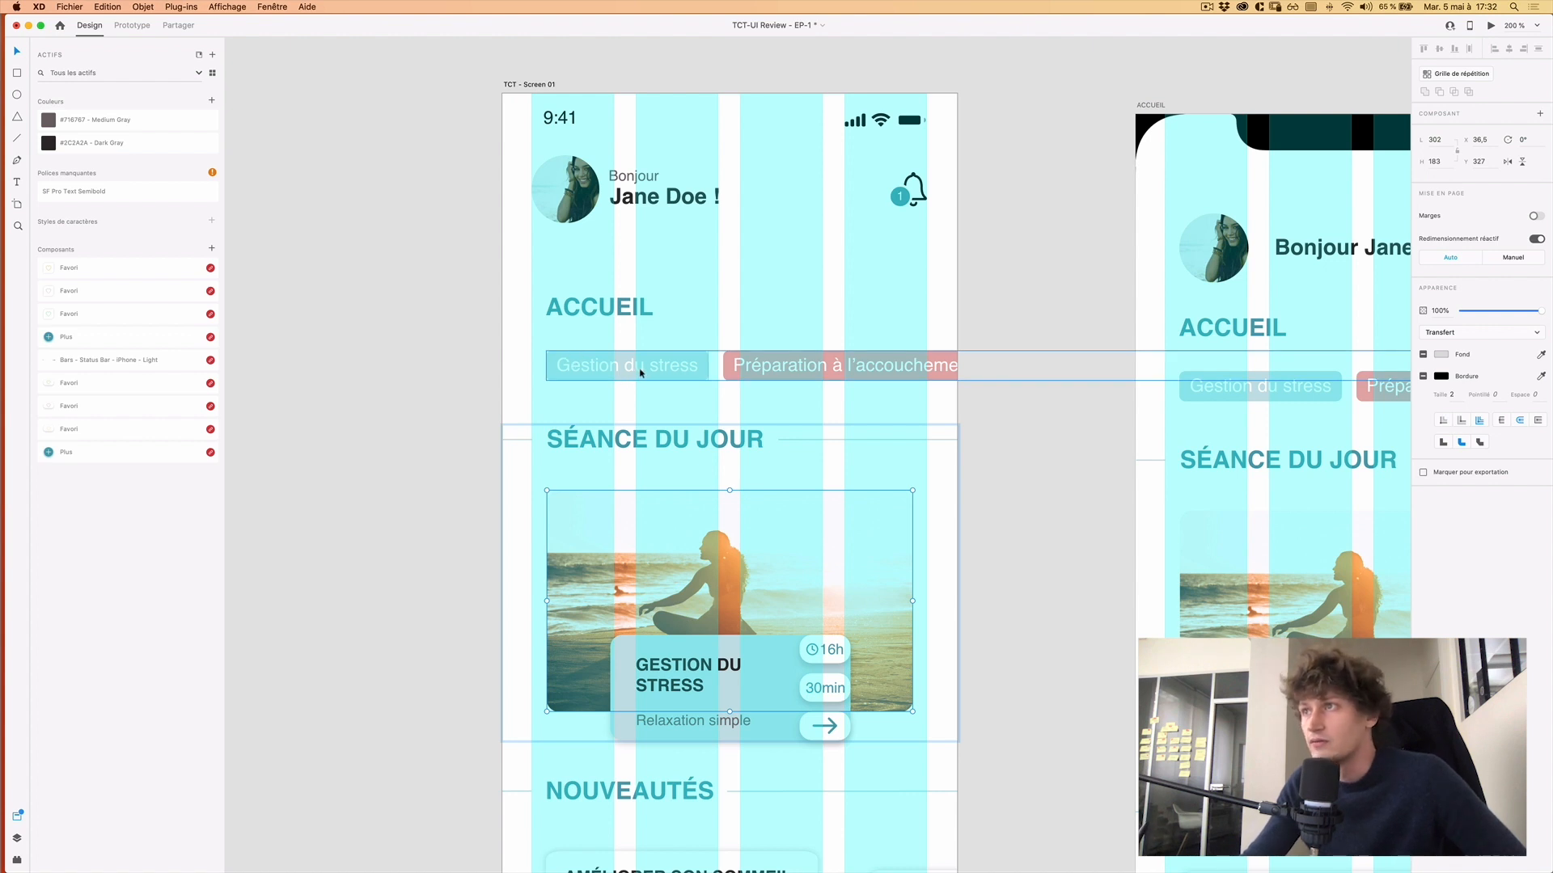
Align the ACCUEIL heading with the first column's edge below the header, at X 24 and Y 147.
left_click(693, 364)
double_click(696, 367)
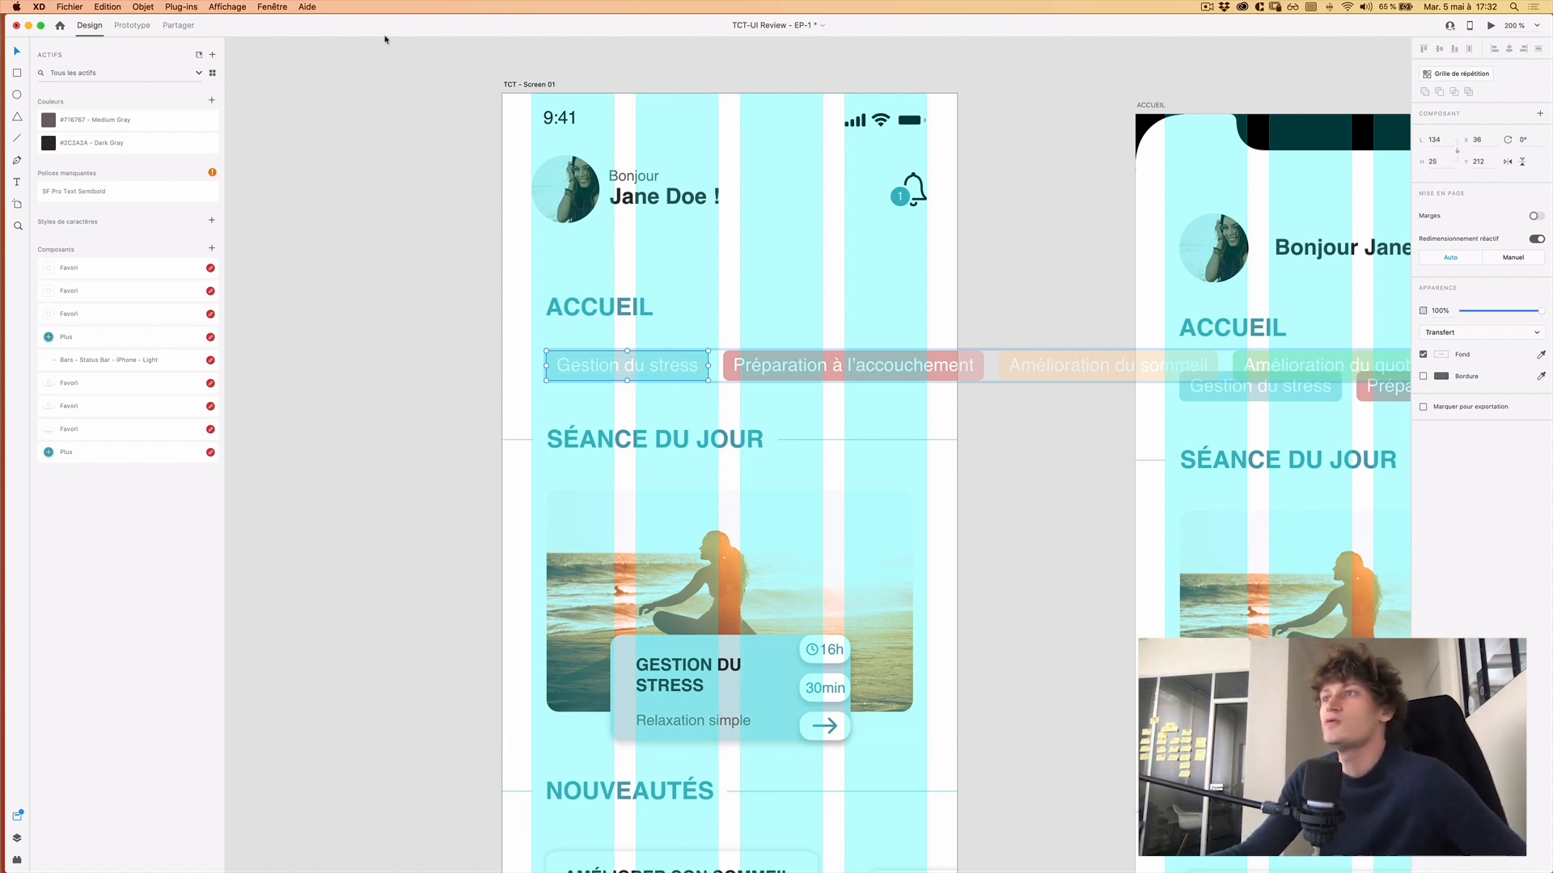
key("Escape")
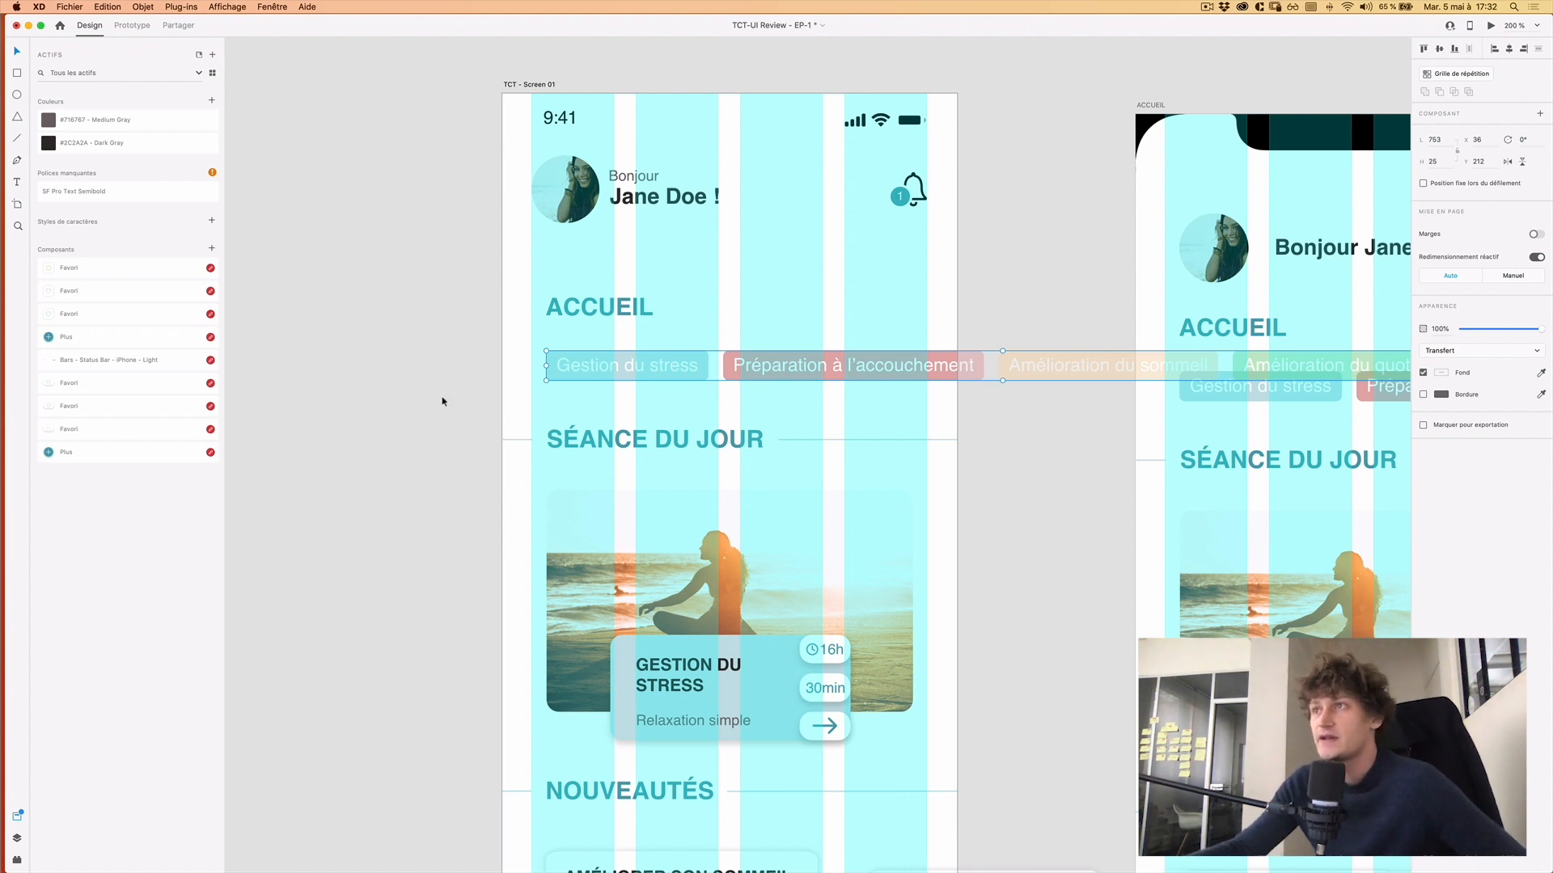
left_click(614, 308)
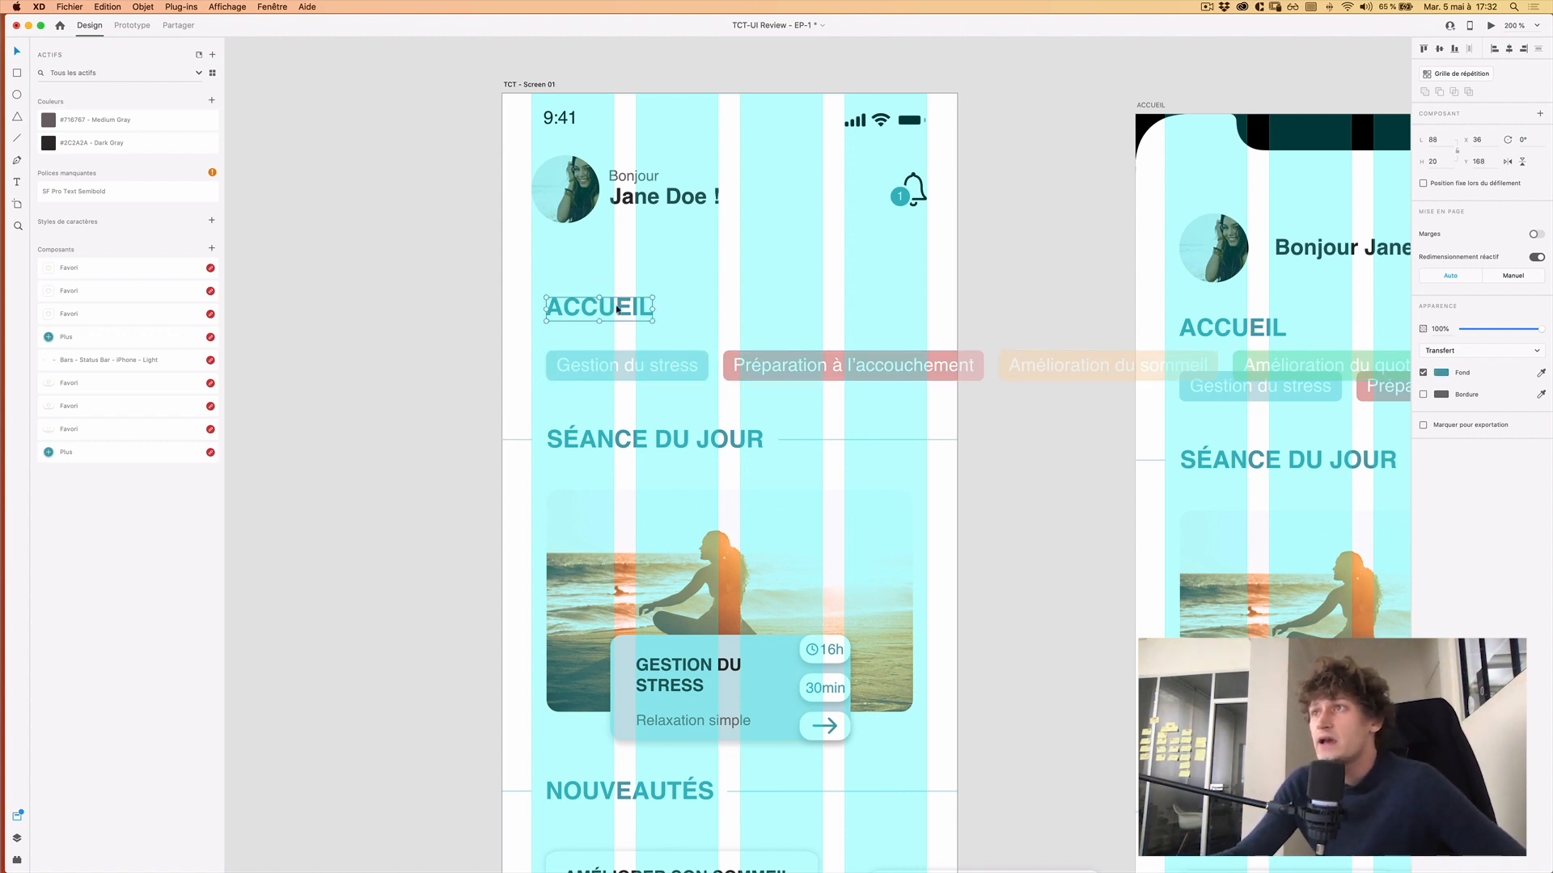
left_click_drag(611, 318, 588, 280)
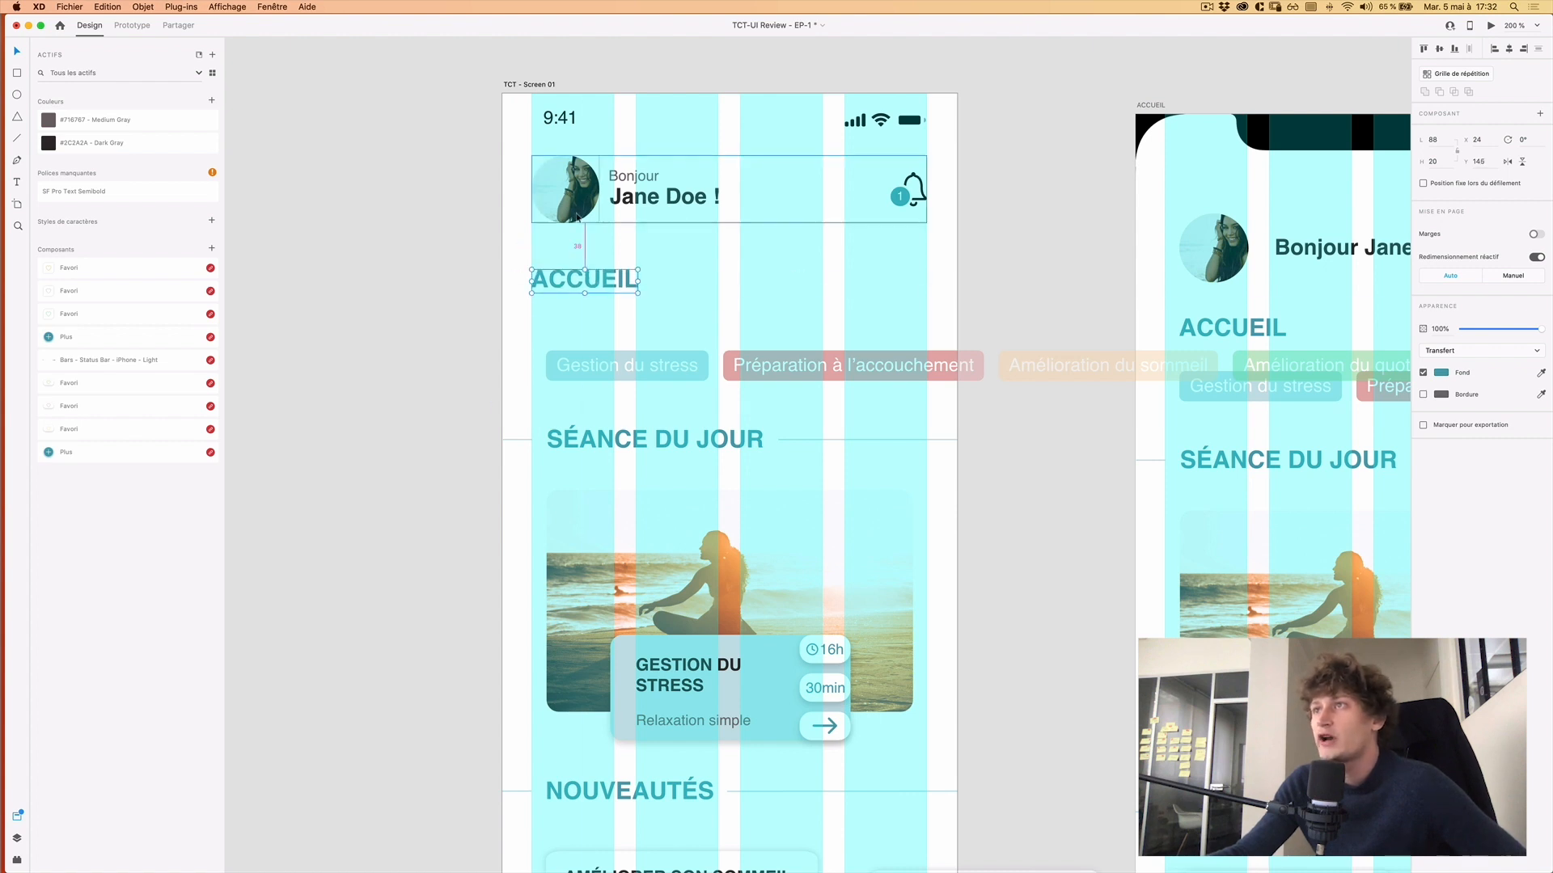
key("Down")
key("Down")
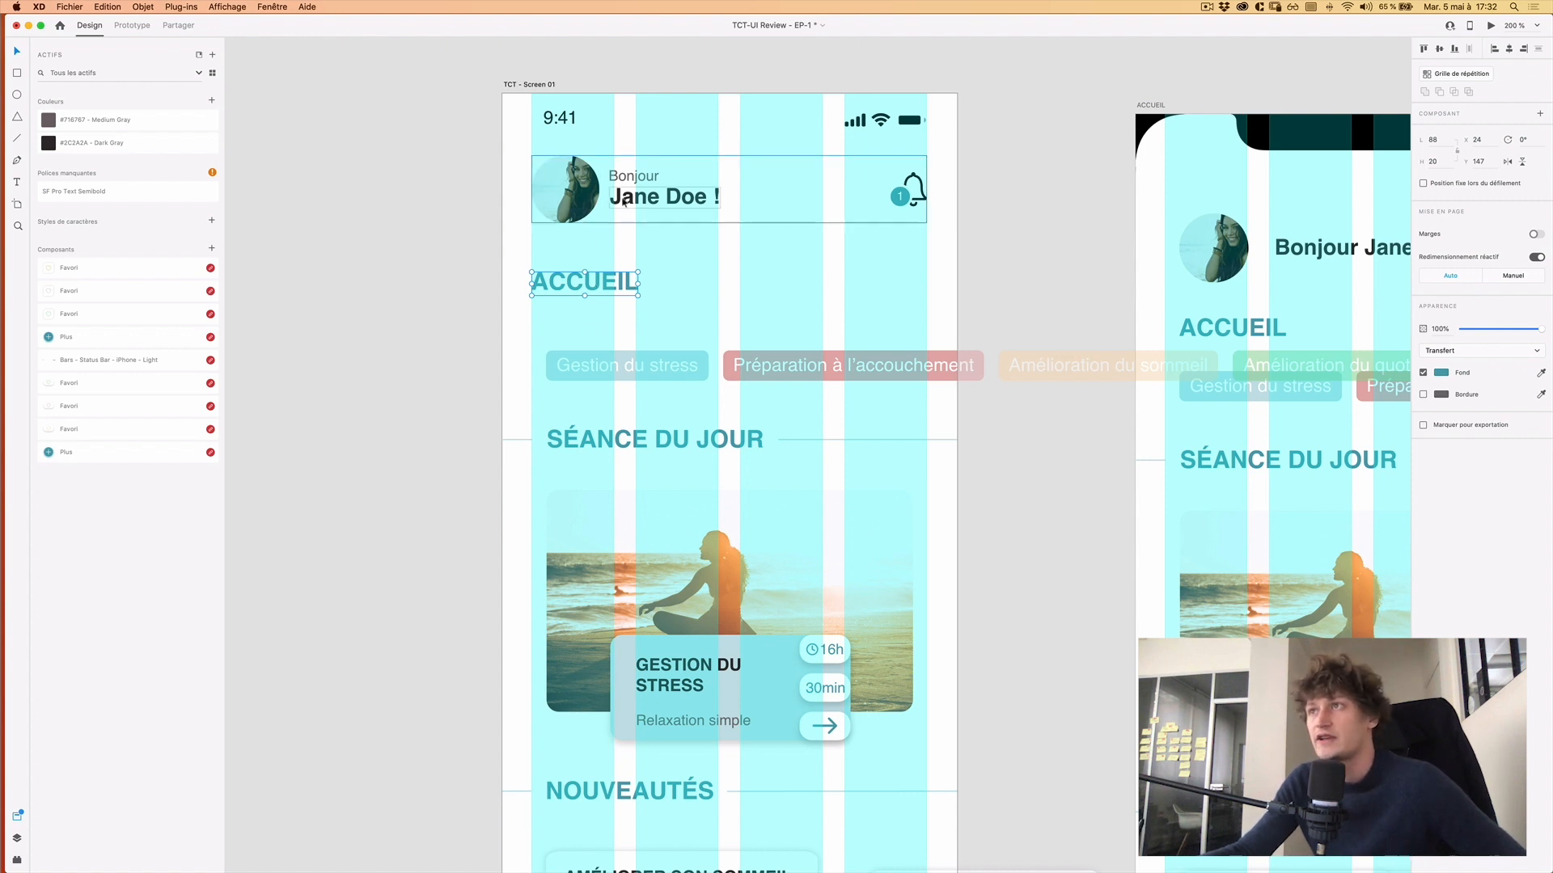
Move the whole row of theme tags under the ACCUEIL heading, aligned to the first column at X 24 and Y 187.
left_click(635, 376)
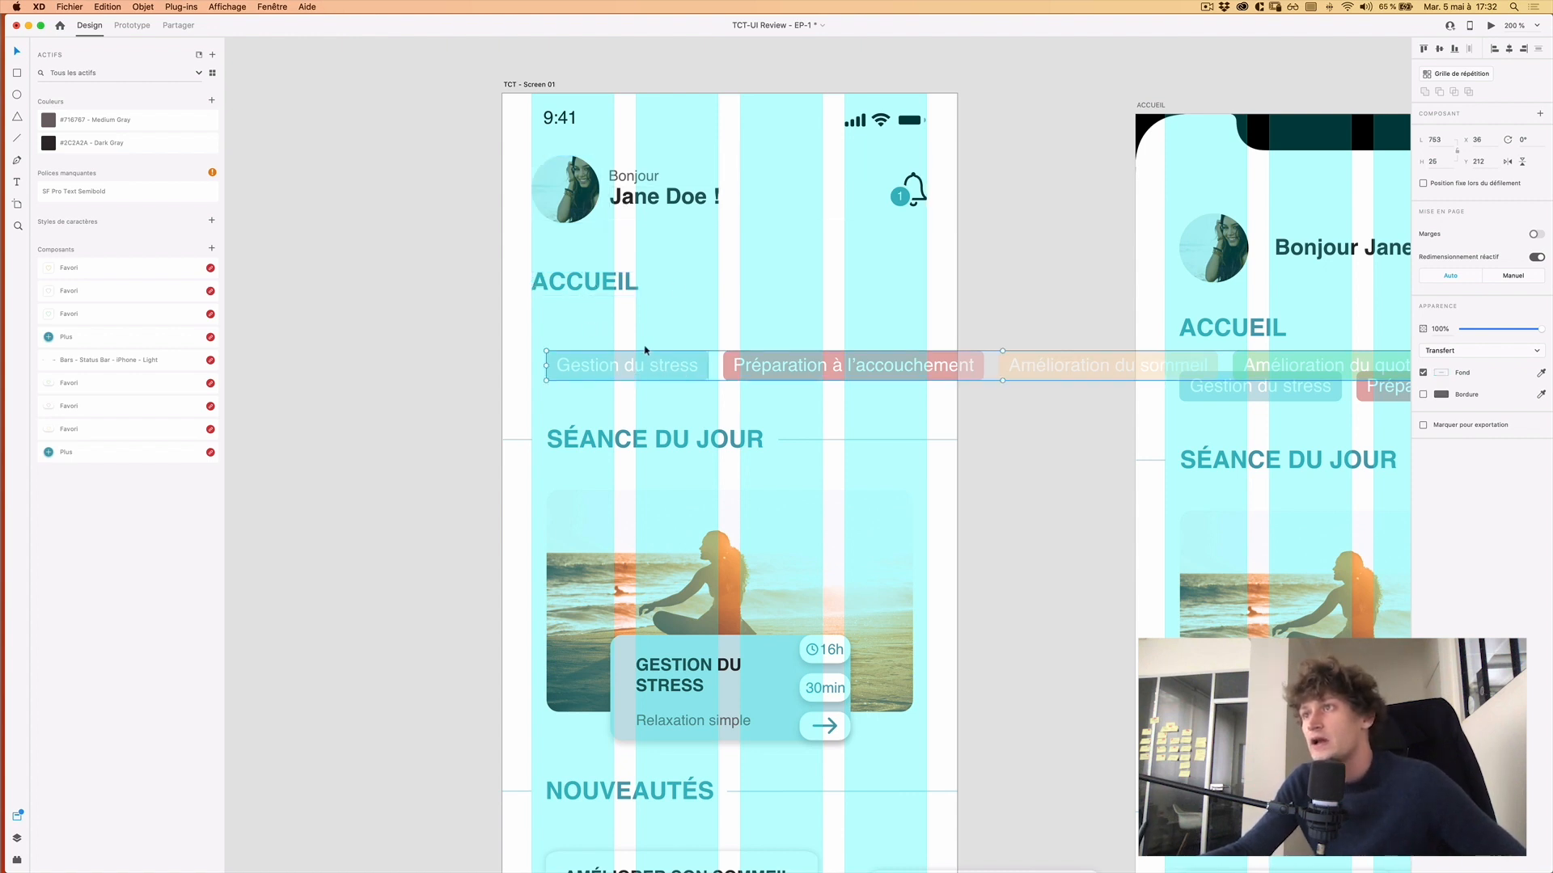
left_click_drag(644, 349, 647, 342)
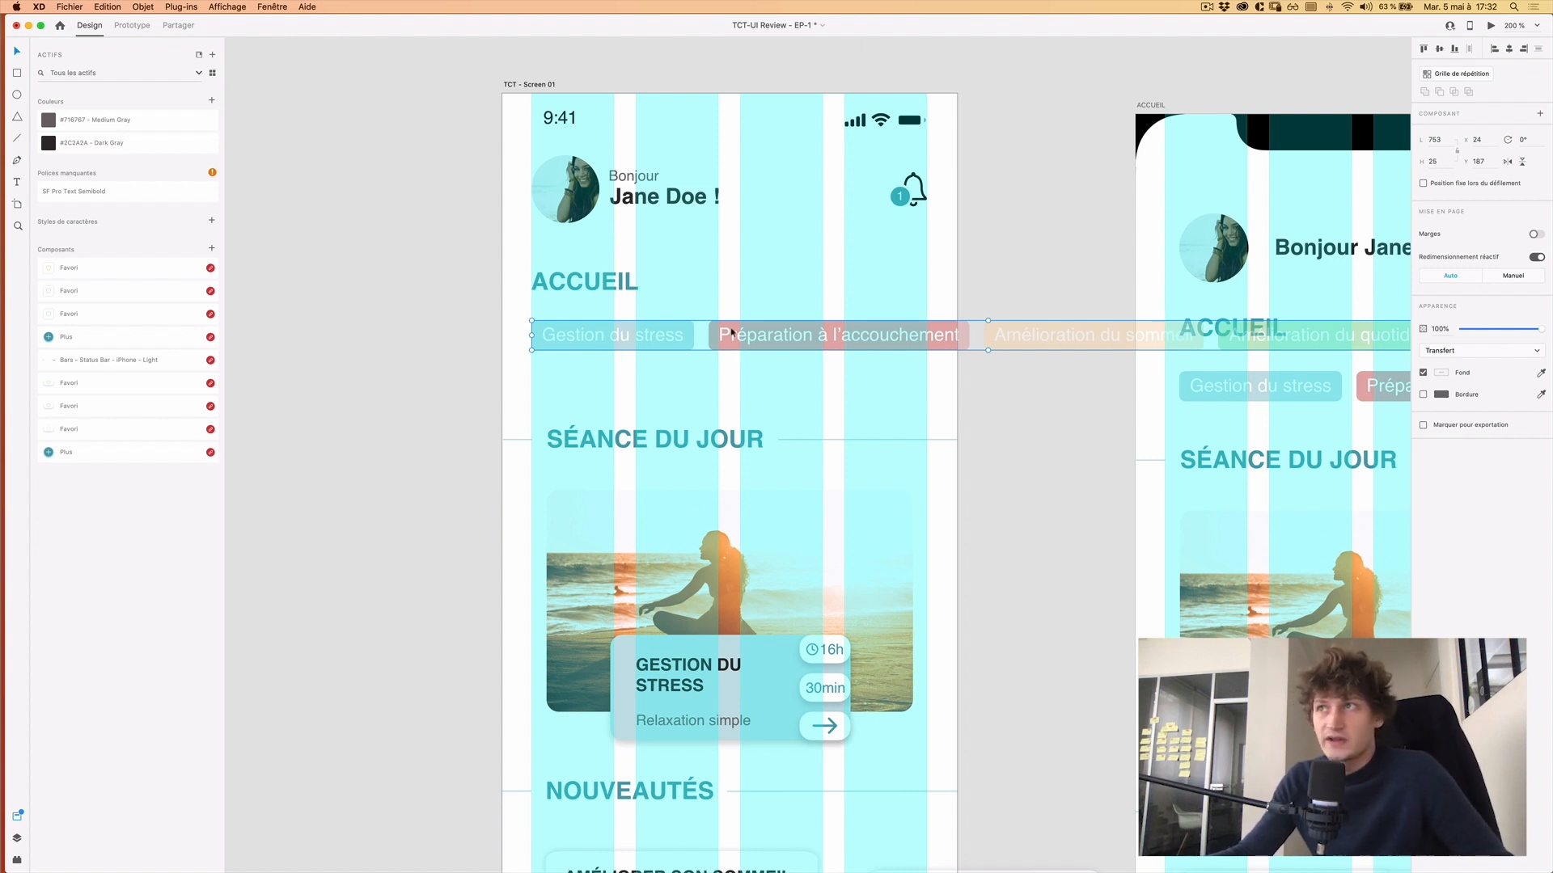
double_click(683, 349)
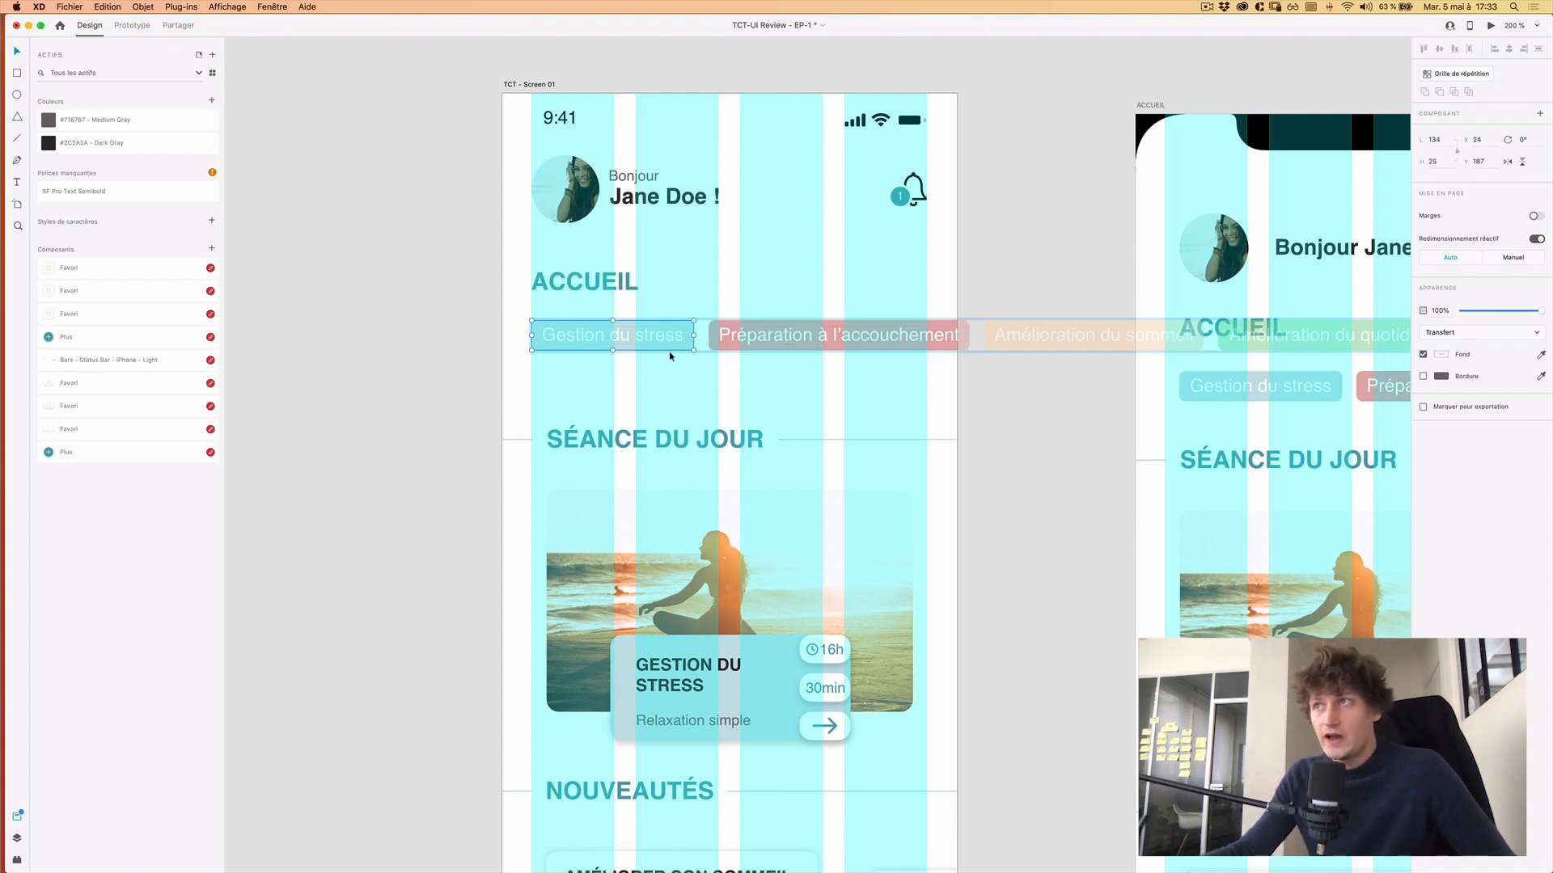
Save the ACCUEIL heading's teal as a colour asset and append "- Primary" to its hex-code name.
left_click(587, 283)
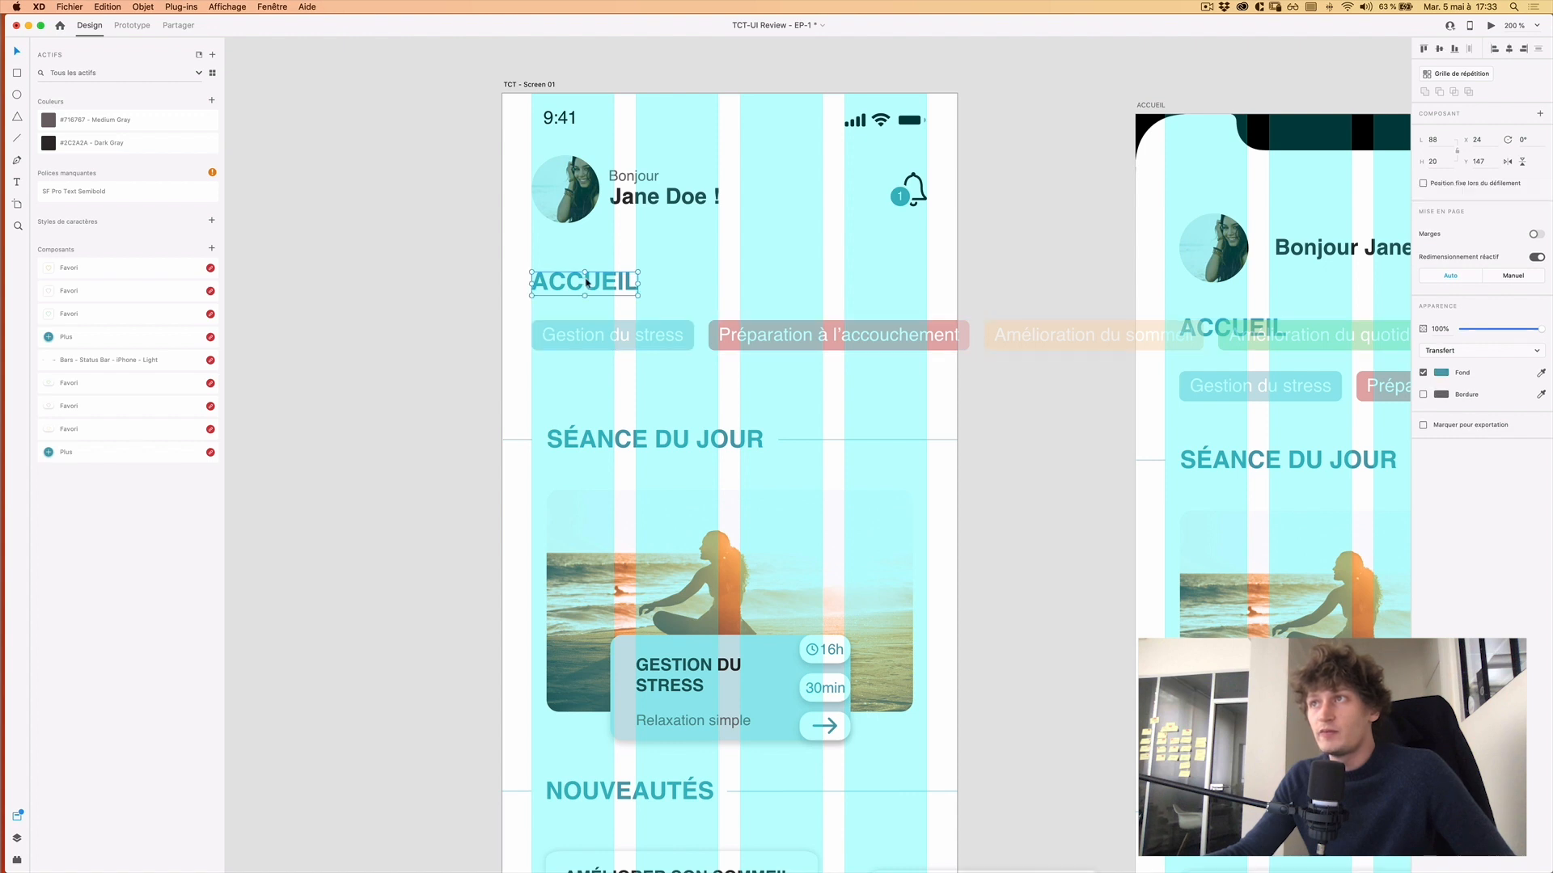
left_click(213, 101)
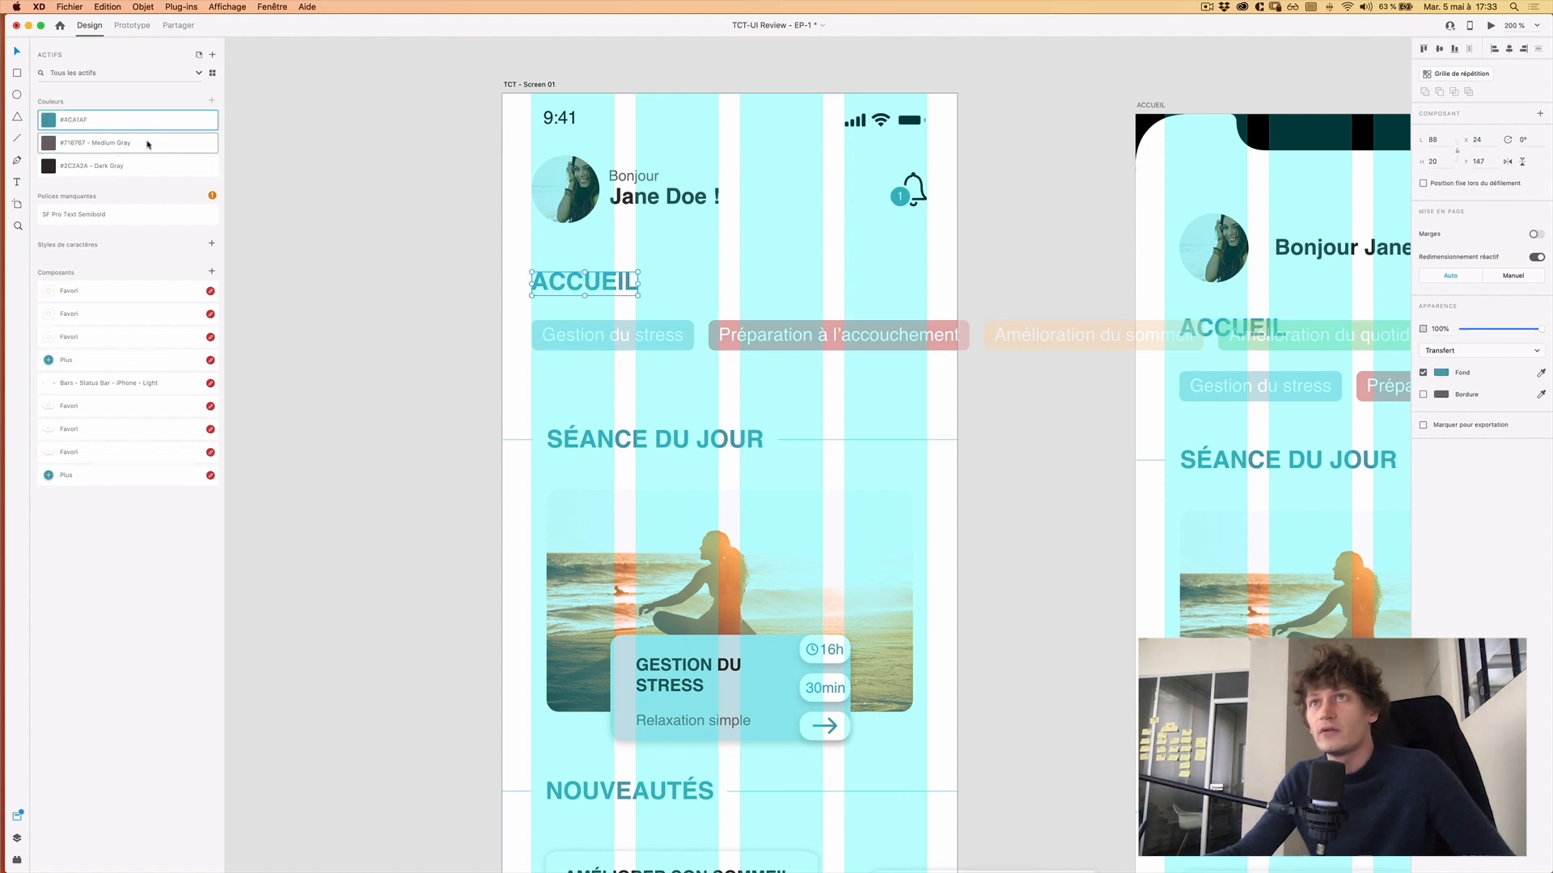
double_click(91, 121)
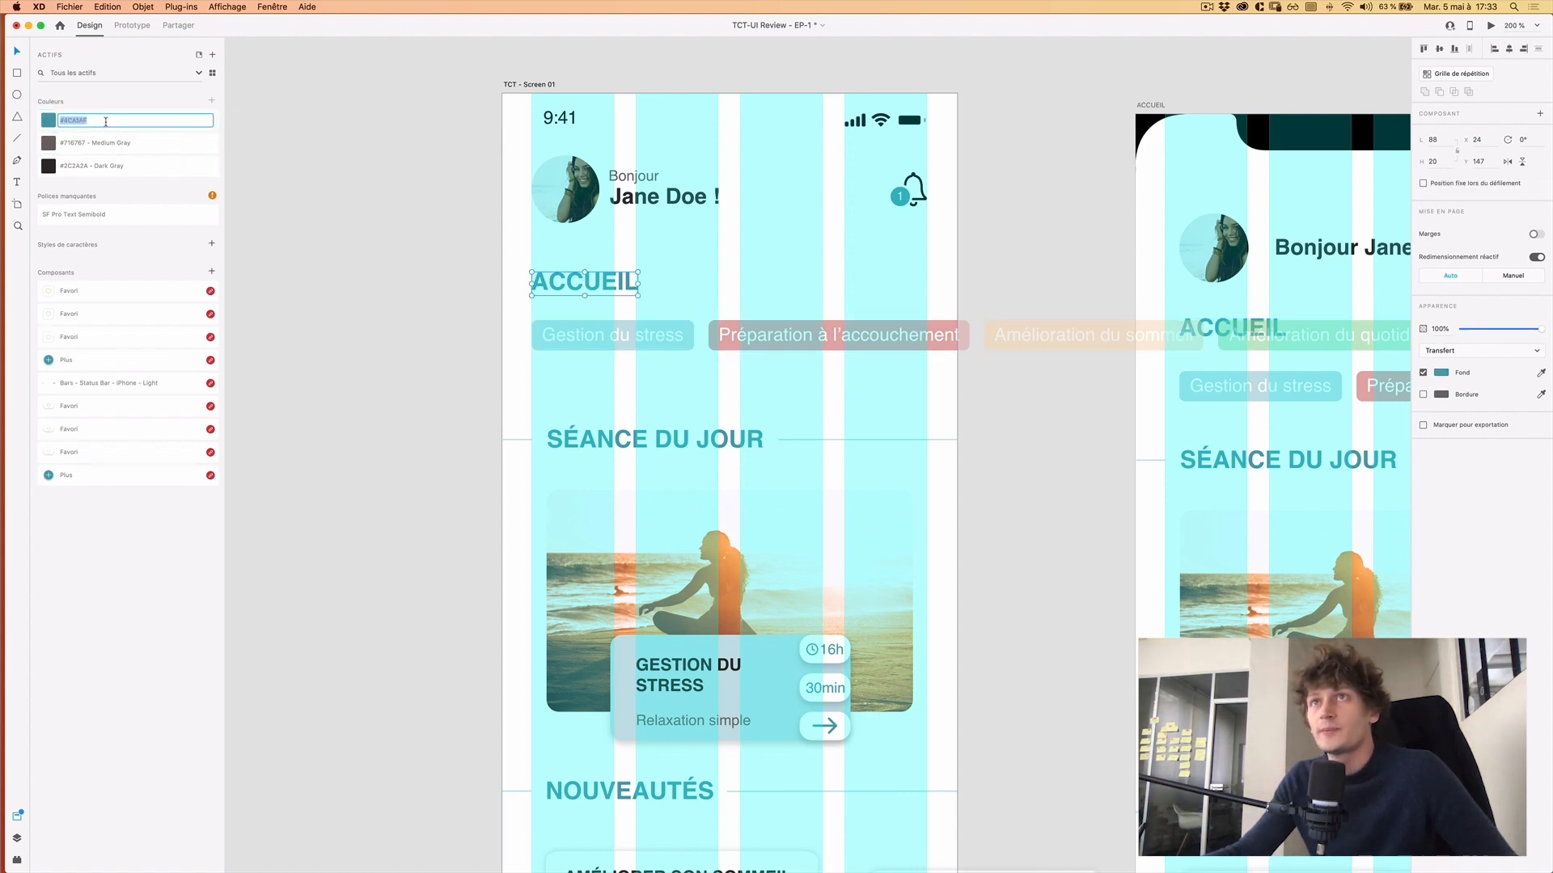
left_click(105, 122)
type("- Prima")
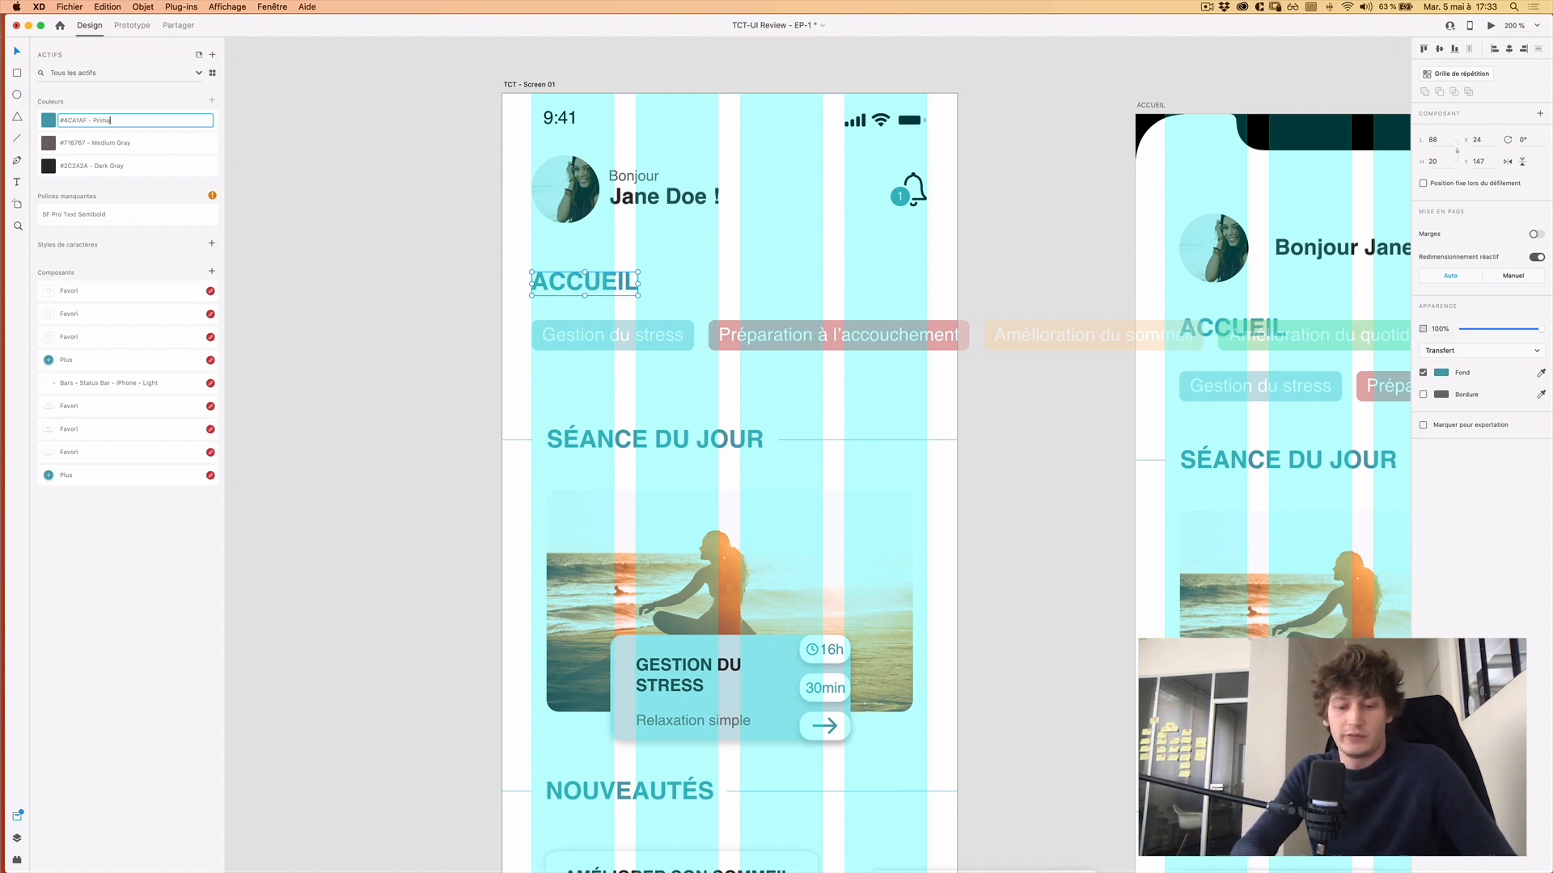
type("ry")
key("Return")
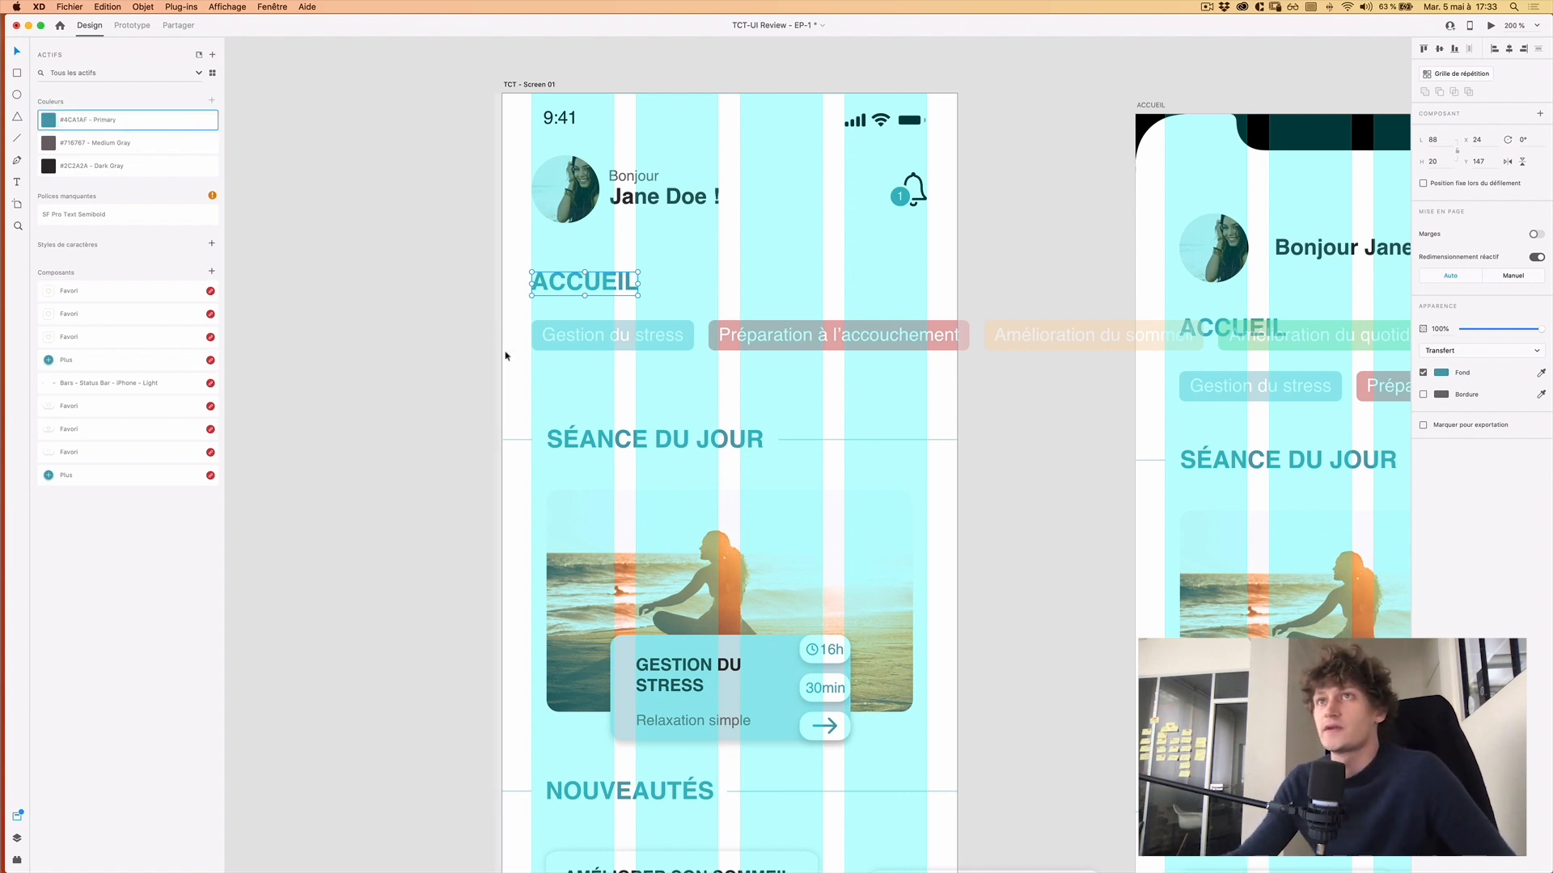
Hide the column grid and examine the Gestion du stress tag within the theme row.
left_click(813, 272)
key("super+shift+apostrophe")
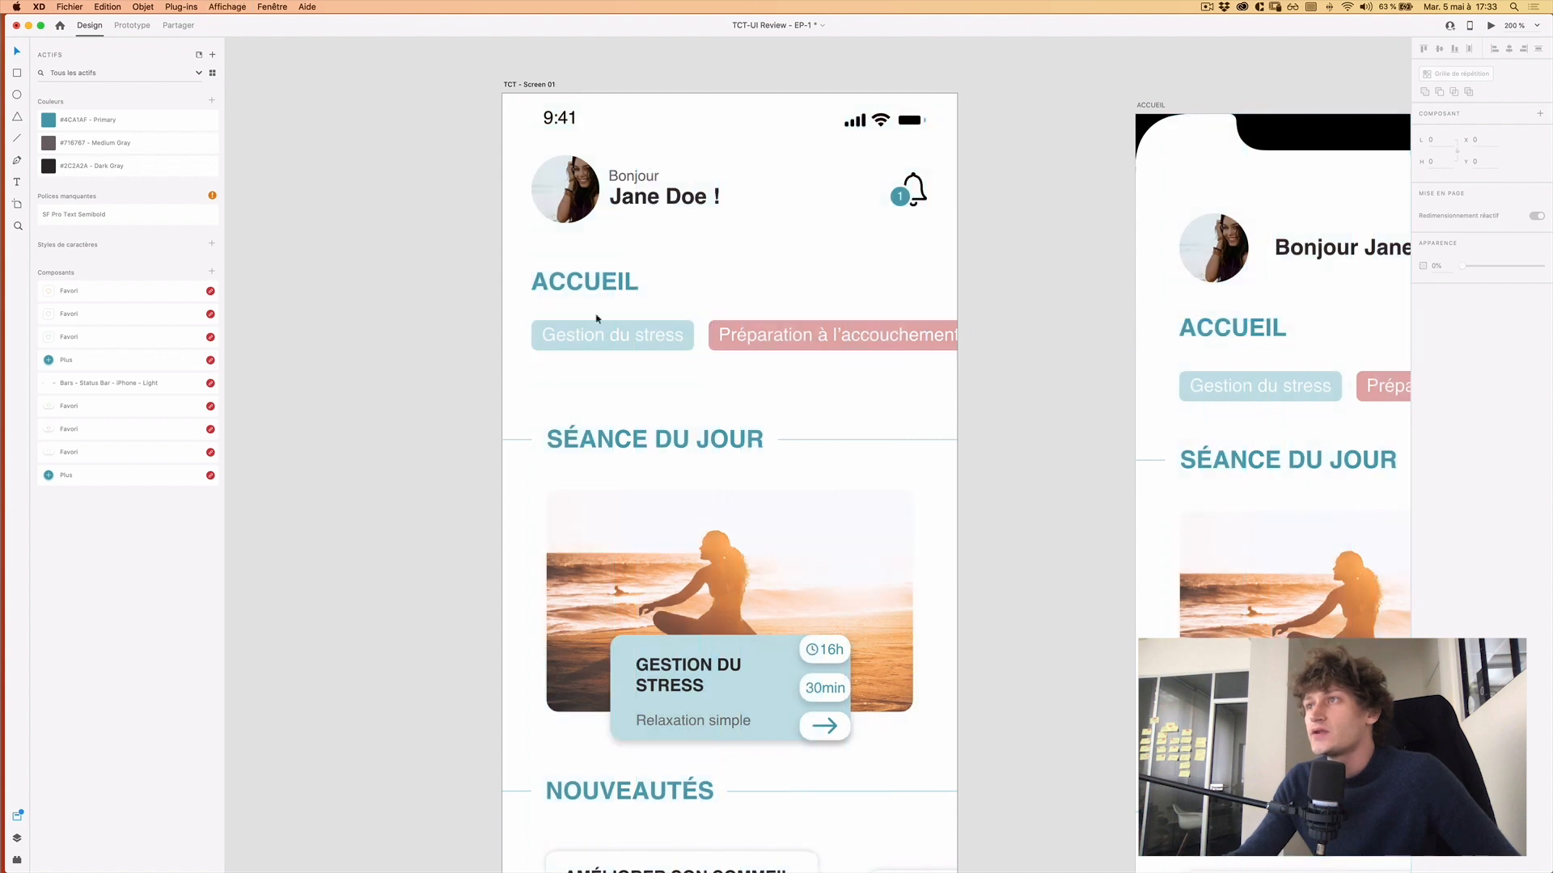
left_click(604, 328)
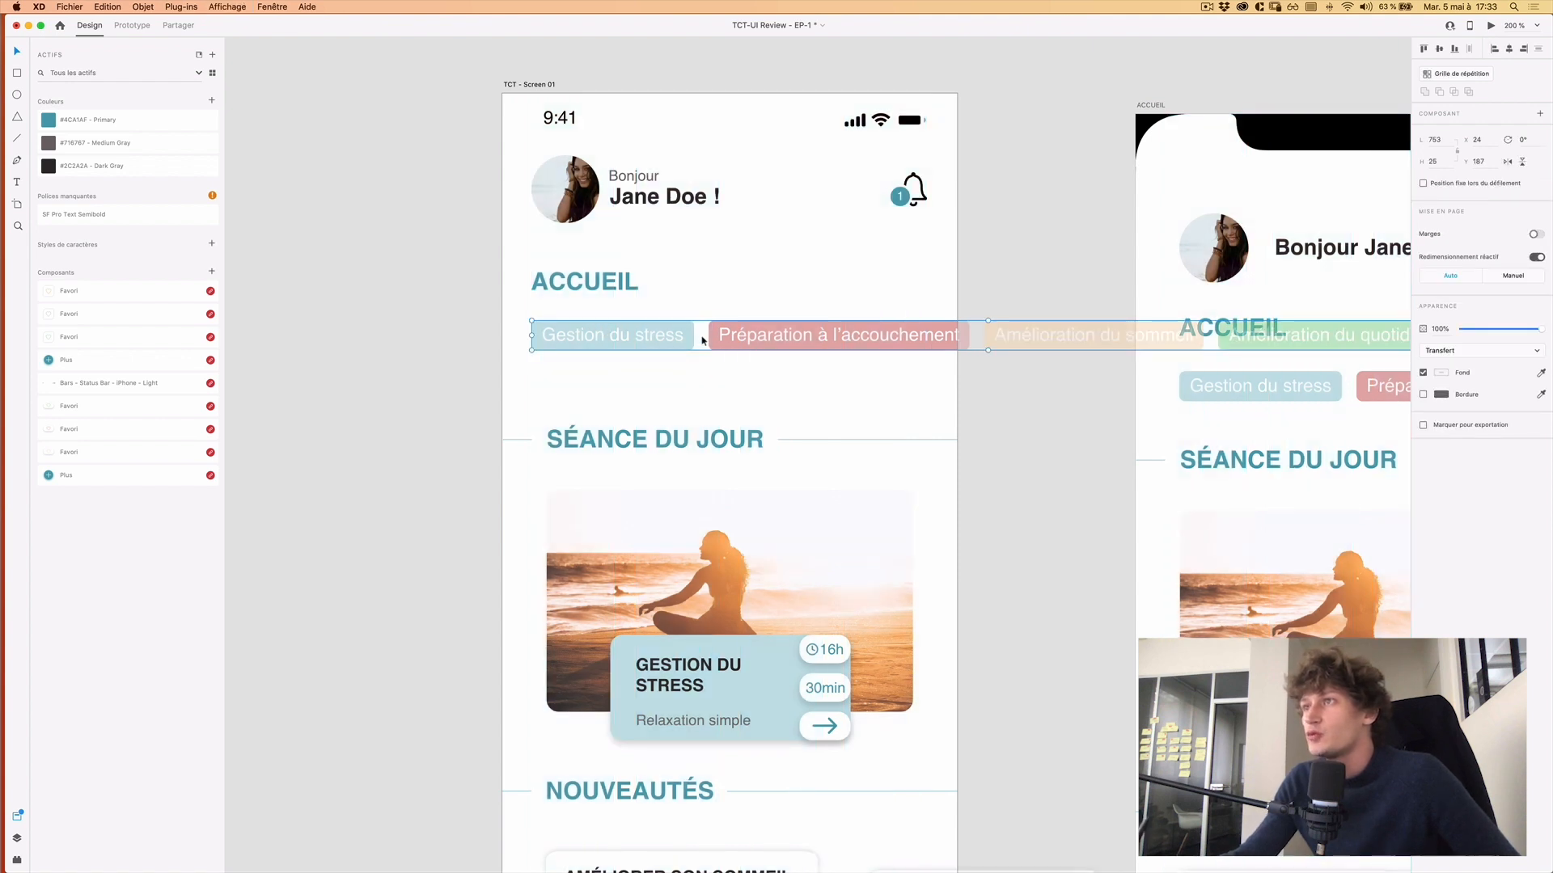
double_click(619, 344)
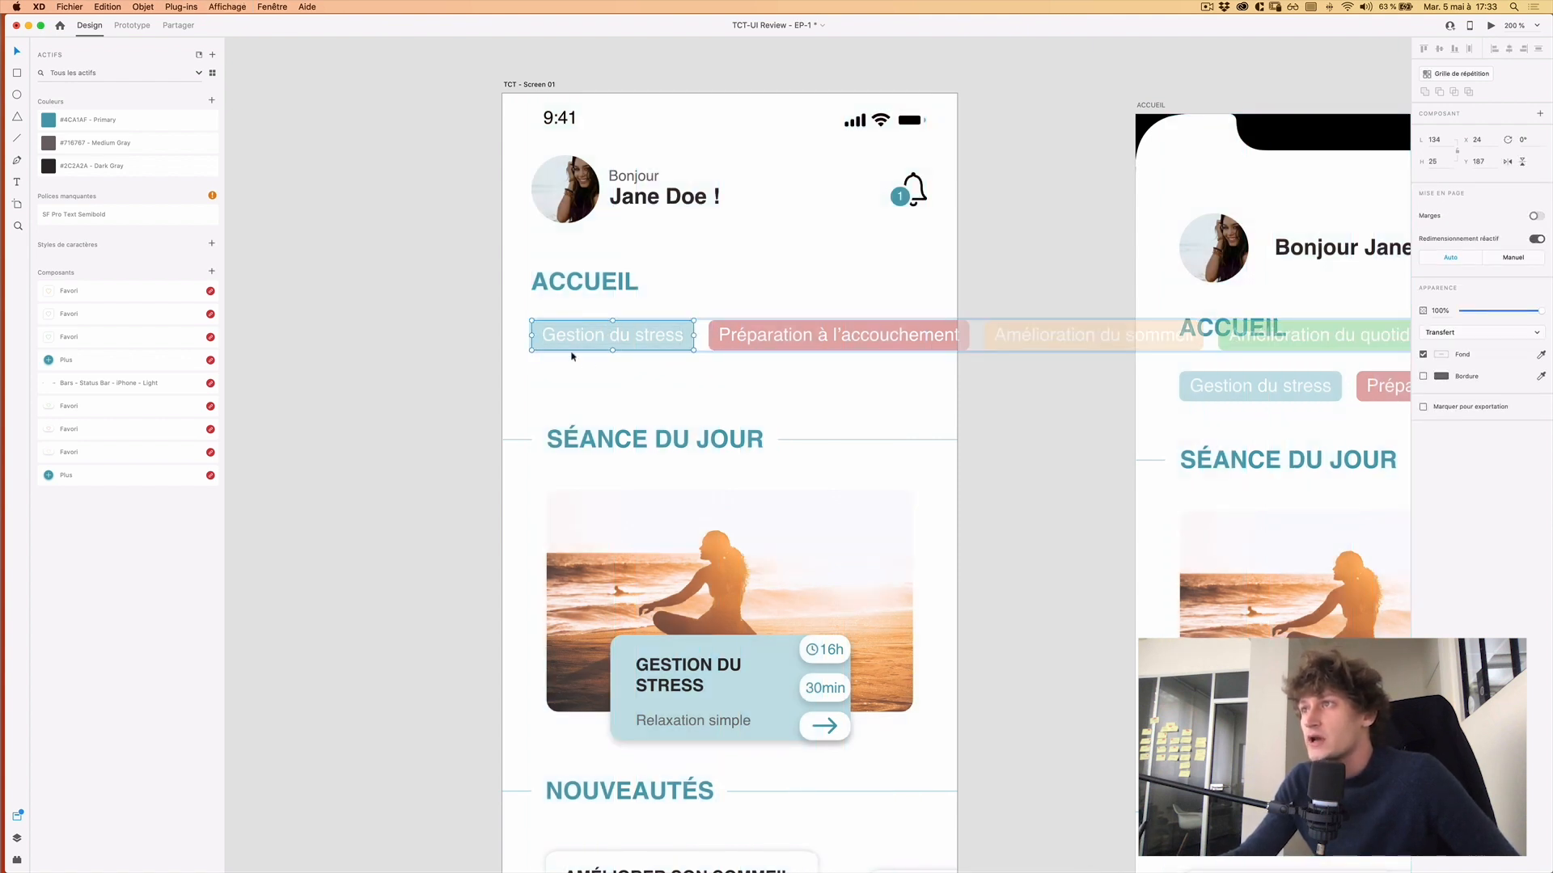
scroll(789, 319, "right", 2)
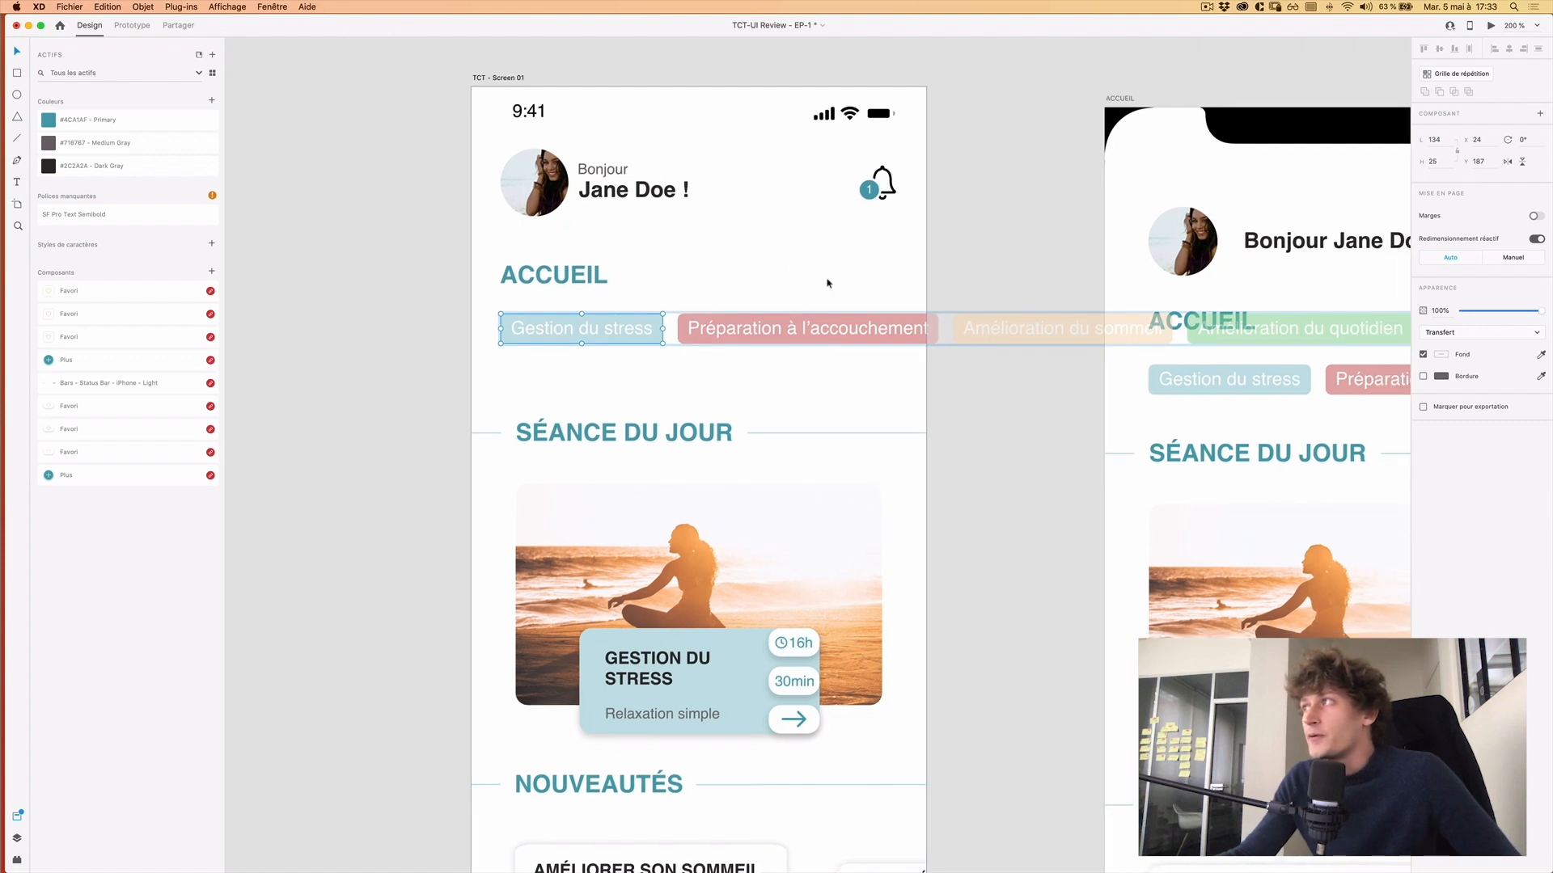
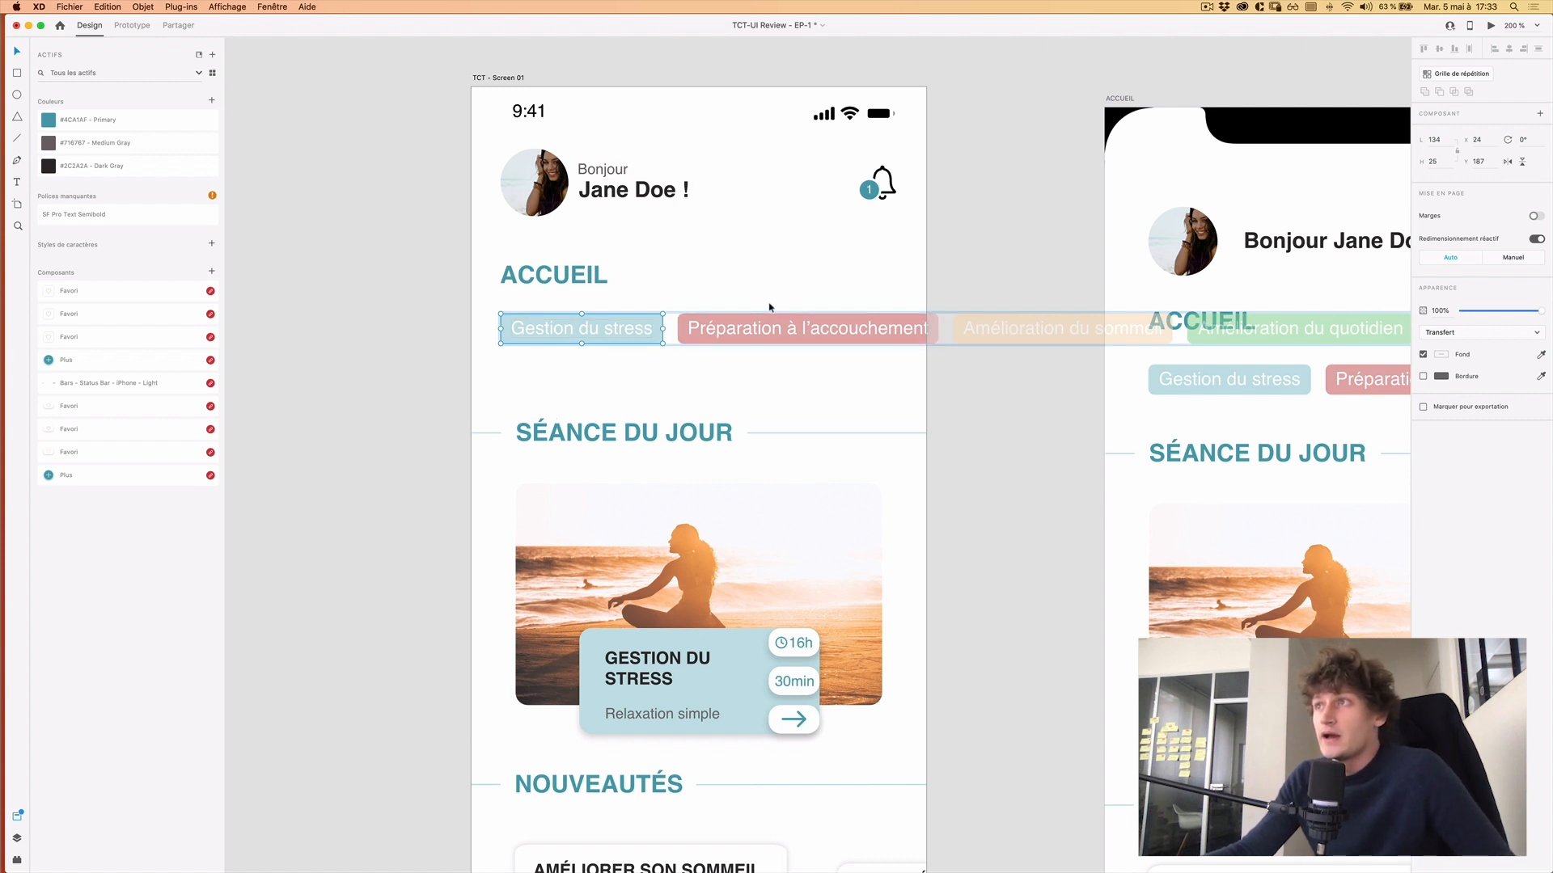
left_click(794, 296)
scroll(785, 281, "down", 1)
left_click(672, 306)
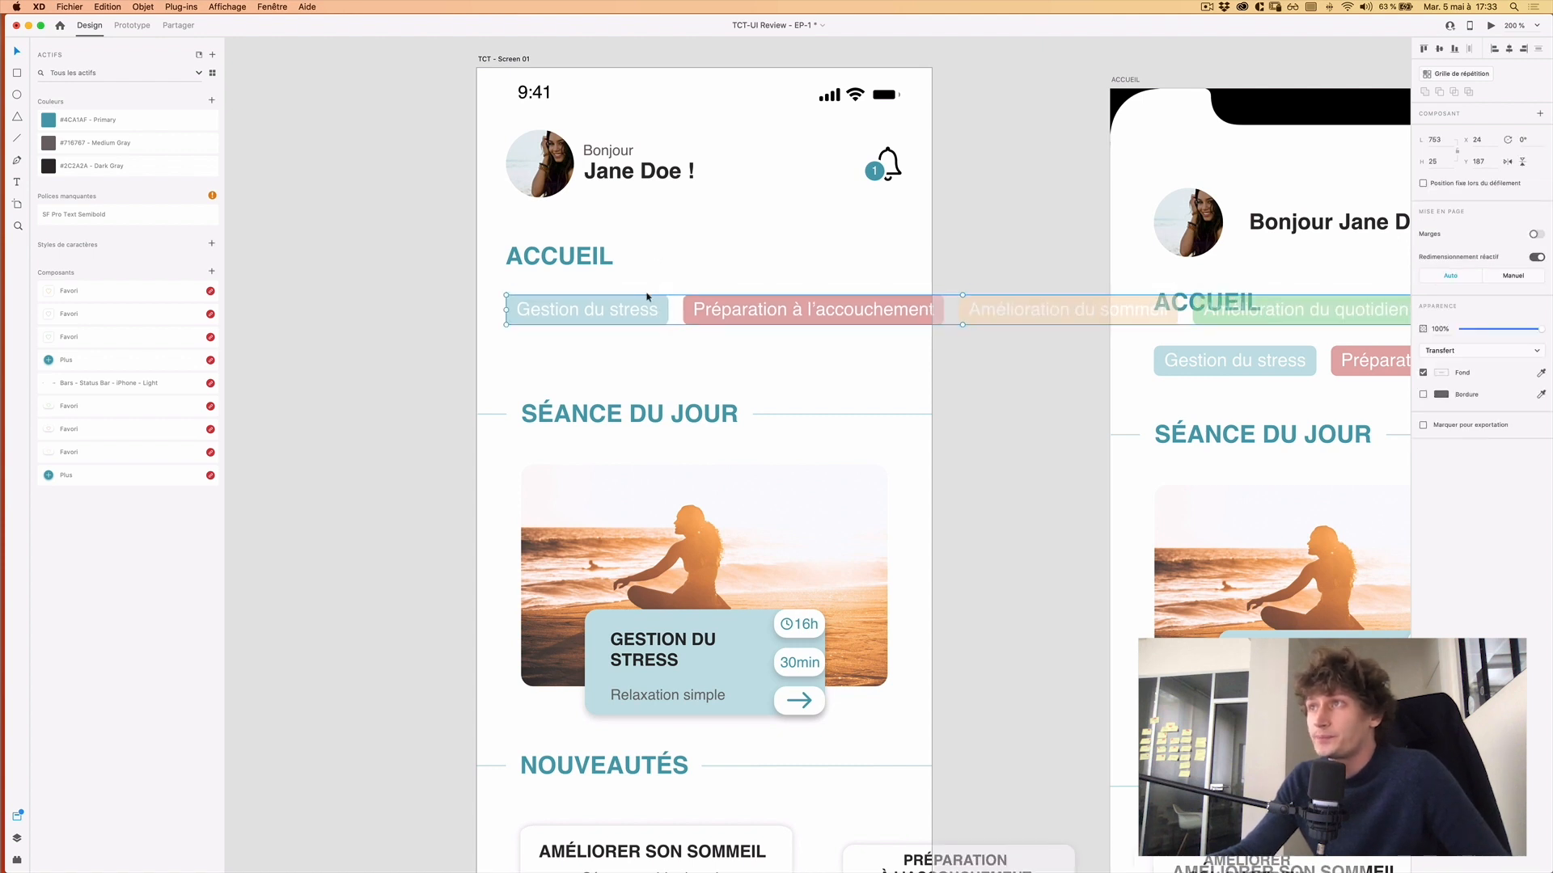
double_click(645, 304)
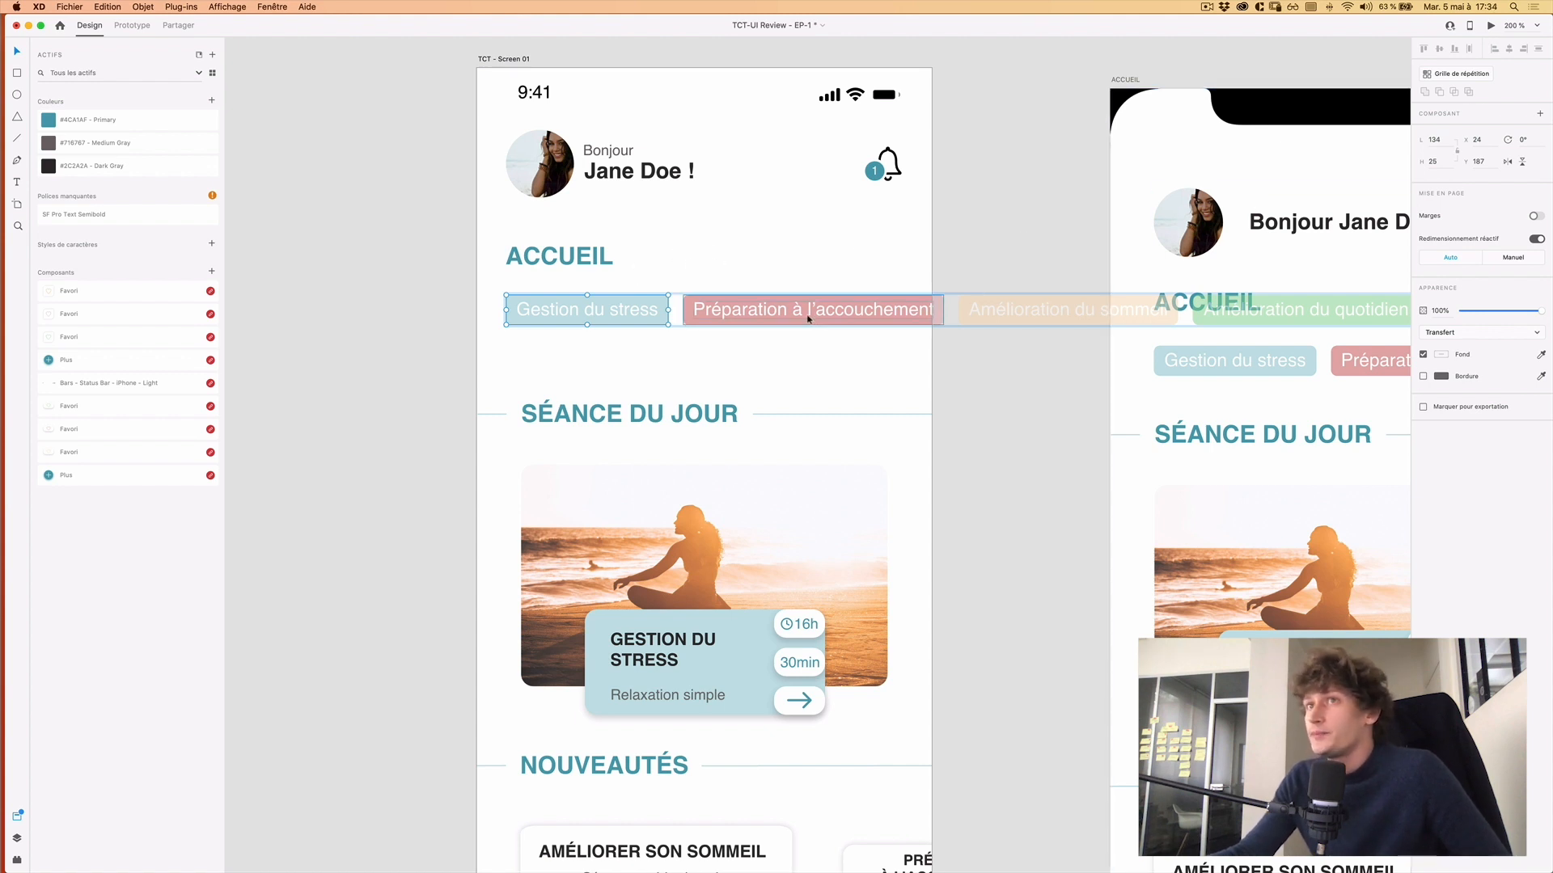
Show the layer structure, collapse SÉANCE_DU_JOUR and move the Thèmes group directly below Header.
key("Escape")
key("super+y")
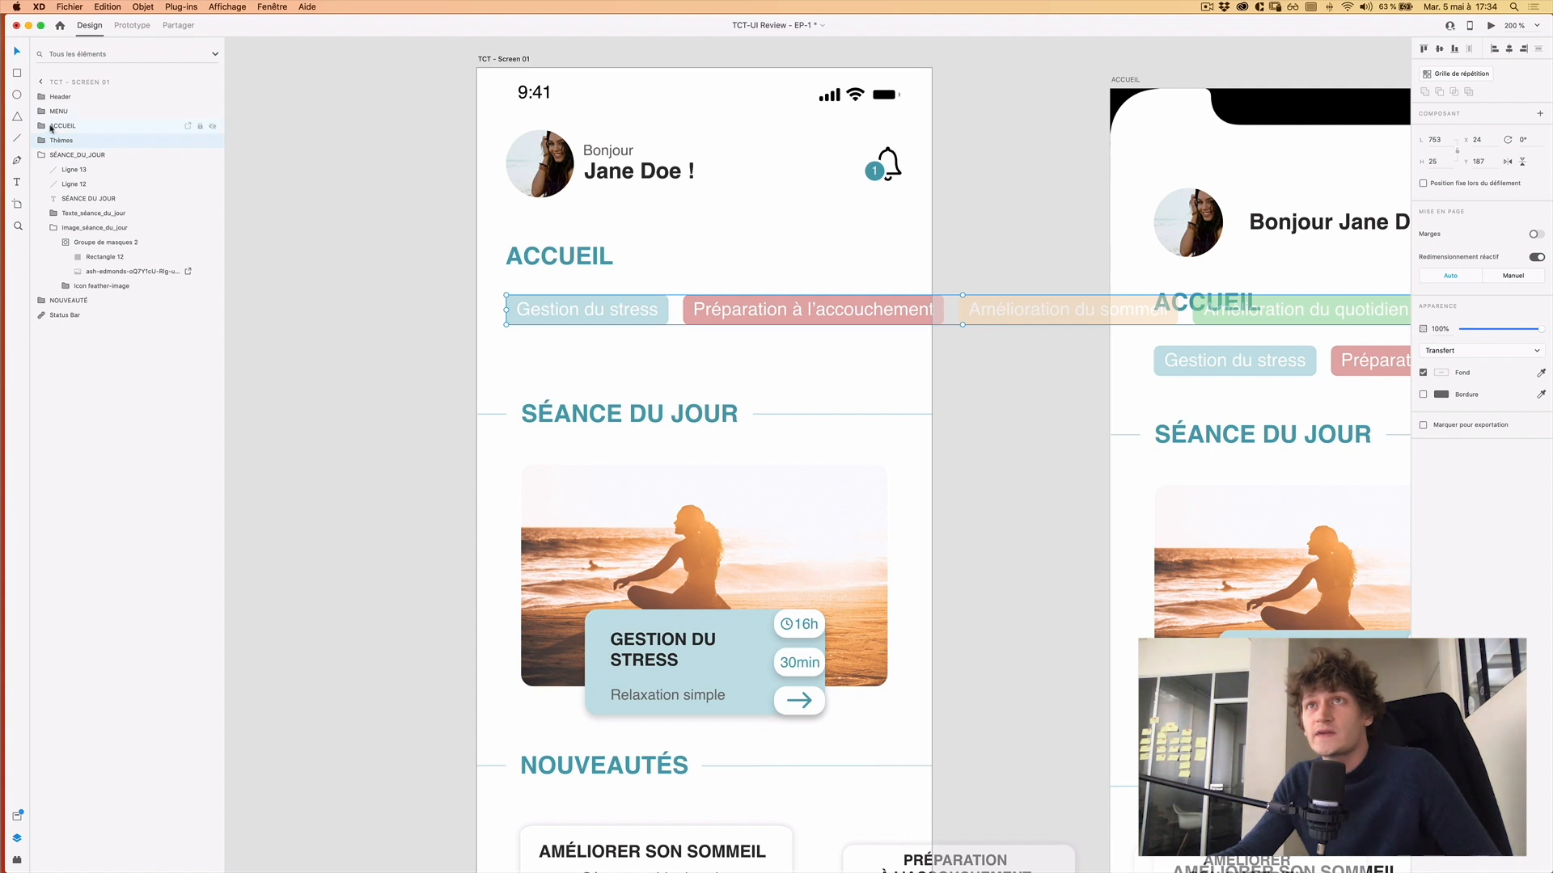
left_click(41, 156)
left_click(41, 141)
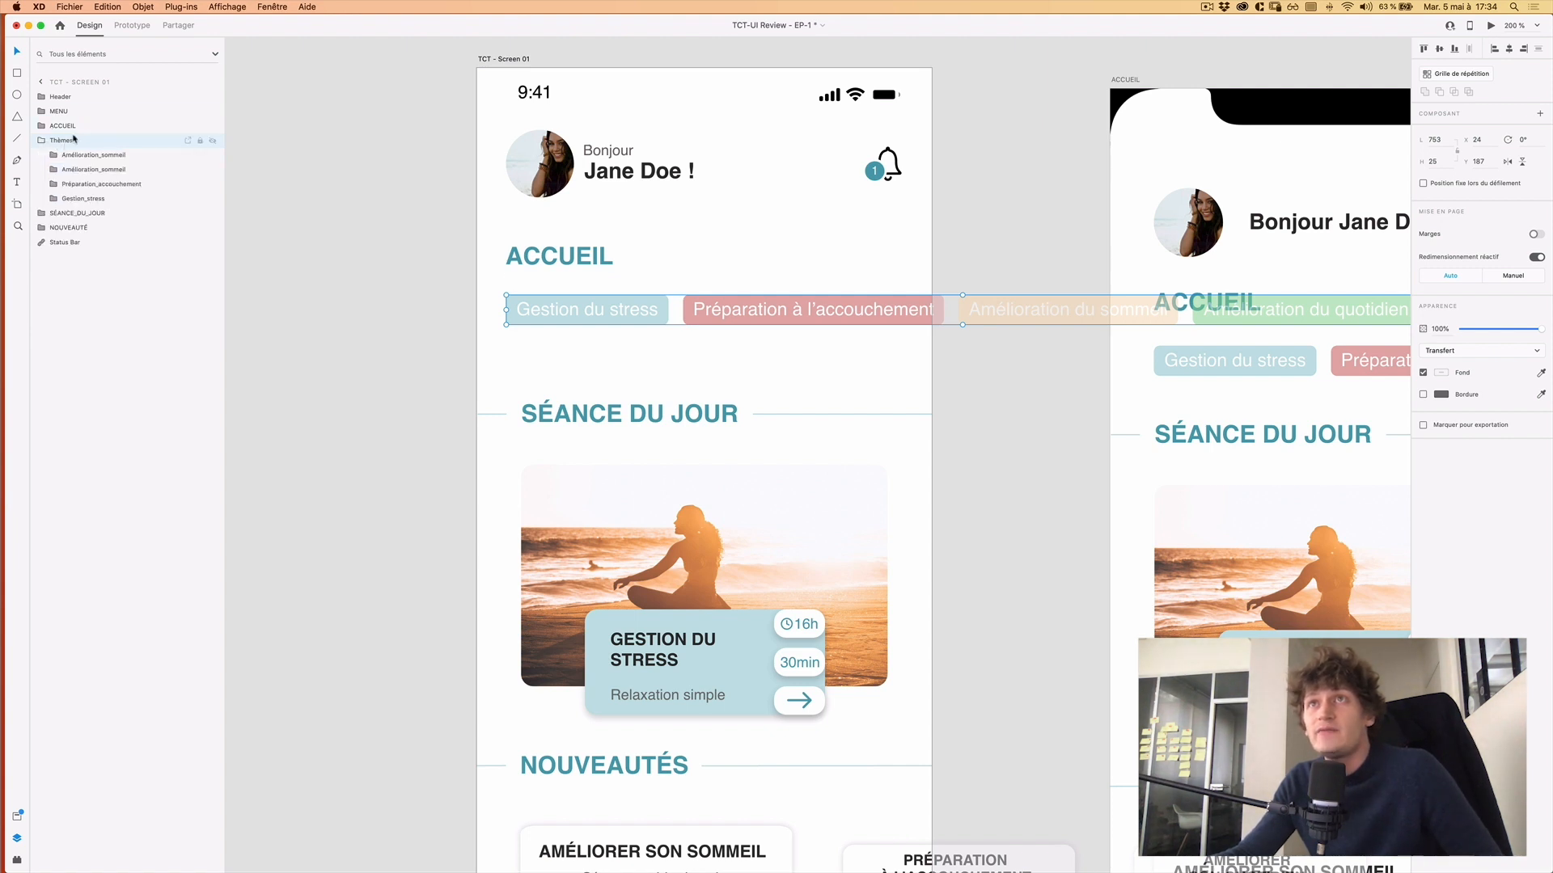
left_click(41, 141)
left_click_drag(41, 141, 80, 111)
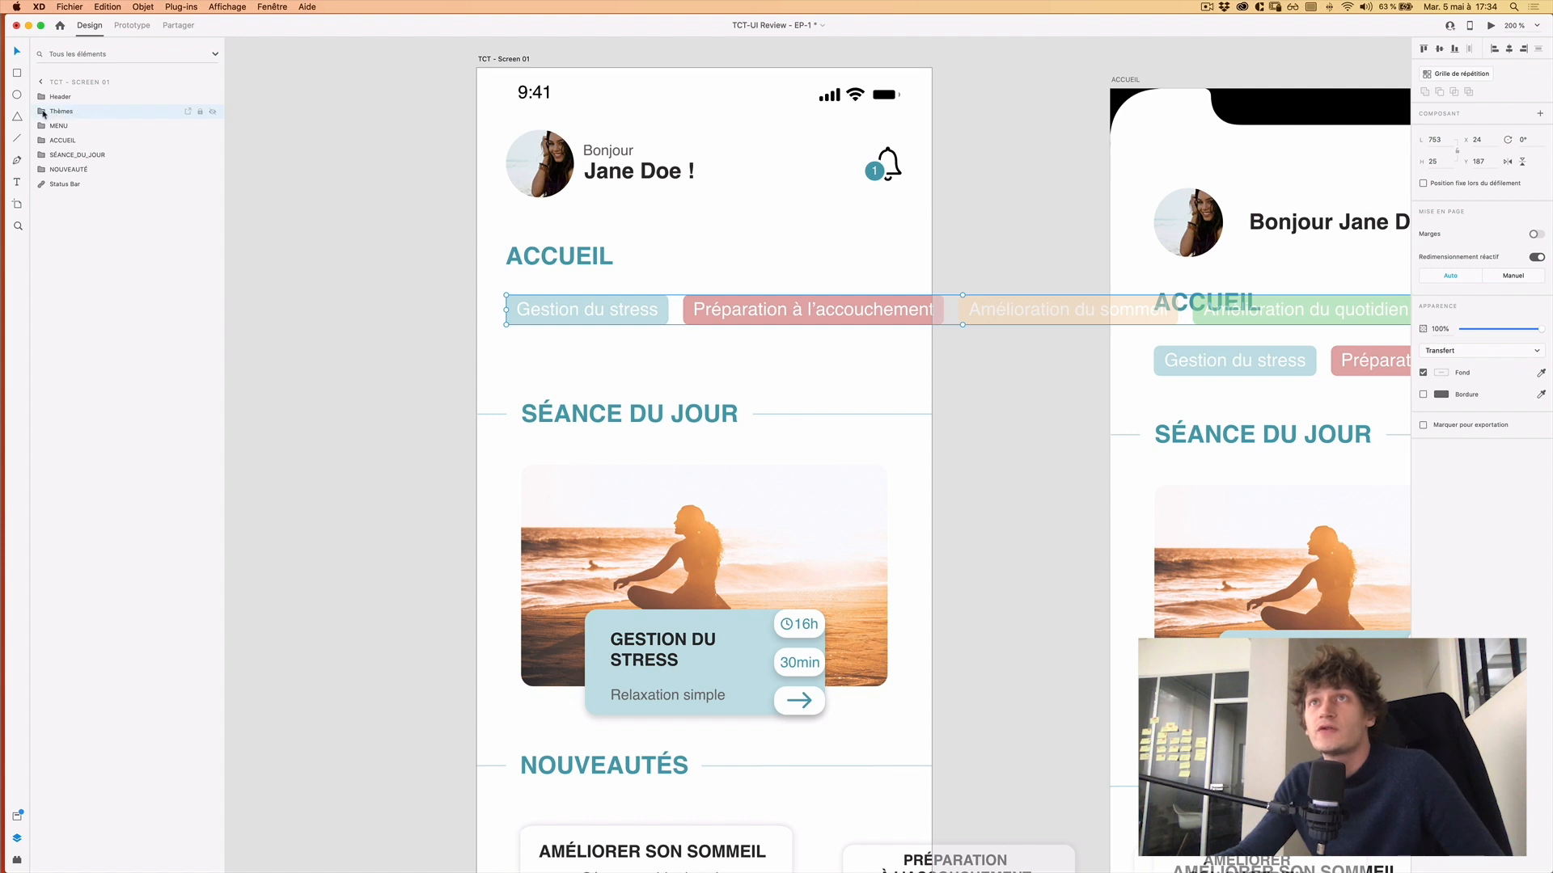
Expand the Thèmes group and move its other three tags away from Gestion du stress, to just above the ACCUEIL heading.
left_click(42, 111)
left_click(137, 125)
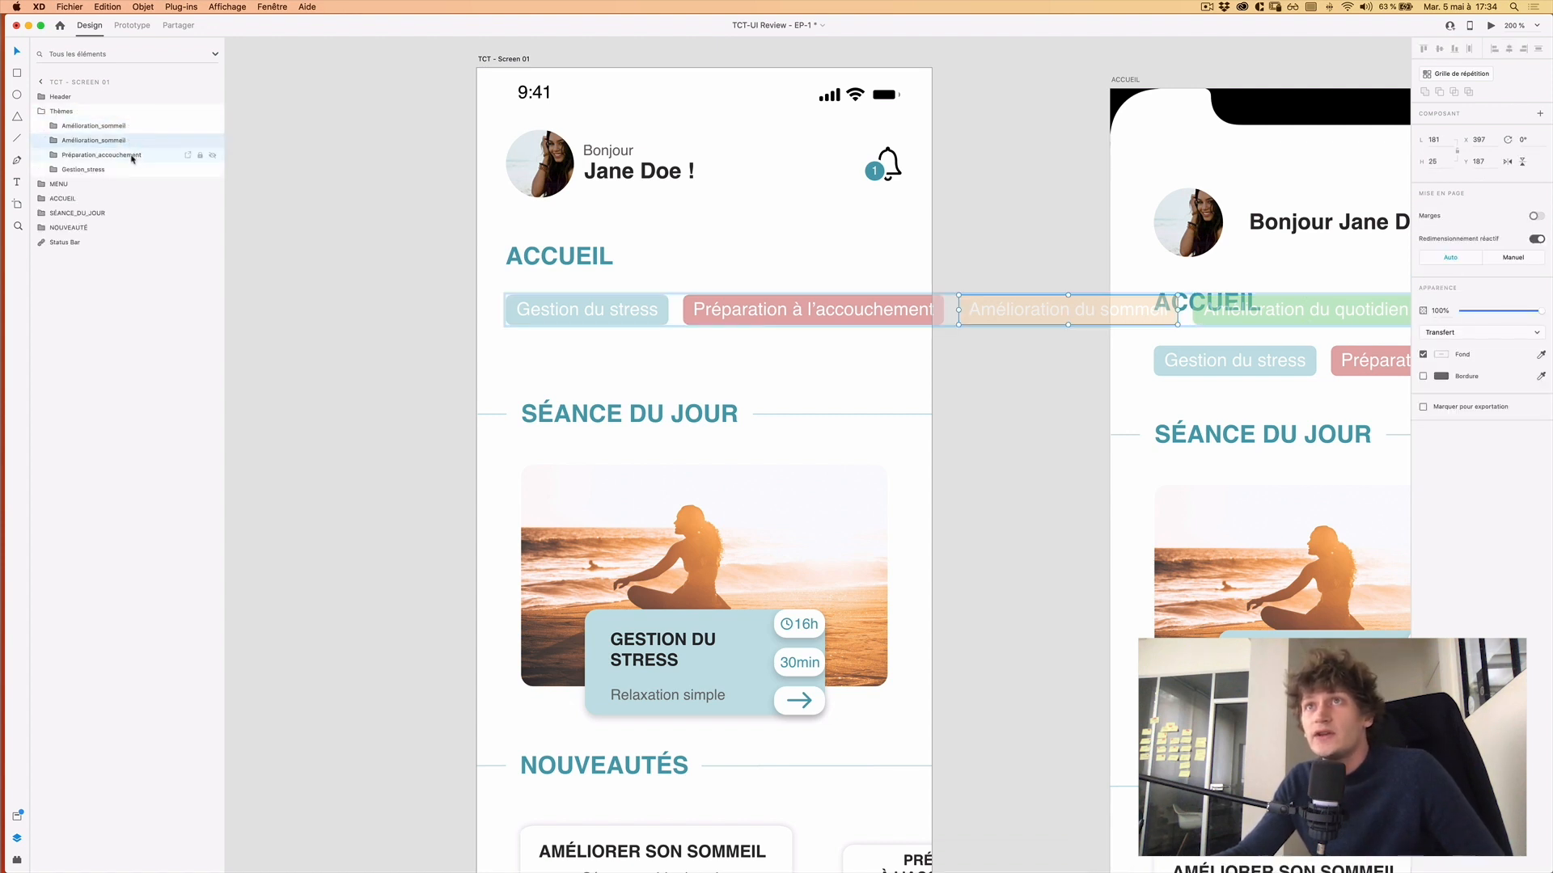
left_click(123, 155)
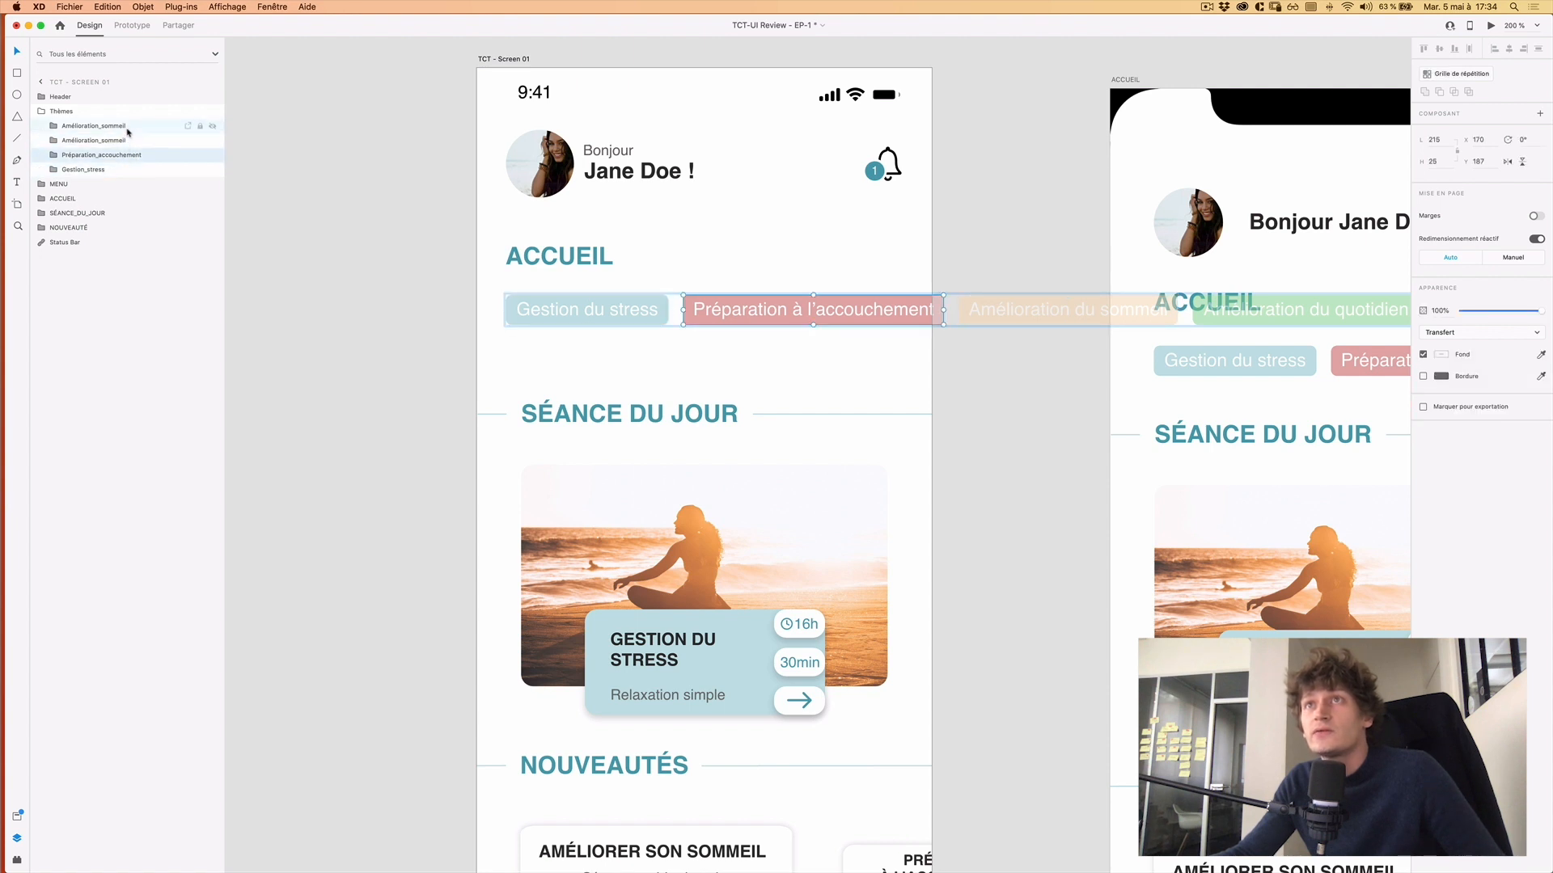
left_click(133, 126, "shift")
left_click_drag(762, 310, 537, 231)
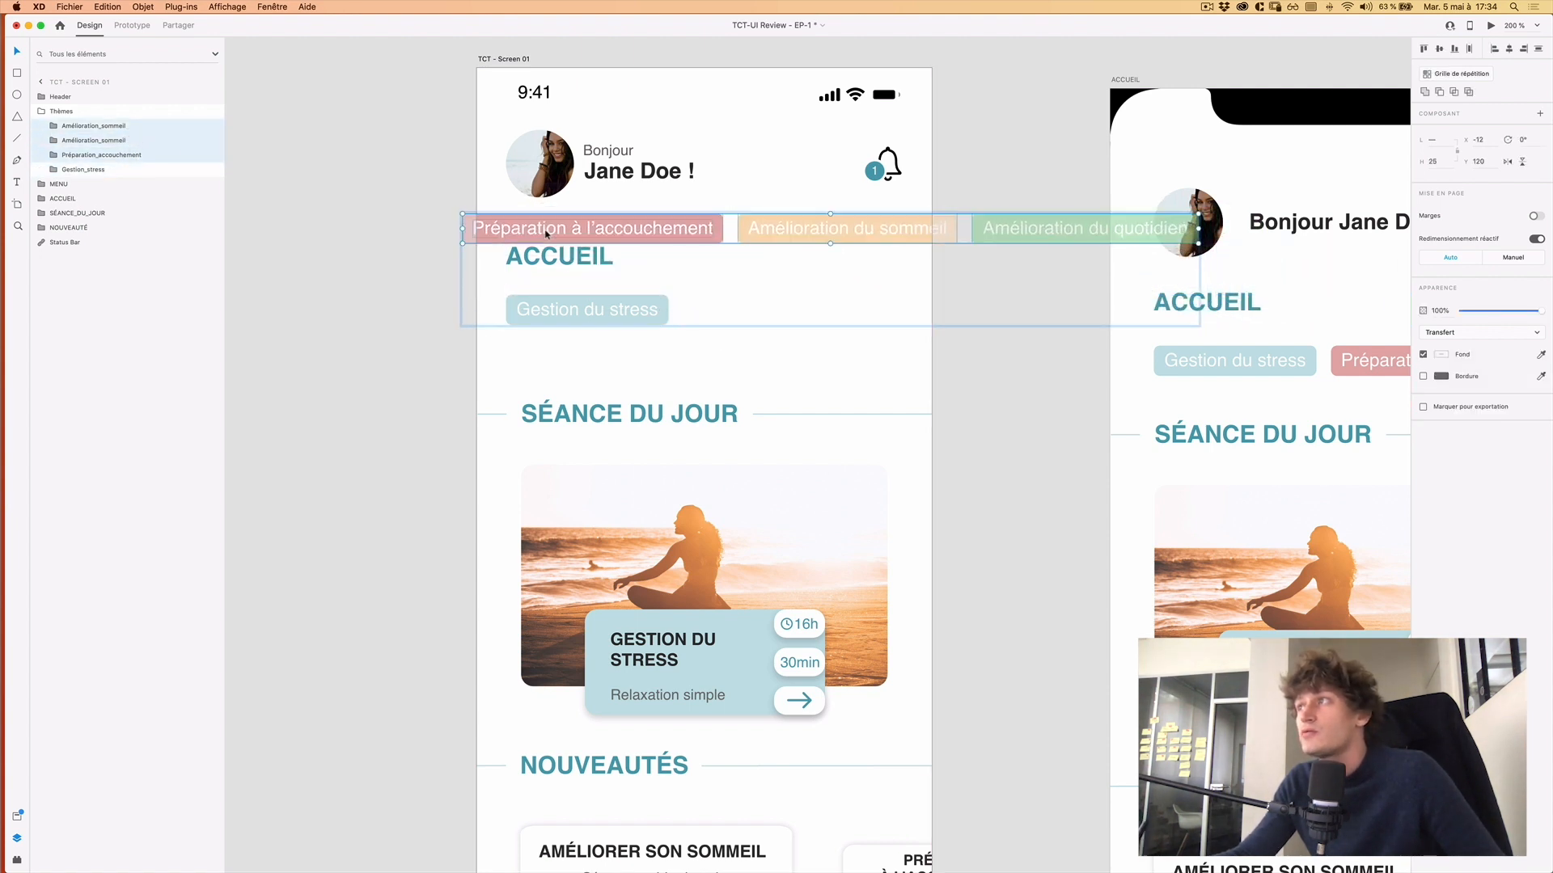
Ungroup the Gestion du stress tag and rename its rectangle layer "Badge - Background".
left_click(656, 302)
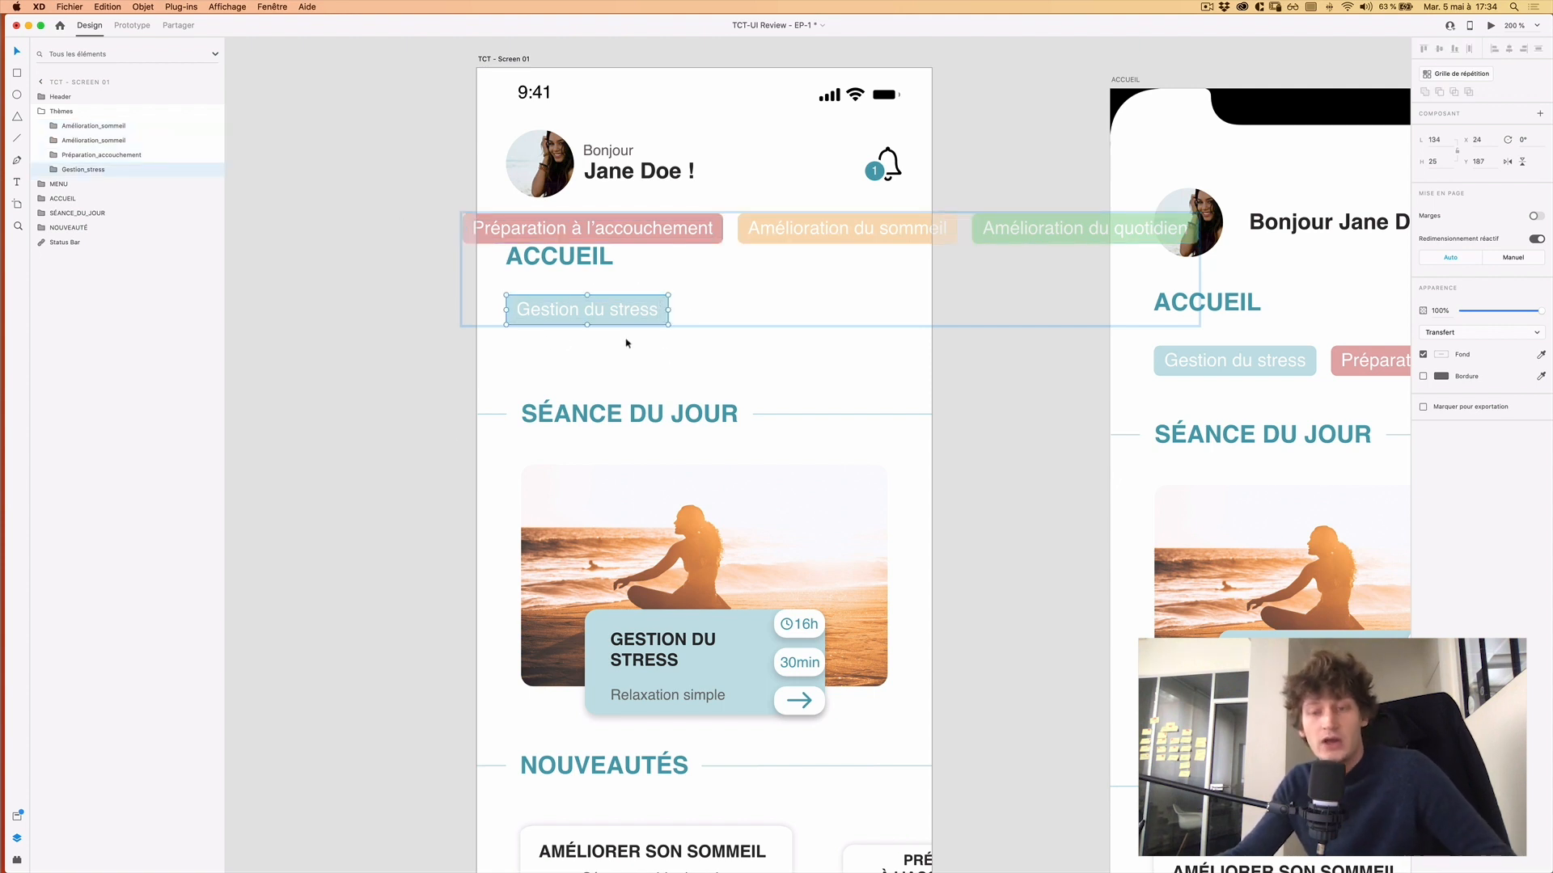
key("super+shift+g")
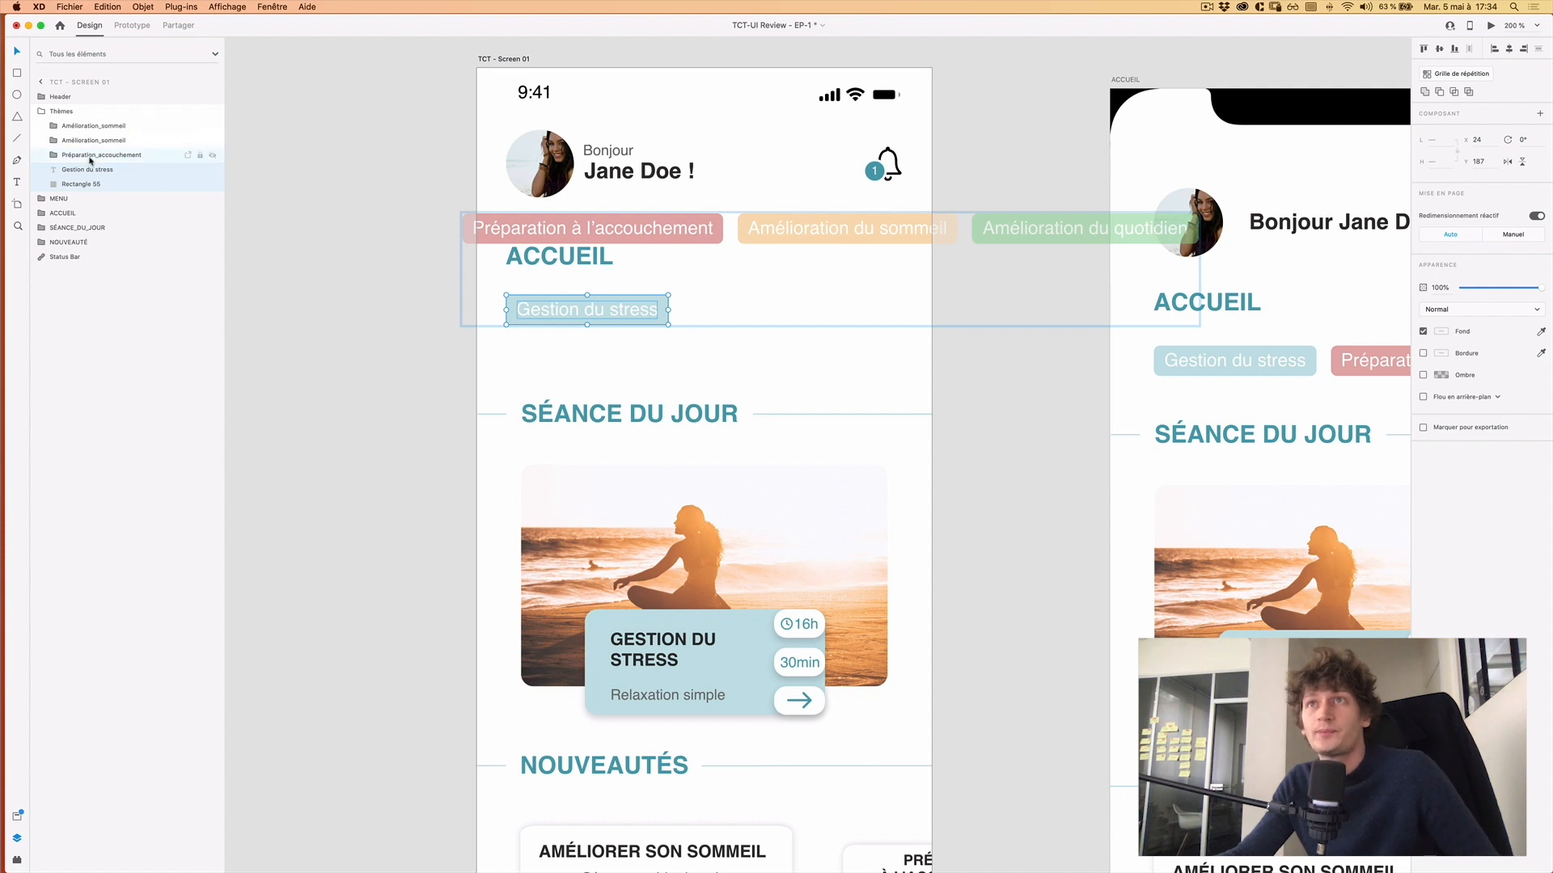
left_click(102, 183)
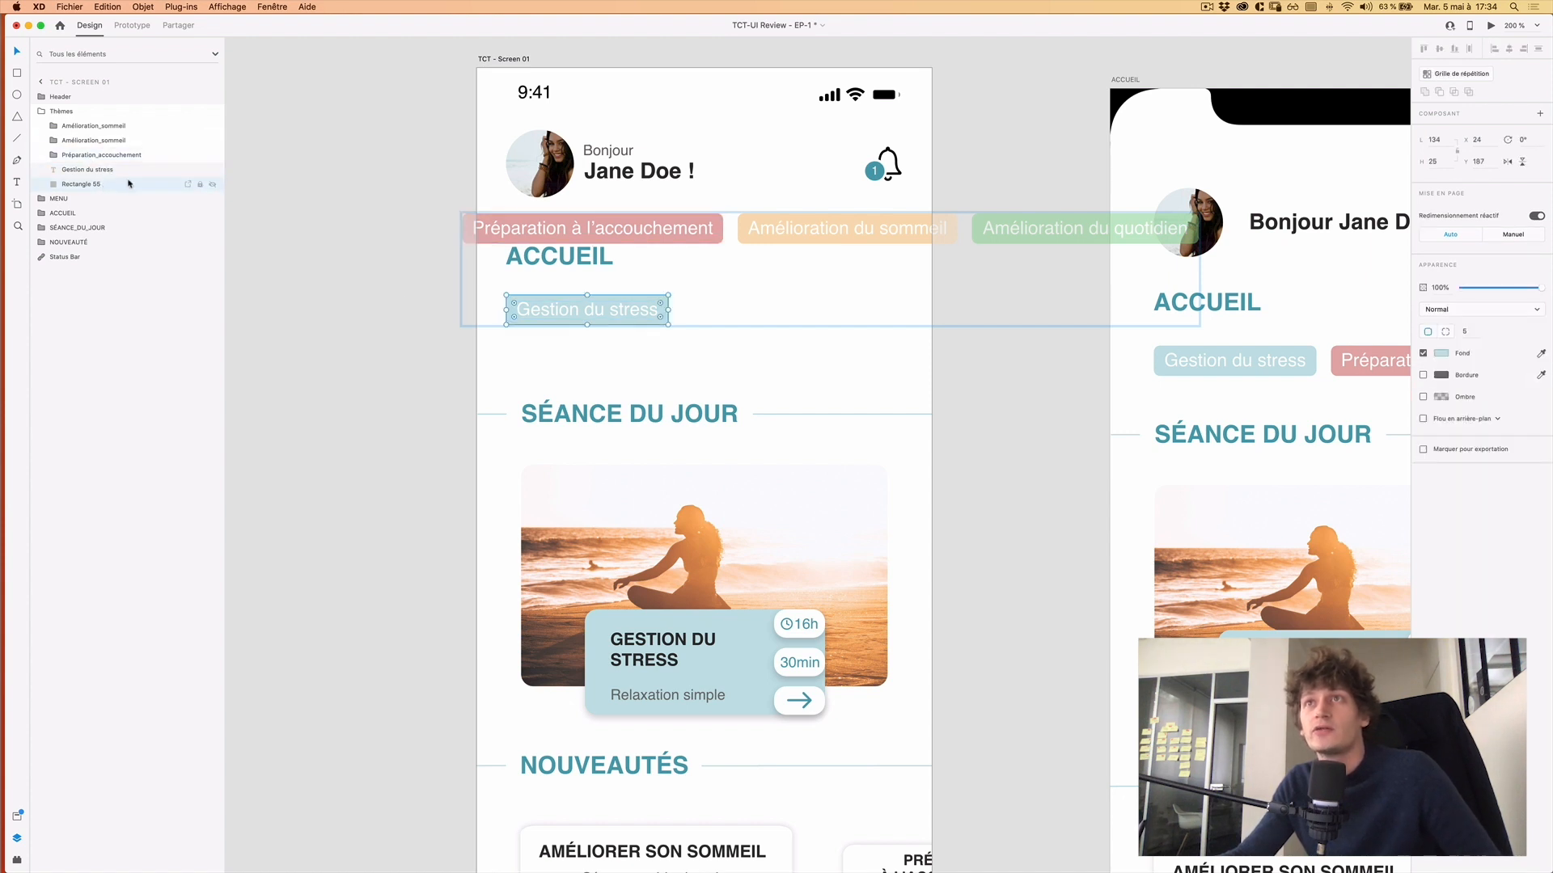
double_click(129, 183)
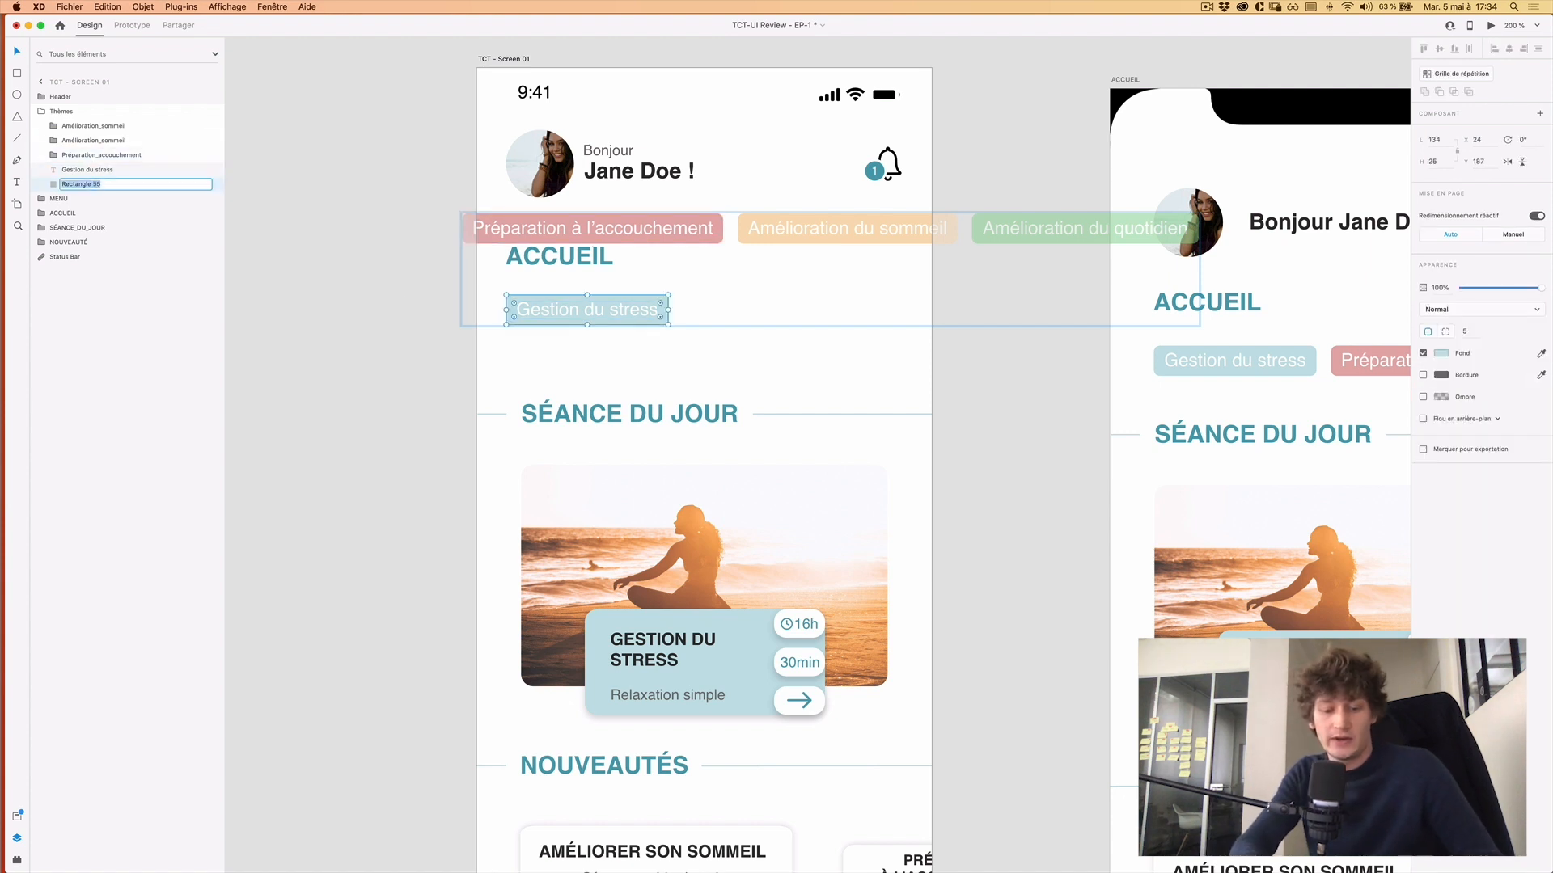
type("Badge - Bac")
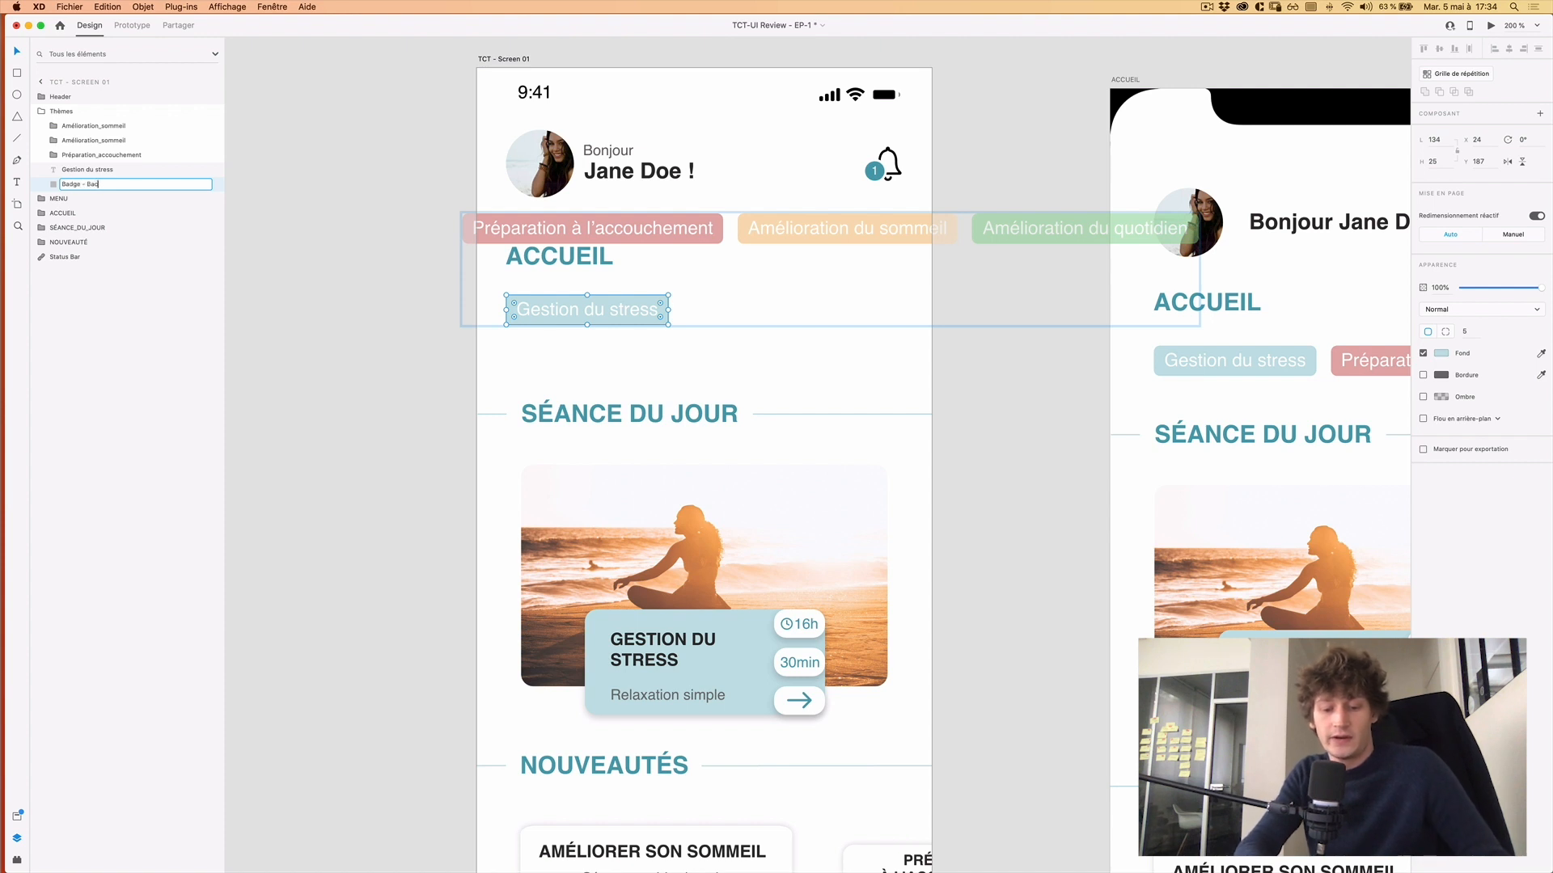
type("kground")
key("Return")
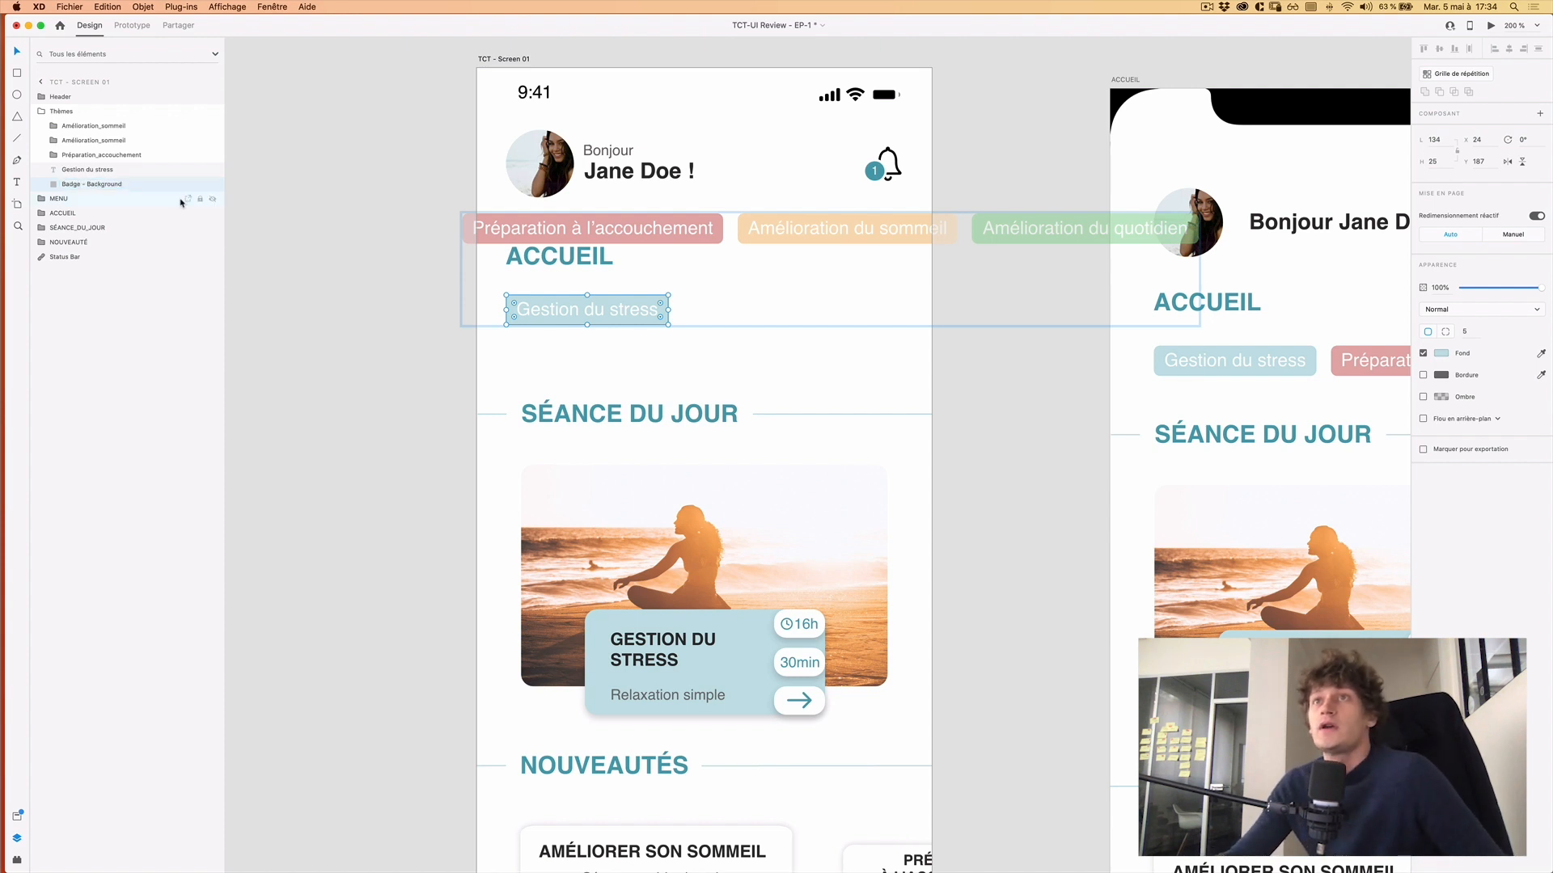
Group the Gestion du stress text with its Badge - Background rectangle.
left_click(158, 170)
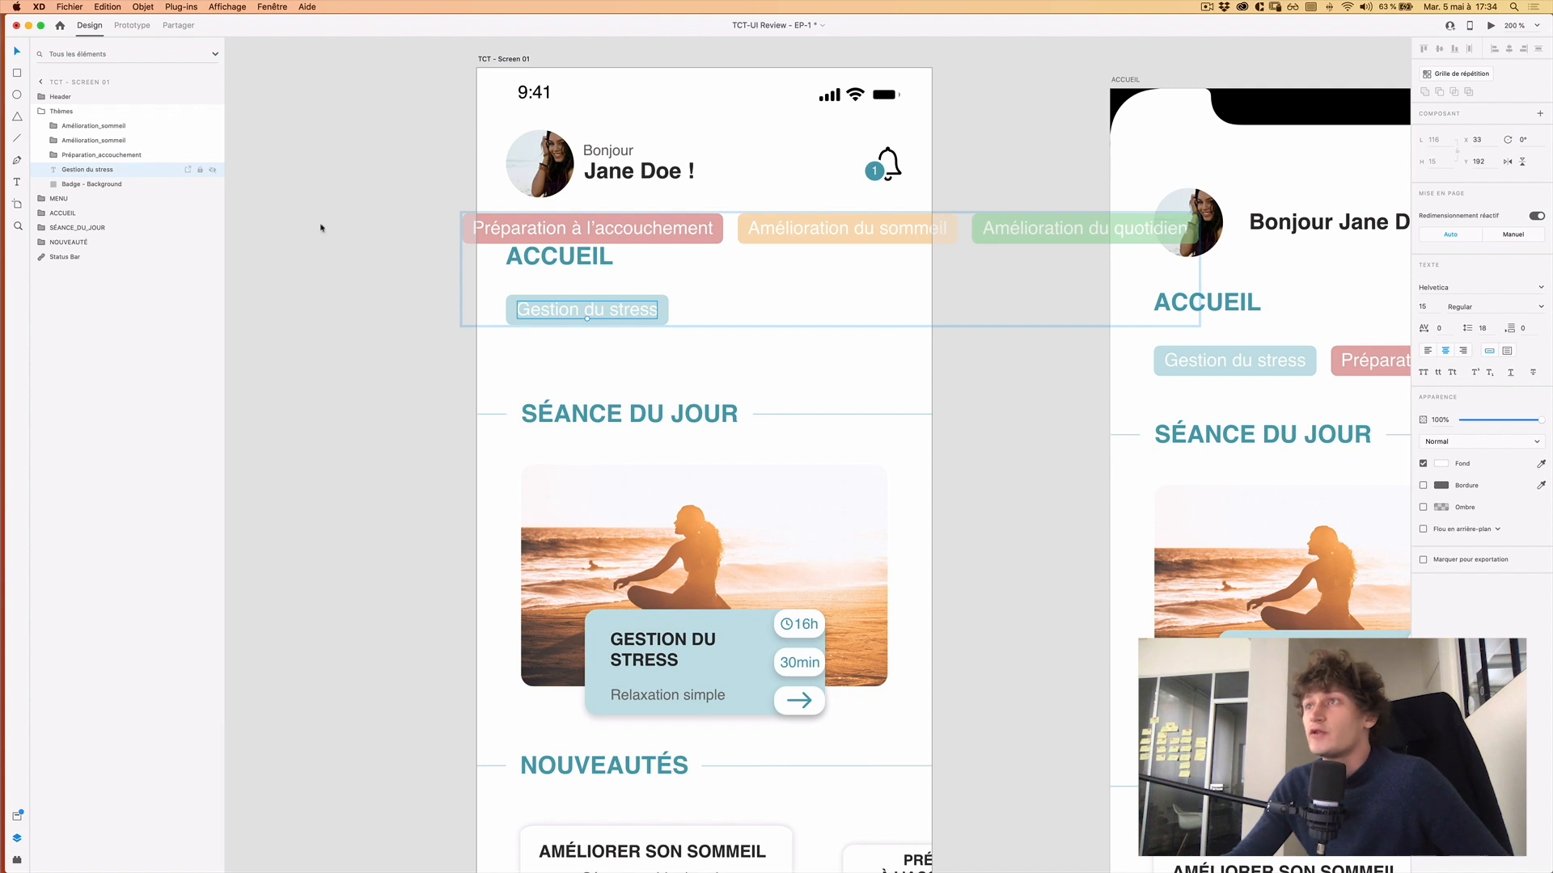
left_click(97, 185)
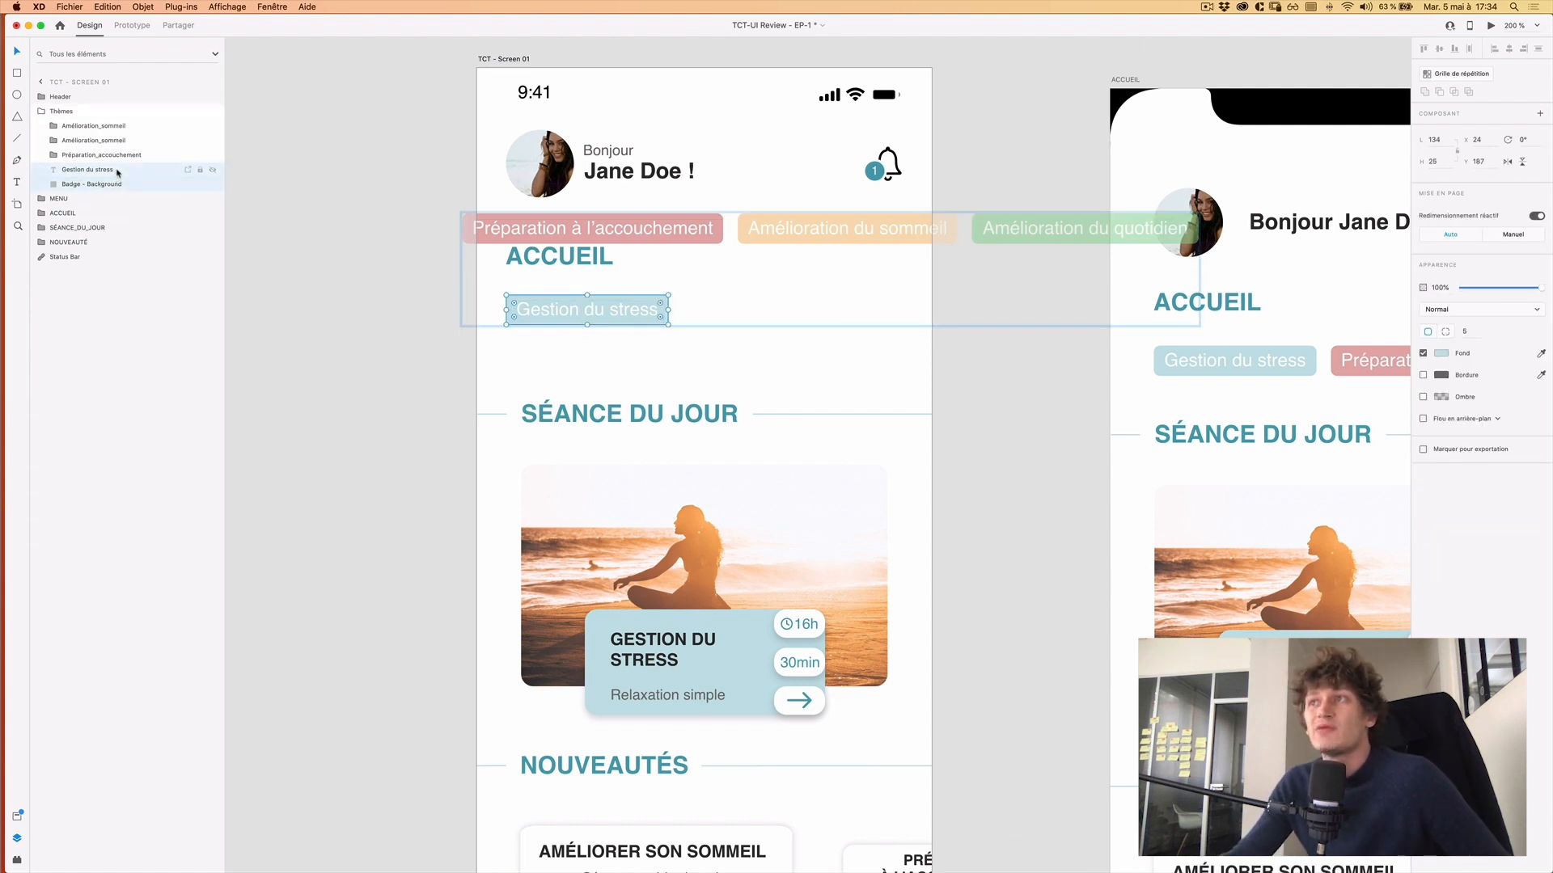
left_click(119, 171, "shift")
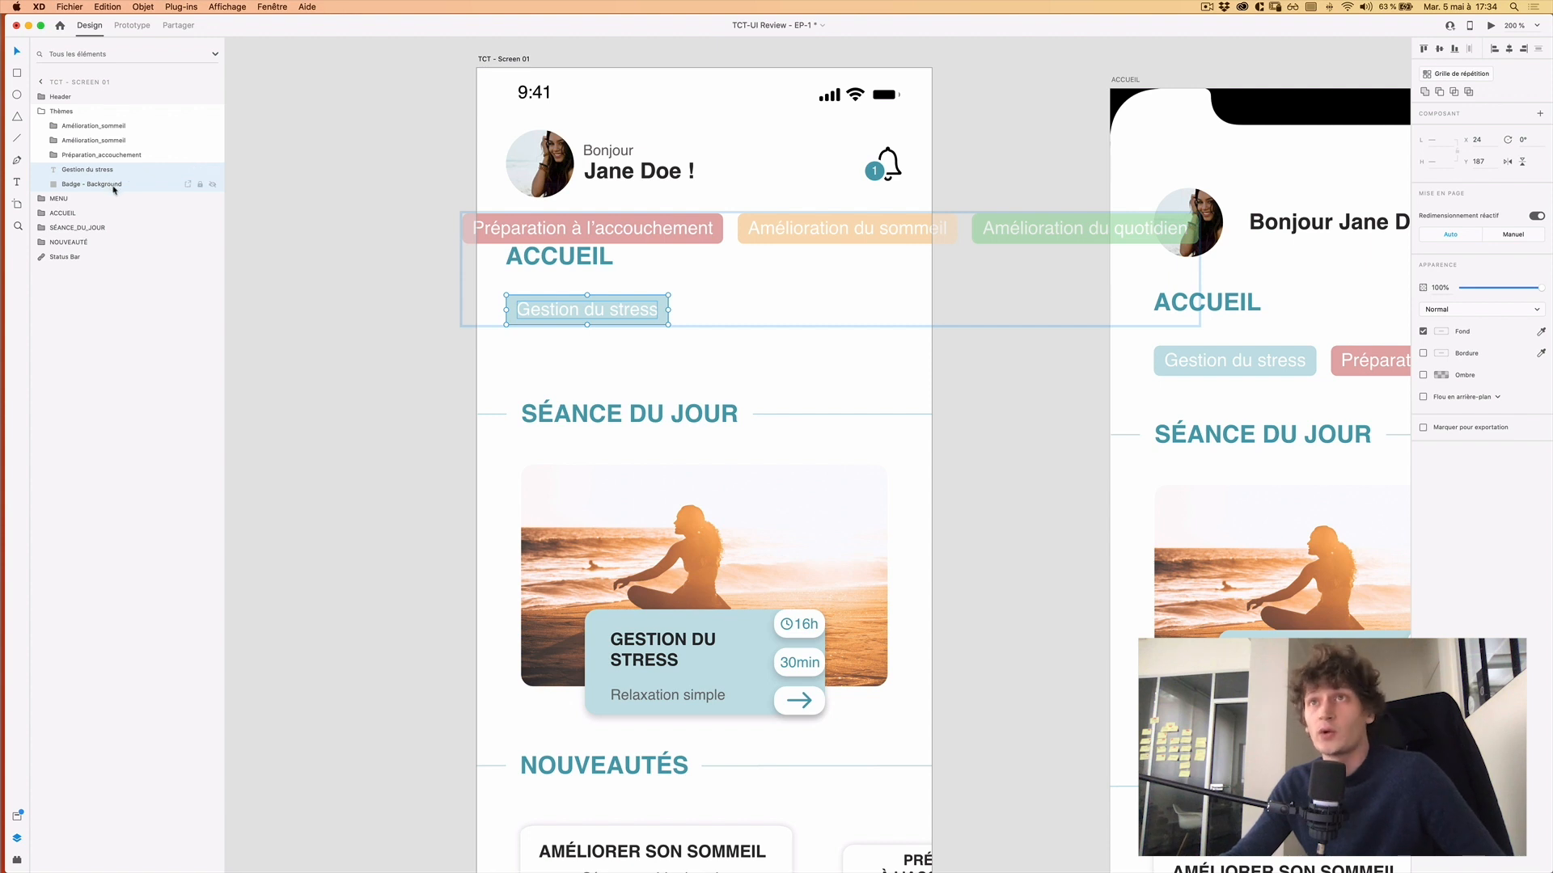
key("super+g")
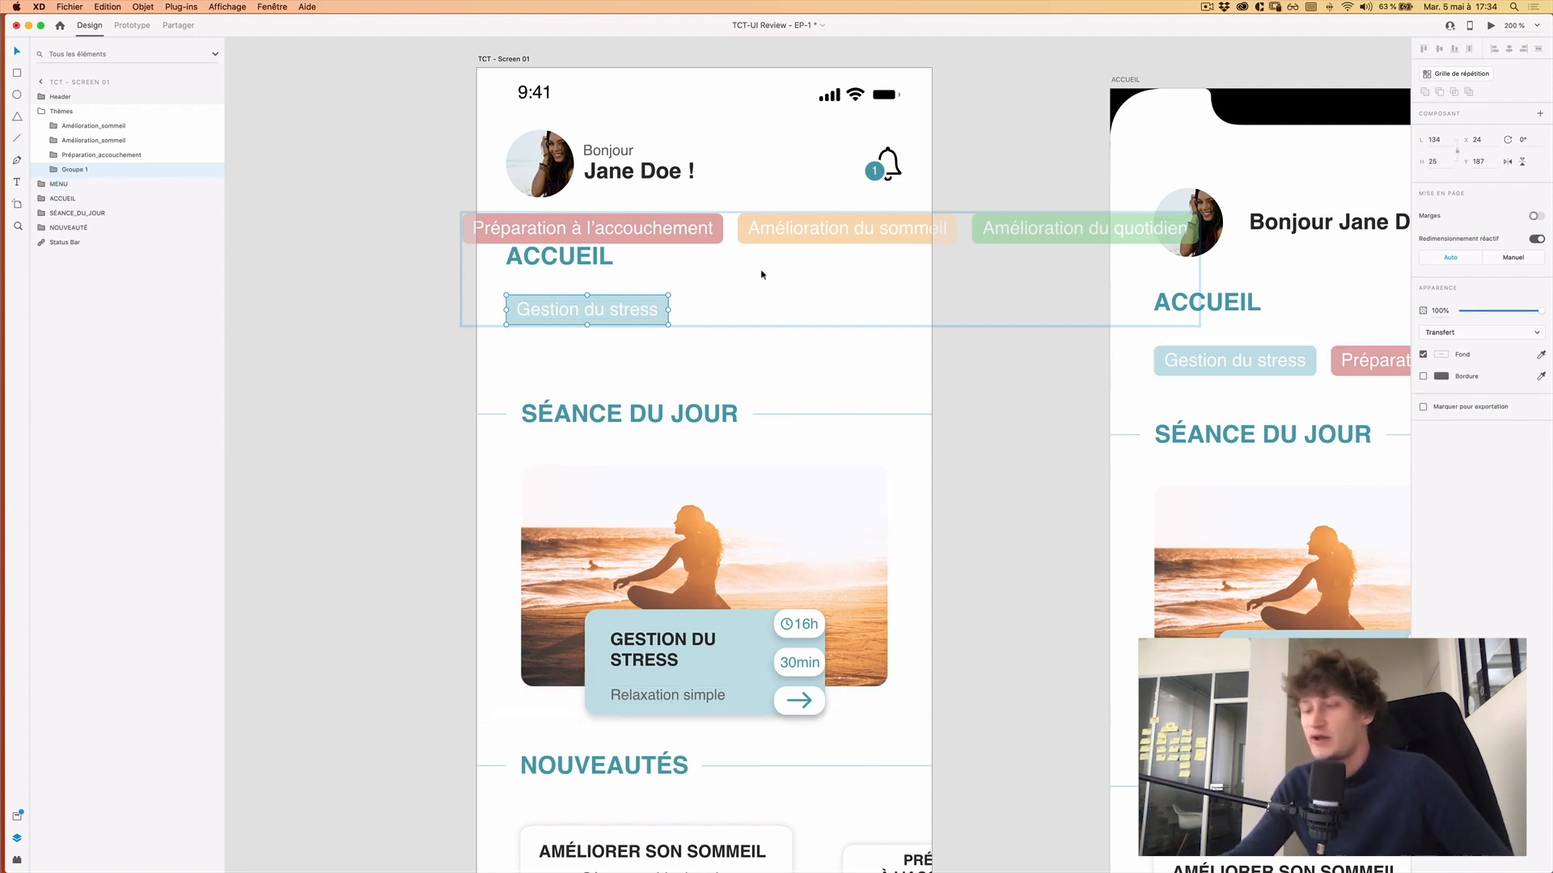
Enable padding on the new tag group with 12 at top and bottom and 16 on the right and left.
left_click(1534, 217)
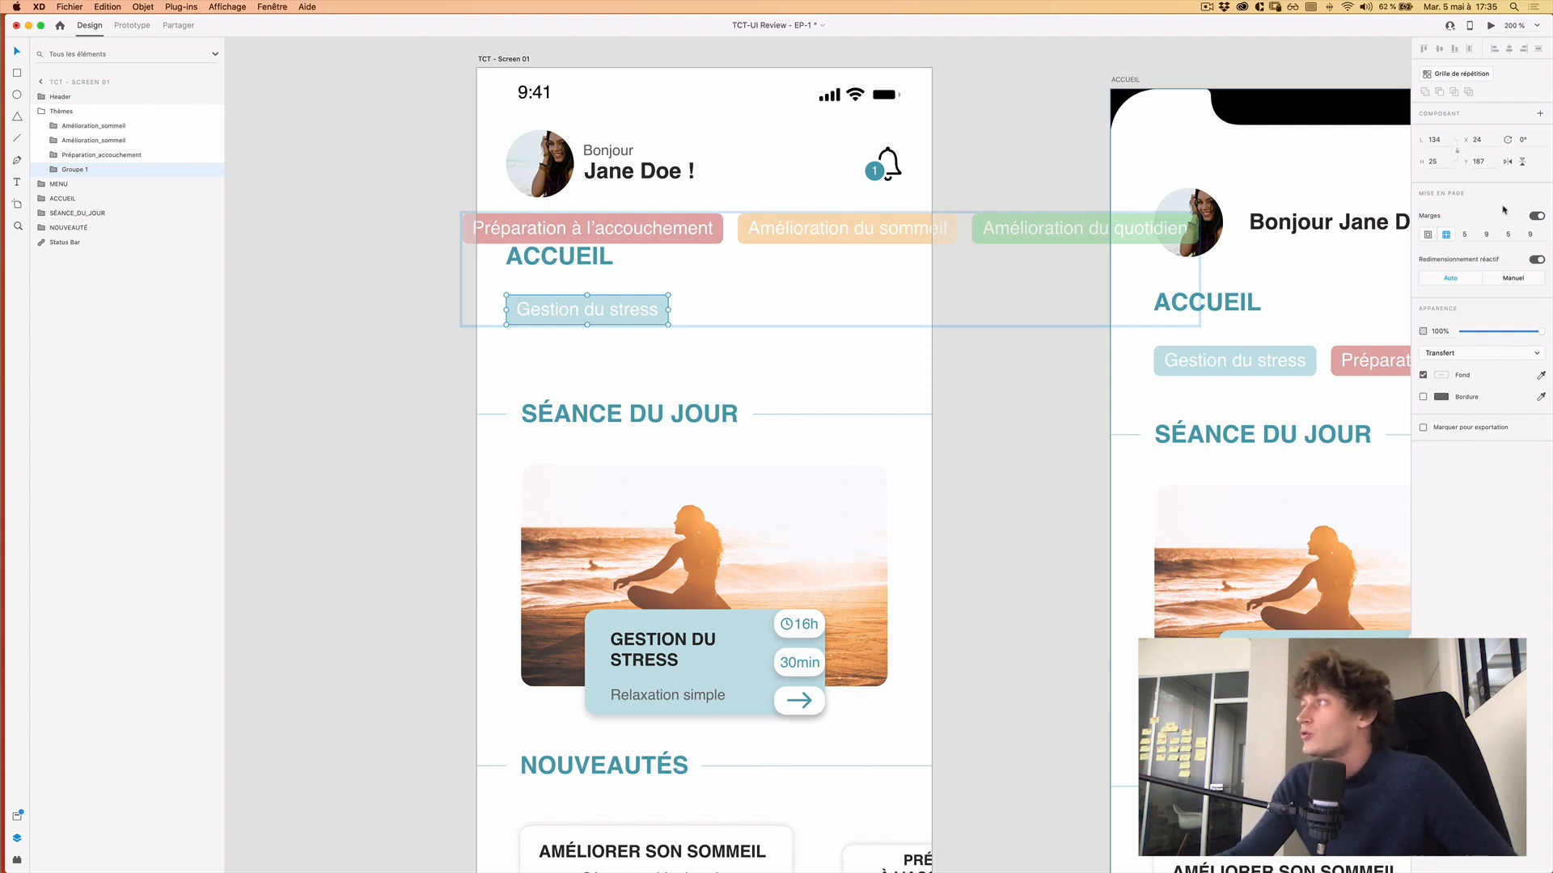
left_click(1463, 234)
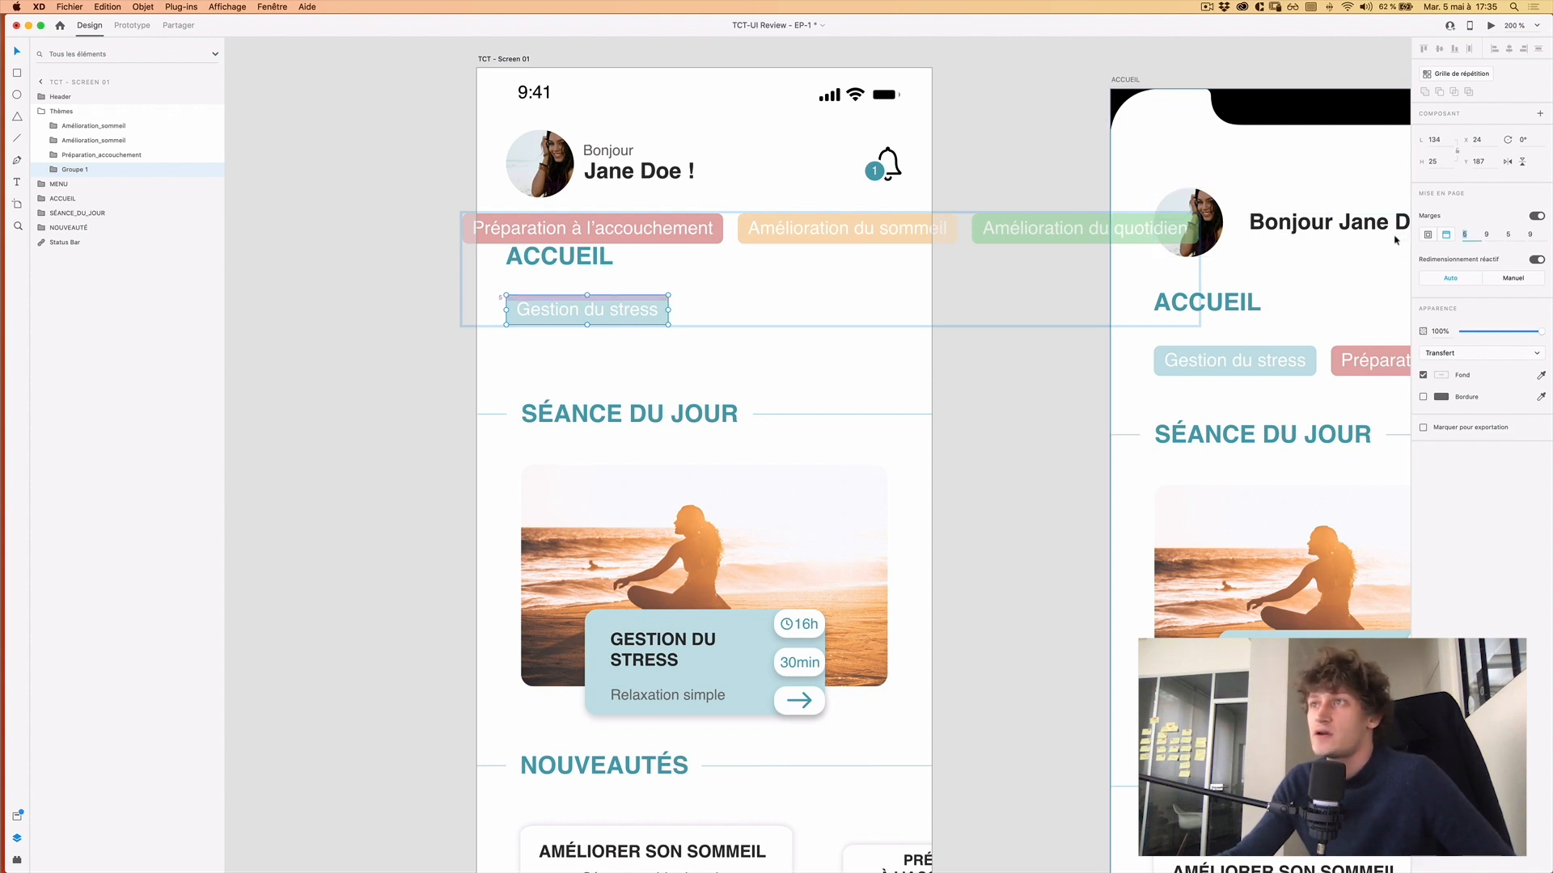
type("12")
key("Tab")
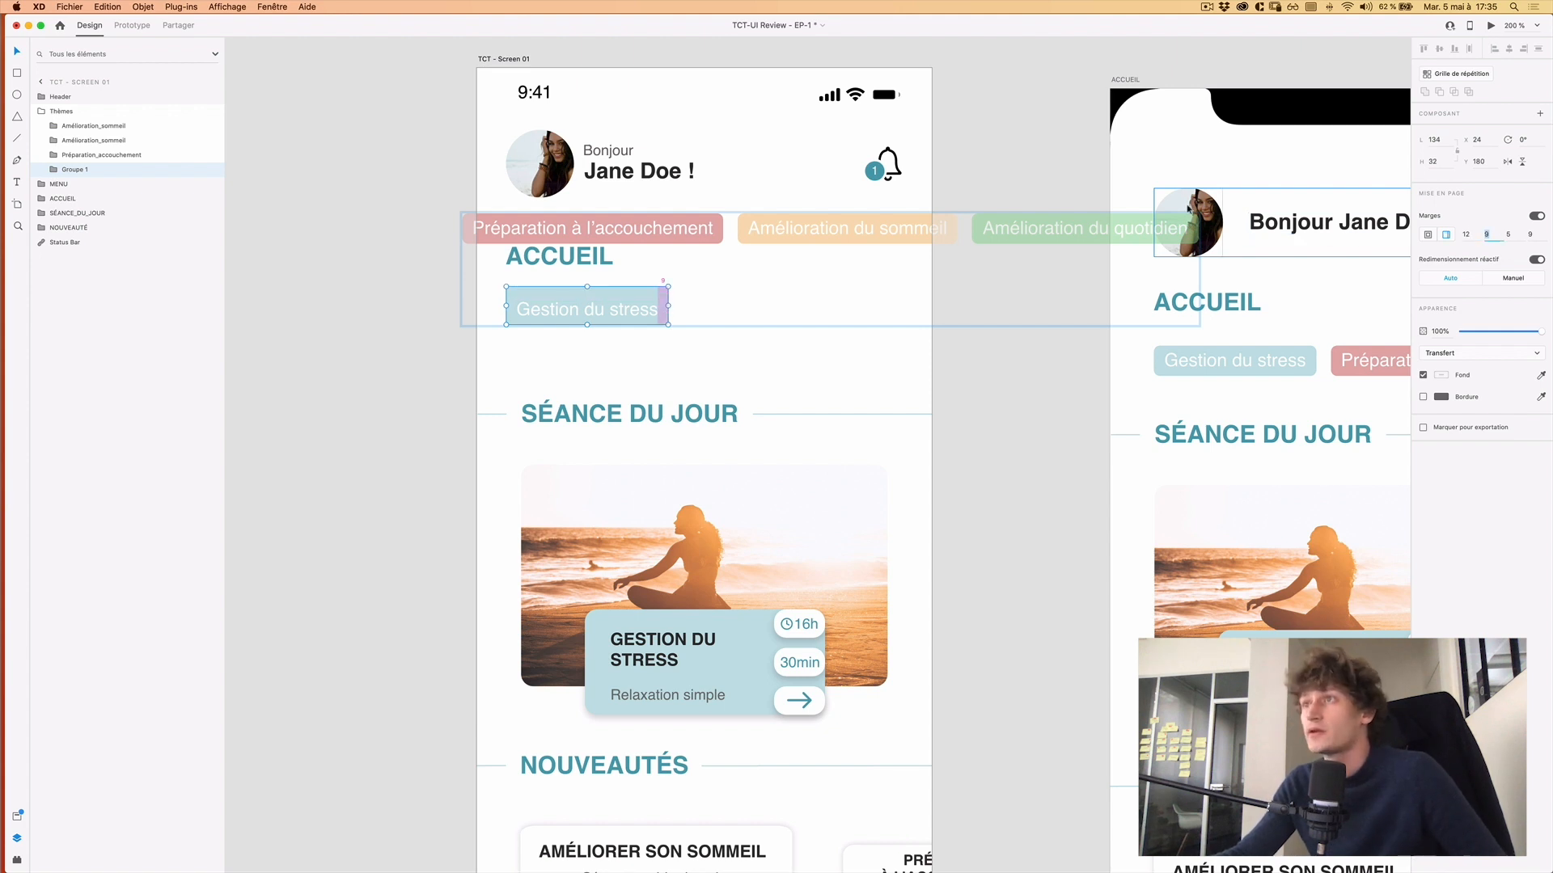
type("16")
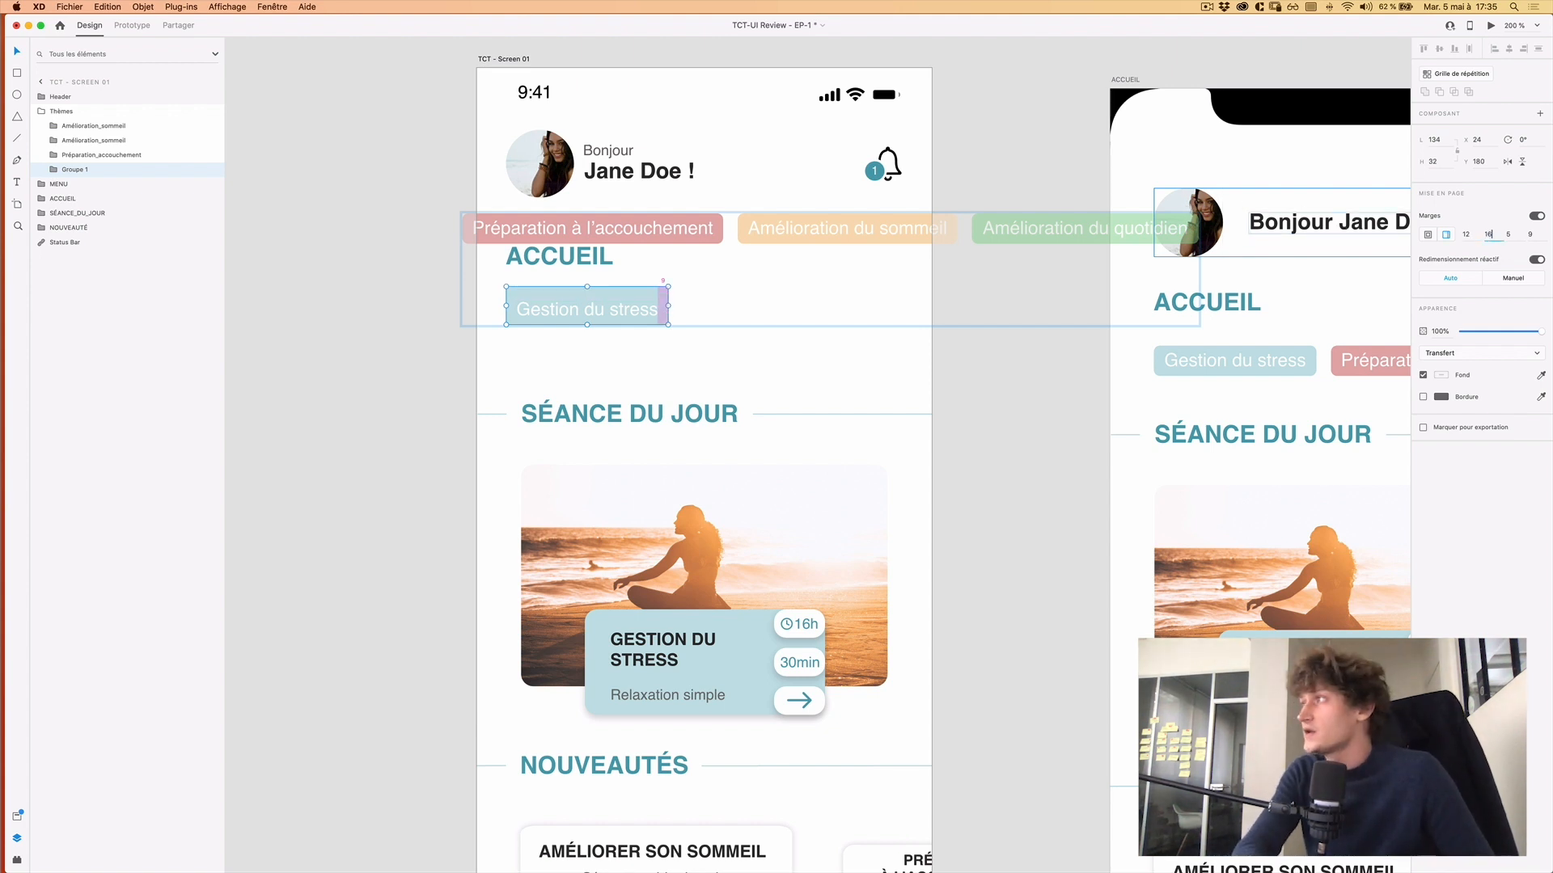
key("Tab")
type("1")
key("Tab")
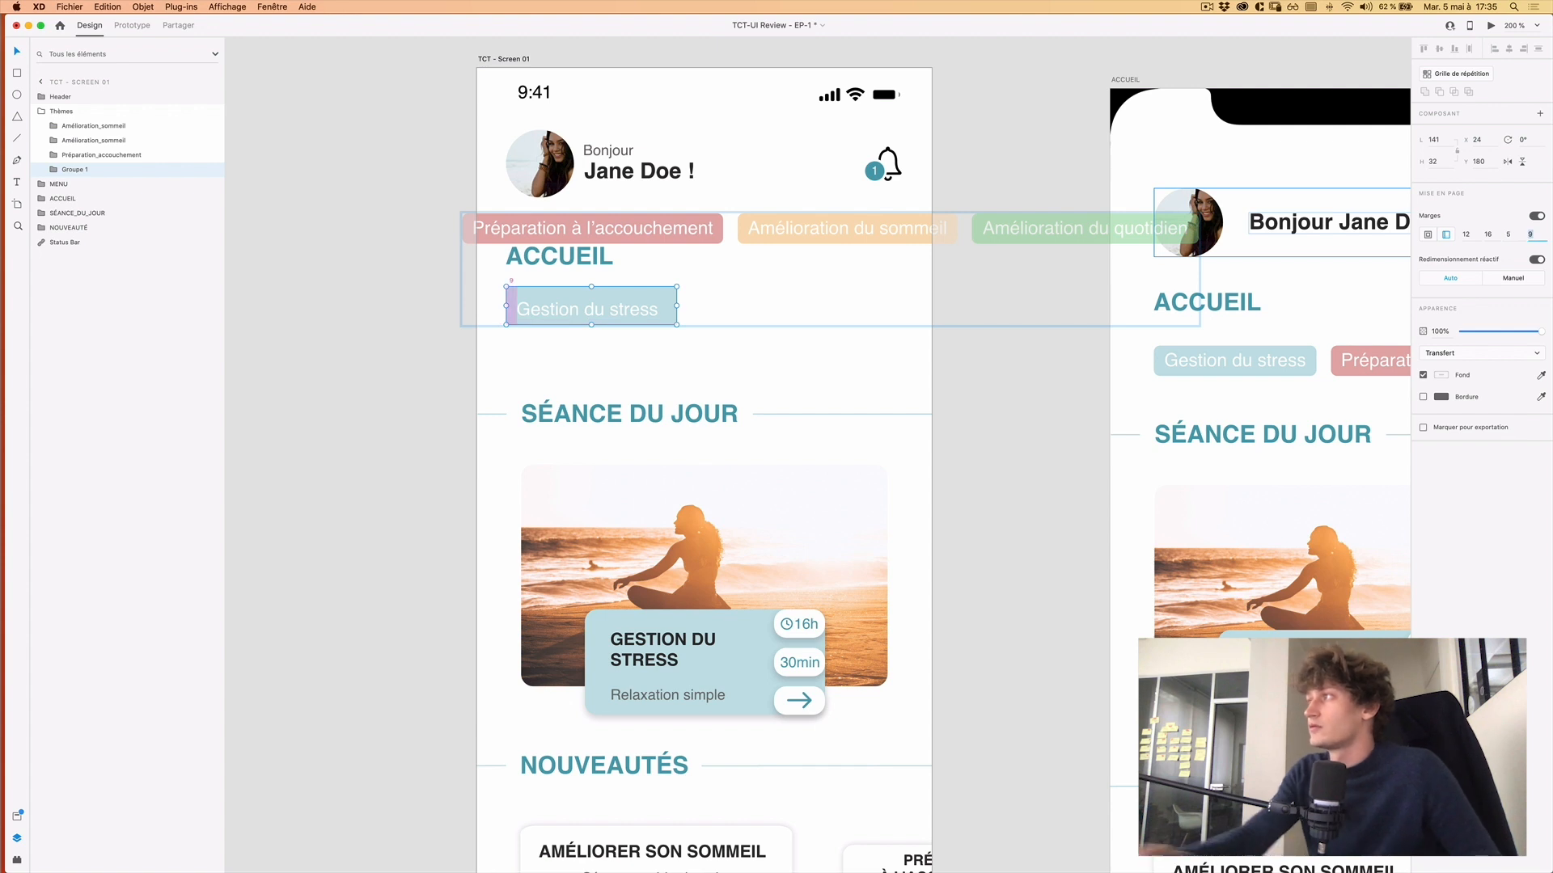
left_click(1507, 238)
type("12")
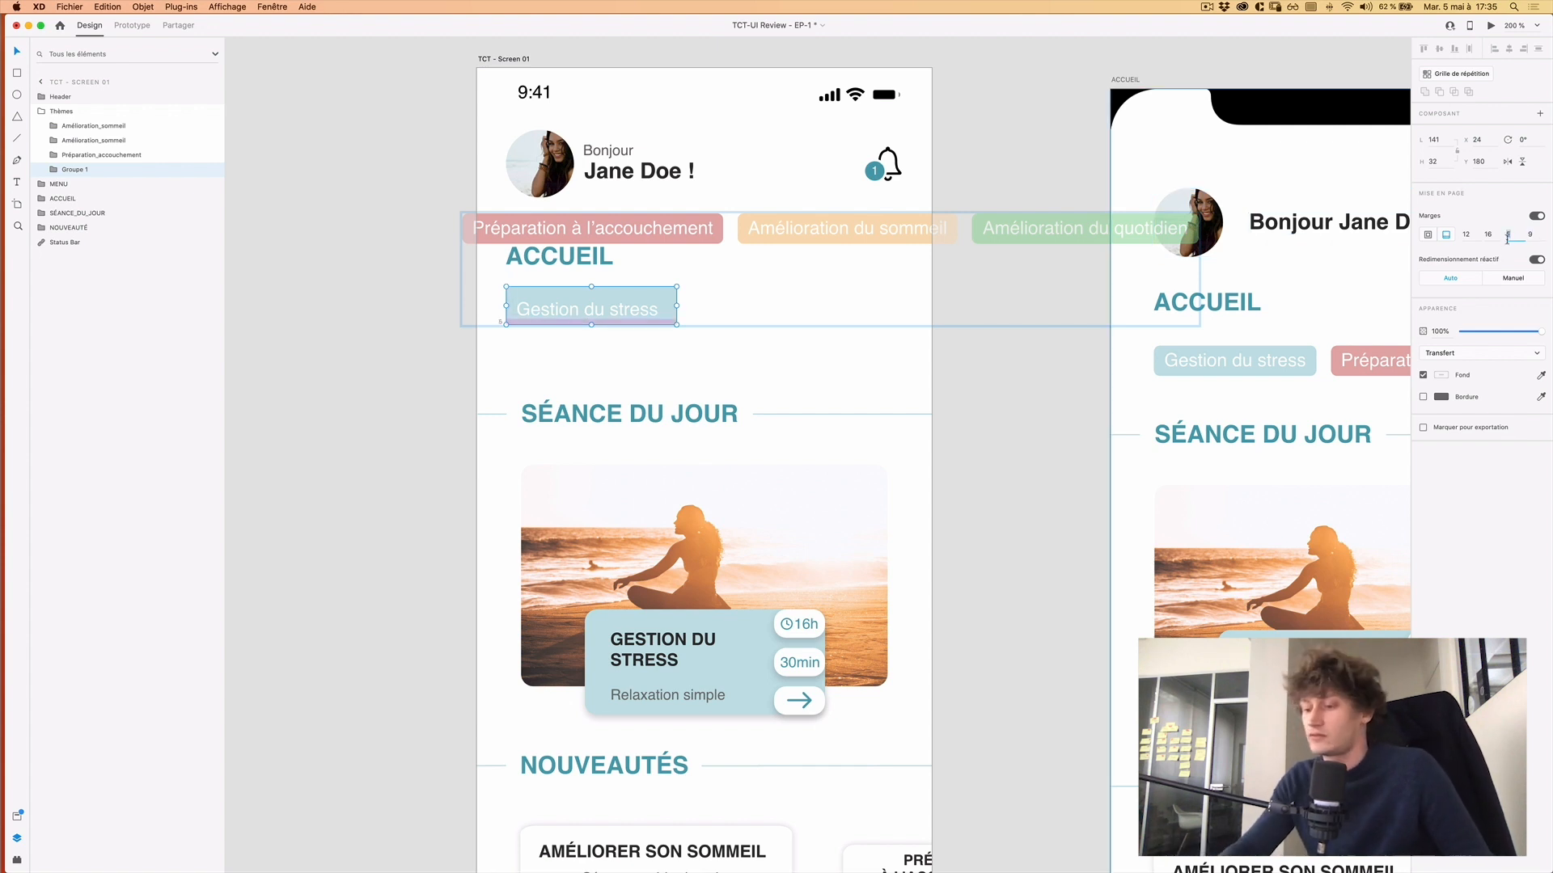
key("Tab")
type("16")
key("Tab")
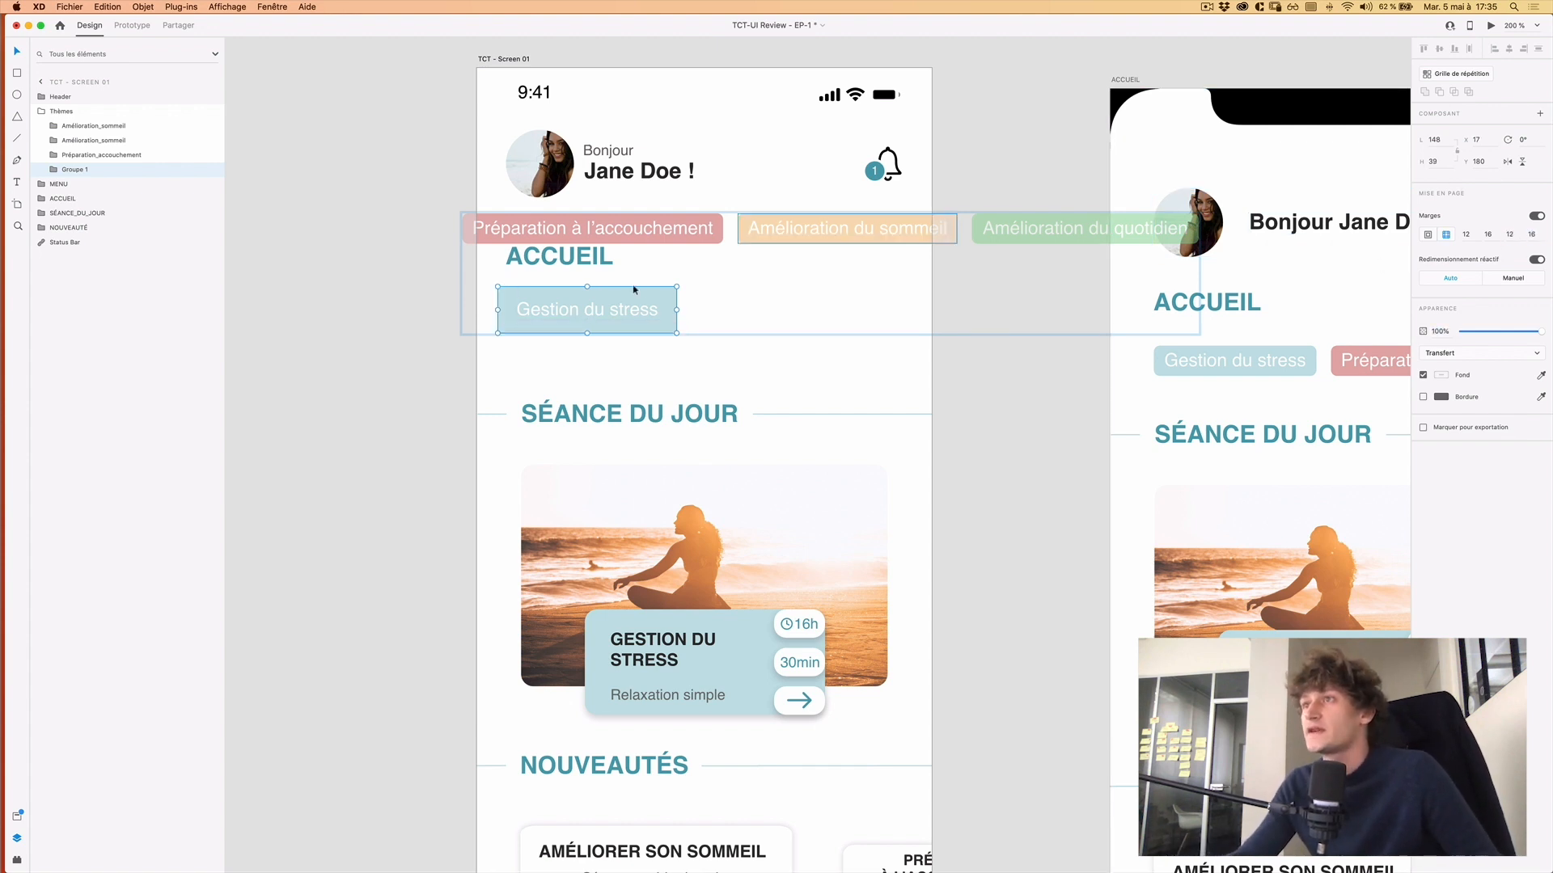
key("Escape")
Set the corner radius of the tag's Badge - Background rectangle to 4, leaving the tag group selected.
double_click(667, 296)
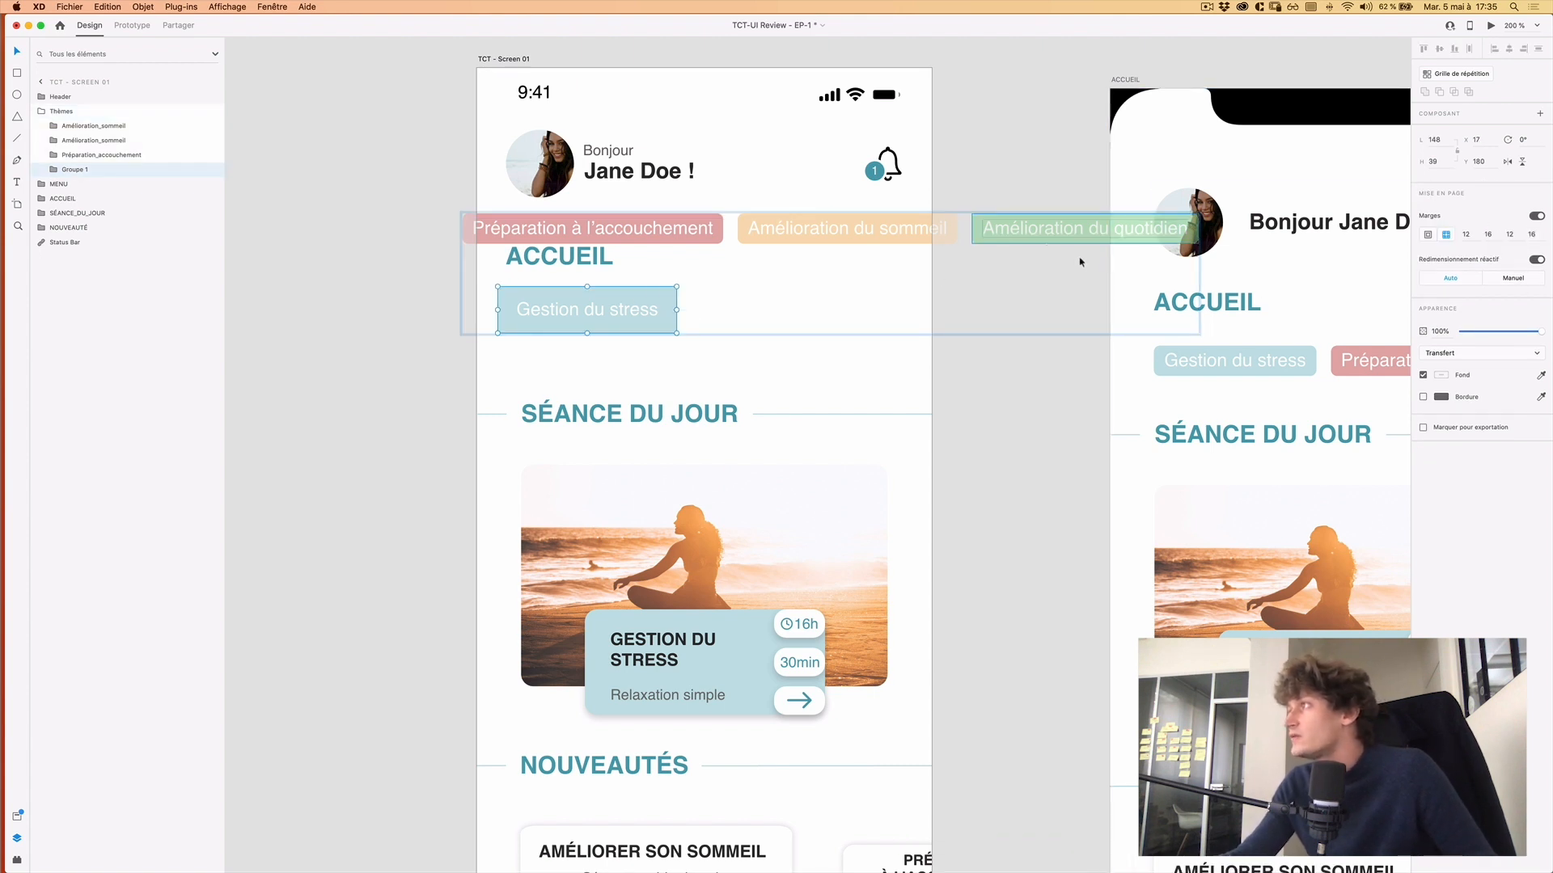
left_click(54, 169)
left_click(103, 199)
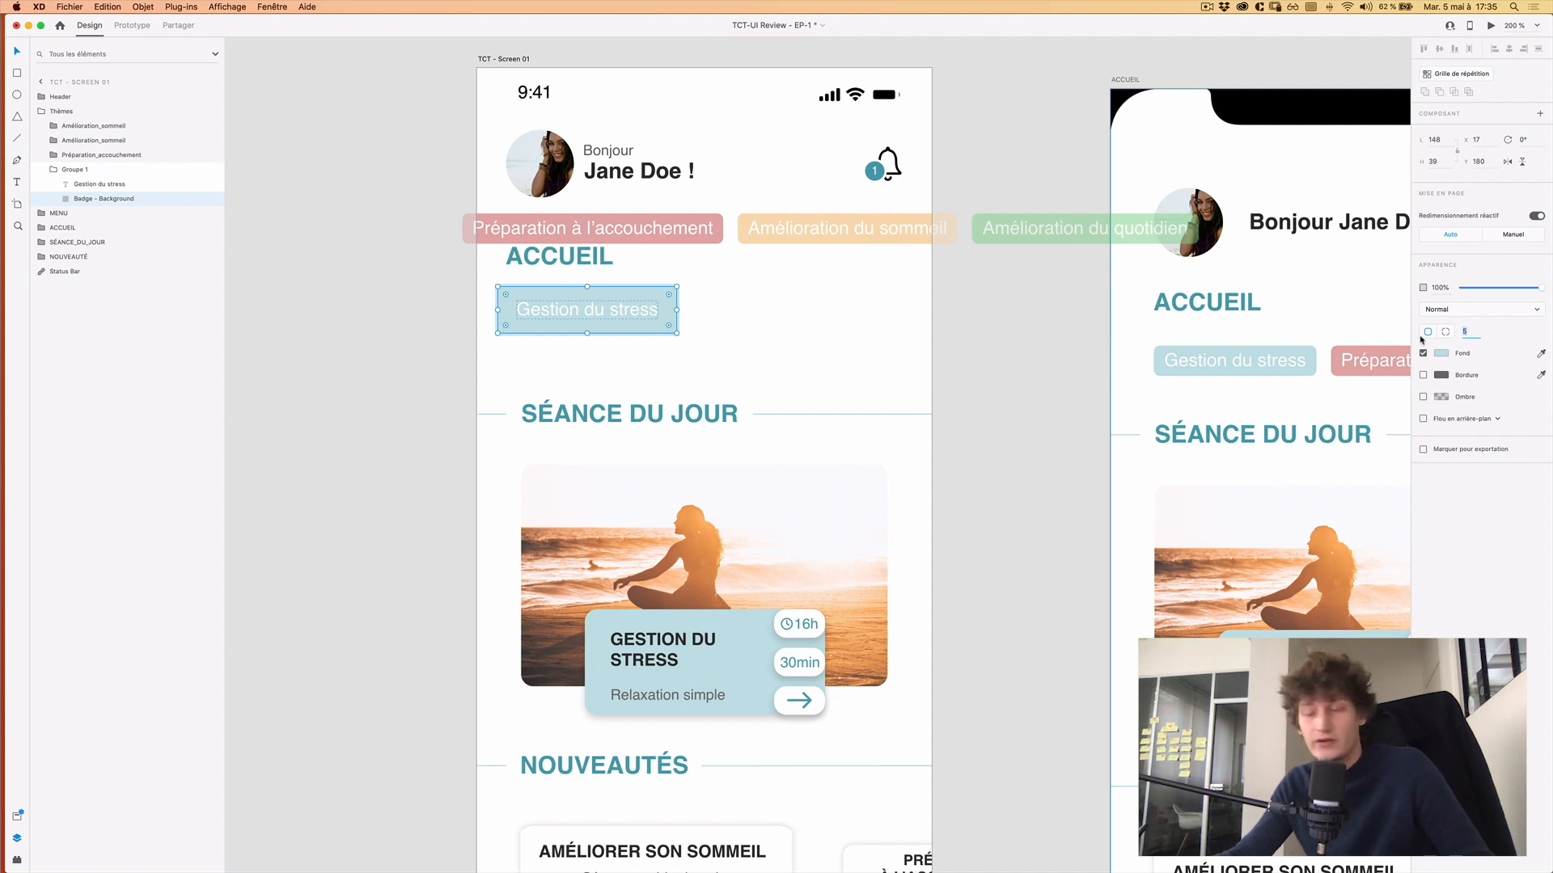
type("4")
key("Tab")
key("Escape")
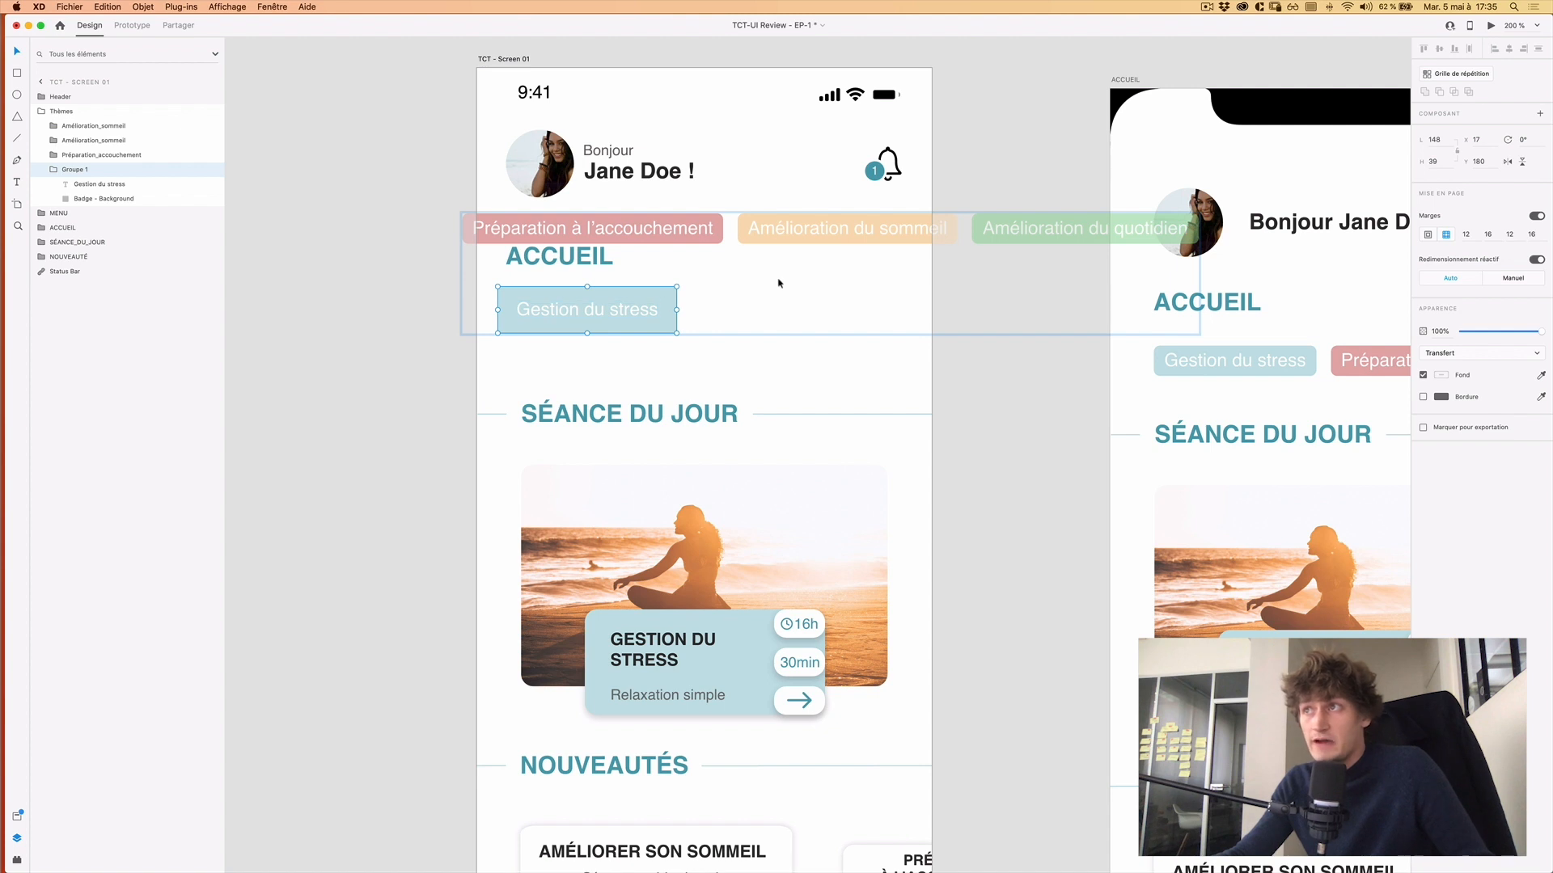
Try to set the height of the Gestion du stress tag group to 40.
left_click(1433, 160)
type("40")
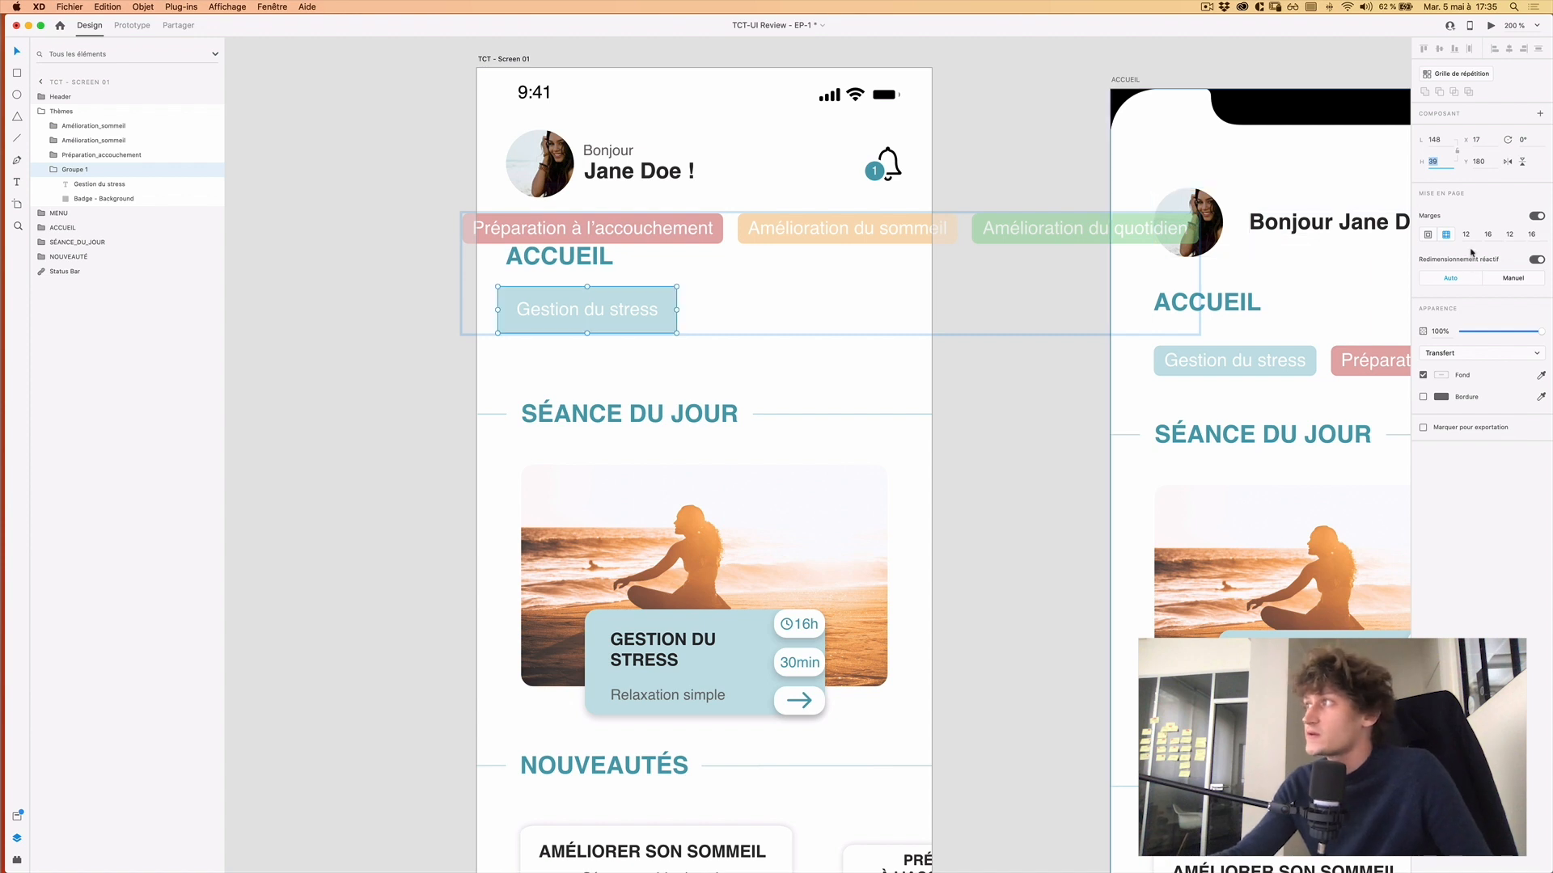
left_click(520, 306)
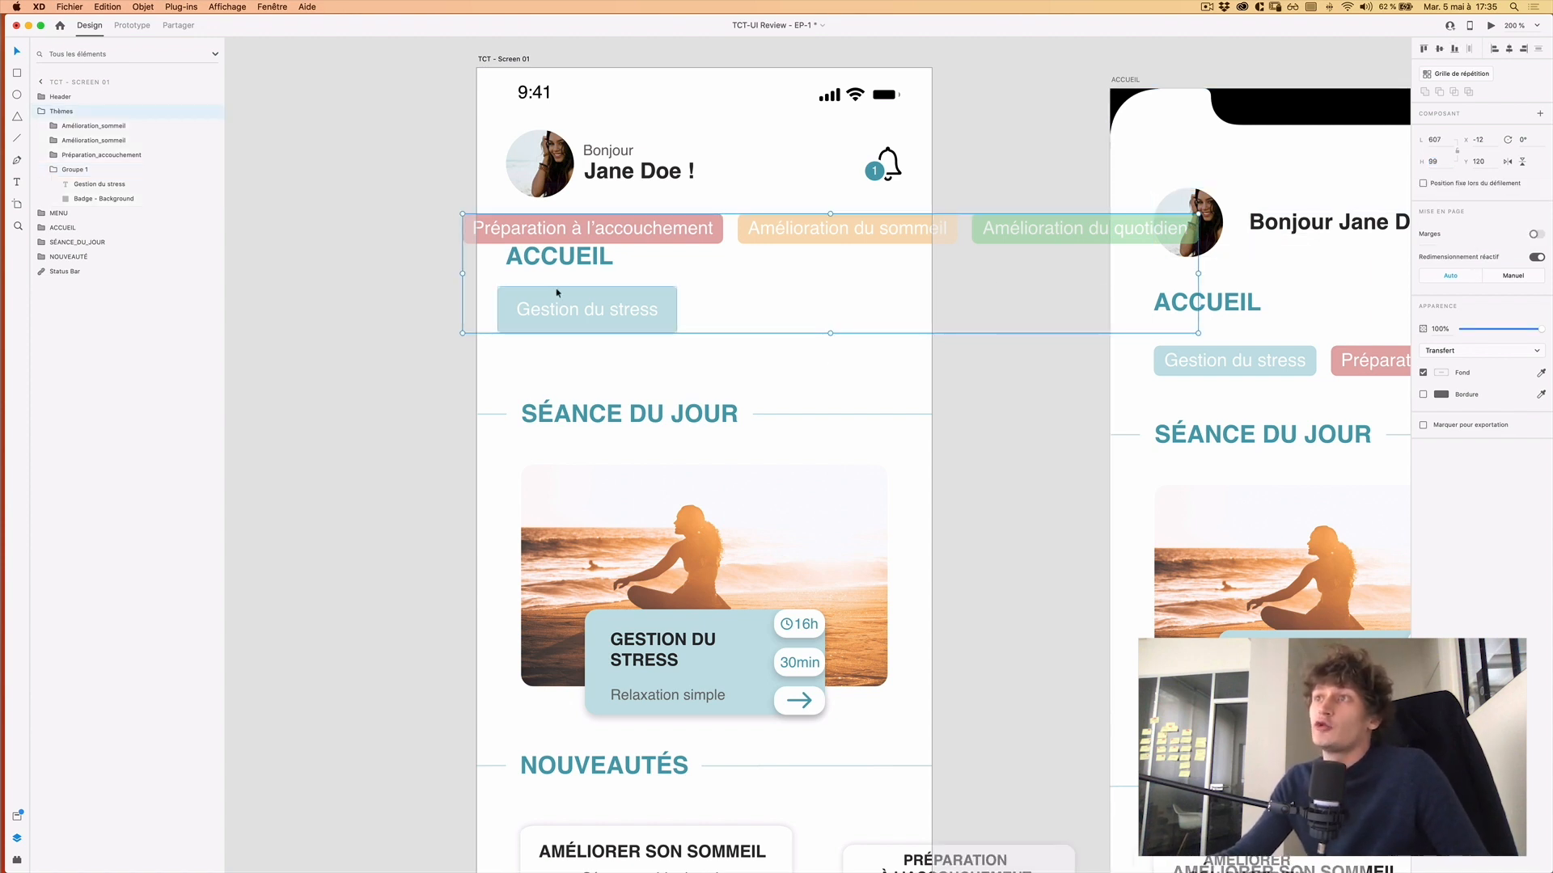
Duplicate the Gestion du stress tag to its right and change the copy's text to École.
double_click(578, 295)
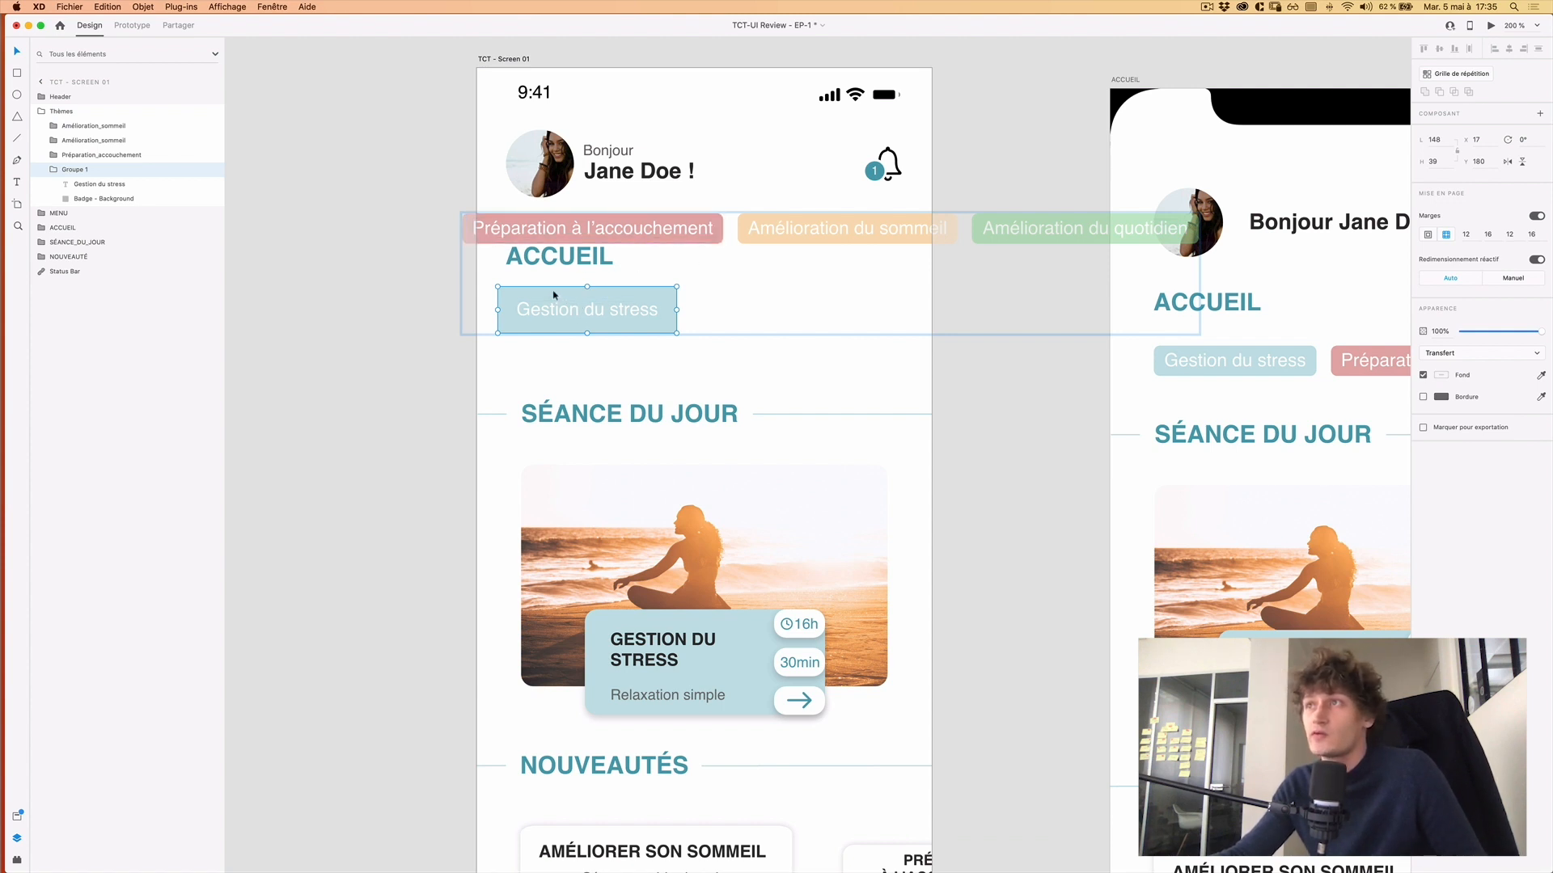
left_click_drag(554, 295, 770, 328)
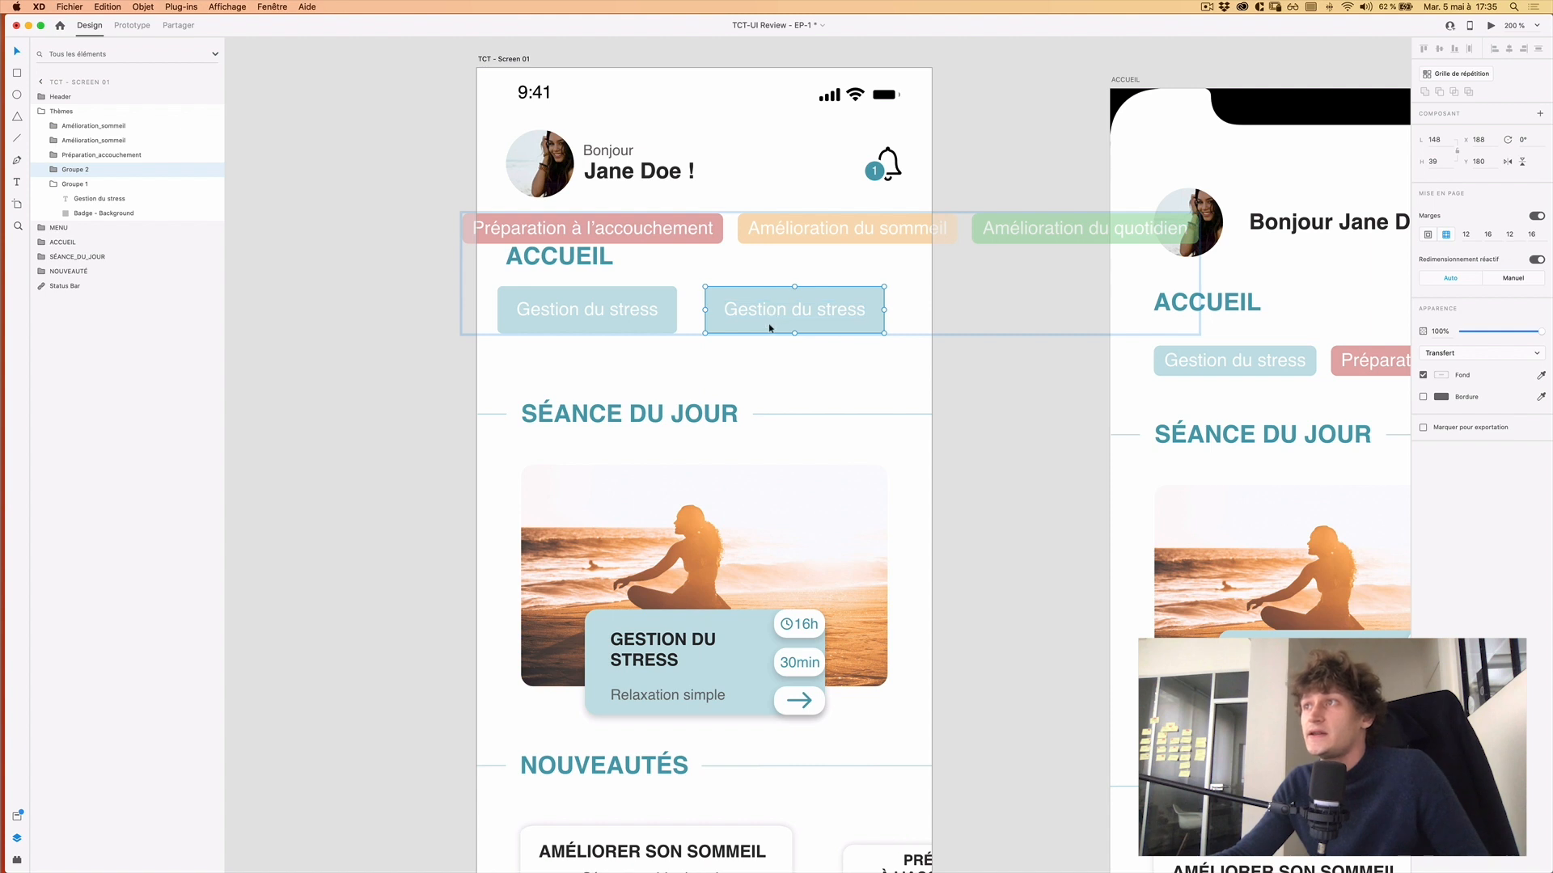
double_click(792, 318)
double_click(802, 310)
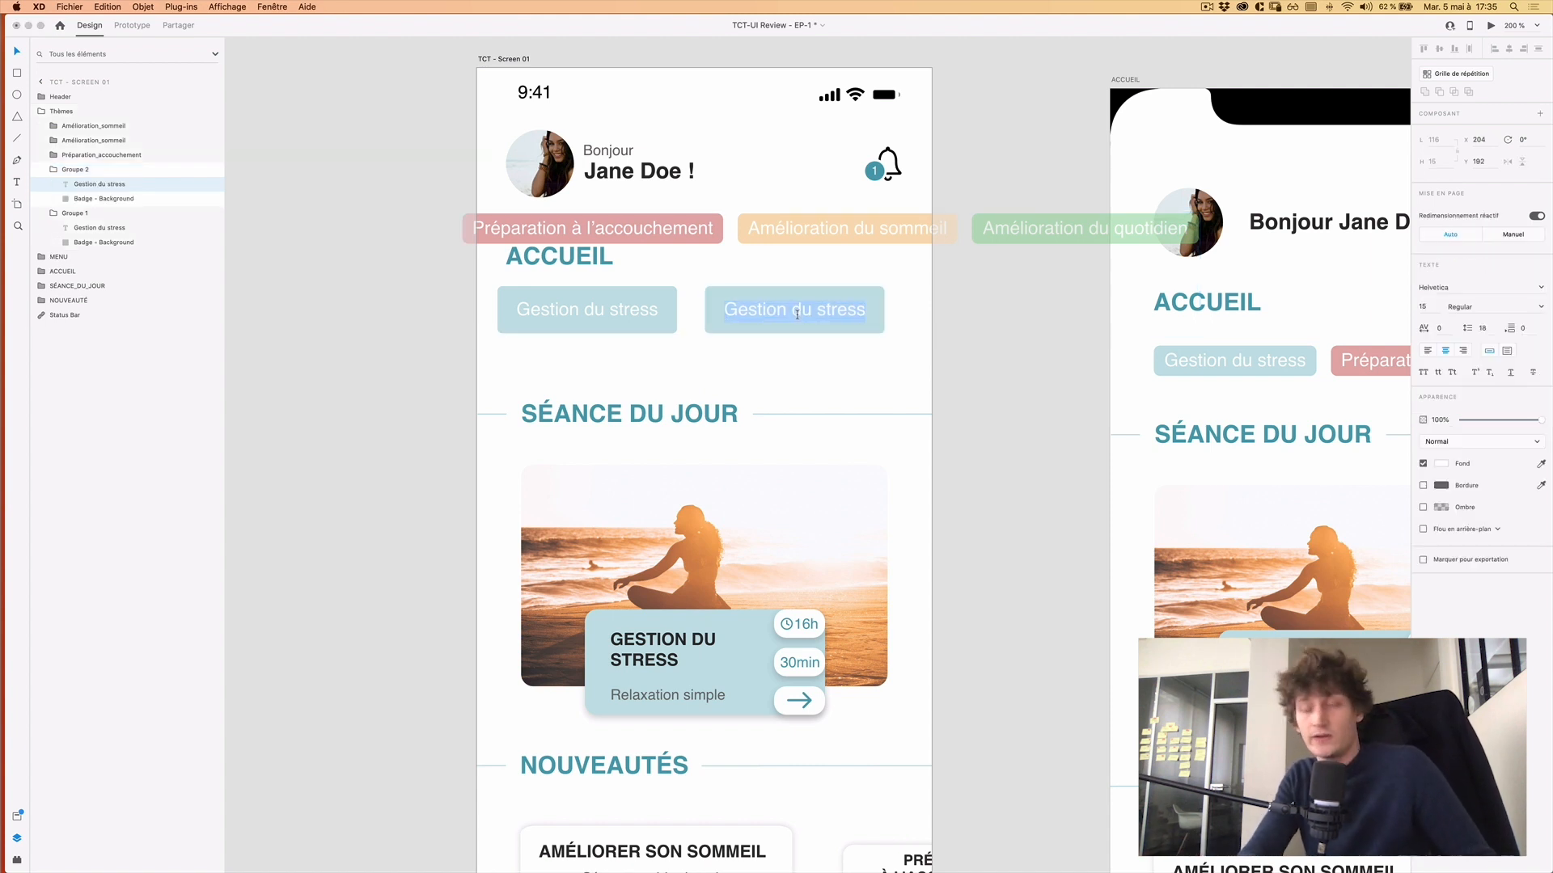
type("ECOL")
key("BackSpace")
key("BackSpace")
key("BackSpace")
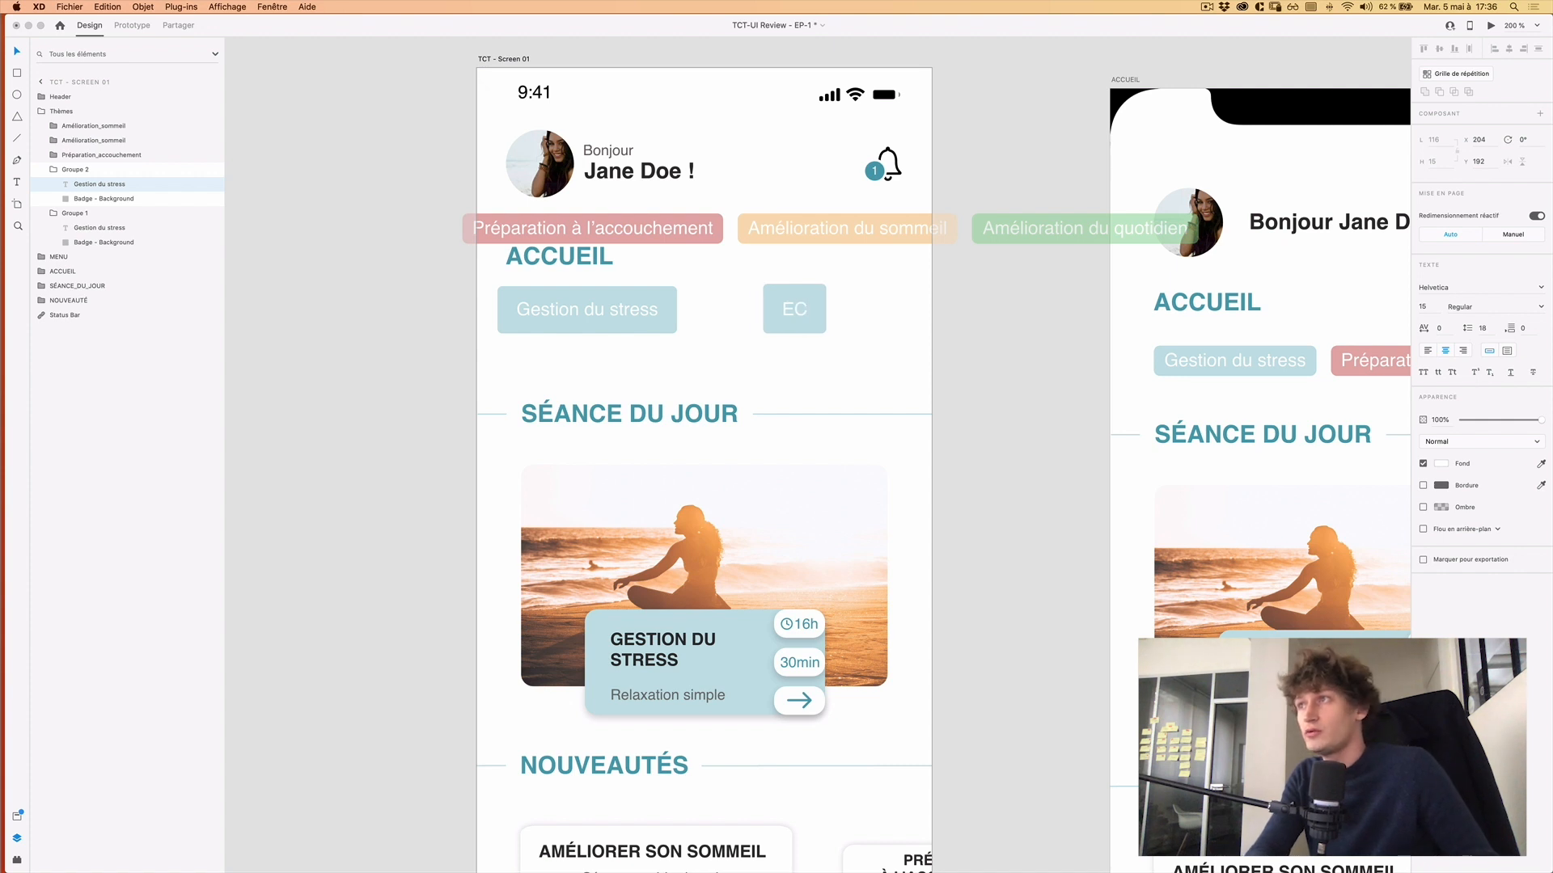
type("coke")
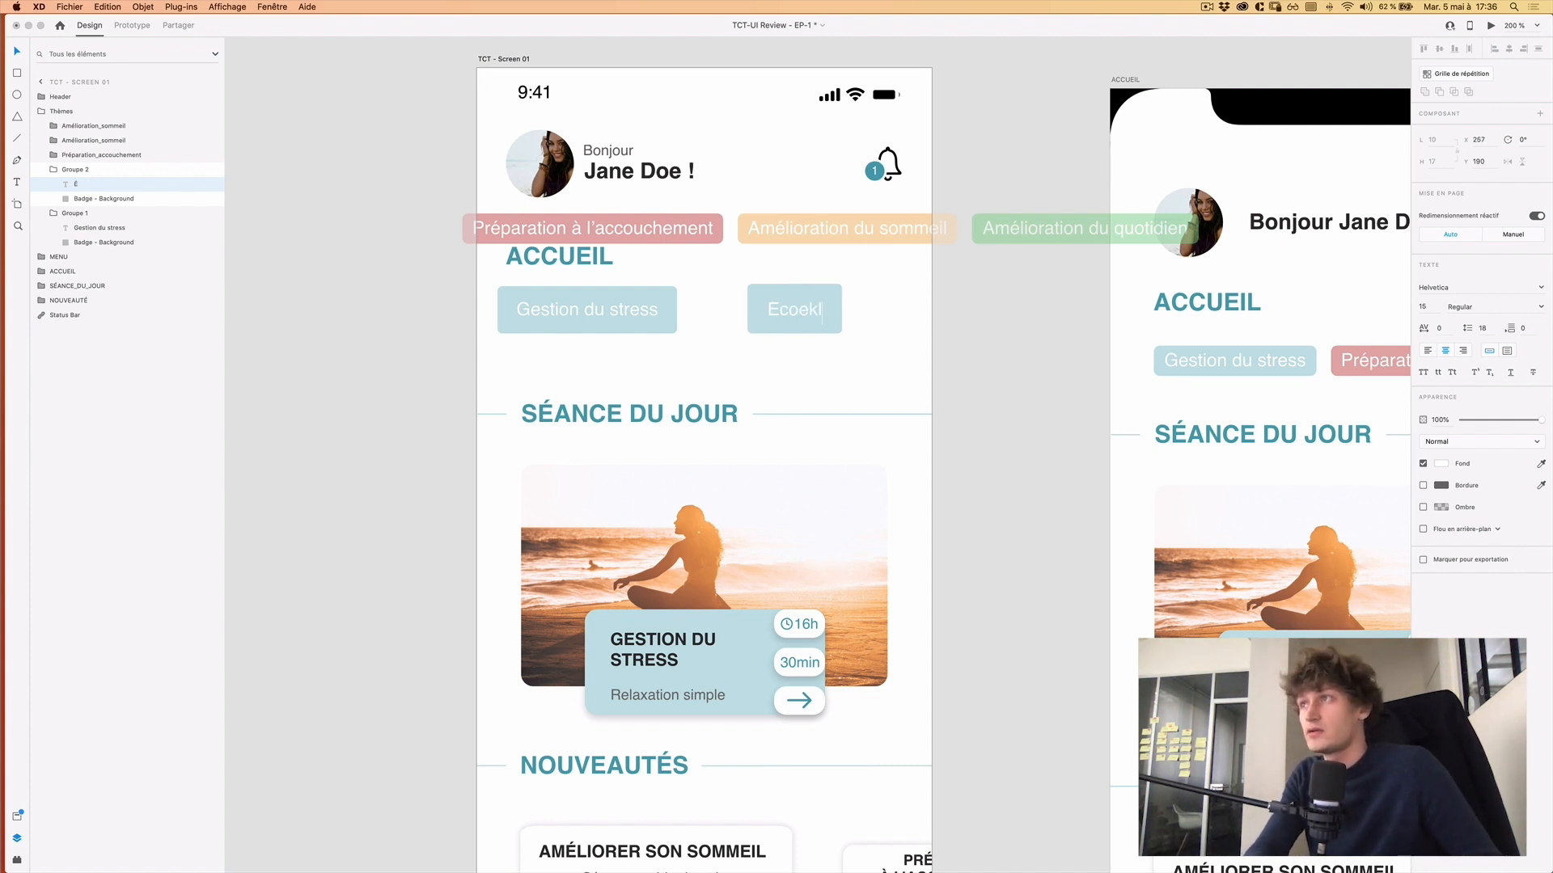
key("BackSpace")
key("BackSpace")
type("le")
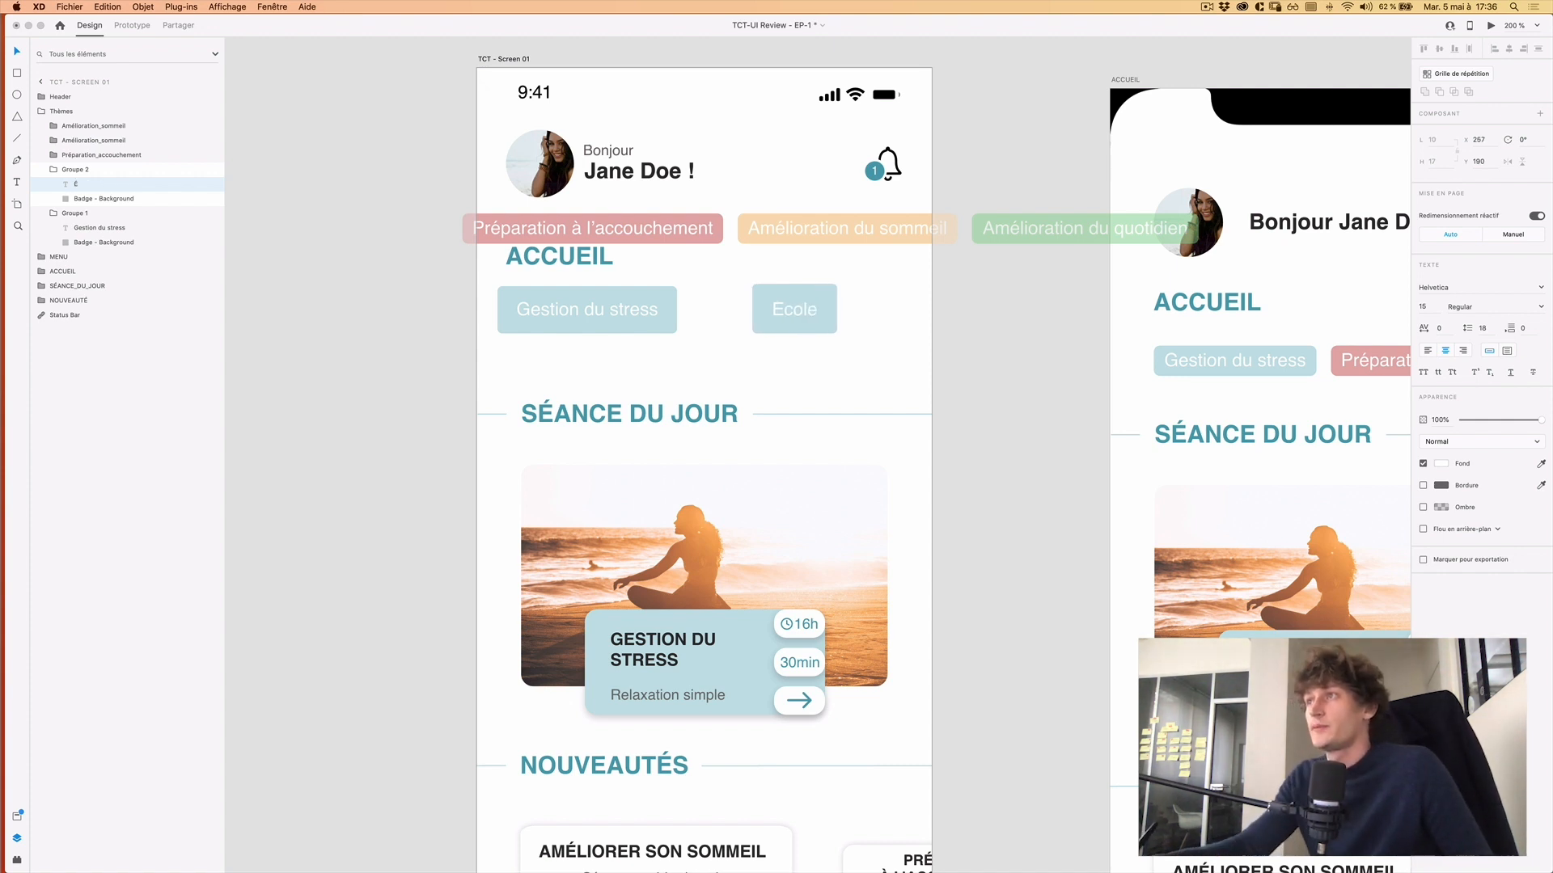
left_click(803, 314)
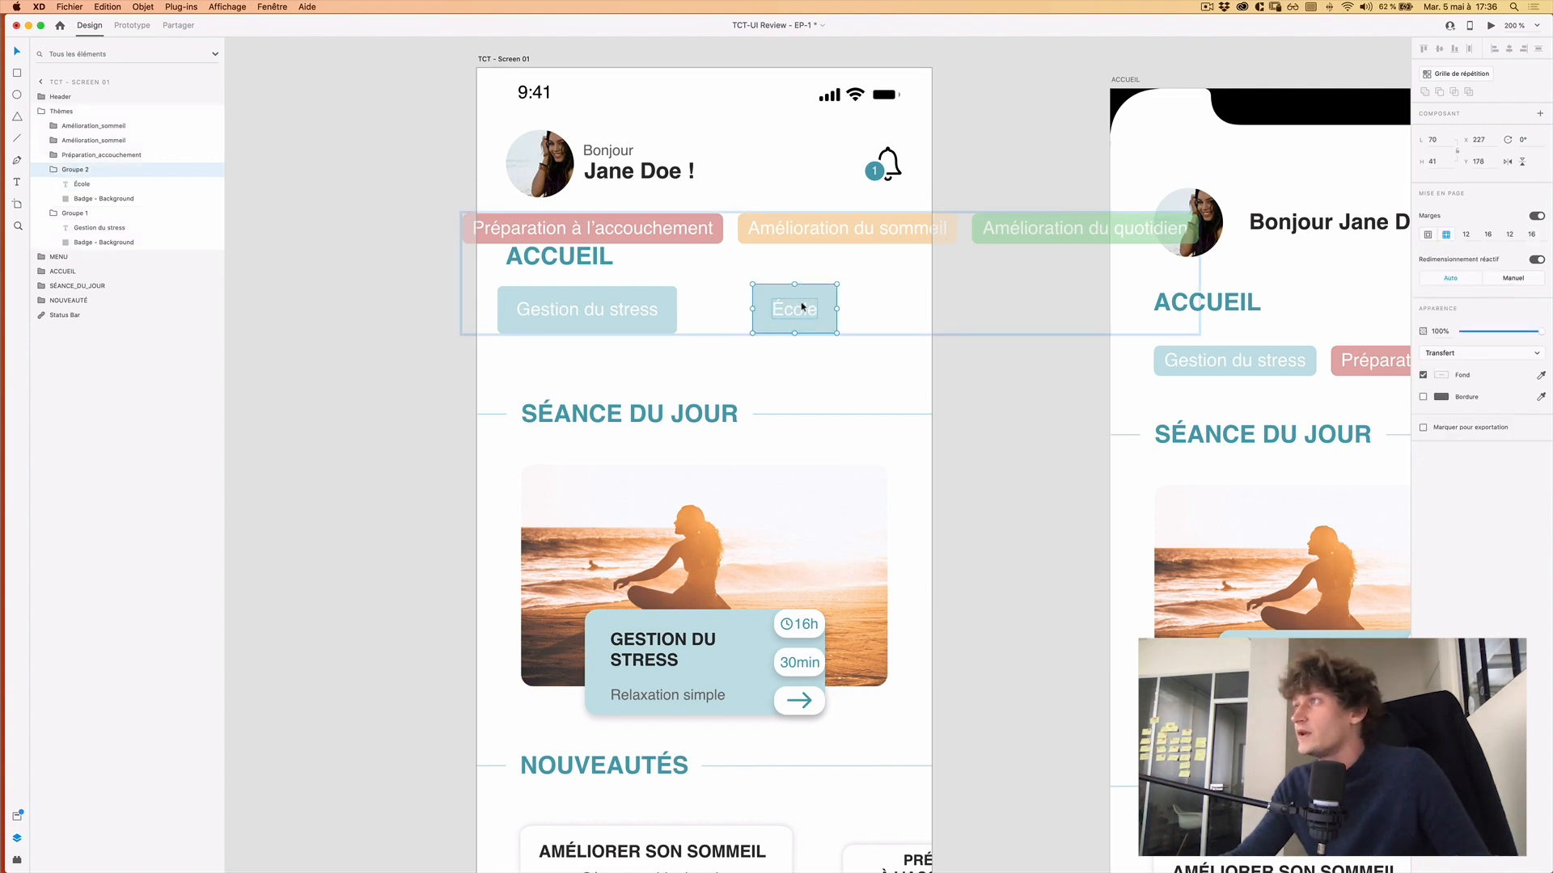
Move the École tag right beside the Gestion du stress tag, at about X 167, to compare their heights.
scroll(781, 302, "up", 5)
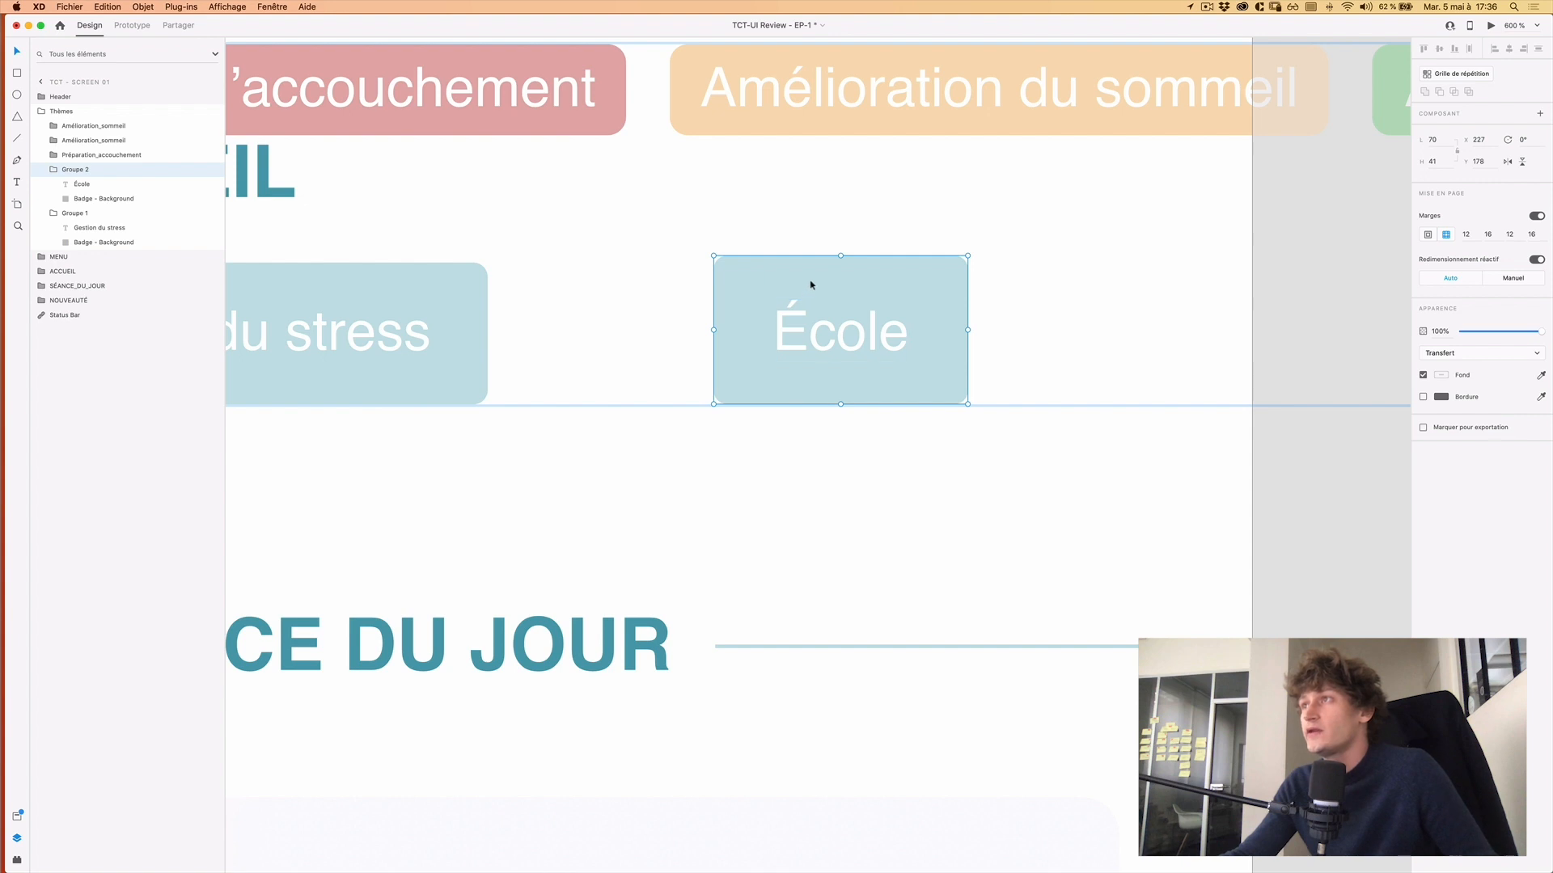
key("Escape")
left_click_drag(811, 284, 686, 293)
key("super+z")
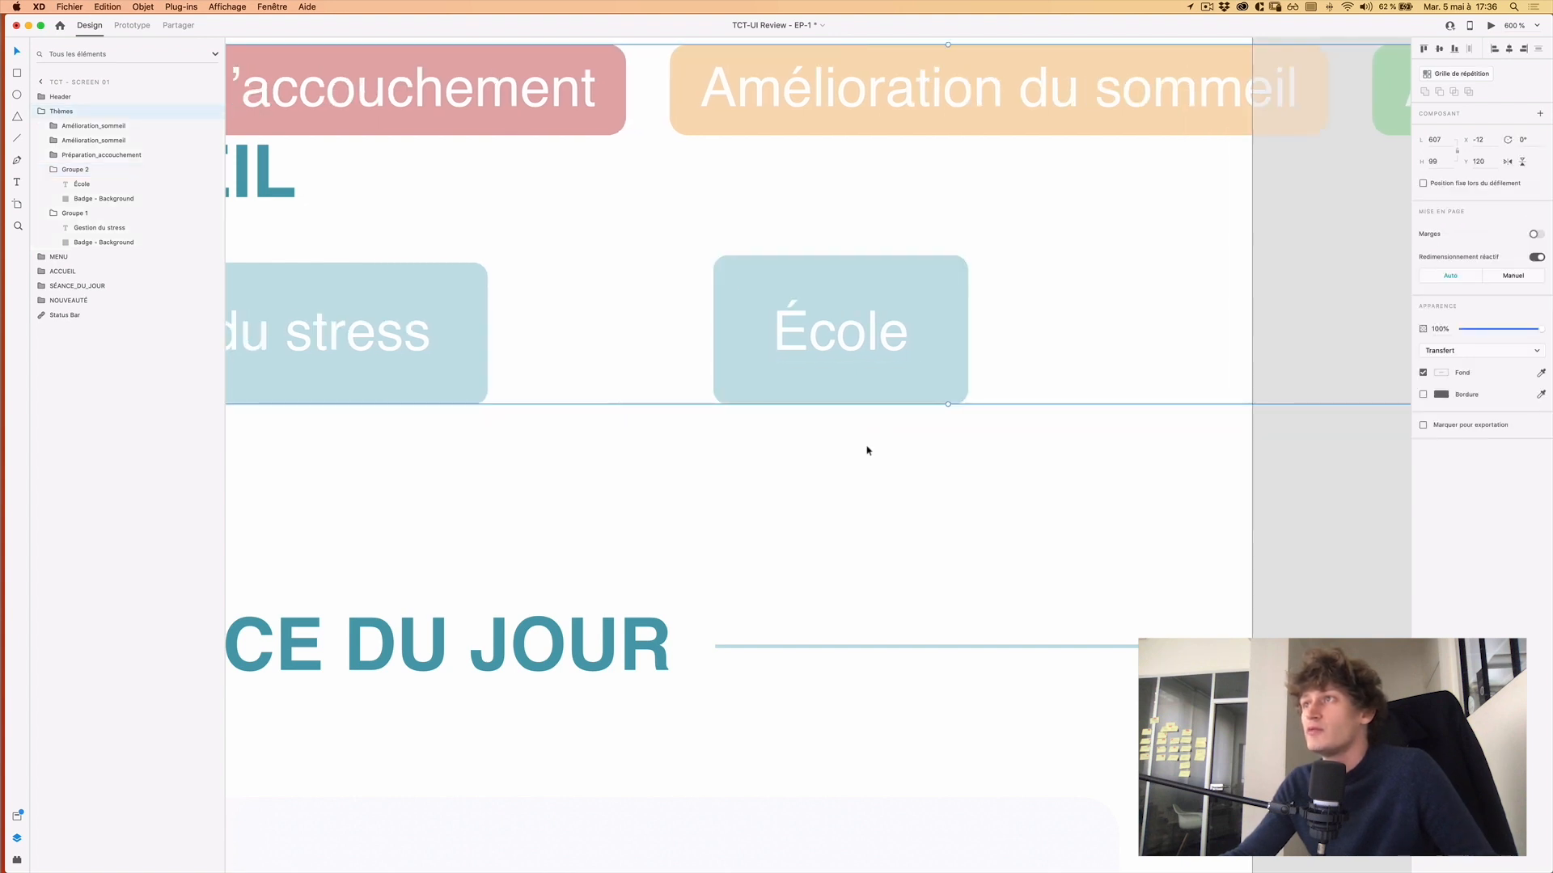
double_click(894, 343)
left_click_drag(894, 343, 685, 337)
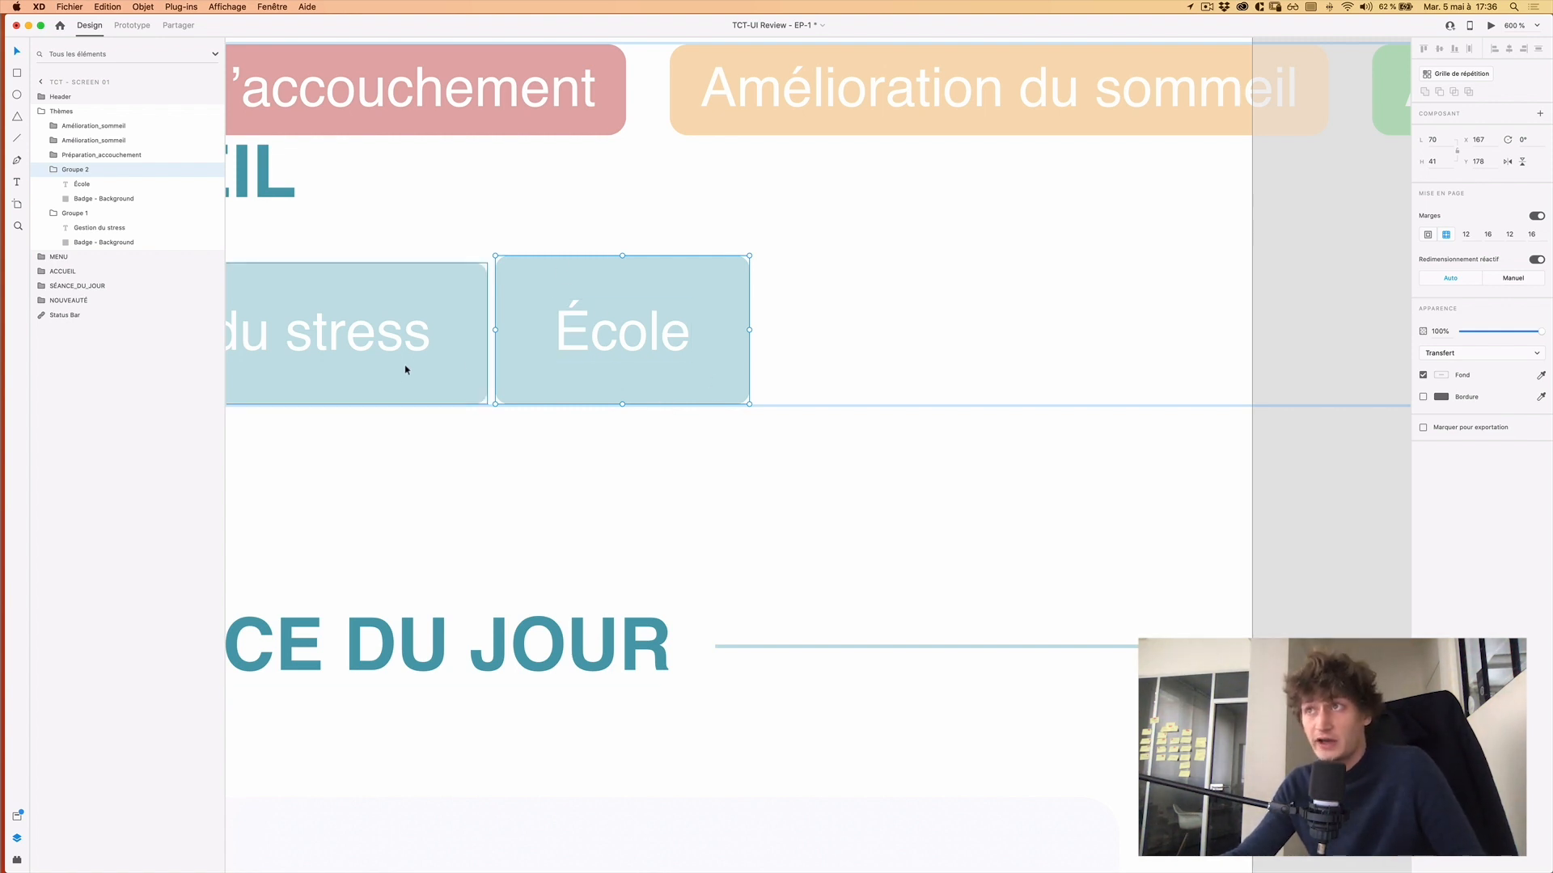
key("z")
left_click(556, 346, "alt")
scroll(800, 377, "left", 5)
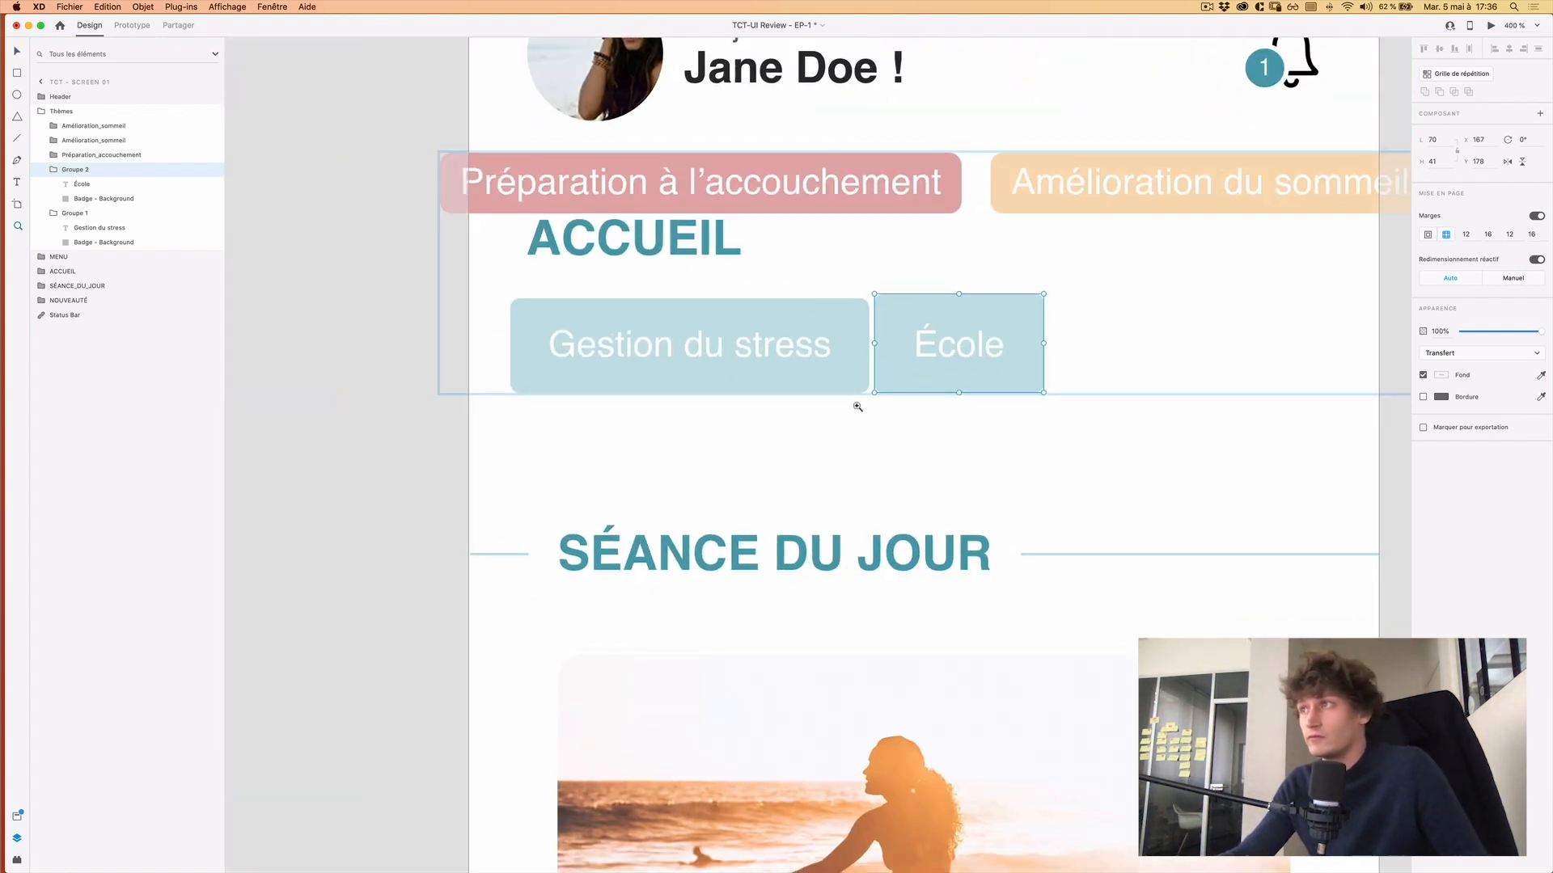
Move the École tag slightly away from Gestion du stress, to about X 181, and delete it.
key("Escape")
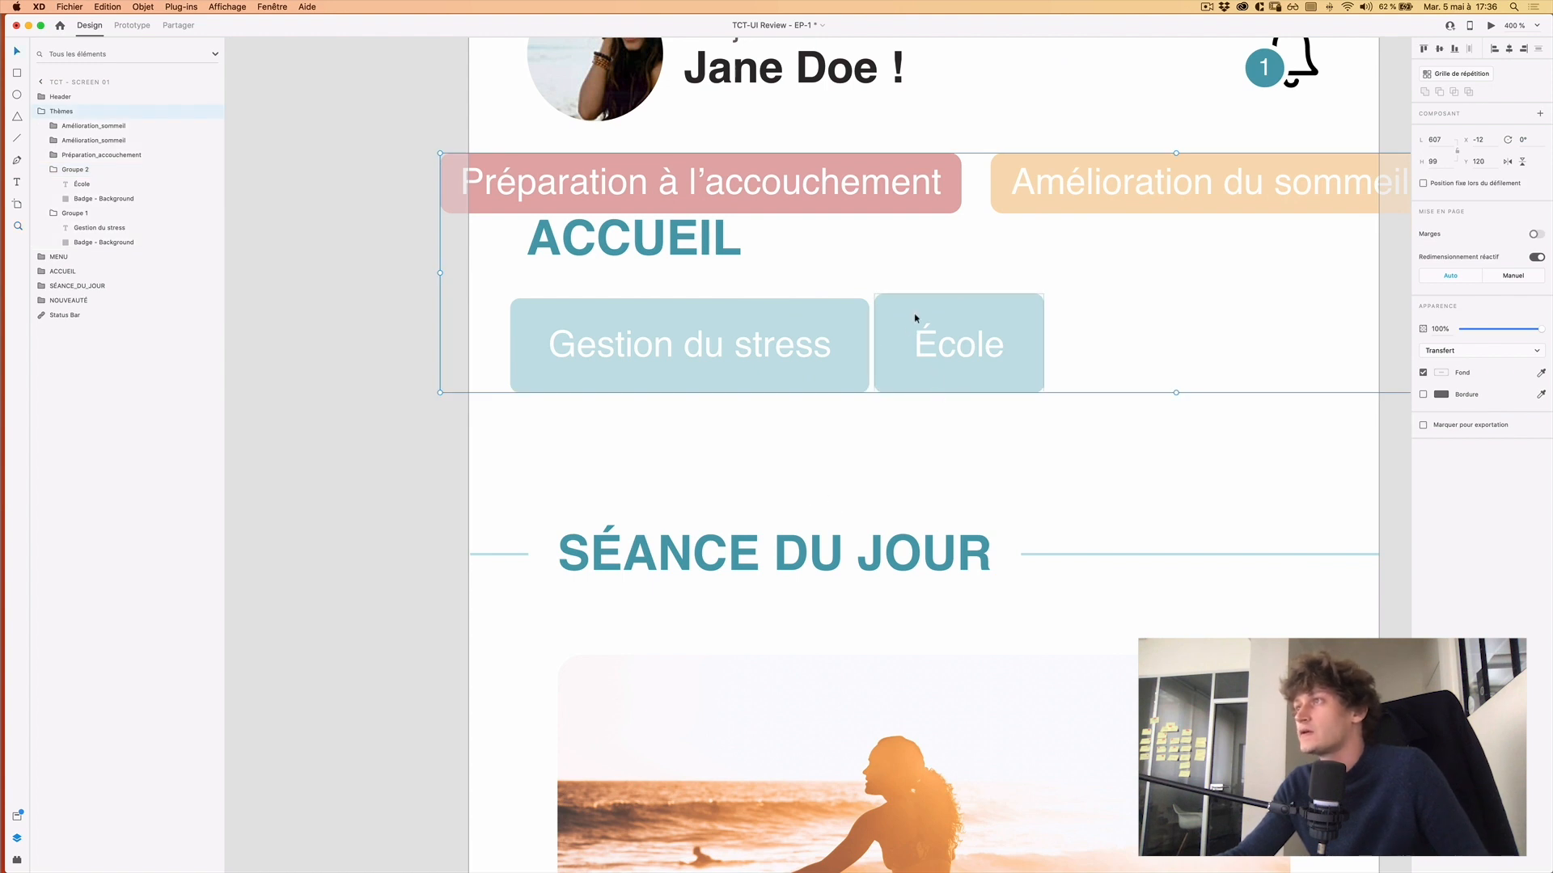
left_click_drag(910, 330, 935, 344)
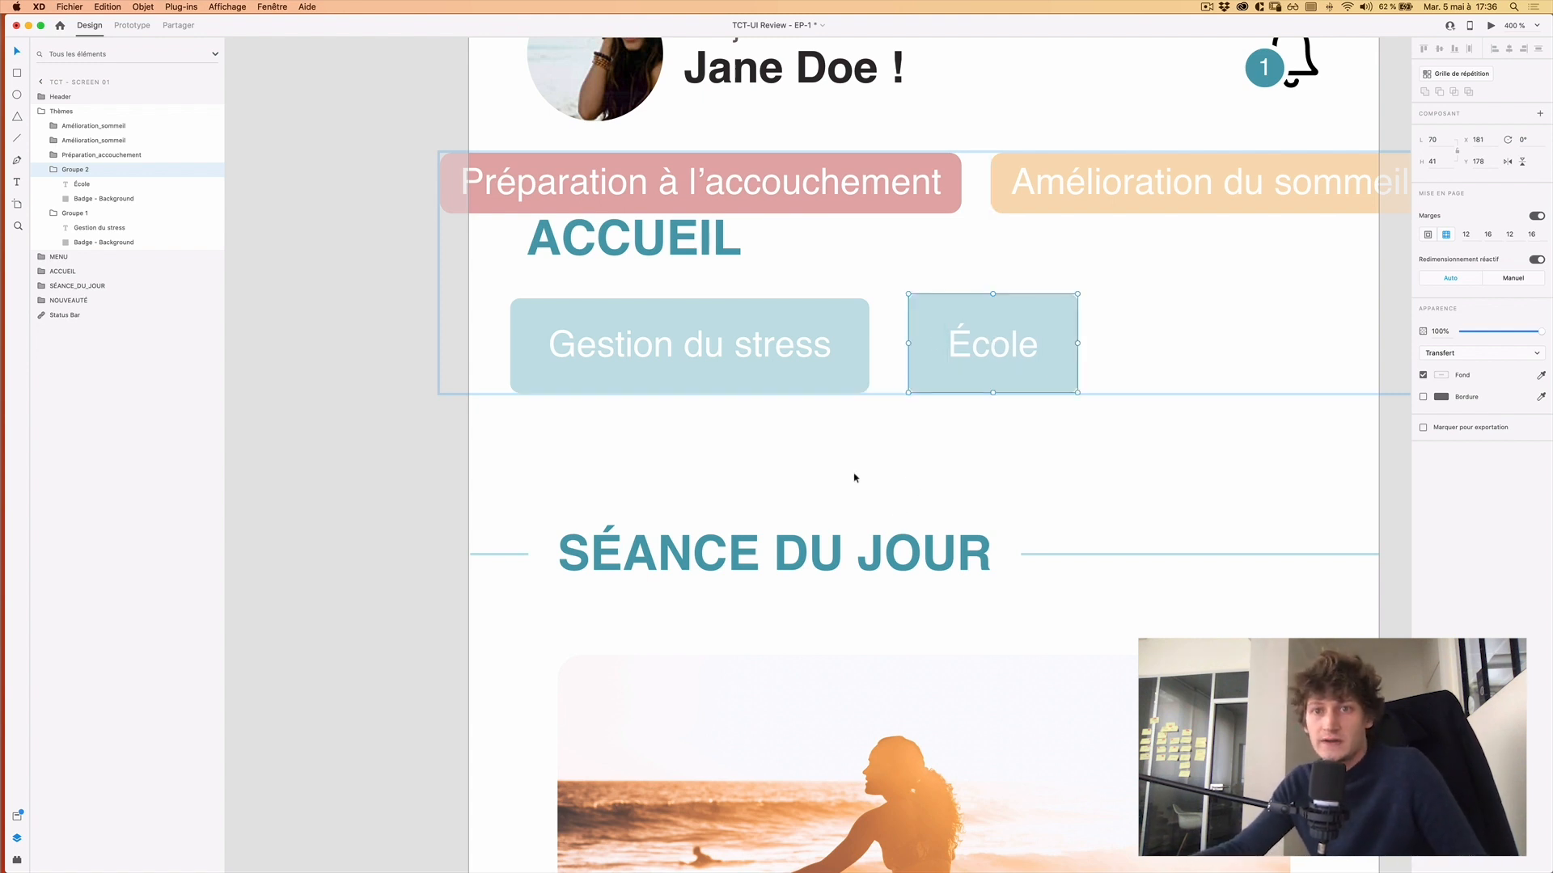
left_click(1054, 298, "alt")
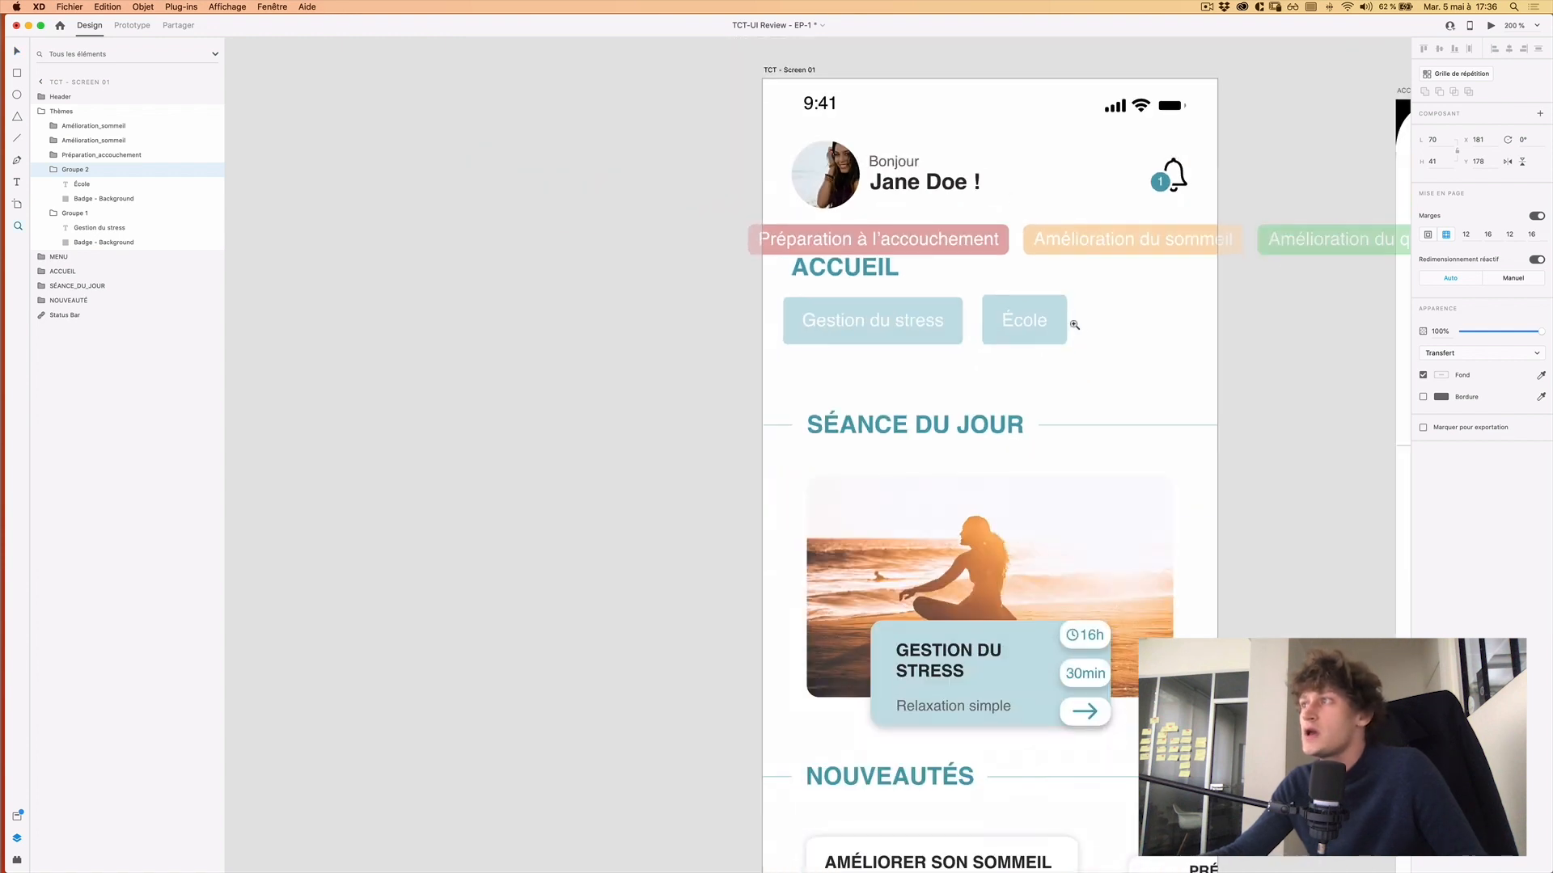
scroll(1043, 317, "right", 1)
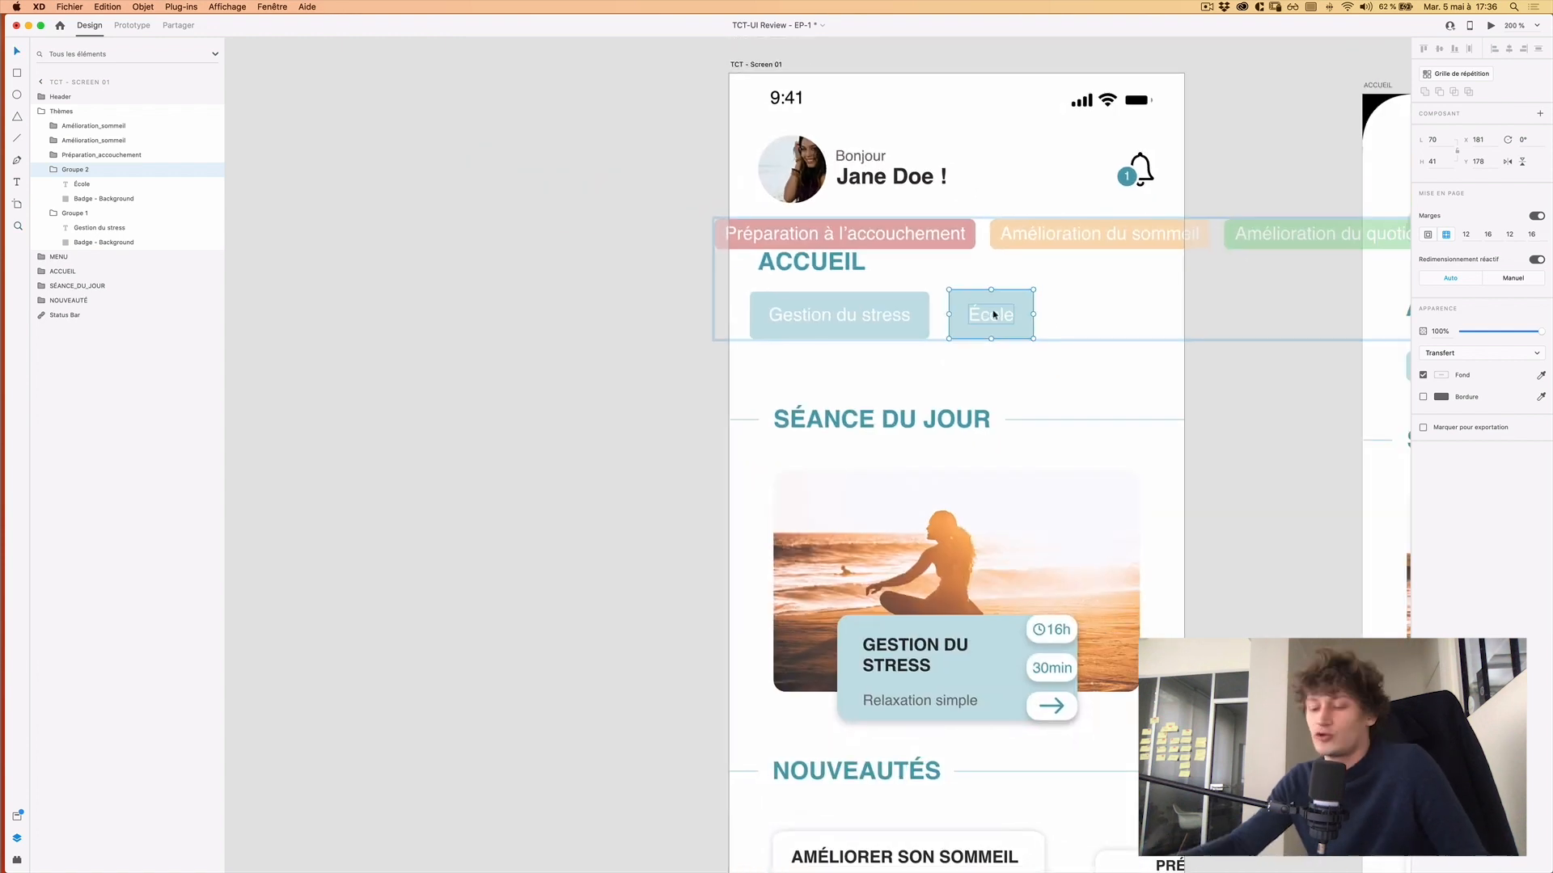
key("Delete")
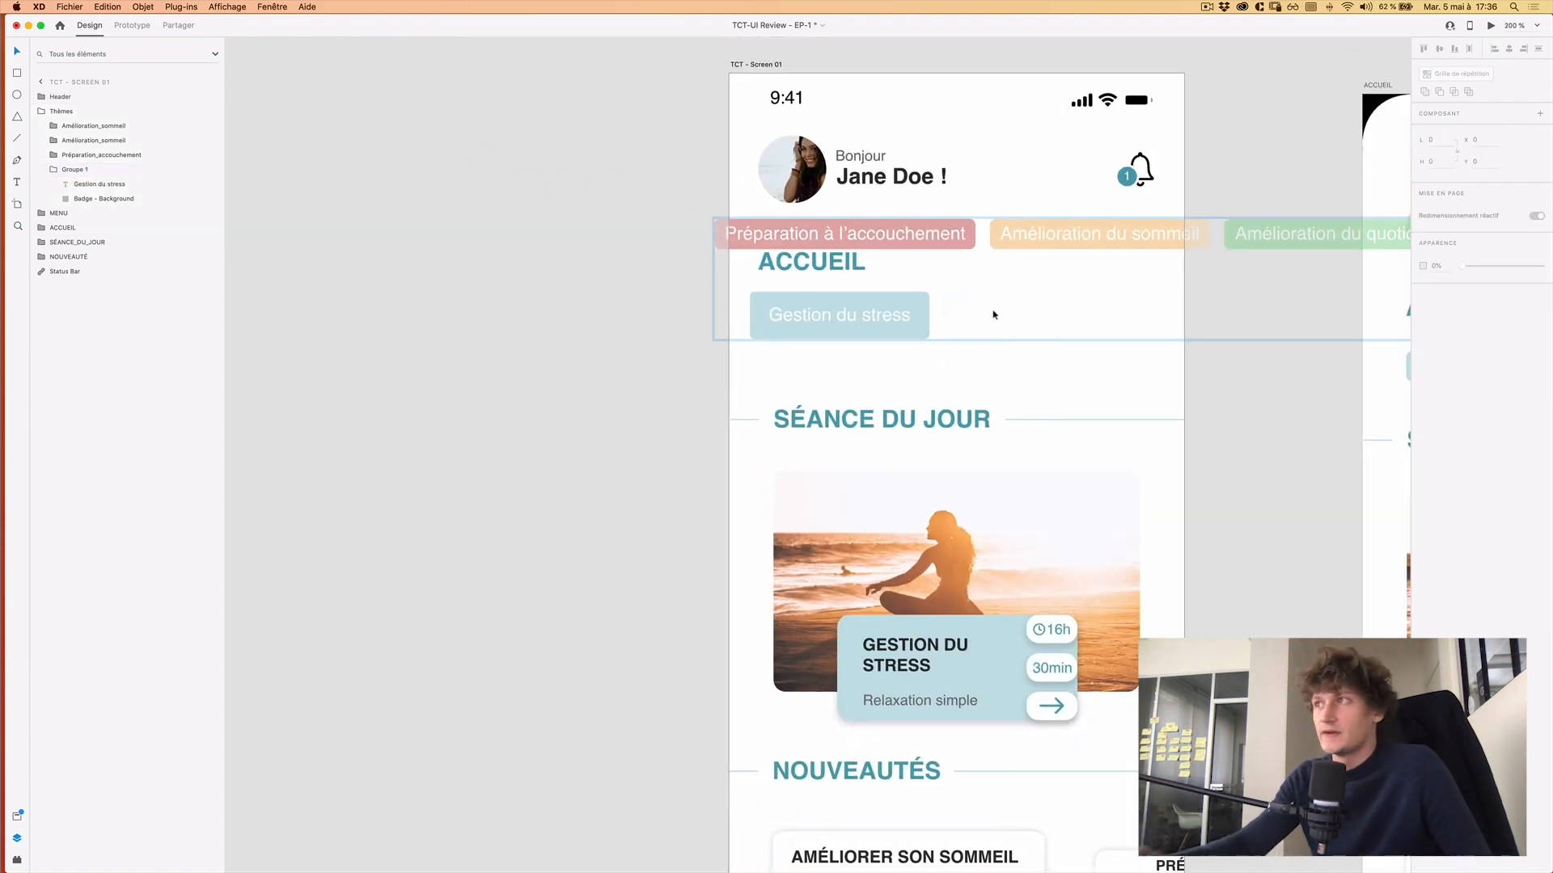
Show the layout column grid over the artboards to check the Gestion du stress tag's alignment.
left_click(923, 304)
scroll(923, 304, "right", 5)
scroll(922, 304, "down", 1)
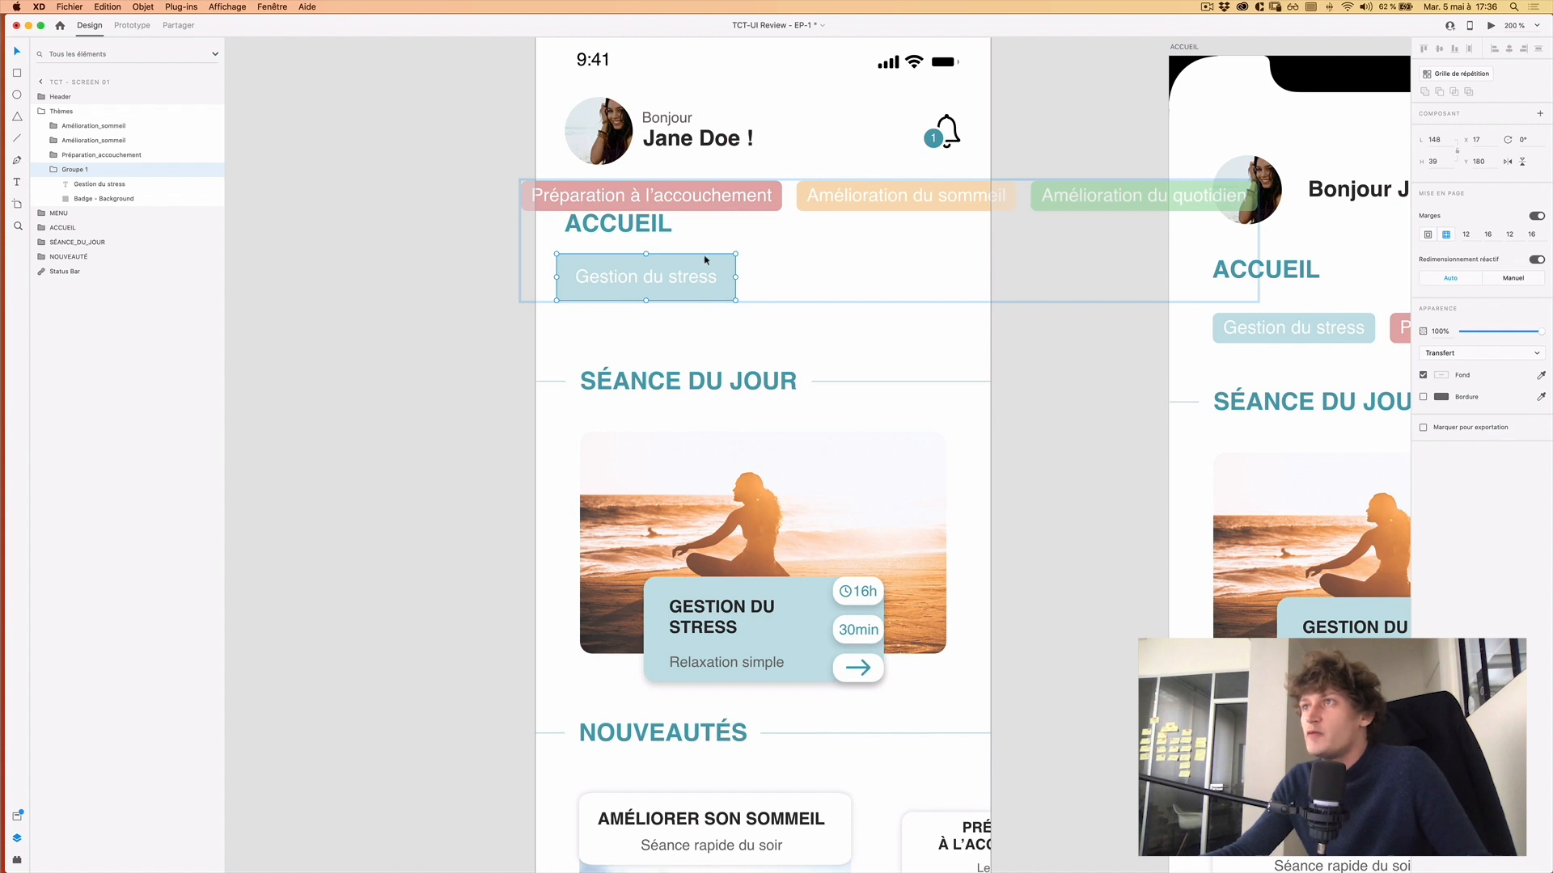
key("super+shift+apostrophe")
key("Escape")
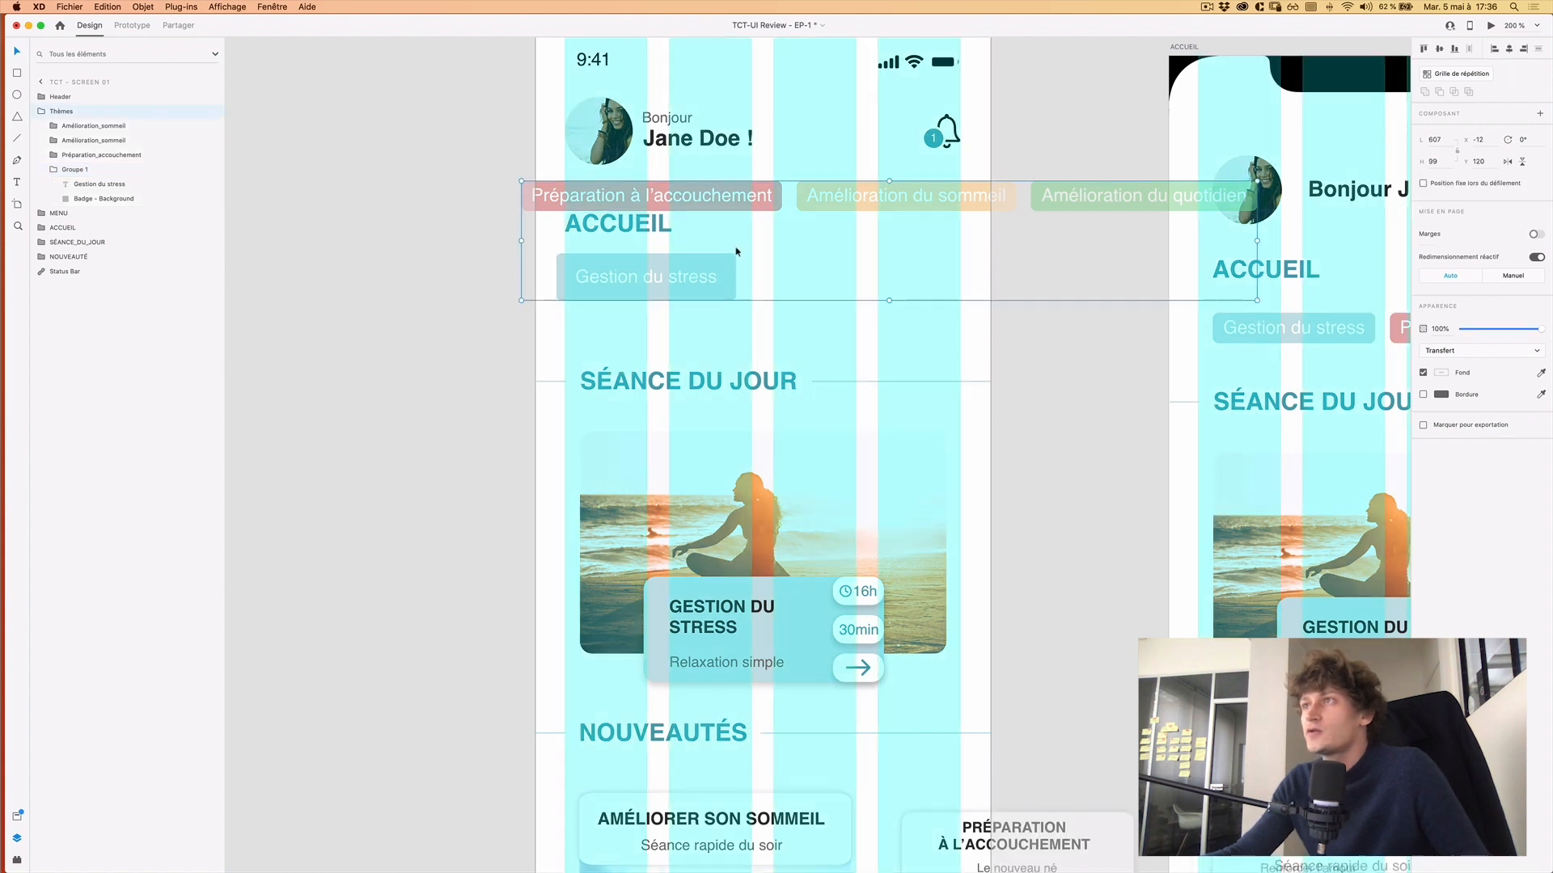
key("Escape")
Try larger padding on the Gestion du stress tag, 16 above and below and 24 on both sides, and undo it.
left_click(720, 262)
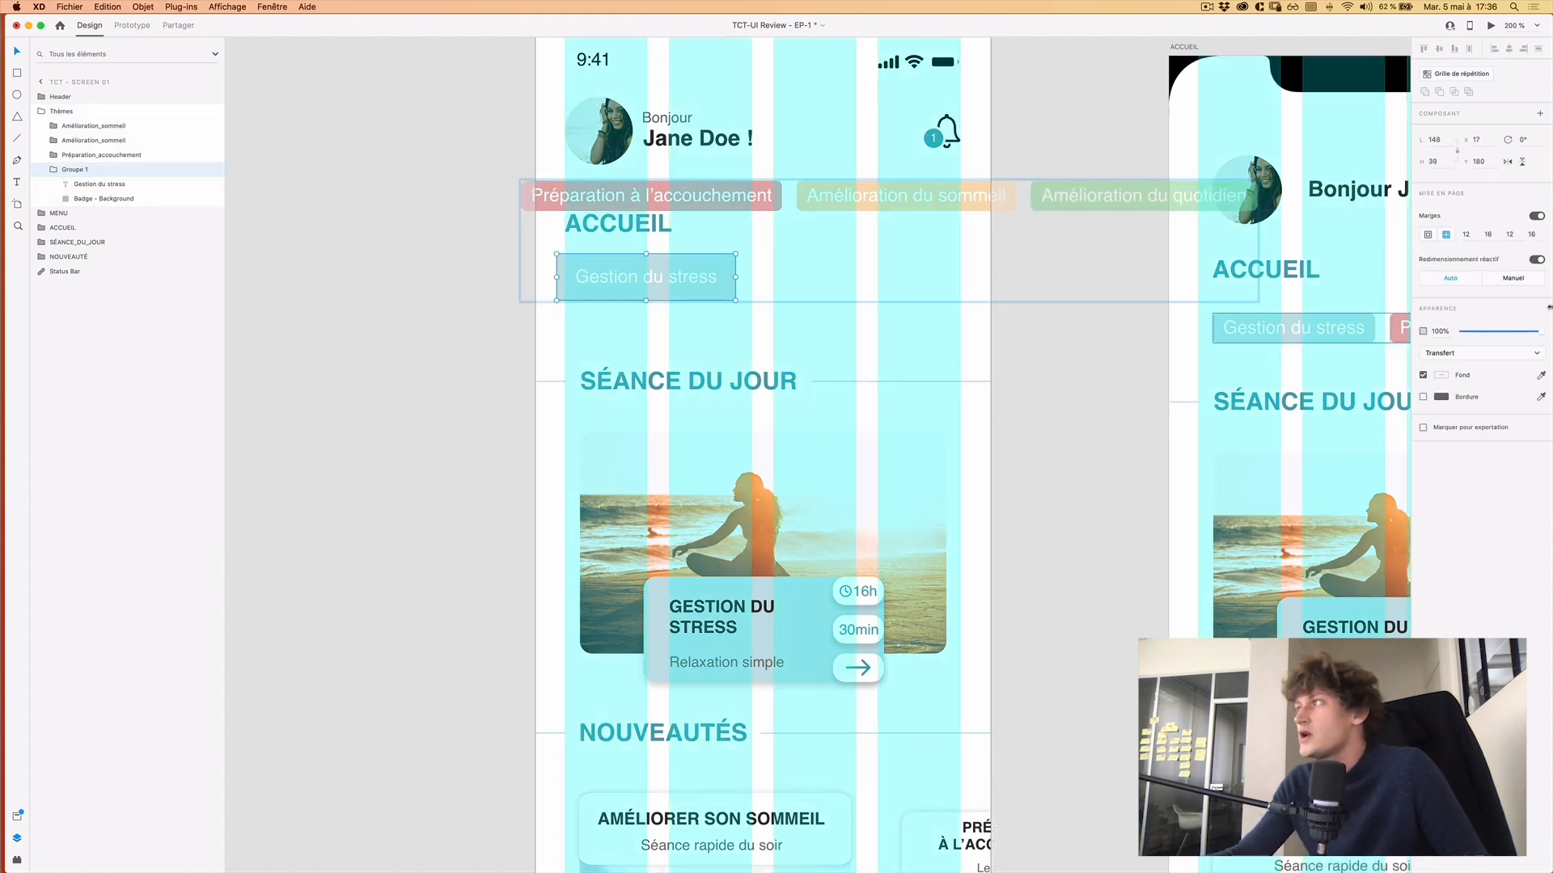
left_click(1464, 234)
type("16")
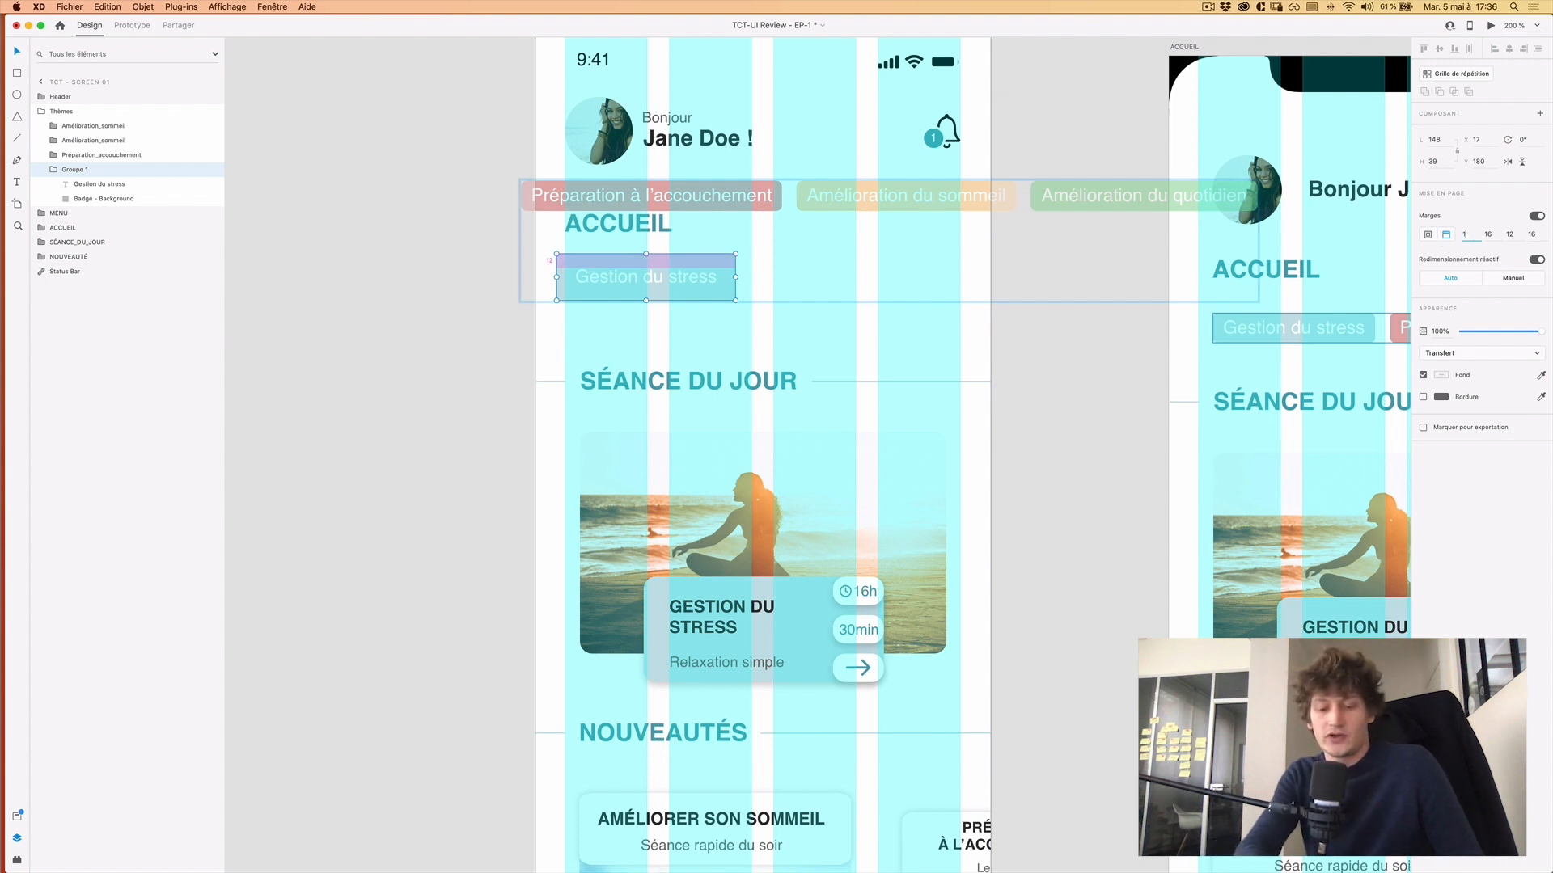
key("Tab")
type("2")
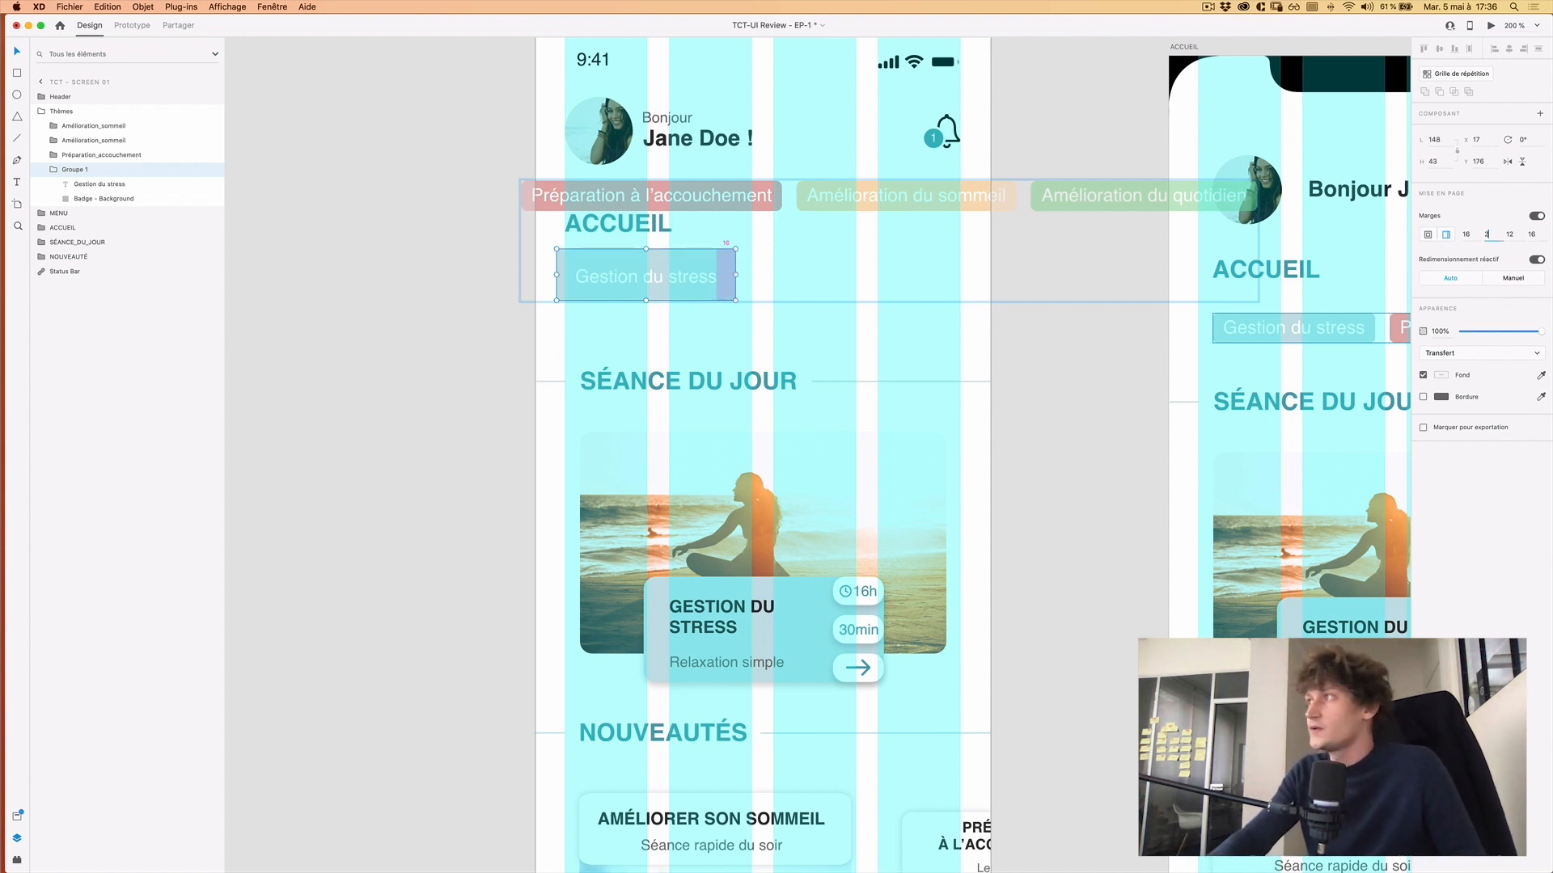
type("4")
key("Tab")
type("16")
key("Tab")
type("2")
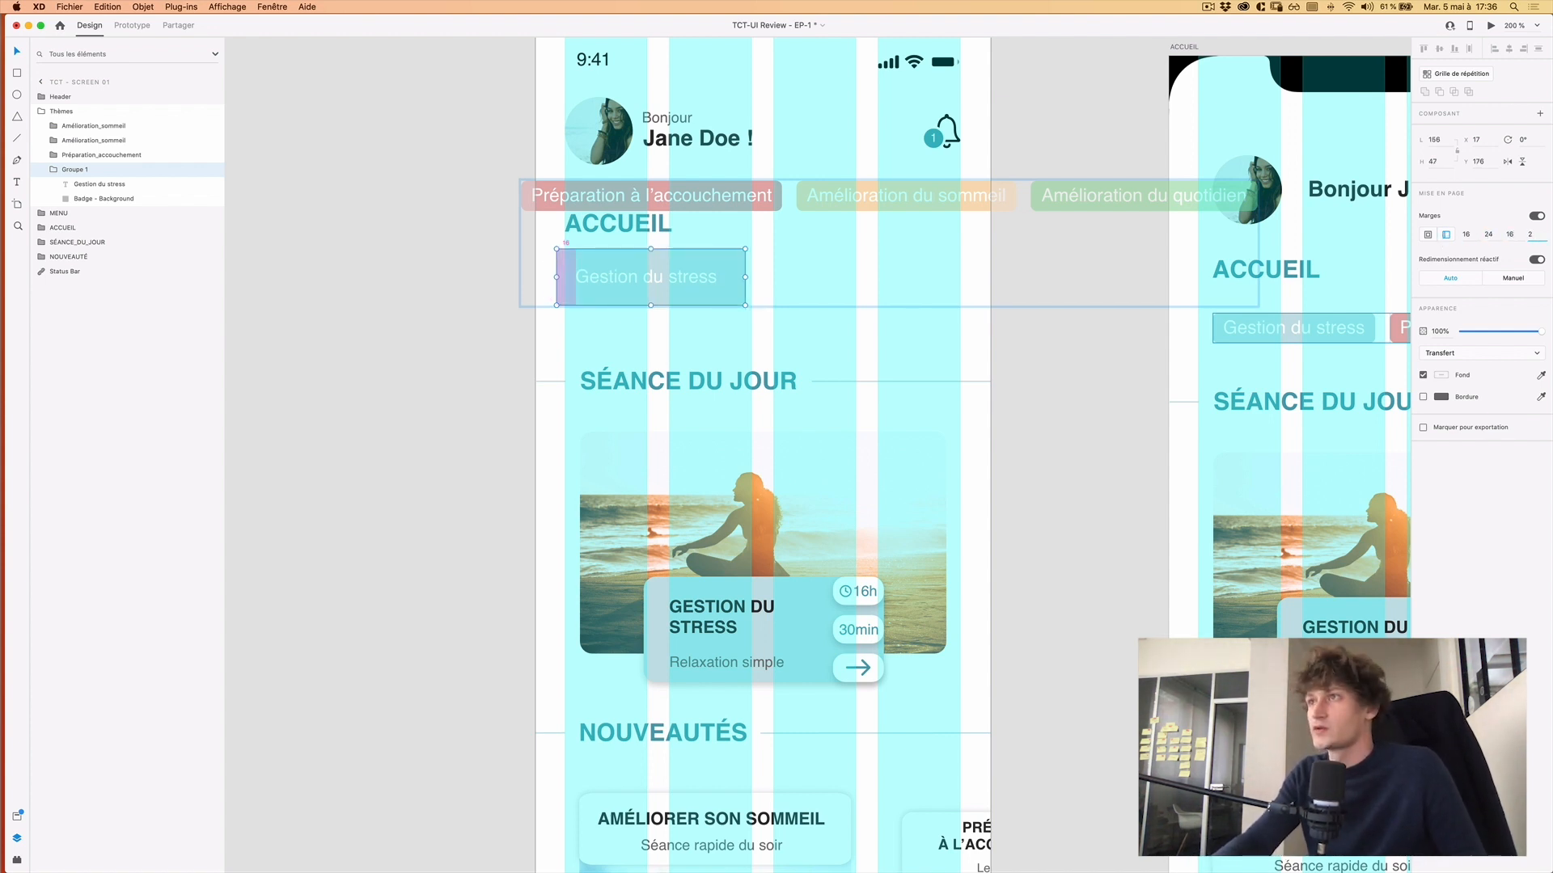
left_click(628, 272)
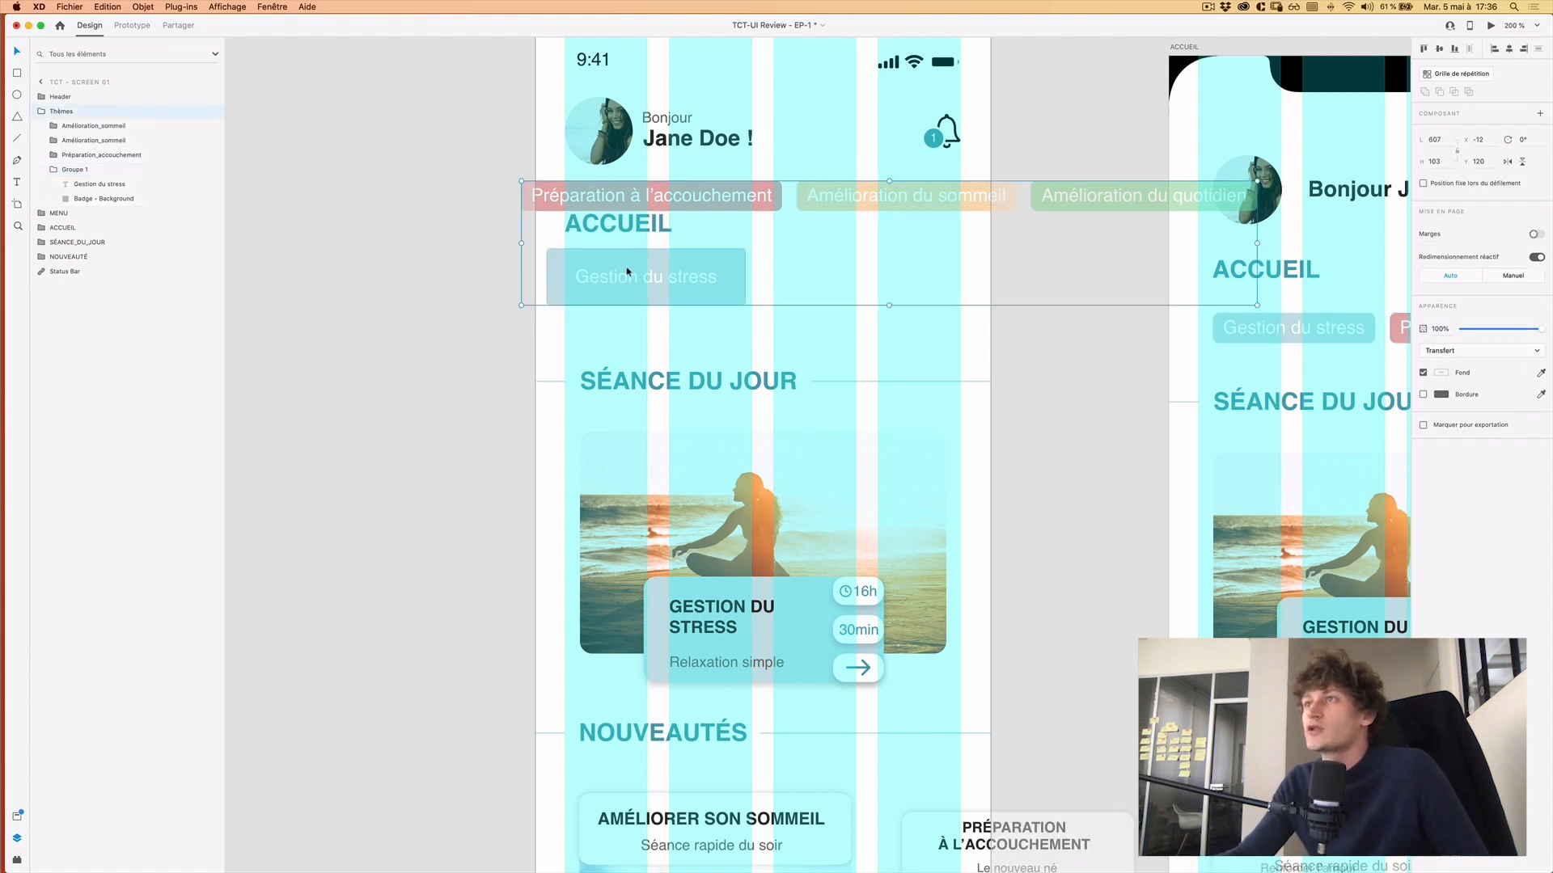
left_click(807, 259)
key("super+z")
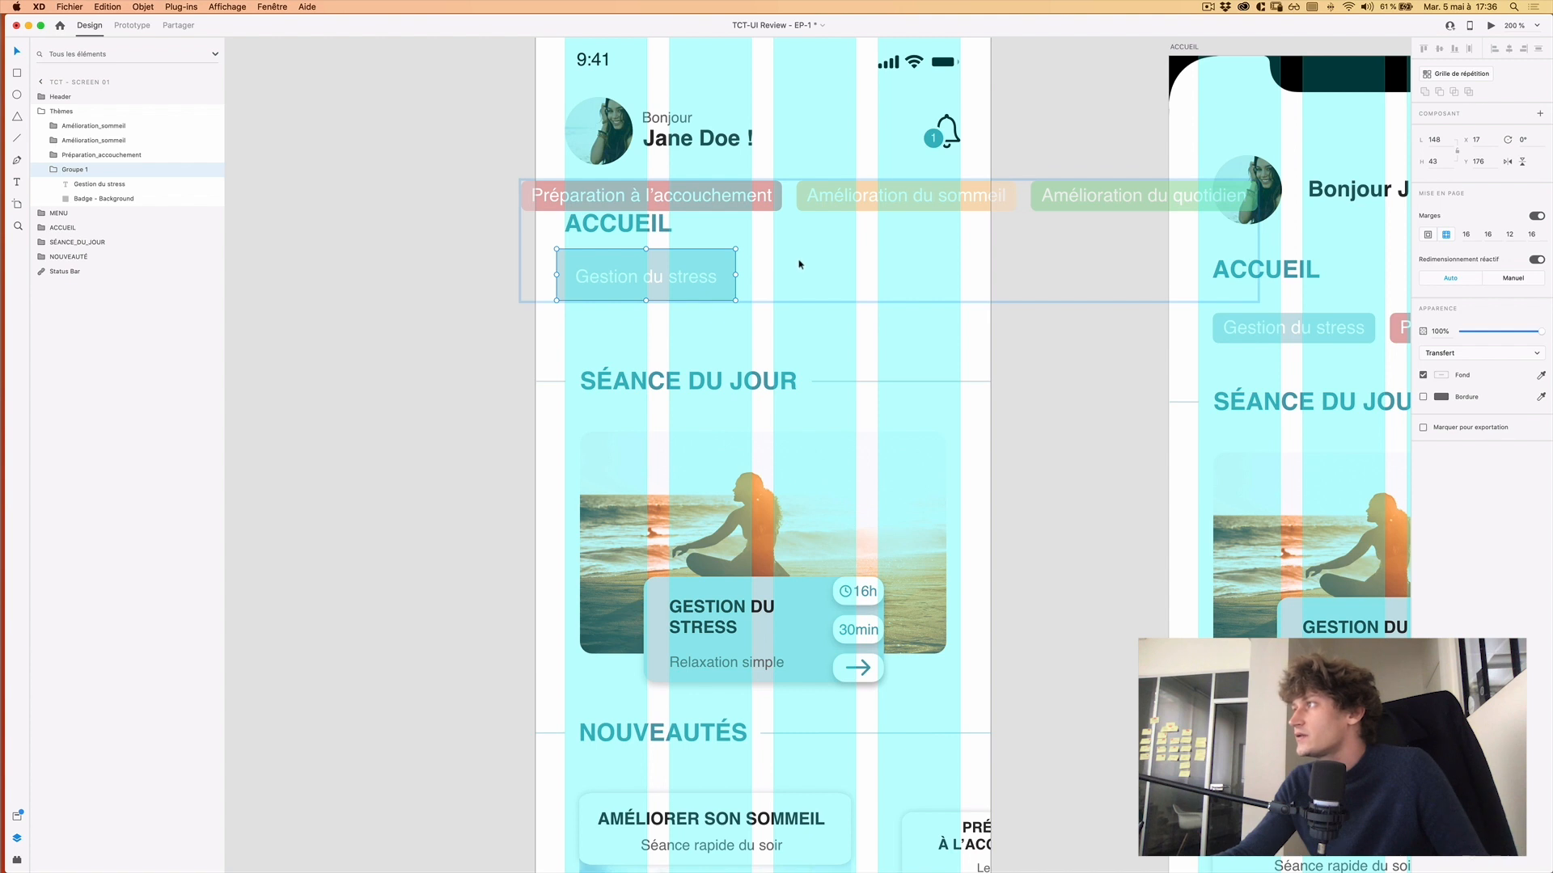
Move the Gestion du stress tag to X 24 so its left edge aligns with the first grid column.
left_click(608, 267)
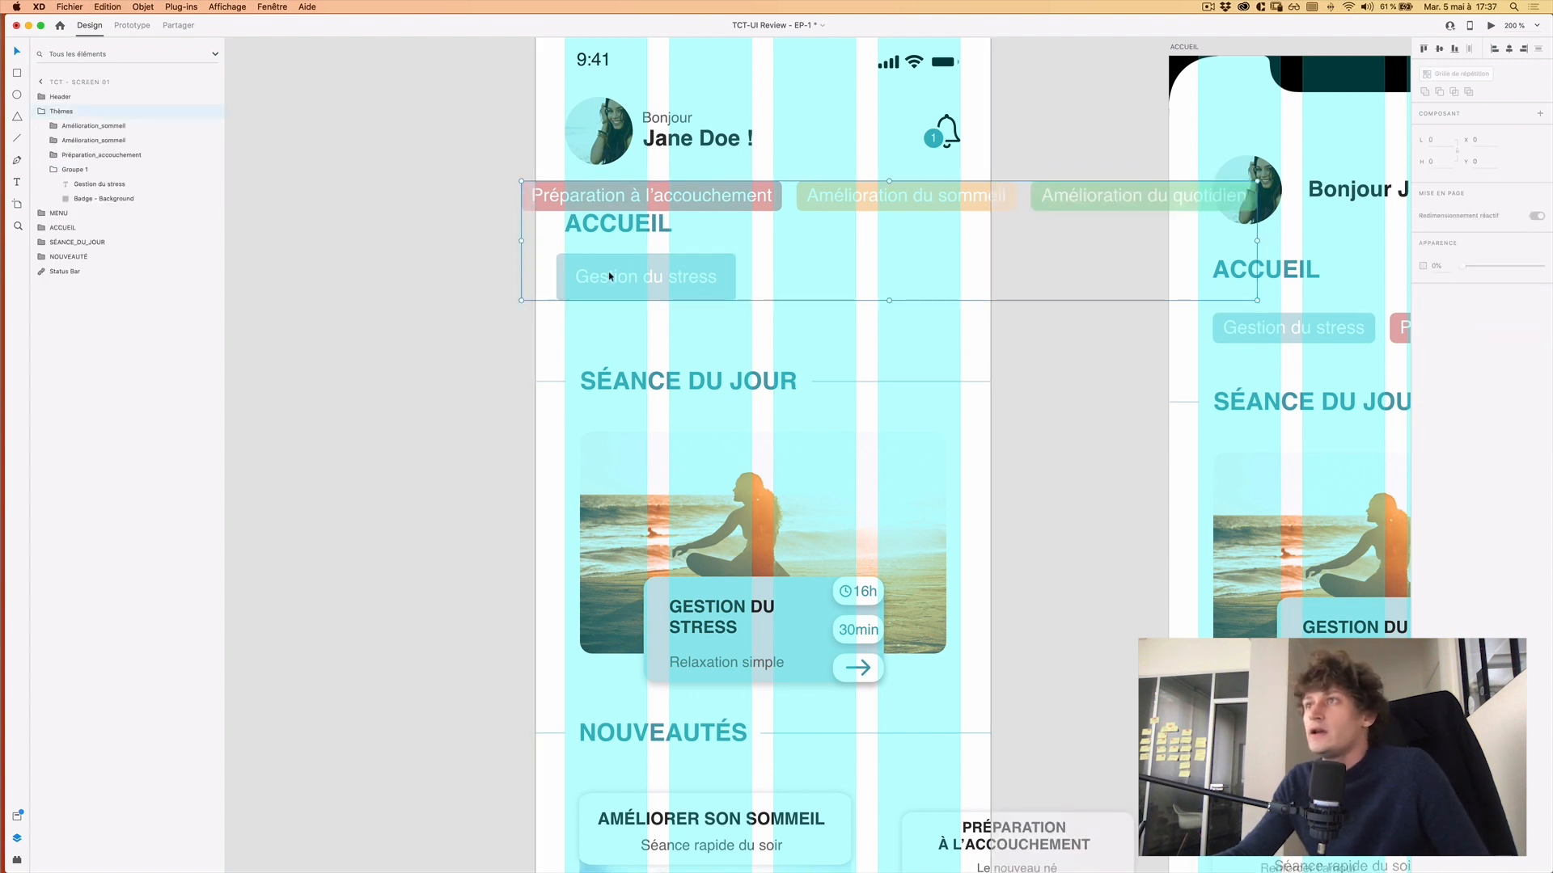
double_click(609, 277)
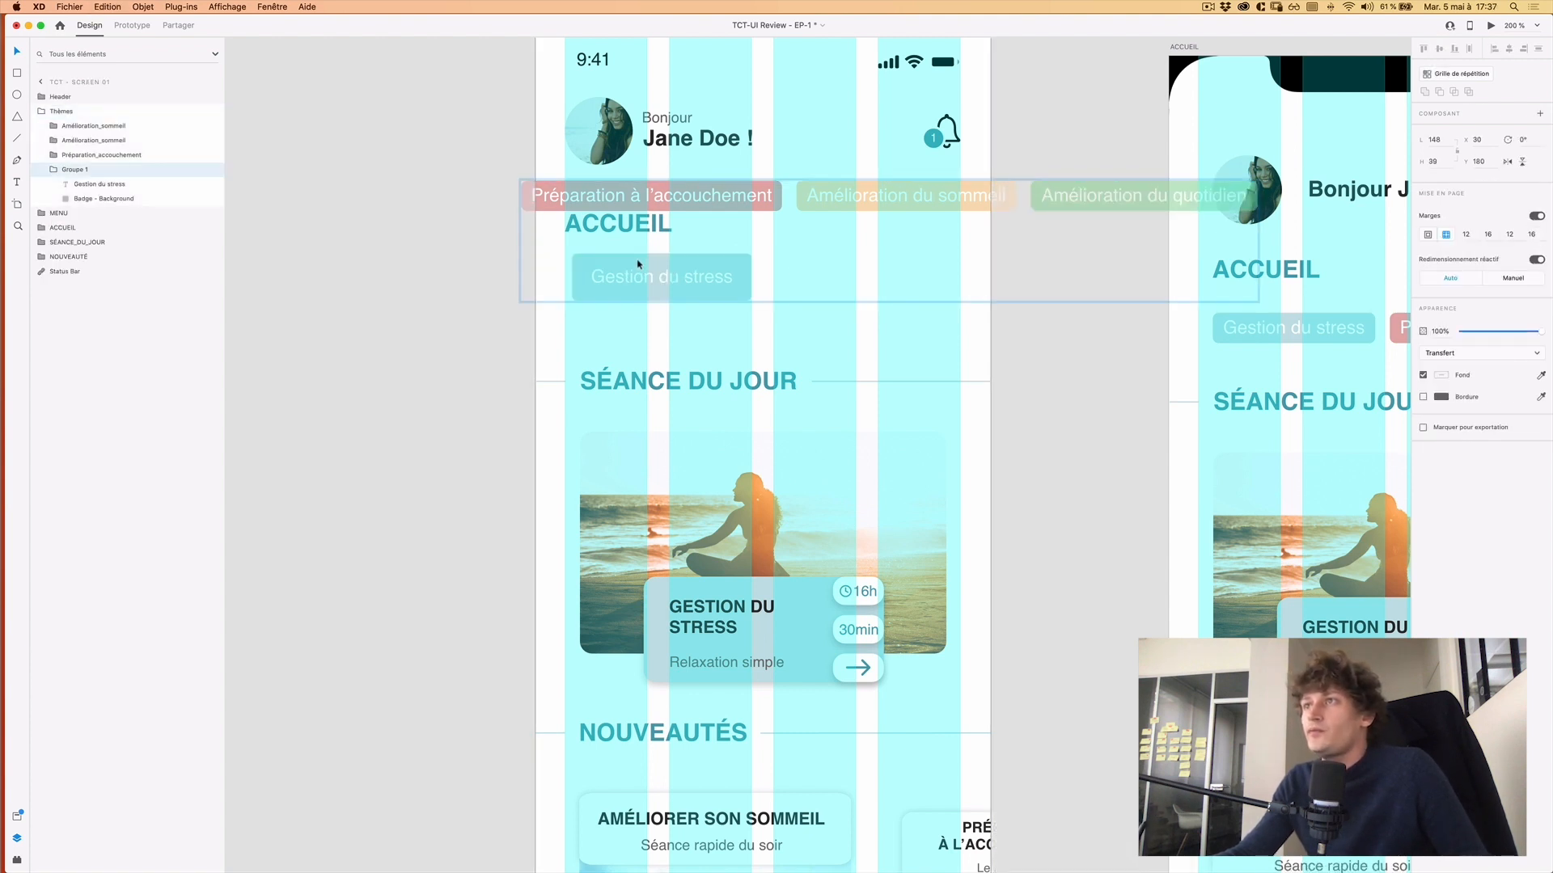
key("Right")
key("Right")
key("Right")
key("Right")
key("Right")
key("Right")
key("Right")
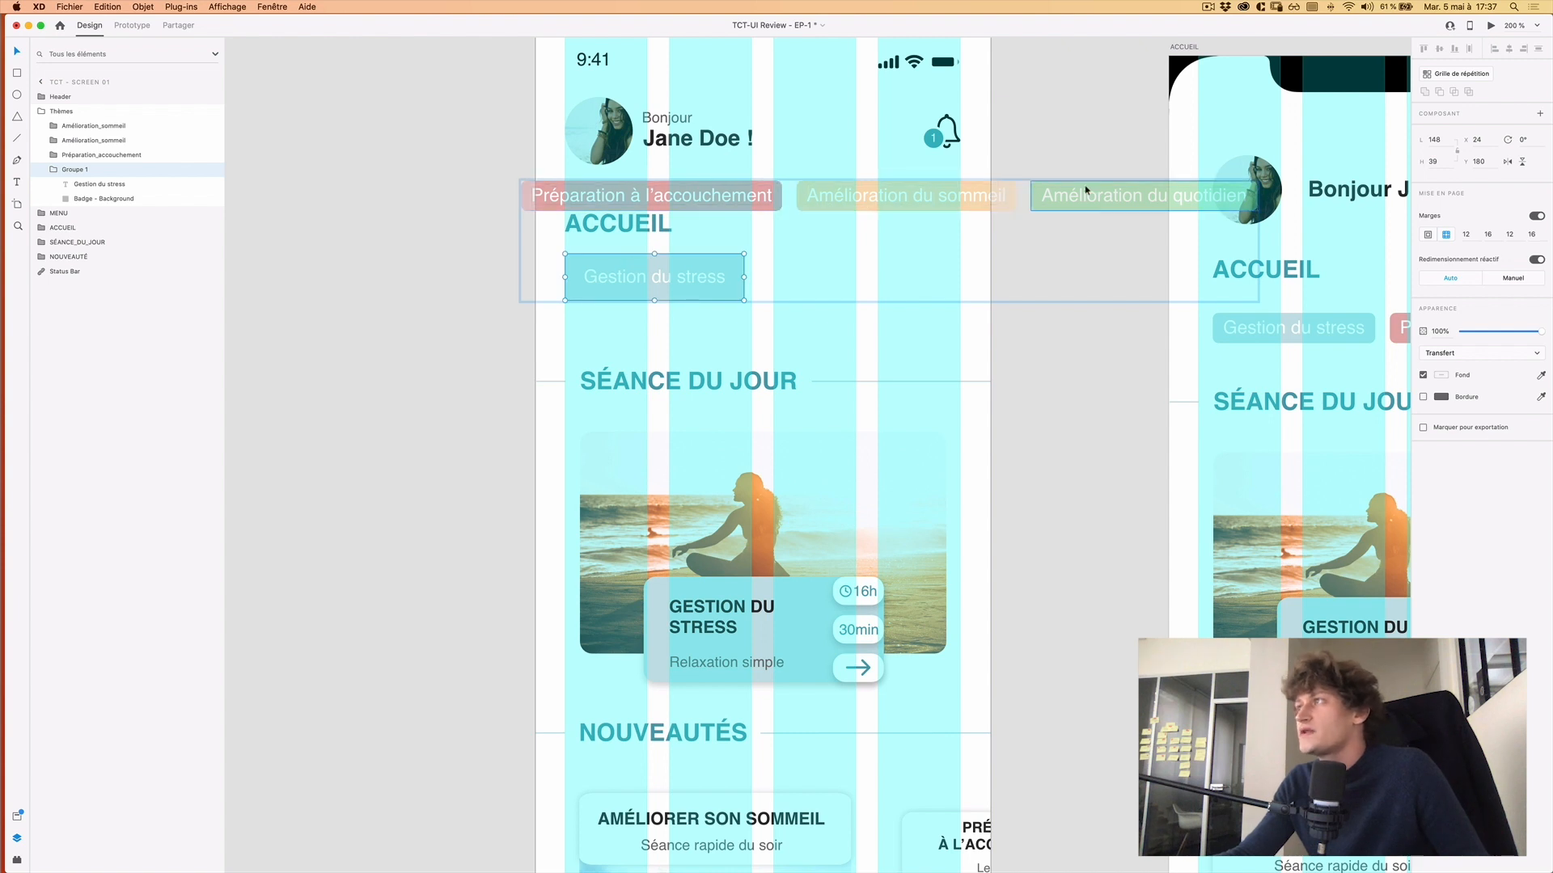
key("Escape")
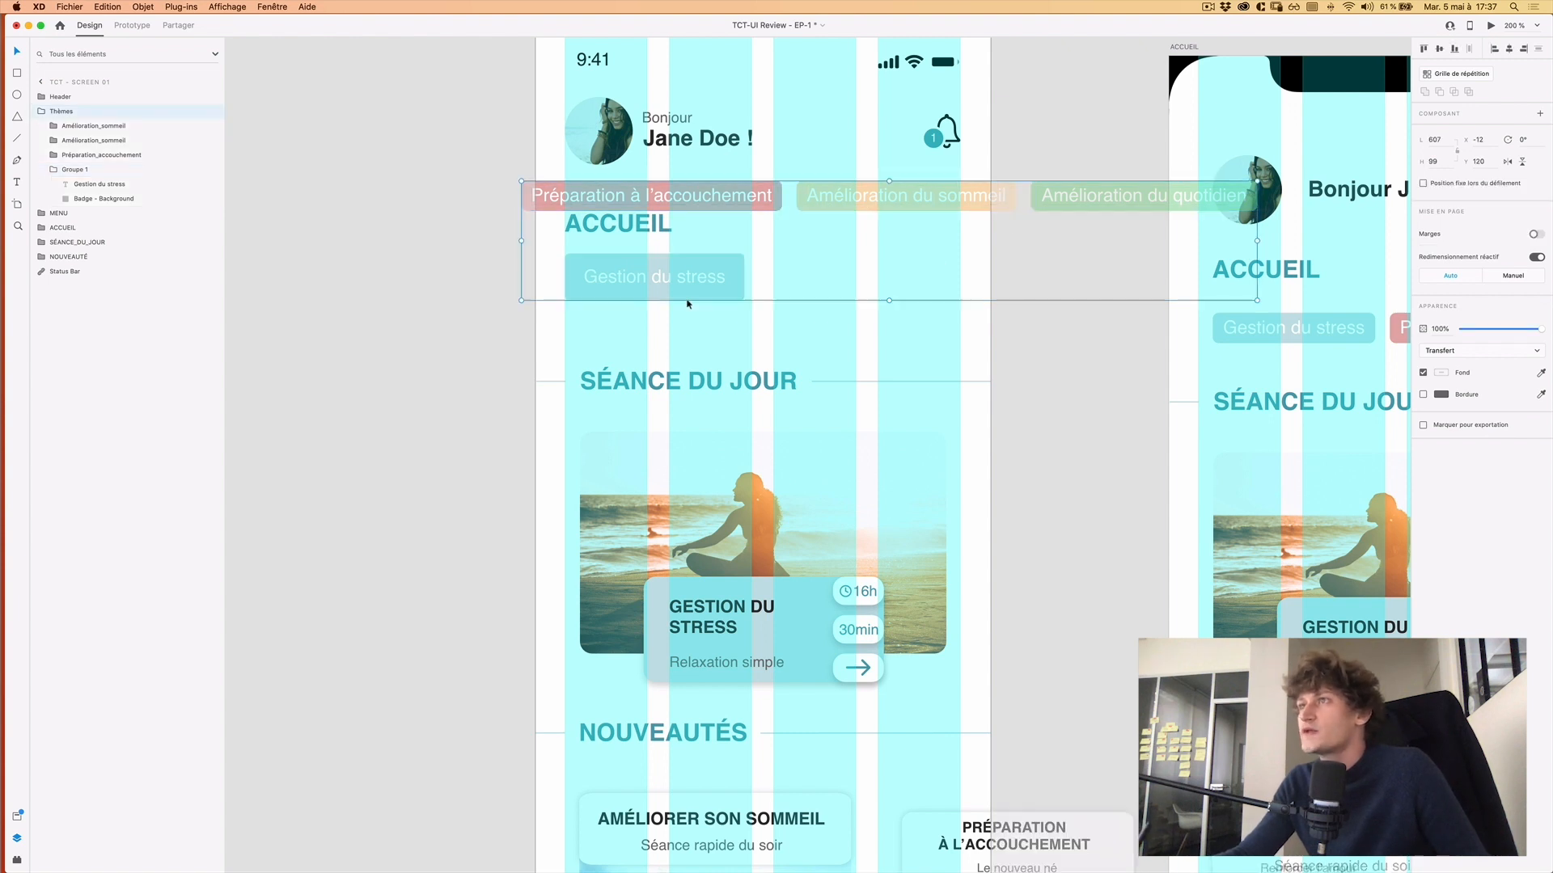
Rename the Gestion du stress tag's group as Badge.
double_click(579, 258)
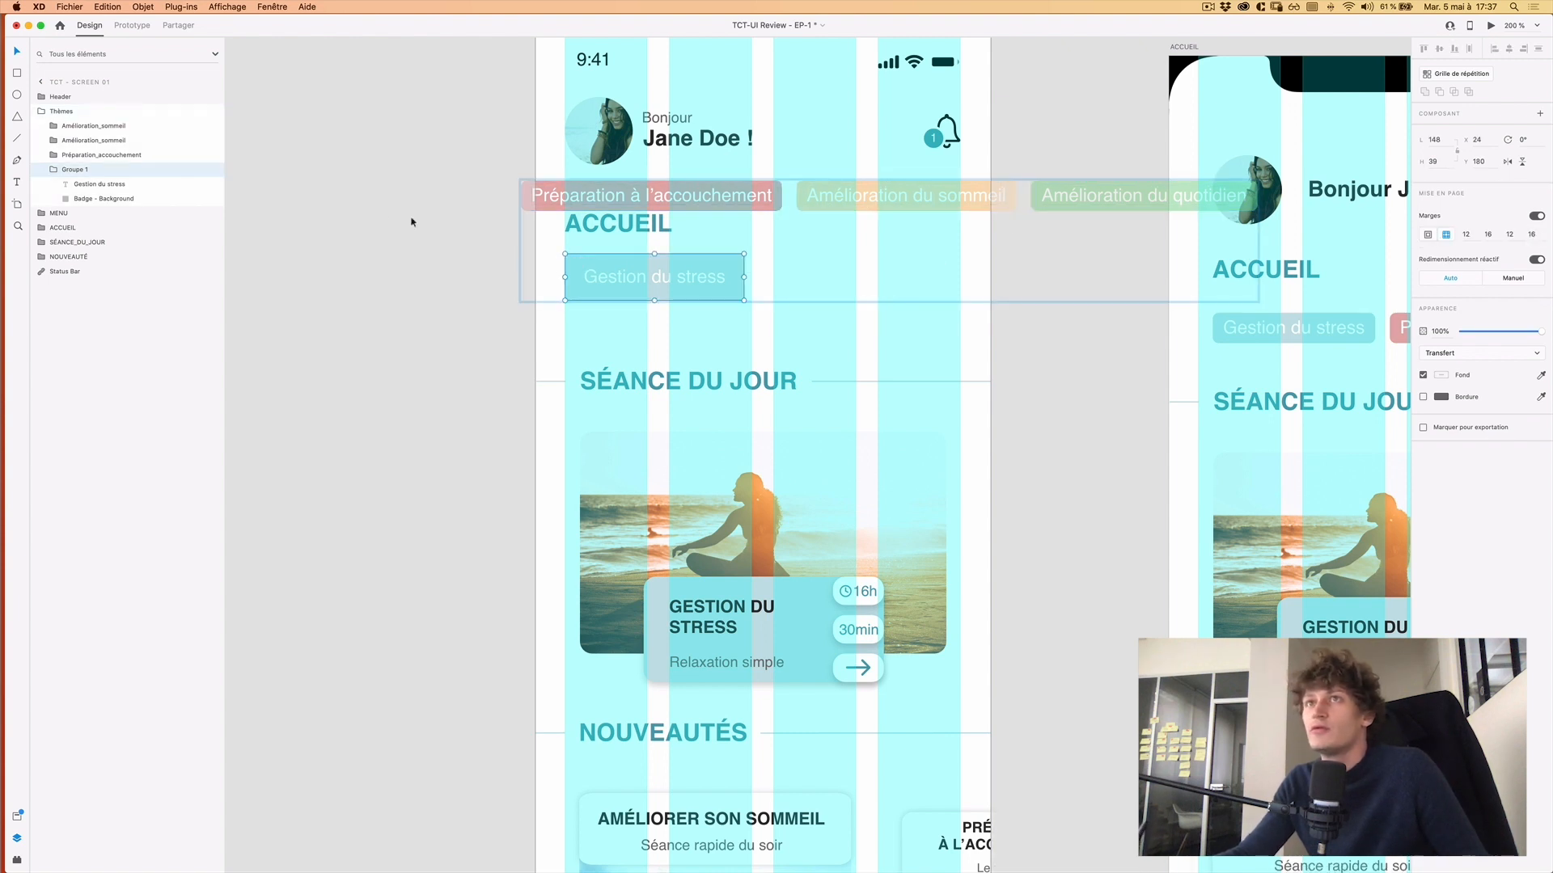
double_click(73, 170)
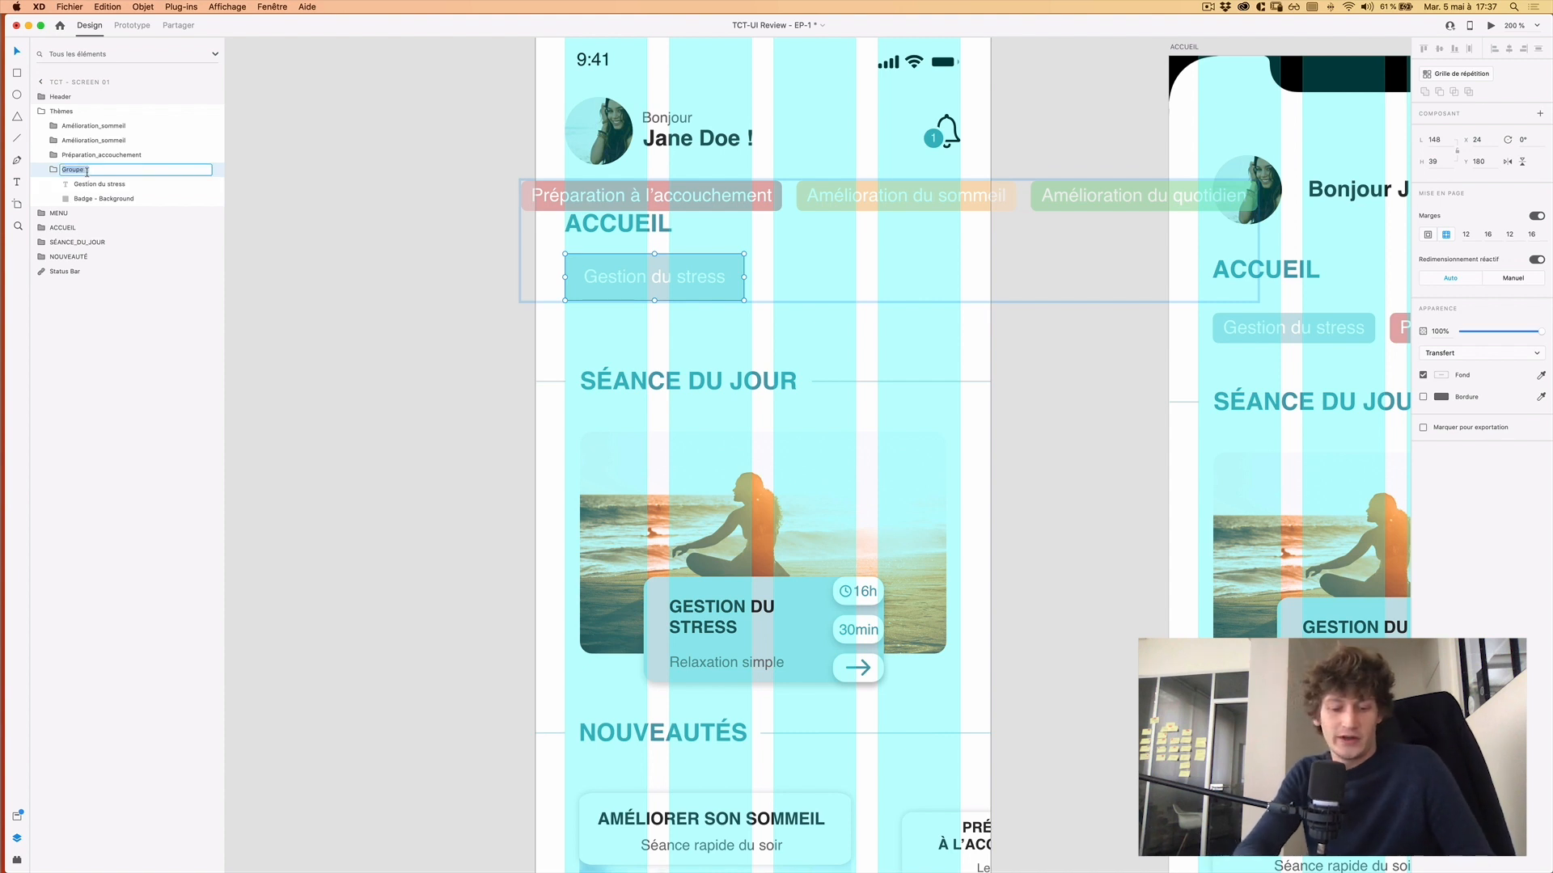
type("Badge")
key("Return")
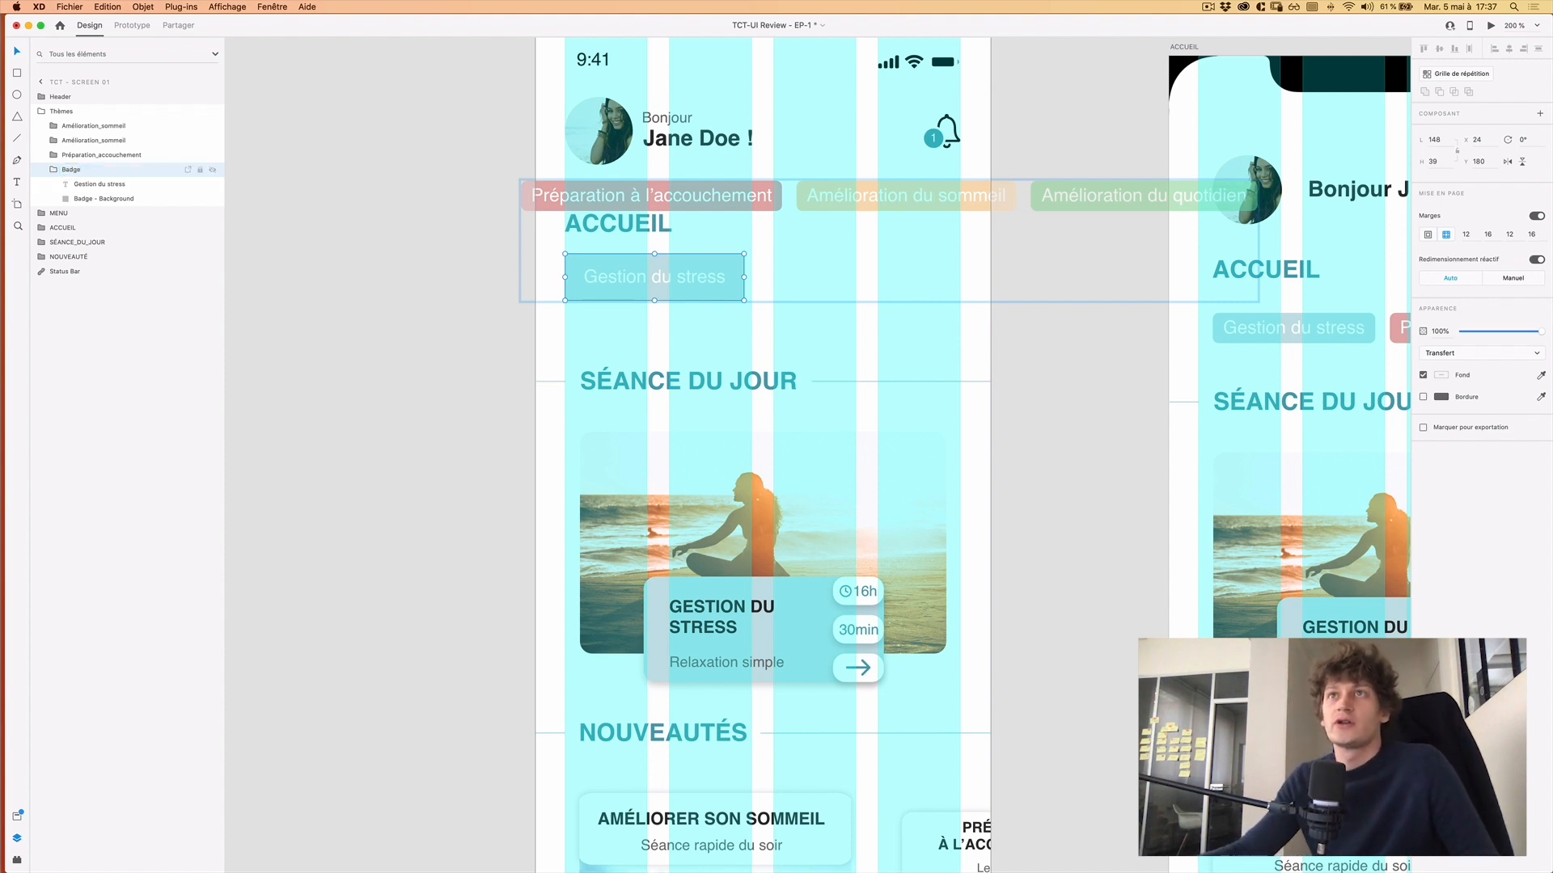
Convert the Badge group into a repeat grid and extend it horizontally to 660 wide, making four tags.
key("Escape")
left_click(119, 169)
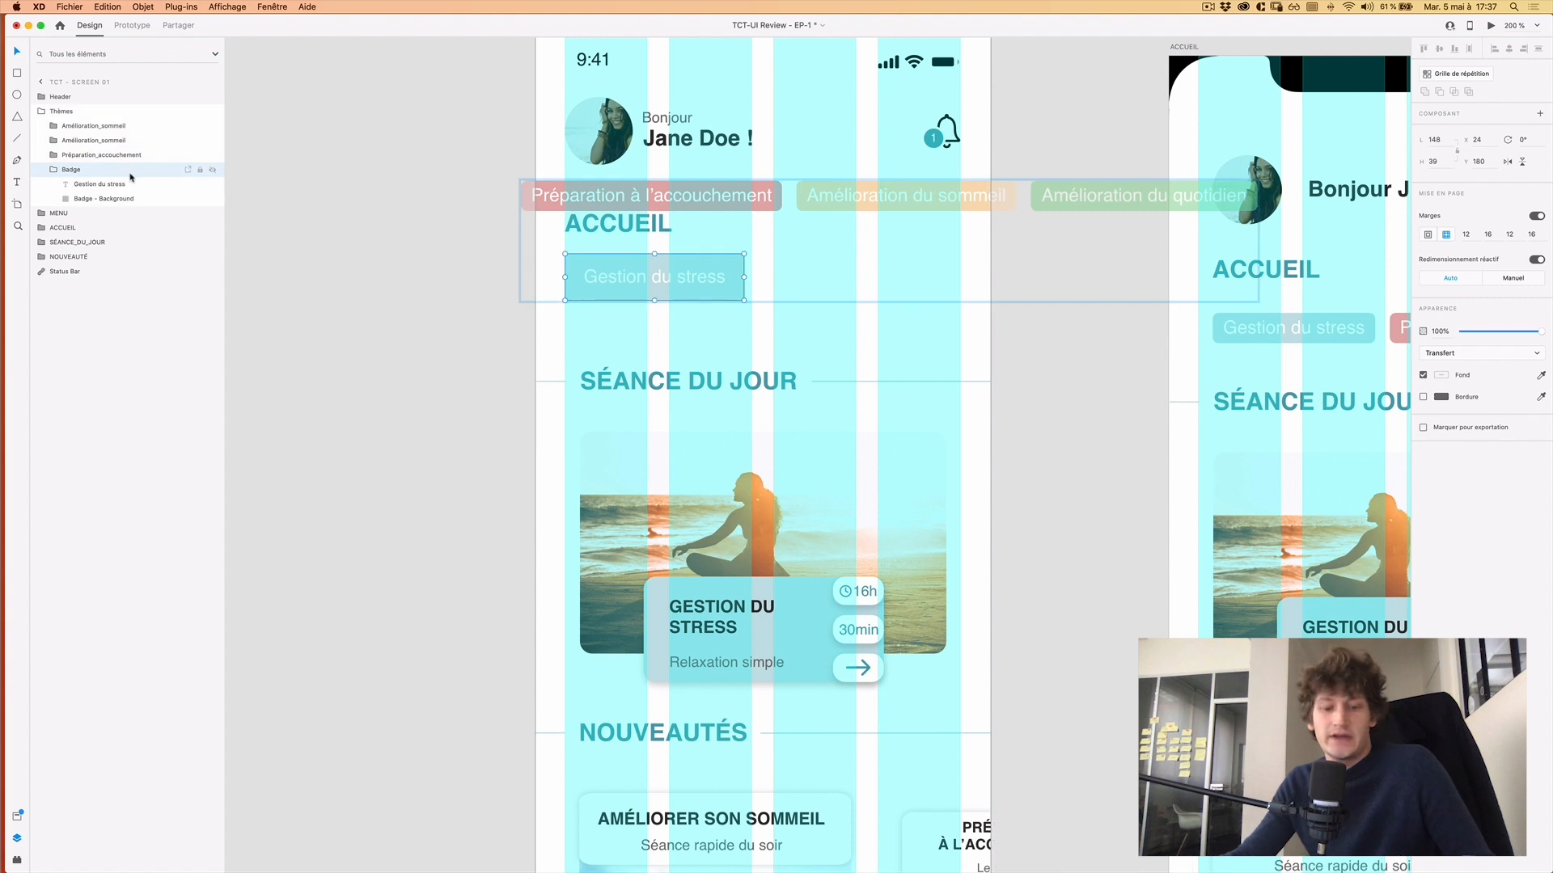
key("super+r")
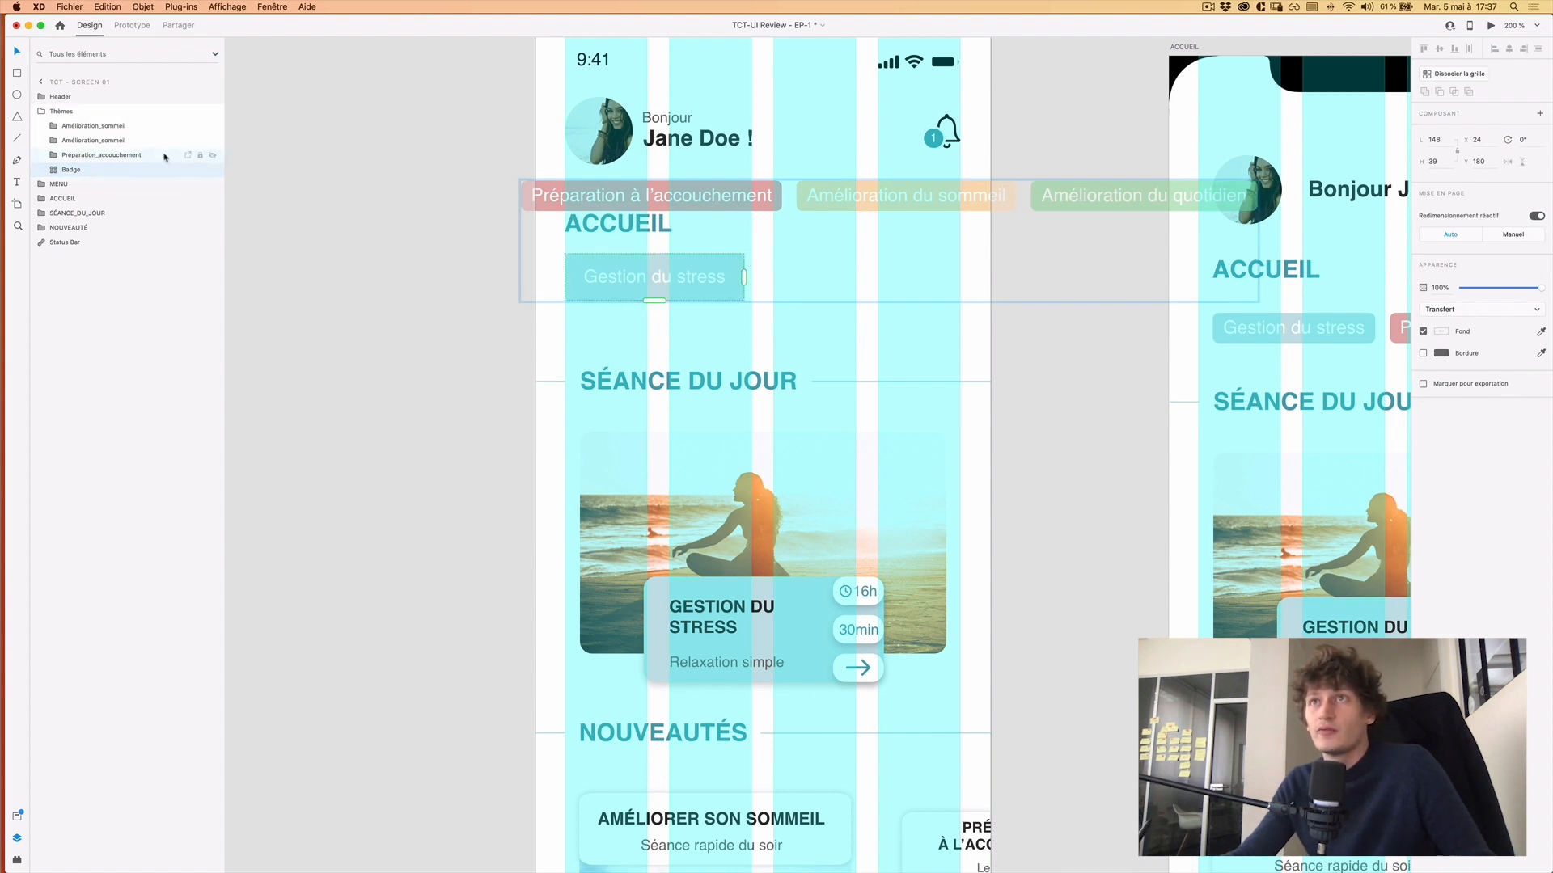
left_click_drag(744, 276, 1364, 309)
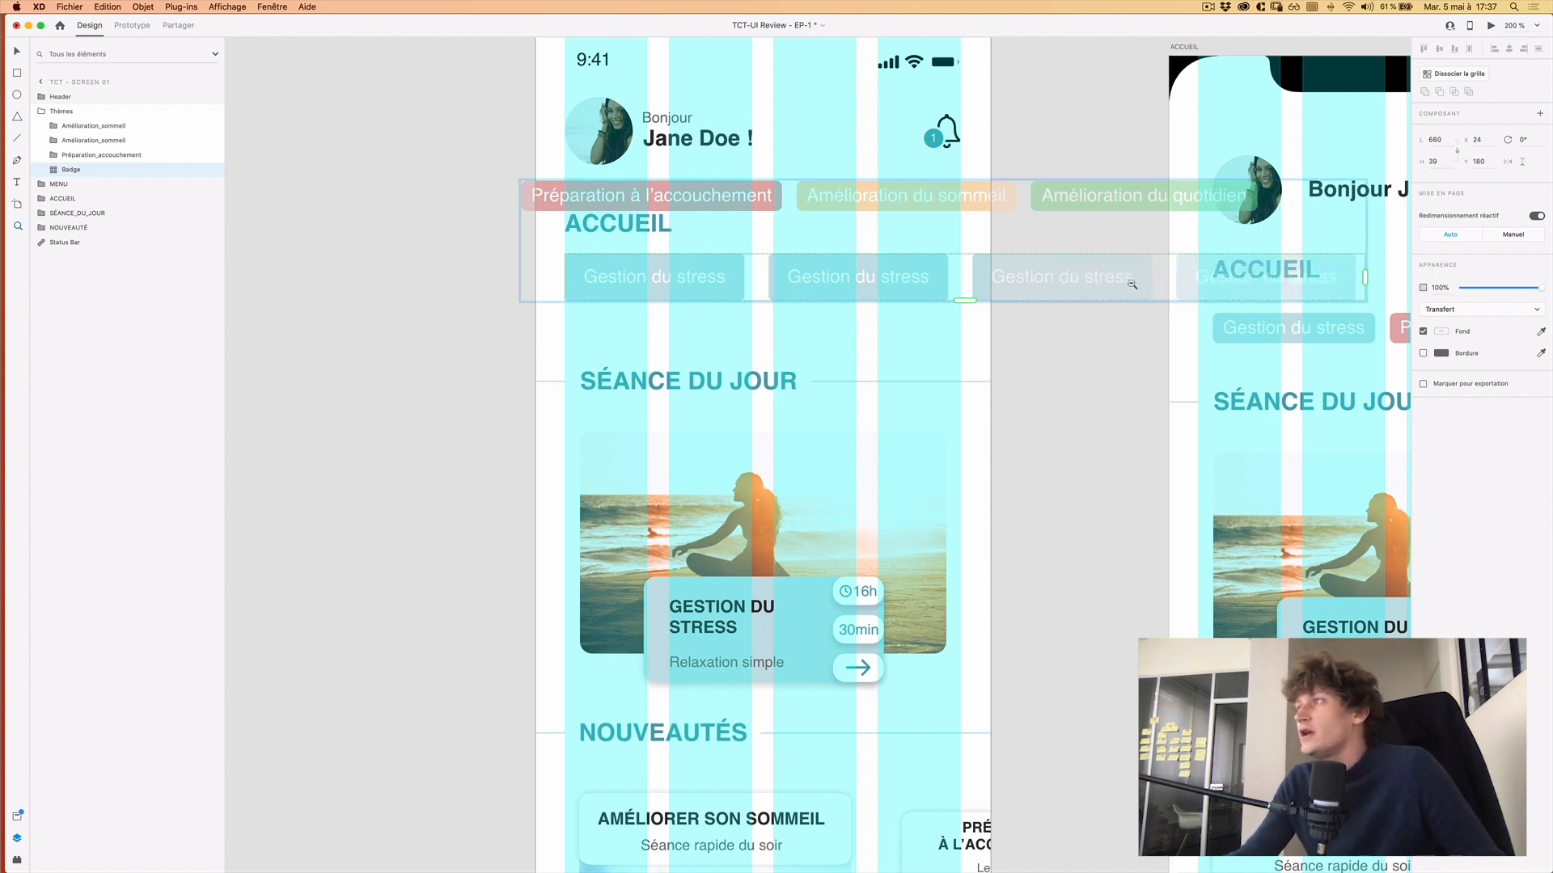
Move the TCT - Screen 01 artboard farther left of the other artboards, to X -532, and hide the layout grid.
key("z")
left_click(1040, 296, "alt")
left_click(824, 156)
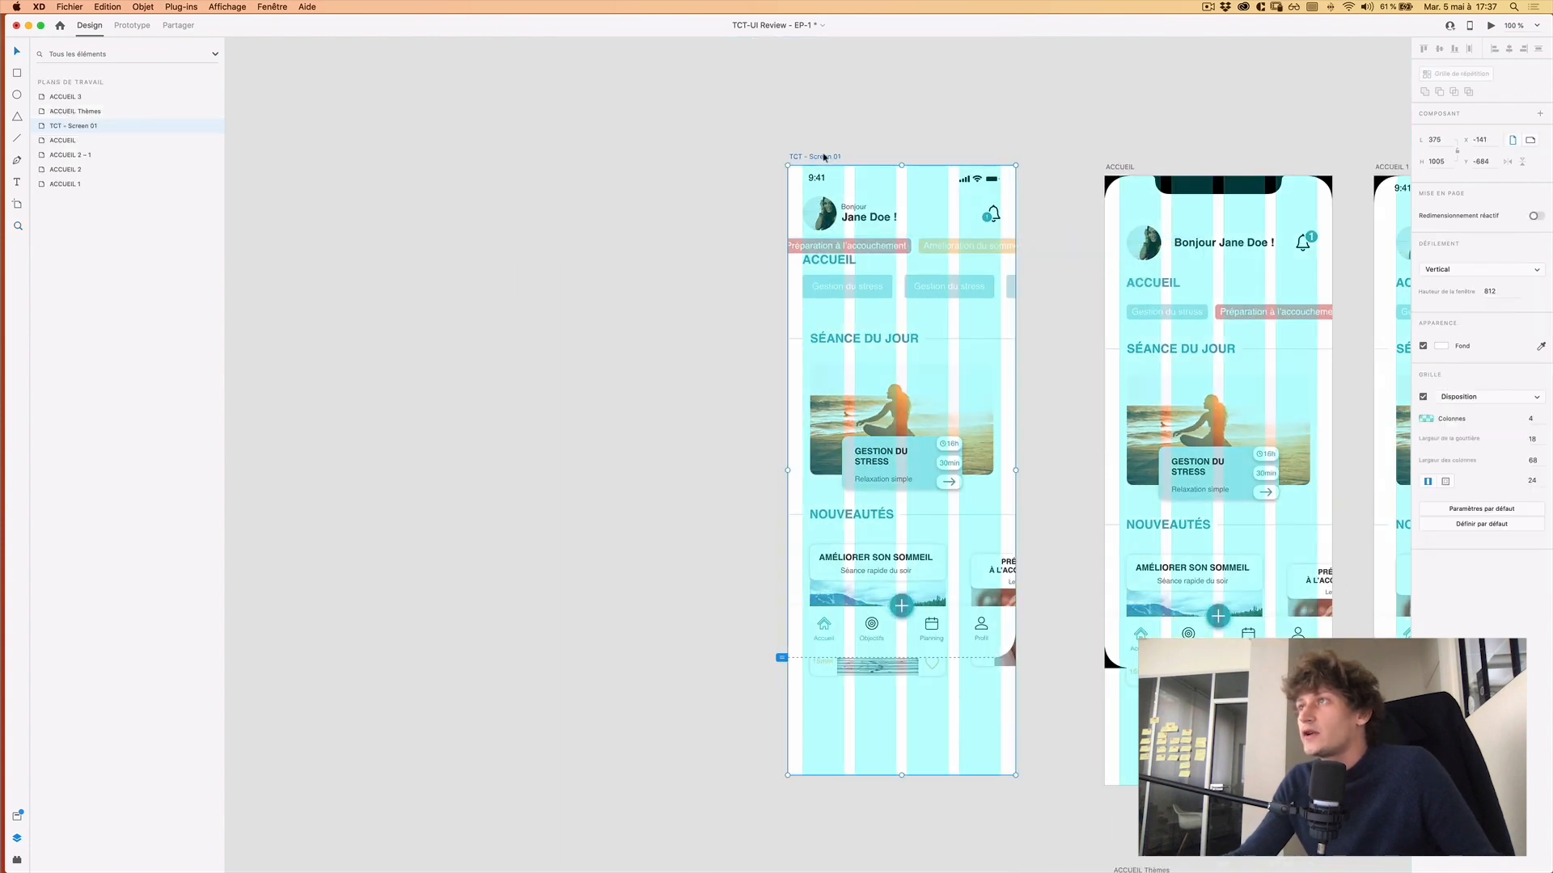
left_click_drag(834, 159, 597, 131)
key("z")
left_click(503, 204)
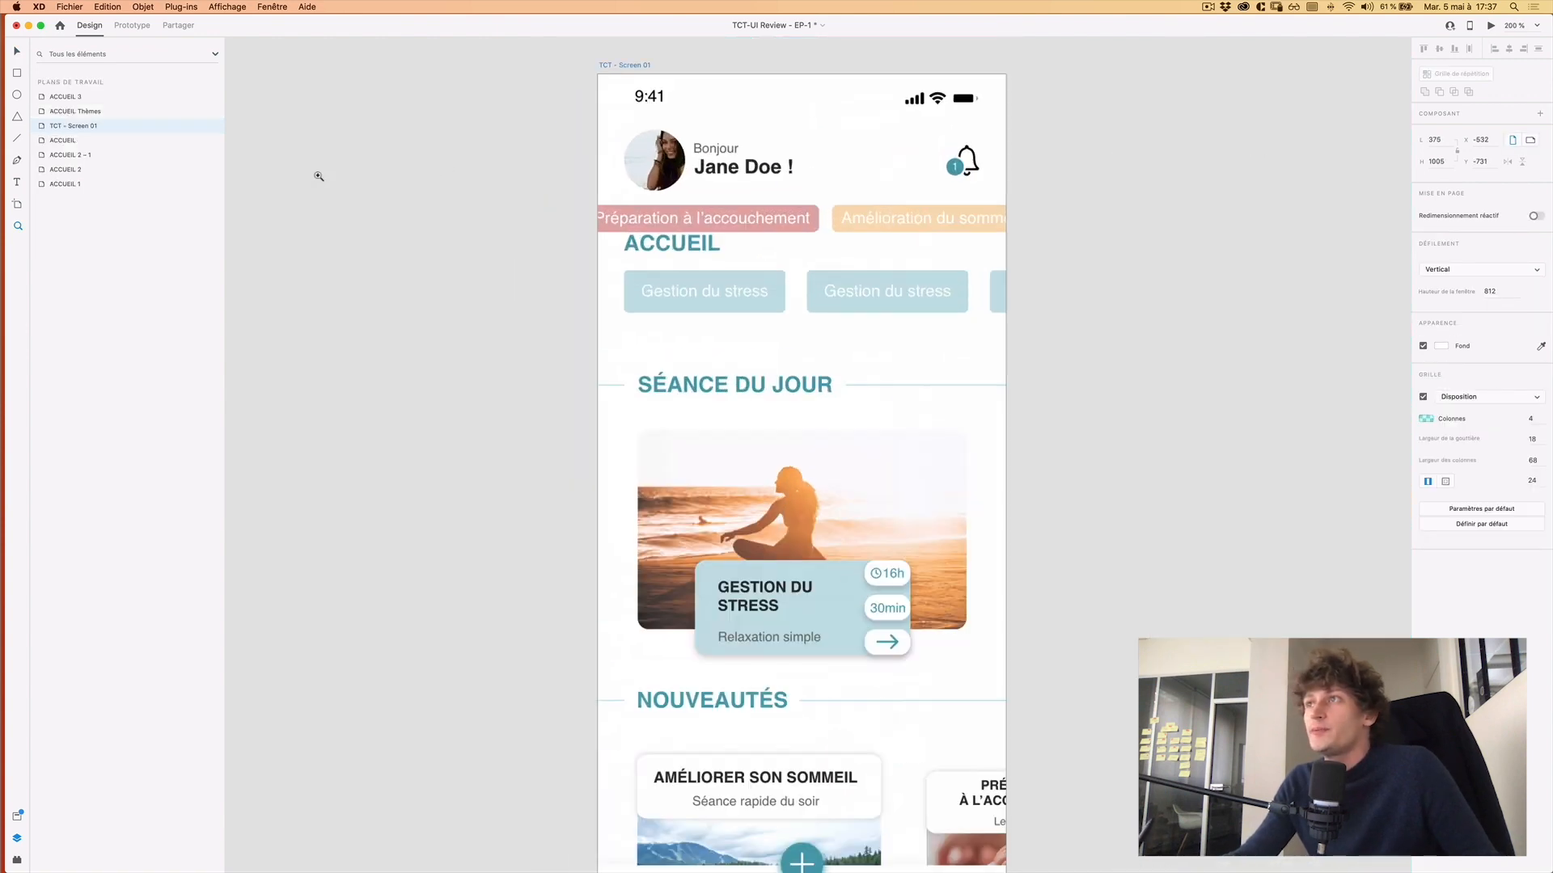
left_click_drag(465, 311, 395, 258)
left_click(845, 279)
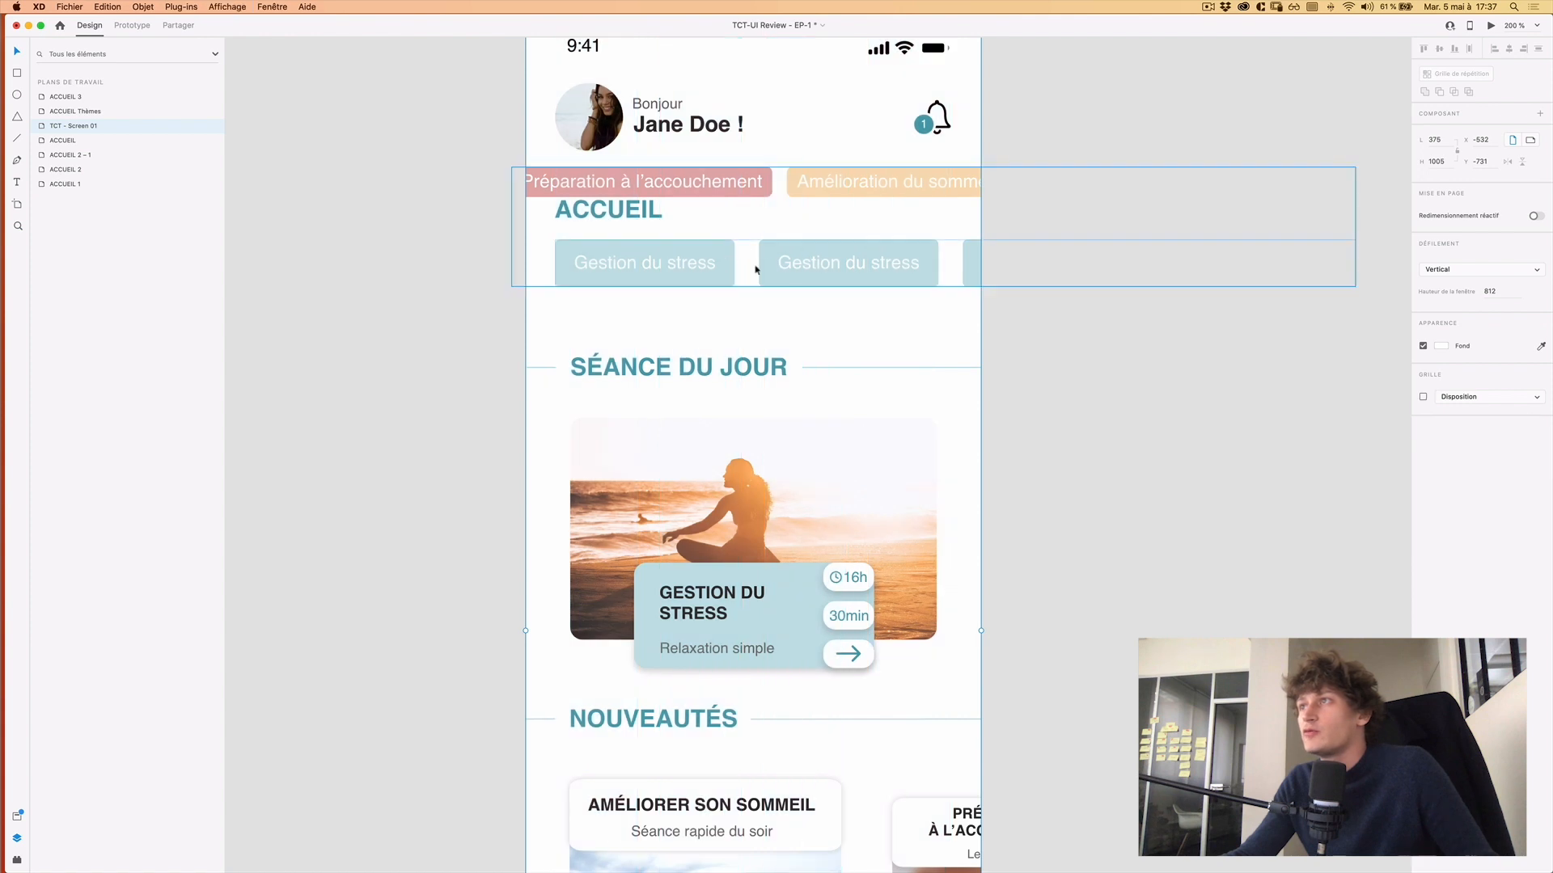
Try replacing the text of the repeat grid's second tag with the copied label "Préparation à l'accouchement".
scroll(845, 283, "right", 3)
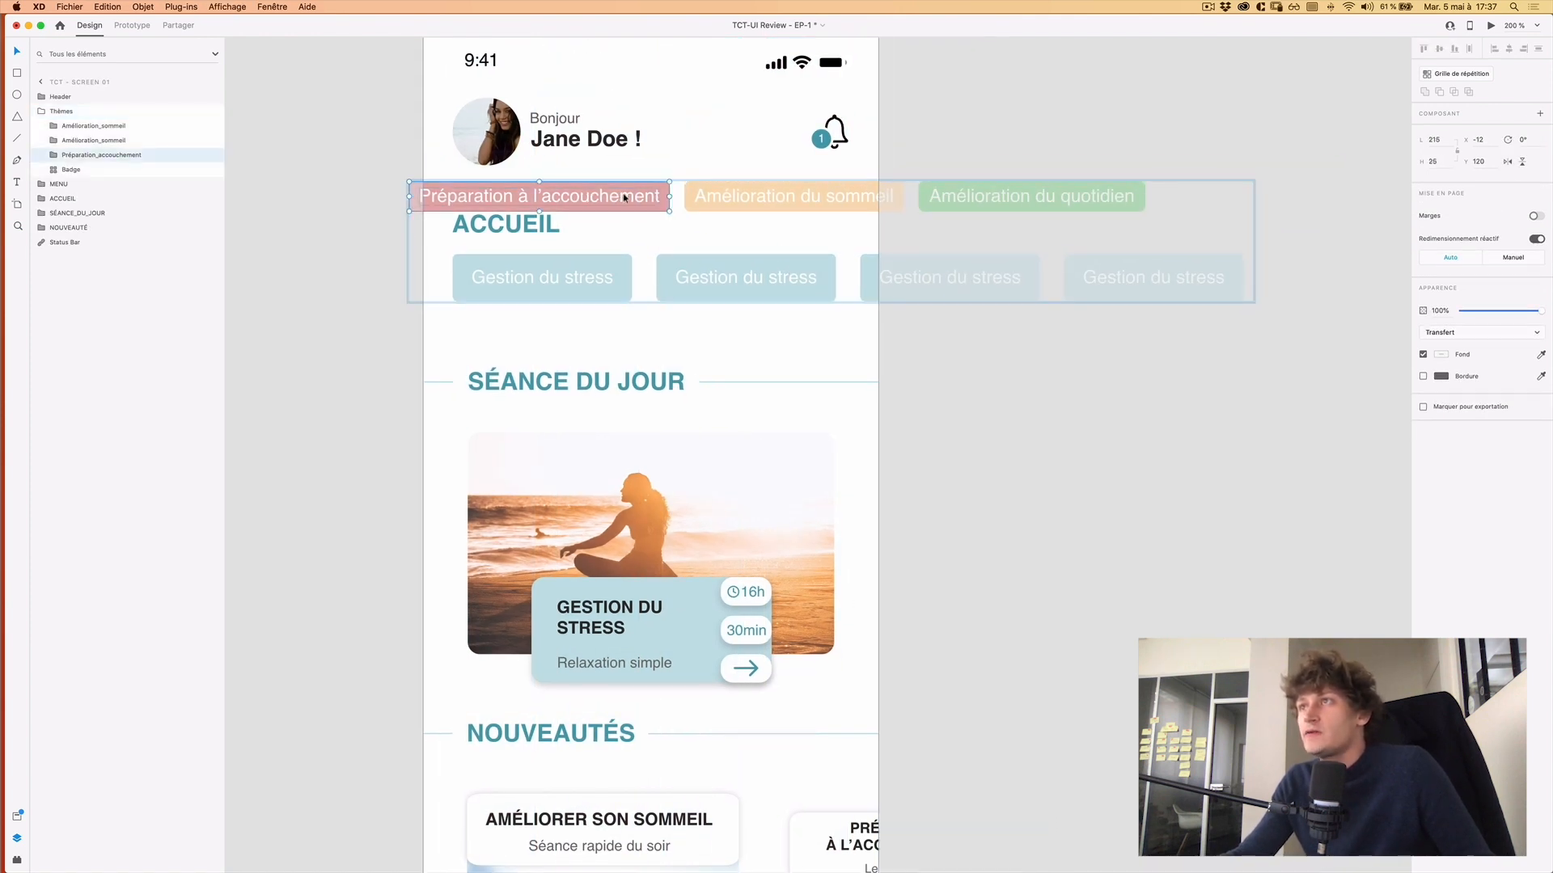
double_click(623, 195)
double_click(633, 195)
key("super+c")
key("Escape")
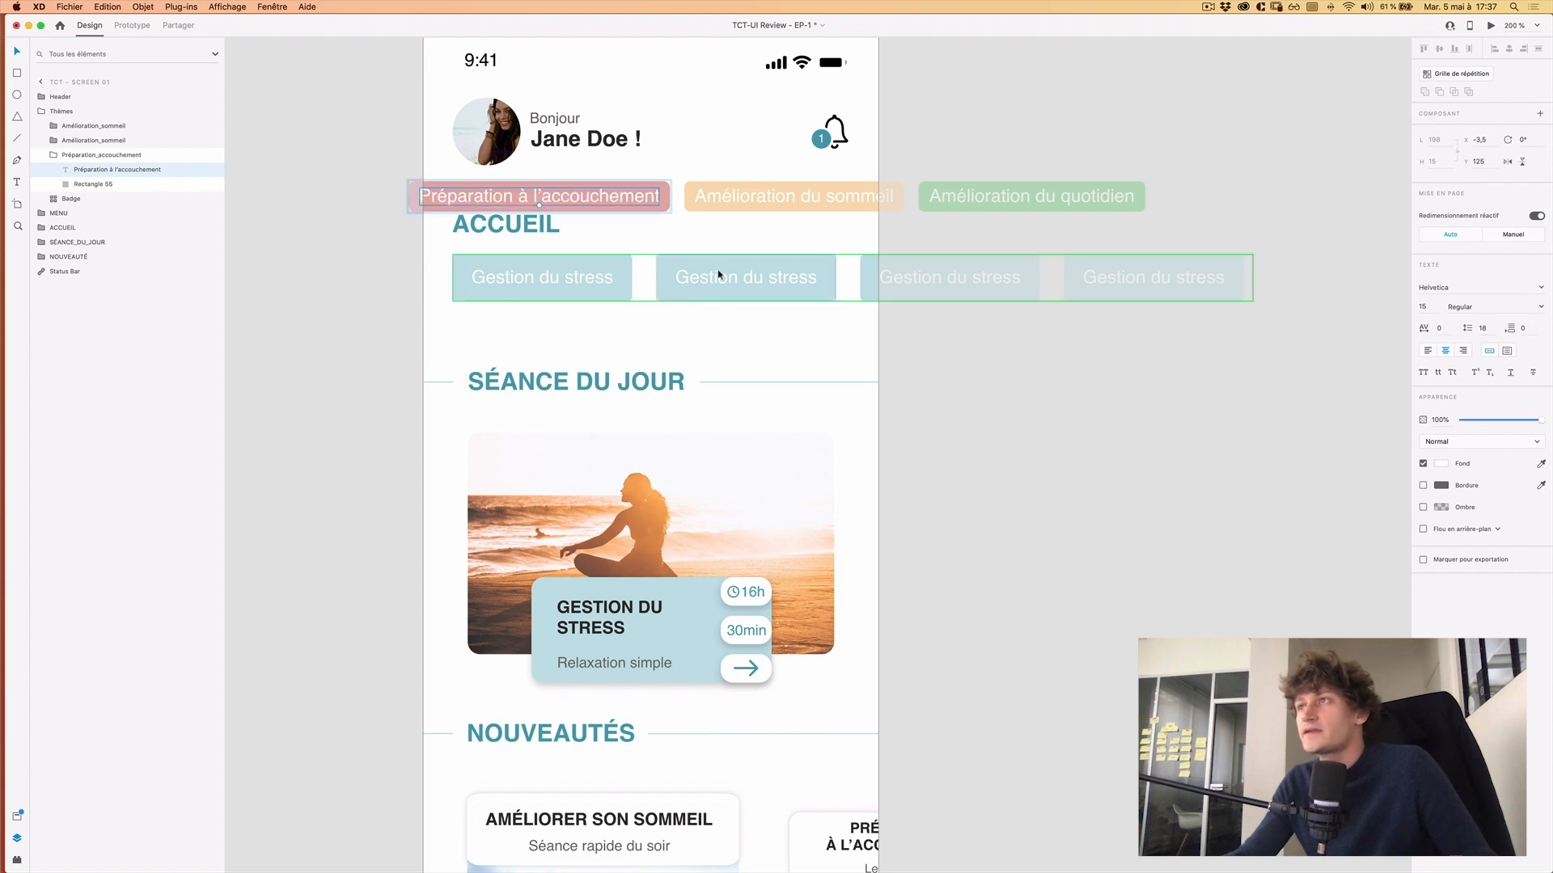
double_click(717, 275)
key("super+v")
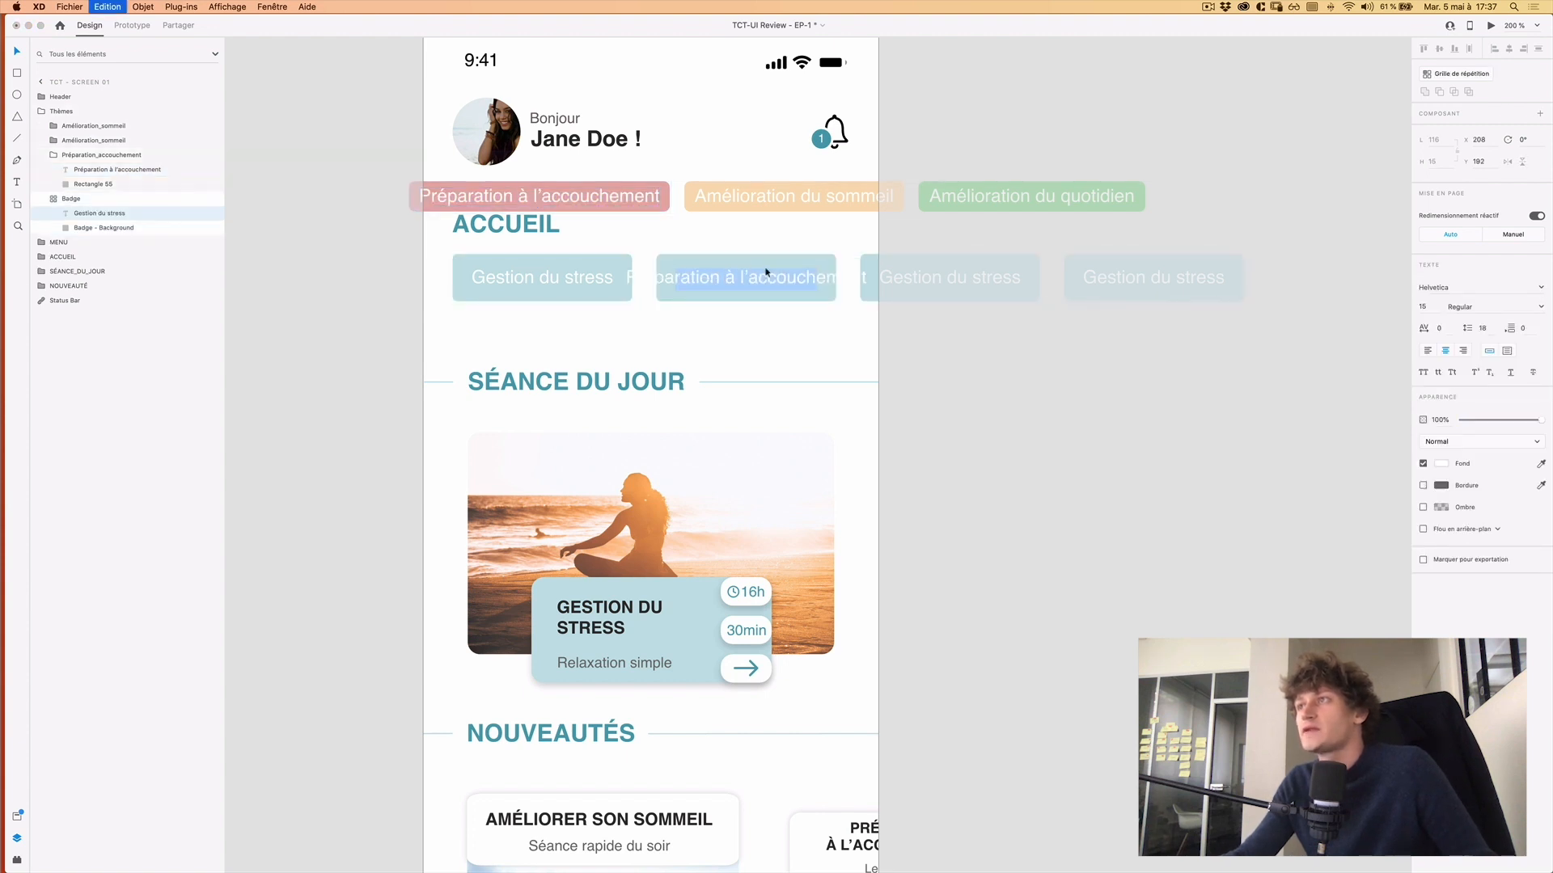
Undo the text replacement in the second tag and return to the whole Badge repeat grid.
key("Escape")
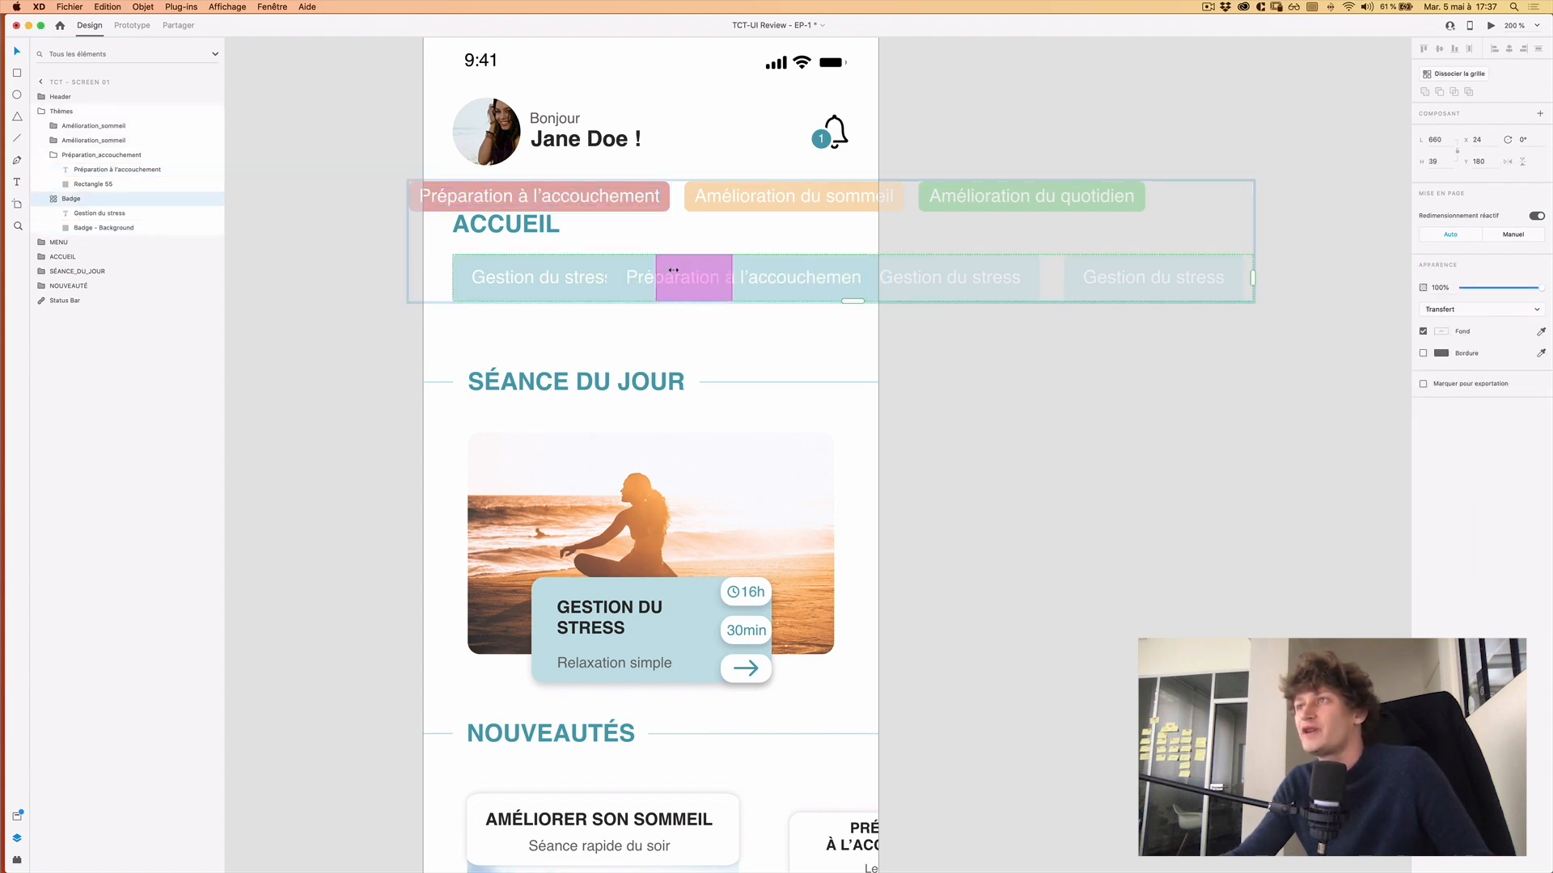
mouse_move(678, 275)
left_mouse_down()
mouse_move(781, 279)
mouse_move(672, 268)
left_mouse_up()
key("super+z")
key("Escape")
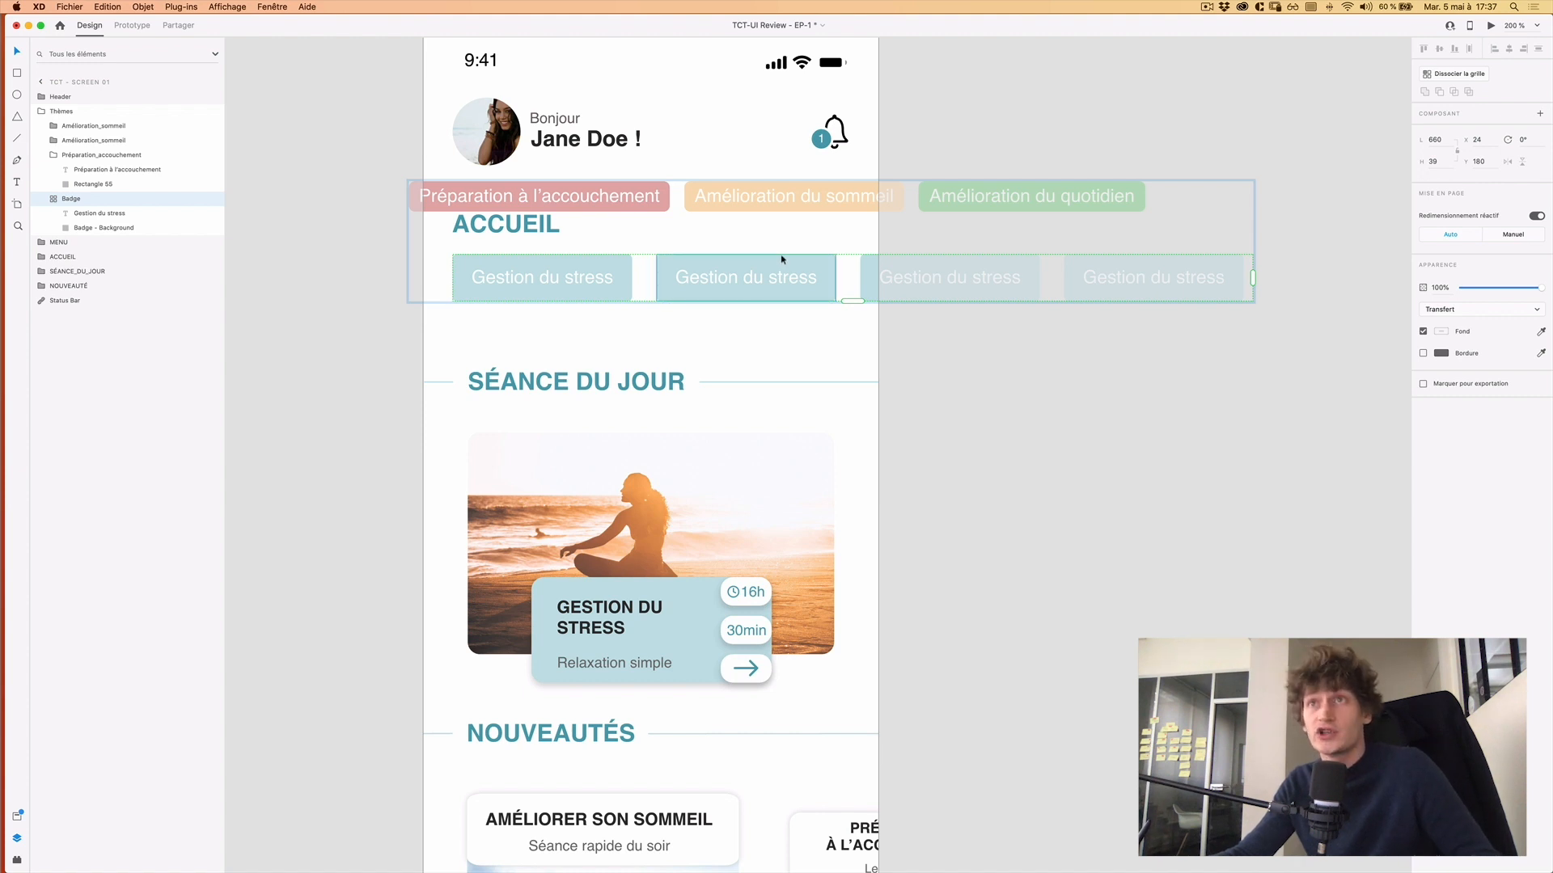
Ungroup the Badge repeat grid into separate tag groups and collapse the expanded Badge groups in the layer list.
key("super+shift+g")
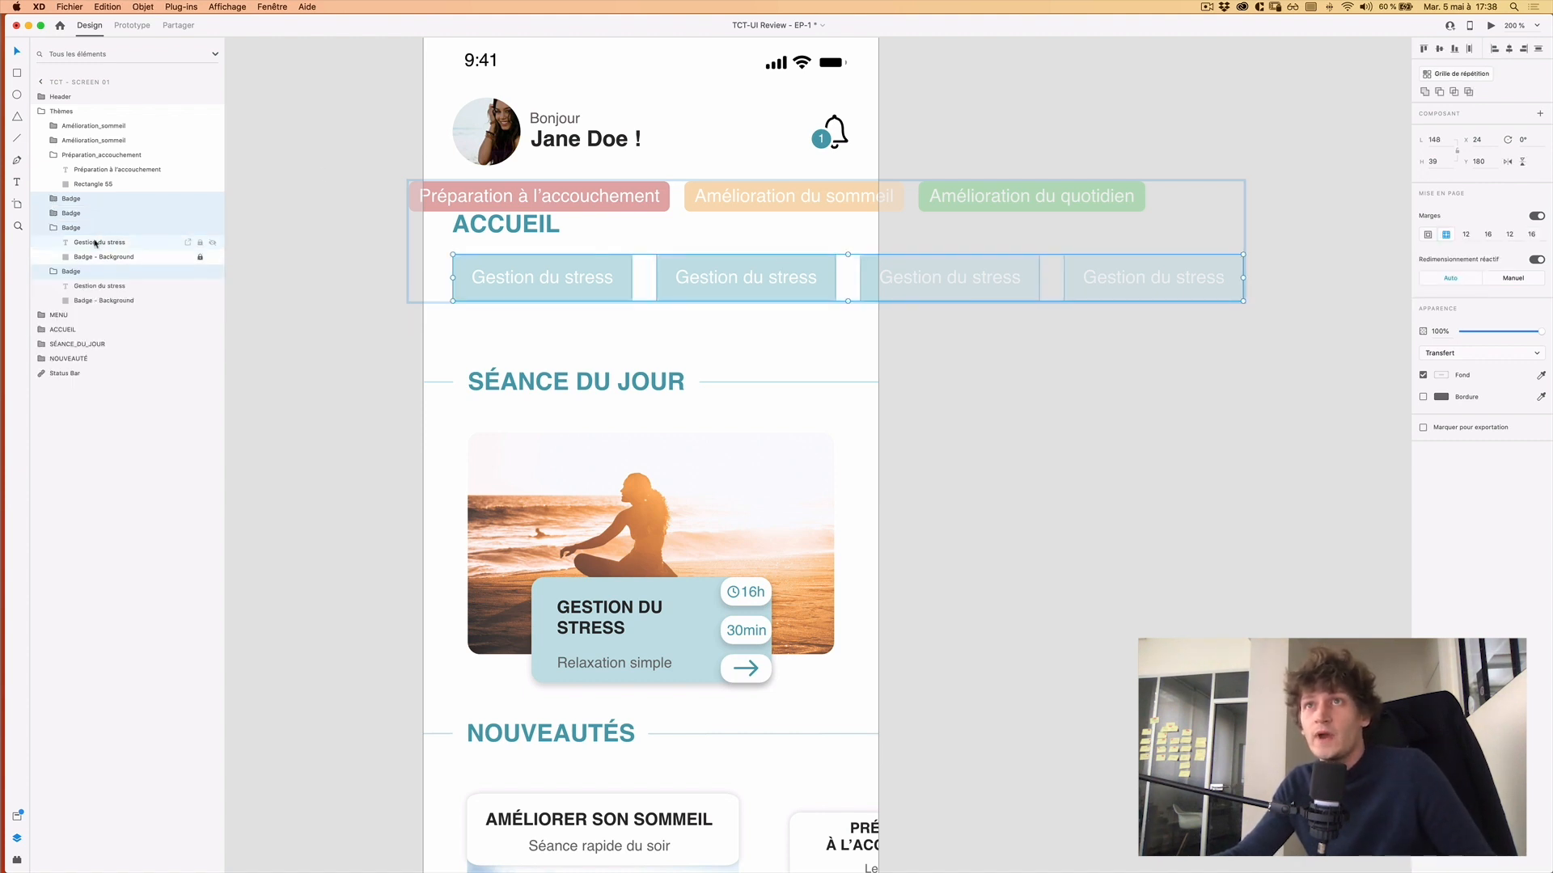
key("Escape")
left_click(53, 227)
left_click(54, 243)
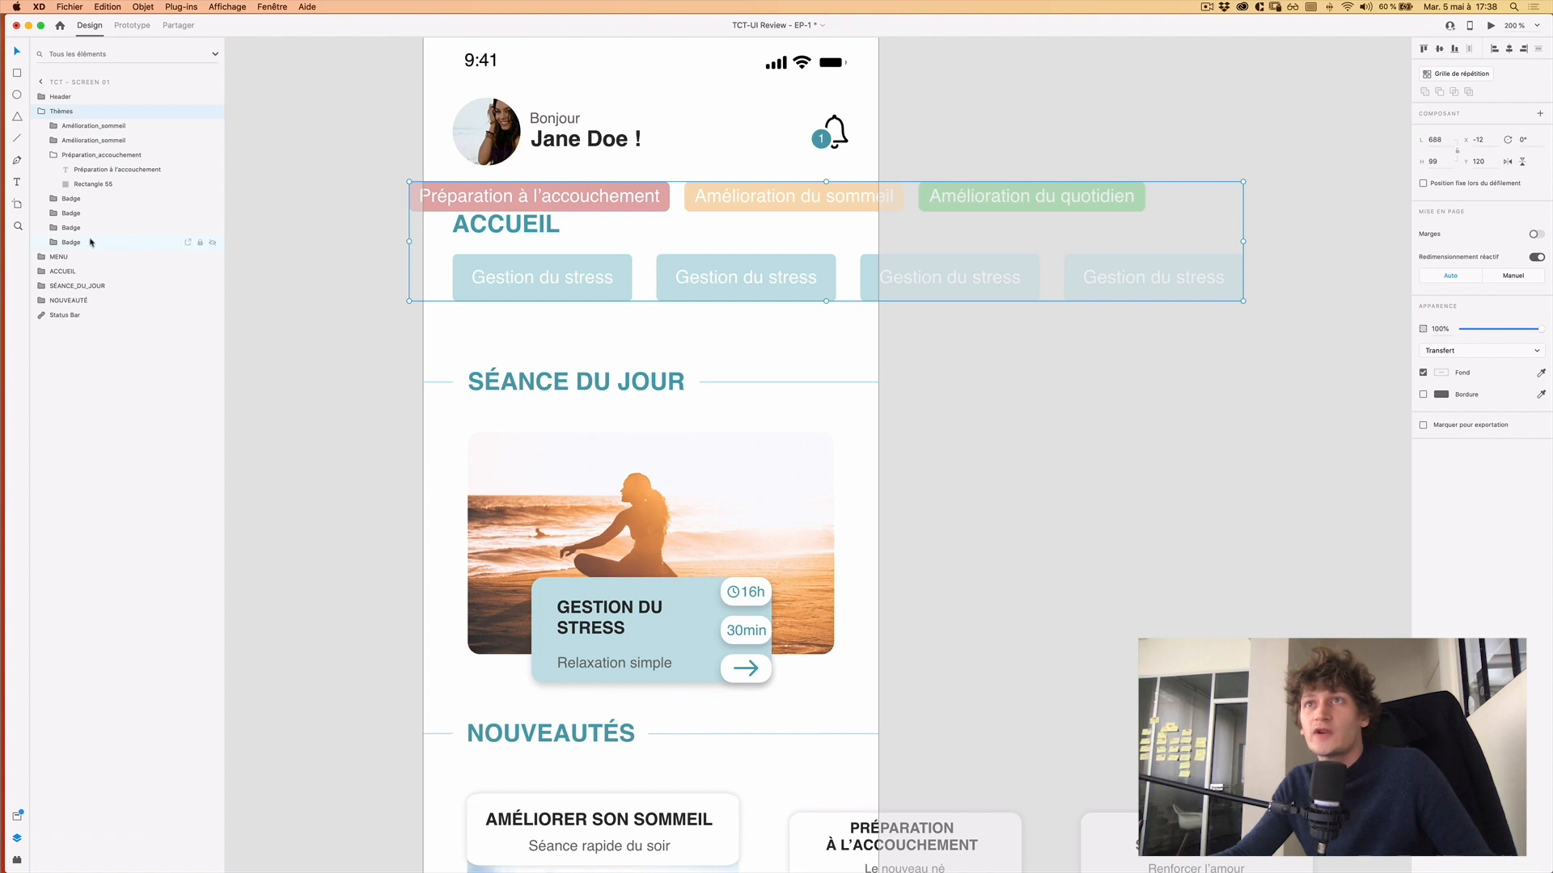
Batch-rename the four Badge groups to Badge 1 through Badge 4 with the Rename it plug-in, using the pattern %* %N starting from 1.
left_click(91, 242)
left_click(126, 198, "shift")
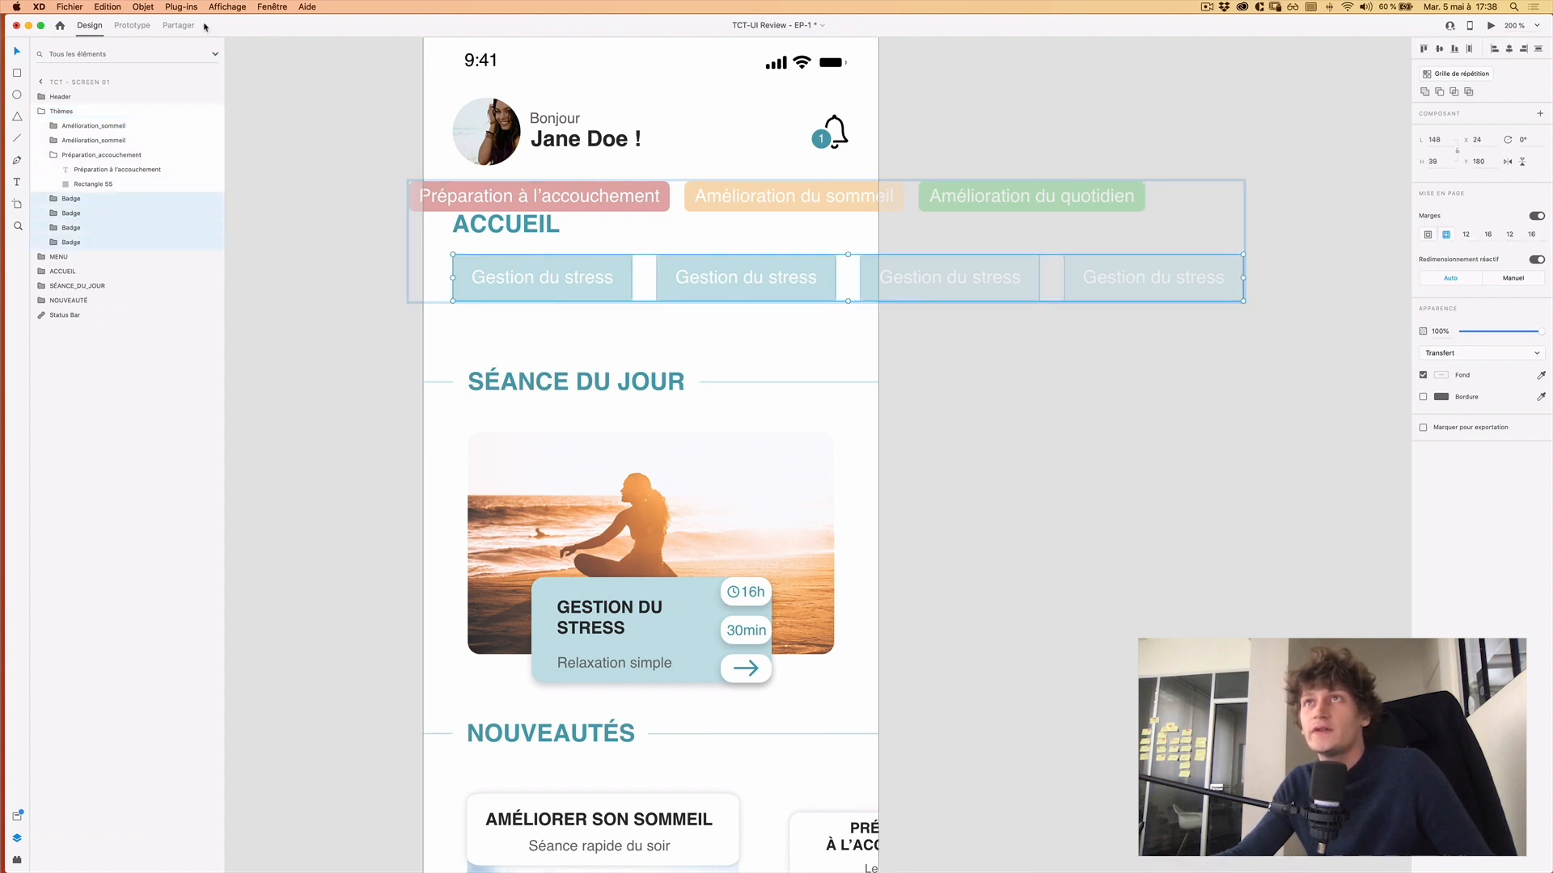
left_click(181, 6)
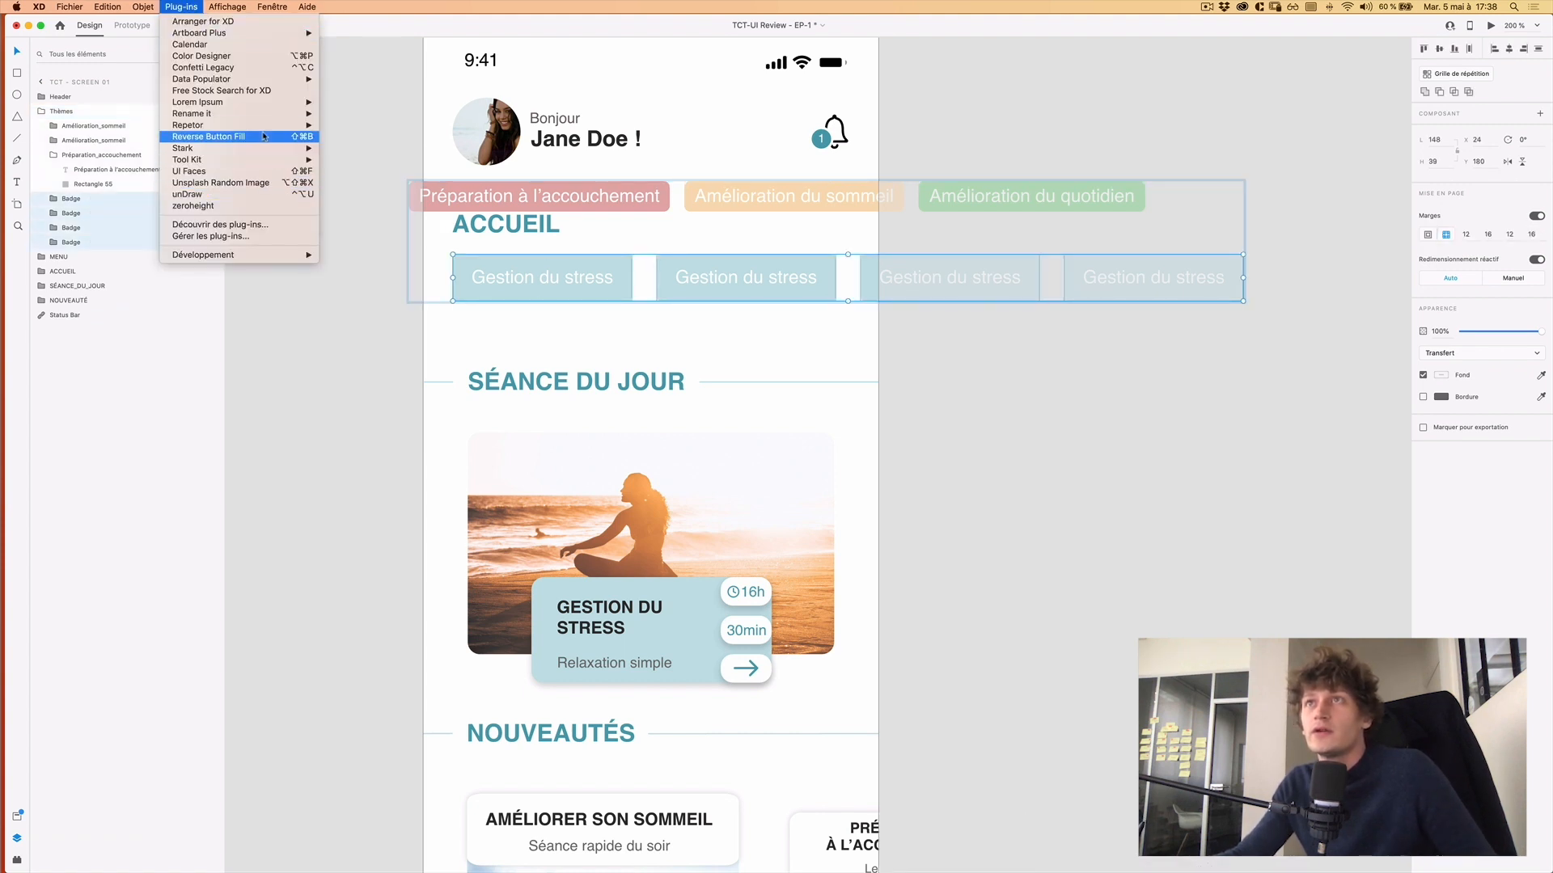
mouse_move(267, 113)
left_click(372, 114)
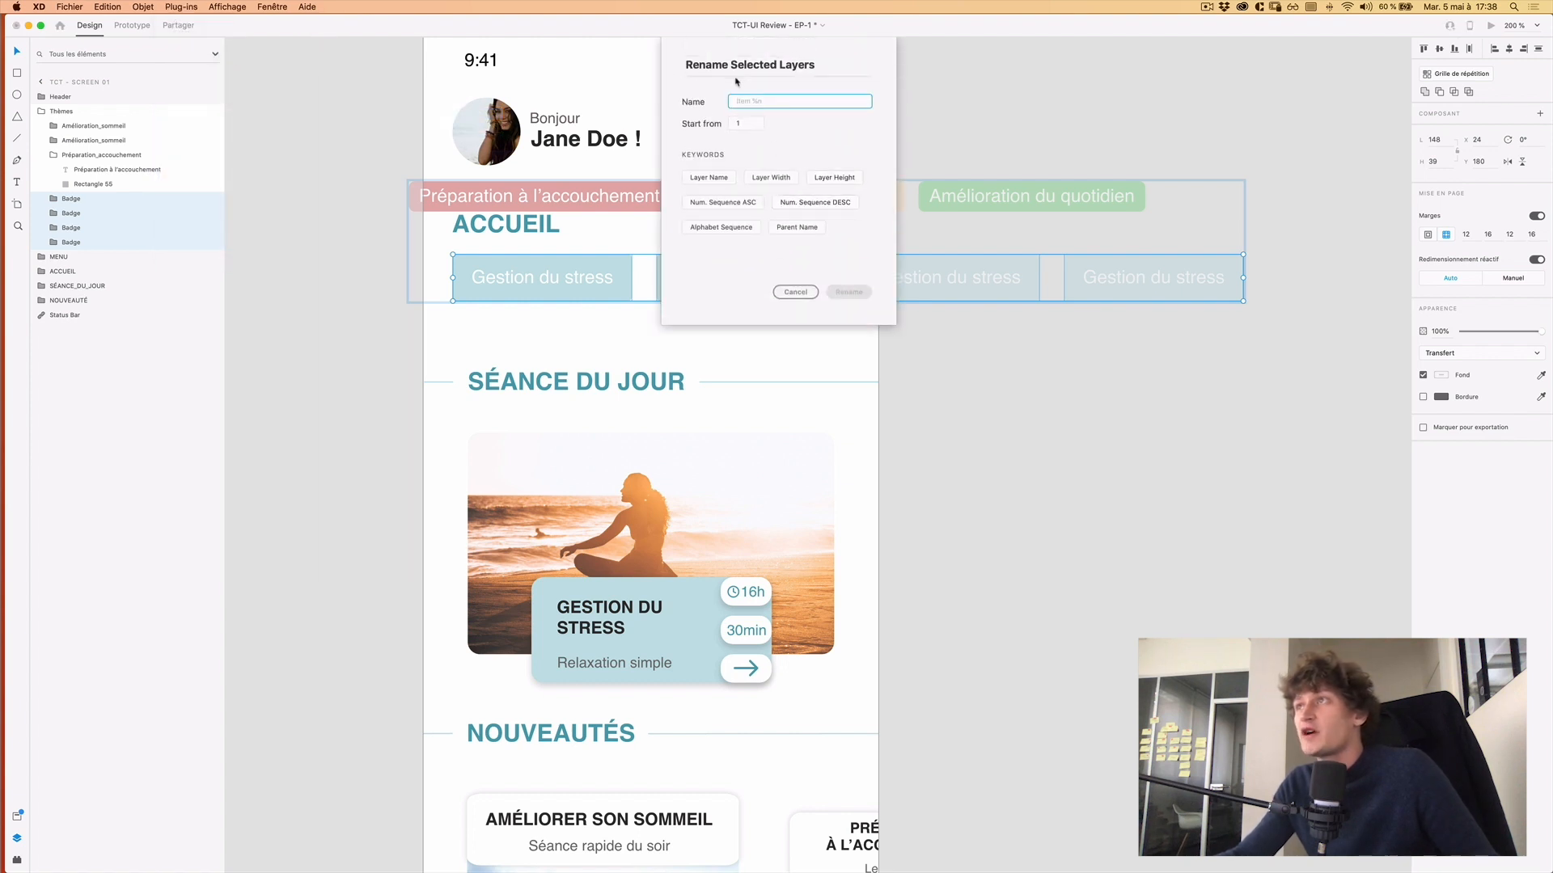
left_click(710, 178)
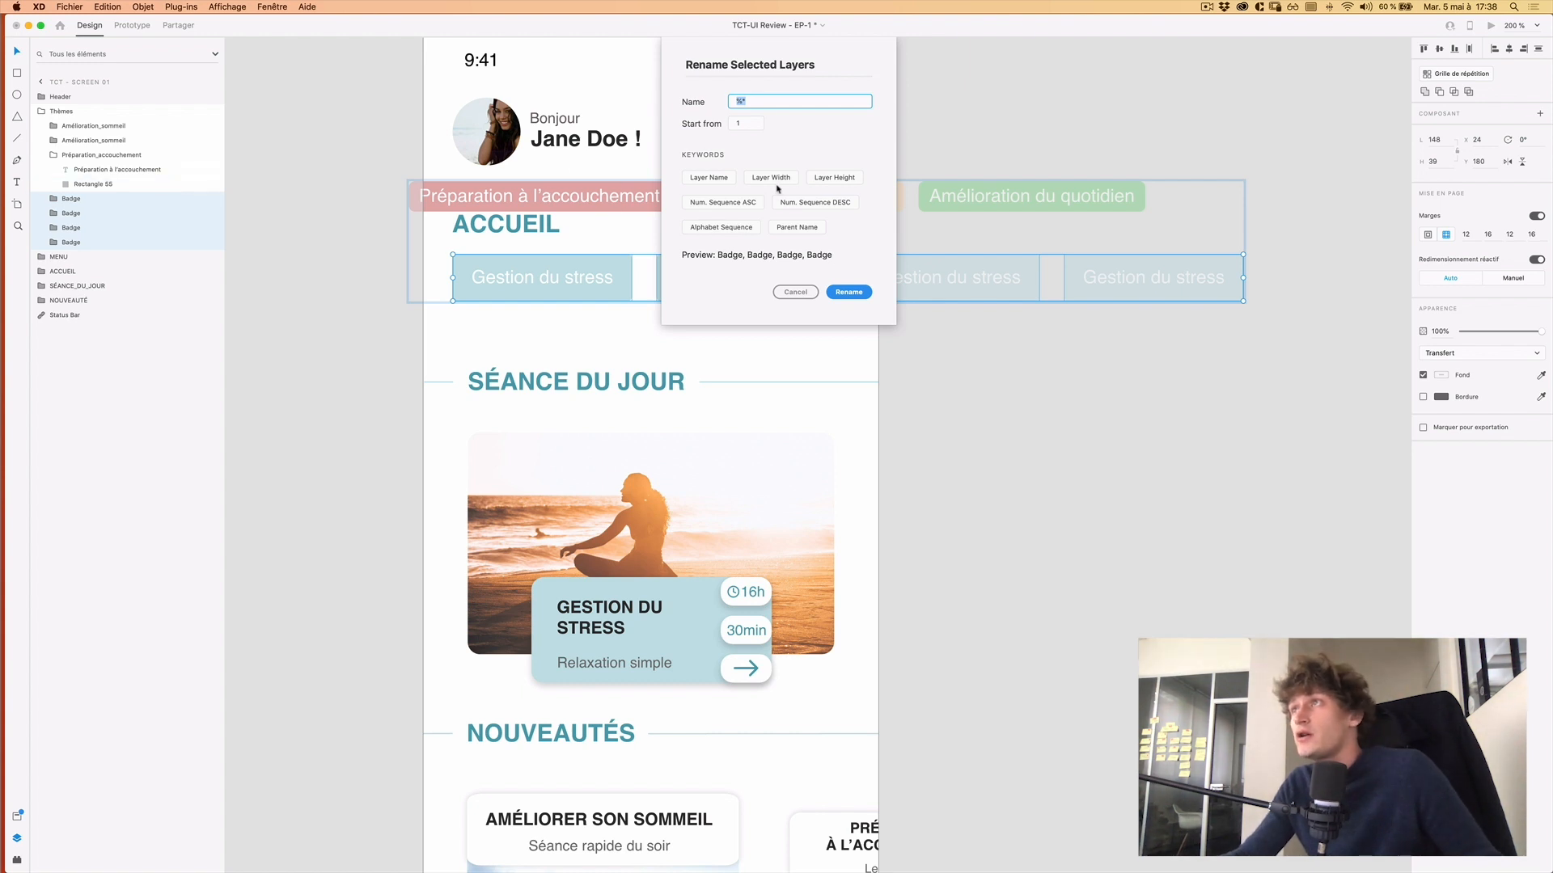
key("BackSpace")
left_click(735, 179)
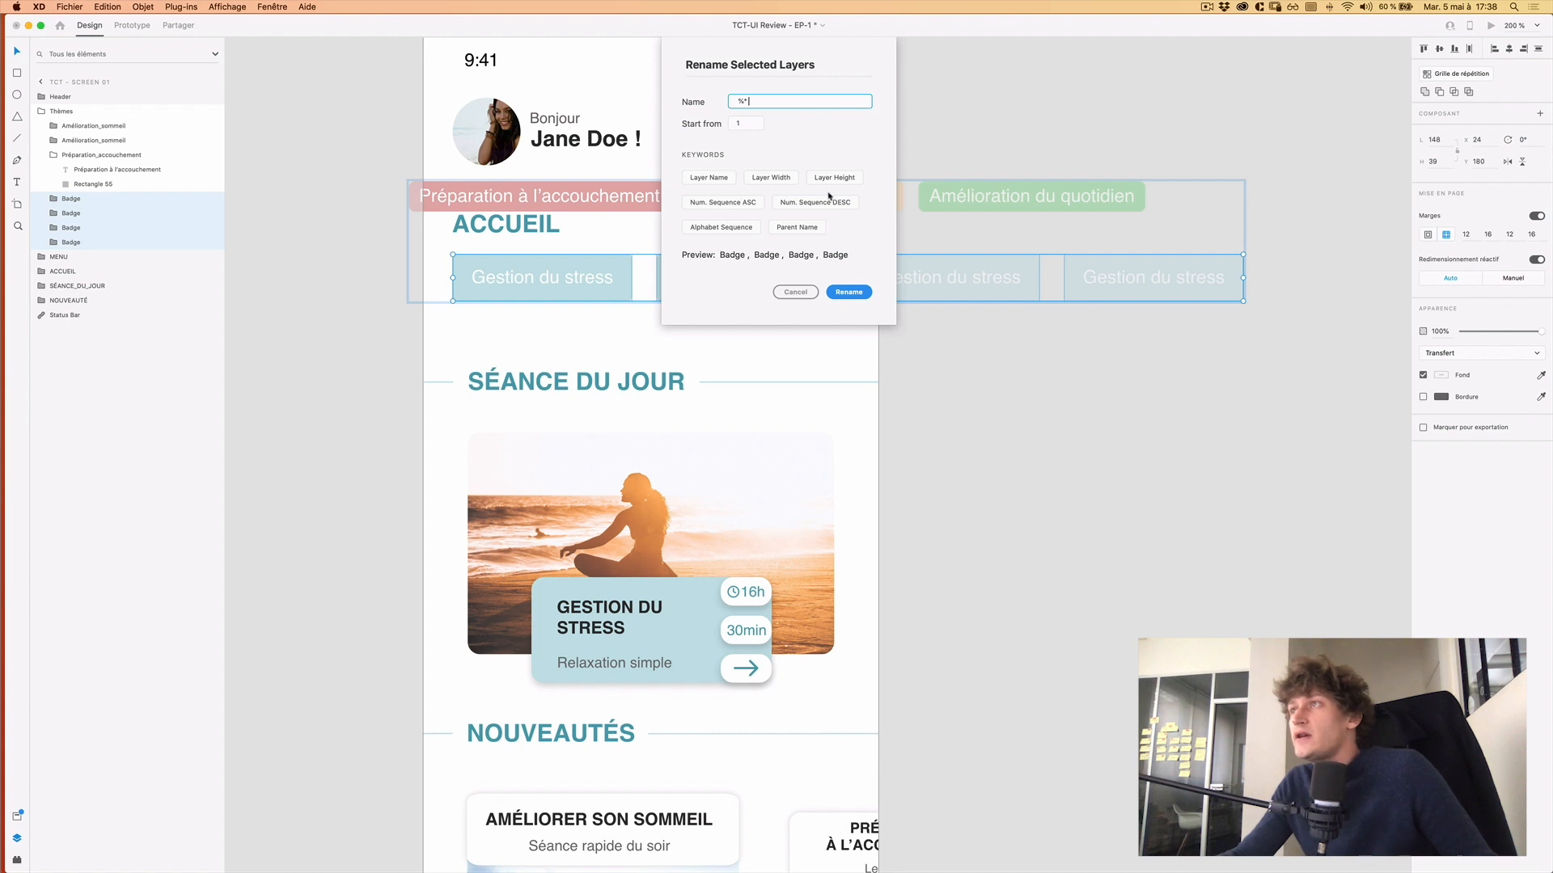
left_click(836, 203)
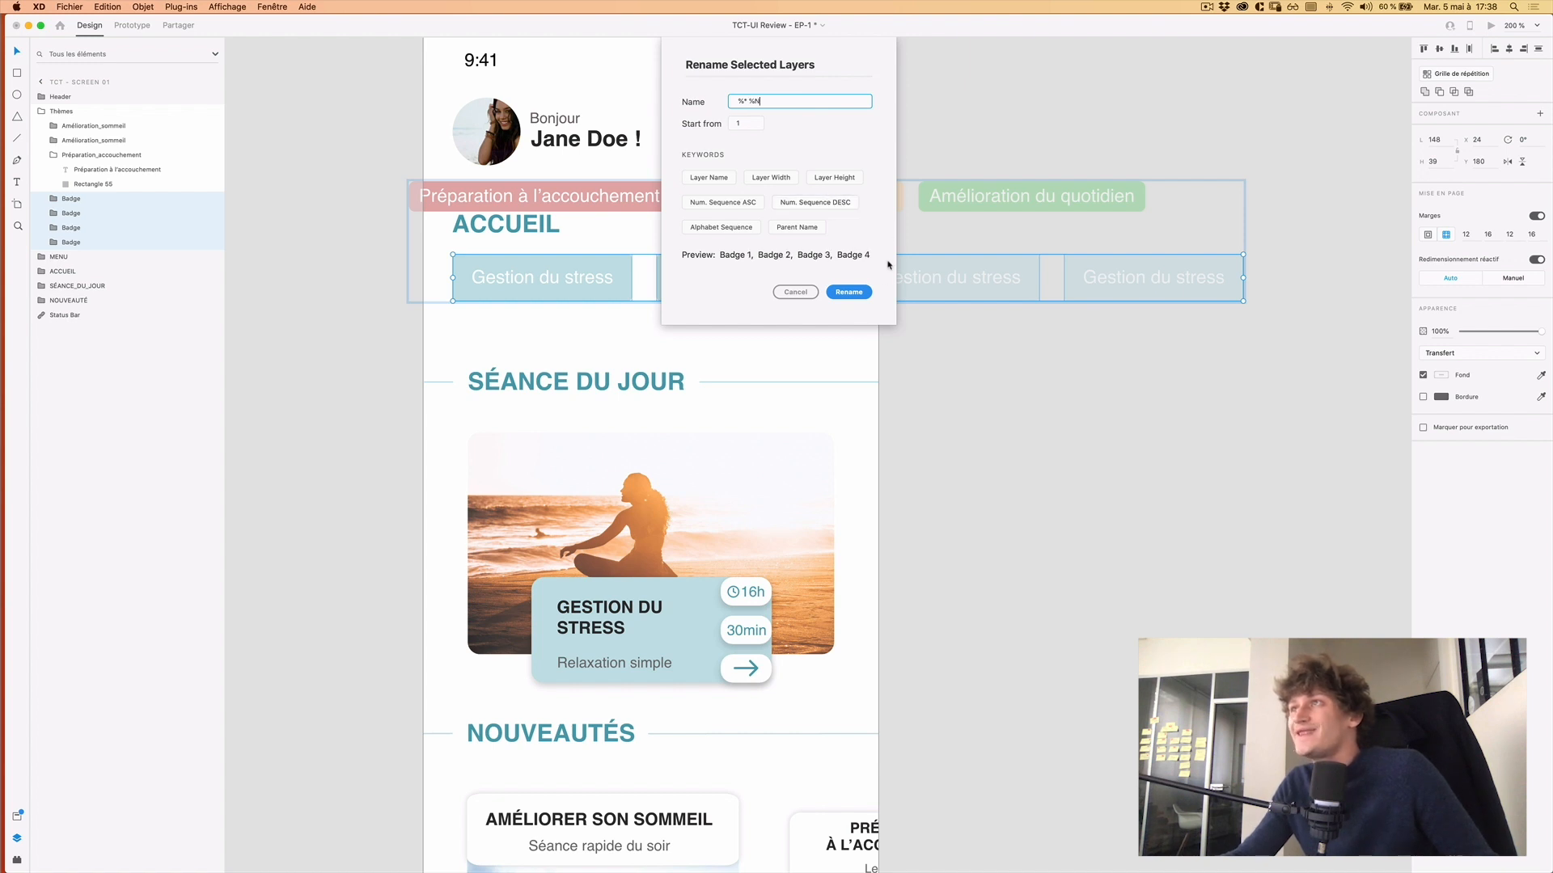
left_click(848, 292)
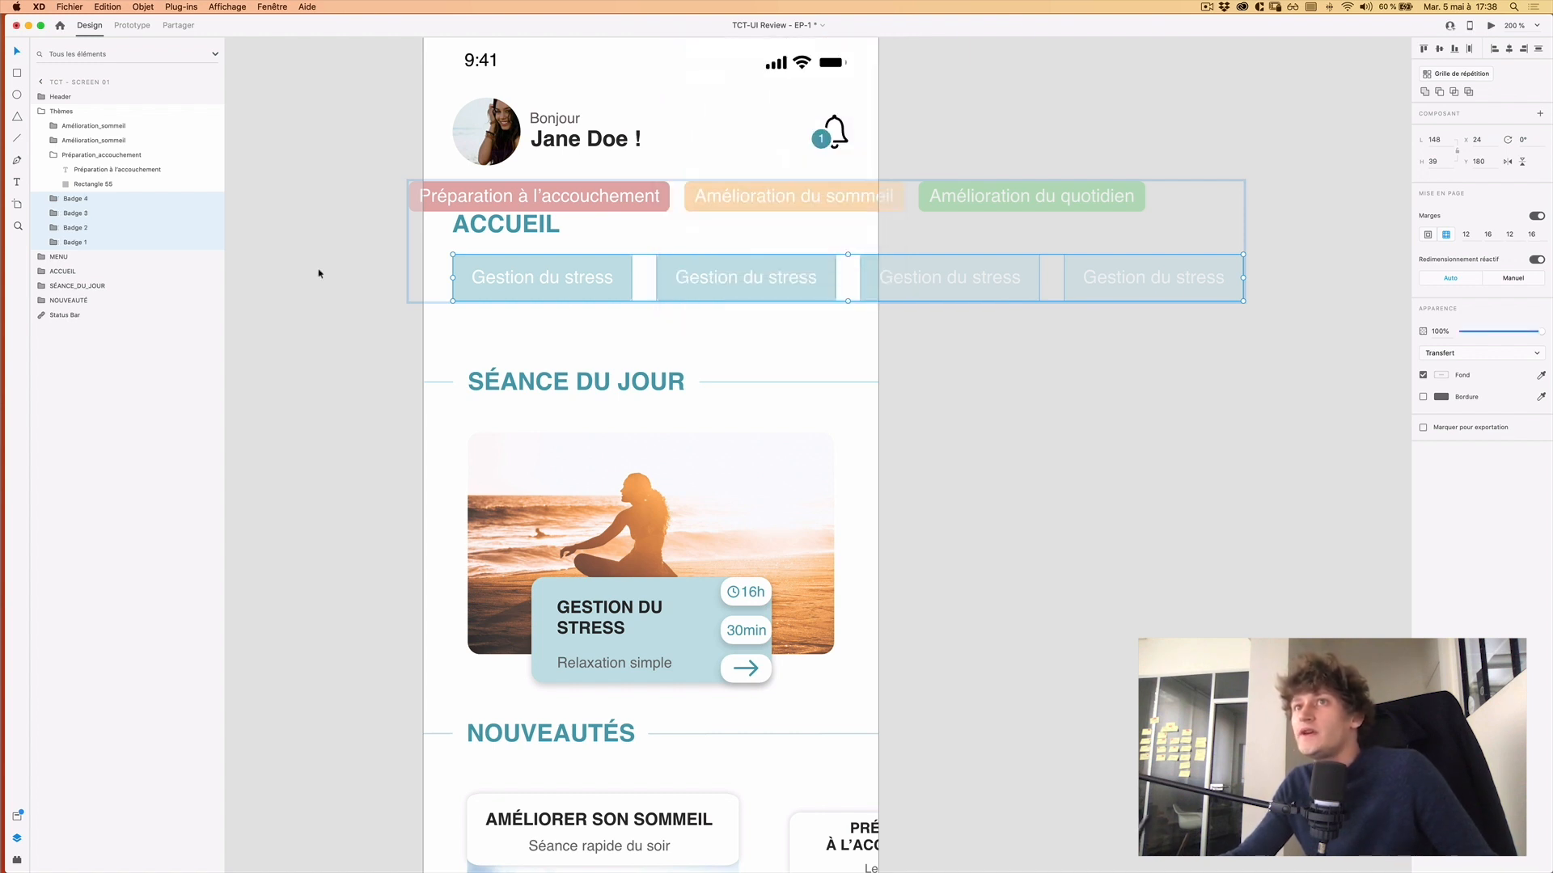
left_click(117, 243)
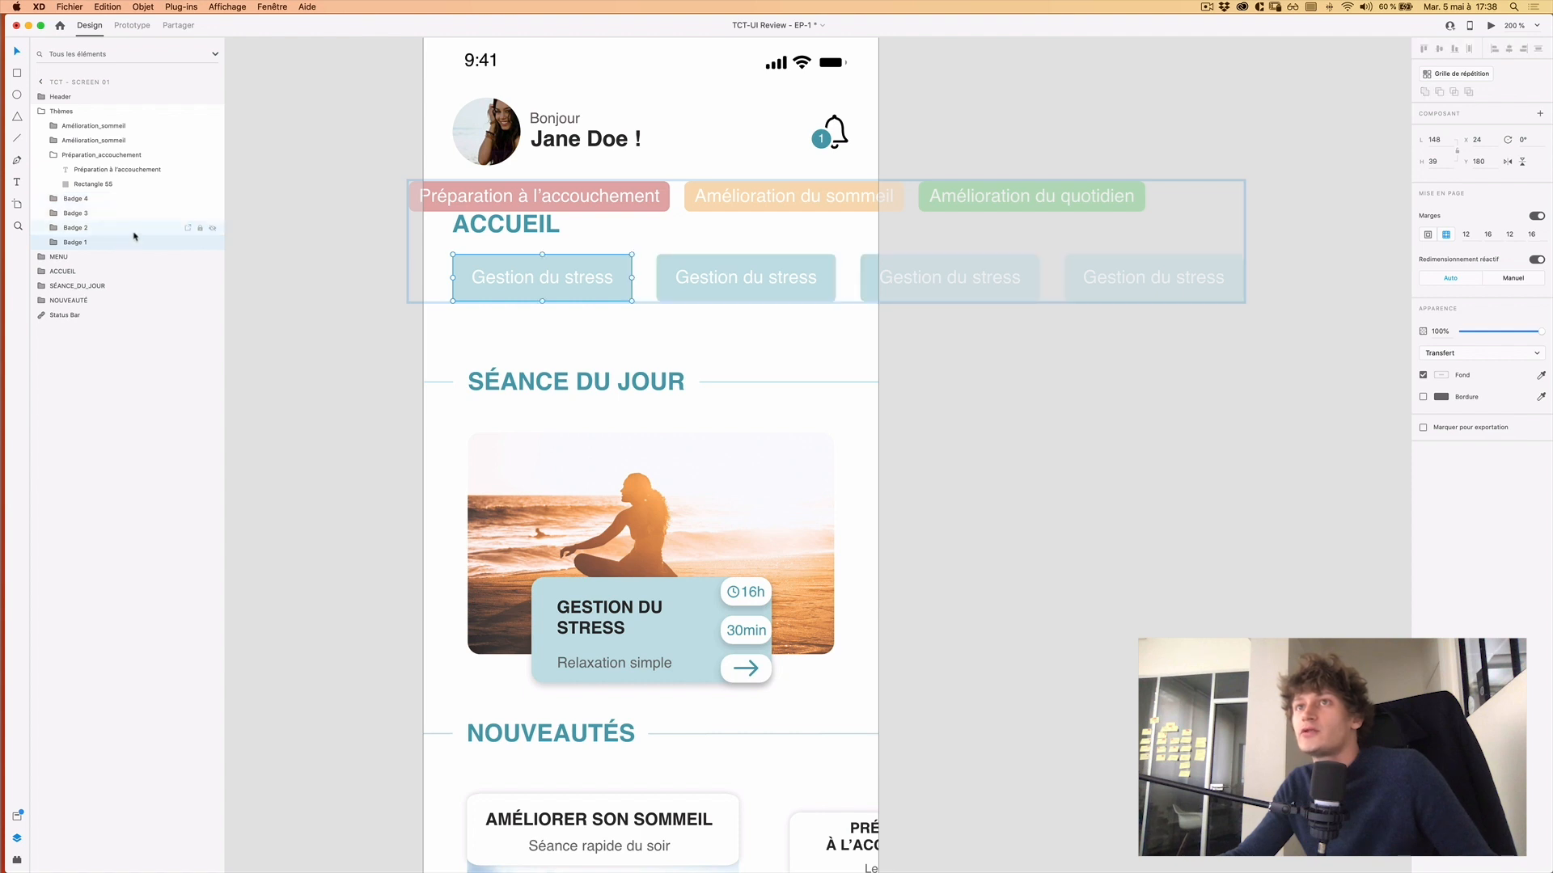
left_click(134, 229)
left_click(134, 214)
left_click(139, 198)
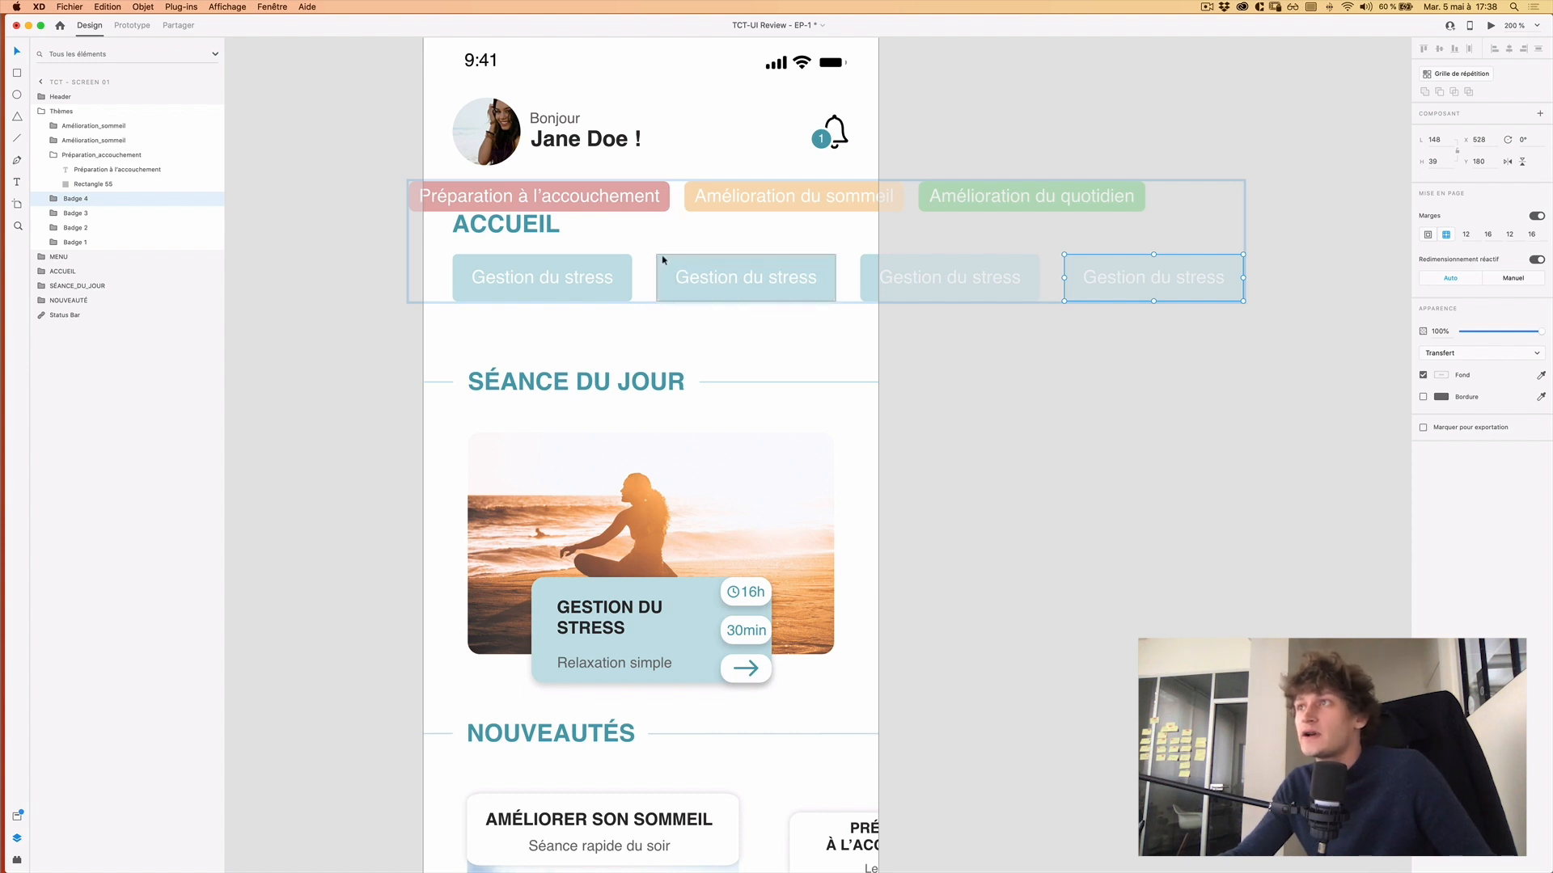
left_click(700, 255)
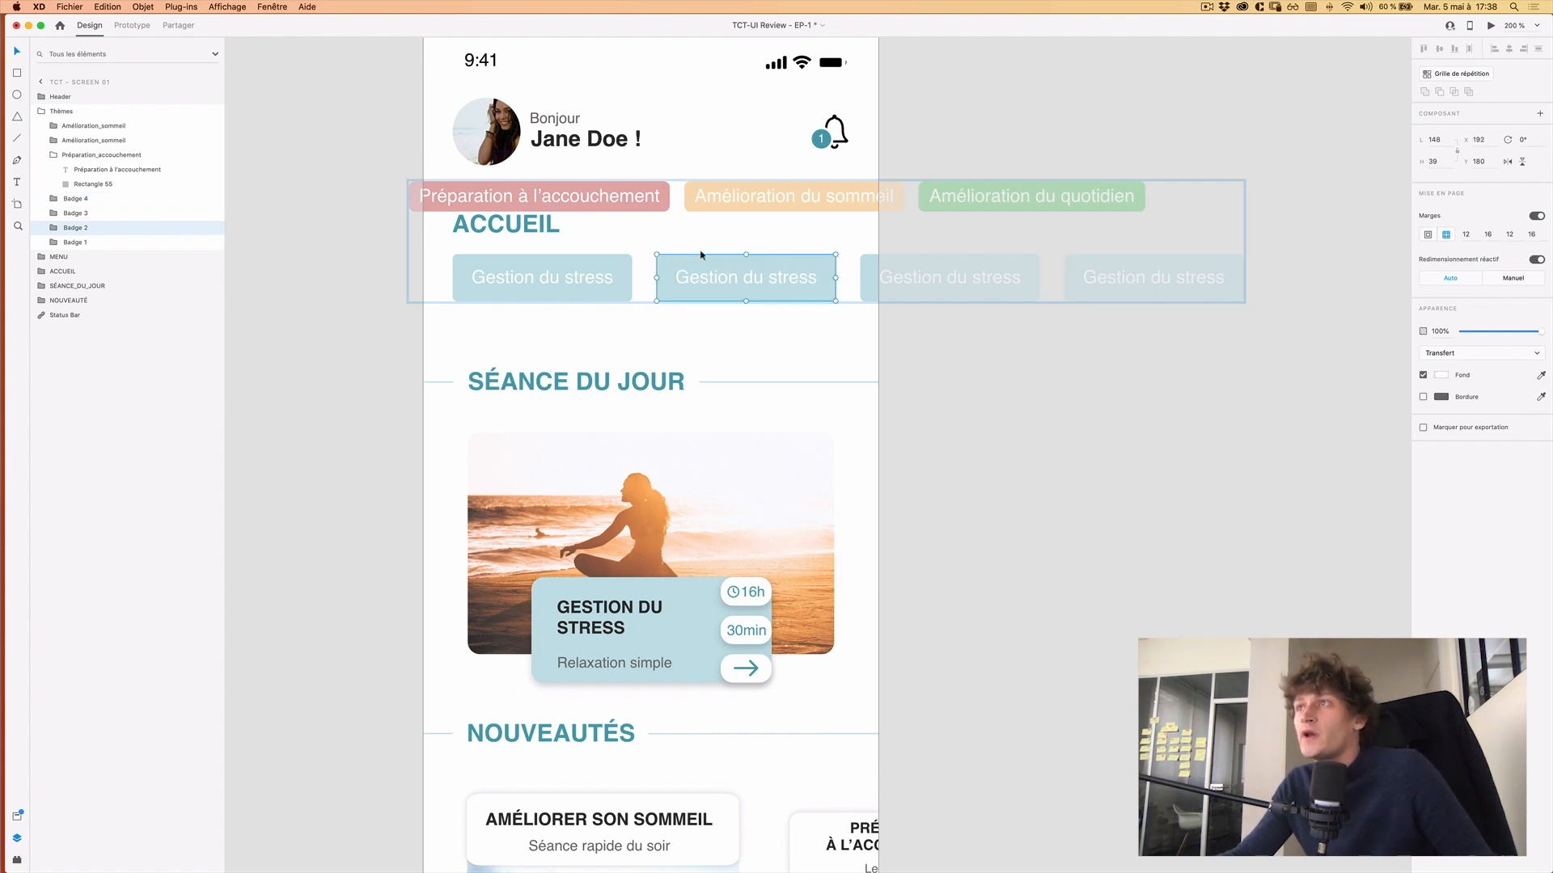
Add the pink fill of the original "Préparation à l'accouchement" tag's background to the document's colour assets.
double_click(658, 182)
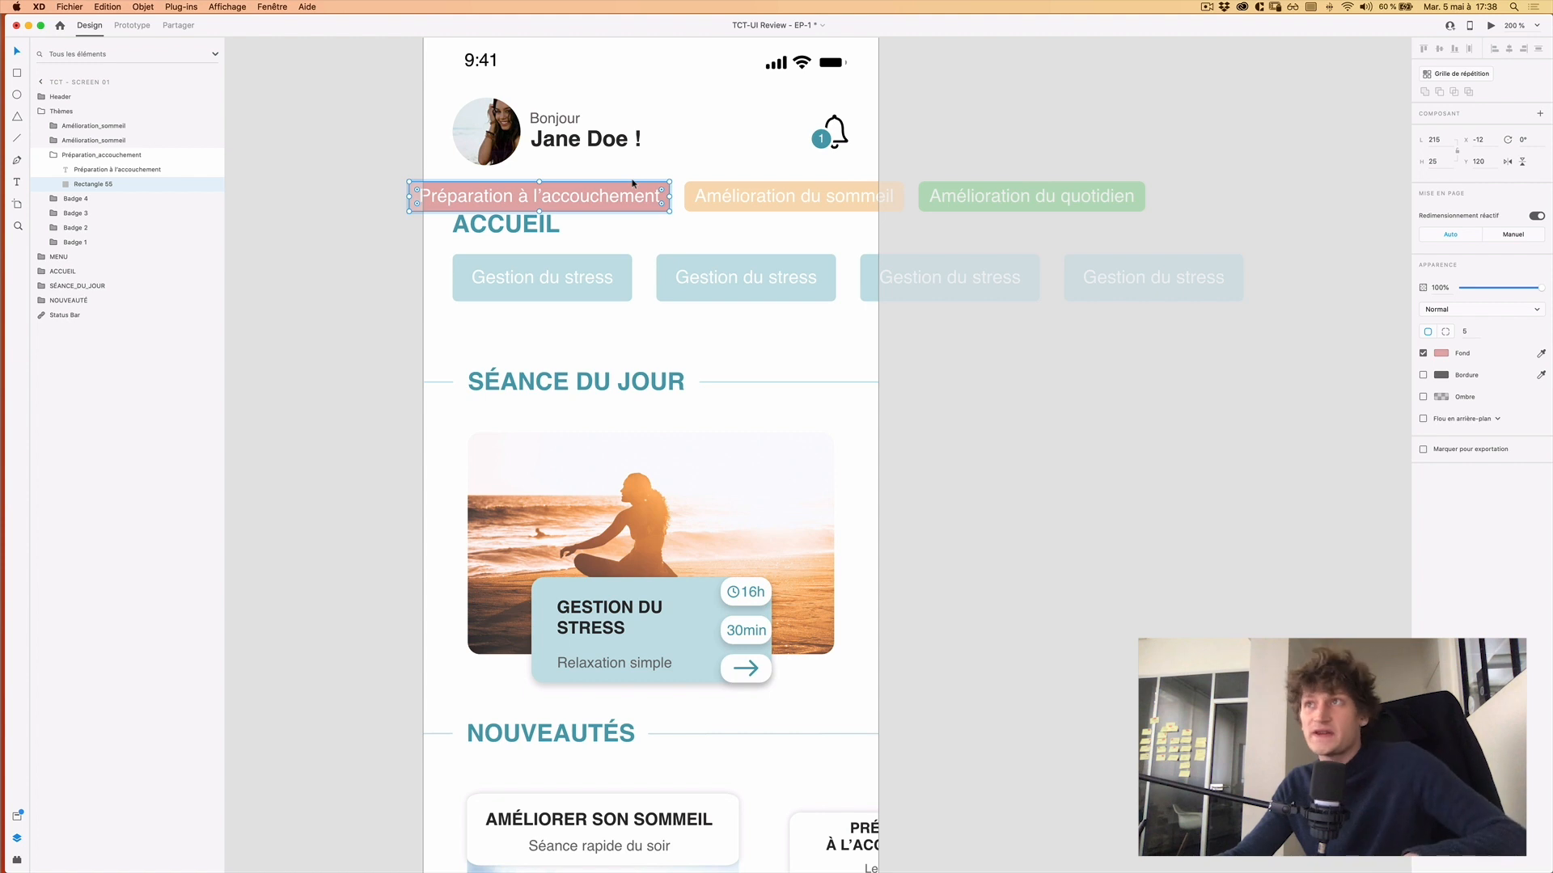
key("super+shift+y")
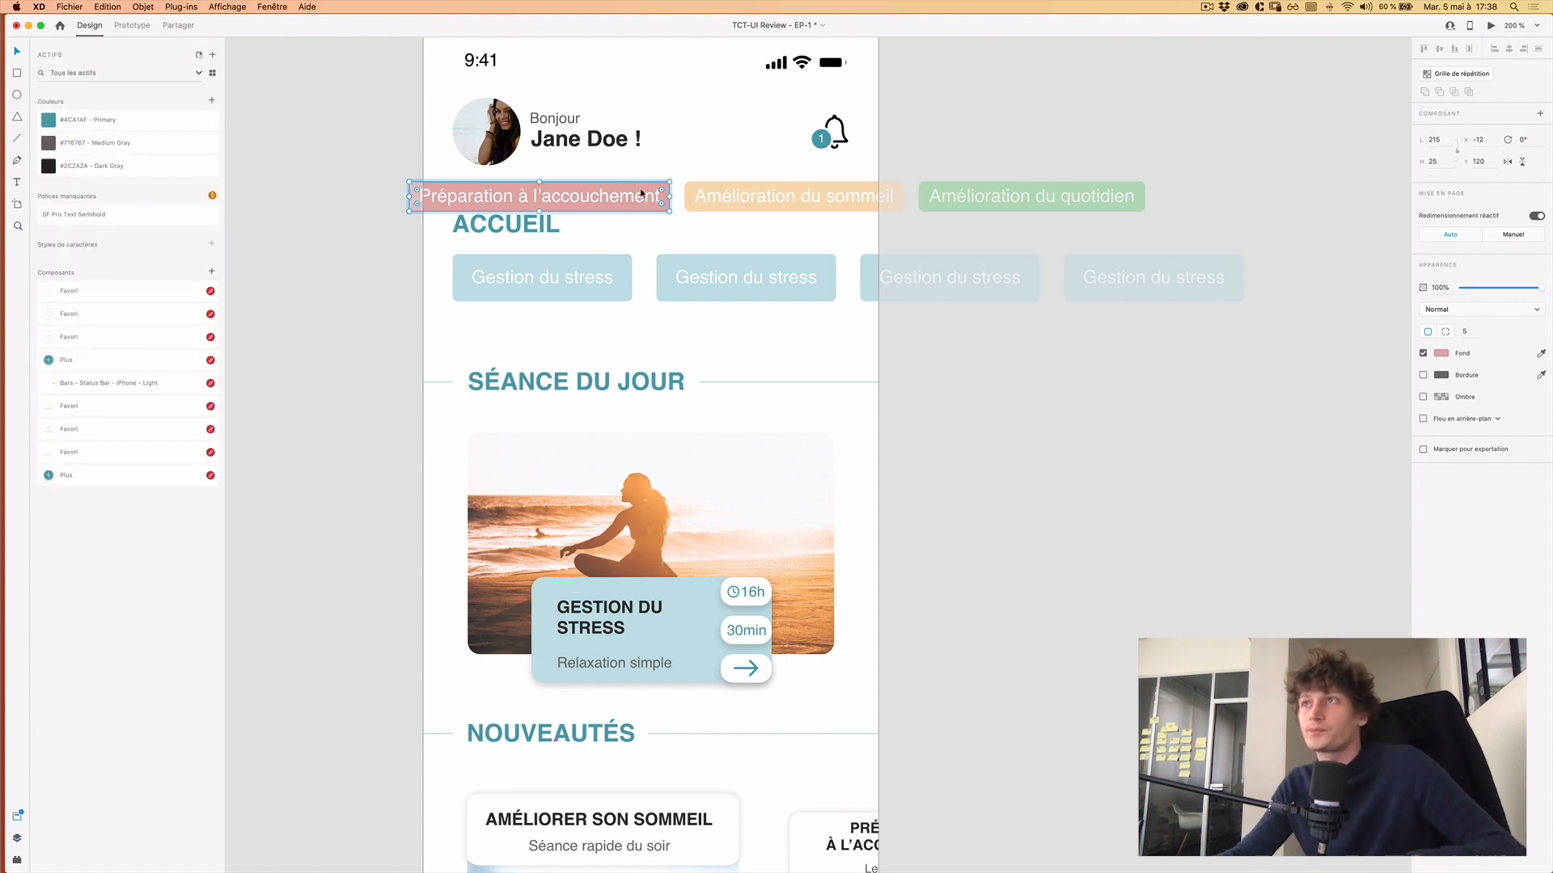
left_click(603, 261)
left_click(600, 184)
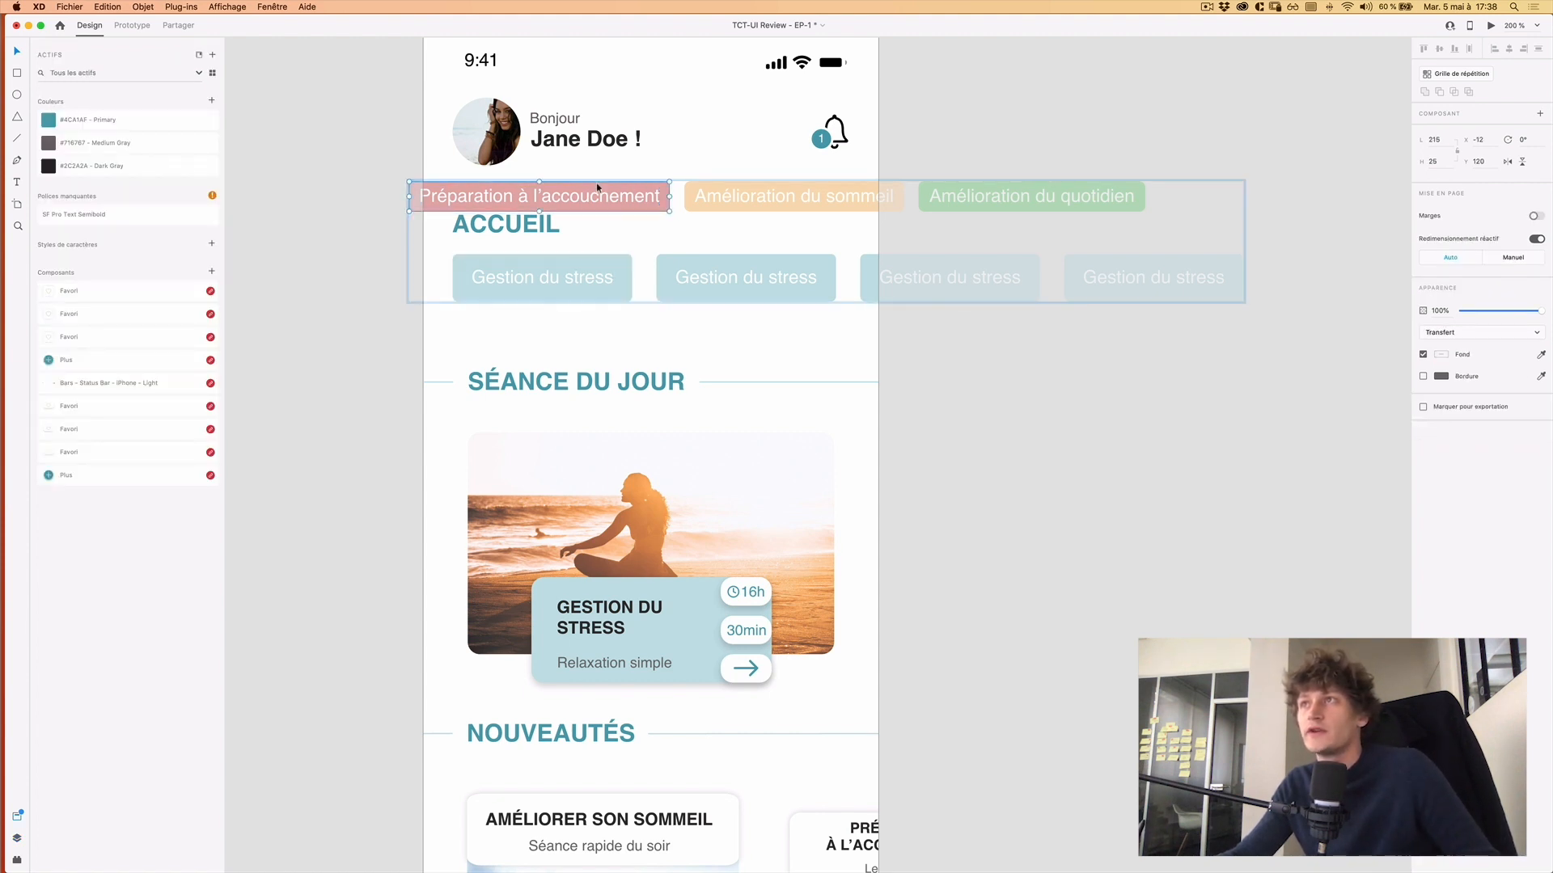
double_click(599, 188)
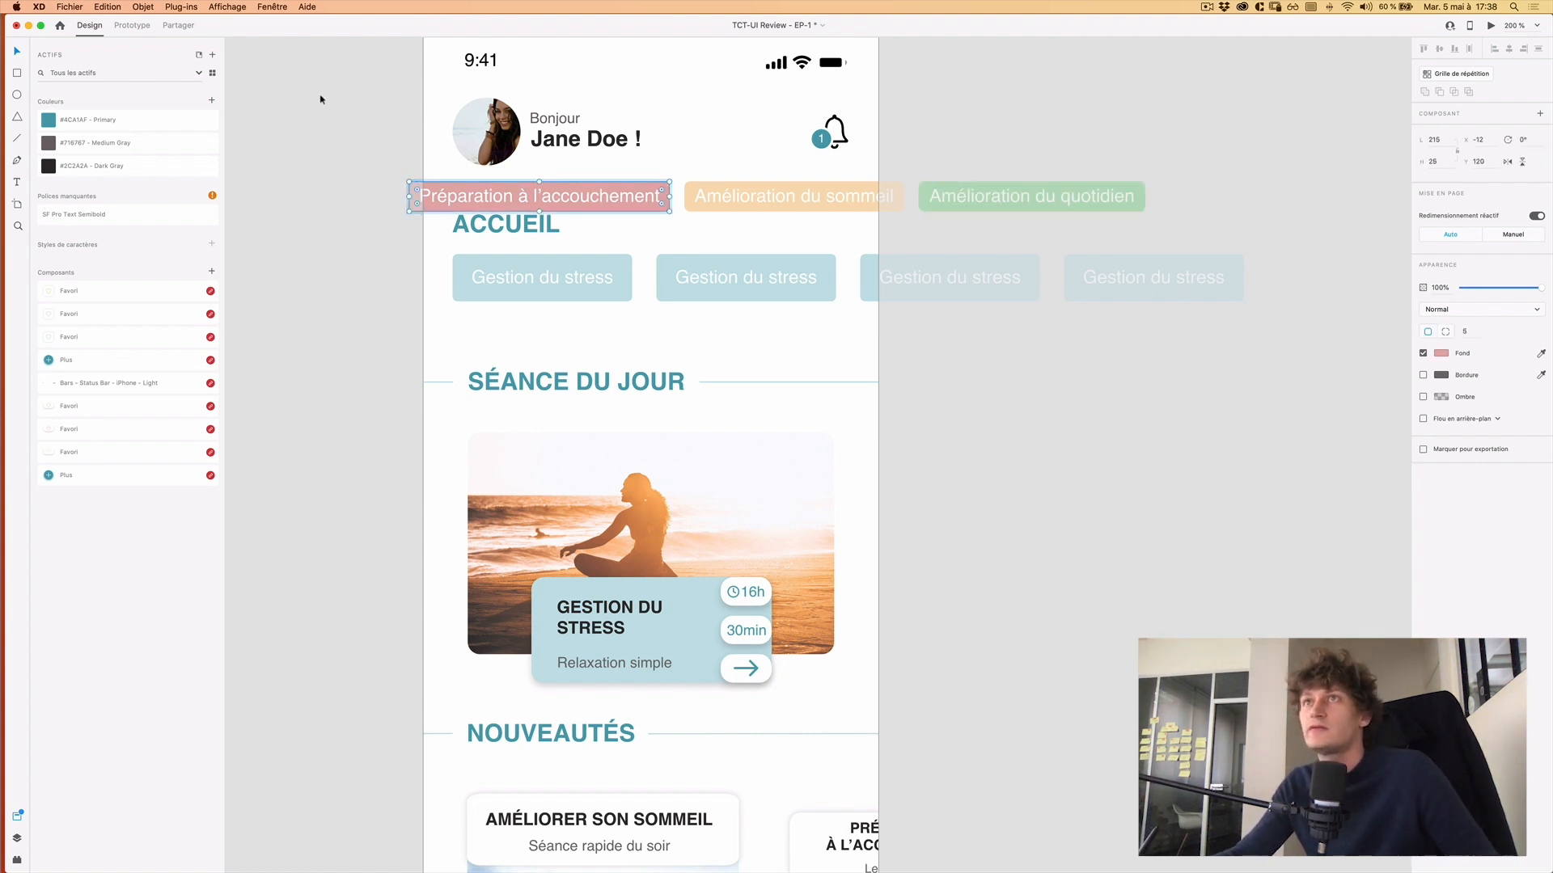
left_click(212, 102)
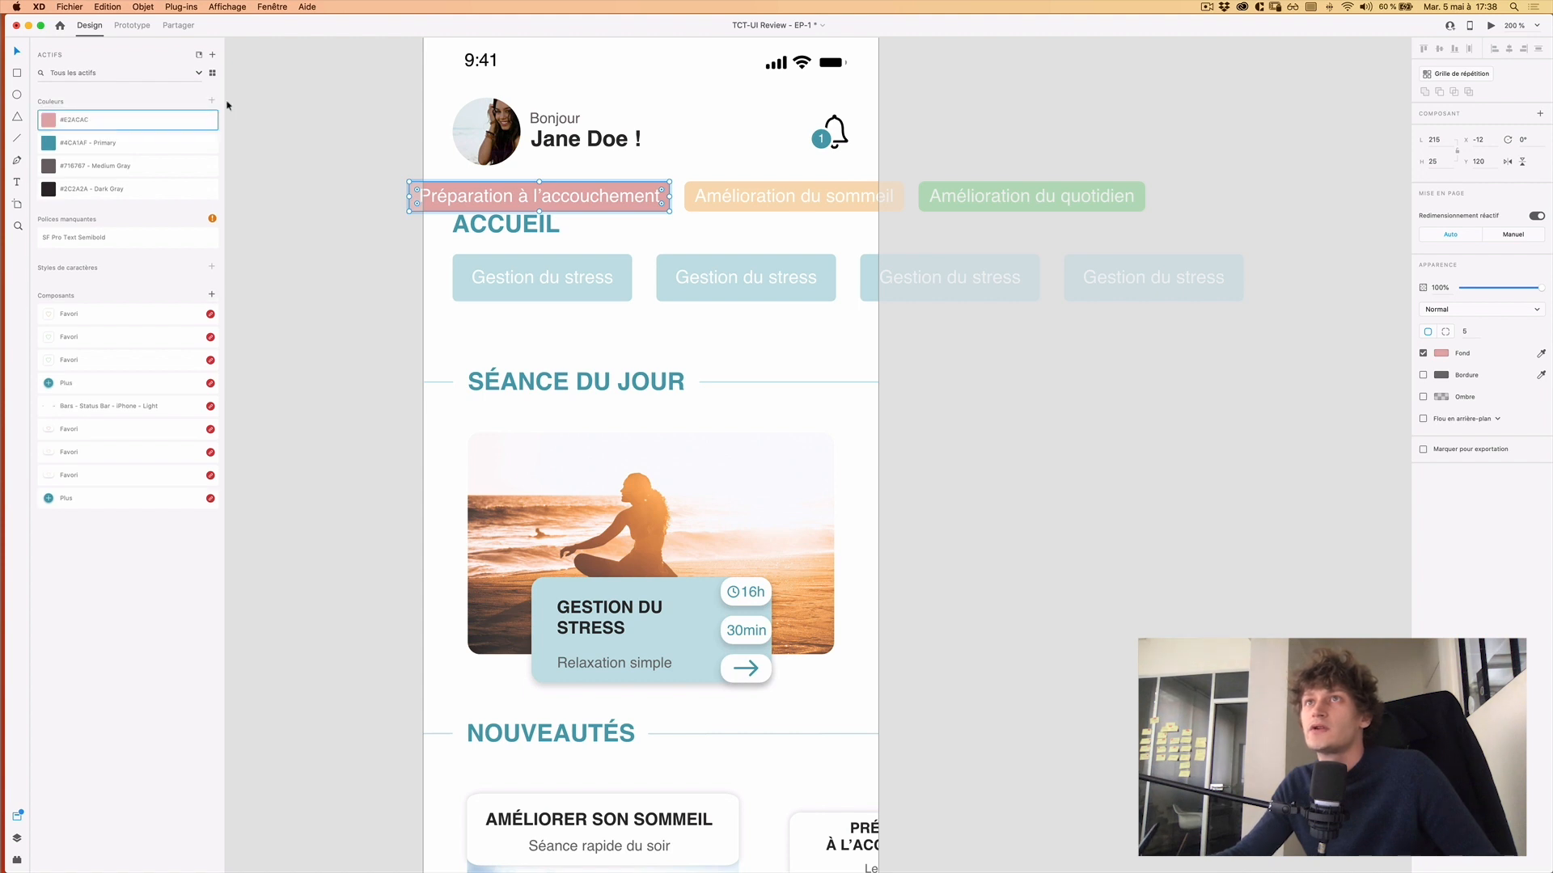
Add the orange fill of the original "Amélioration du sommeil" tag and the green fill of the "Amélioration du quotidien" tag to the colour assets.
left_click(688, 200)
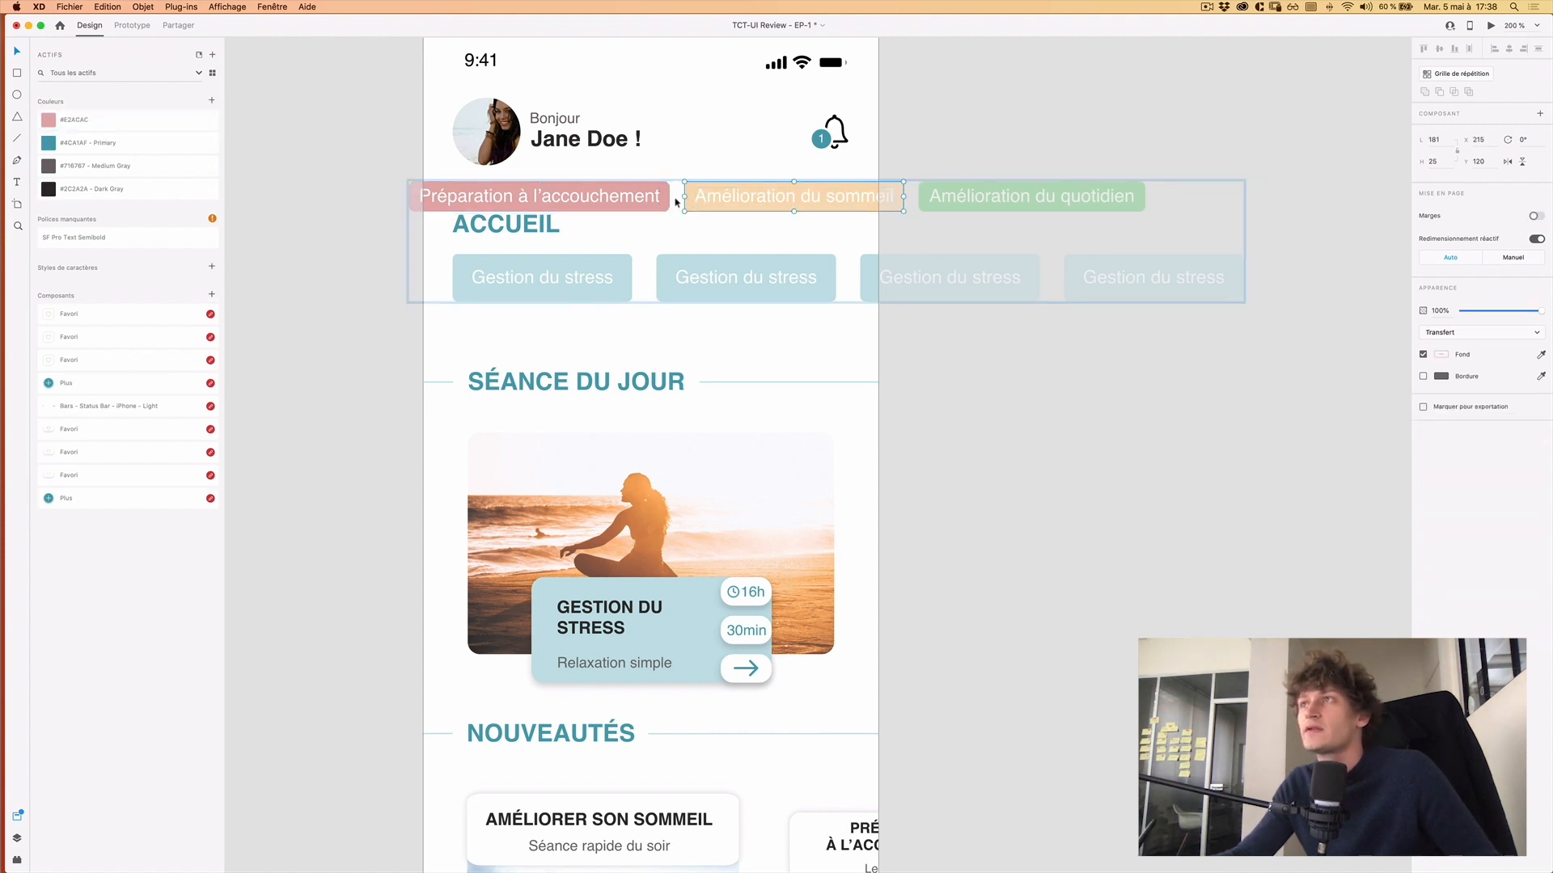
double_click(691, 194)
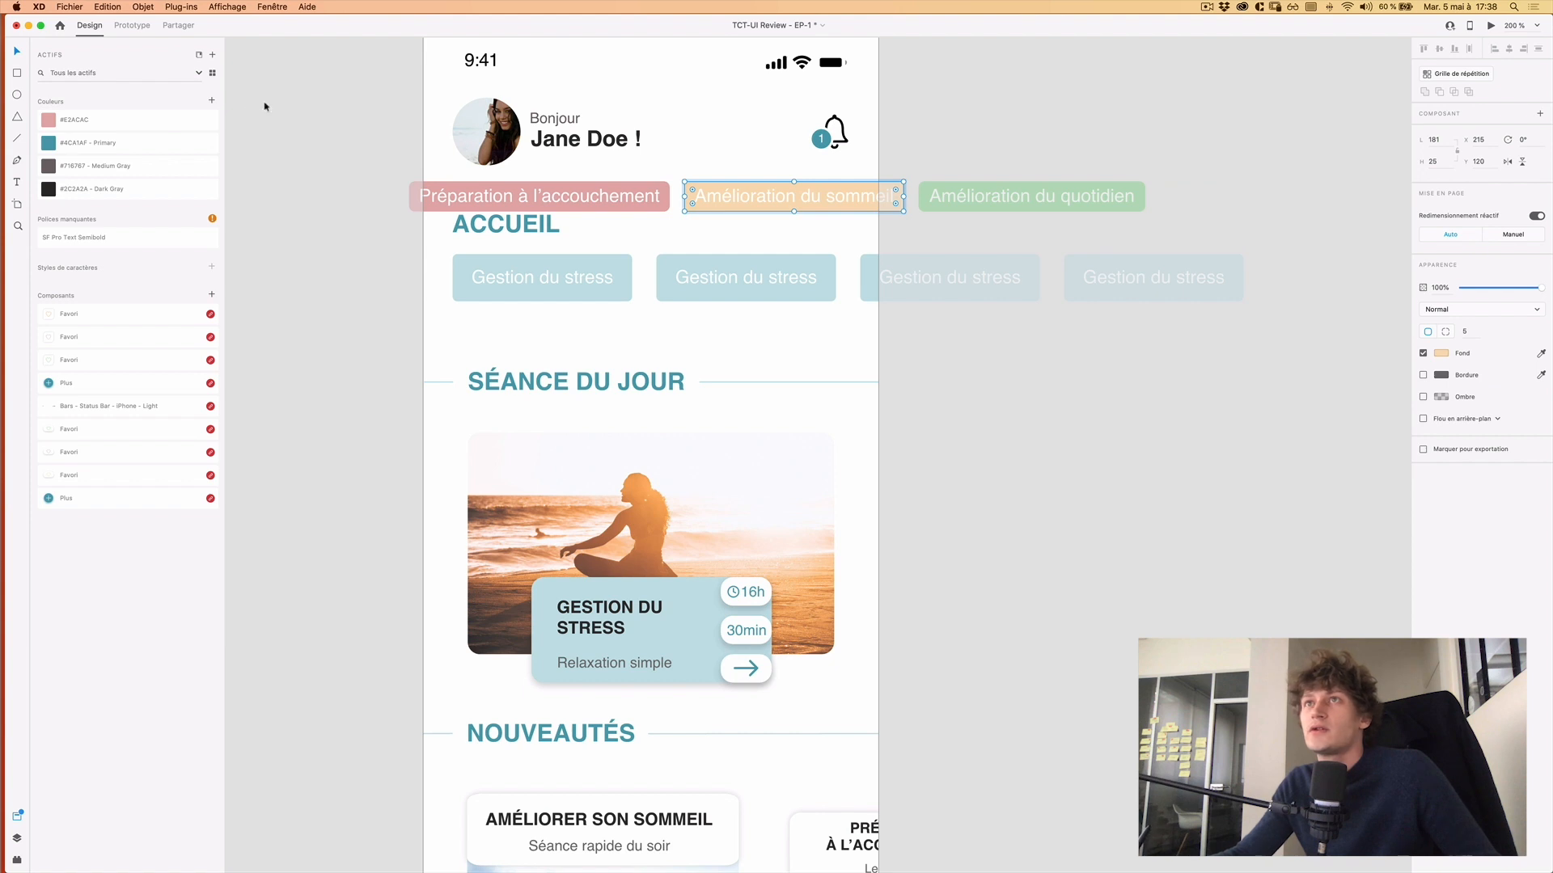
left_click(214, 102)
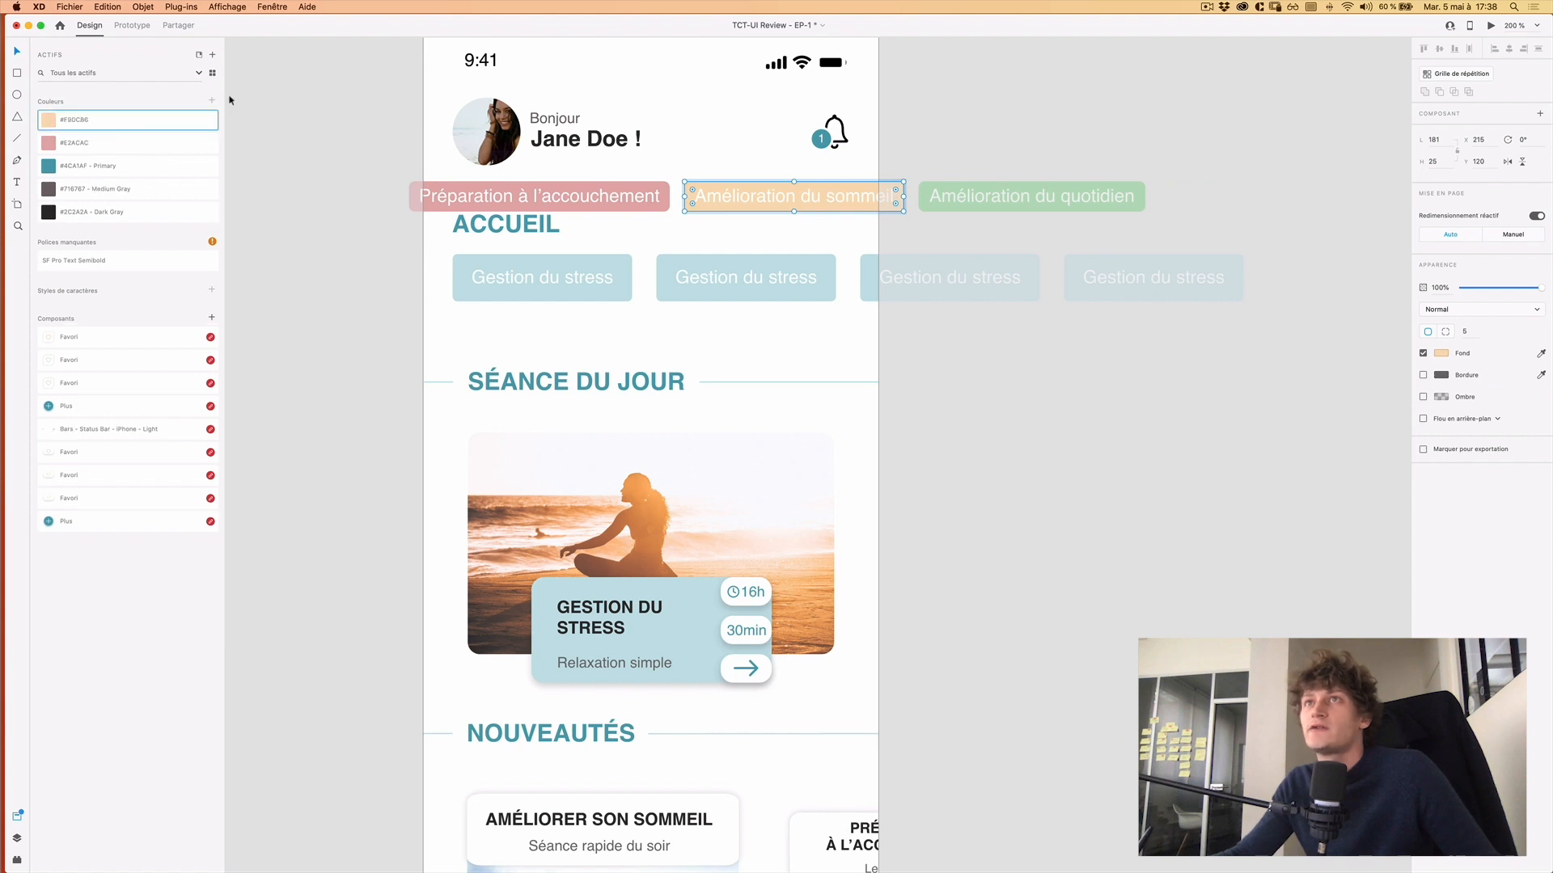
left_click(927, 191)
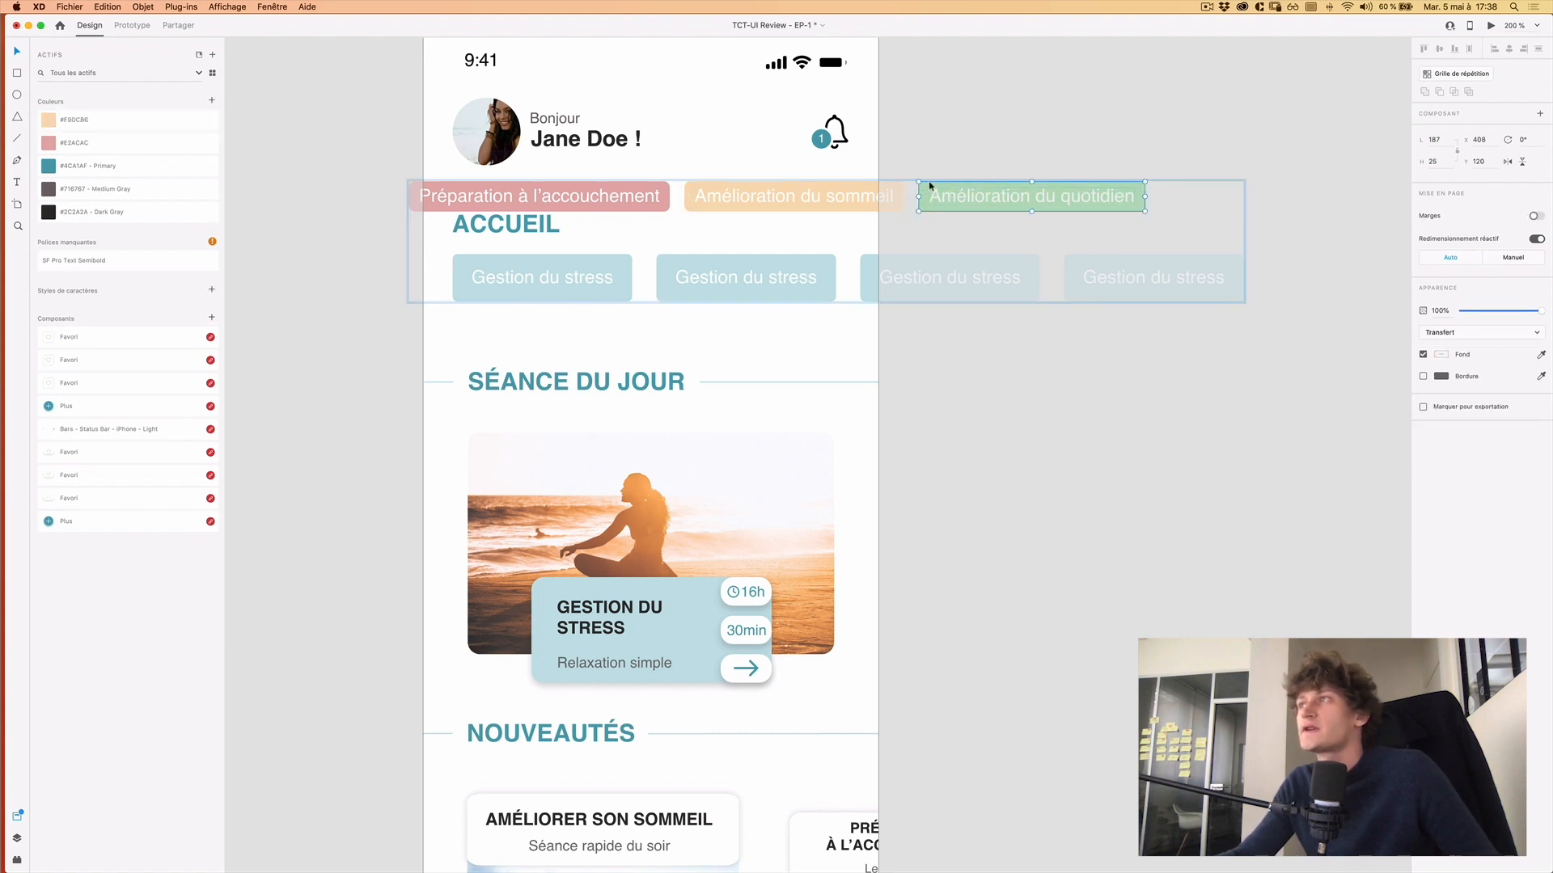
double_click(926, 191)
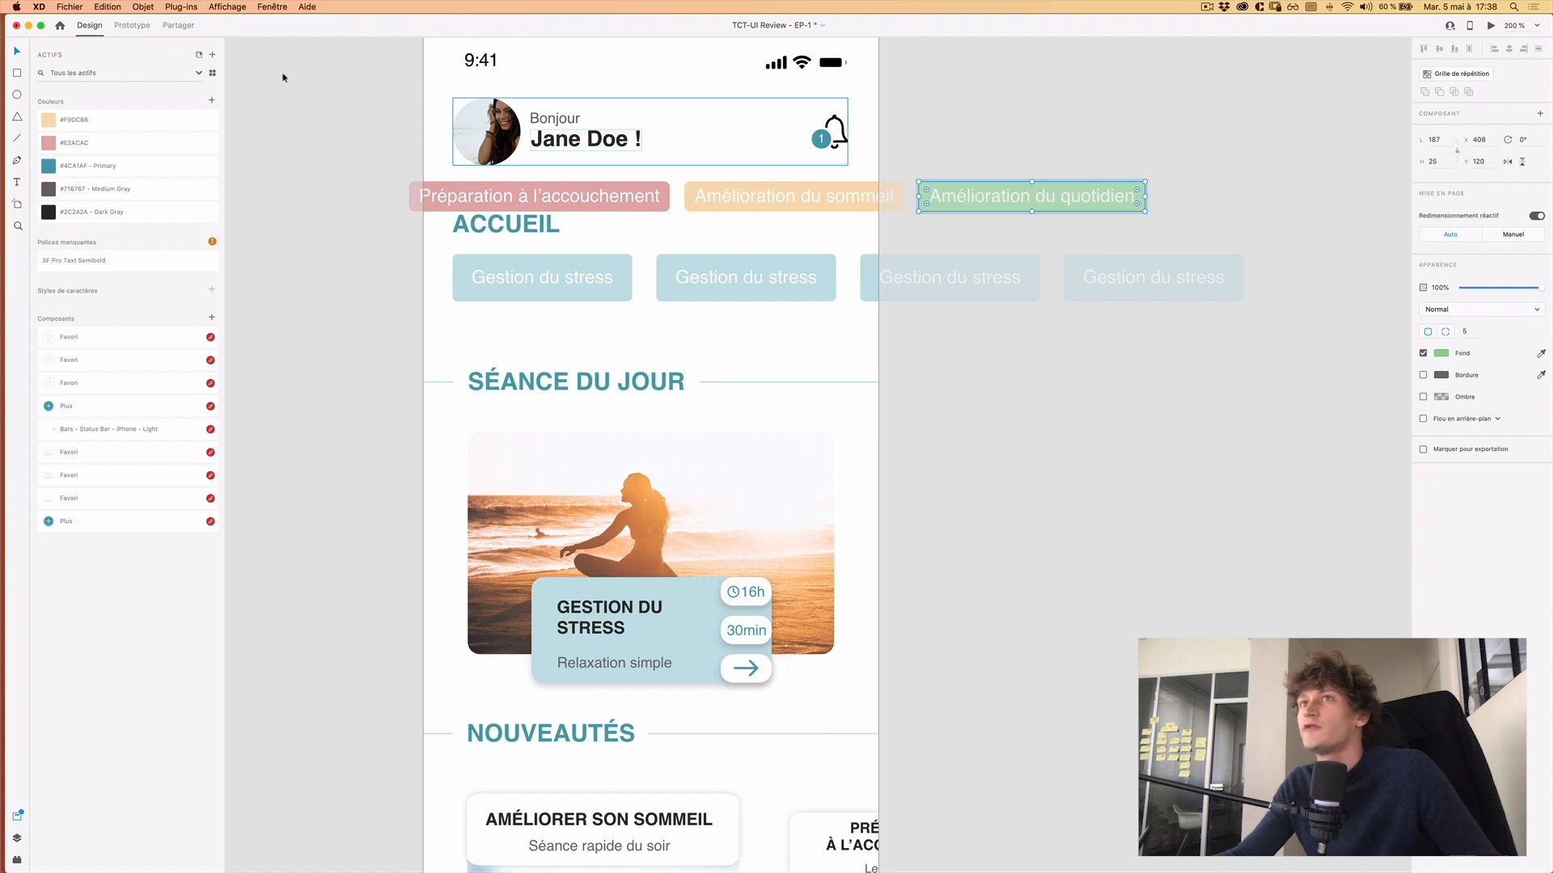
left_click(213, 101)
key("Escape")
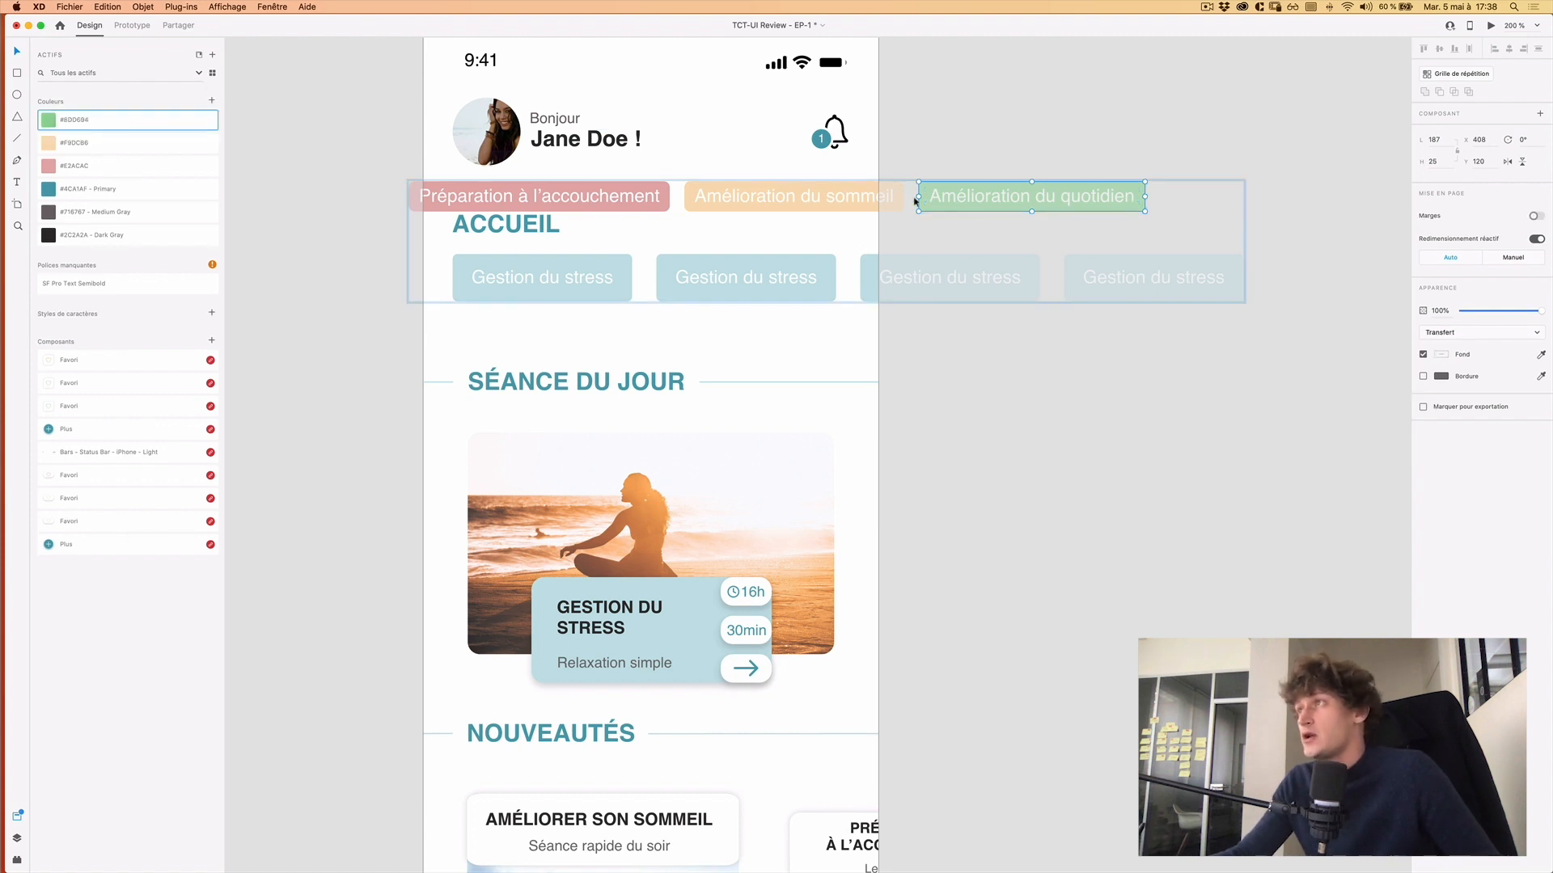
key("Escape")
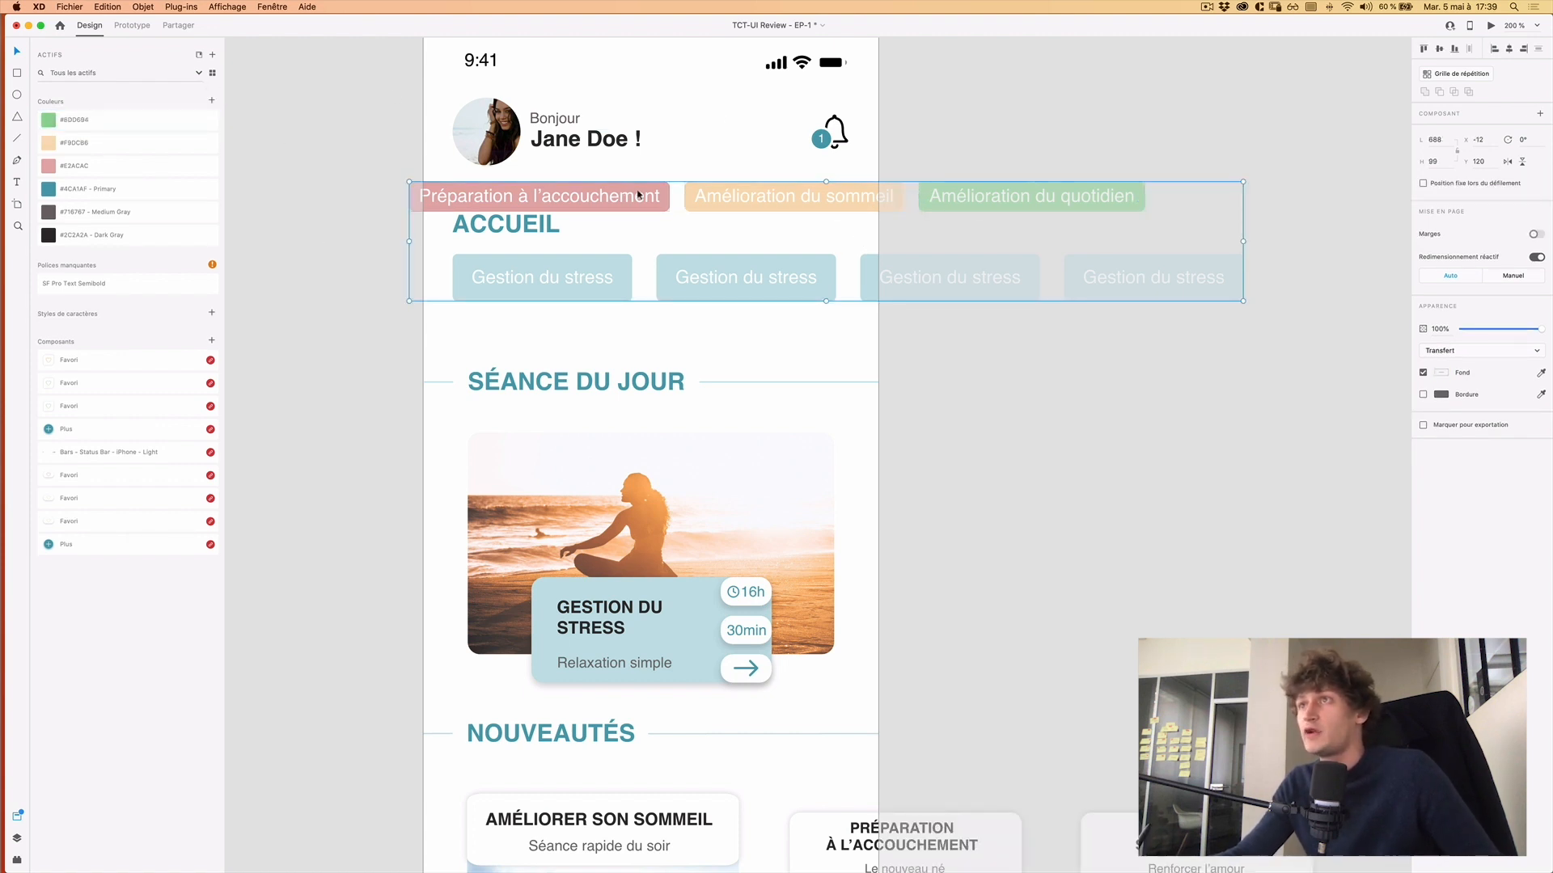
double_click(645, 207)
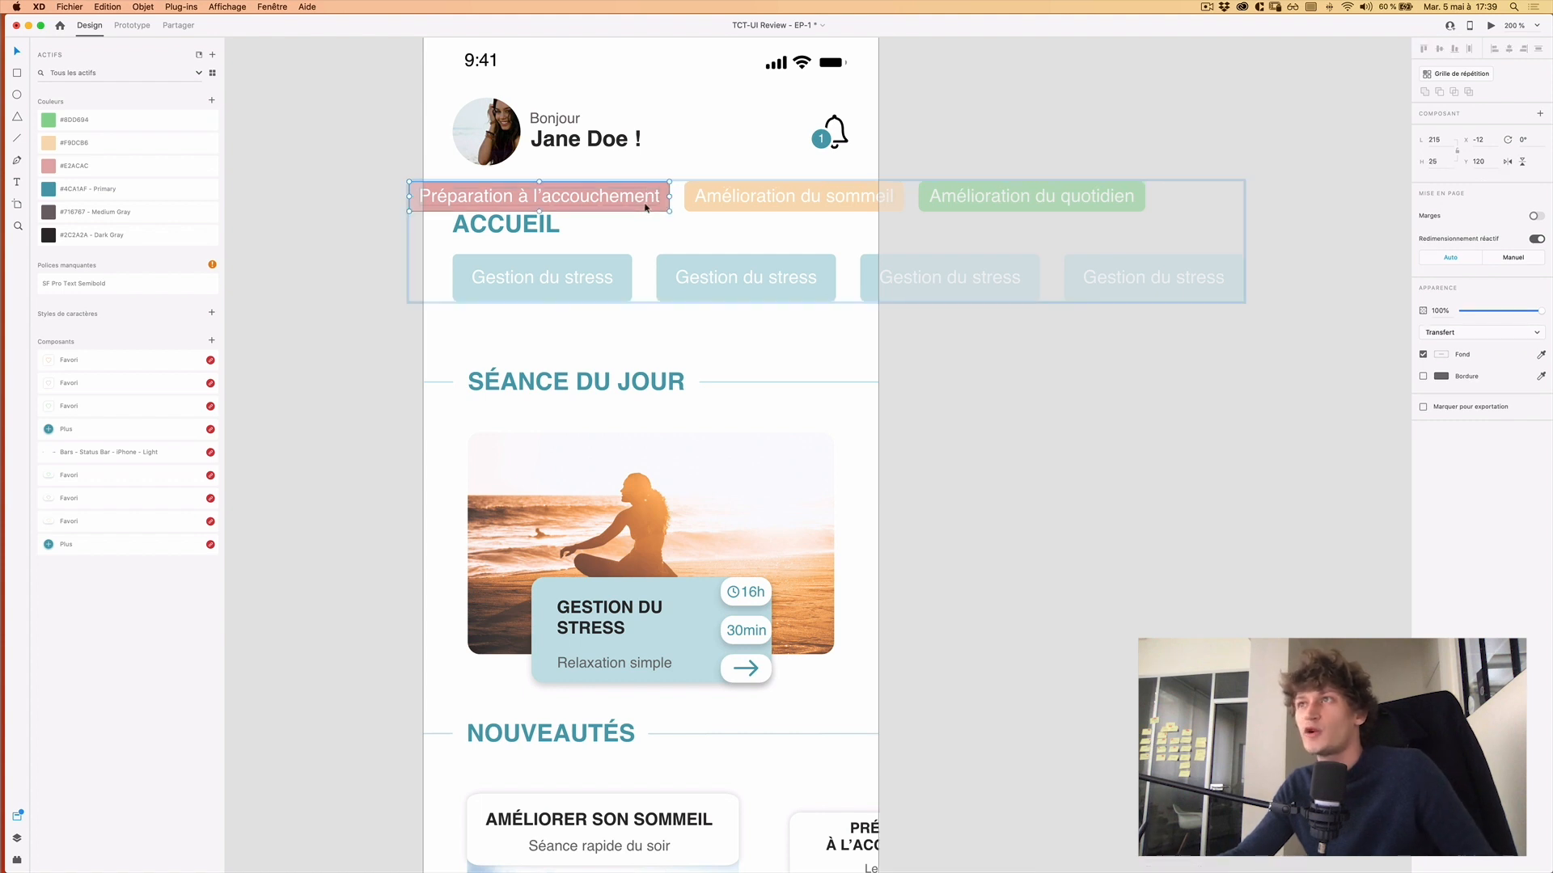
left_click(750, 207, "shift")
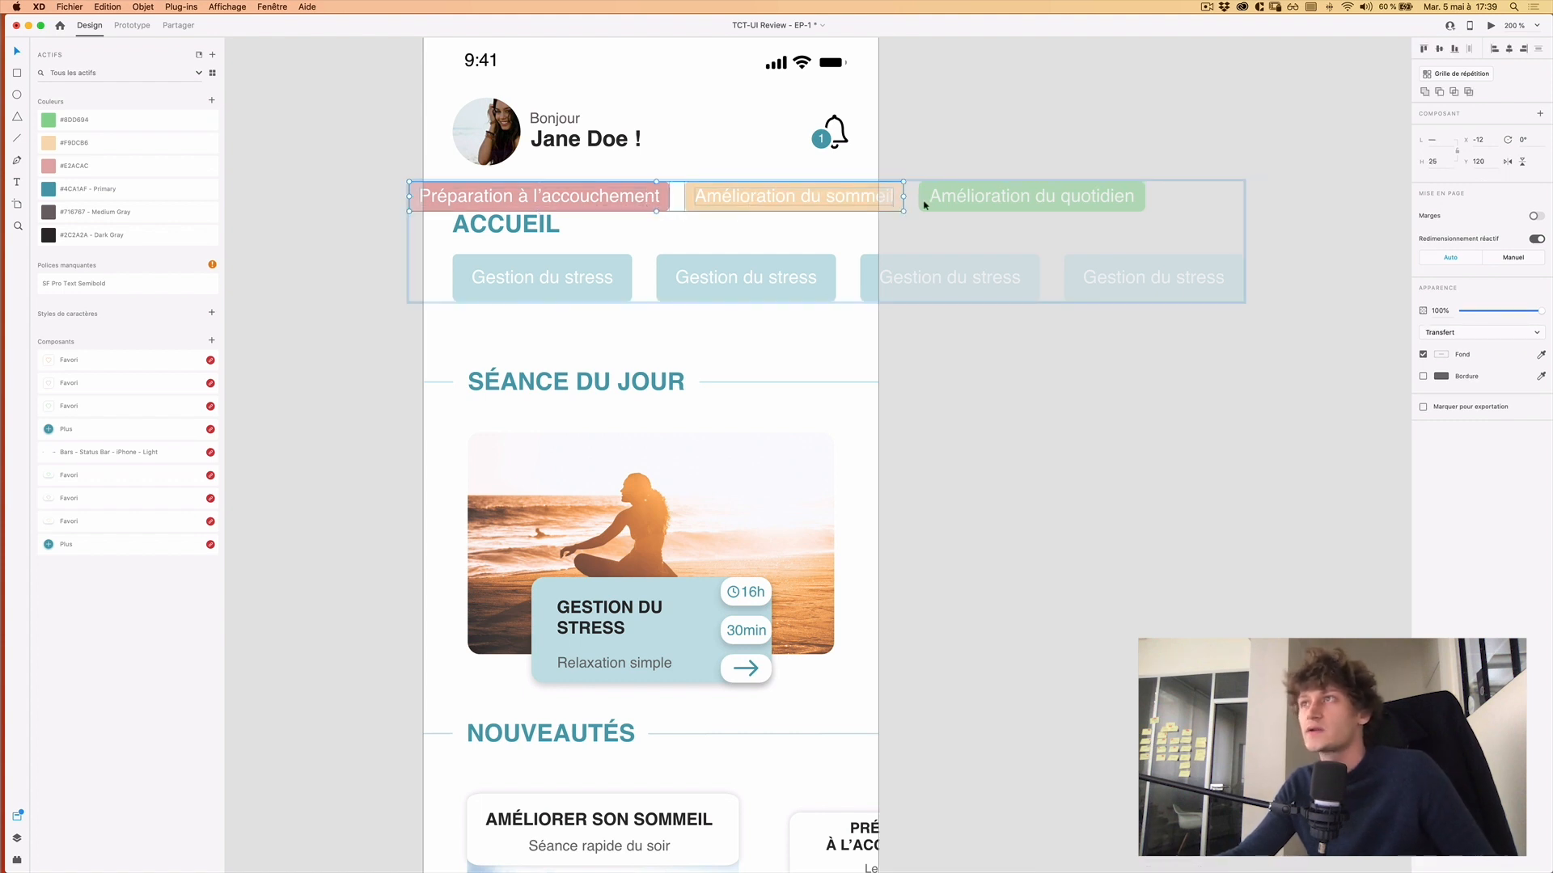
left_click(990, 202, "shift")
Fill the background rectangle of the second "Gestion du stress" badge with the saved pink colour.
left_click(724, 267)
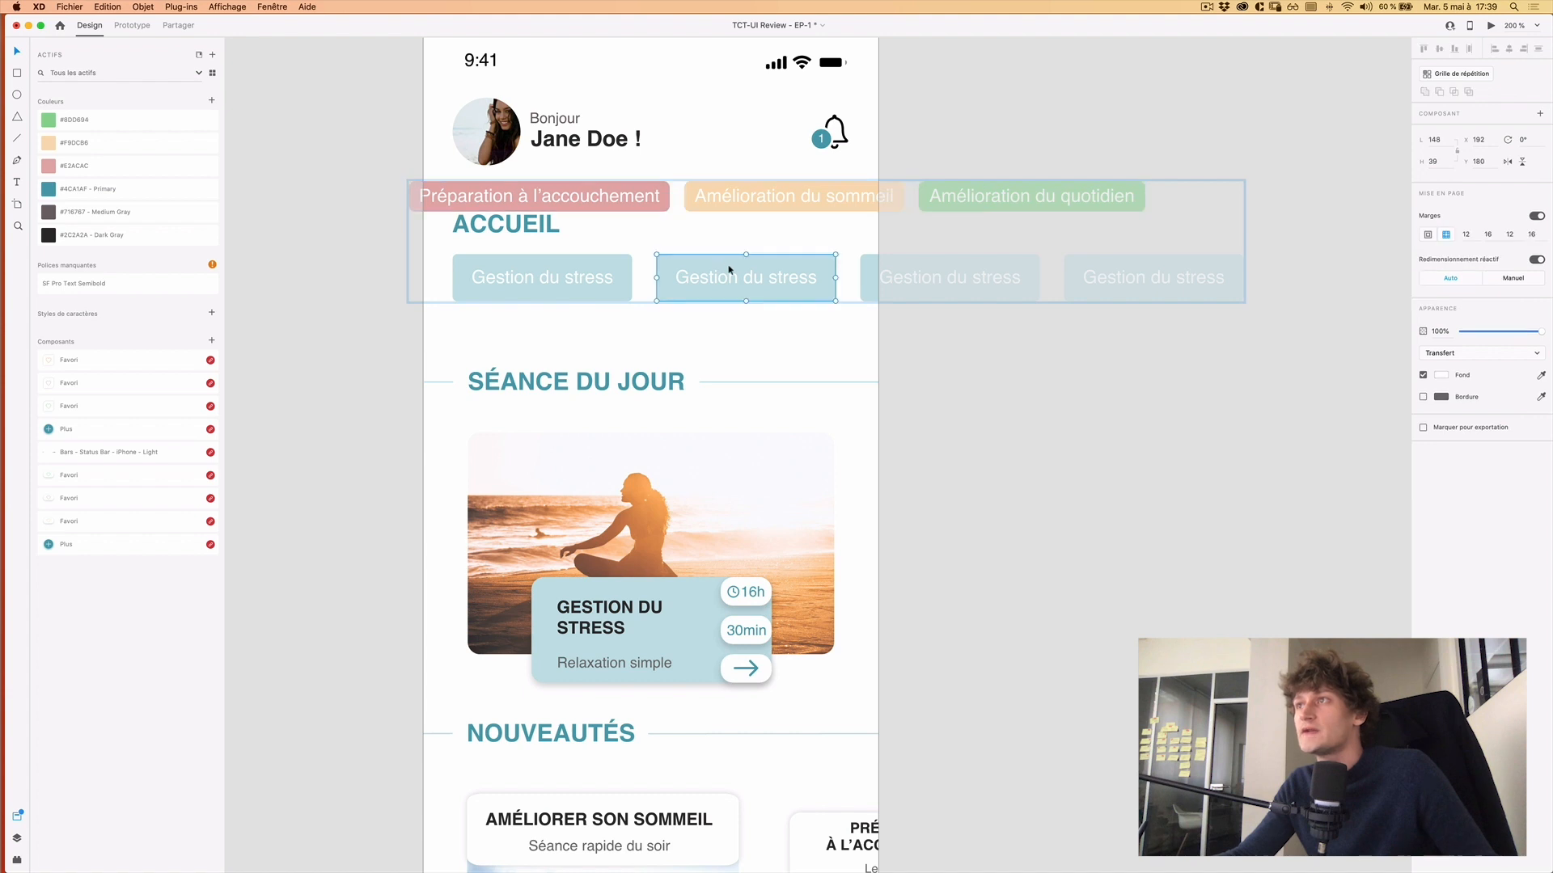
double_click(680, 263)
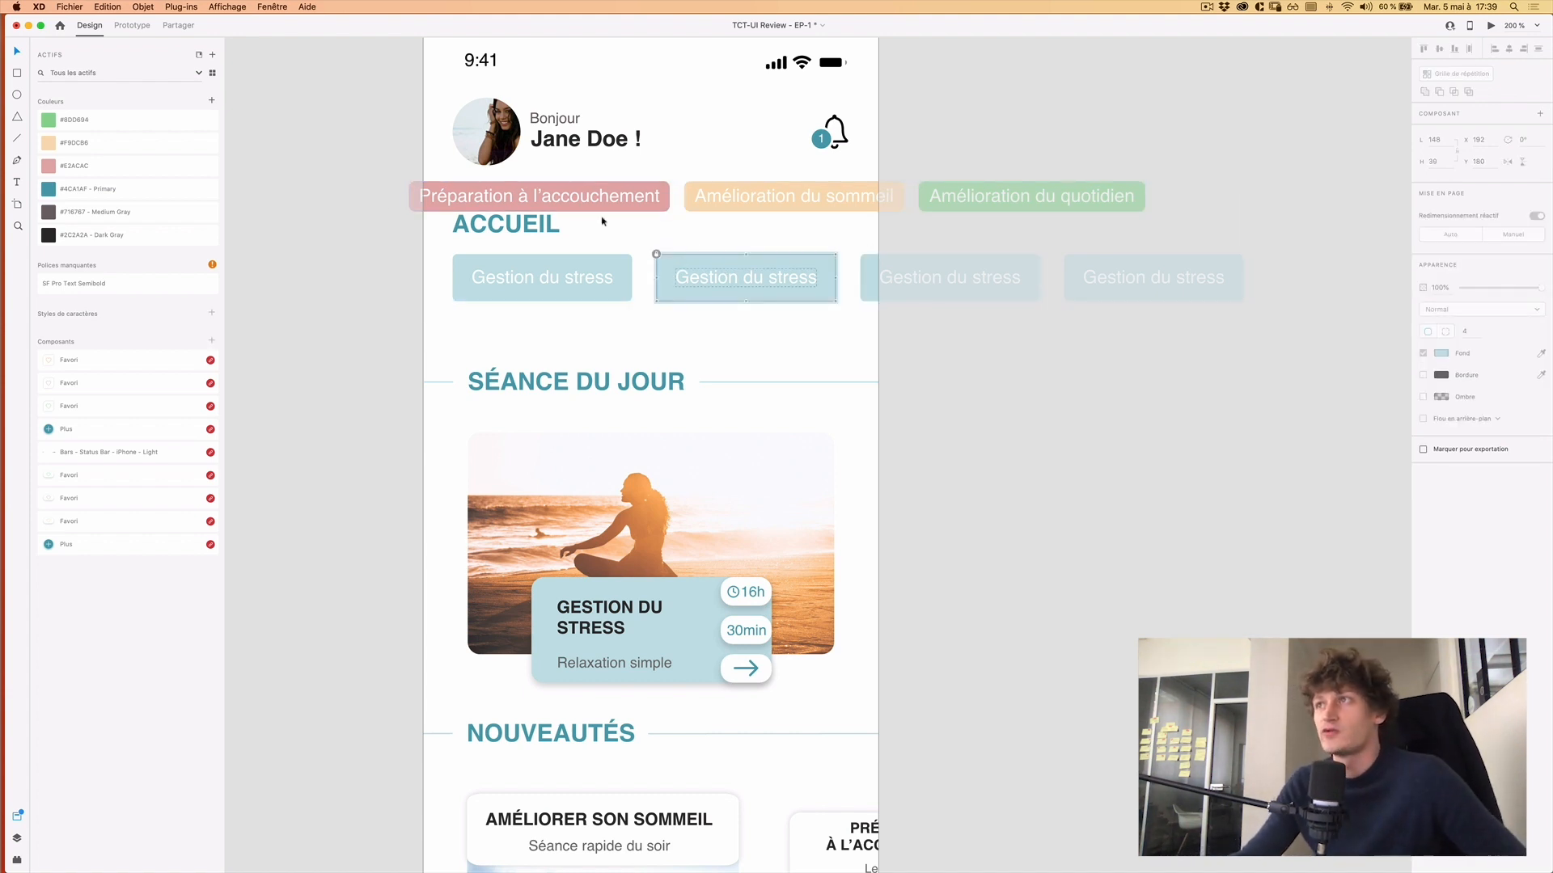
key("Escape")
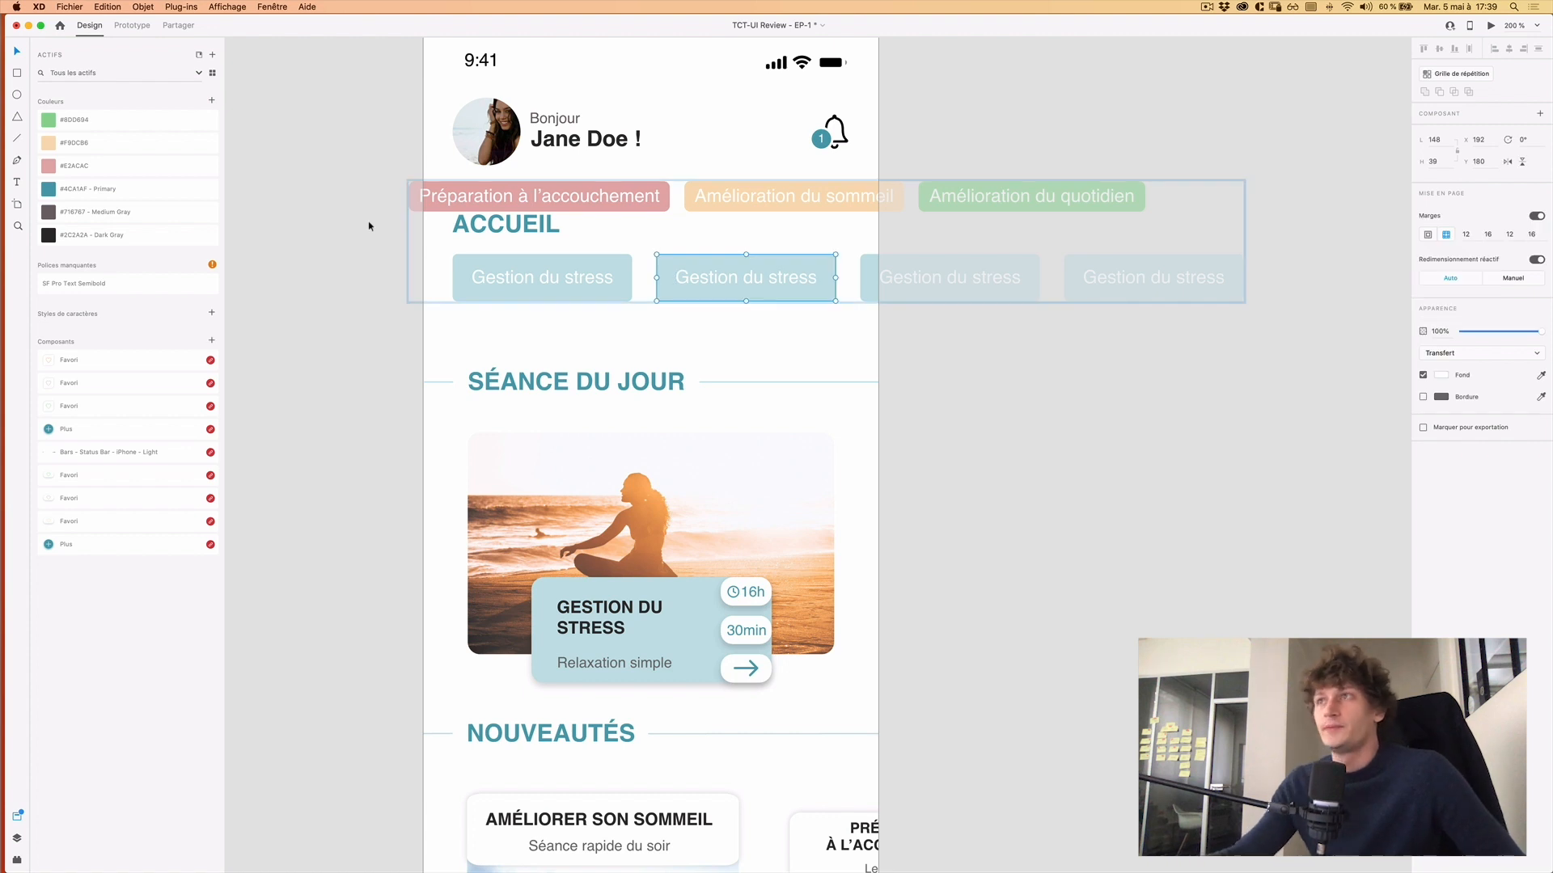
double_click(687, 261)
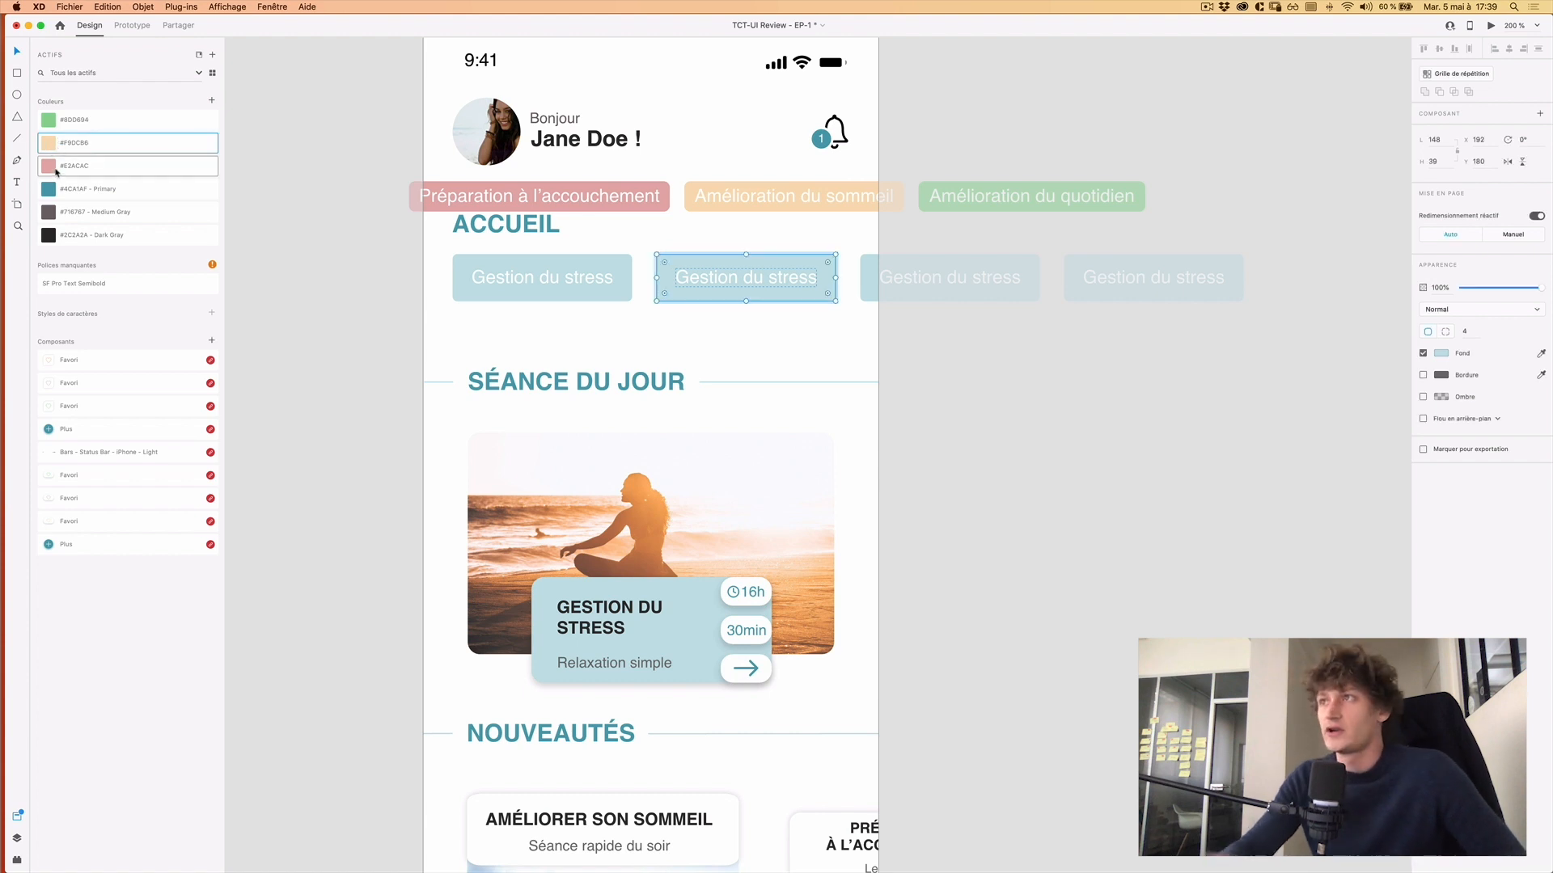
left_click(75, 165)
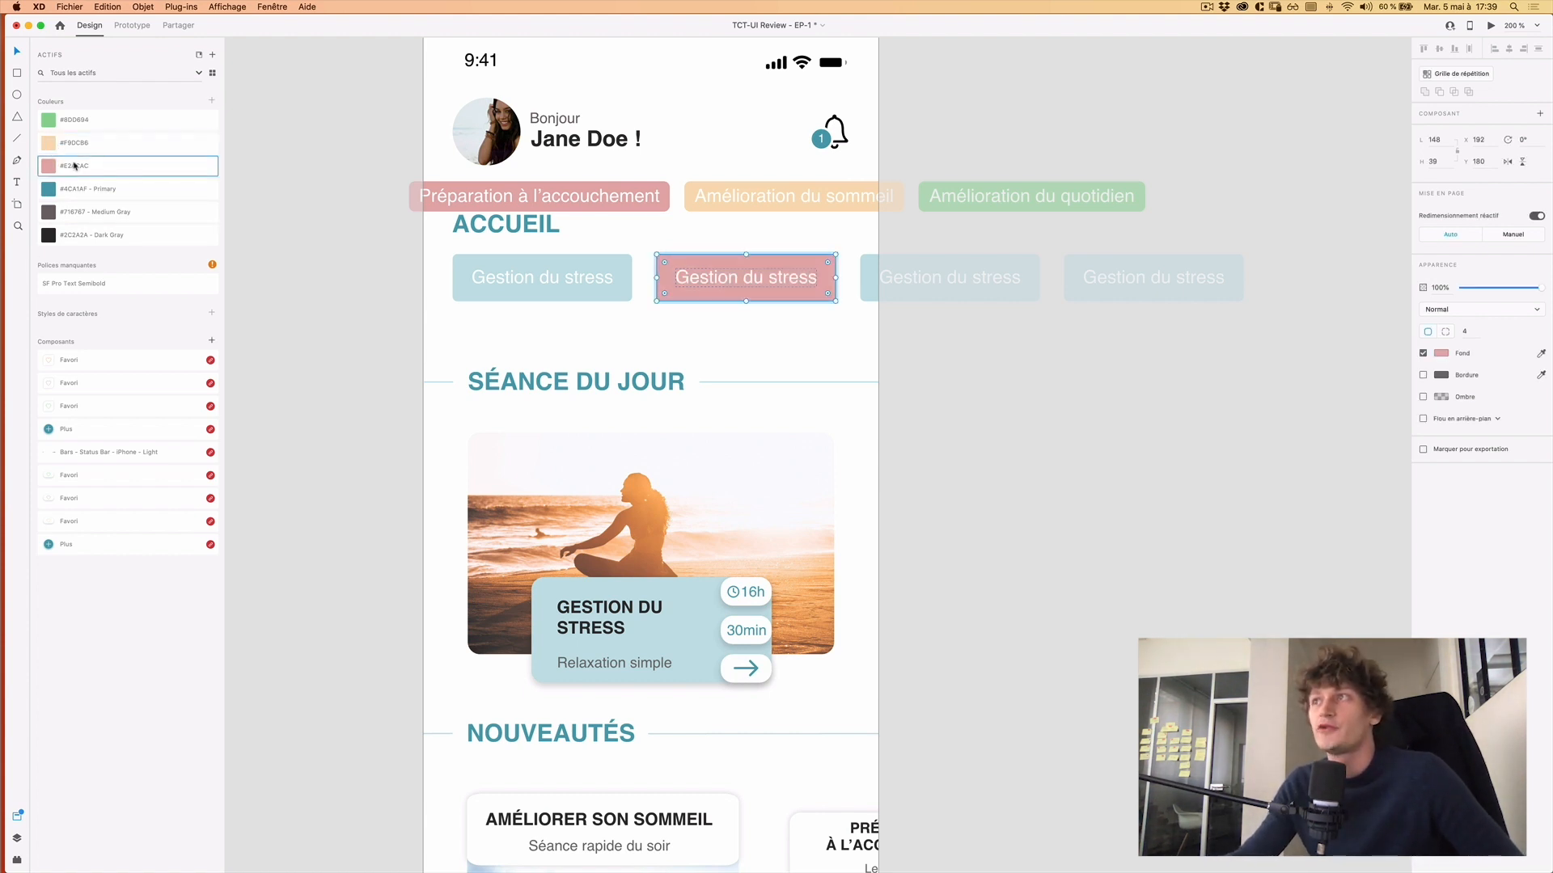
Fill the third badge's background with the saved orange colour and the fourth badge's background with the saved green colour.
left_click(874, 282)
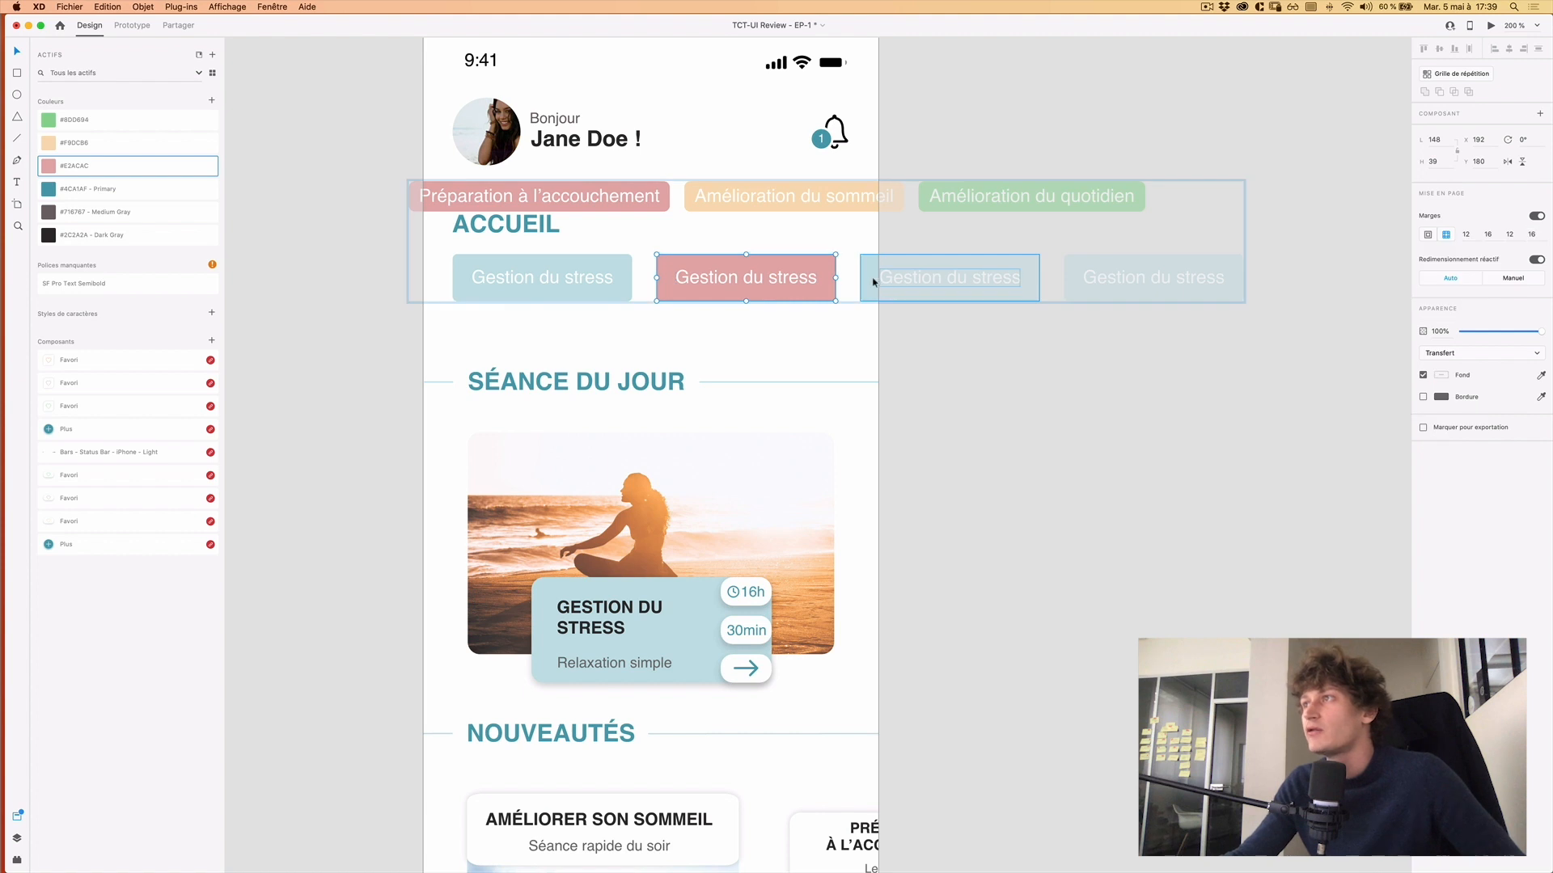
left_click(867, 278)
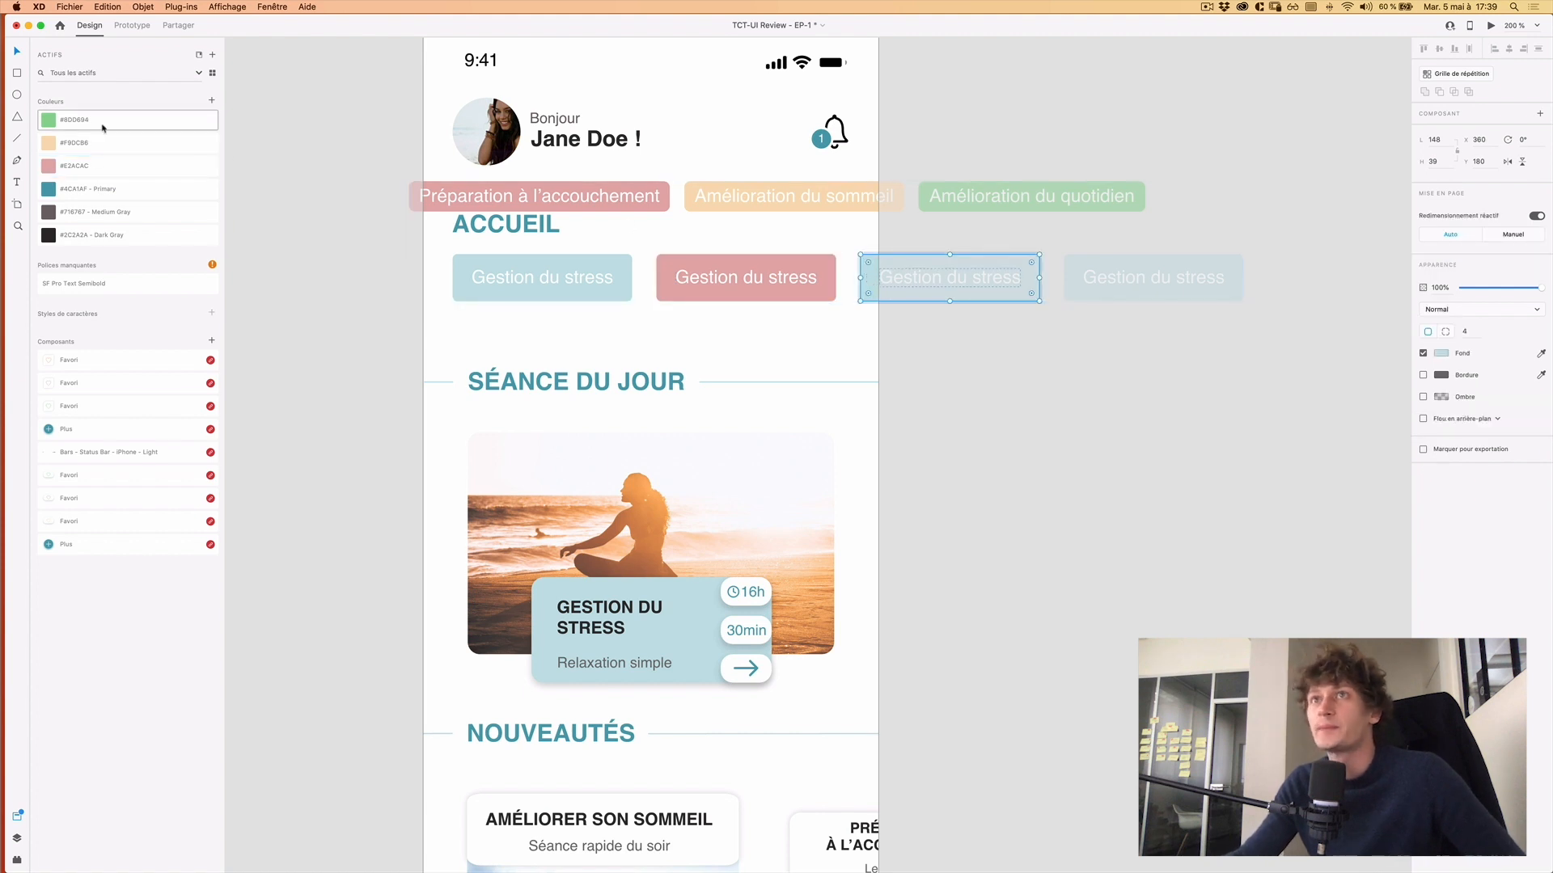
left_click(50, 144)
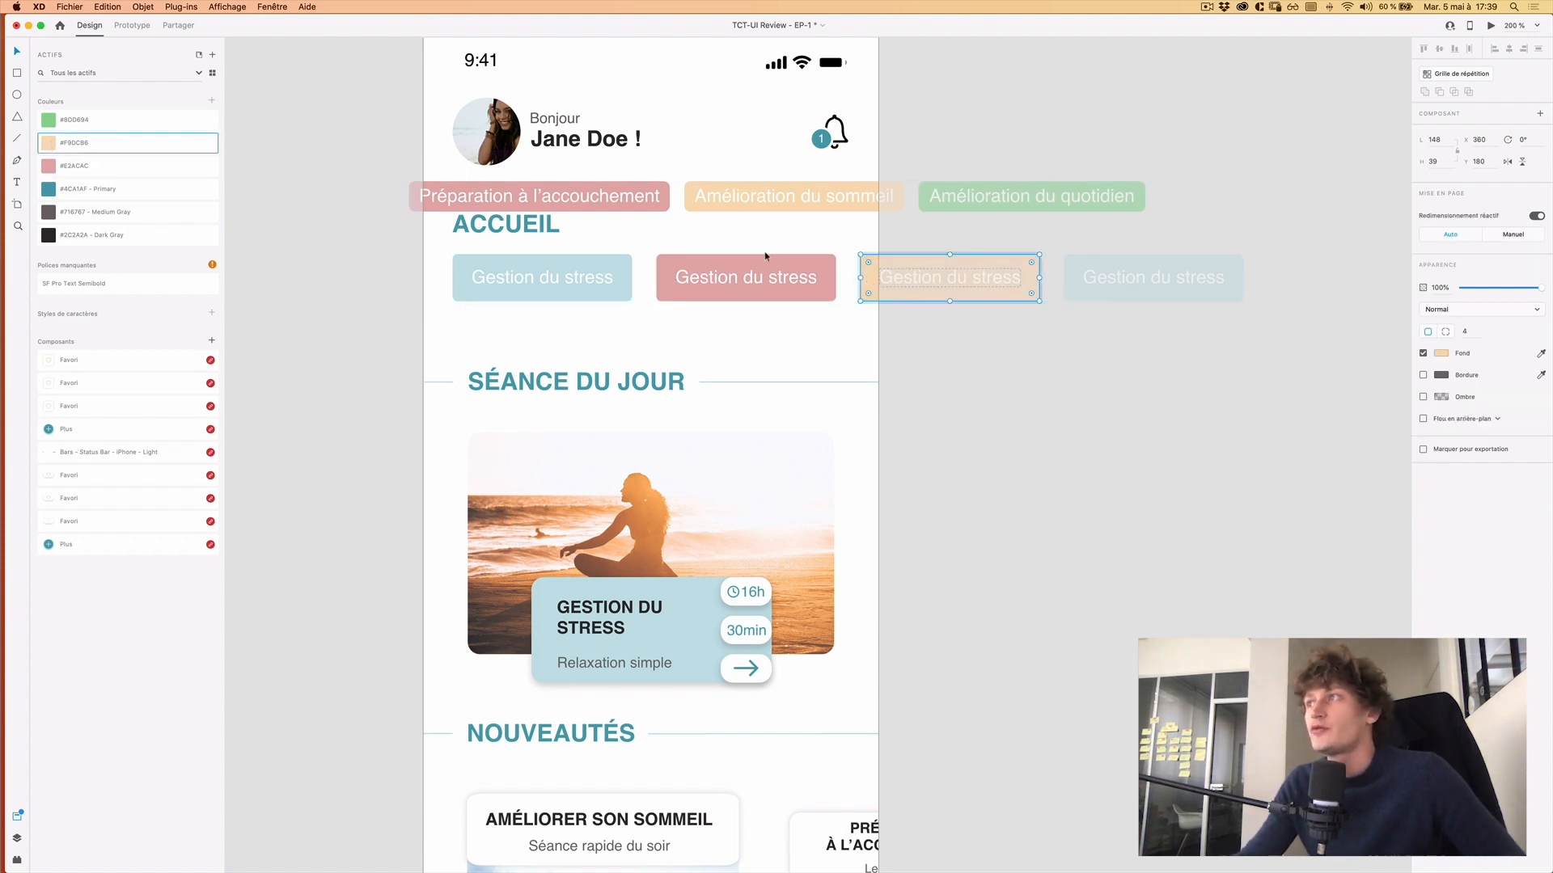
left_click(1083, 267)
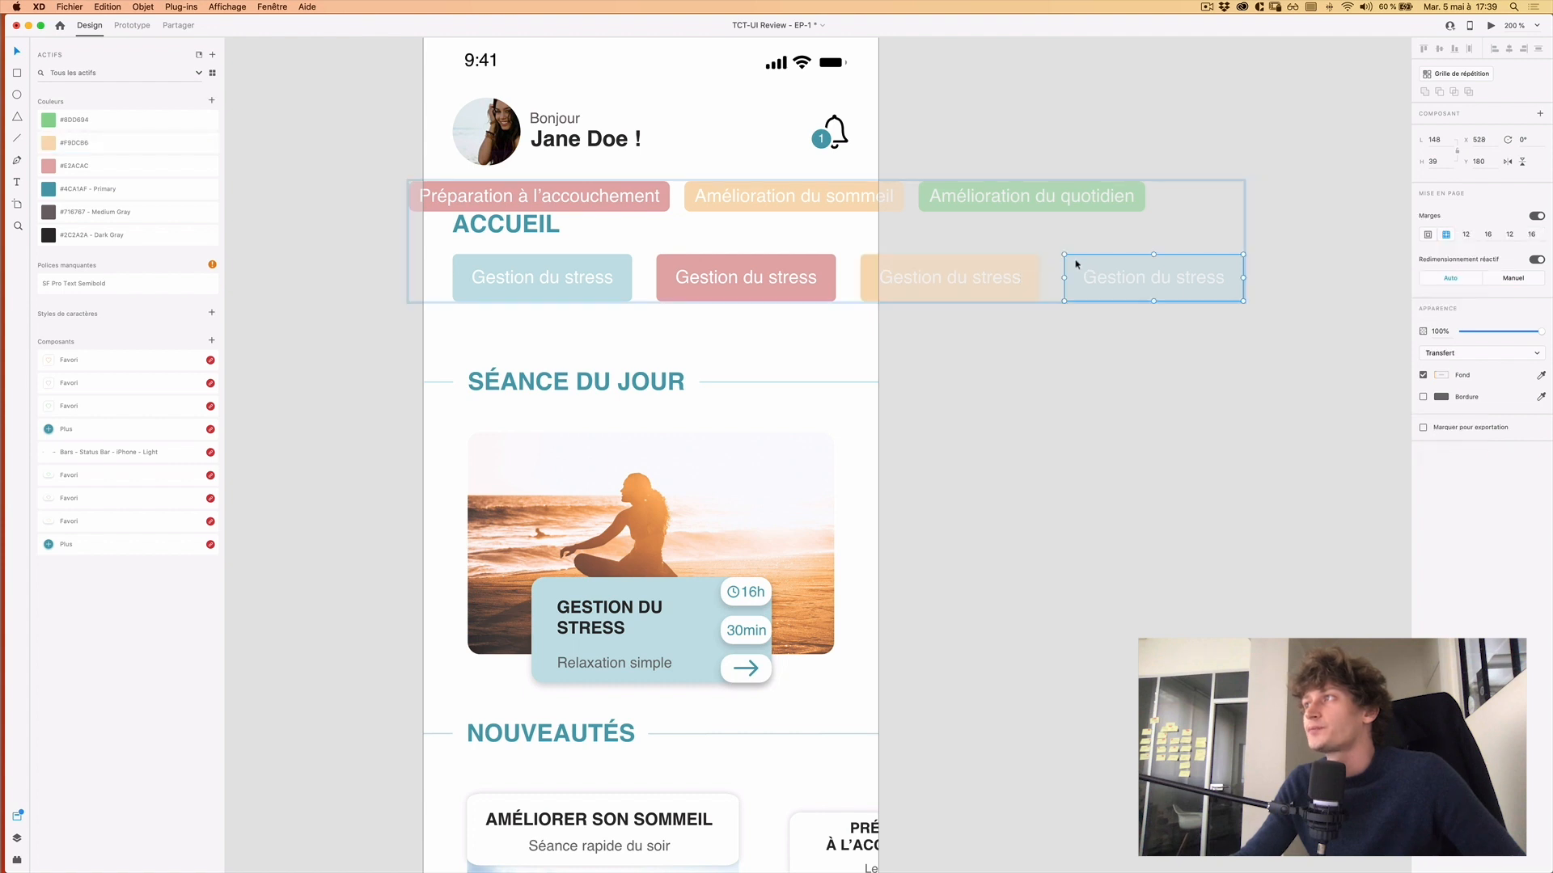
double_click(1076, 263)
left_click(42, 123)
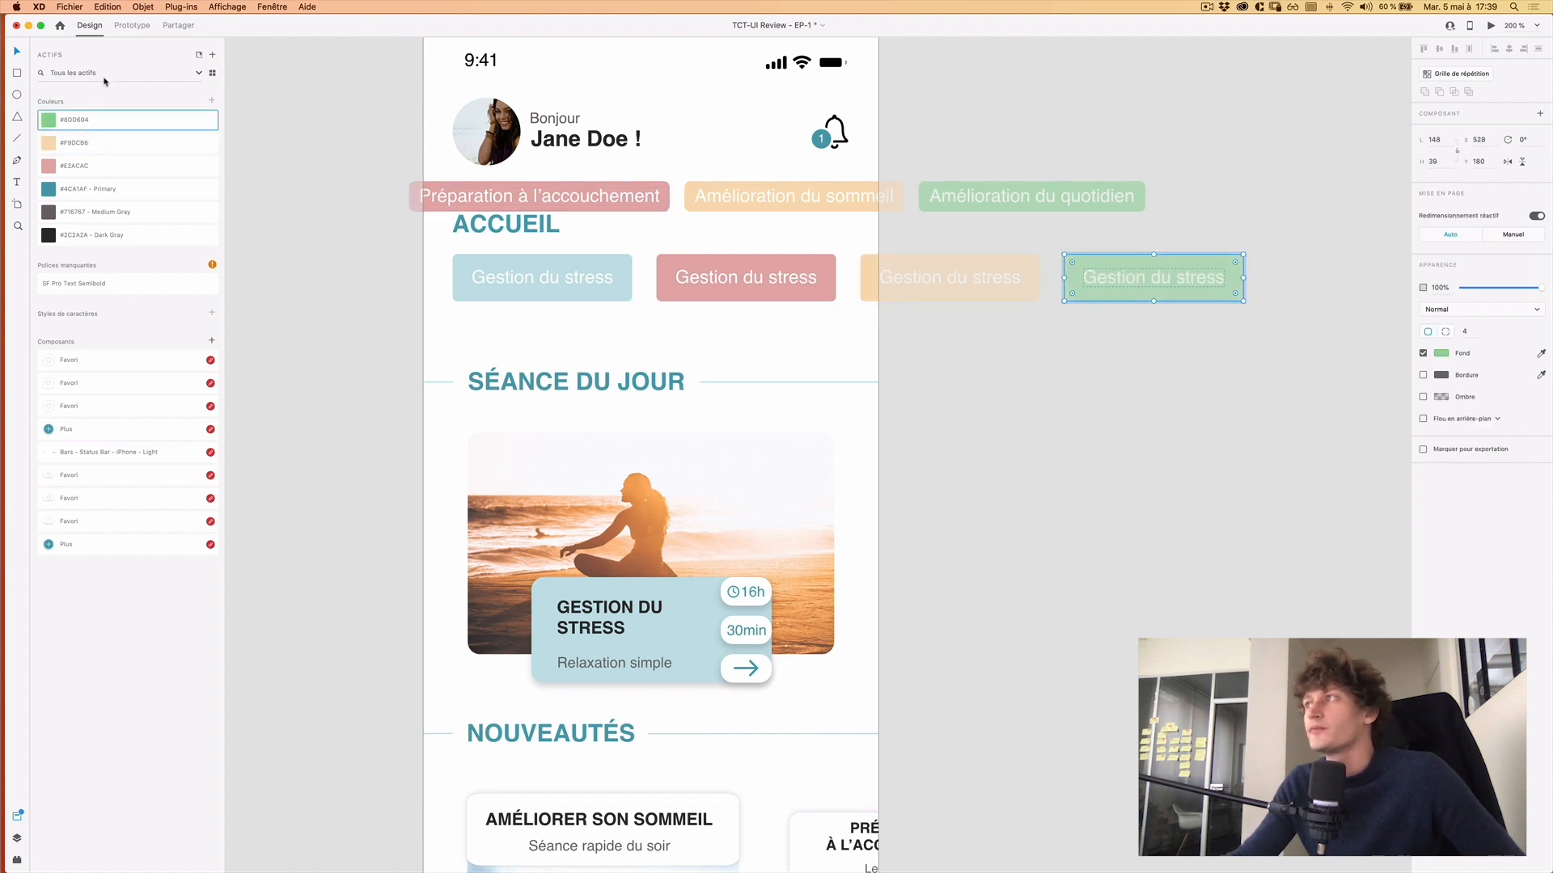
Replace the pink badge's text with the label "Préparation à l'accouchement" copied from the original pink tag.
double_click(612, 199)
double_click(610, 198)
key("super+c")
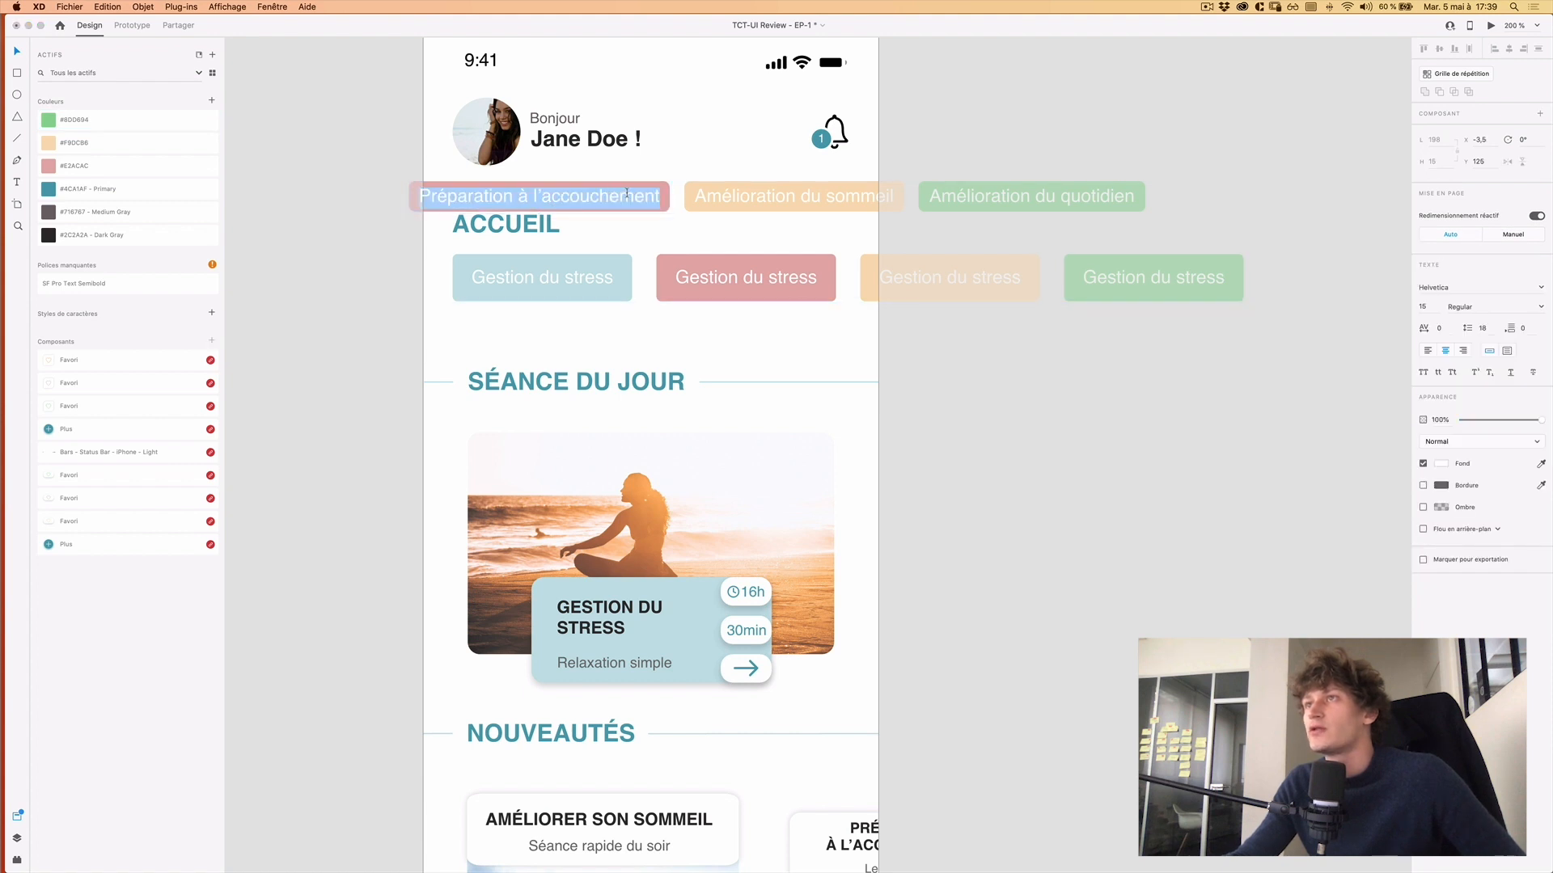
key("Escape")
double_click(726, 273)
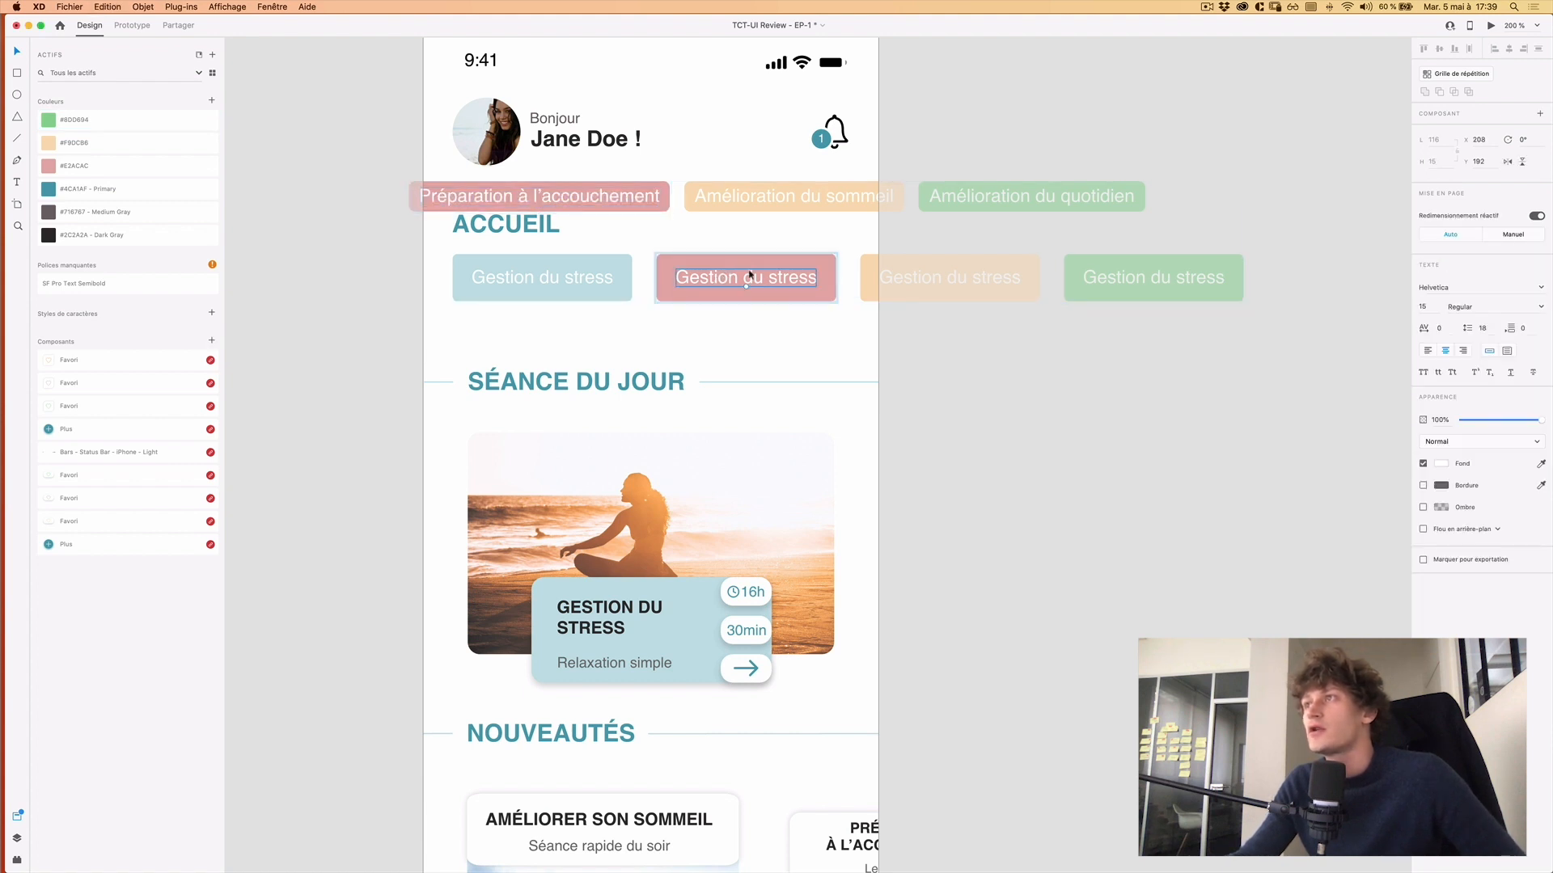
key("super+v")
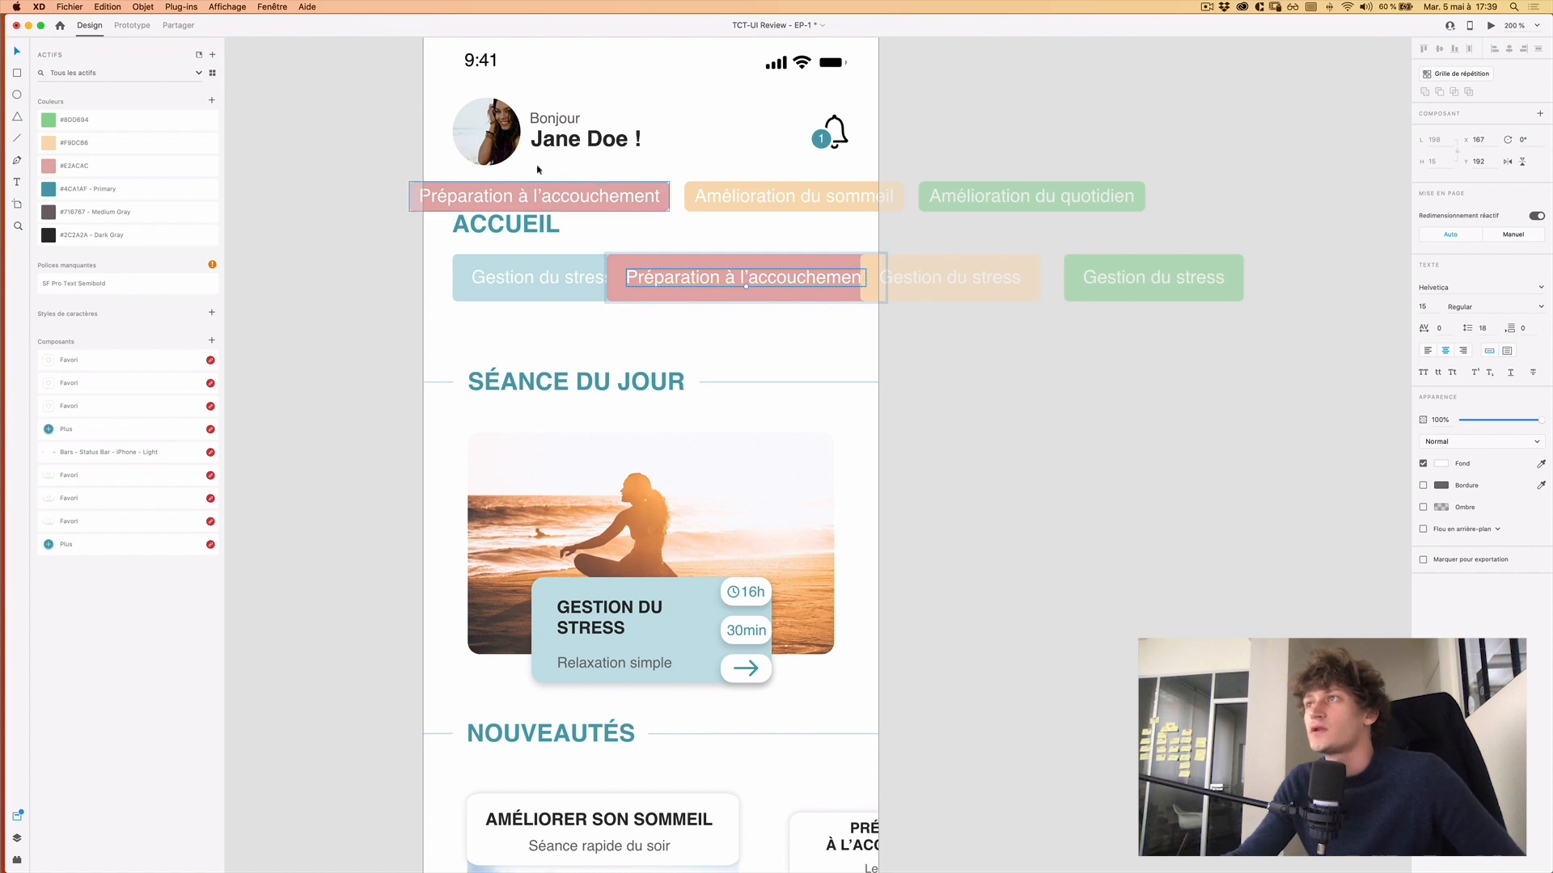
Replace the orange badge's text with the label "Amélioration du sommeil" copied from the original orange tag.
left_click(770, 196)
double_click(816, 205)
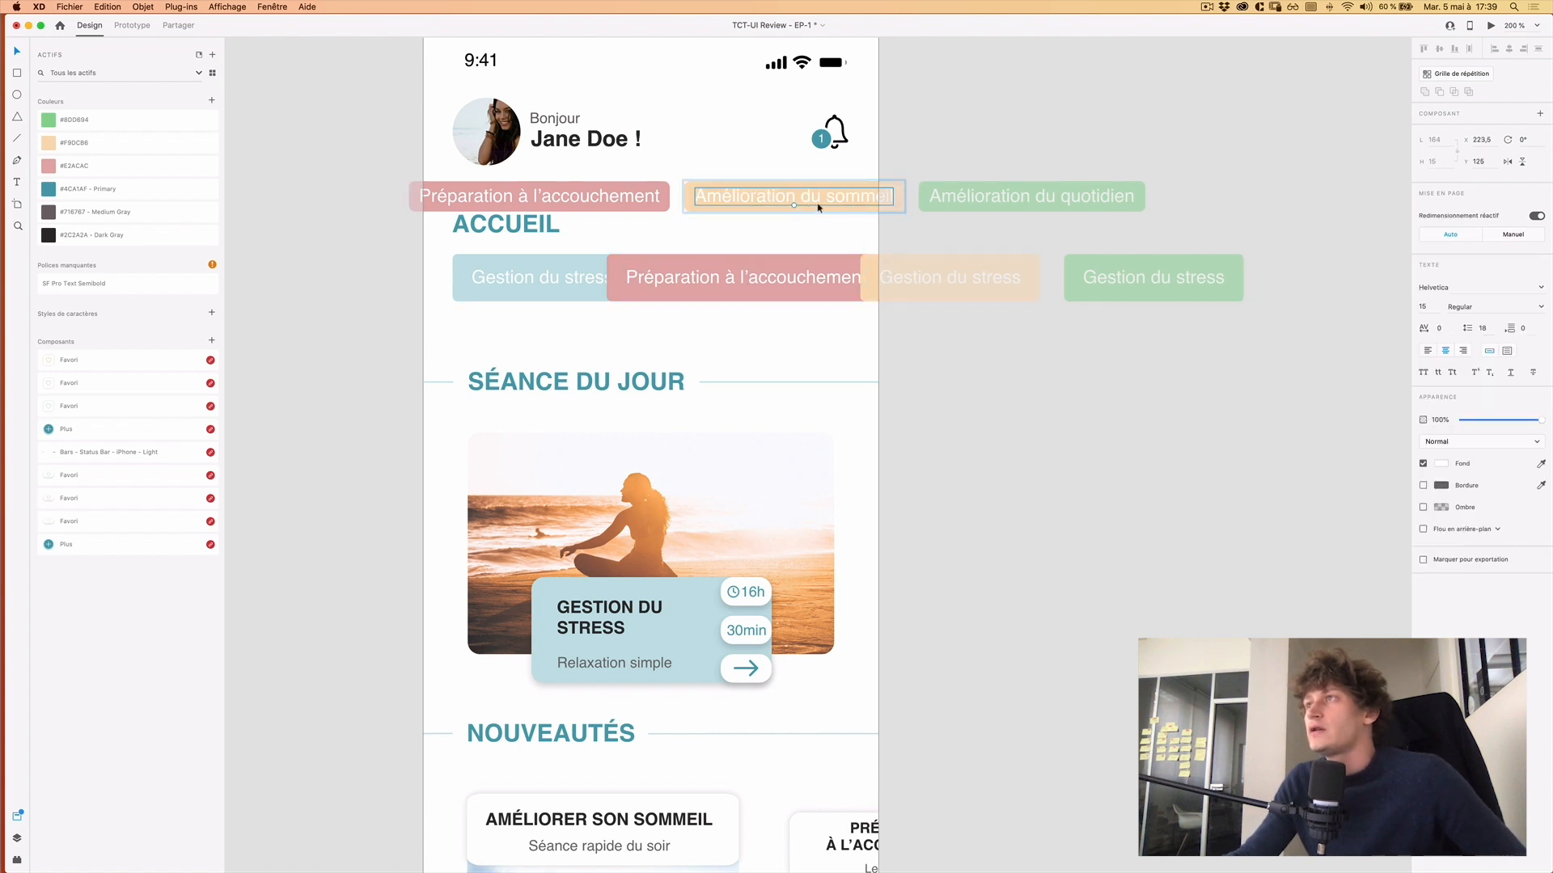
double_click(822, 206)
key("super+c")
key("Escape")
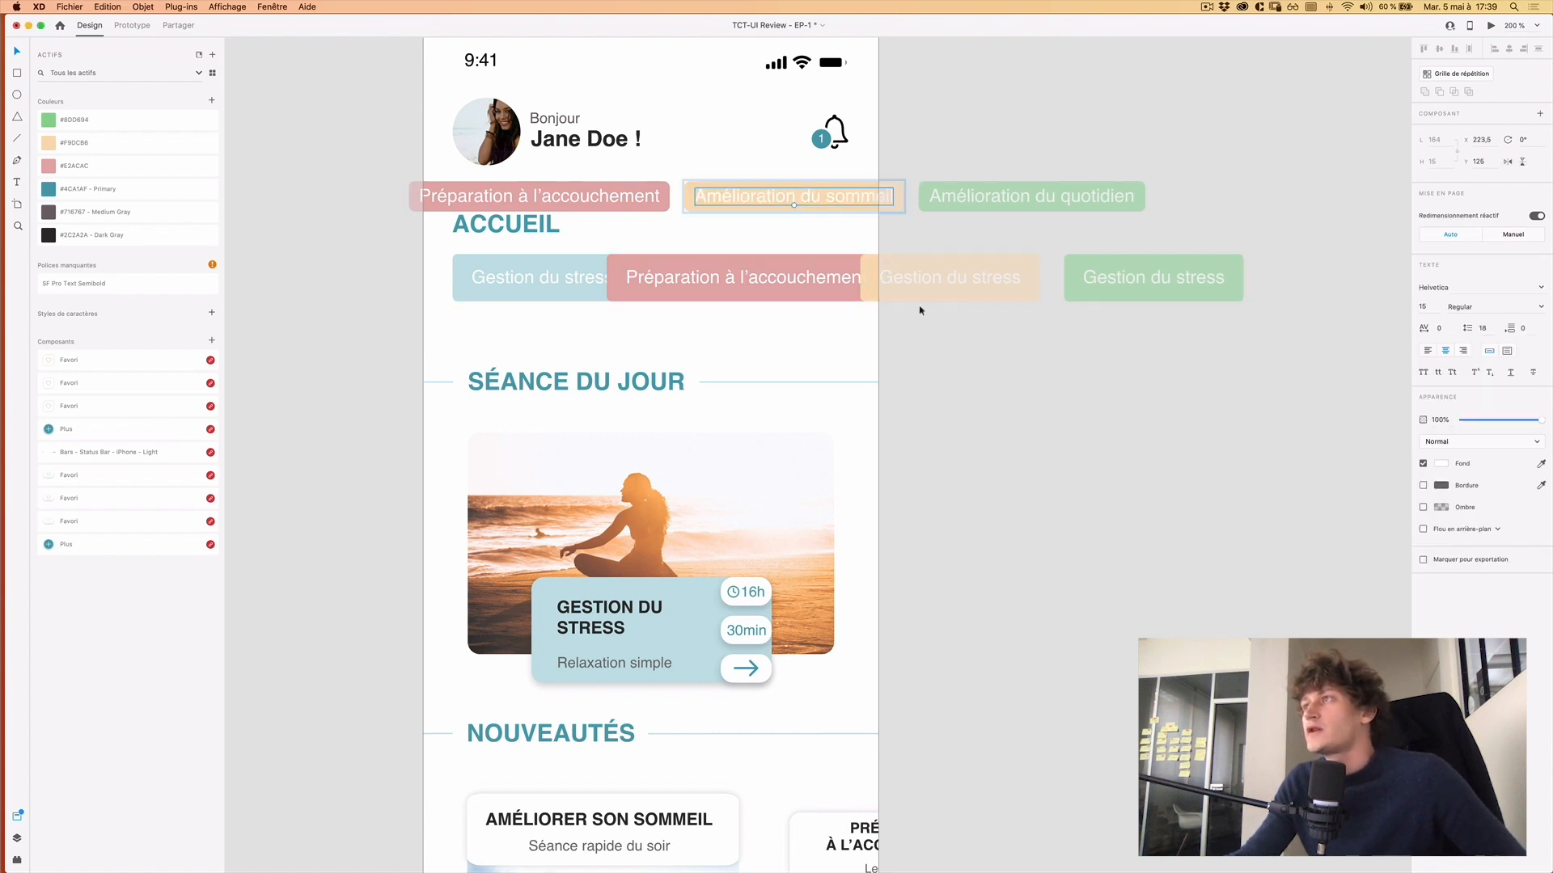
double_click(998, 282)
key("super+v")
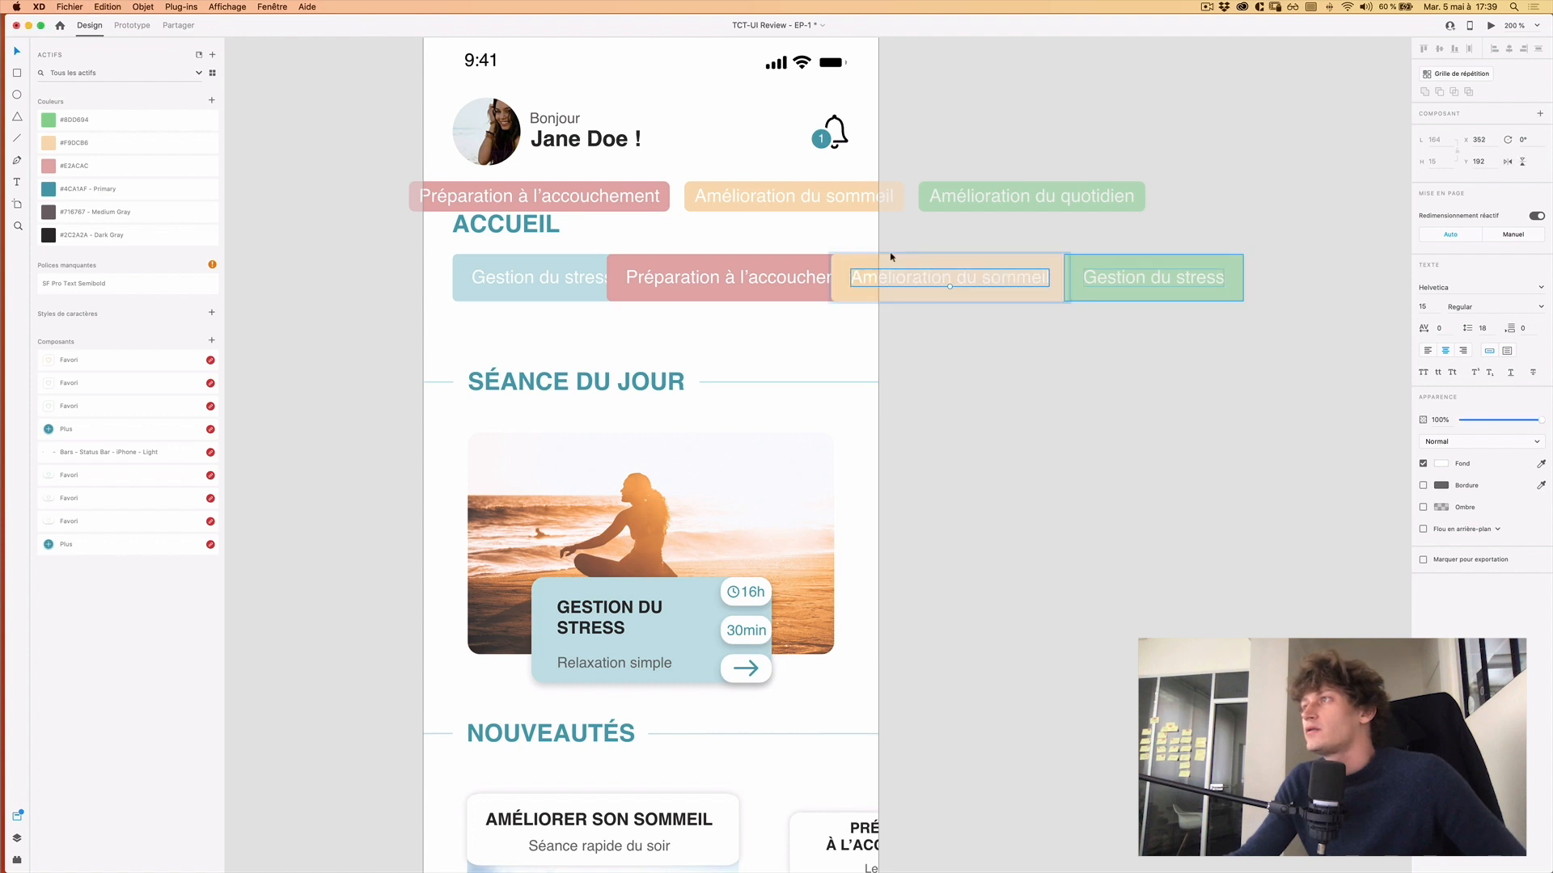
Replace the green badge's text with the label "Amélioration du quotidien" copied from the original green tag.
double_click(969, 191)
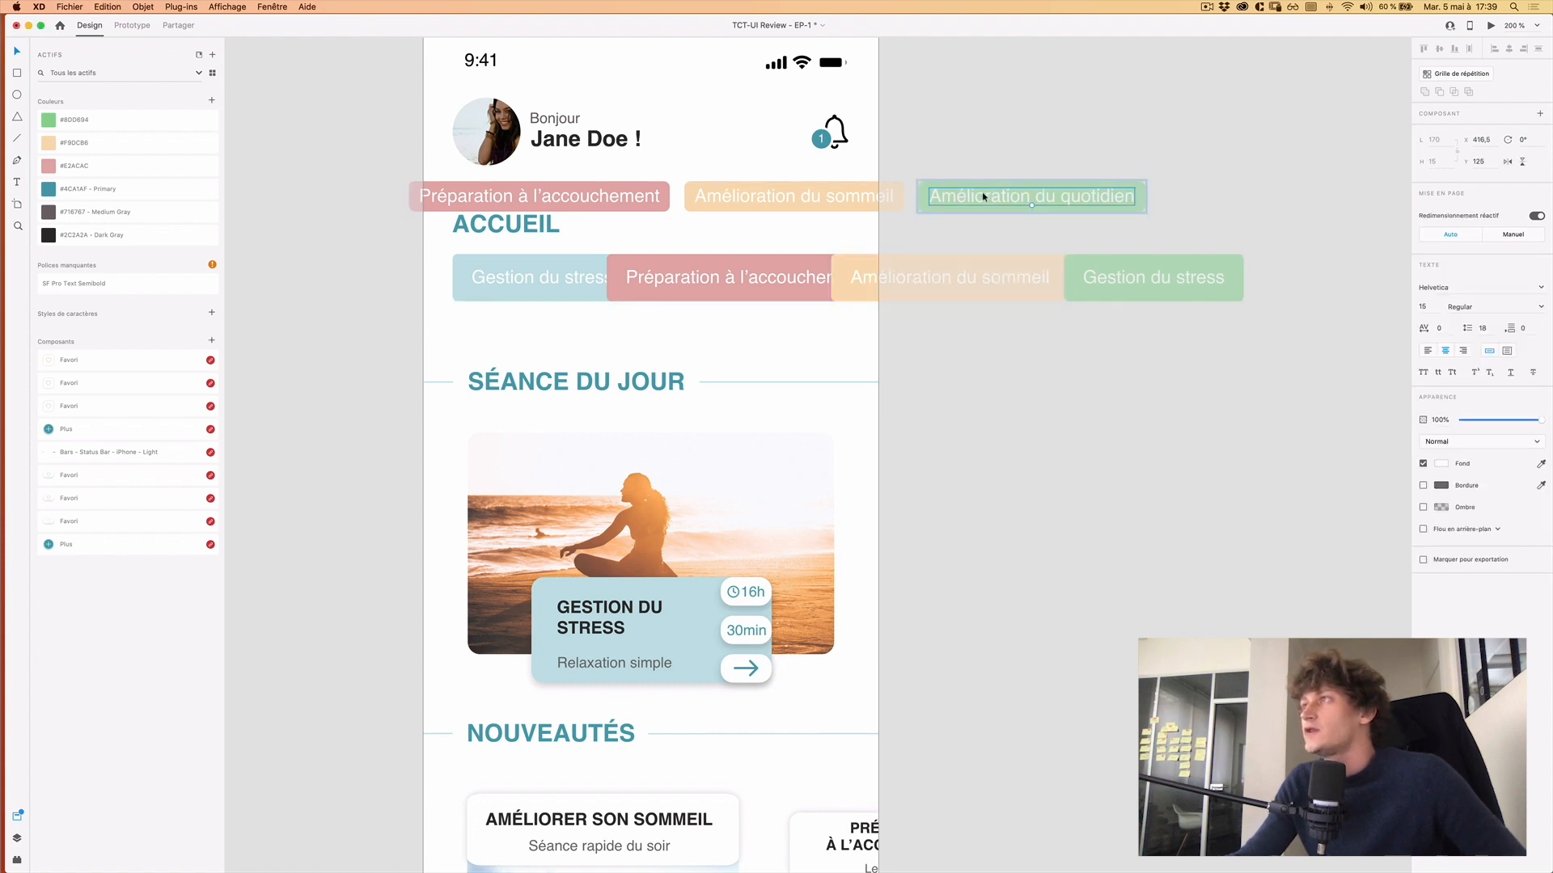
double_click(975, 196)
key("super+c")
key("Escape")
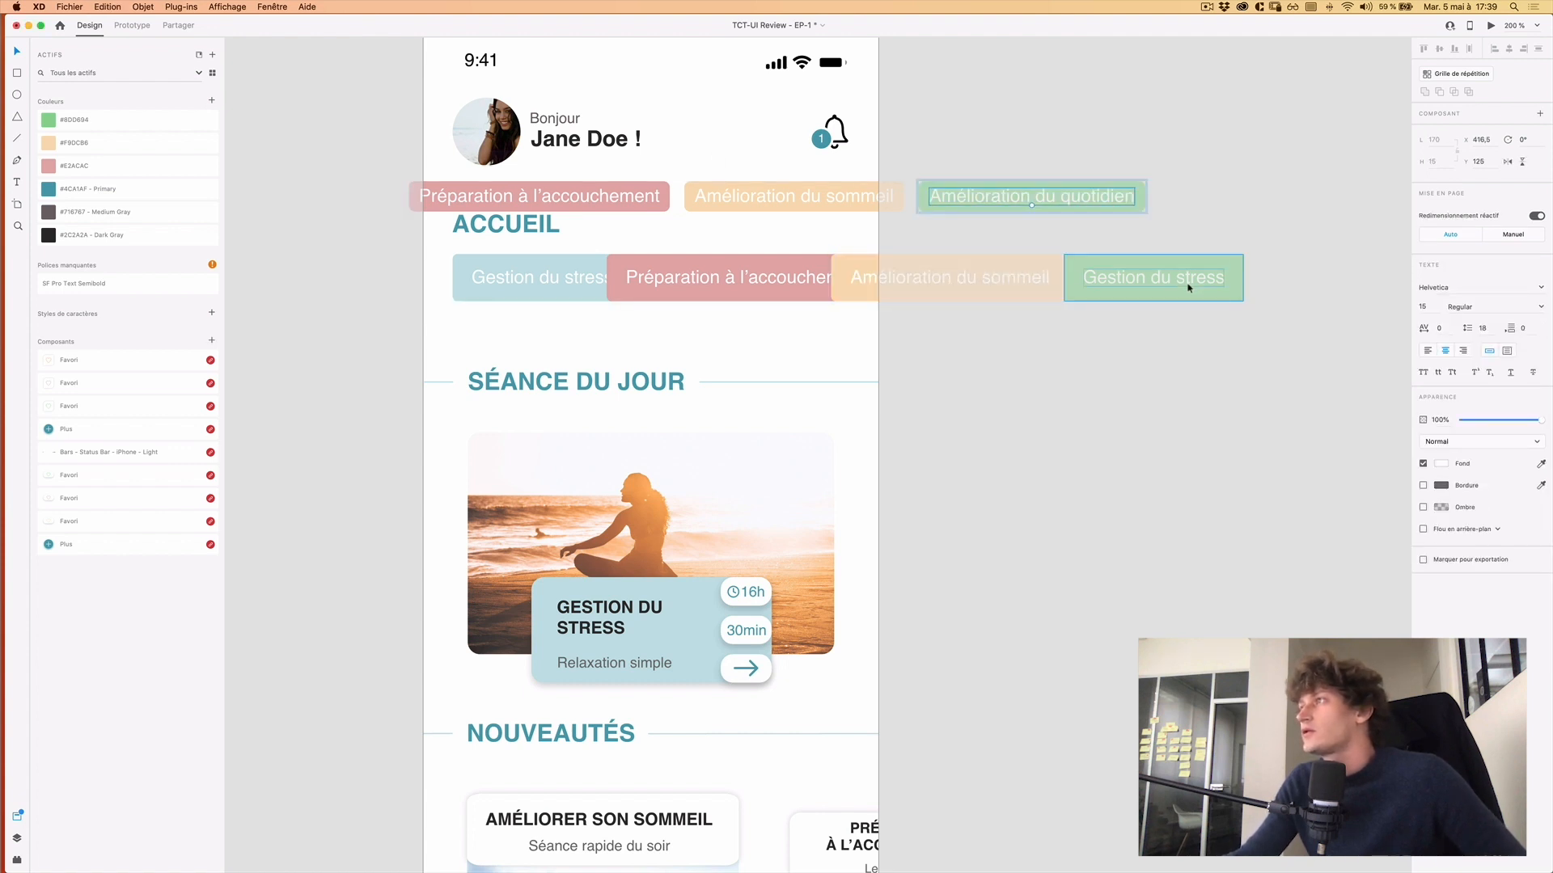
left_click(1188, 287)
double_click(1200, 274)
key("super+v")
key("Escape")
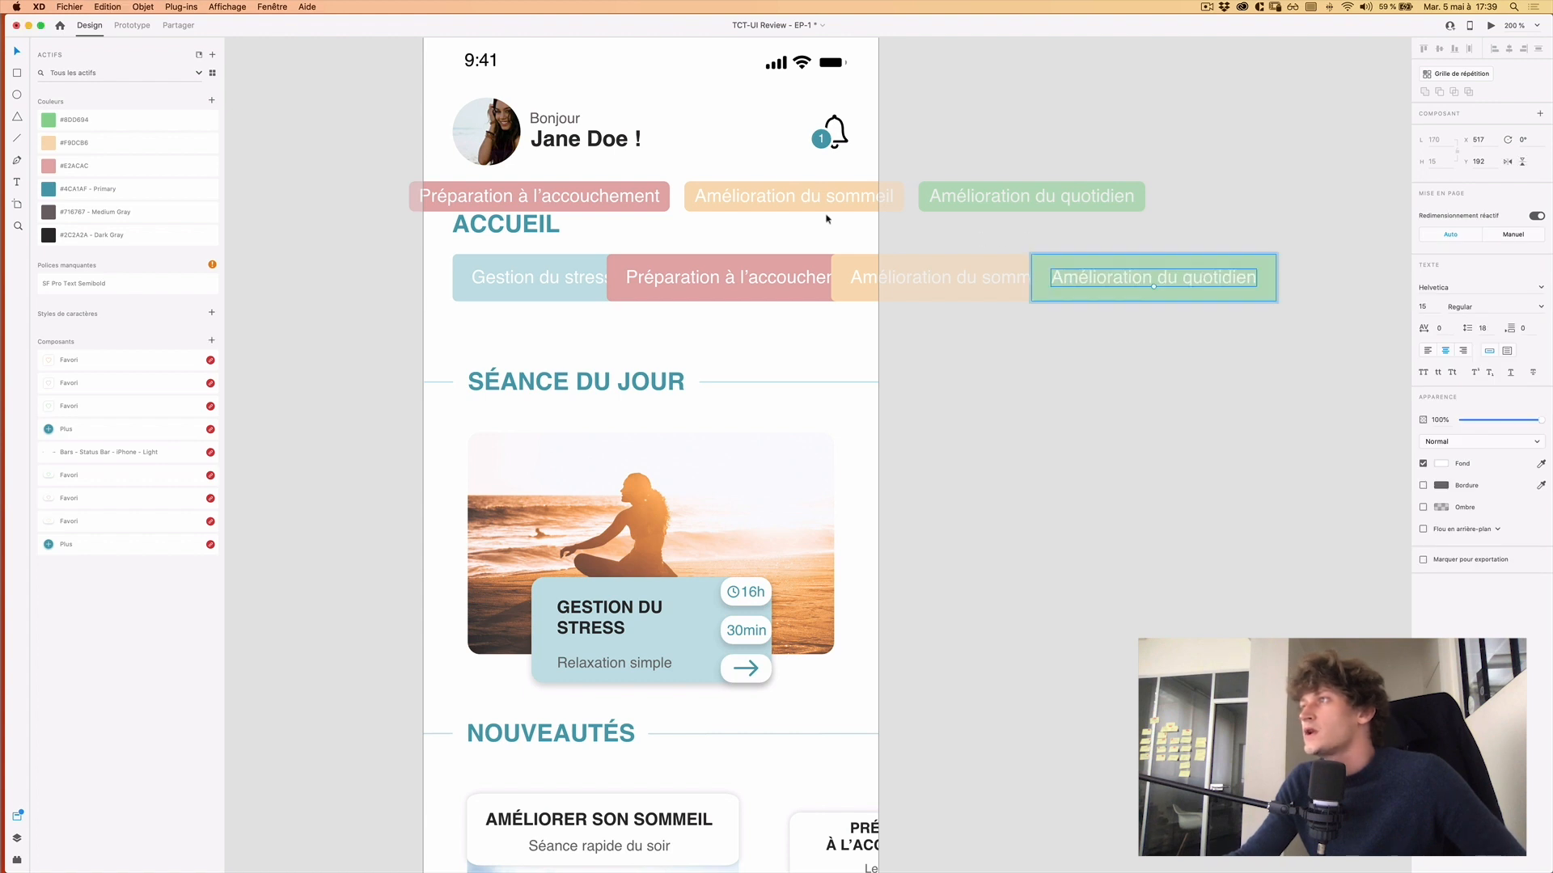
Delete the three original pink, orange and green tags above the ACCUEIL heading.
left_click(524, 198)
left_click(694, 205, "shift")
left_click(1006, 201, "shift")
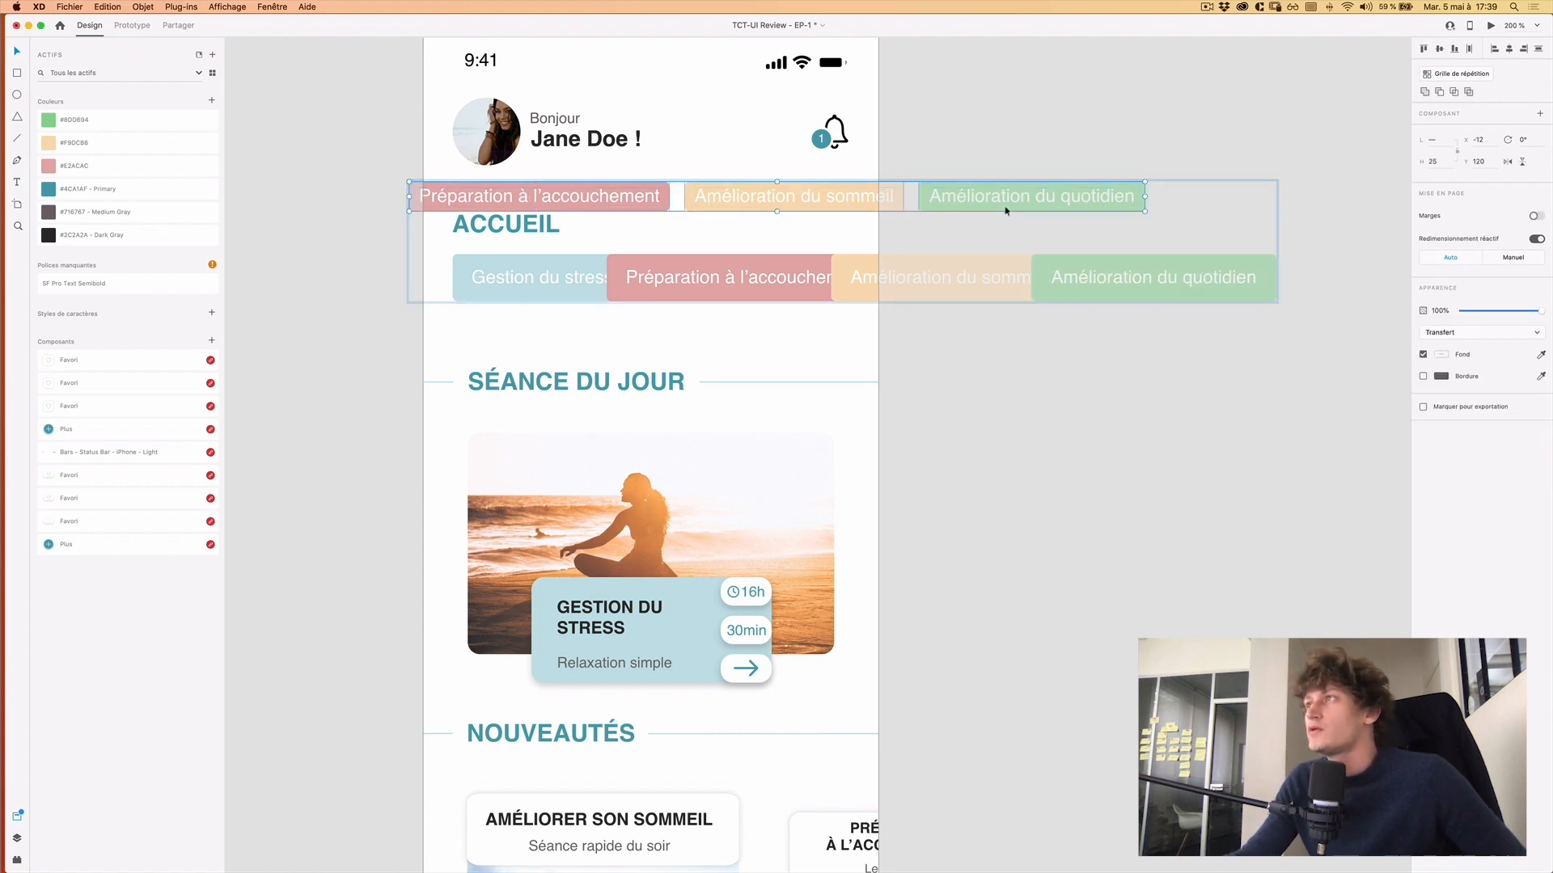
key("Delete")
Show the layer list and spread the green, orange and pink badges rightward, clear of the blue "Gestion du stress" badge.
left_click(1012, 450, "alt")
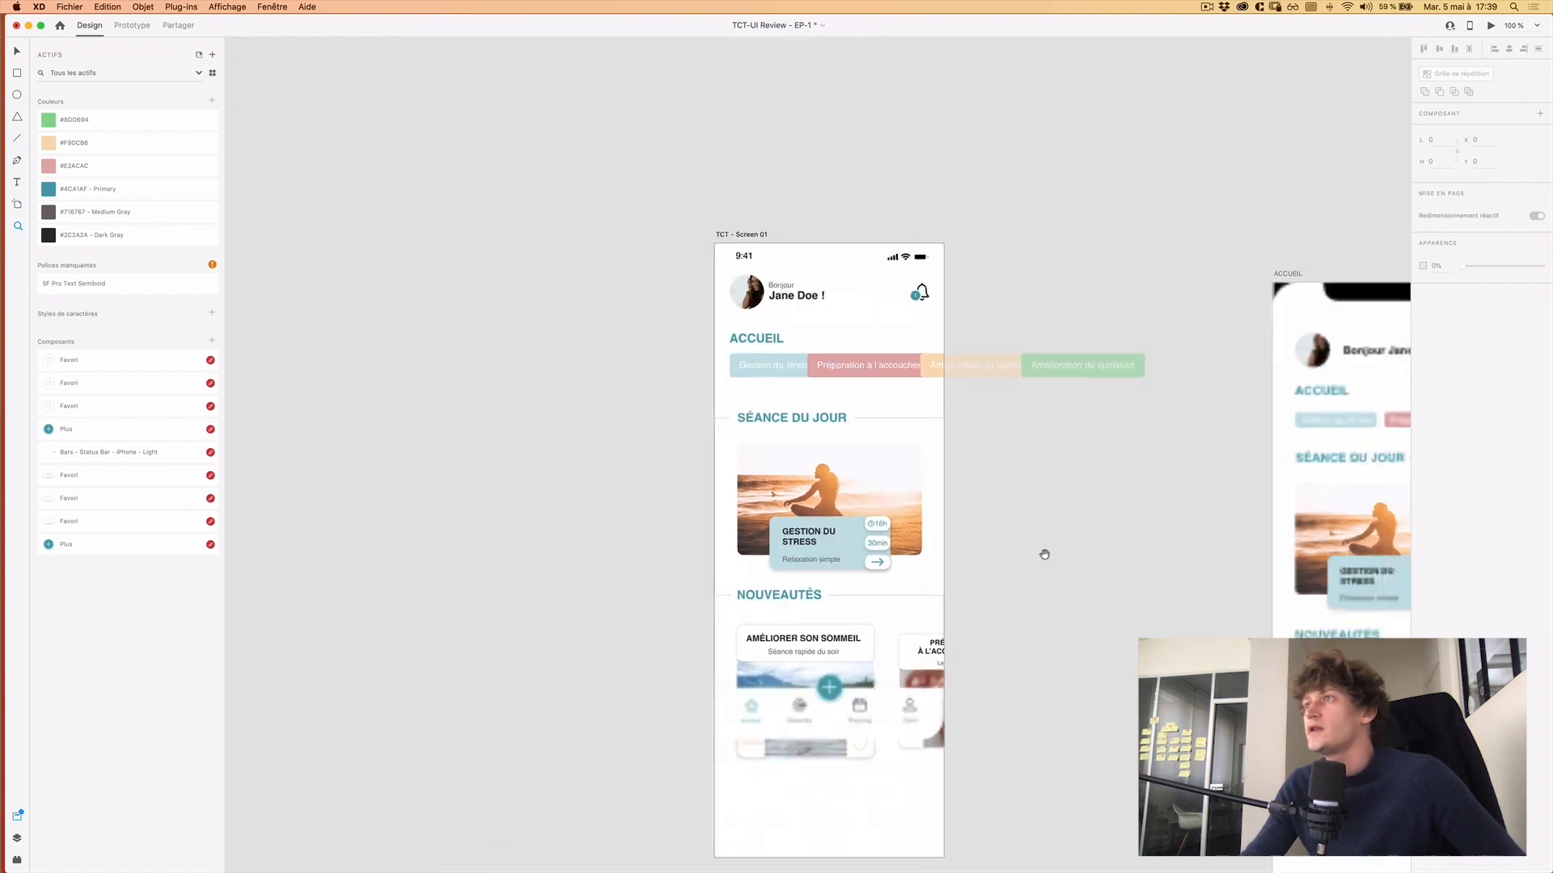
left_click_drag(1043, 555, 946, 568)
key("z")
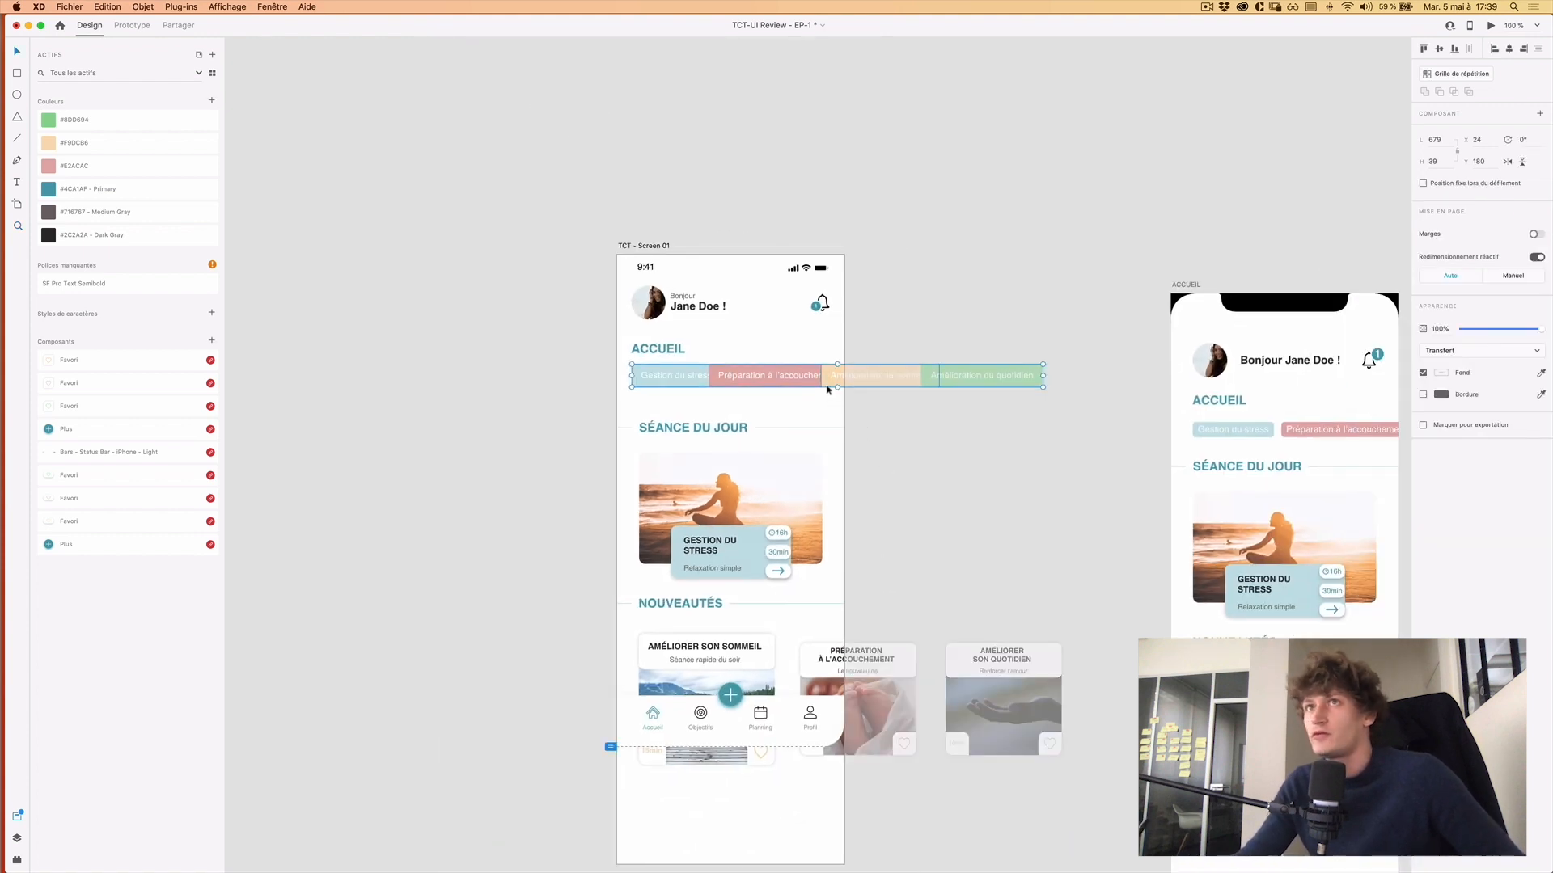
key("super+y")
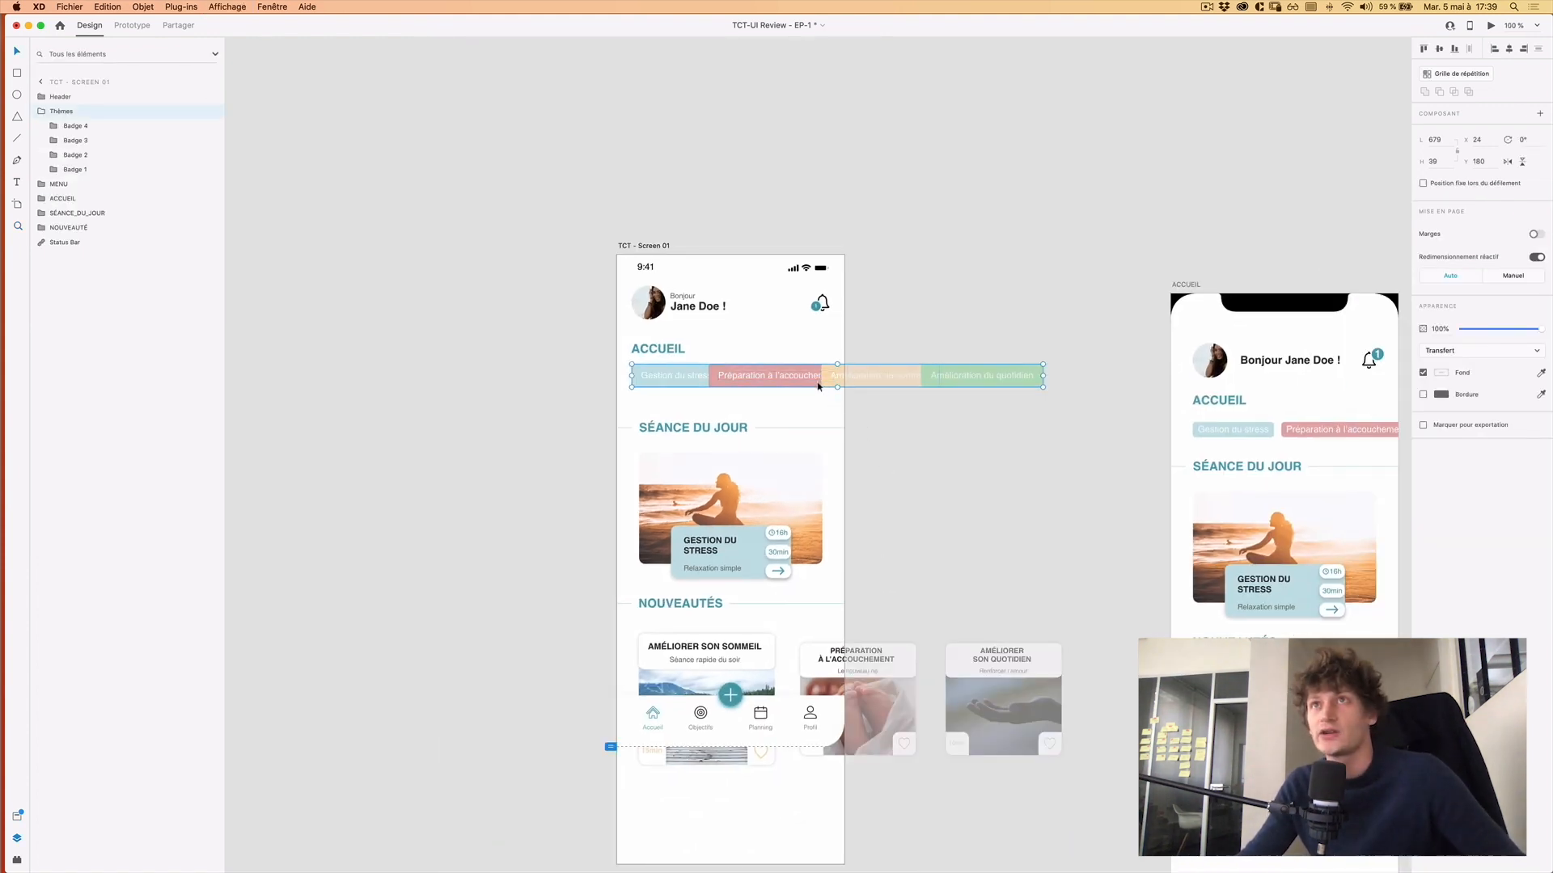
left_click(850, 392)
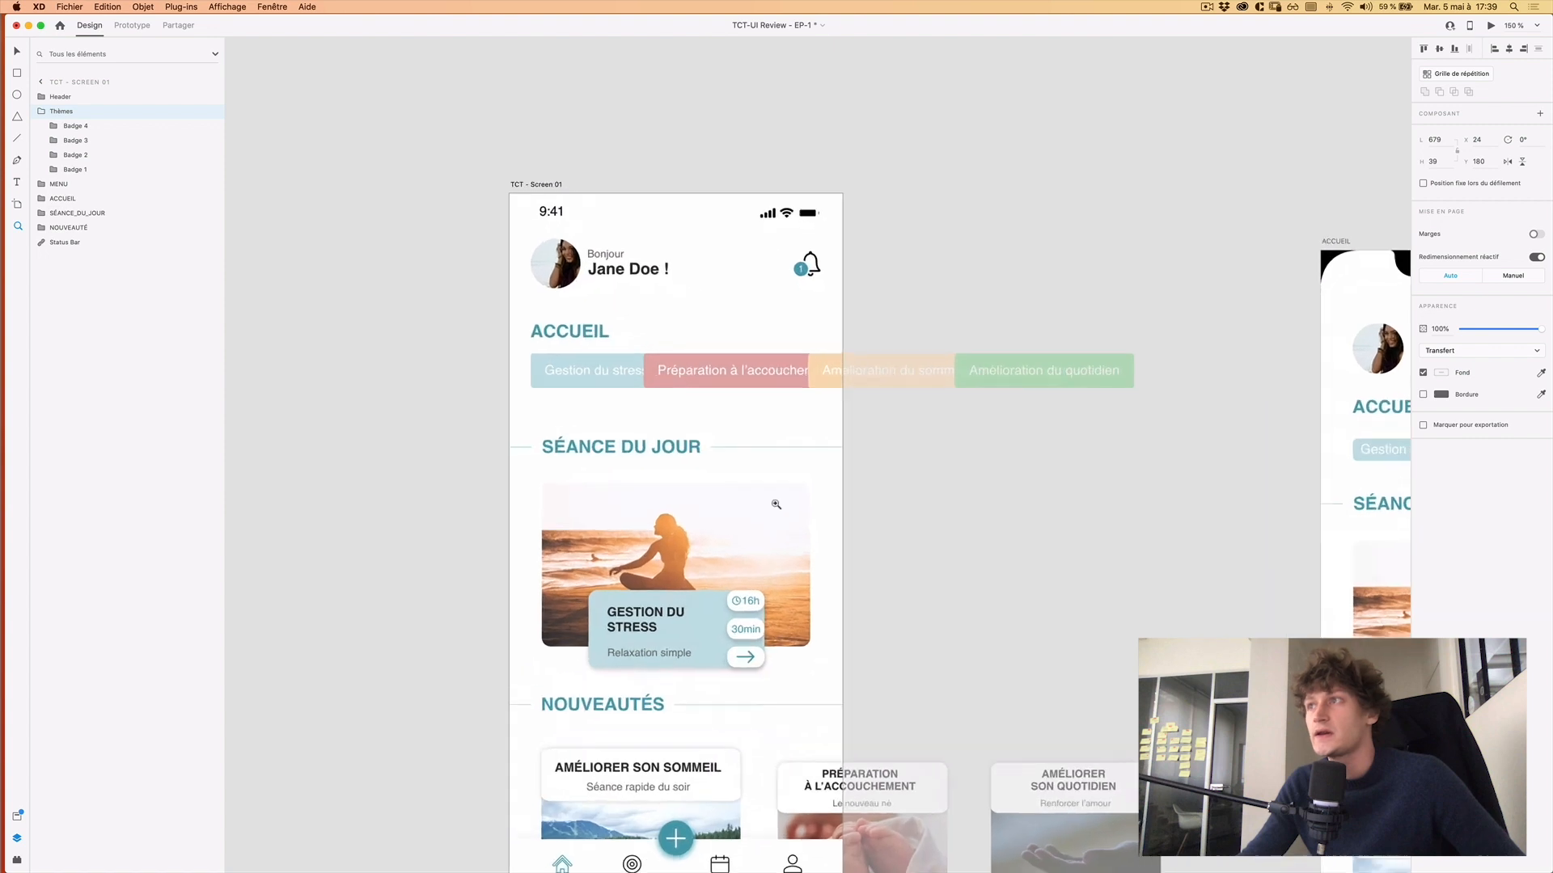
double_click(1089, 366)
left_click_drag(1029, 371, 1088, 372)
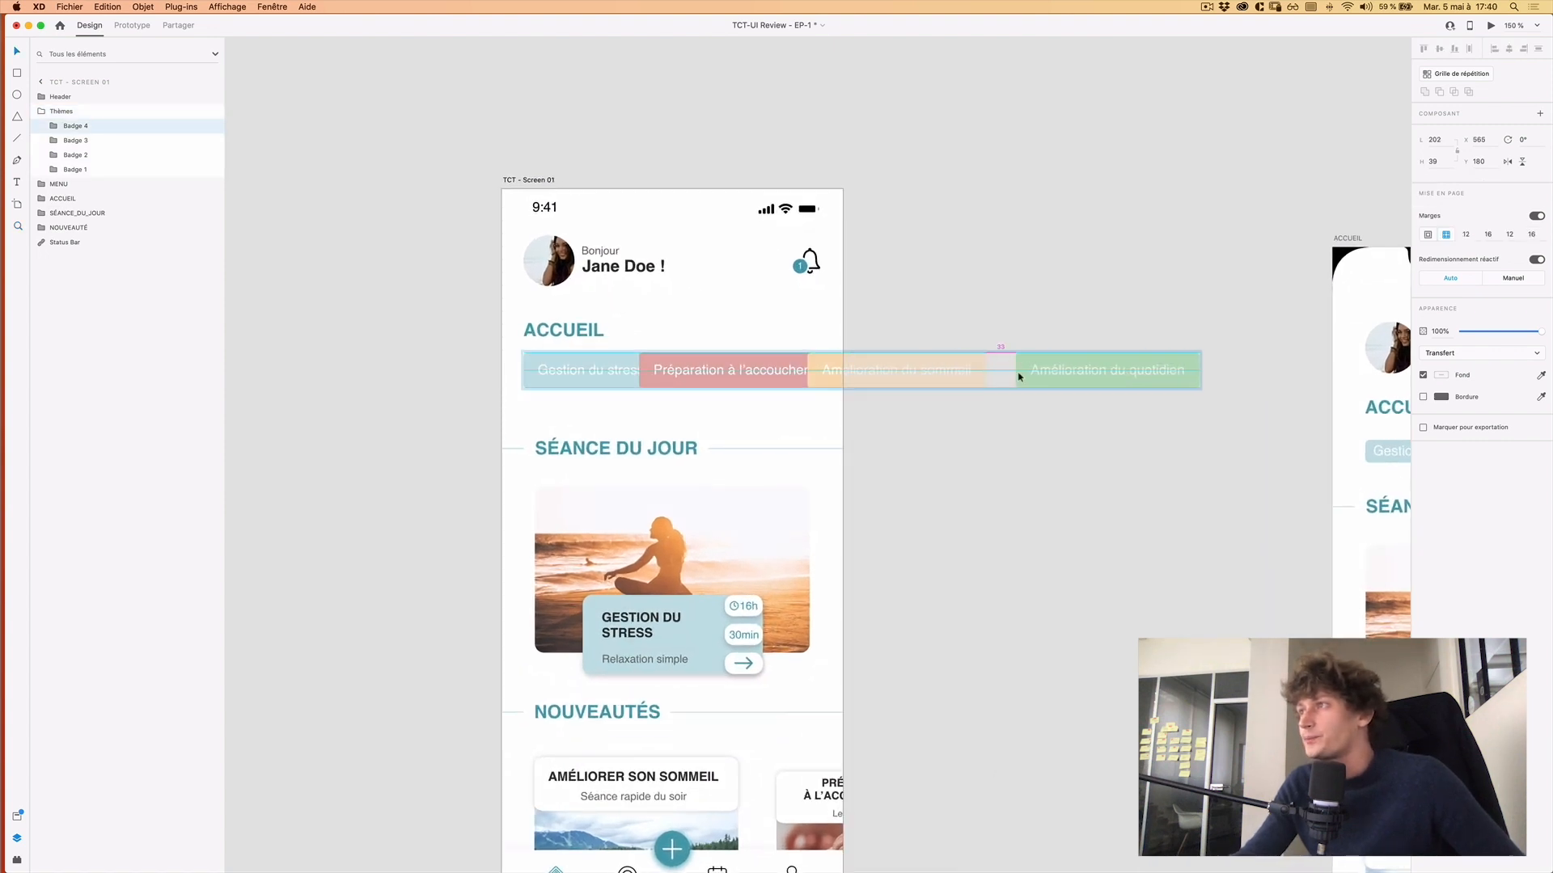
left_click(857, 376, "shift")
mouse_move(857, 376)
left_mouse_down()
mouse_move(885, 376)
mouse_move(835, 382)
left_mouse_up()
left_click(815, 375, "shift")
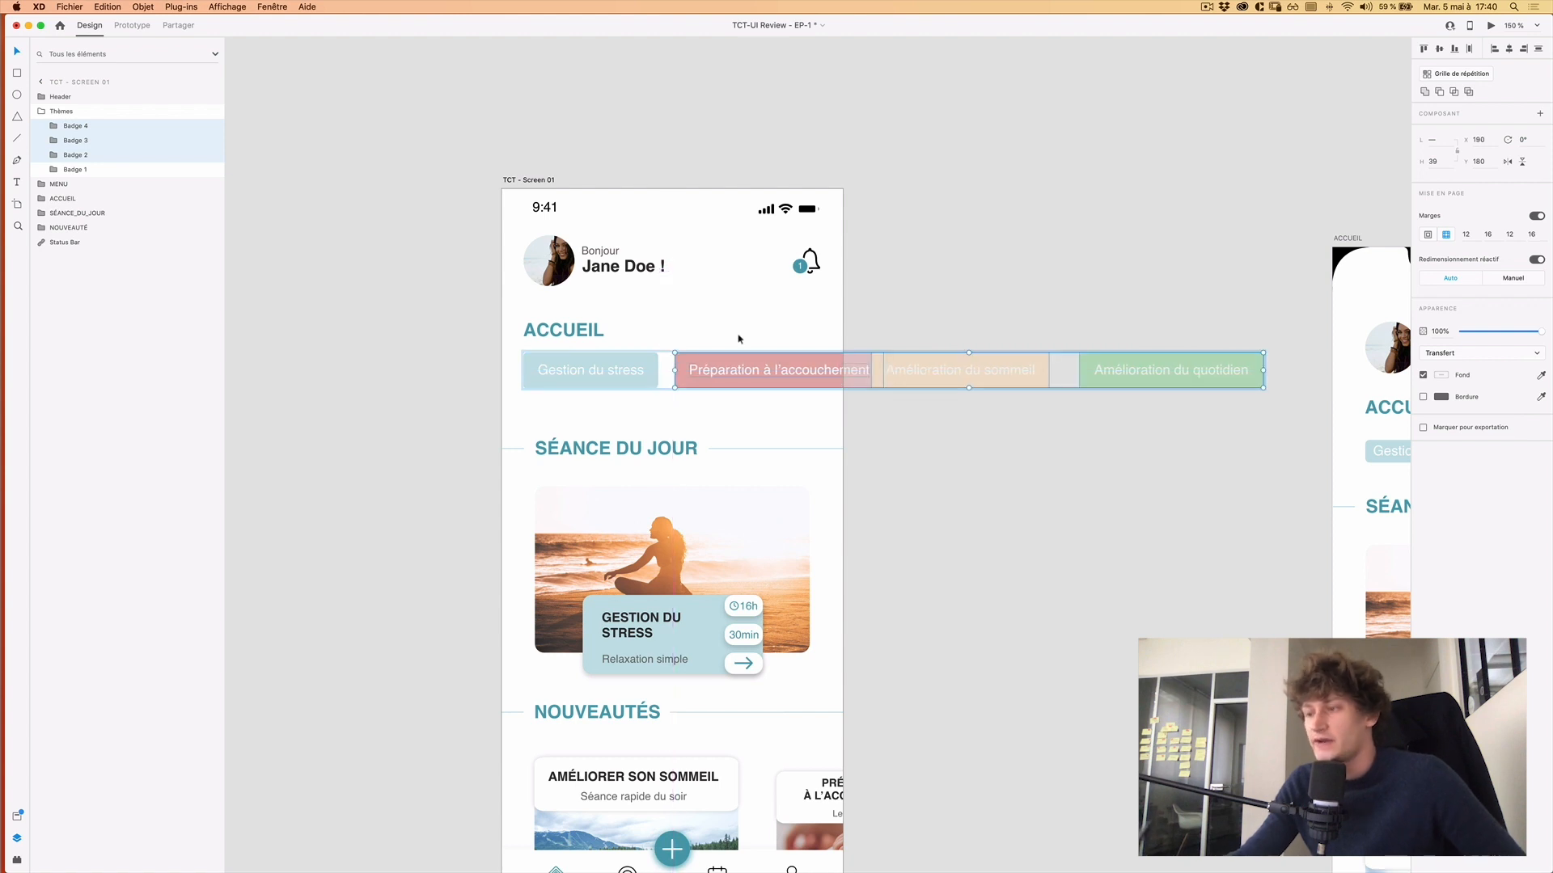
Nudge the pink, orange and green badges together until the pink badge sits at X 188.
key("Right")
key("Left")
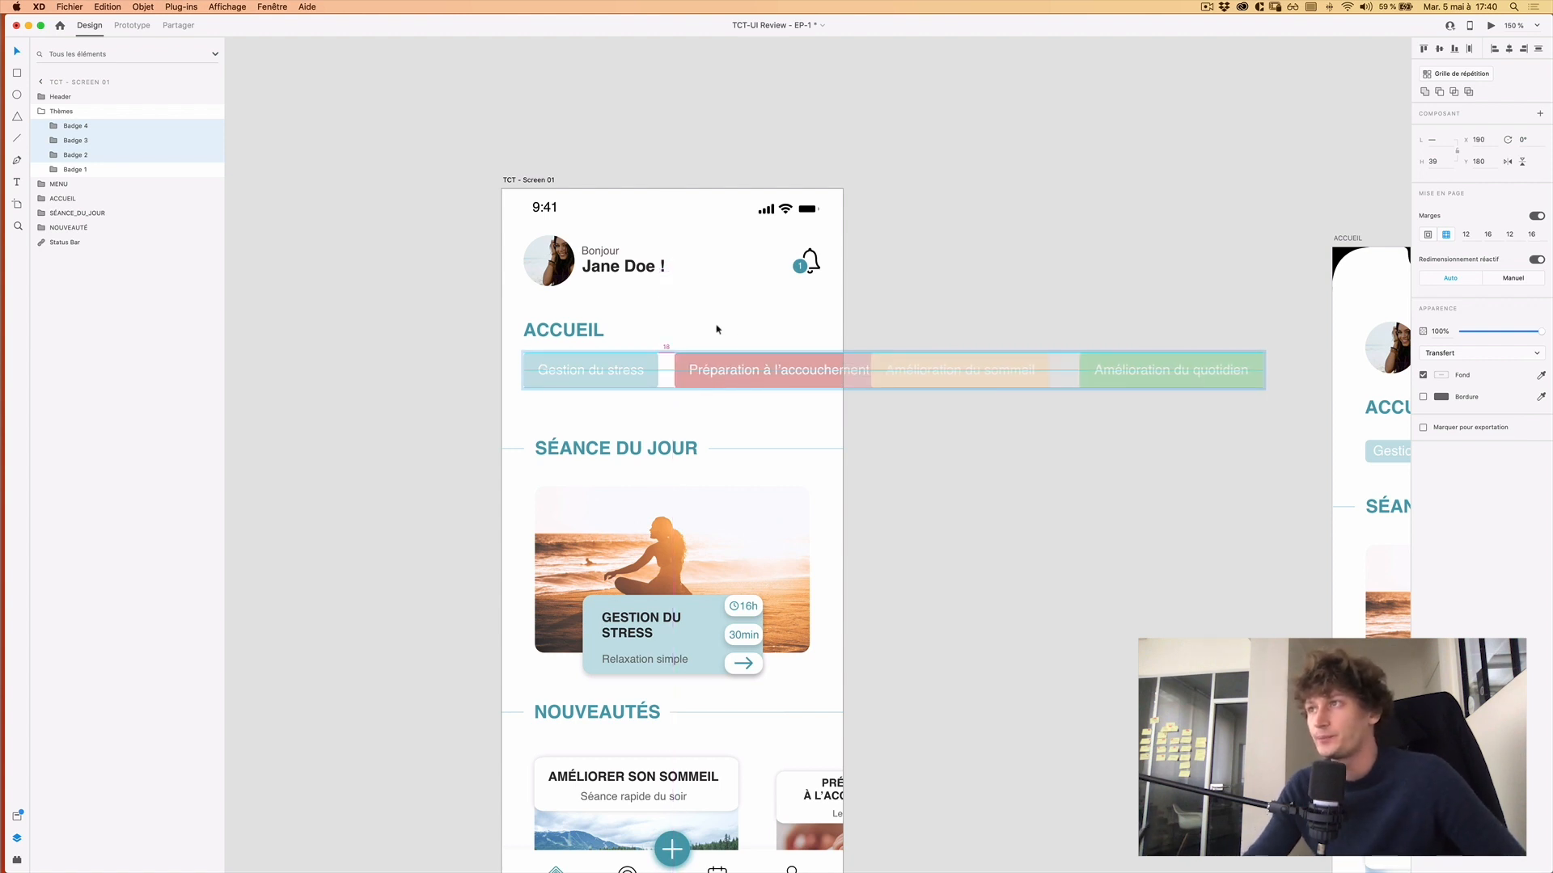
key("Left")
key("Left")
key("Escape")
Shift the orange and green badges further right and distribute all four badges evenly in the horizontal direction.
key("z")
left_click(1026, 228, "alt")
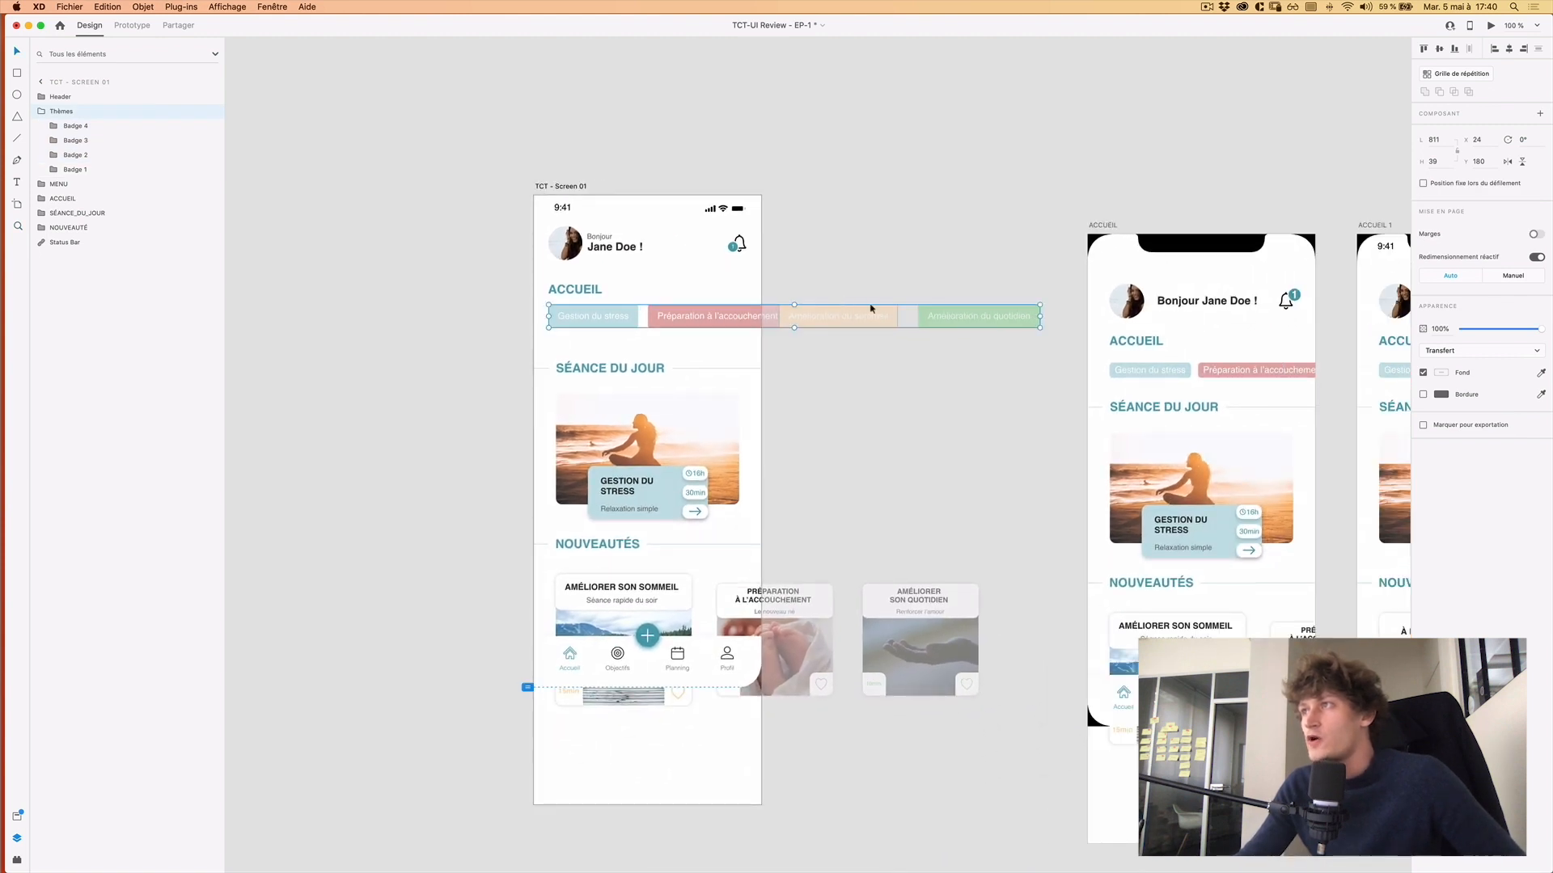
double_click(874, 313)
left_click(985, 314, "shift")
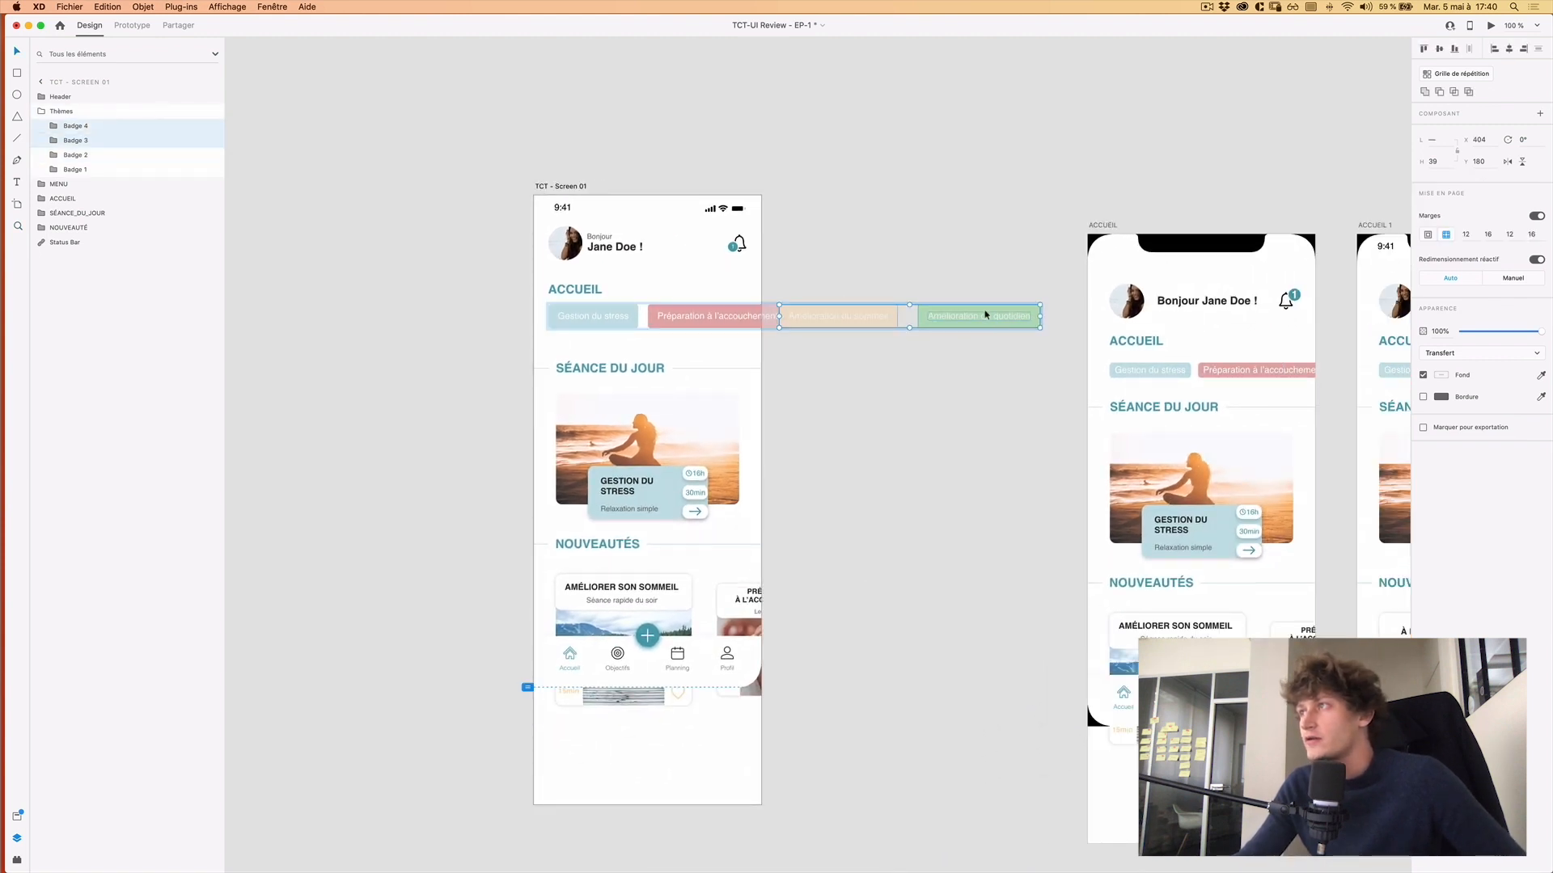
left_click_drag(986, 314, 1029, 314)
left_click(734, 310, "shift")
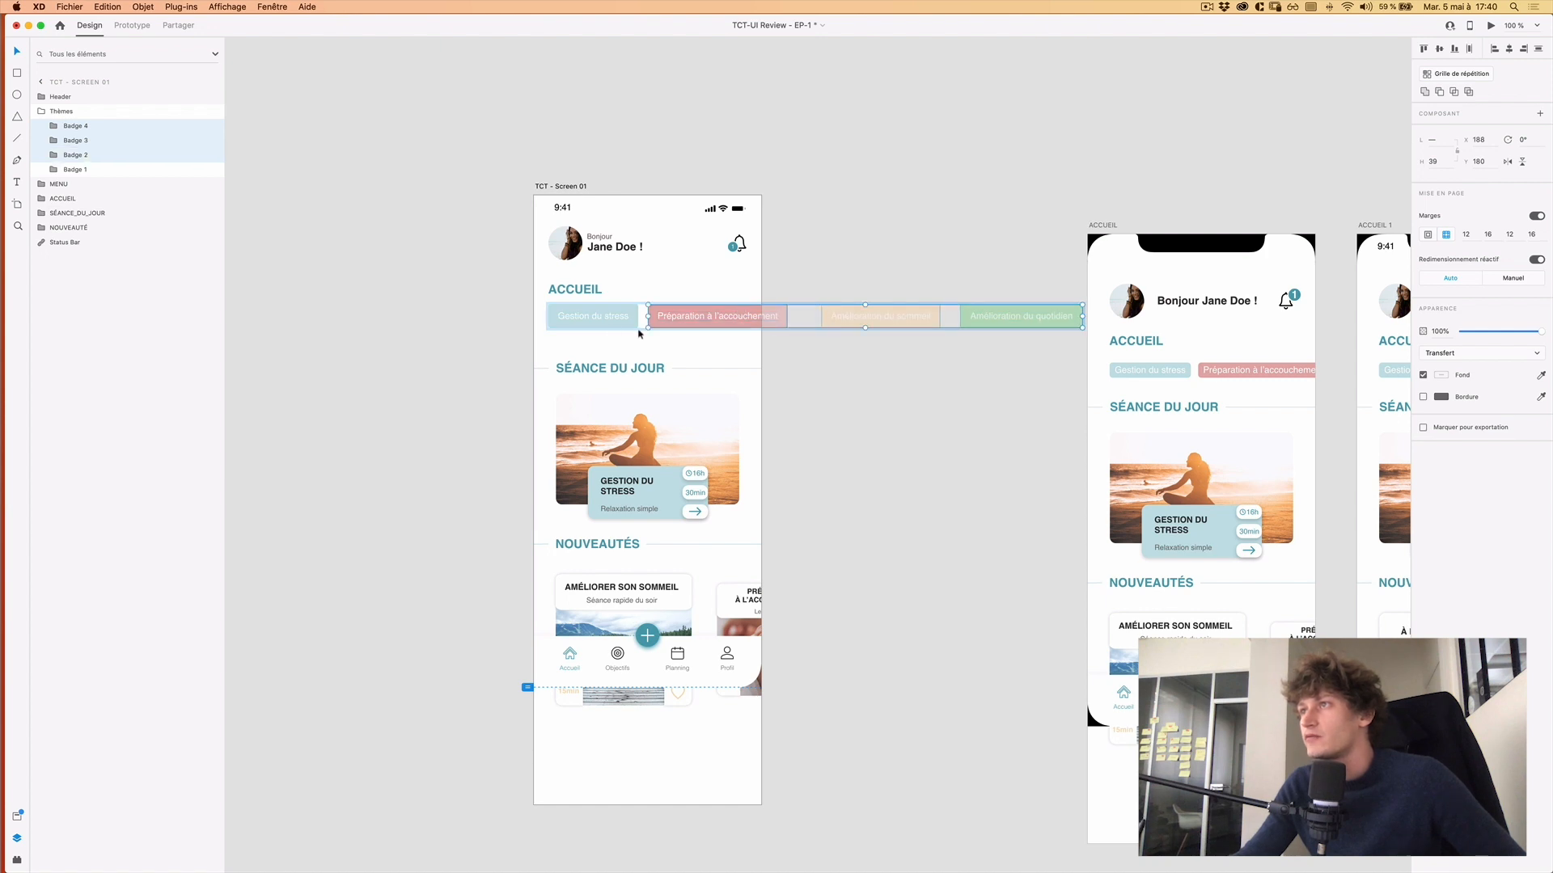
left_click(610, 316, "shift")
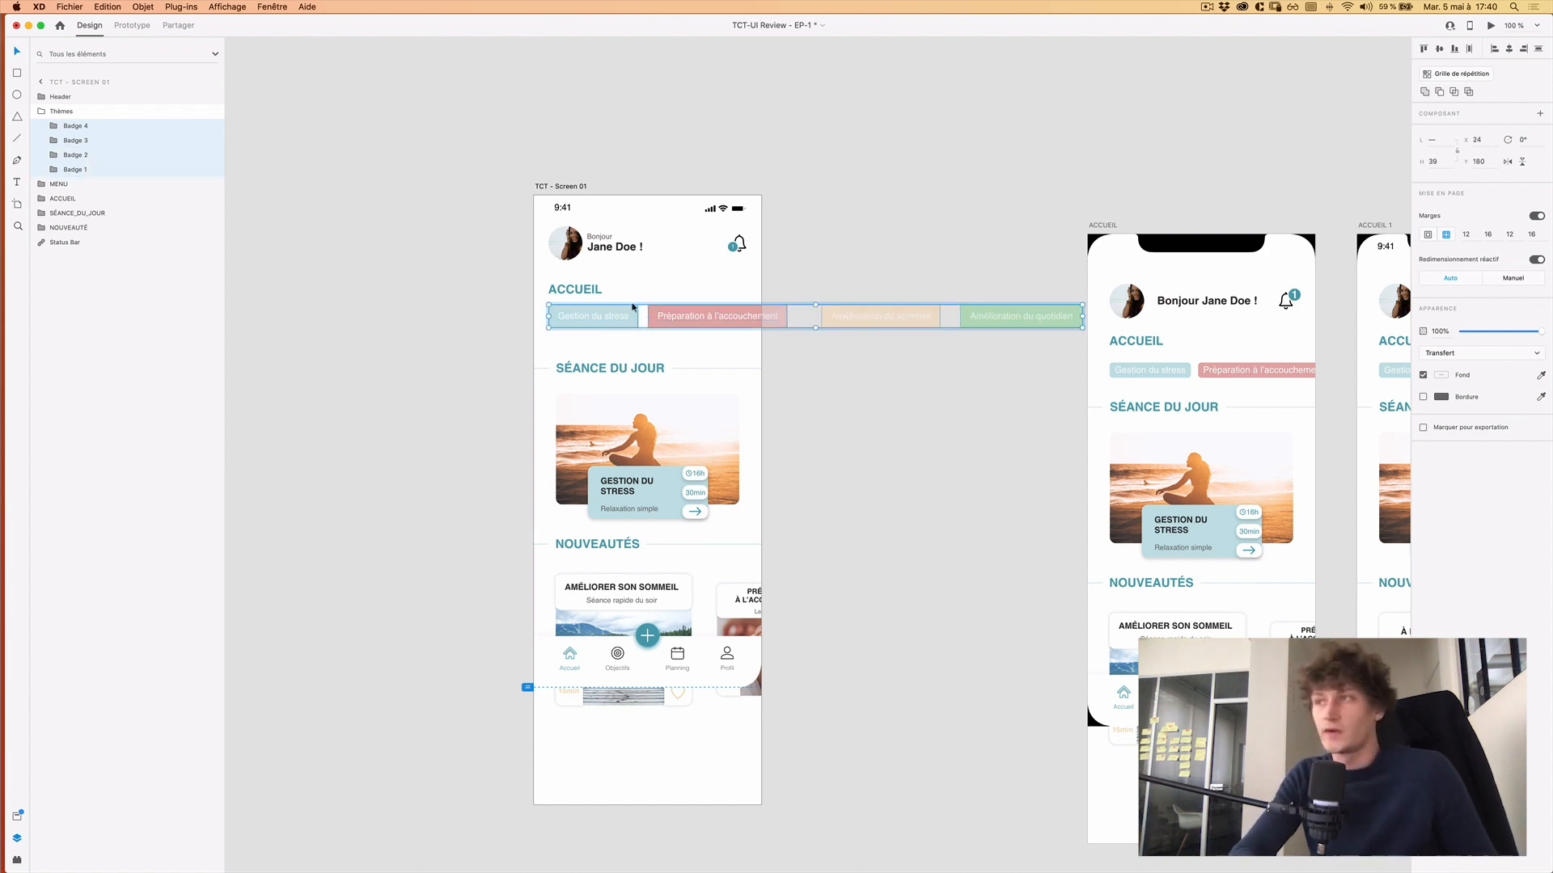
key("super+shift+h")
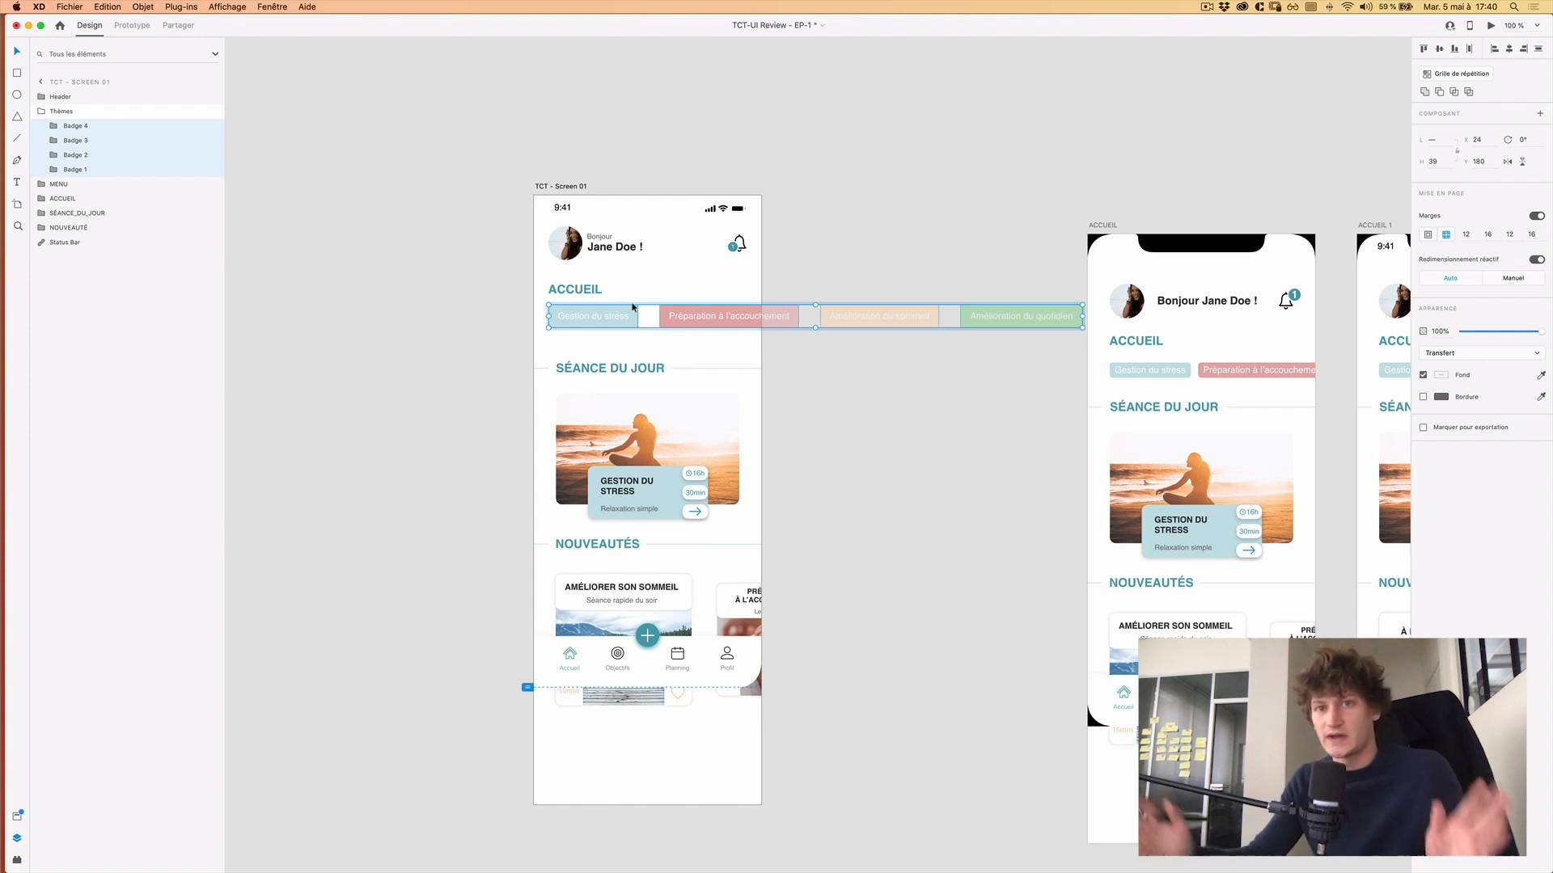
Move the pink "Préparation à l'accouchement" badge closer to the blue badge, to about X 195.
left_click(647, 307)
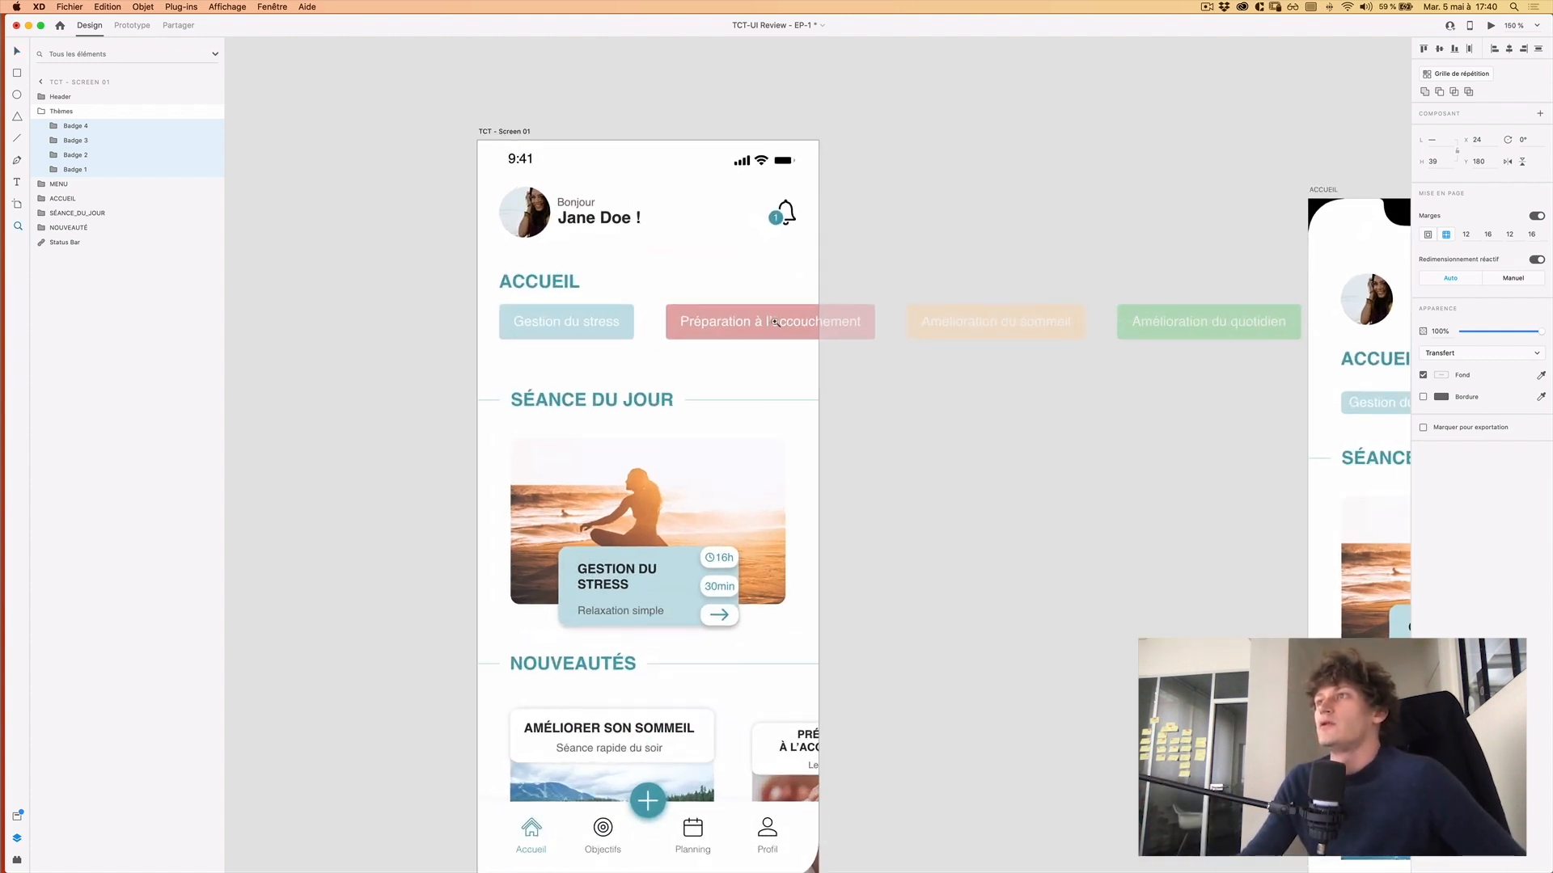
left_click(639, 313)
left_click(638, 314)
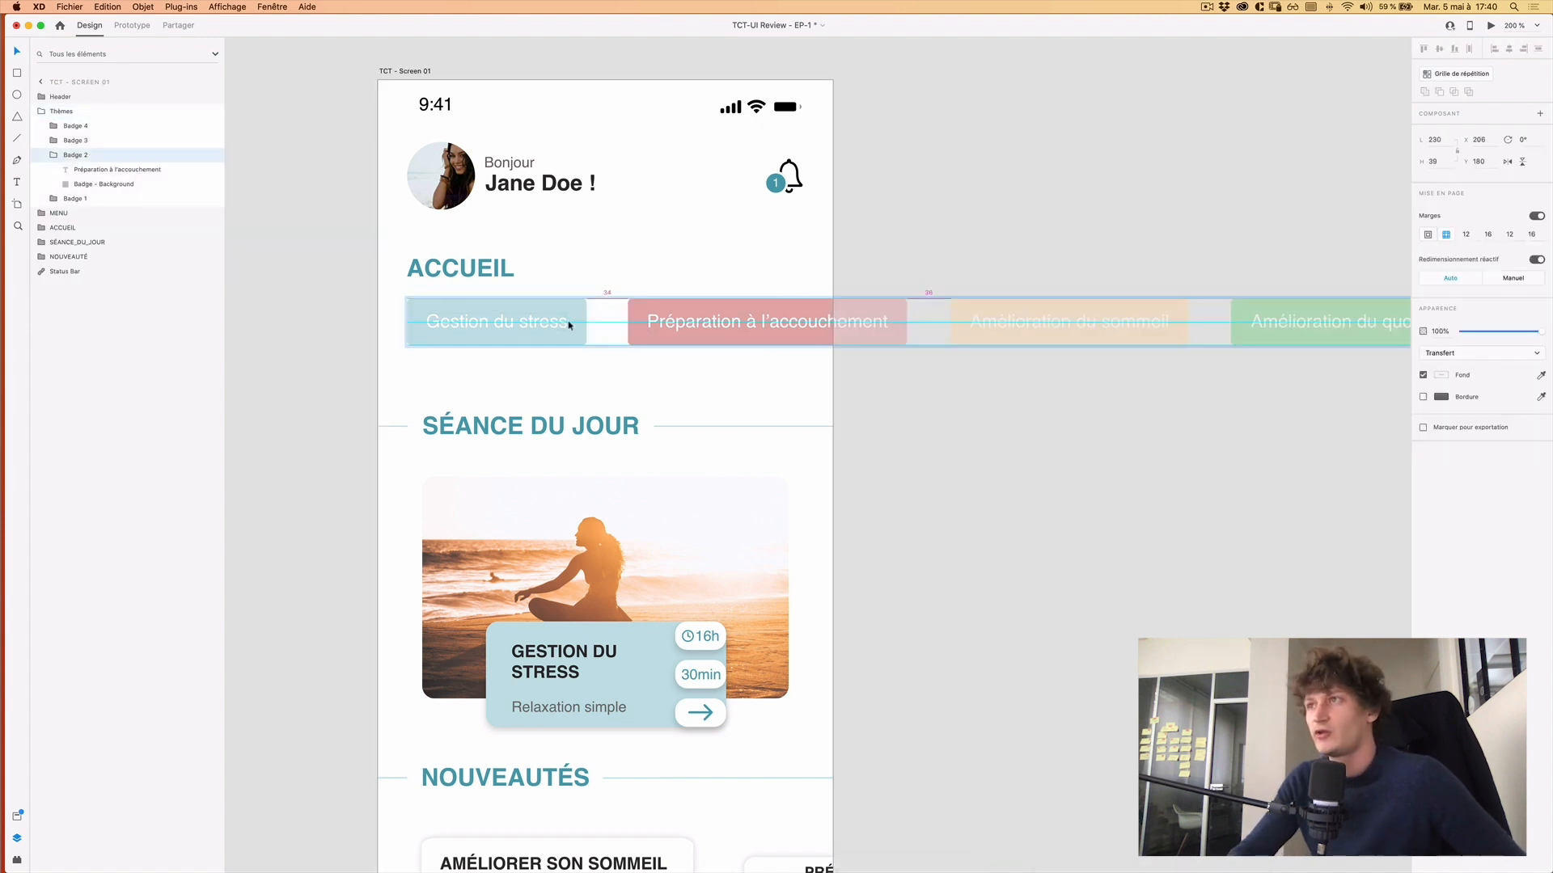
key("Left")
key("Left")
key("Left")
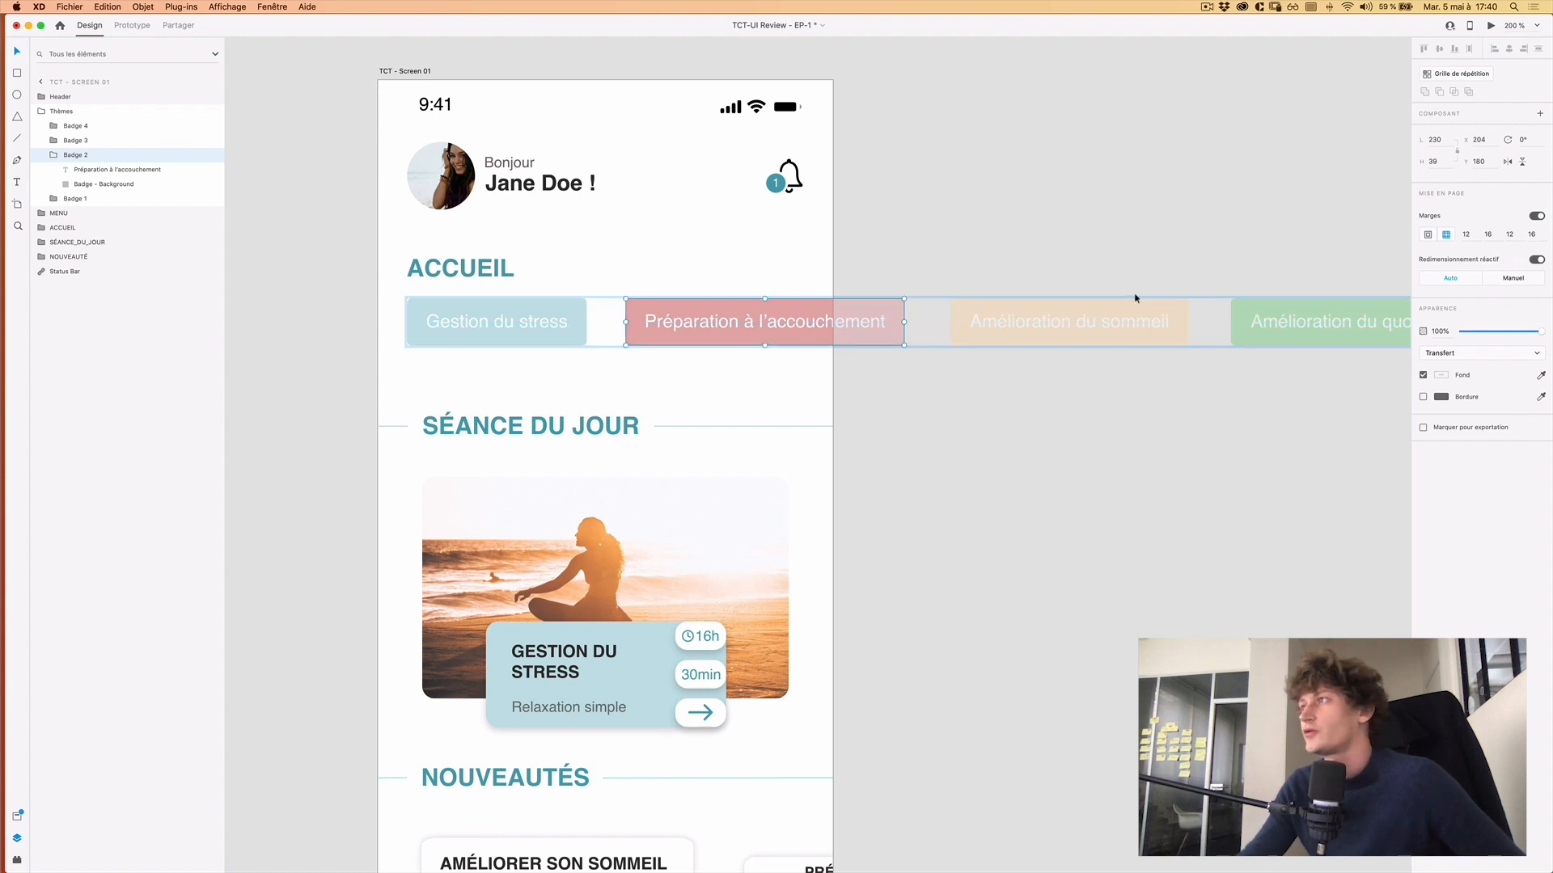
left_click_drag(671, 307, 659, 304)
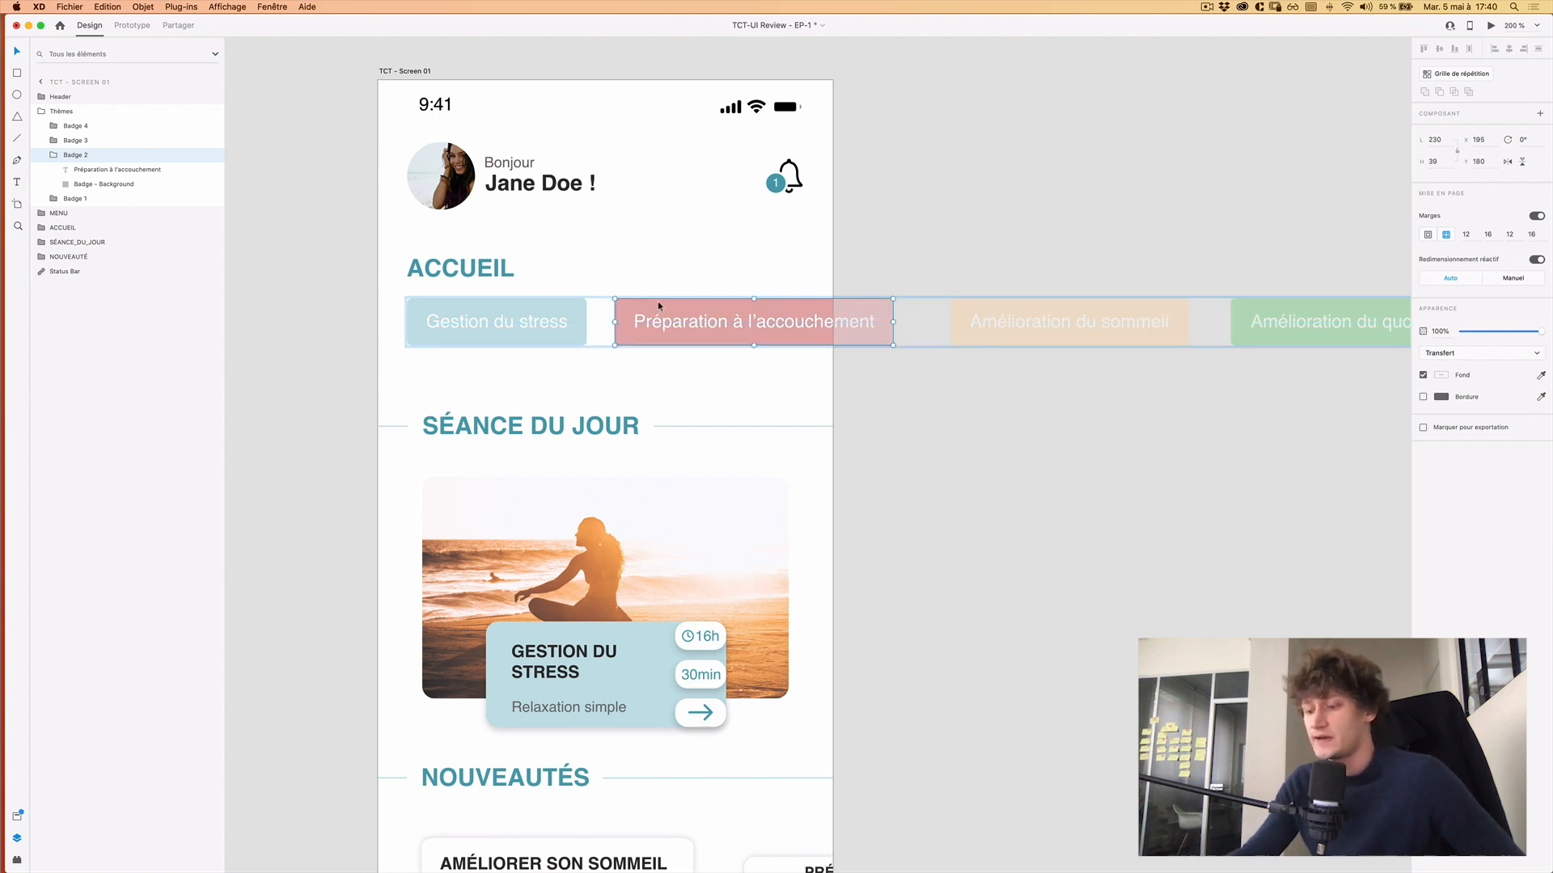
Close up the remaining gaps by moving the orange badge to X 450 and the green badge to X 670.
left_click_drag(1100, 299, 1075, 306)
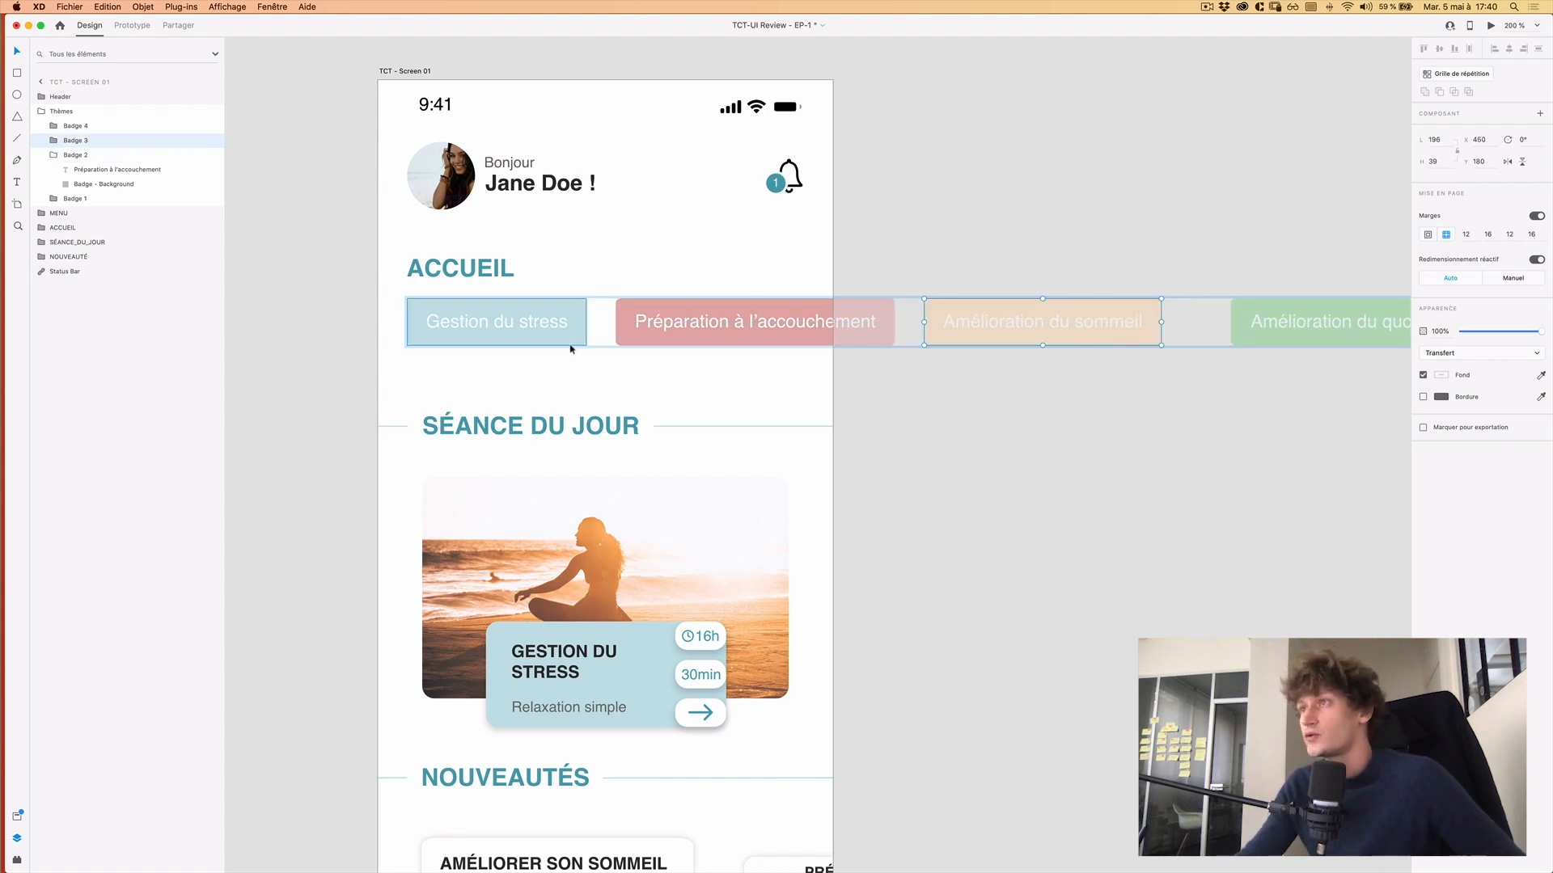
scroll(1111, 315, "right", 5)
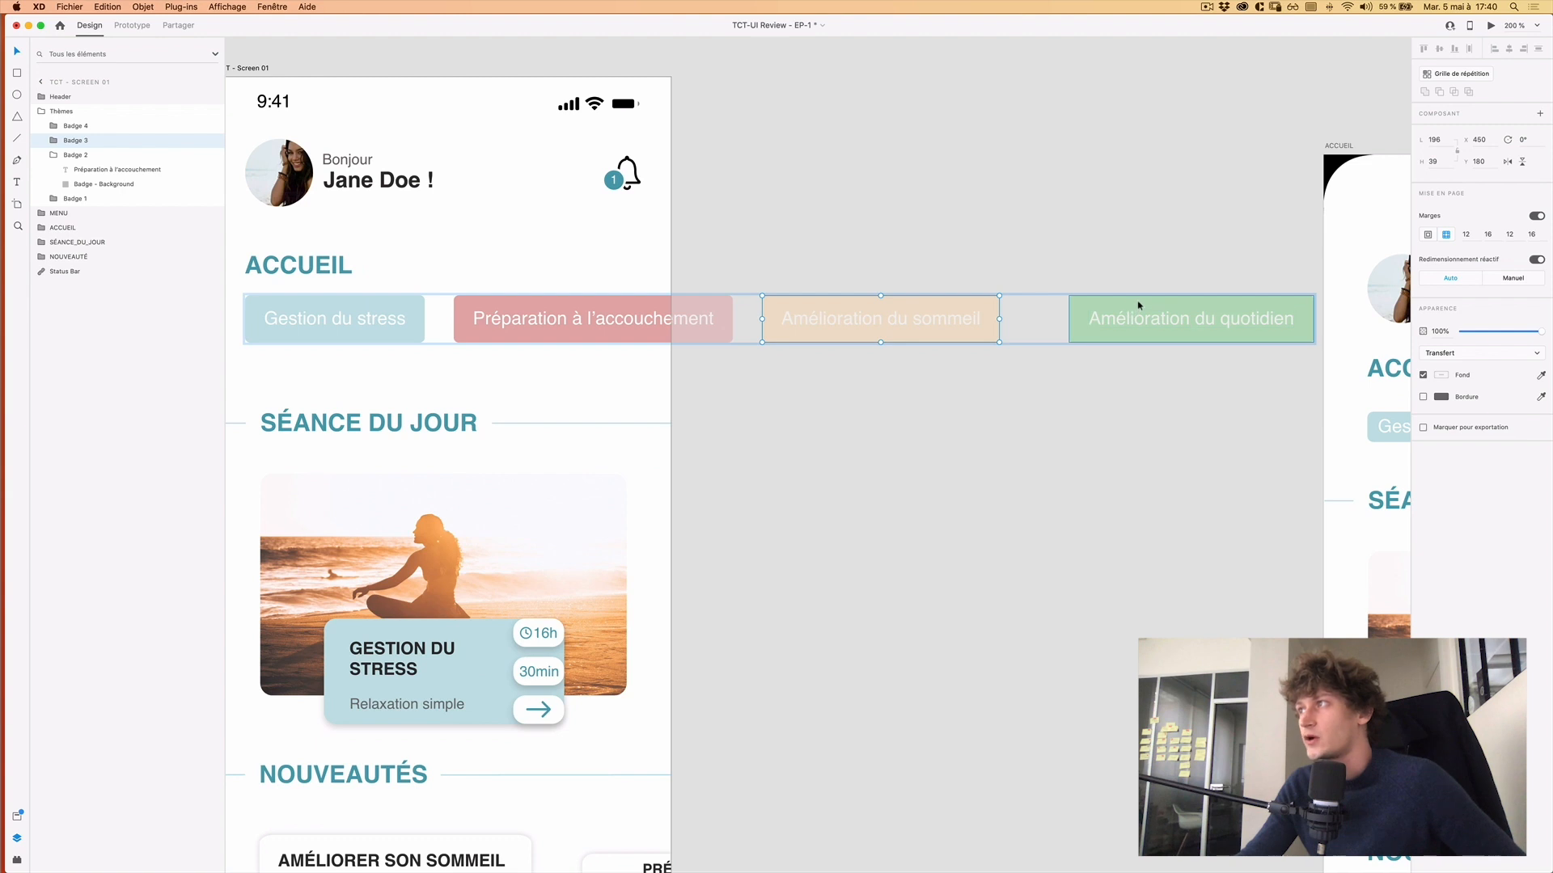
left_click_drag(1139, 305, 1090, 312)
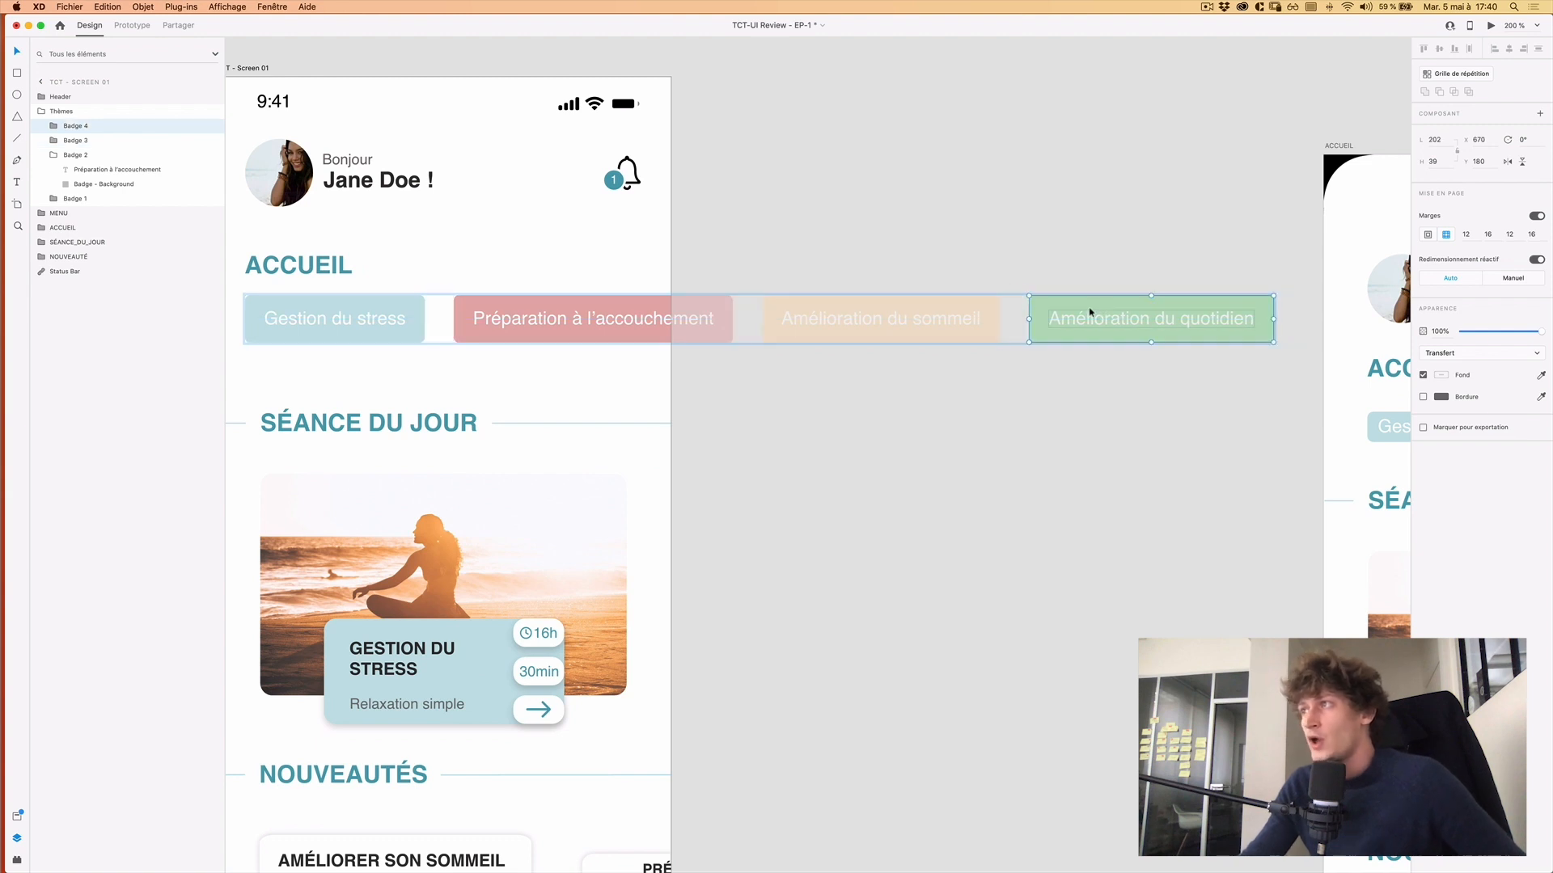
key("Escape")
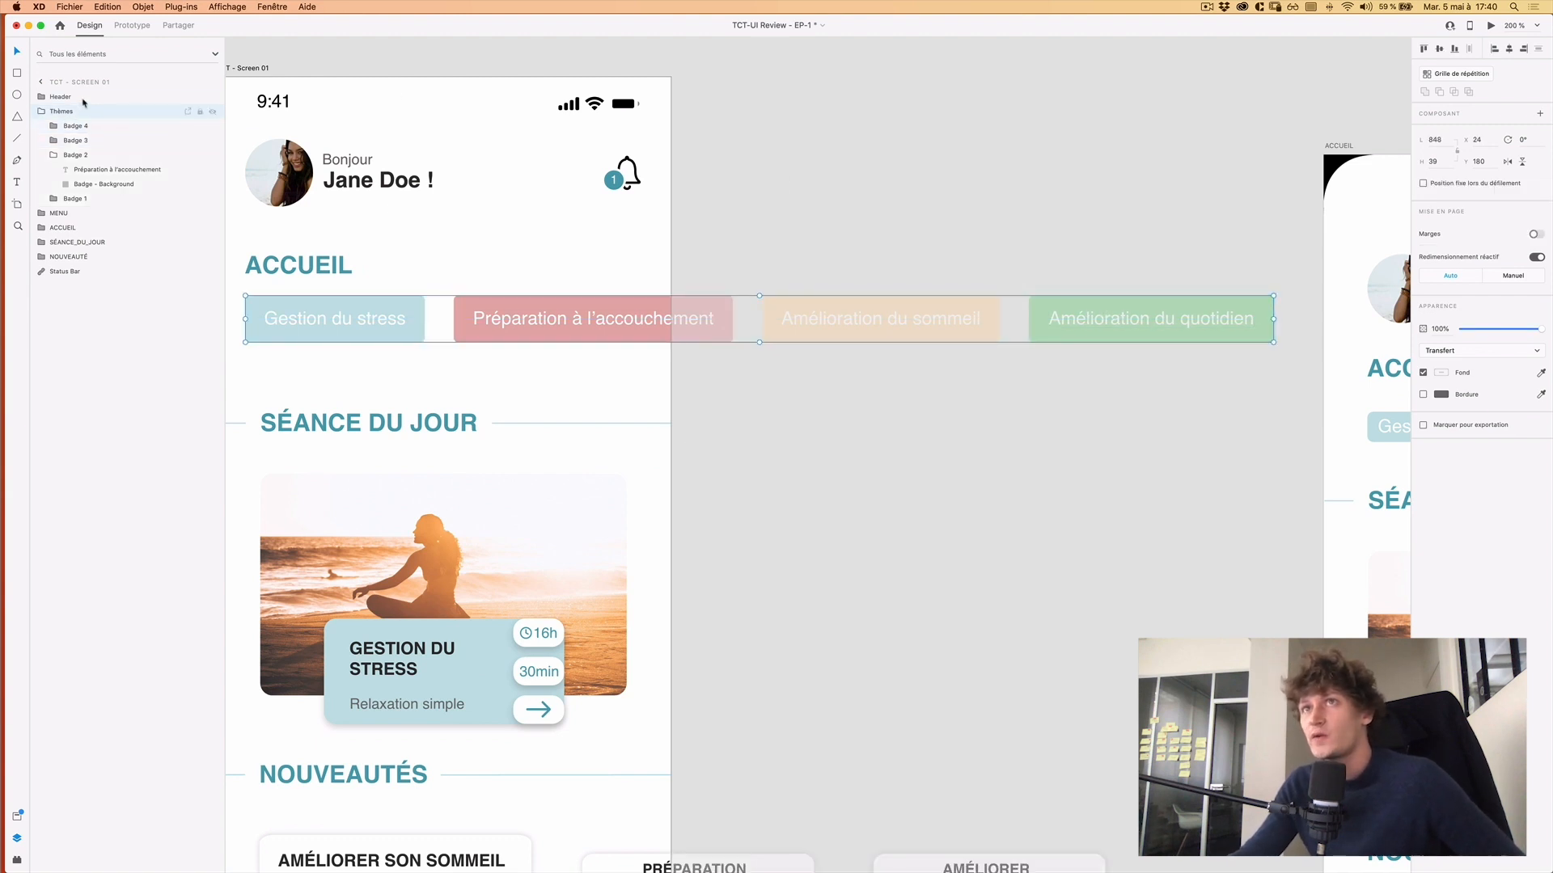
Rename the "Thèmes" layer group as "Themes - Badges".
left_click_drag(706, 214, 804, 216)
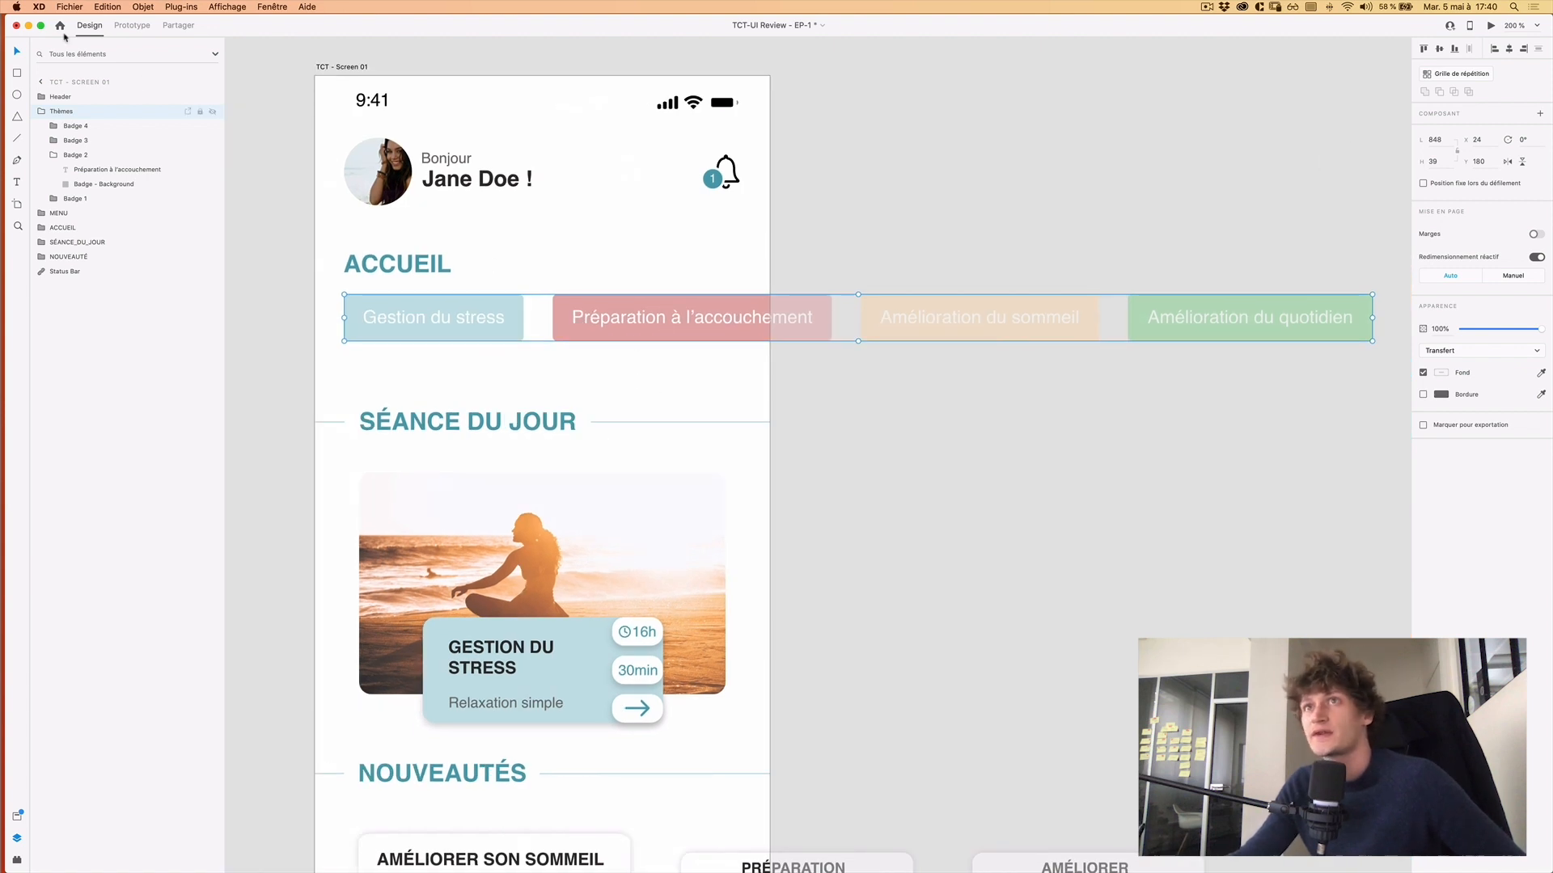
left_click(893, 321, "alt")
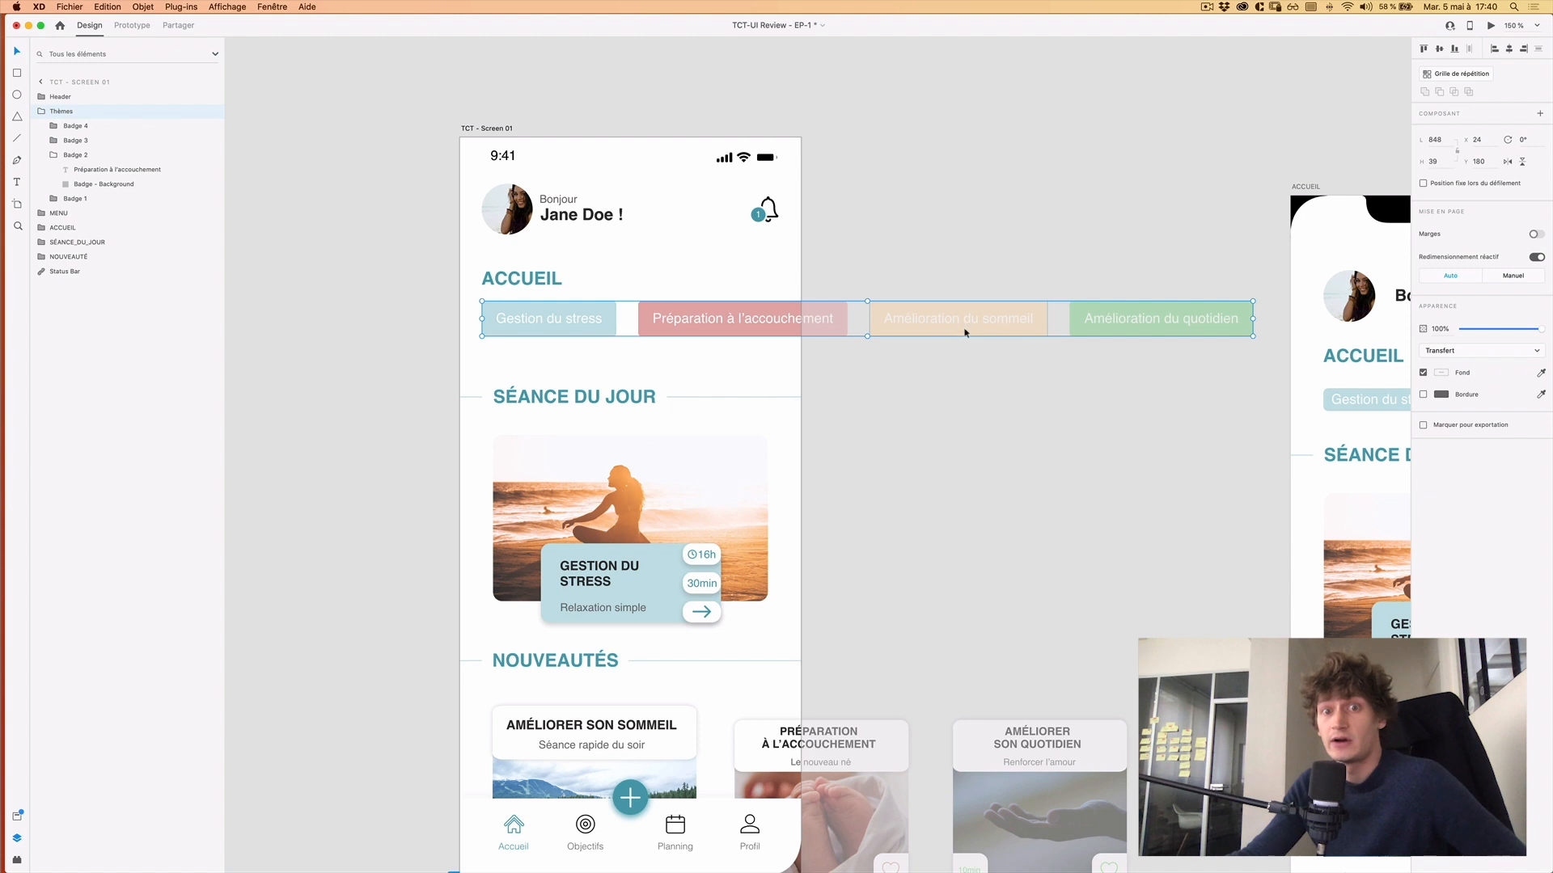
left_click(319, 187)
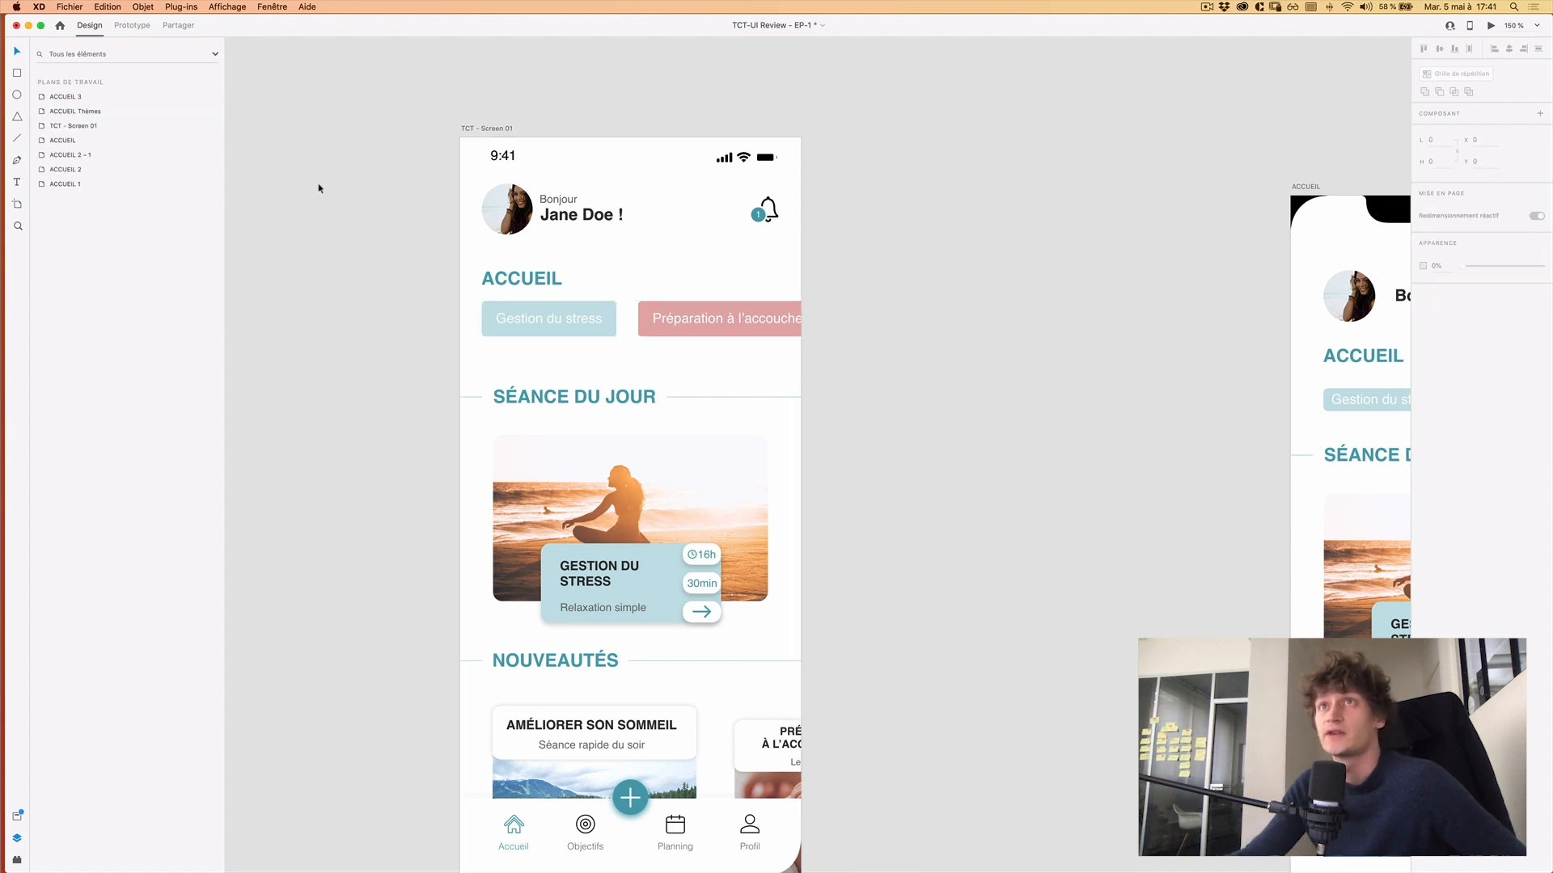
left_click(553, 321)
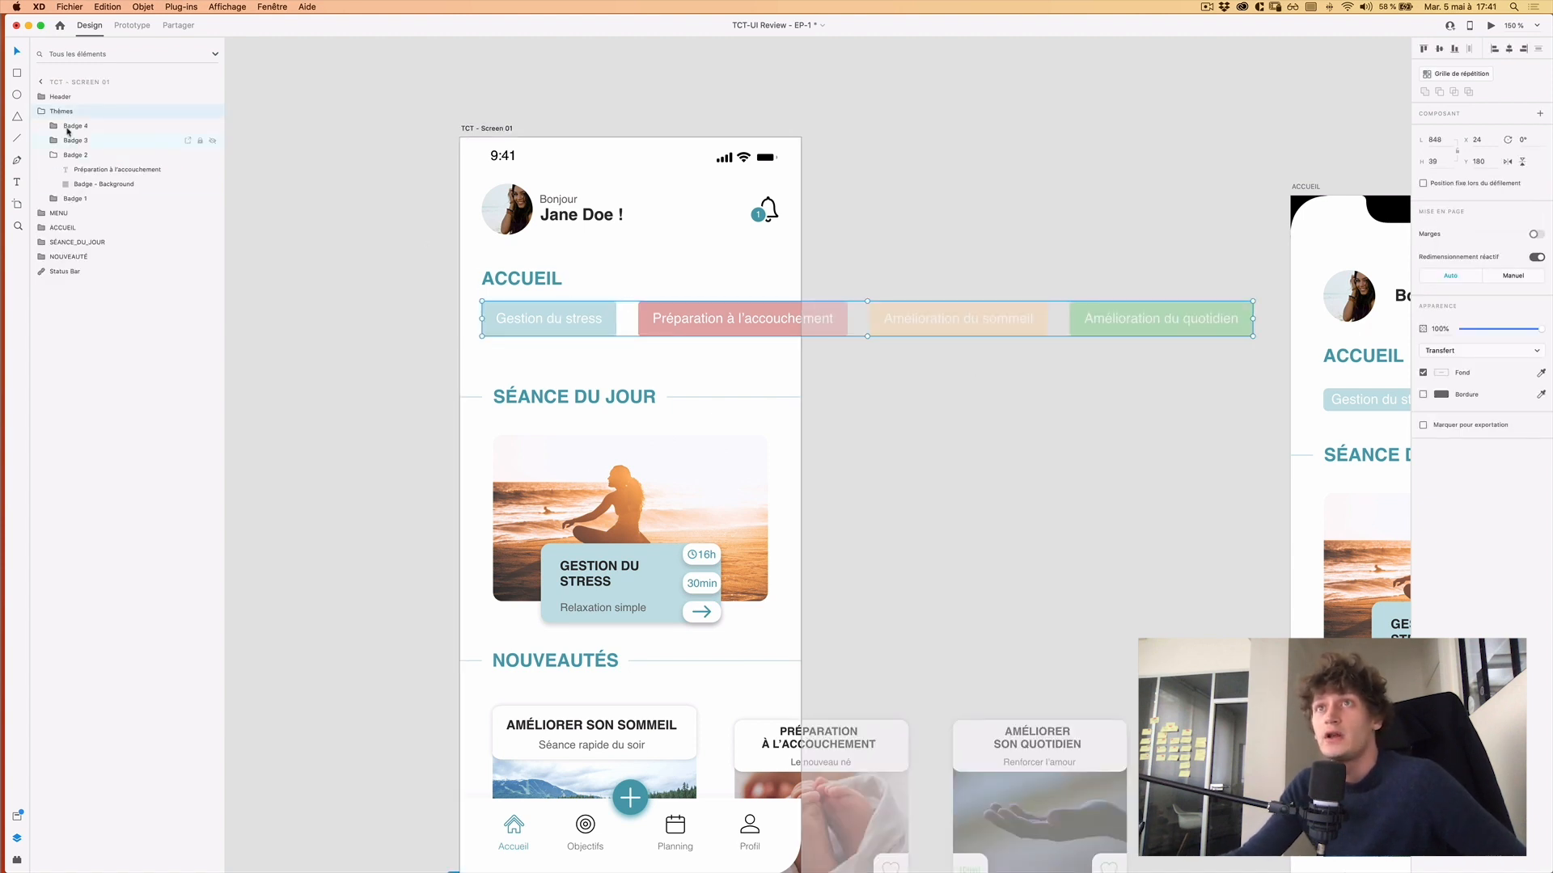
double_click(62, 112)
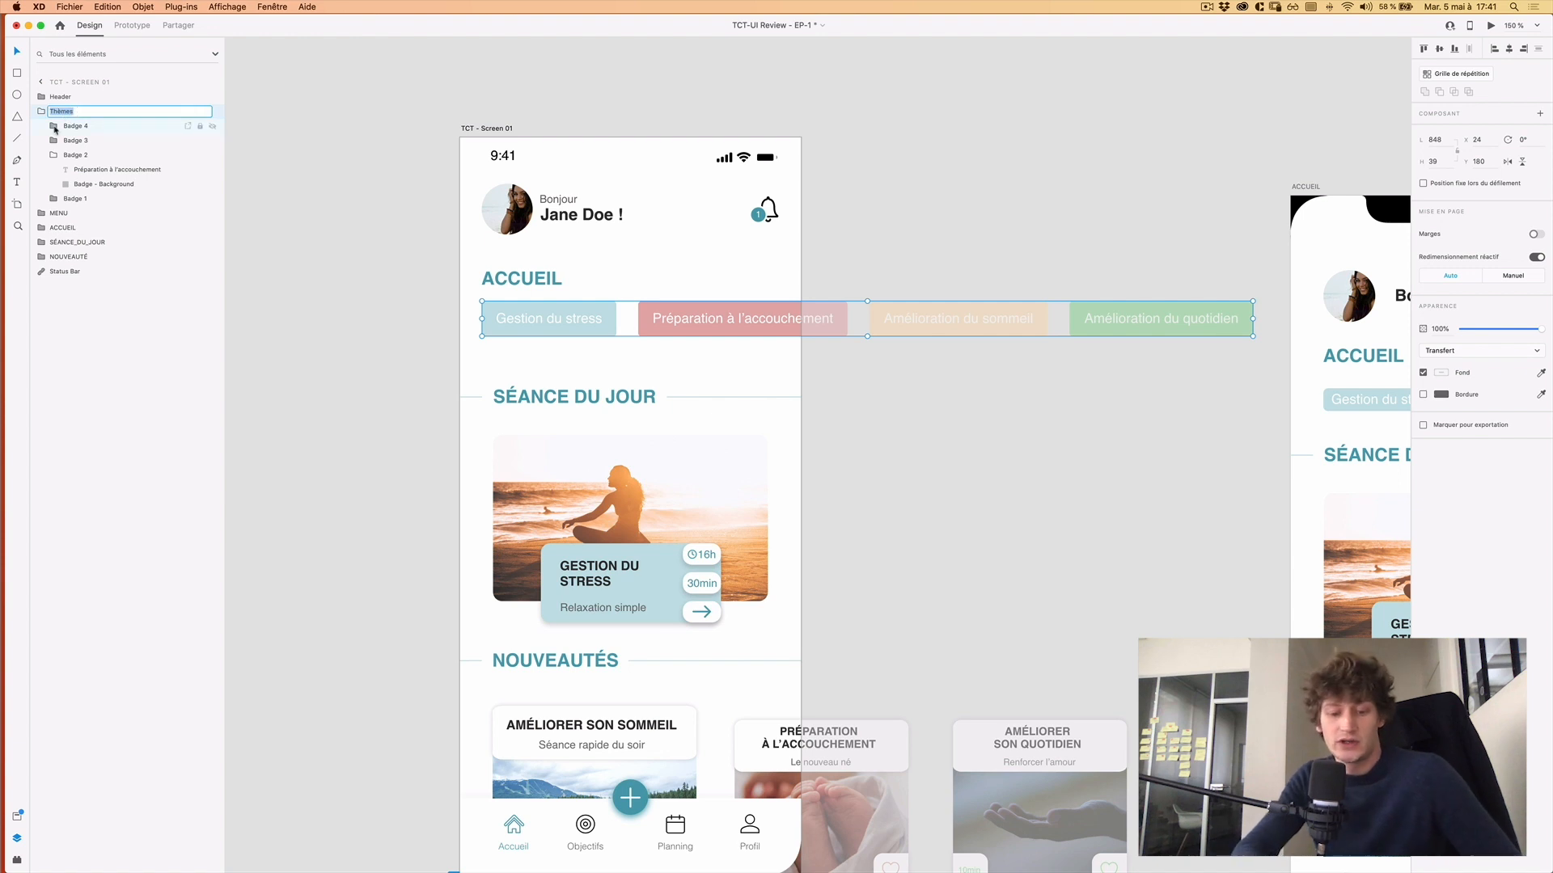
type("B")
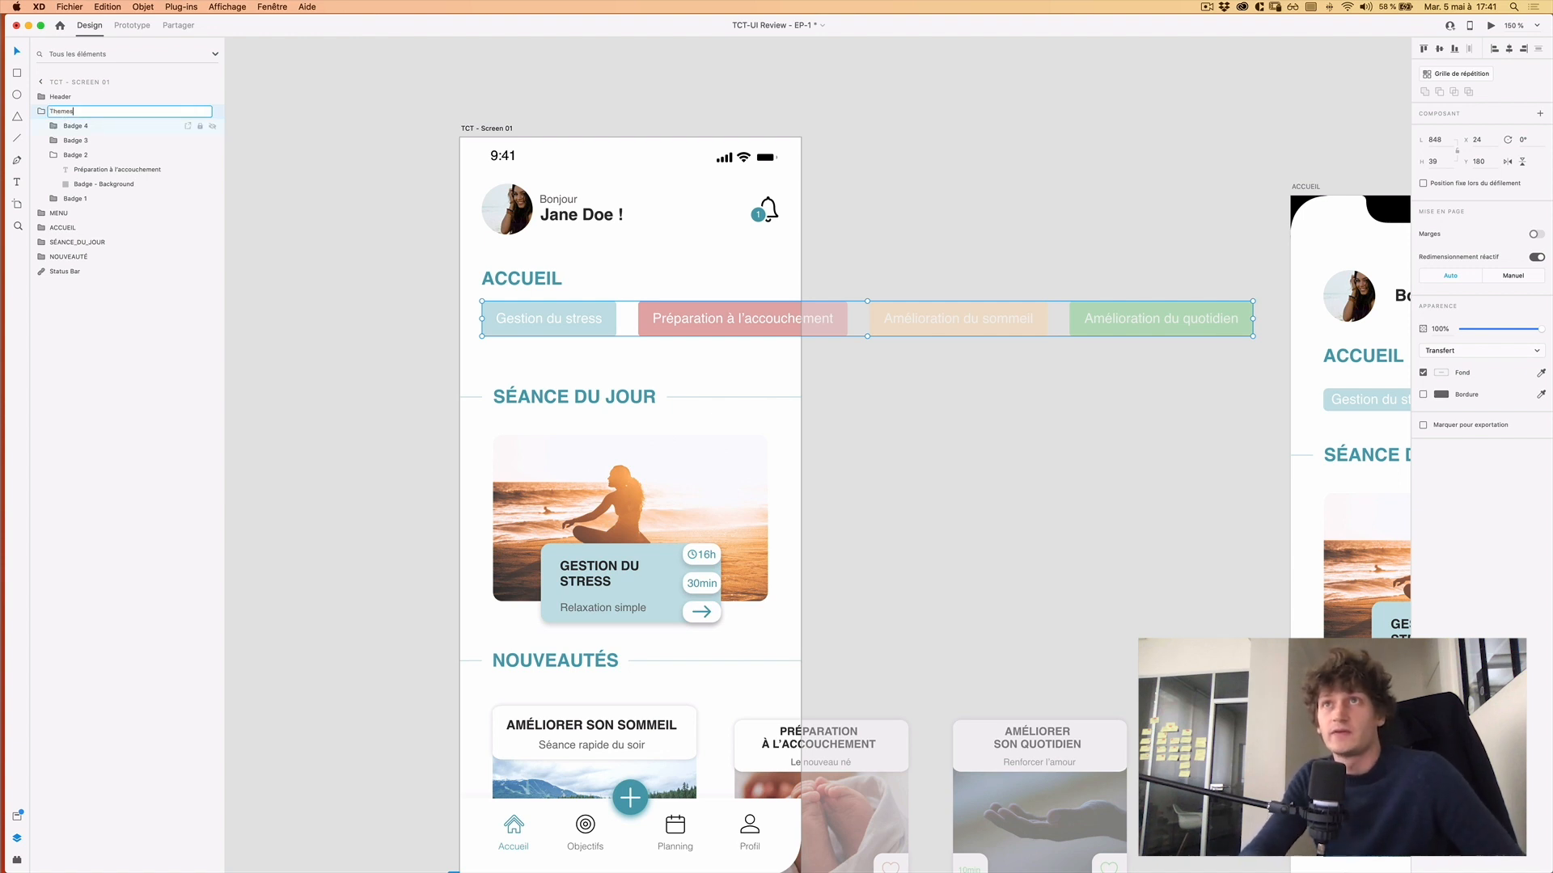
type("adge")
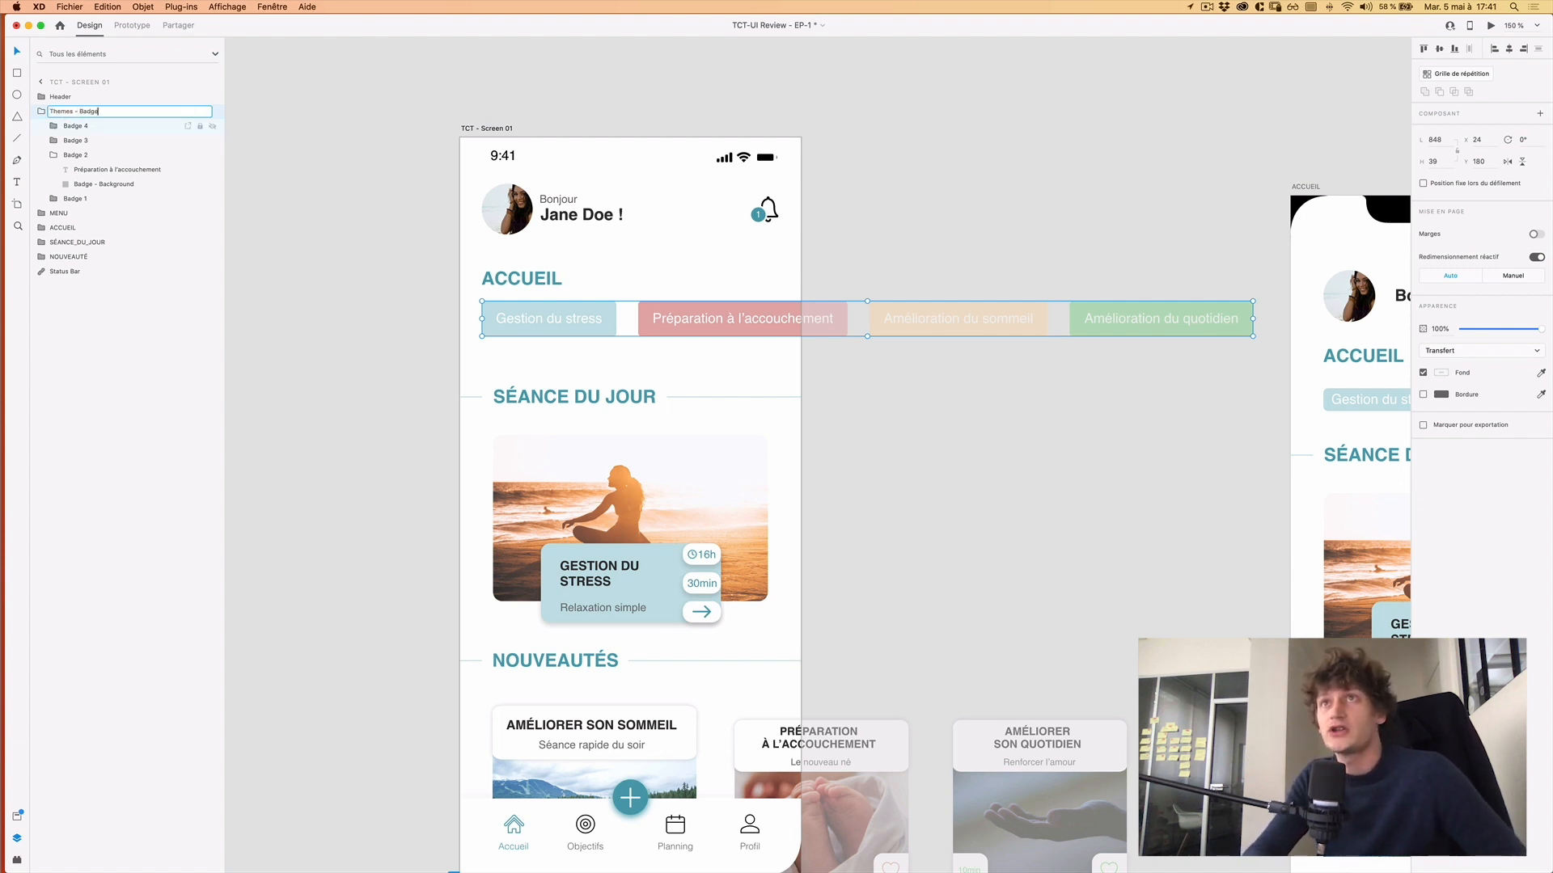
type("s")
key("Return")
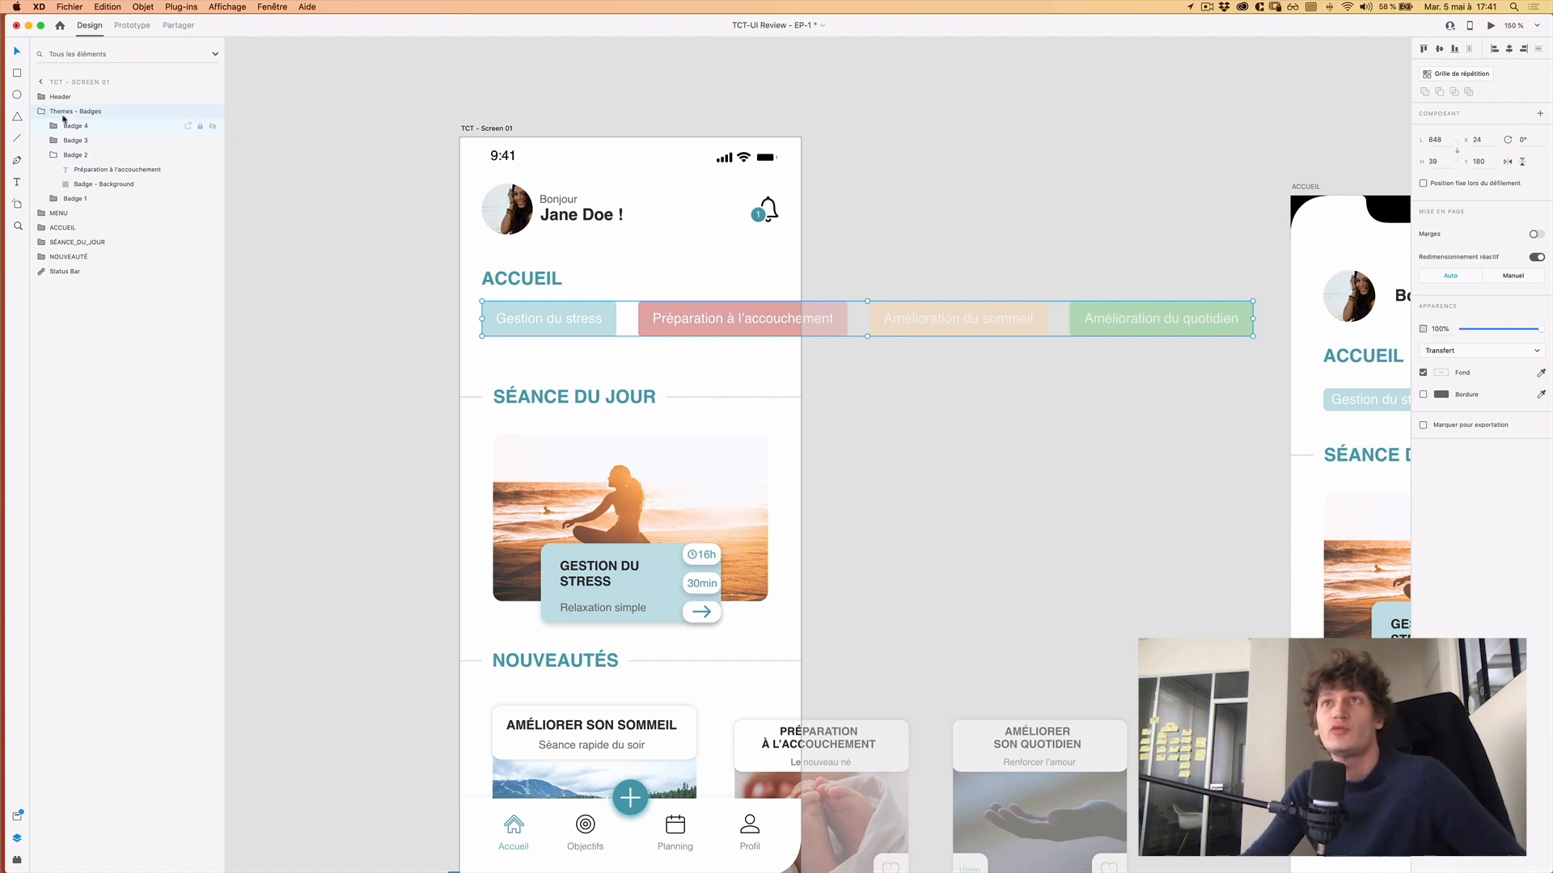
left_click(923, 251)
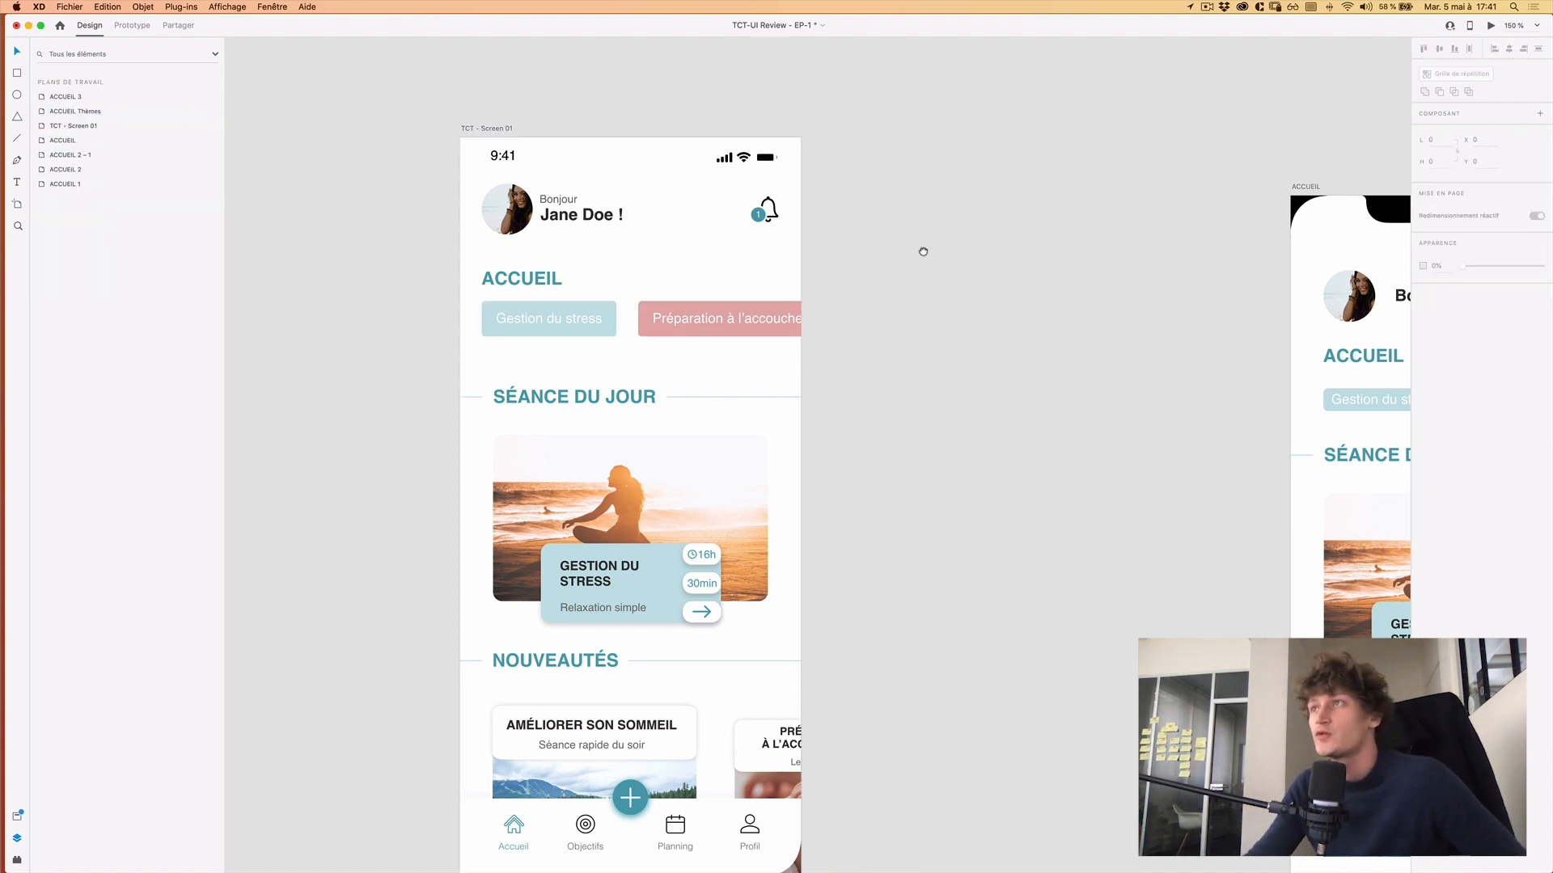